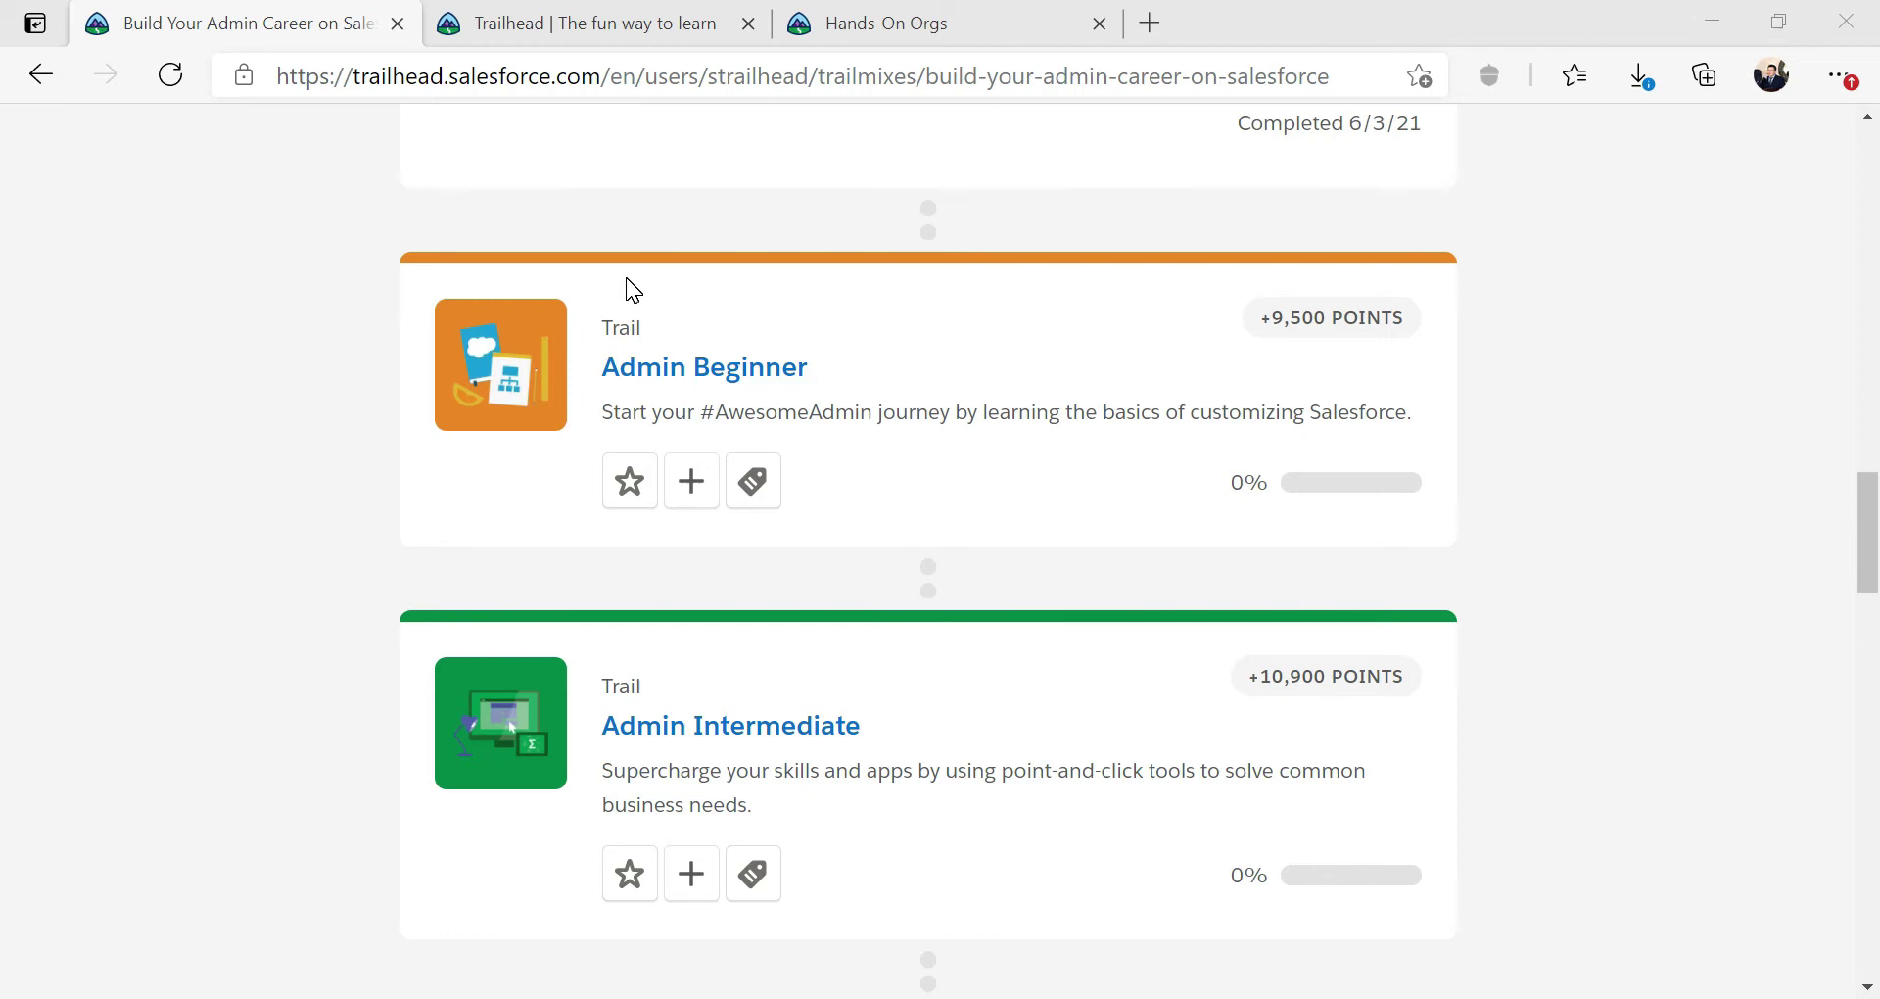
Step: Open the Trailhead home page and look over the getting-started items for the next rank
scroll(626, 278, "up", 20)
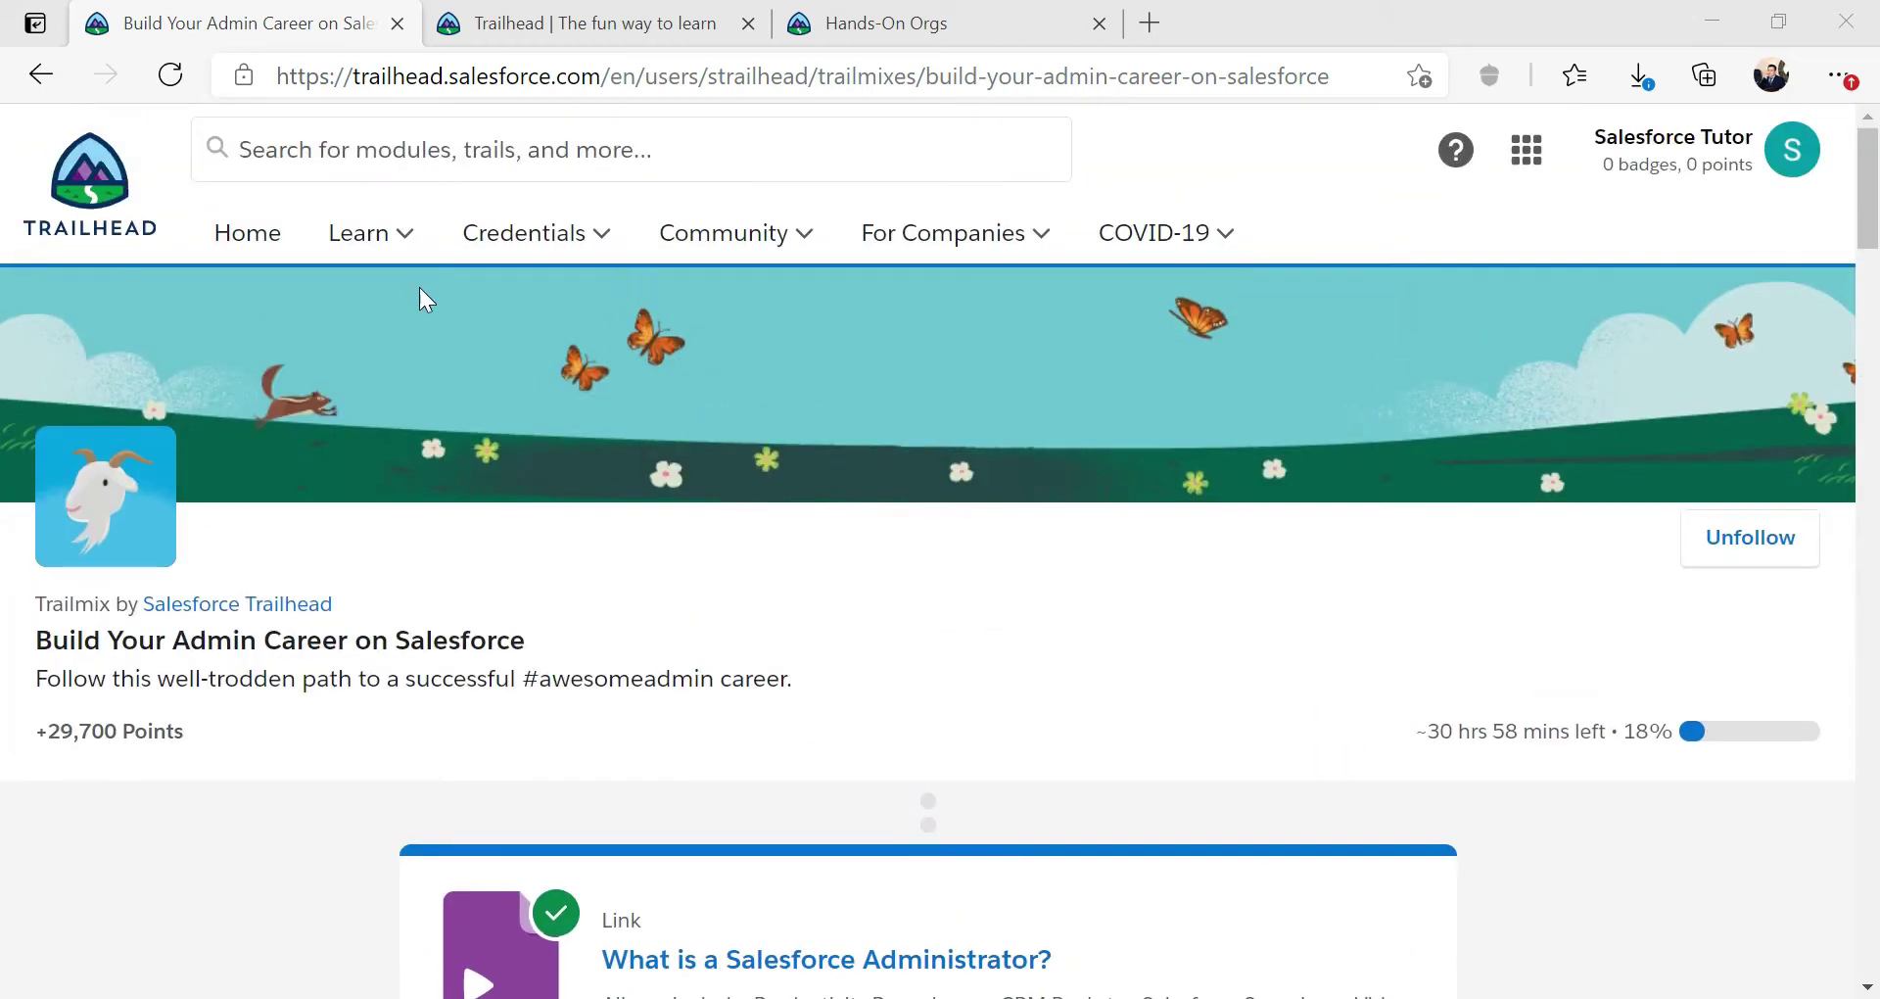
left_click(377, 235)
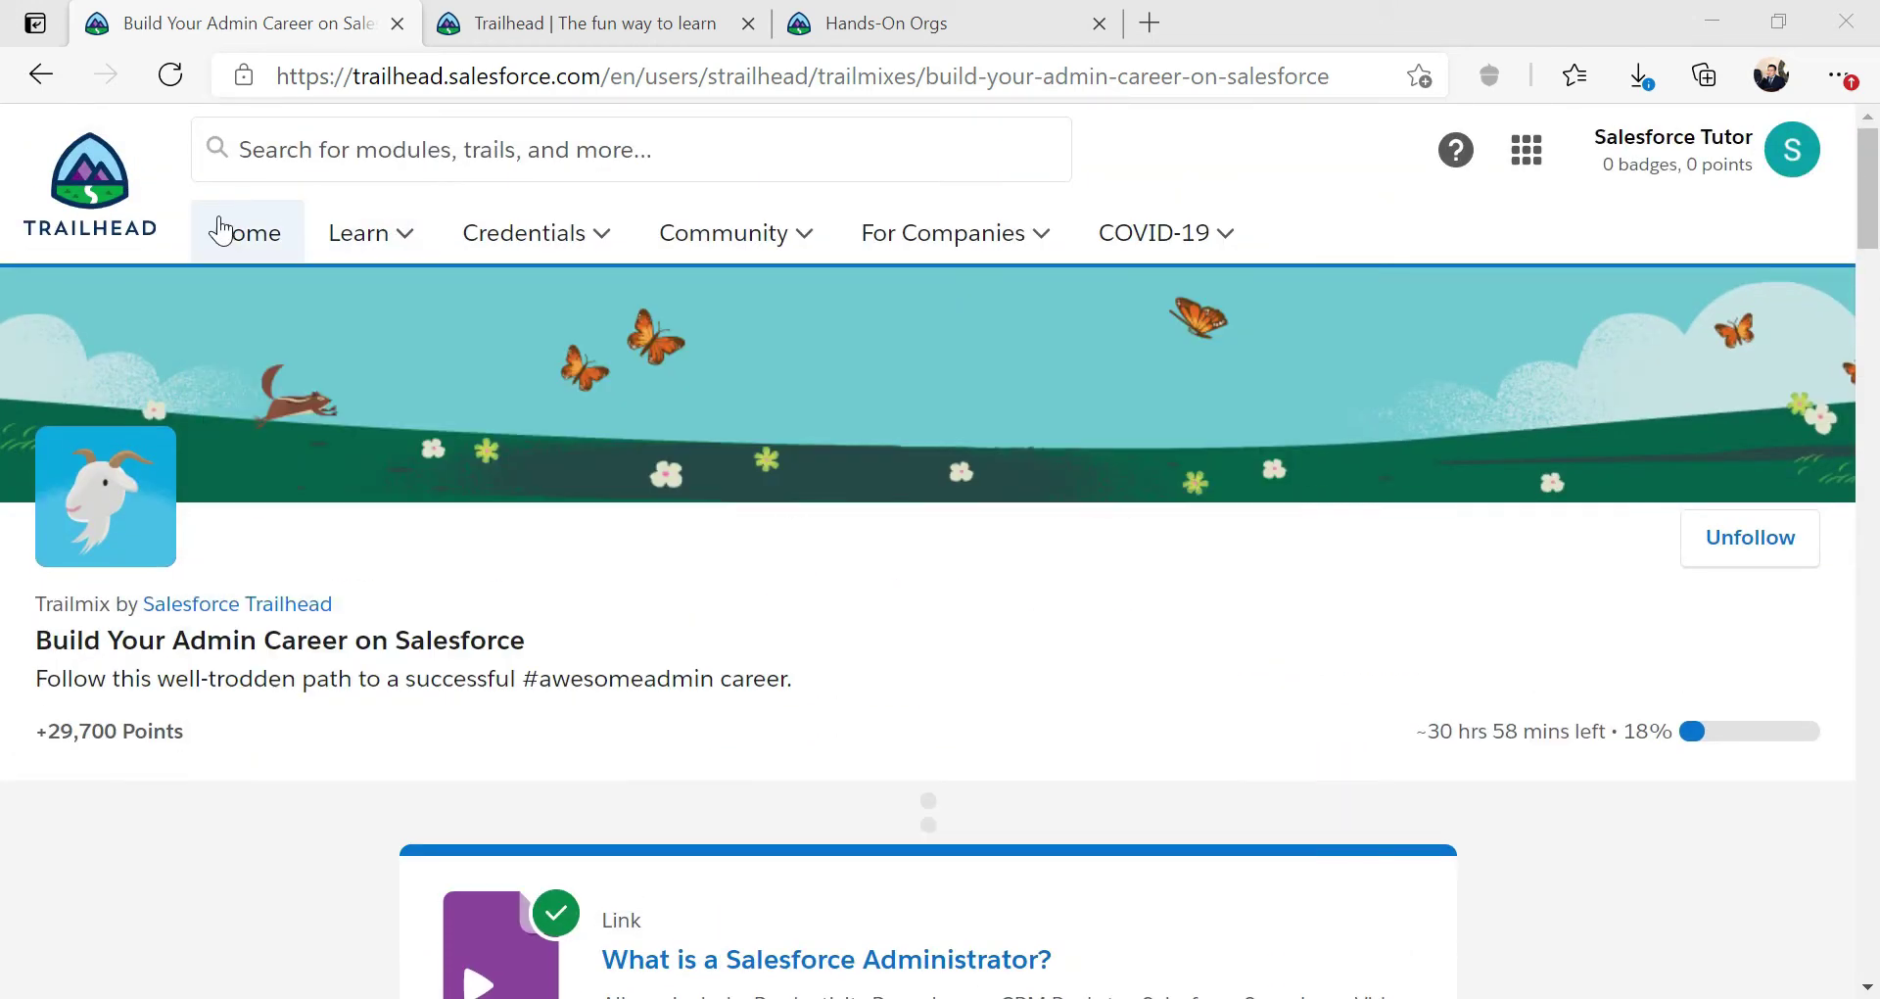
left_click(221, 232)
left_click(548, 240)
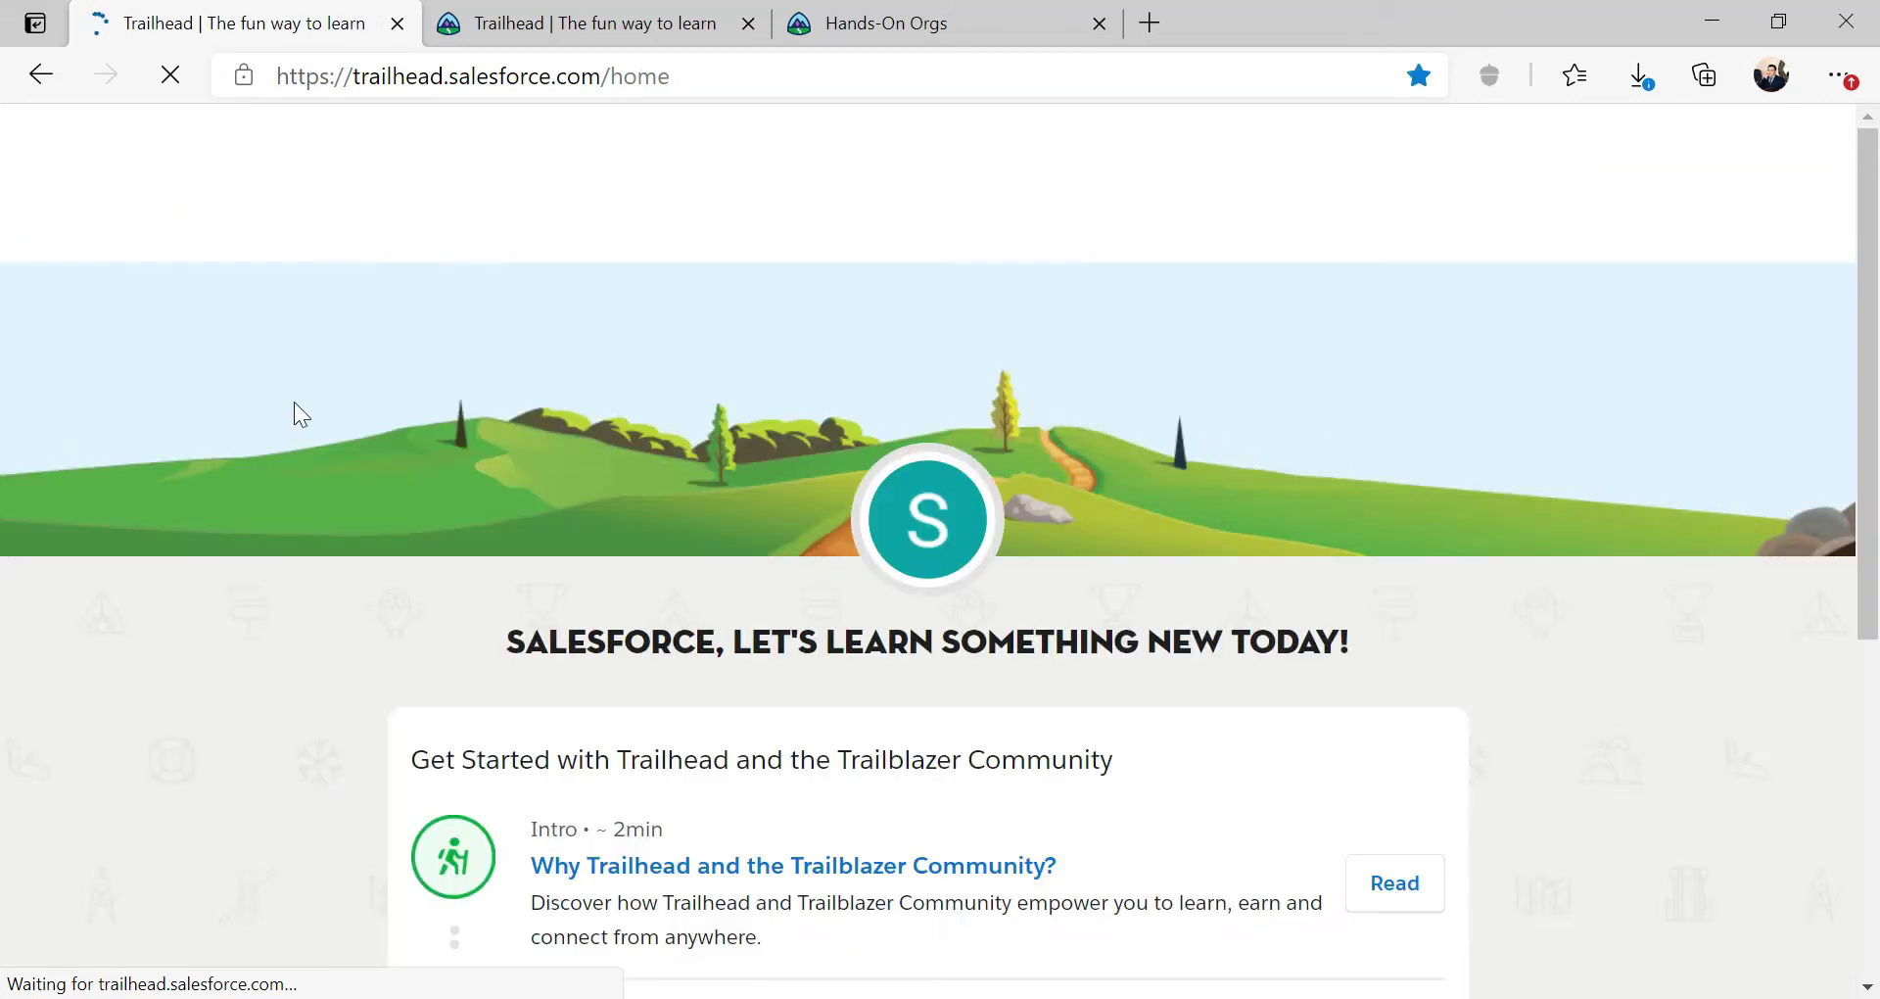
scroll(627, 430, "down", 7)
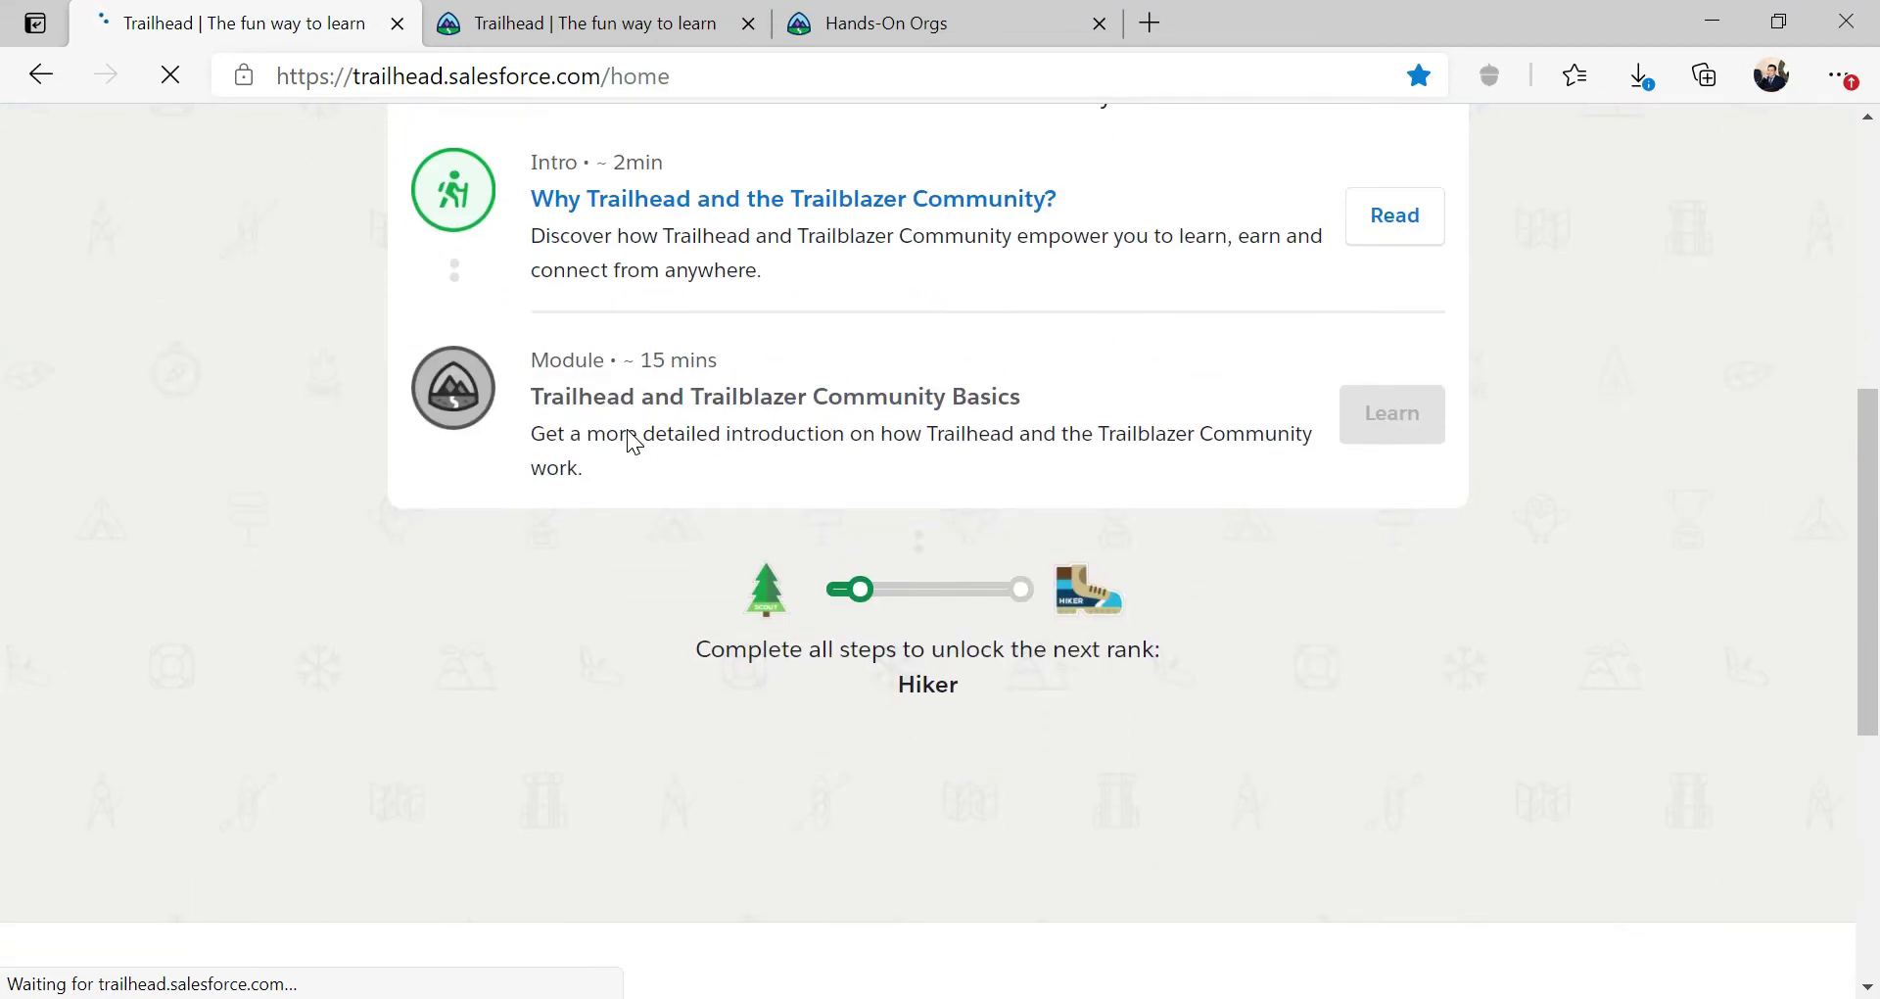
Step: Open the Trailmixes page and view the trailmixes in progress
scroll(630, 435, "up", 6)
left_click(410, 236)
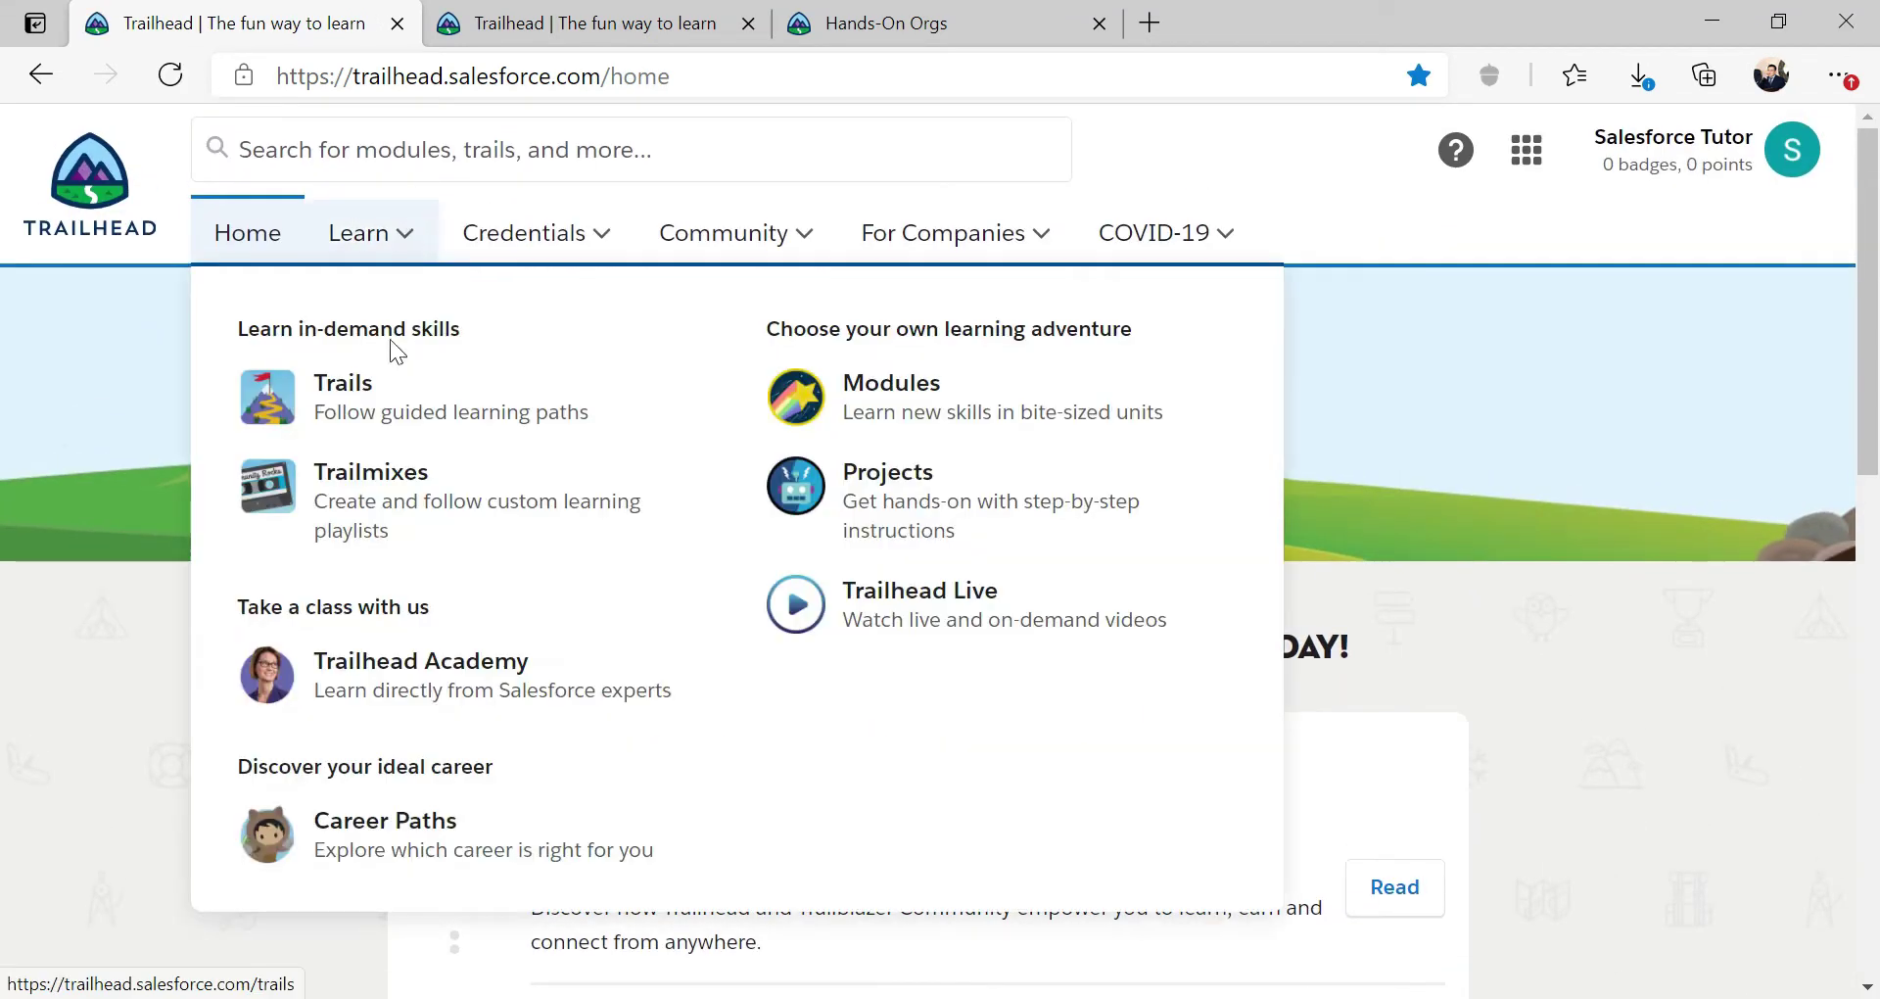
left_click(375, 509)
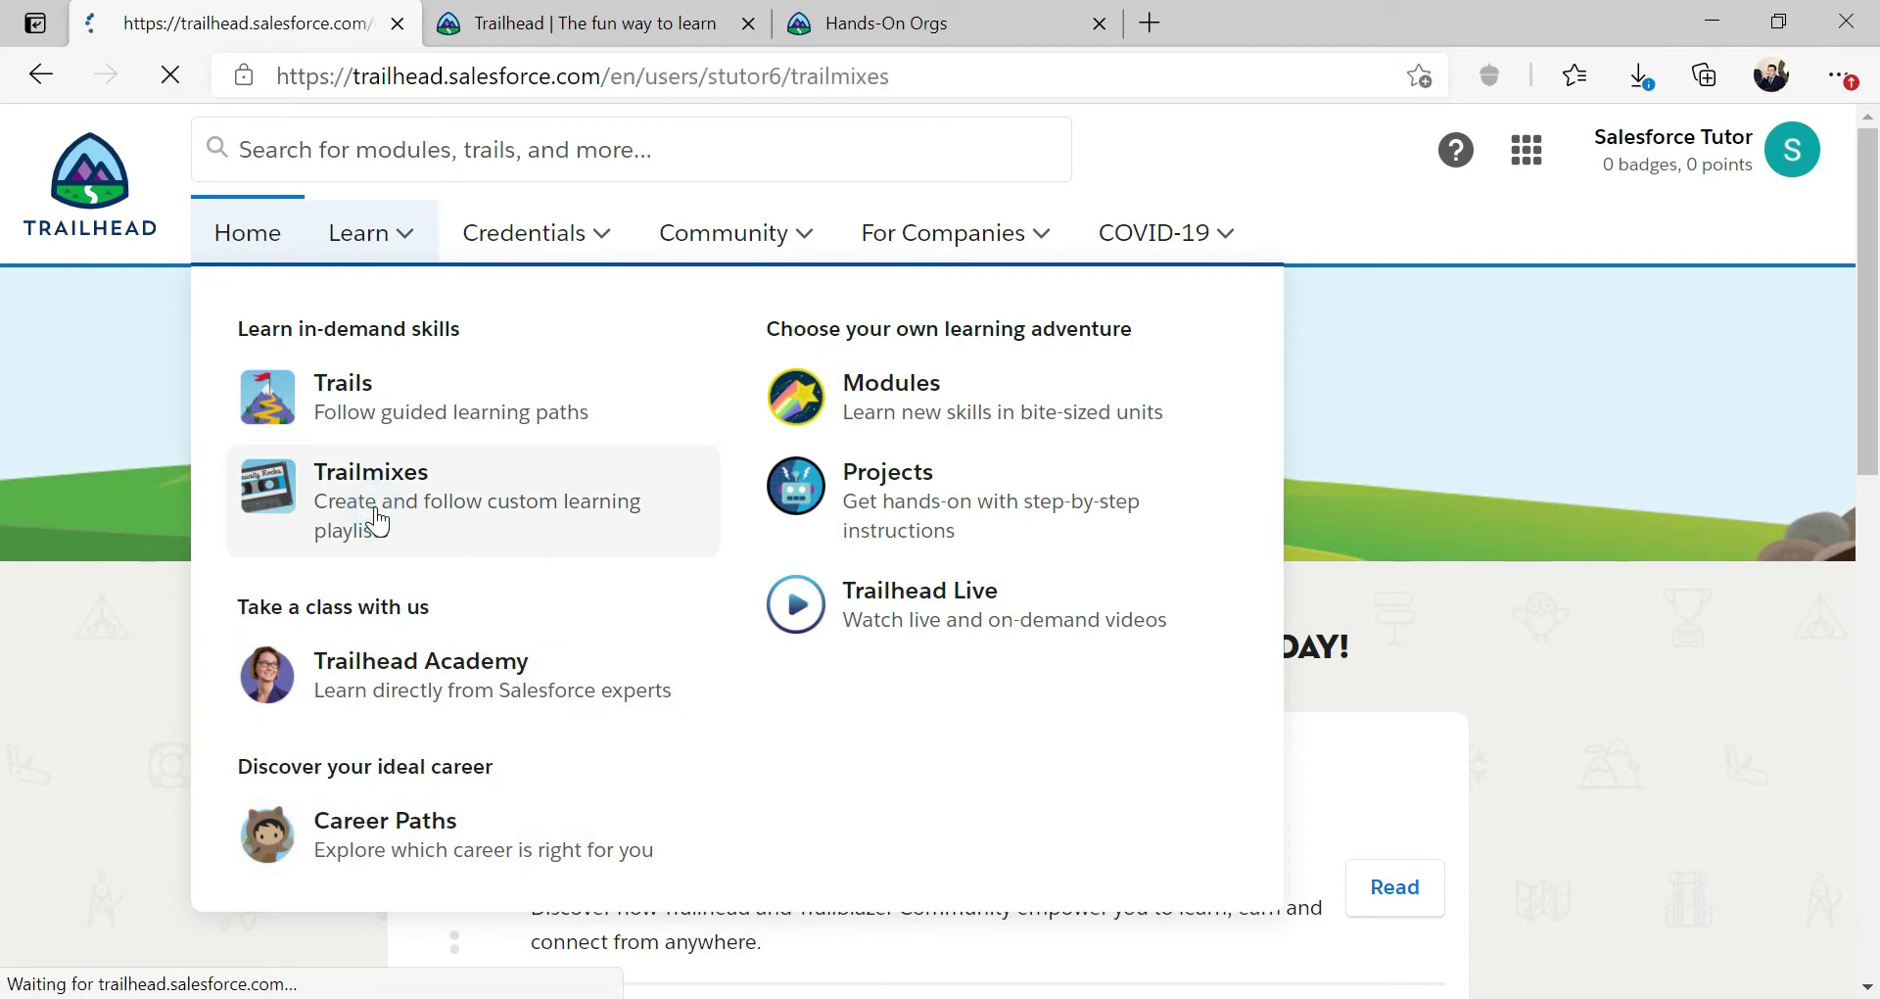
scroll(373, 505, "down", 4)
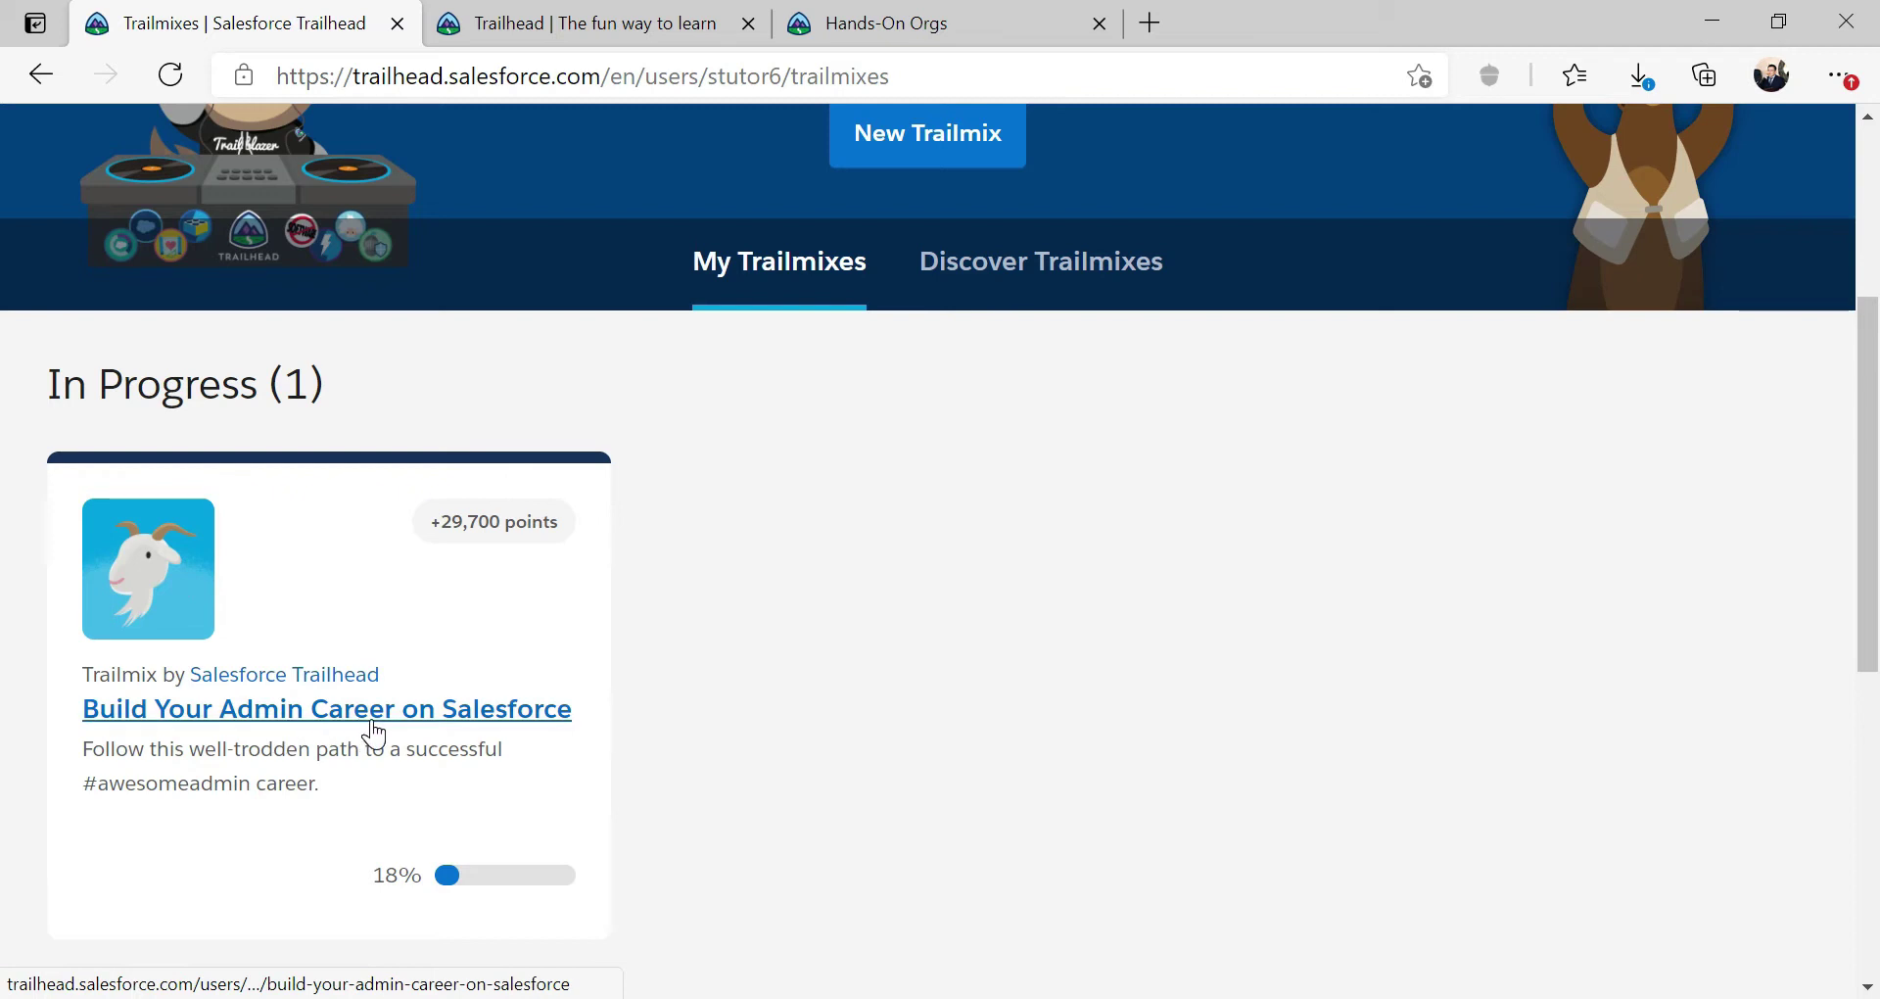
scroll(373, 725, "up", 4)
Step: Browse the Career Paths page and open the Salesforce Administrator career
mouse_move(397, 261)
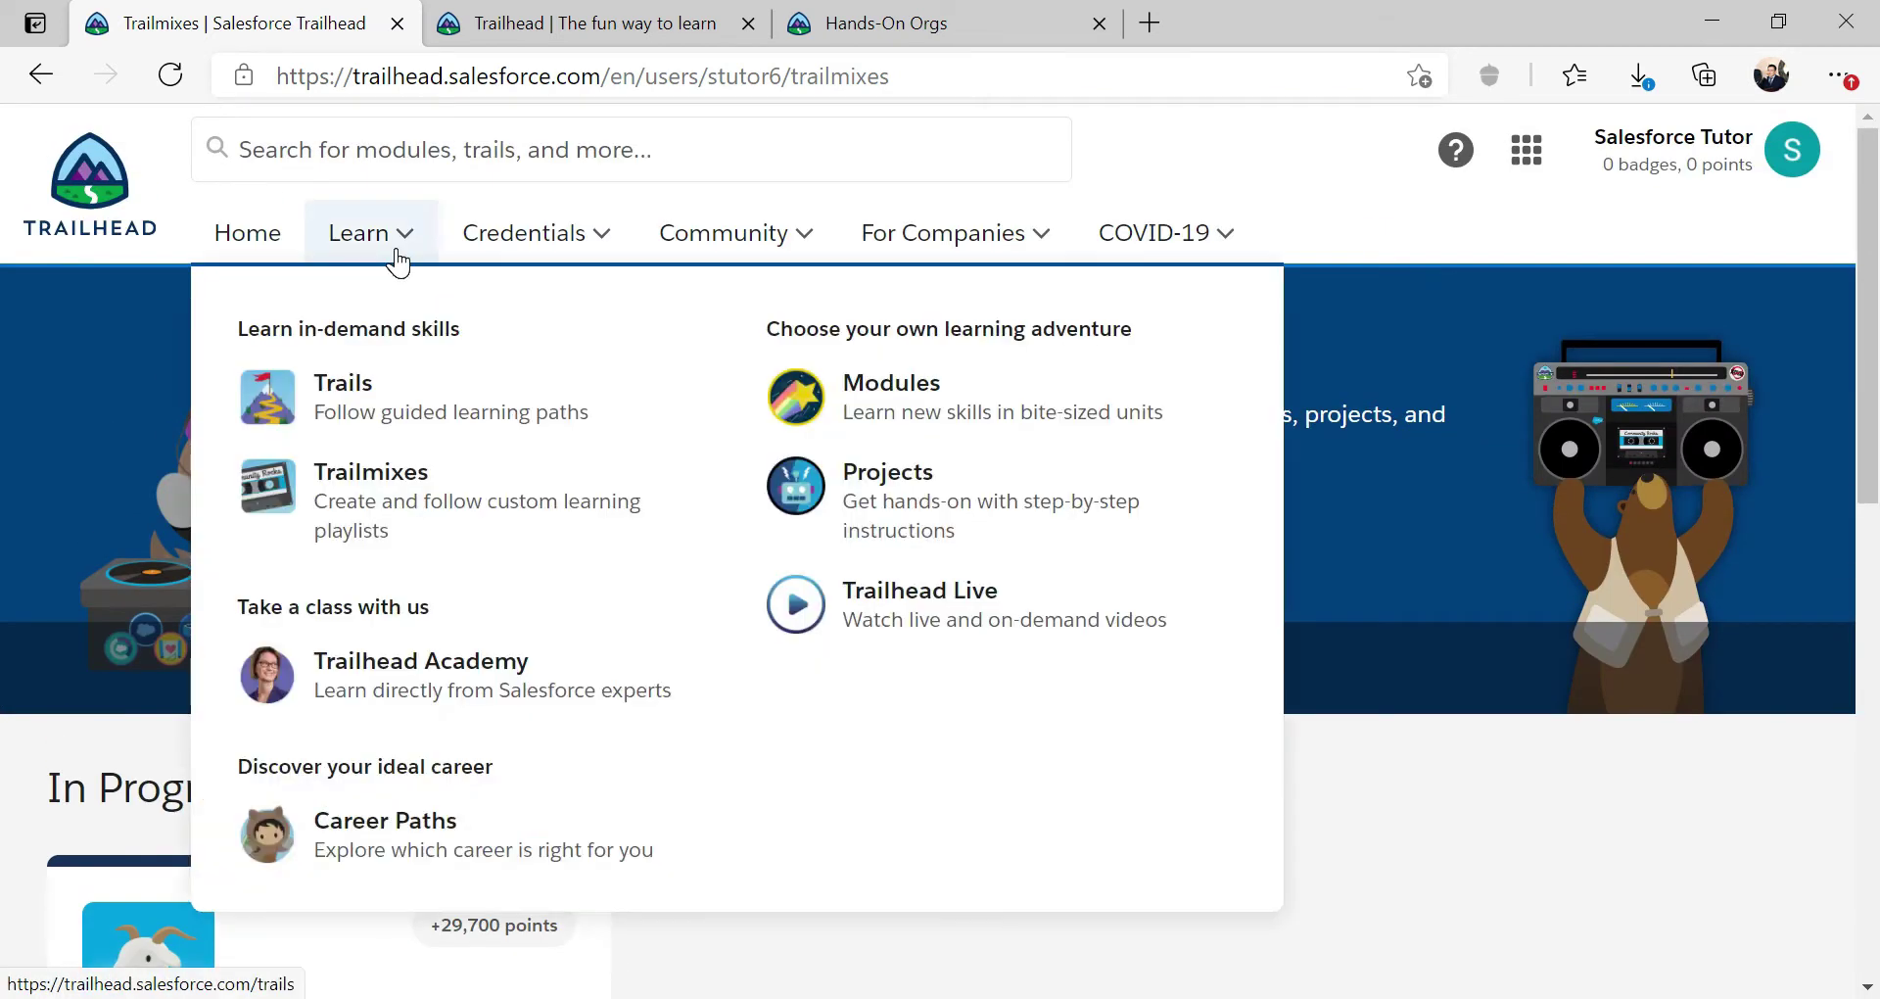
left_click(358, 840)
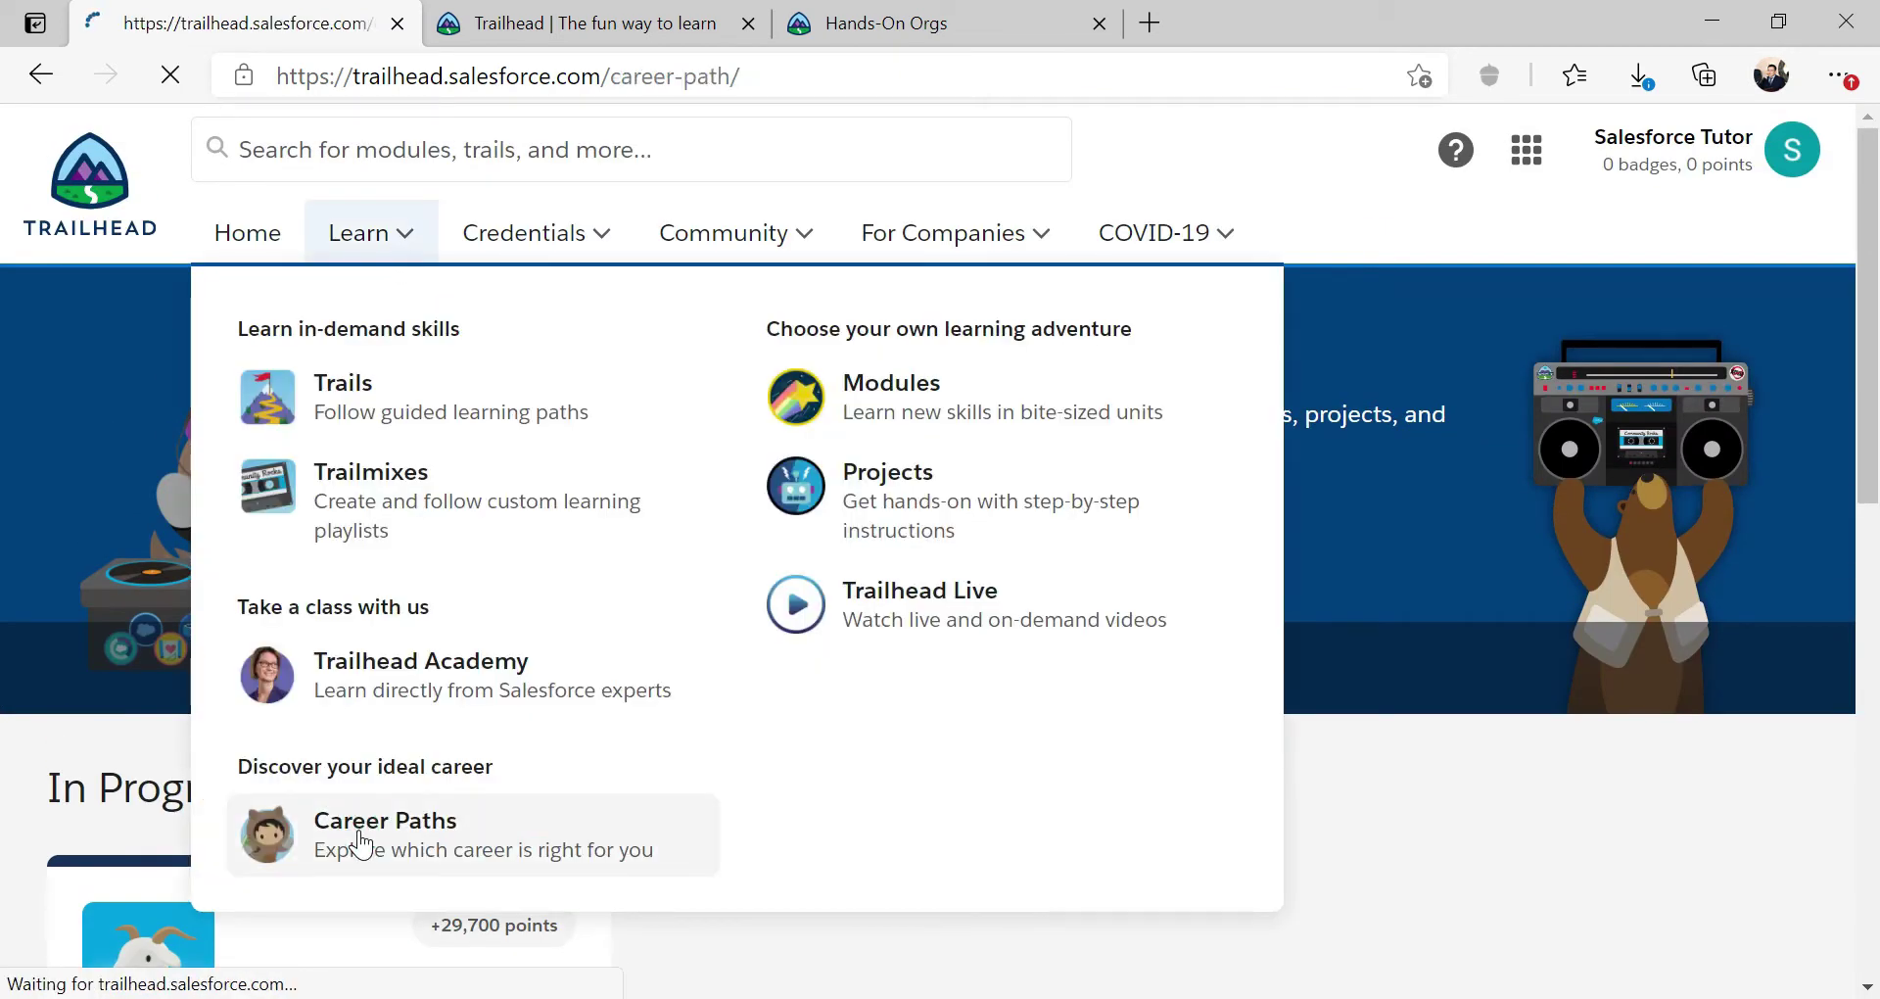
scroll(995, 732, "down", 20)
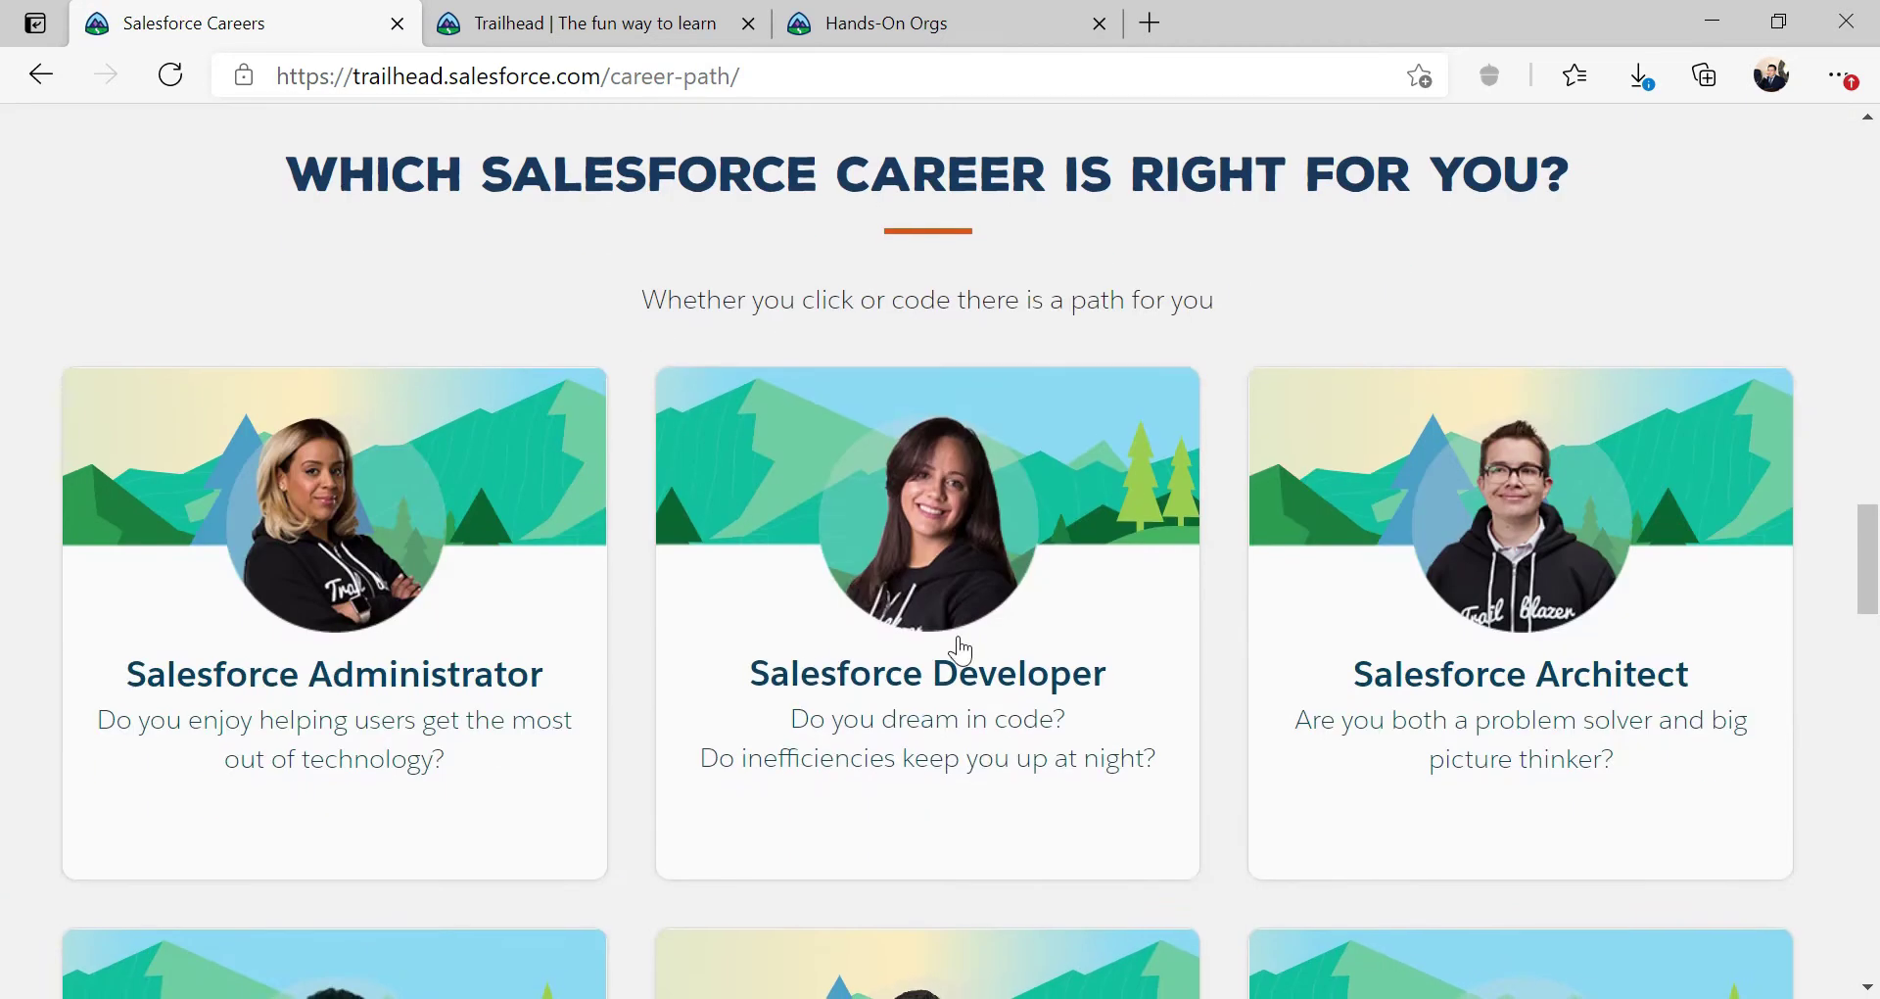
left_click(193, 500)
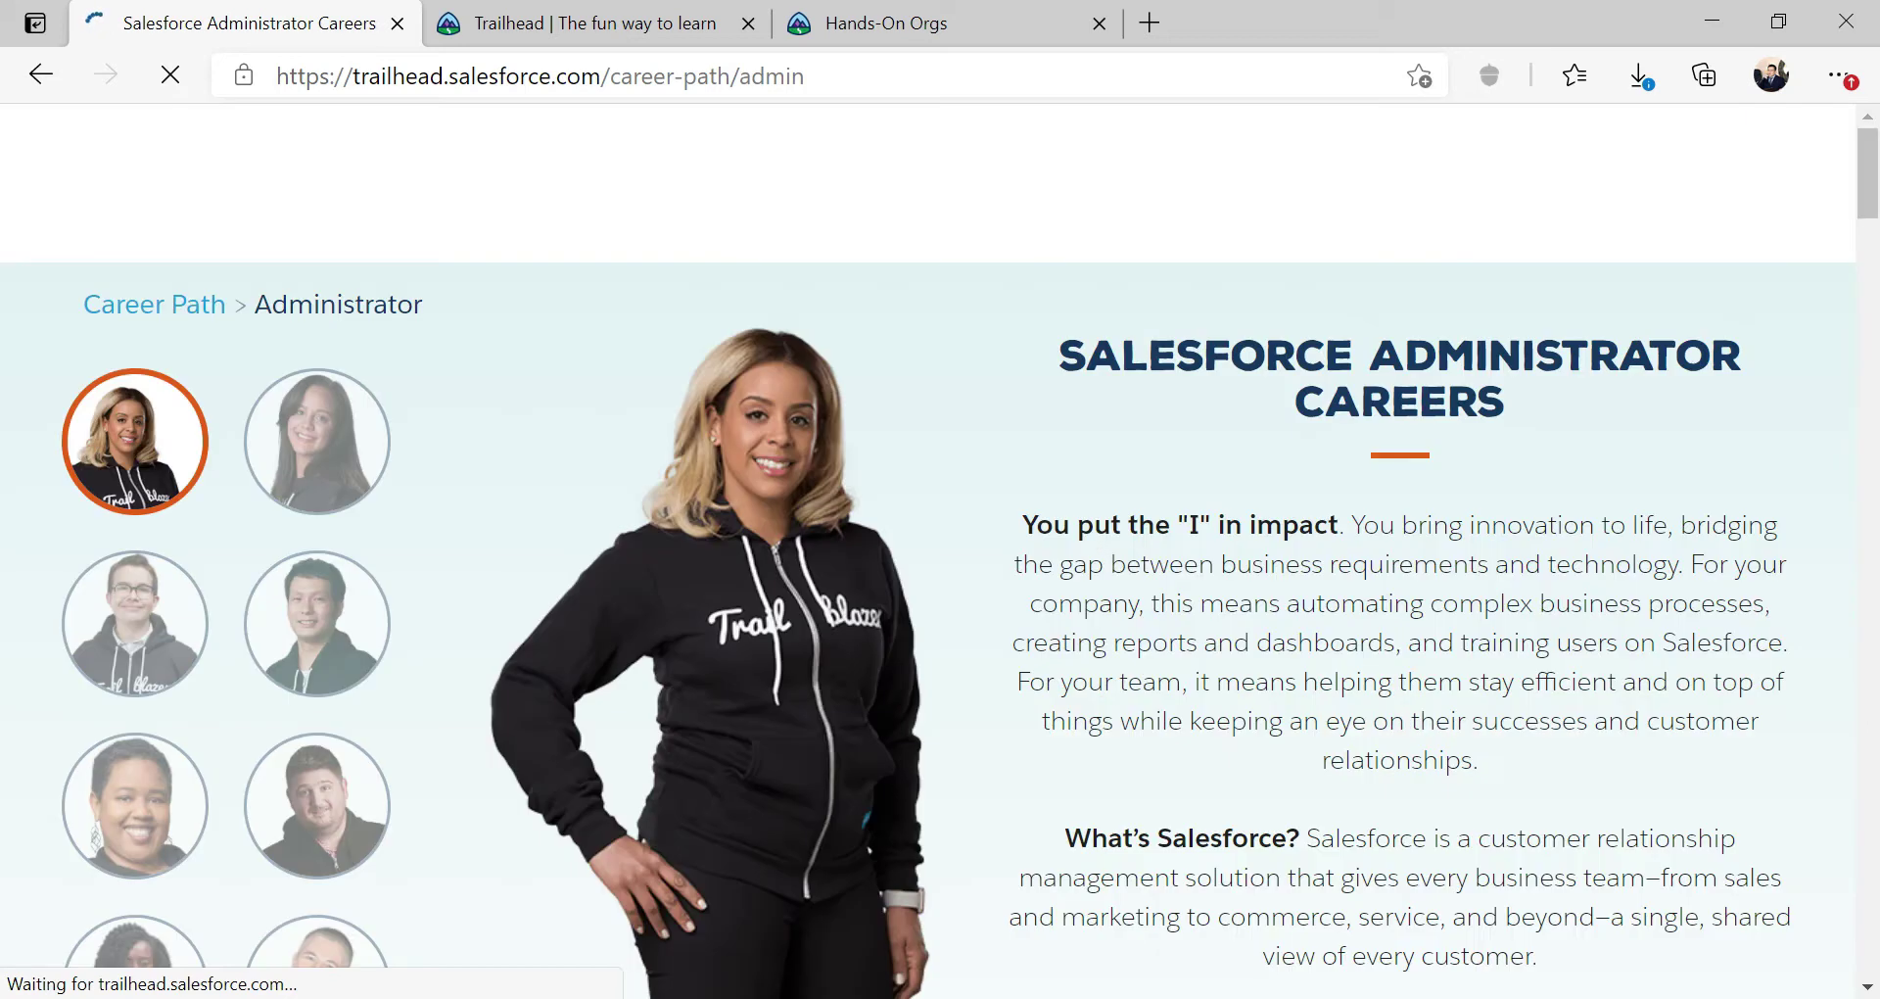
Step: Go from the administrator career page to the Build Your Admin Career on Salesforce trailmix and open its Admin Beginner trail
scroll(1230, 562, "down", 8)
left_click(1376, 255)
mouse_move(523, 232)
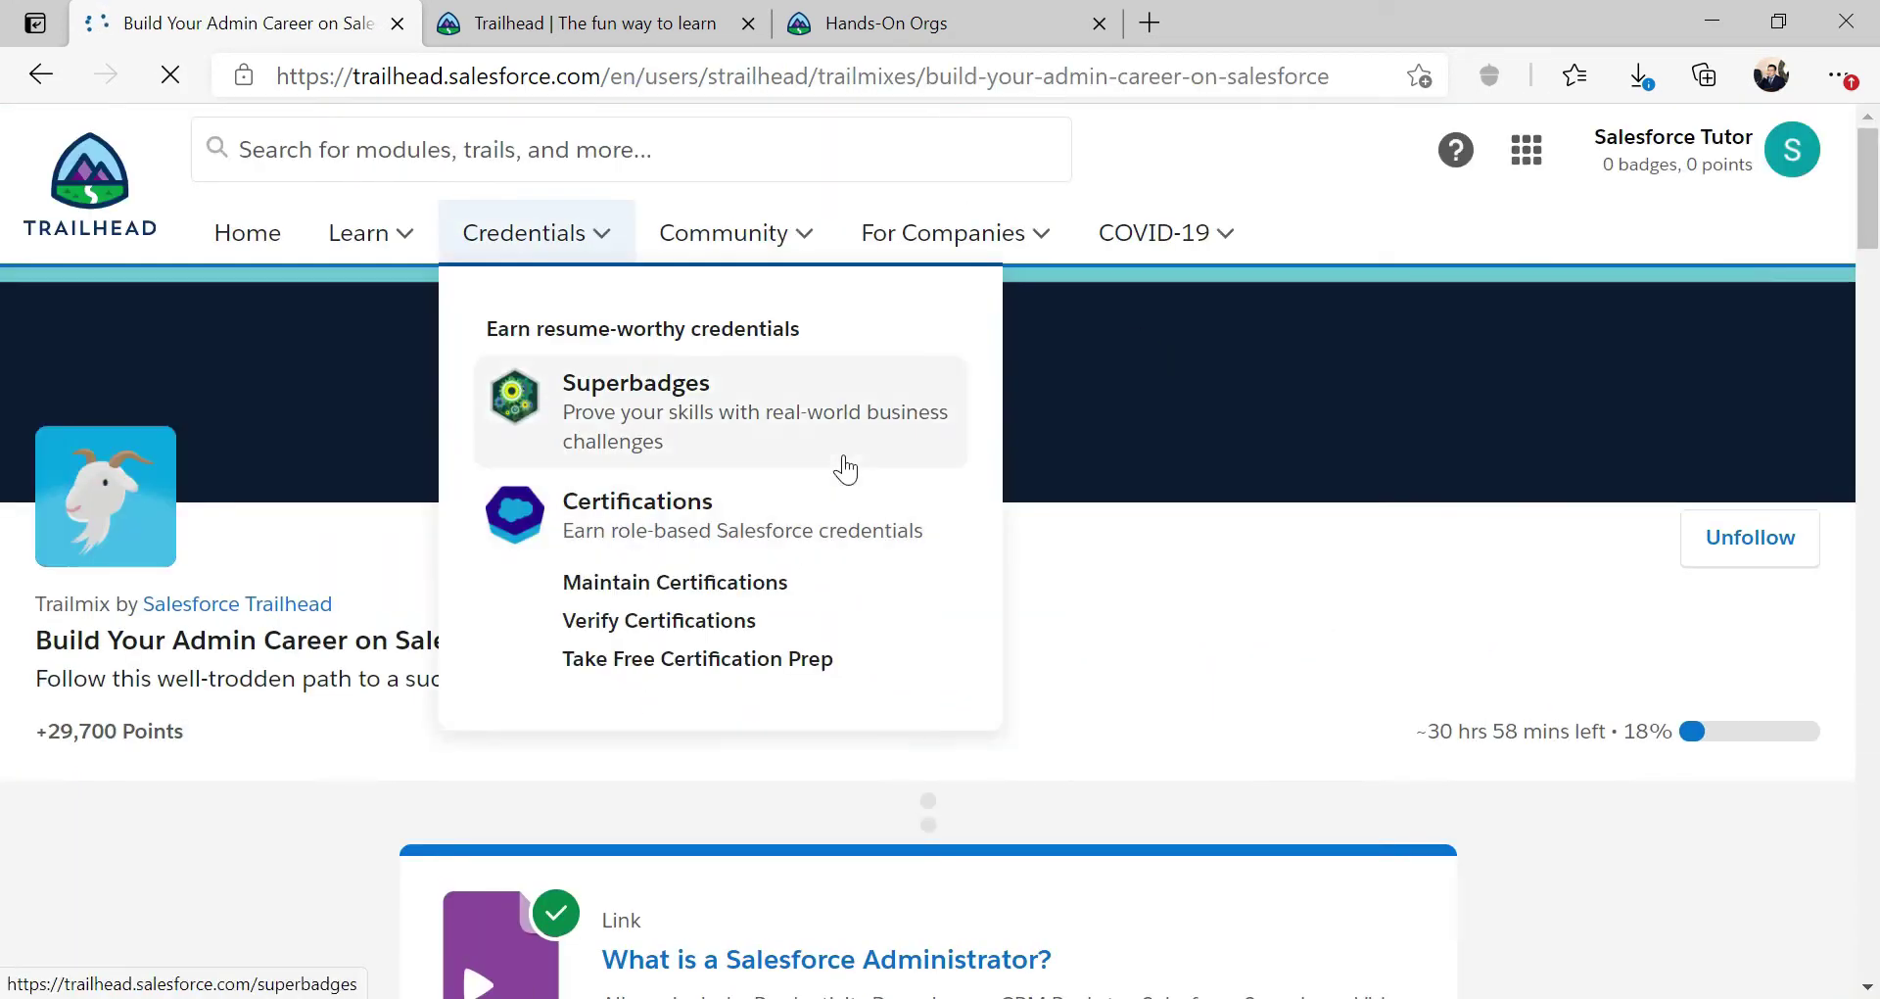
scroll(1222, 551, "down", 8)
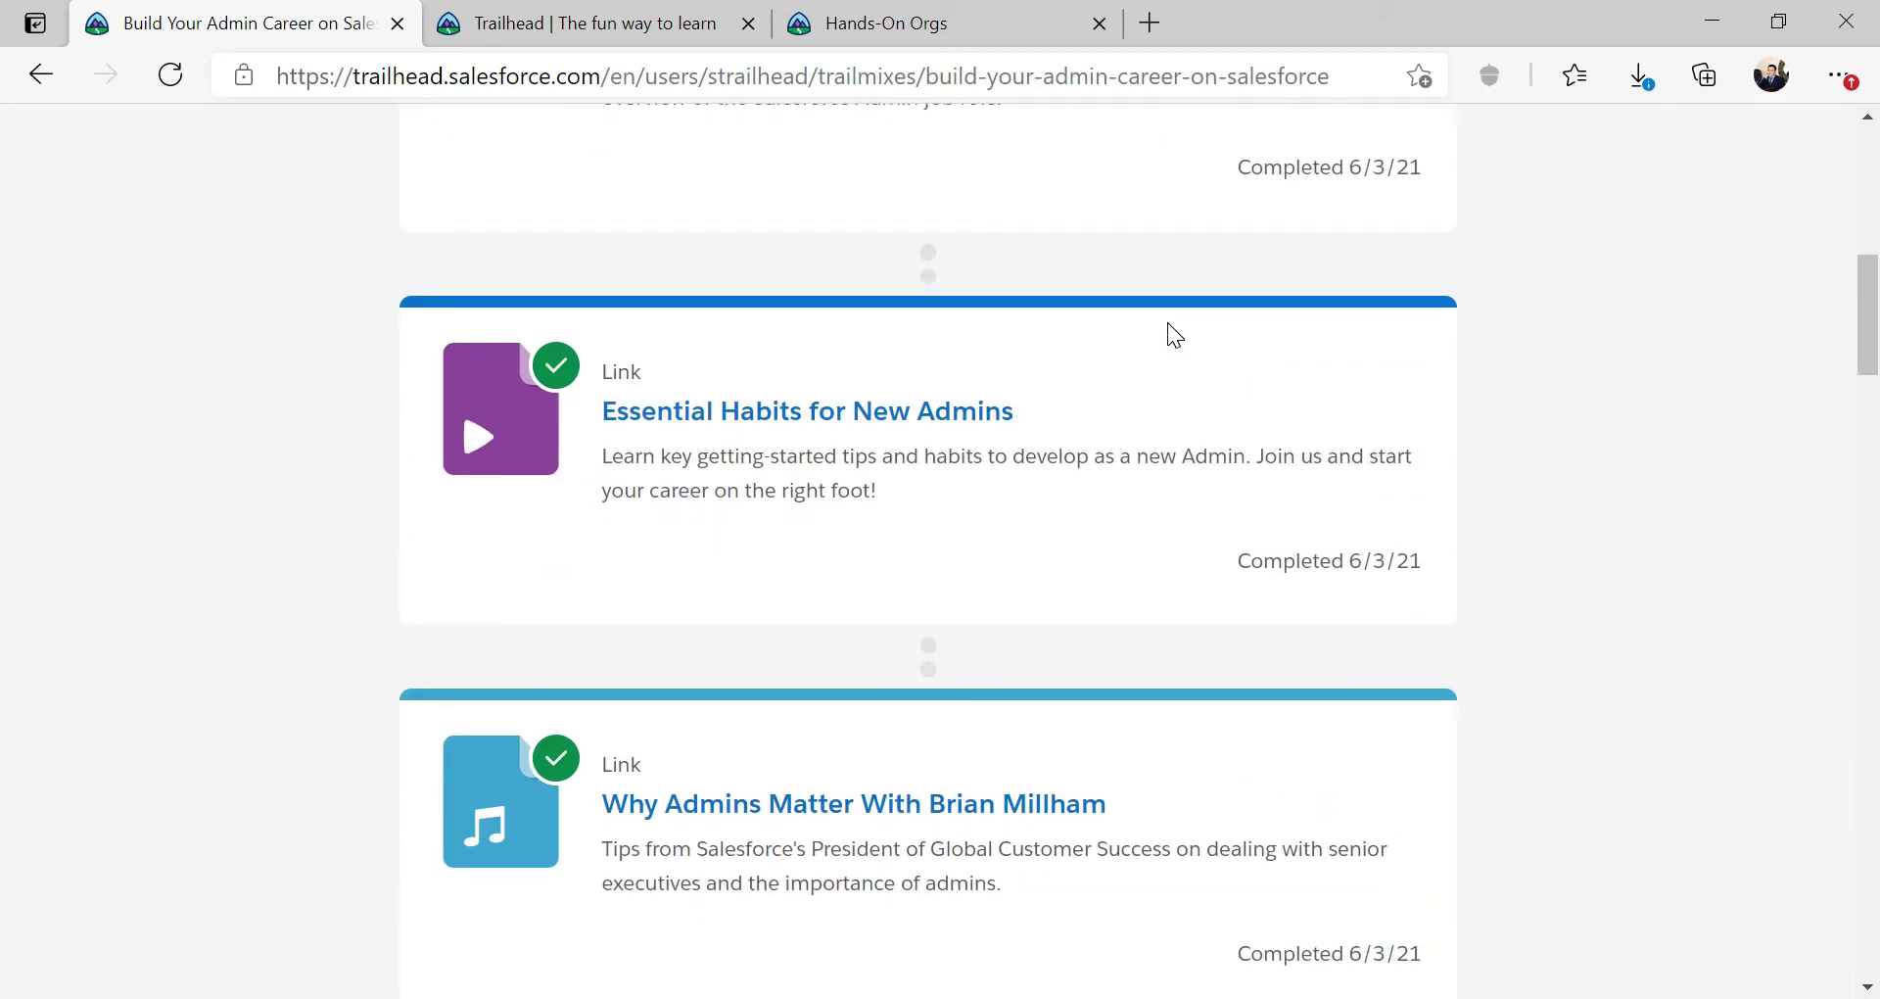
scroll(1170, 333, "down", 15)
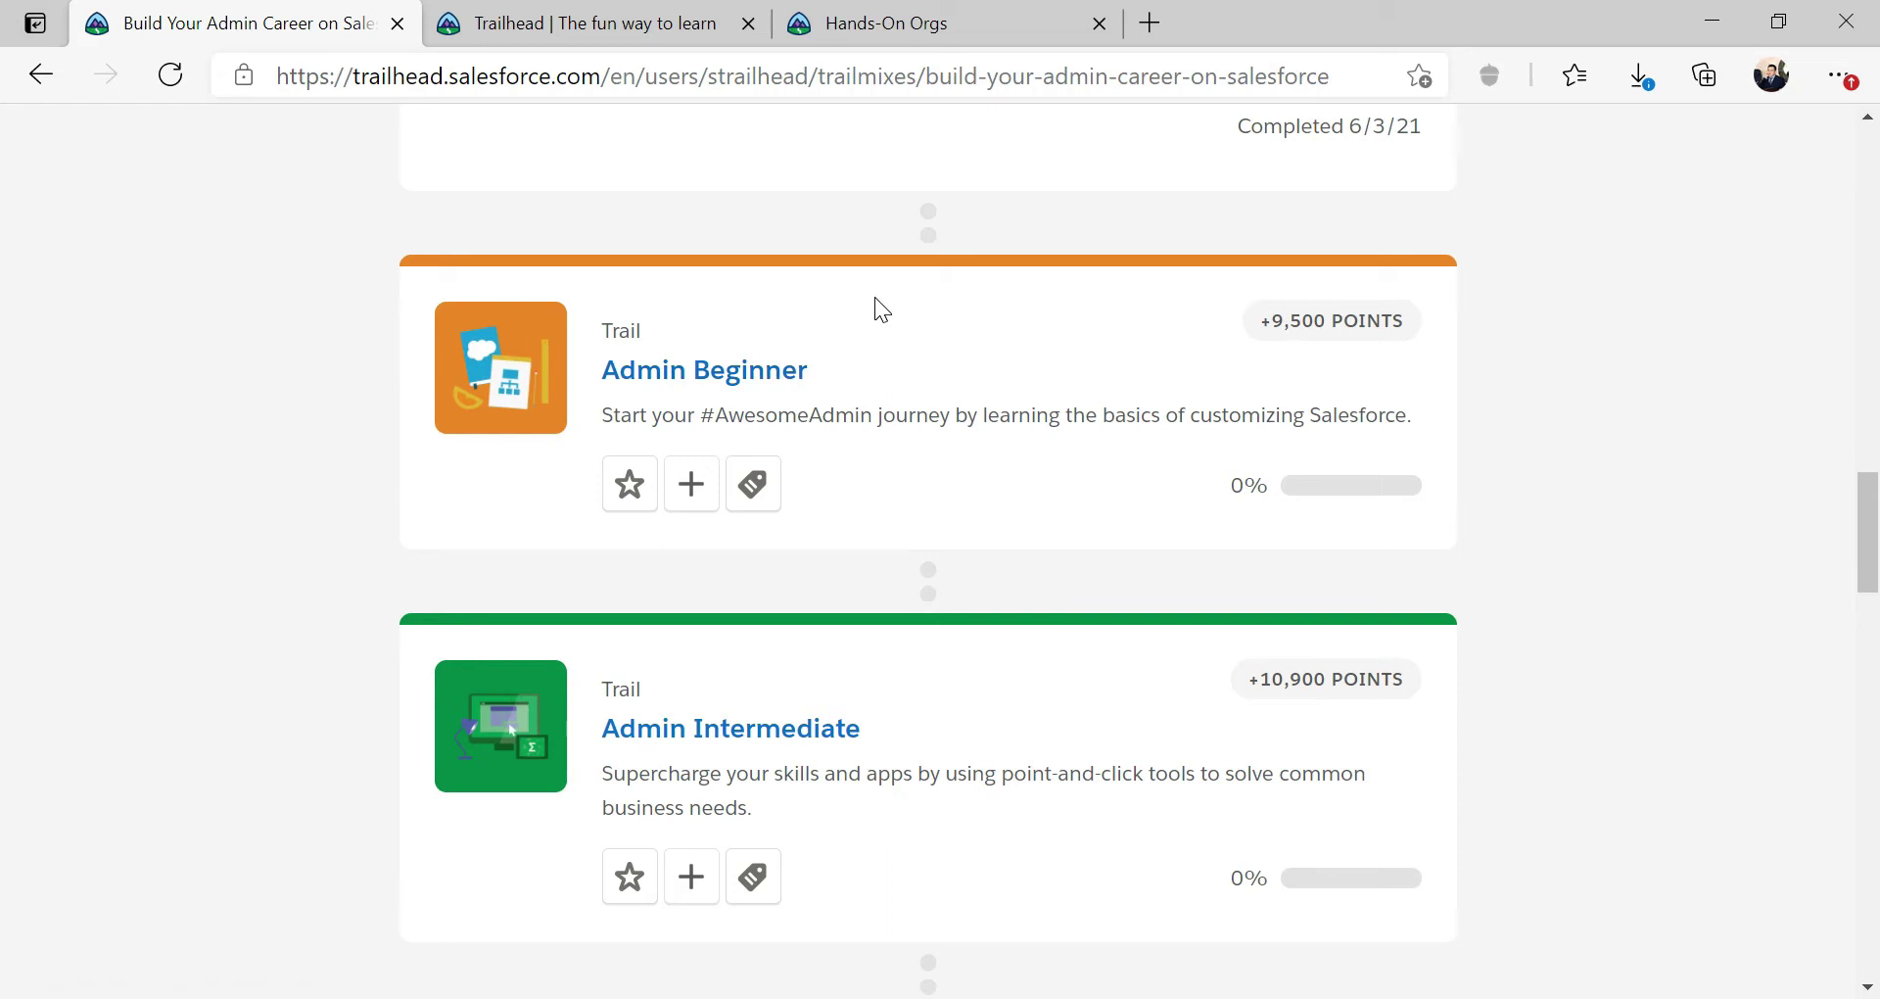
scroll(874, 297, "down", 1)
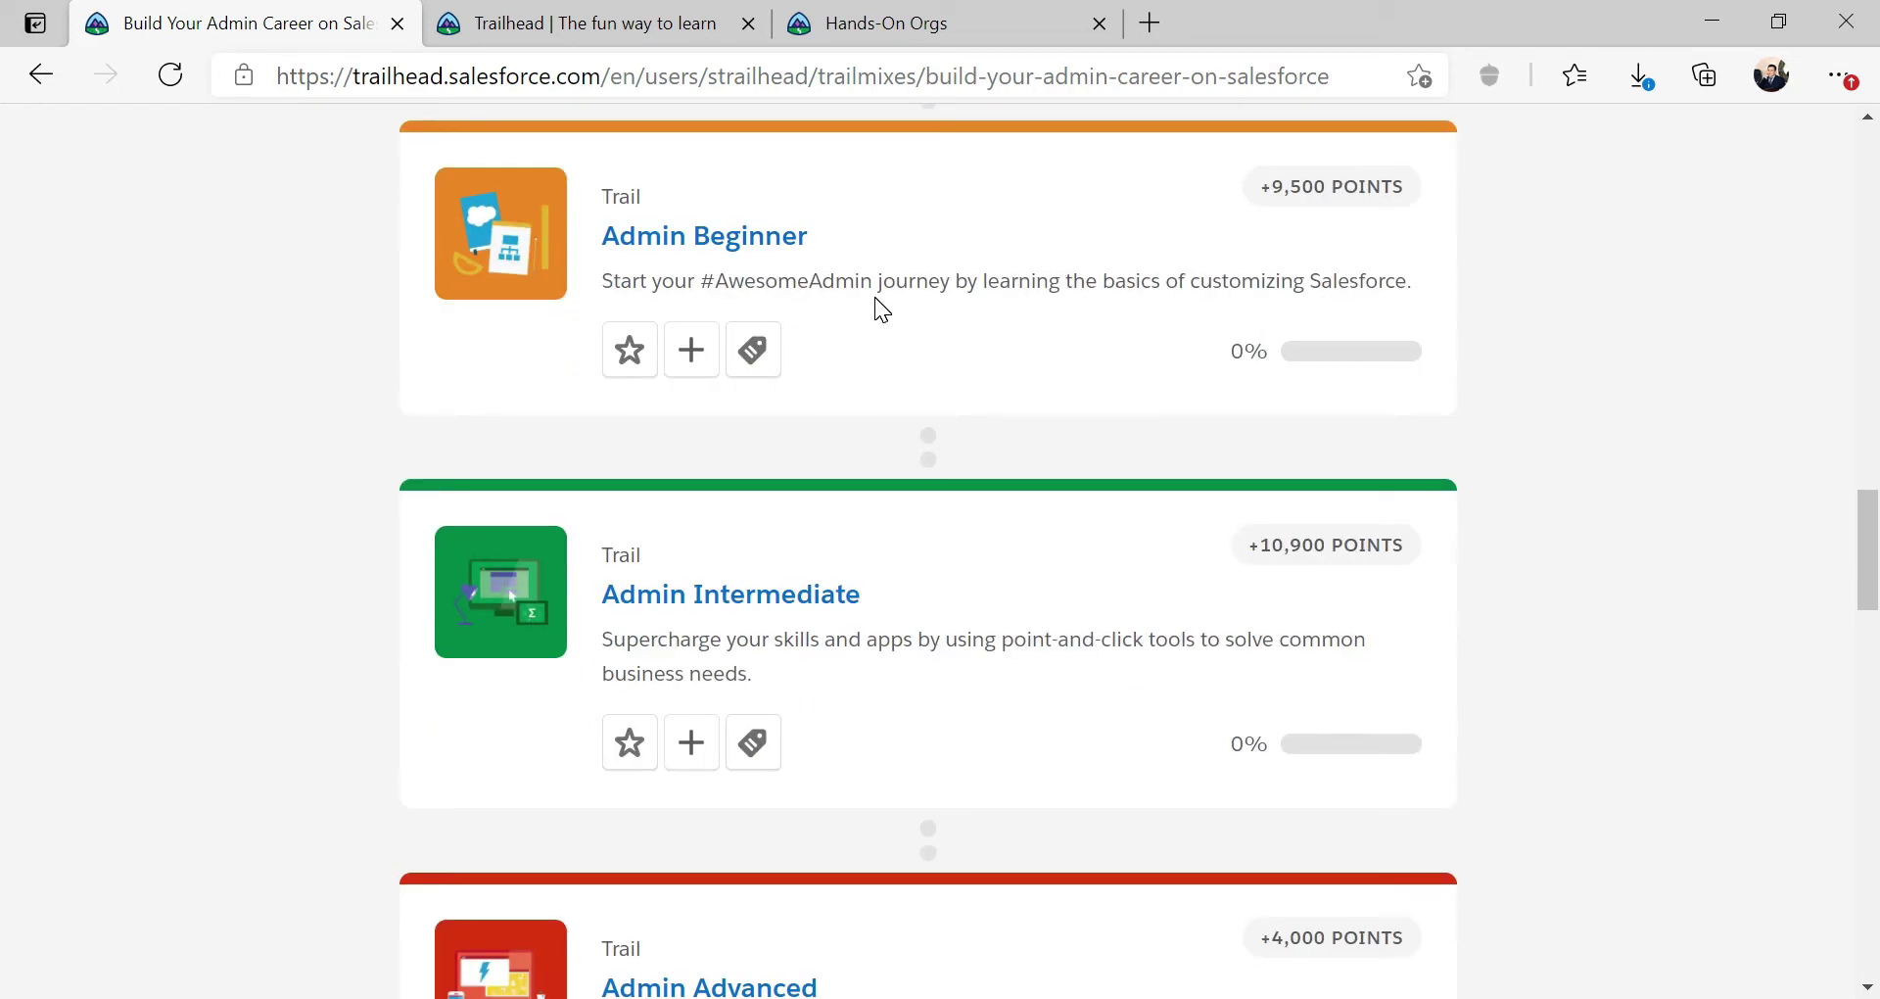
left_click(742, 247)
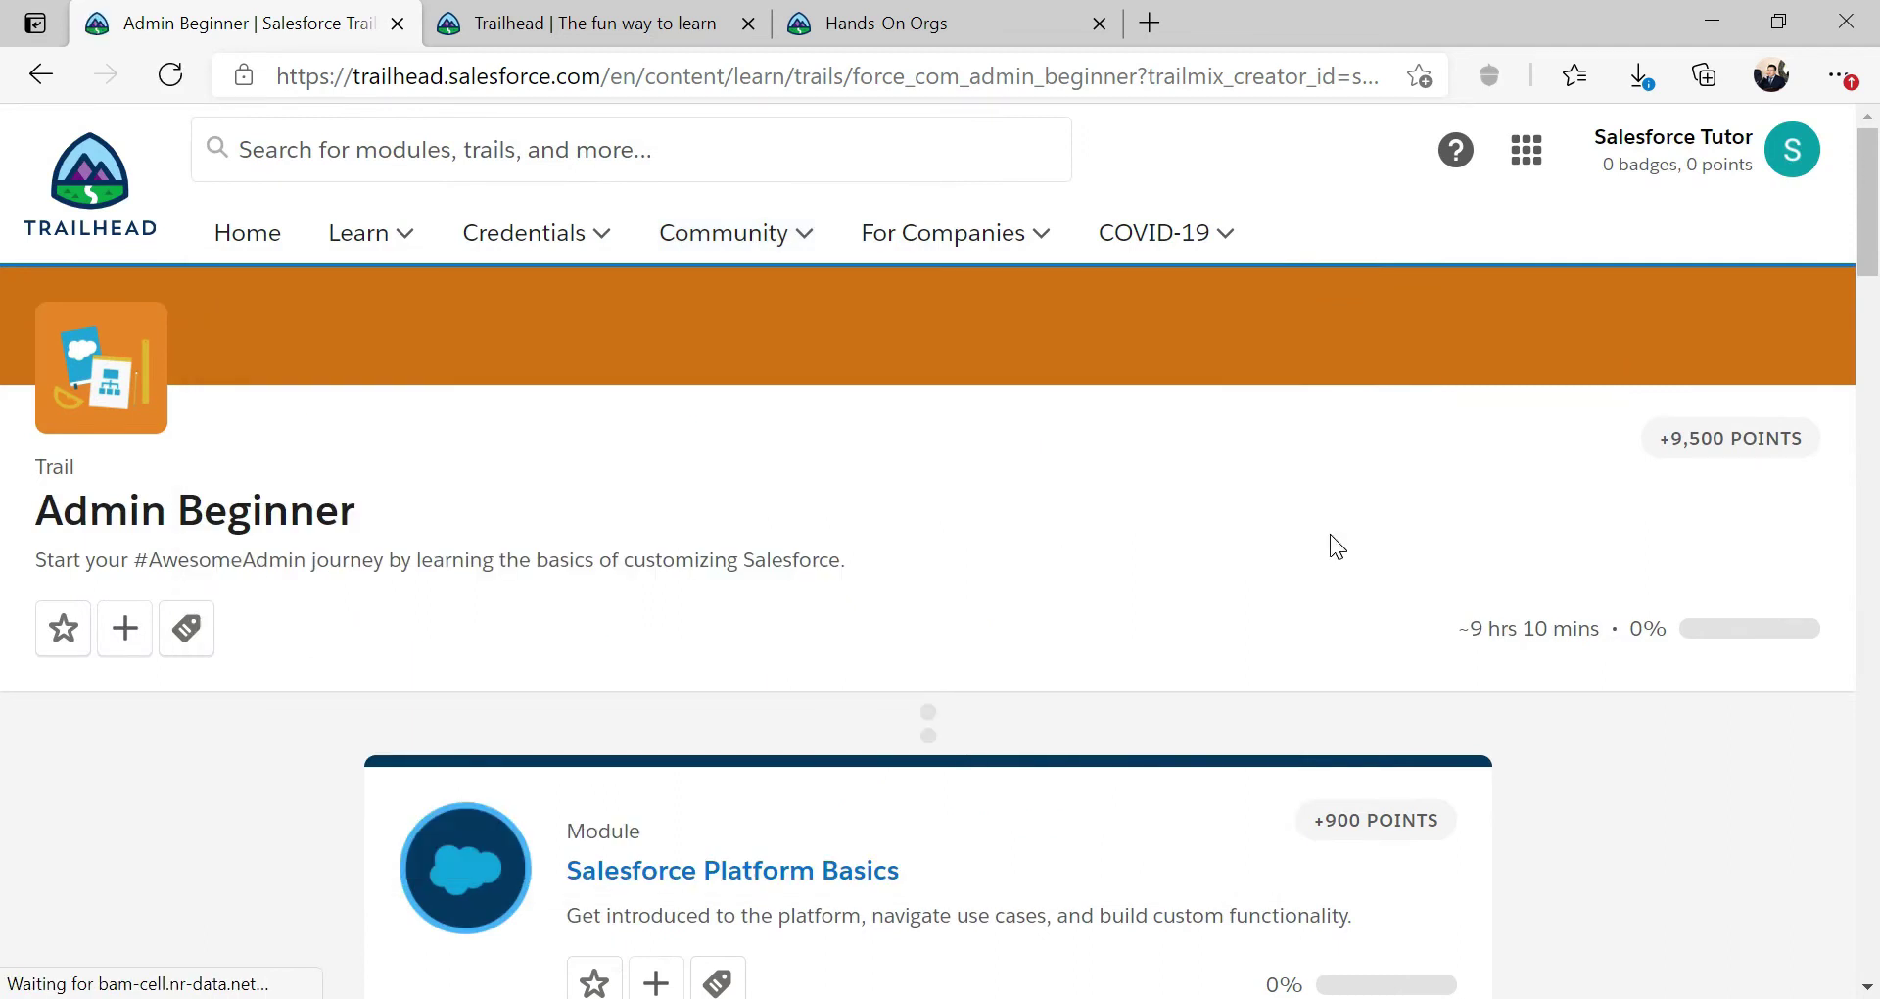
Step: Examine the modules of the Admin Beginner trail and the units listed under Salesforce Platform Basics
scroll(1329, 533, "down", 5)
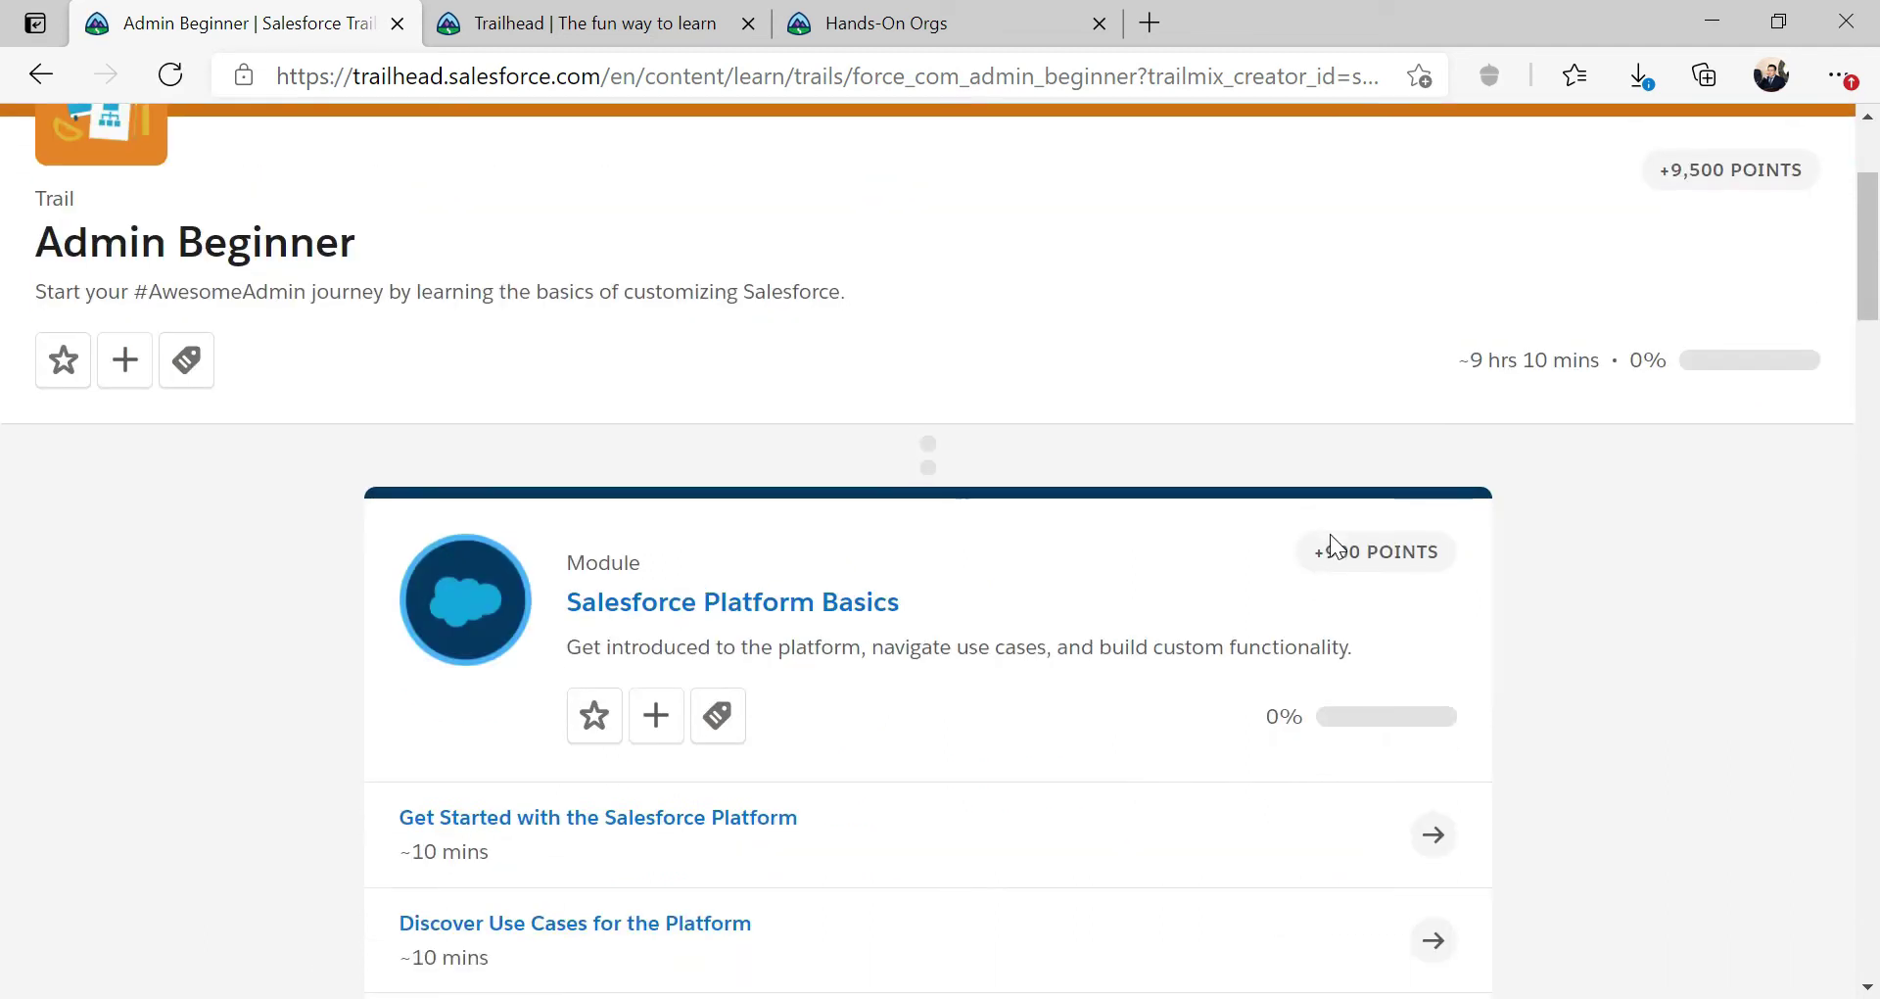
scroll(1330, 533, "up", 5)
scroll(1316, 504, "down", 4)
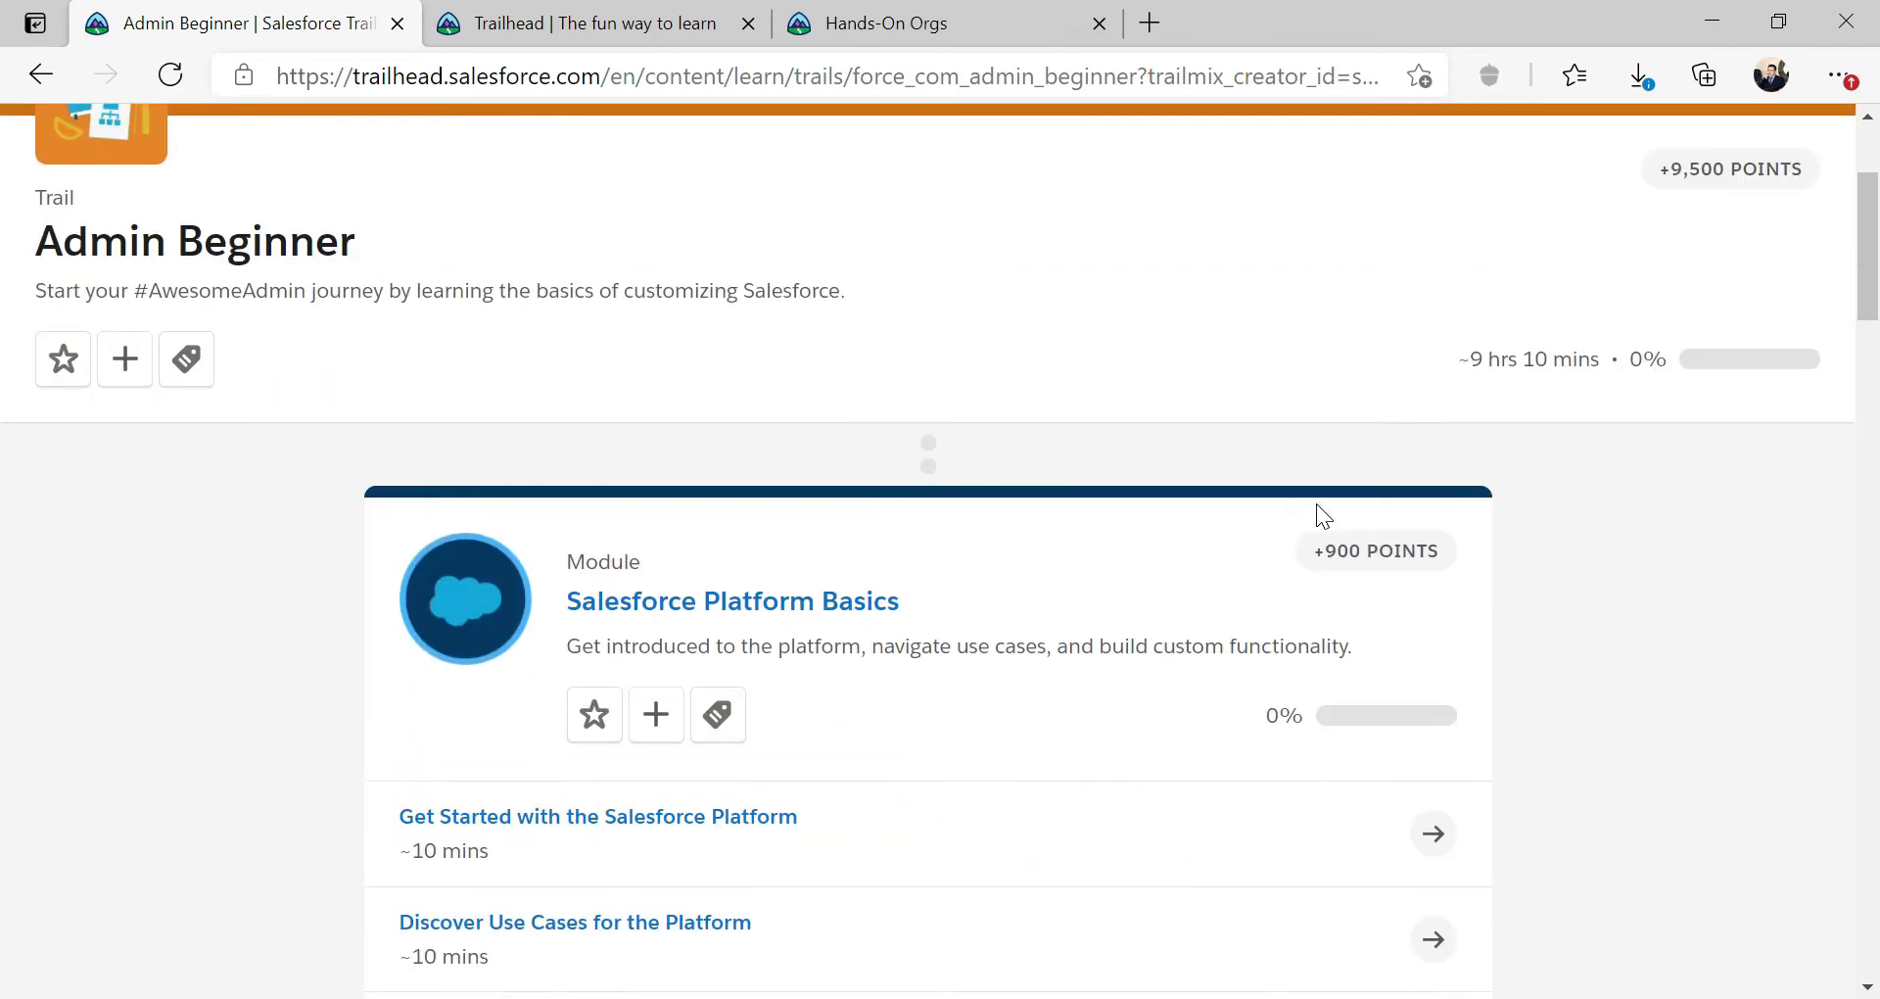
scroll(1194, 379, "down", 4)
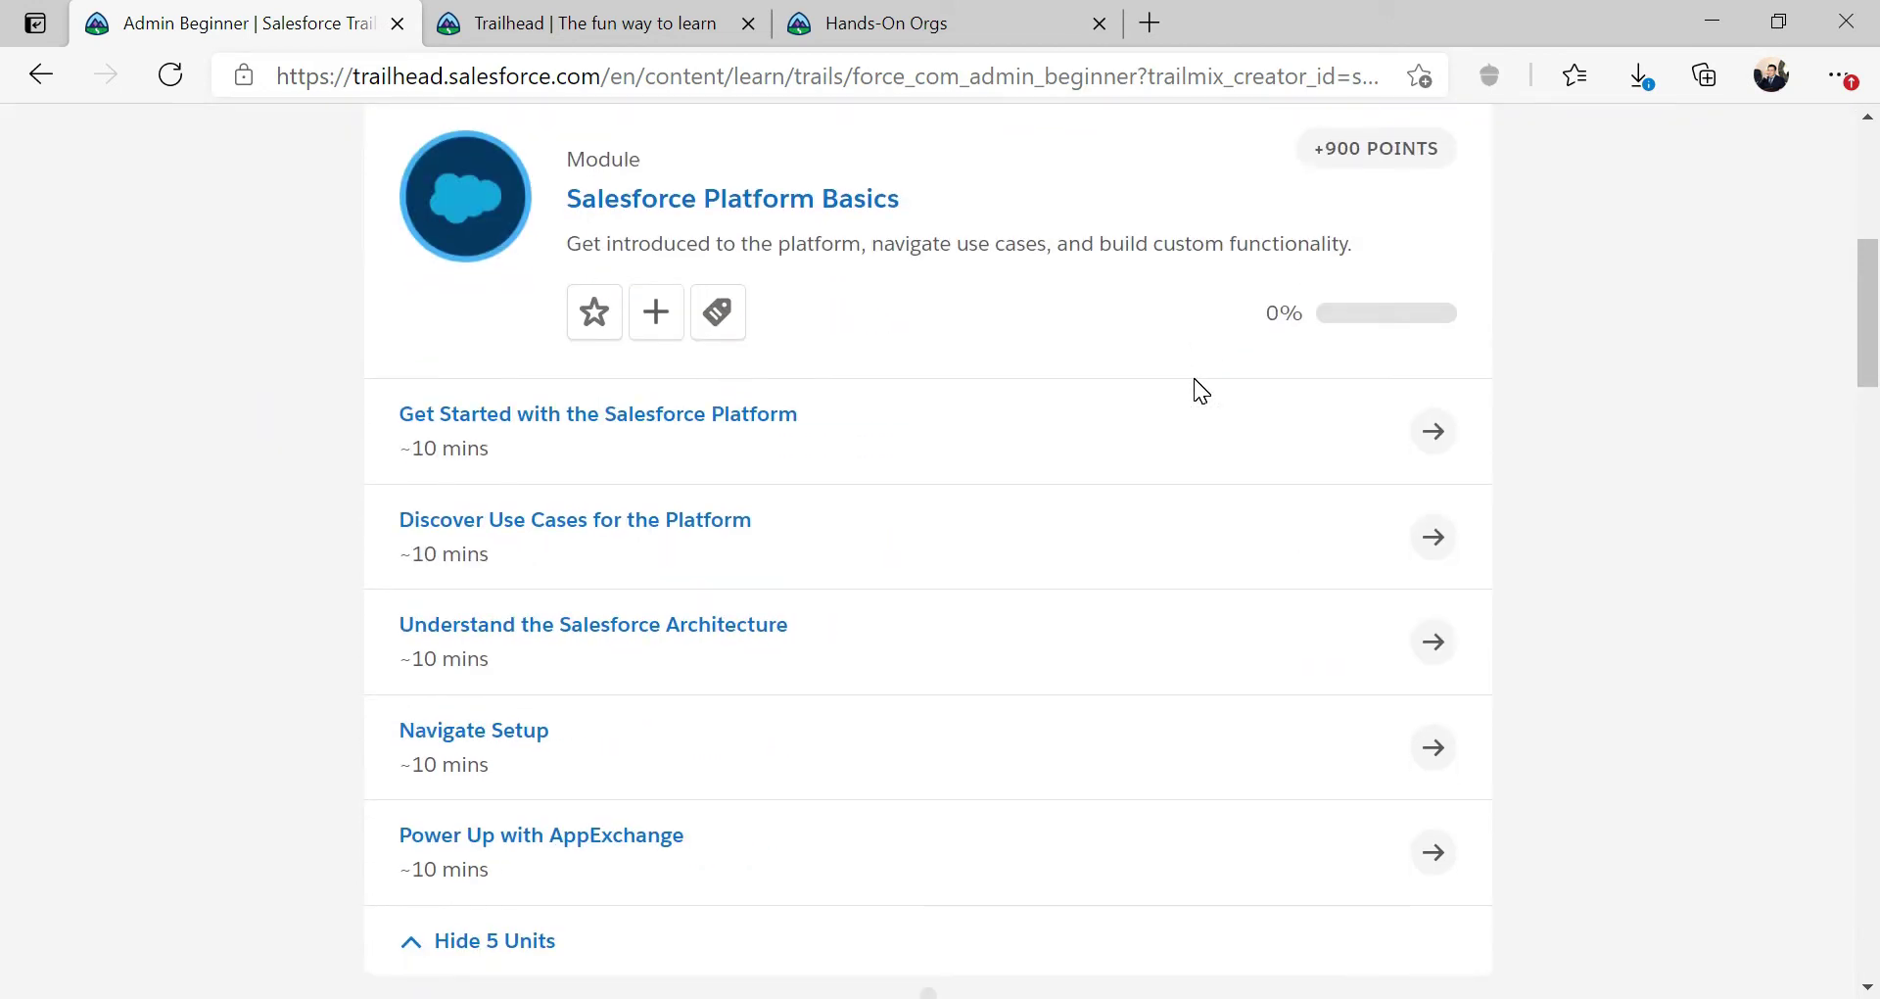
scroll(1195, 378, "down", 3)
scroll(1195, 378, "up", 2)
scroll(1194, 378, "down", 4)
scroll(1195, 378, "down", 6)
scroll(1195, 378, "up", 6)
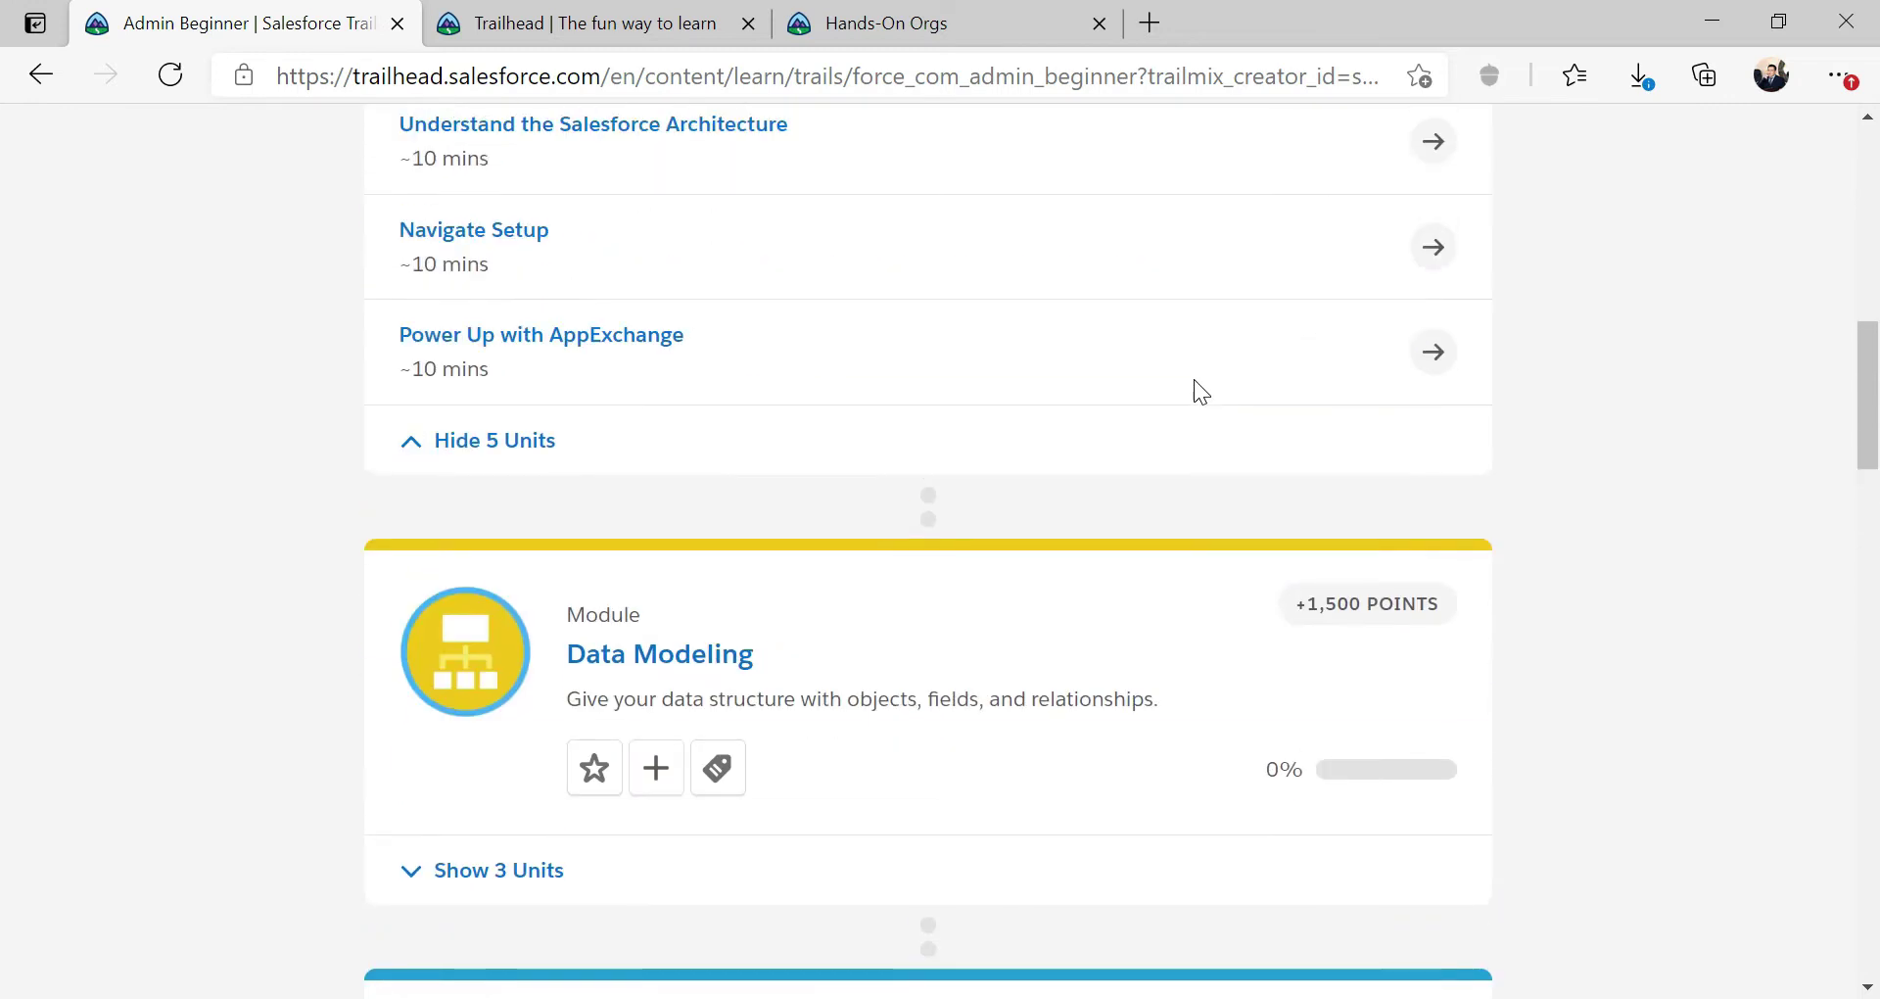
scroll(1195, 380, "up", 4)
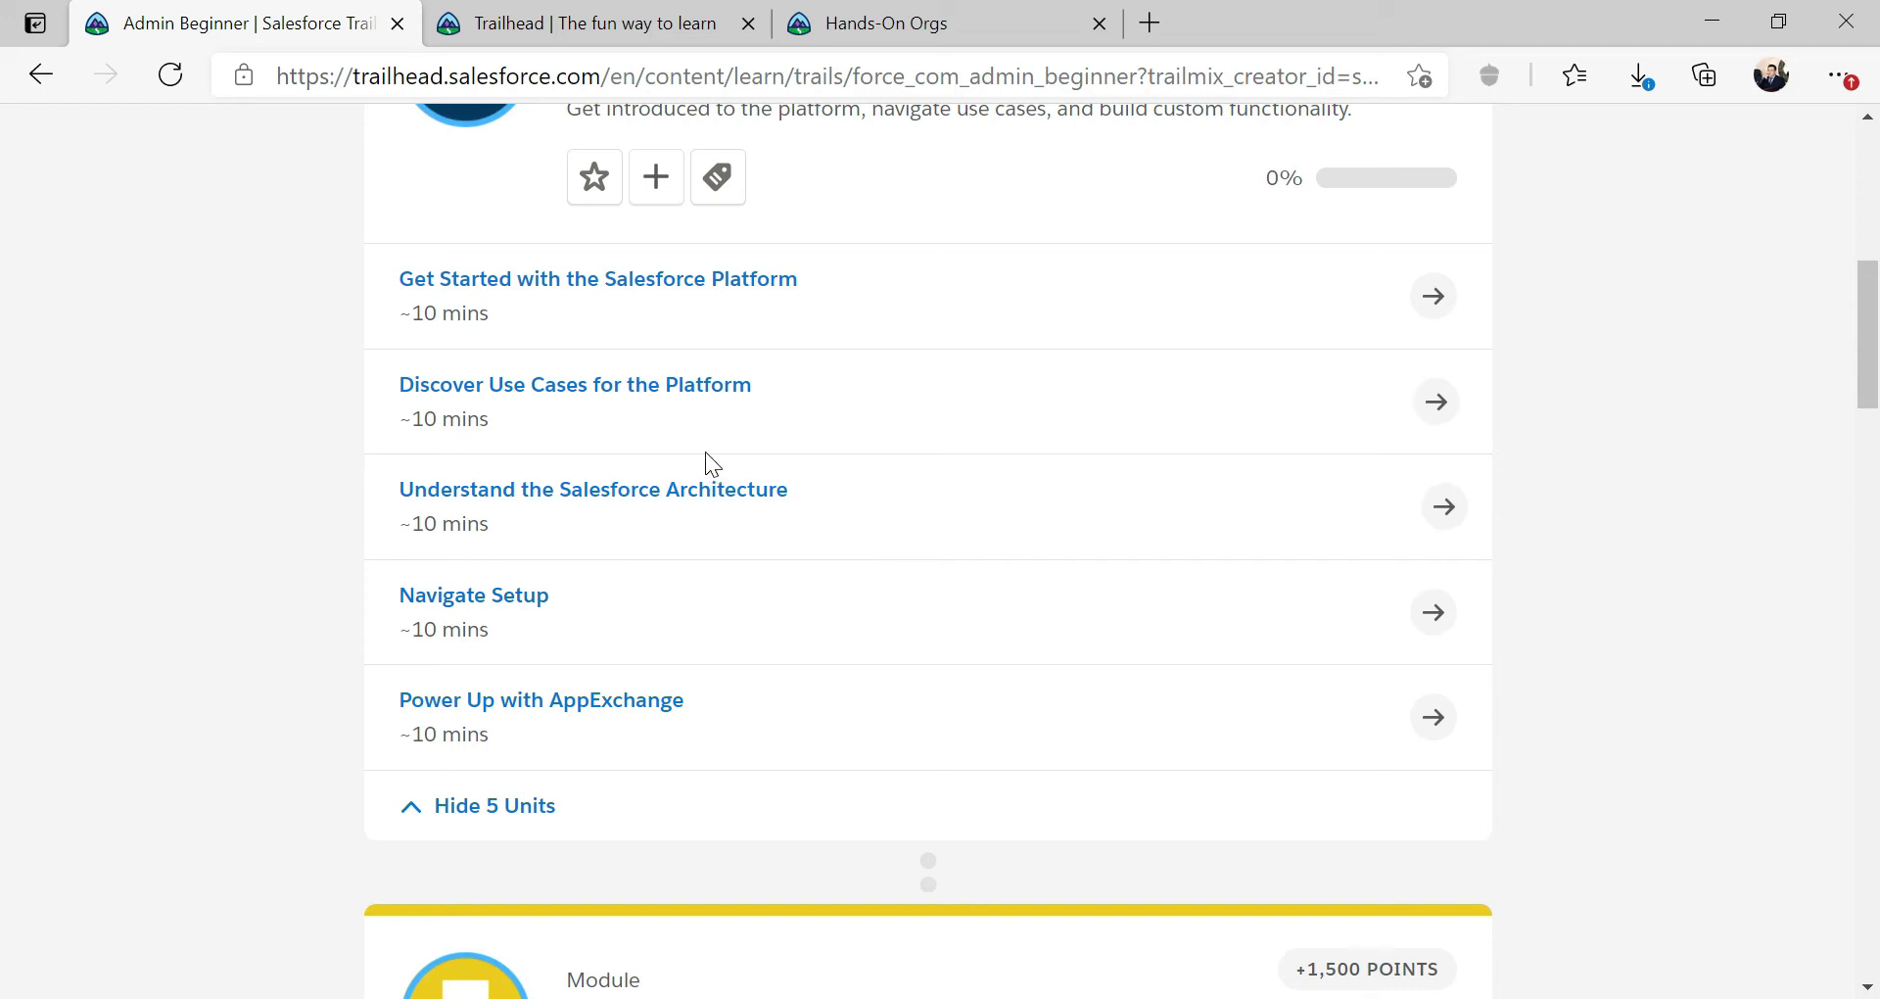
scroll(707, 464, "up", 1)
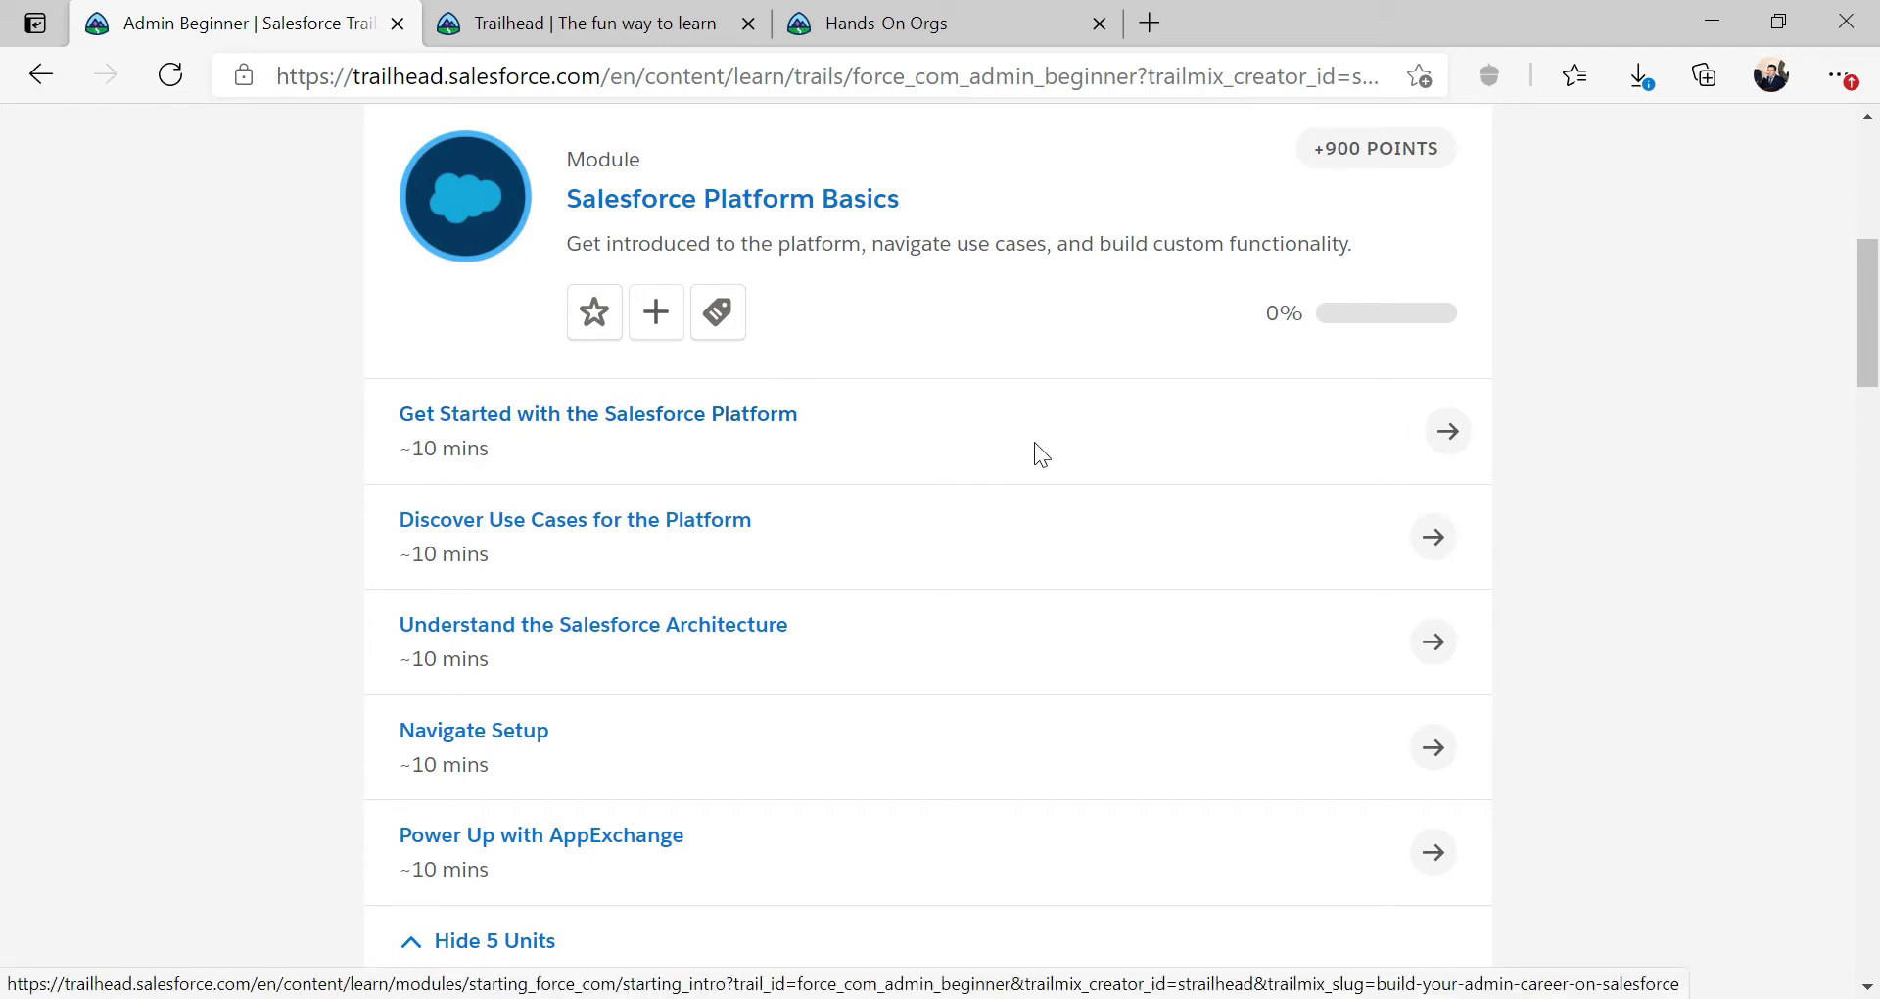
Step: Open the Get Started with the Salesforce Platform unit and look through it from the learning objectives to the challenge
left_click(1450, 437)
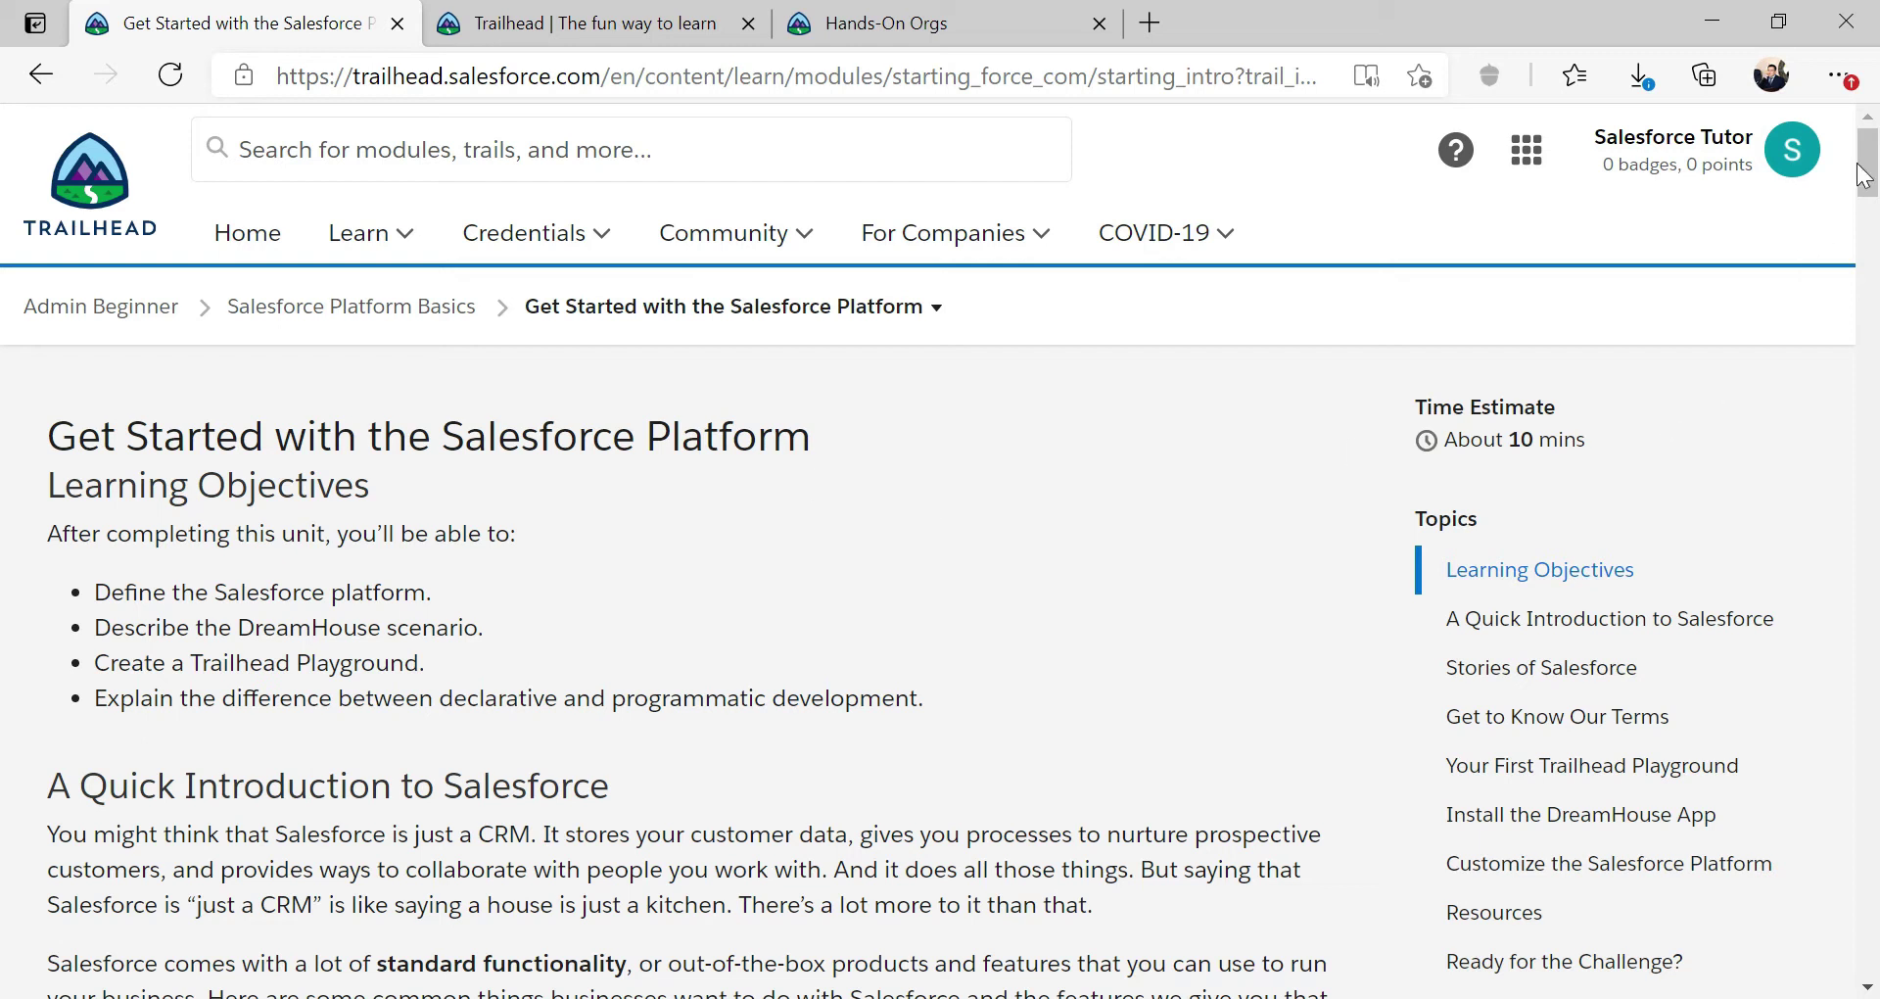
left_click_drag(1868, 191, 1841, 893)
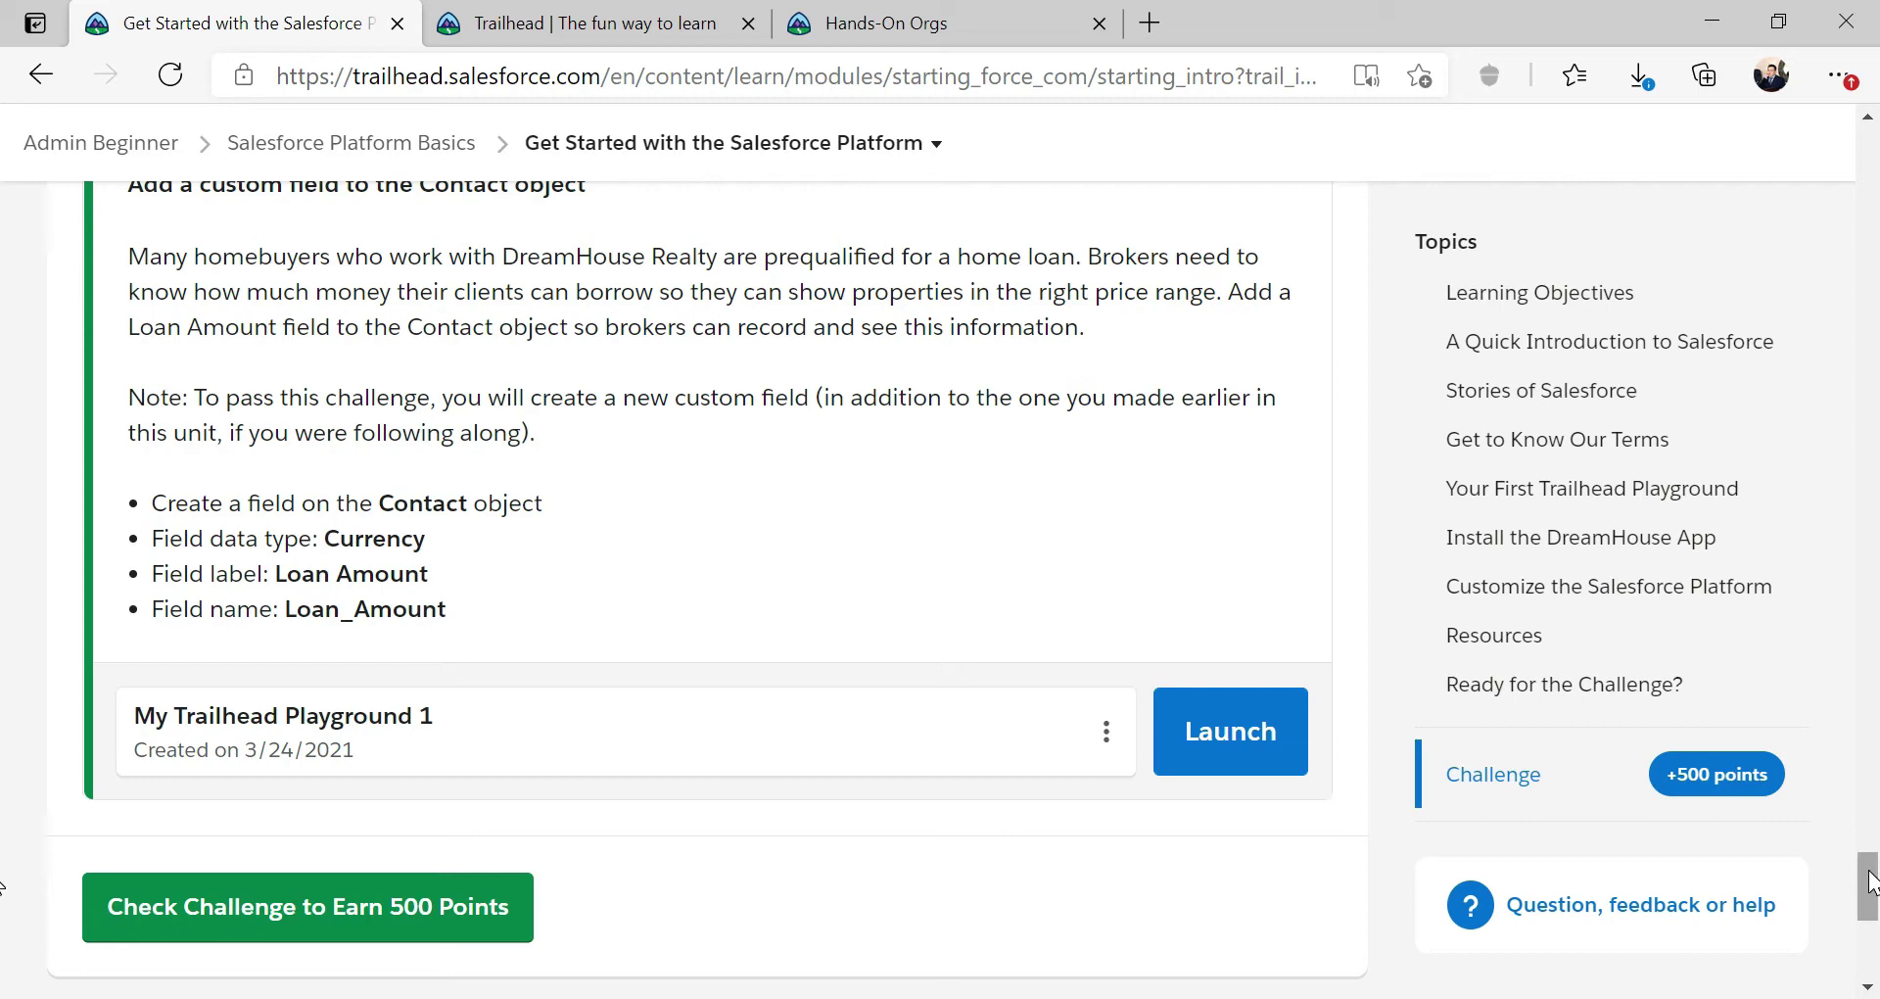
left_click_drag(1870, 881, 1874, 157)
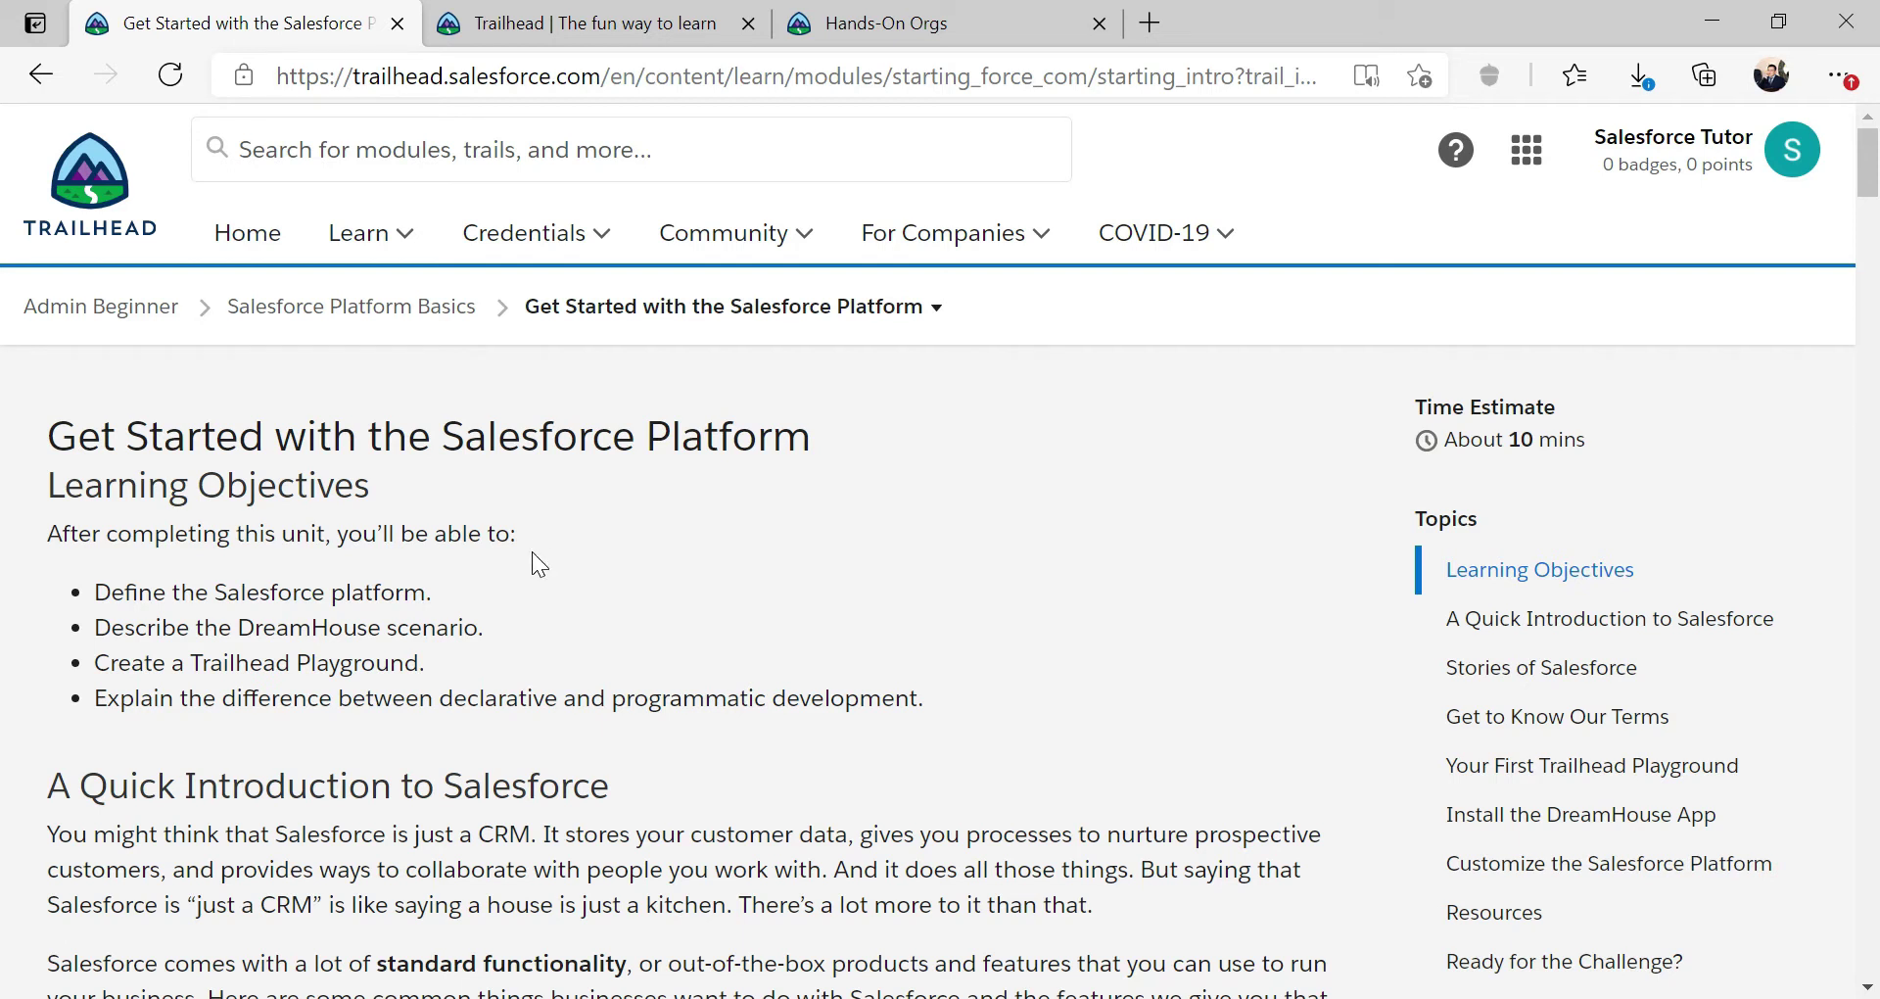
scroll(649, 558, "down", 1)
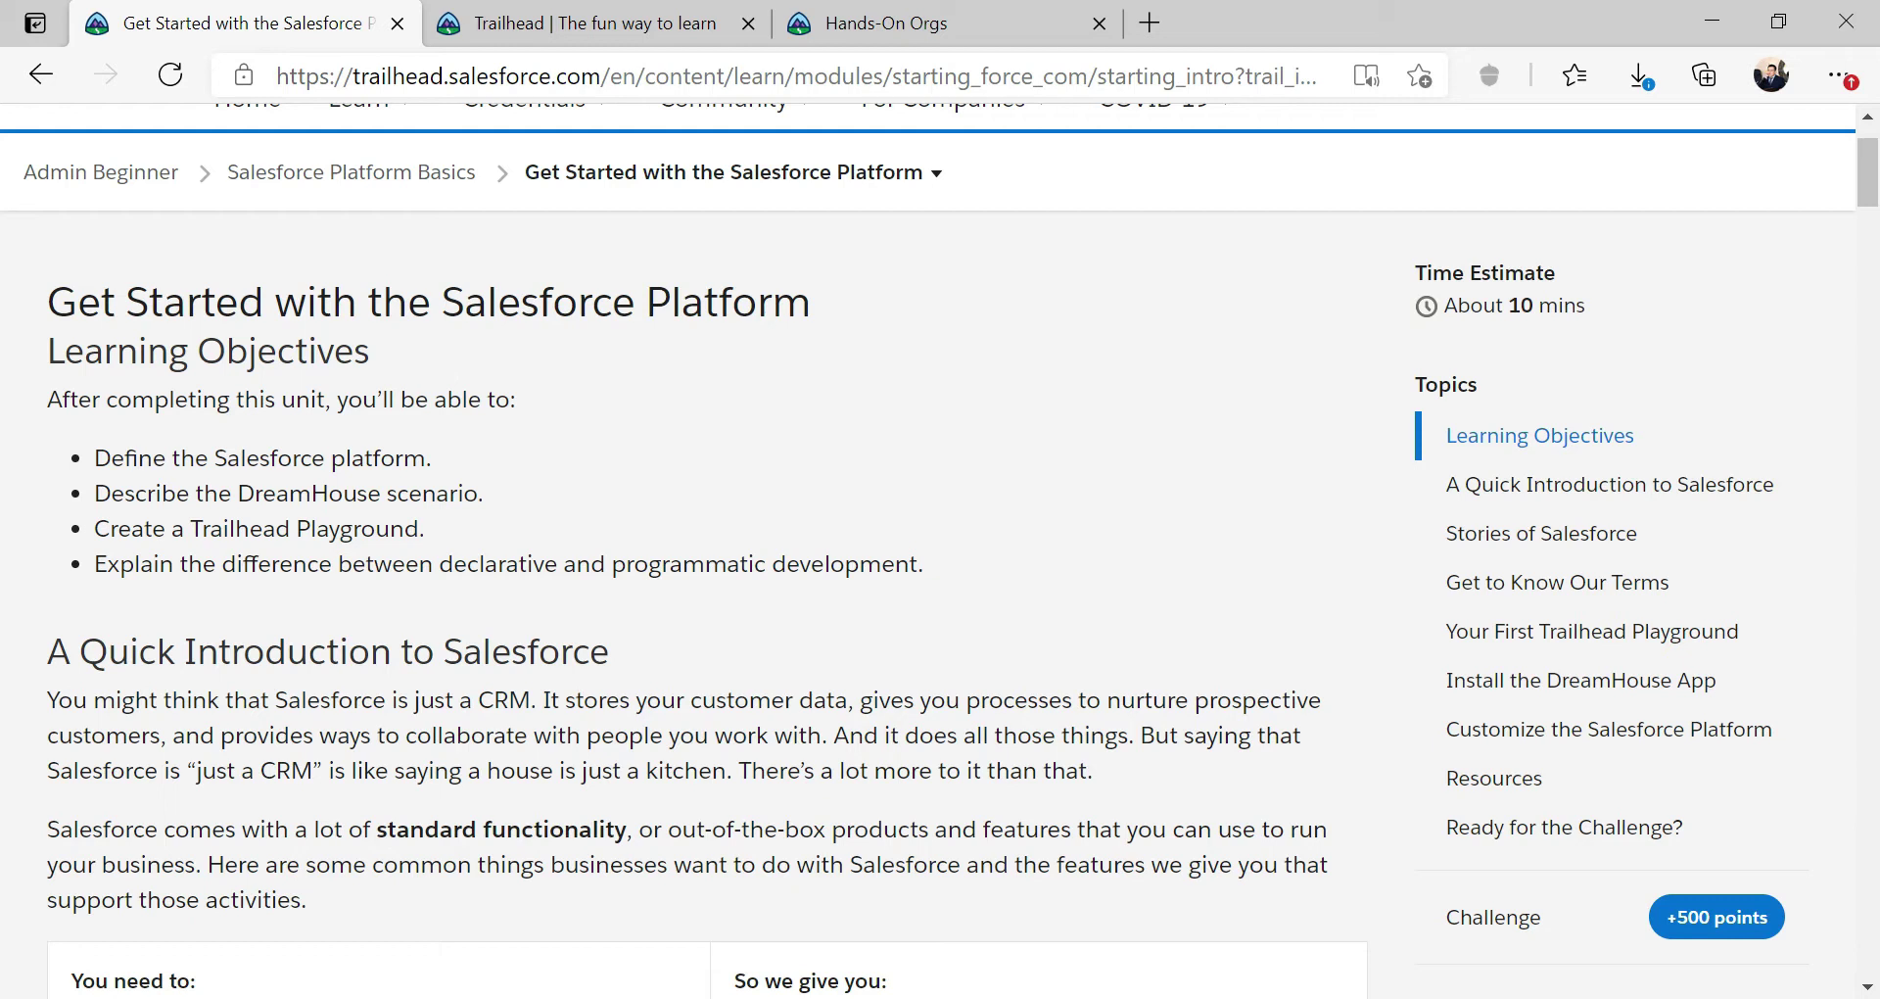
Step: Open the account's Hands-On Orgs page and view the Create Playground dialog, leaving it without creating a playground
scroll(941, 548, "up", 2)
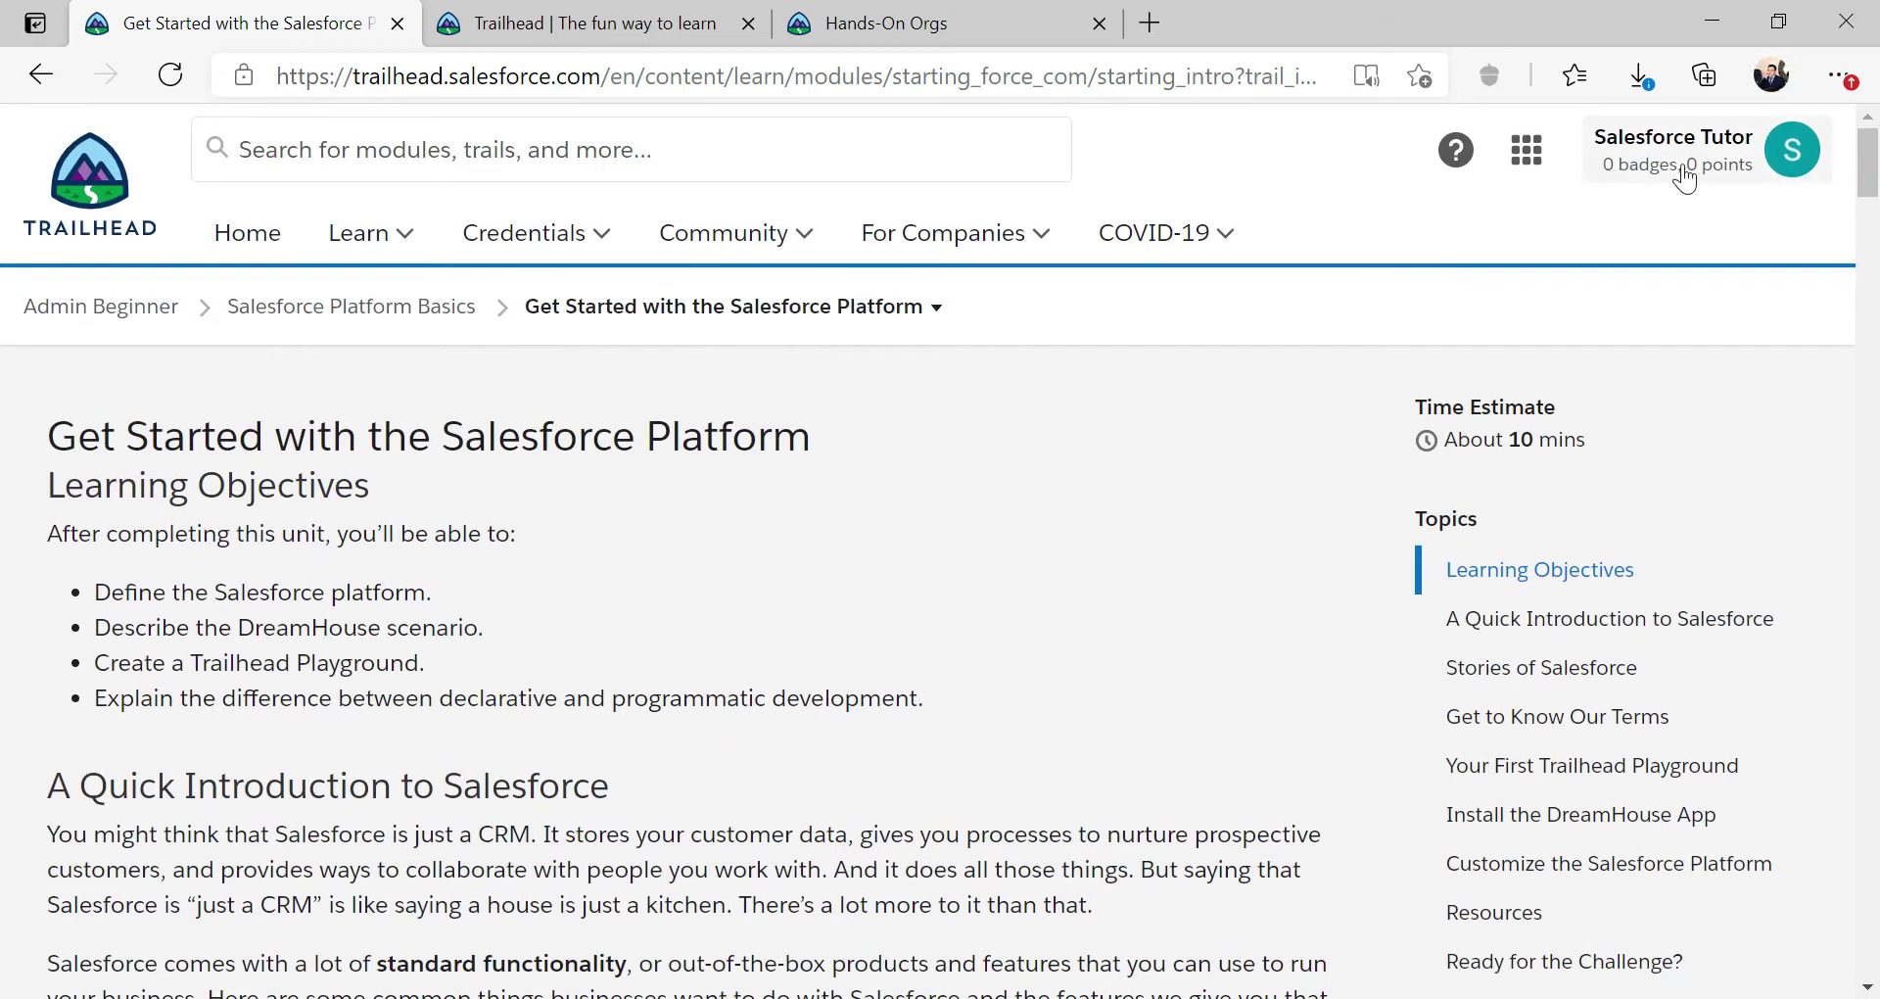
left_click(1788, 155)
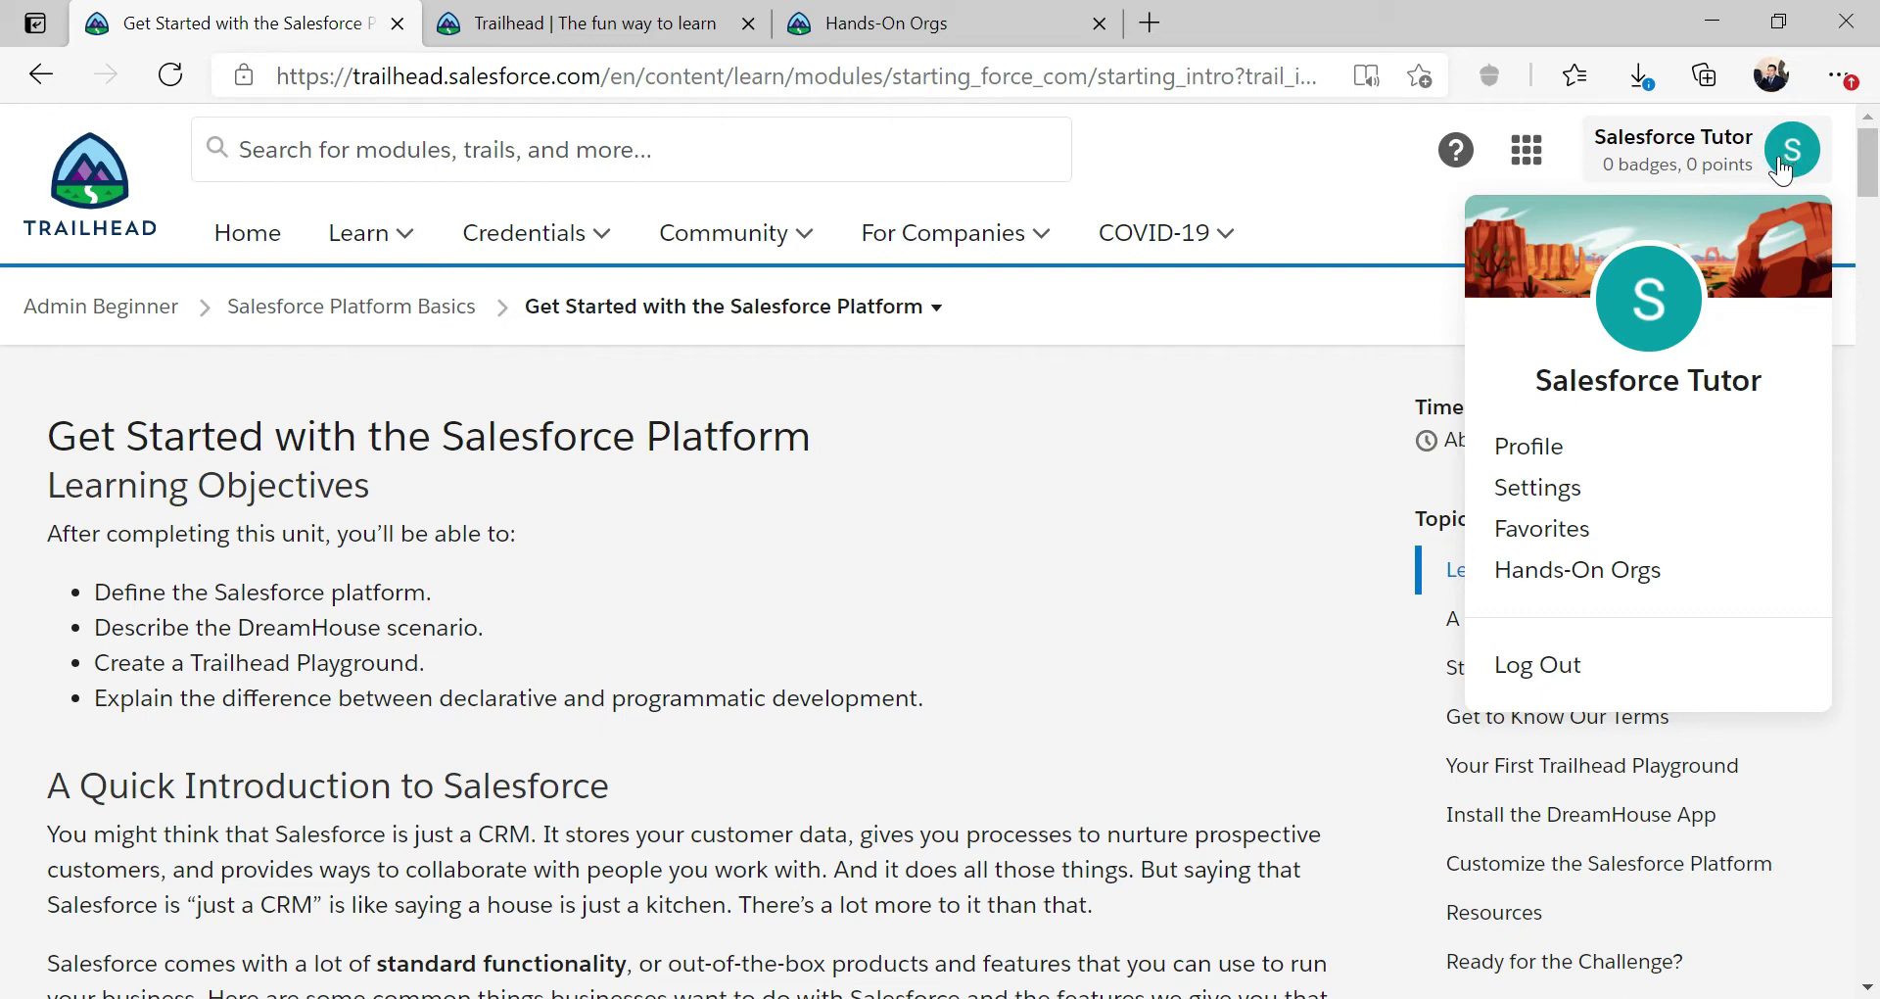
left_click(1542, 581)
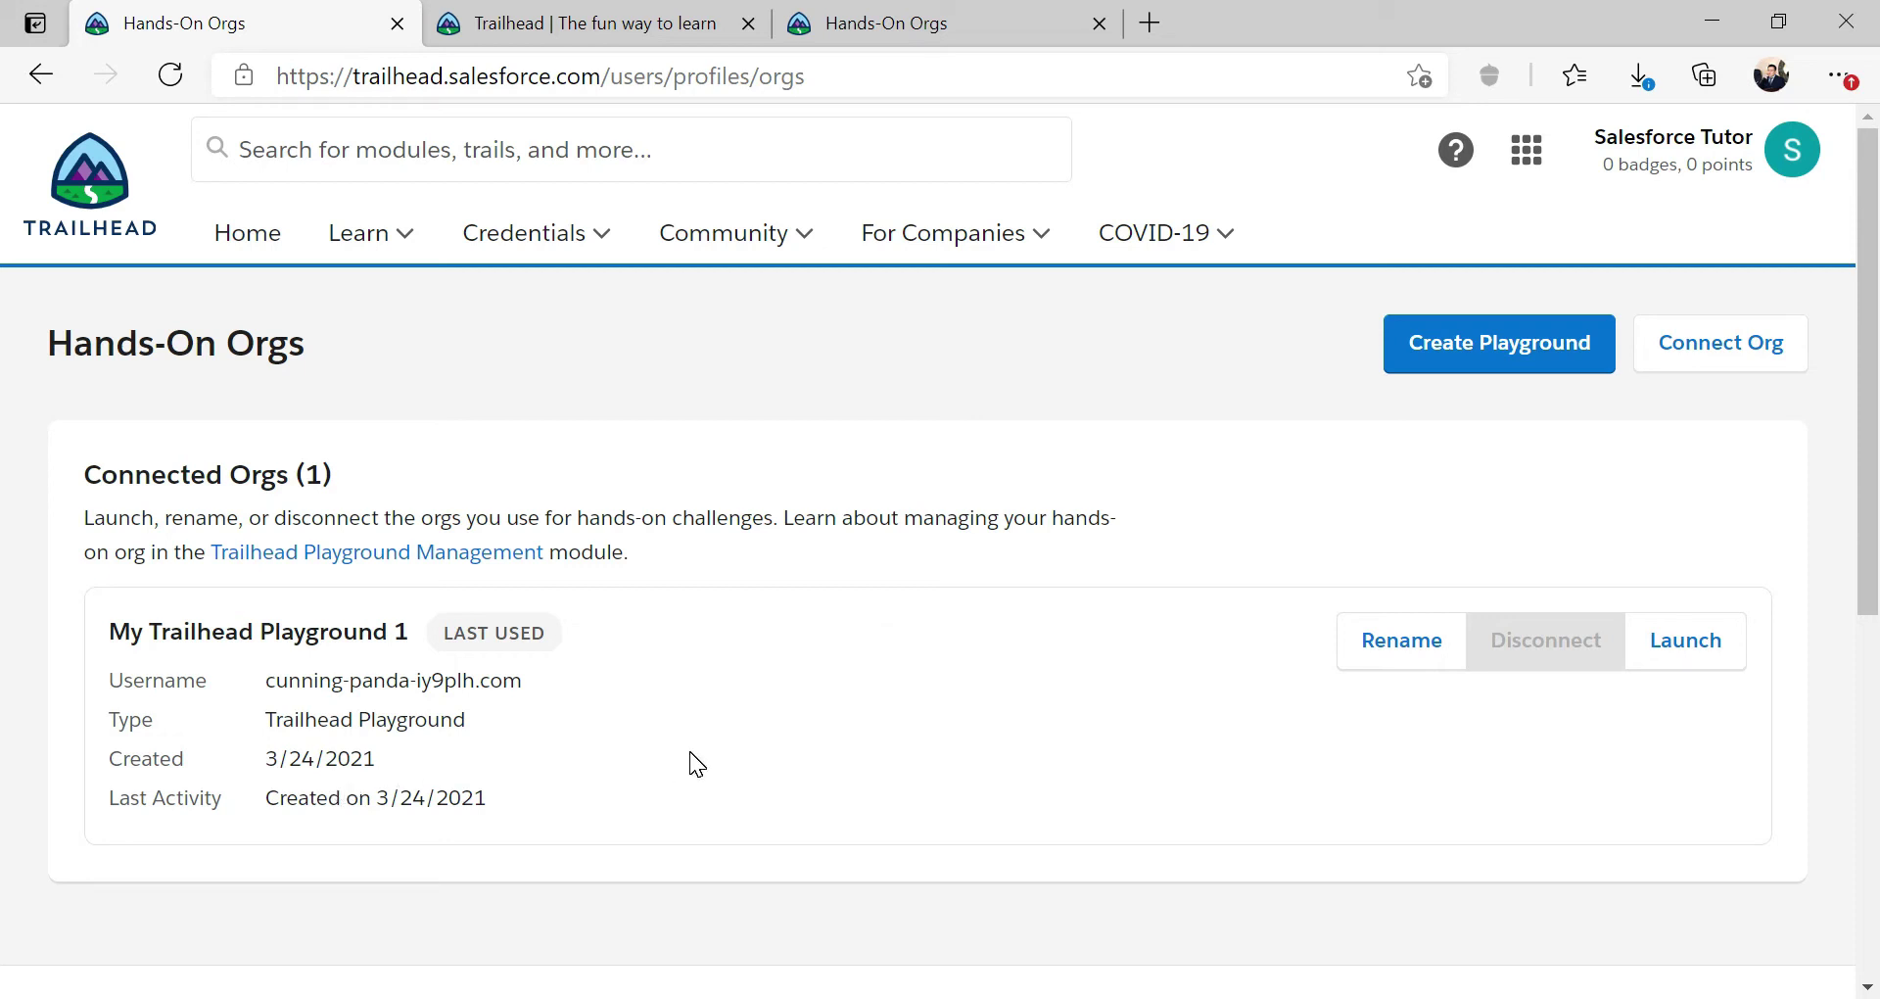
left_click(1452, 353)
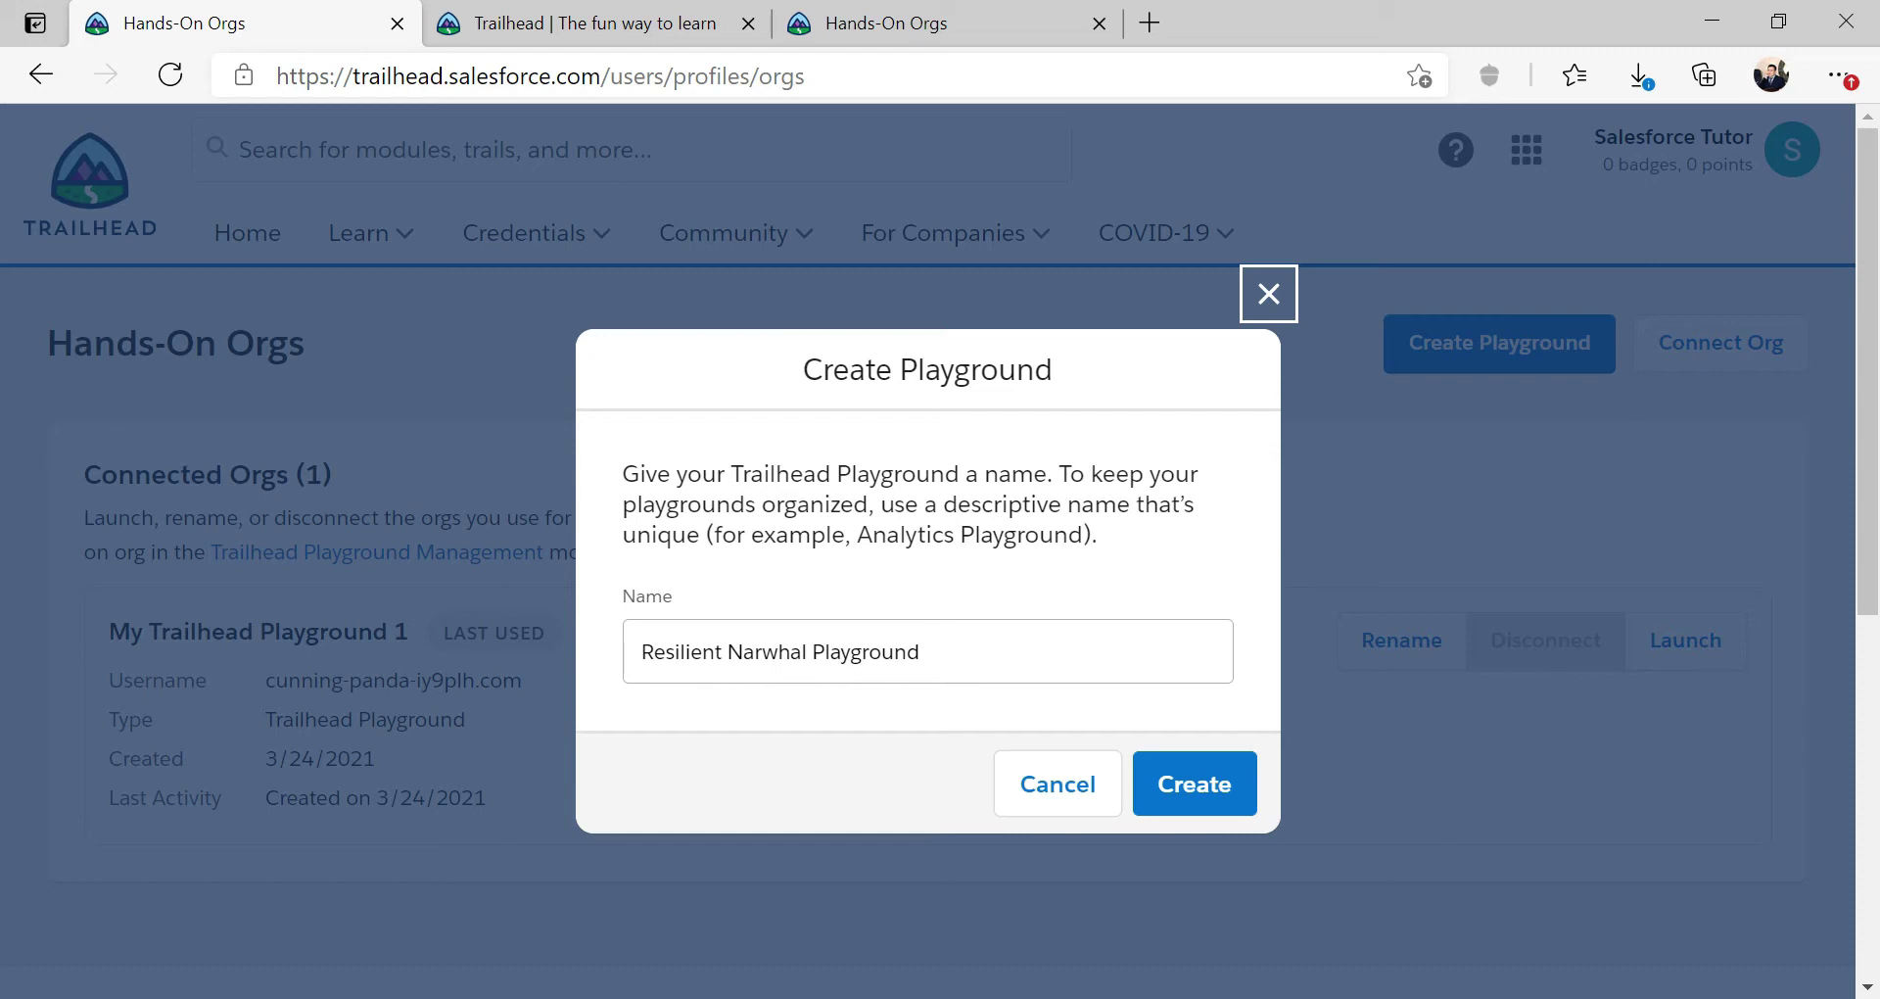
left_click(1045, 799)
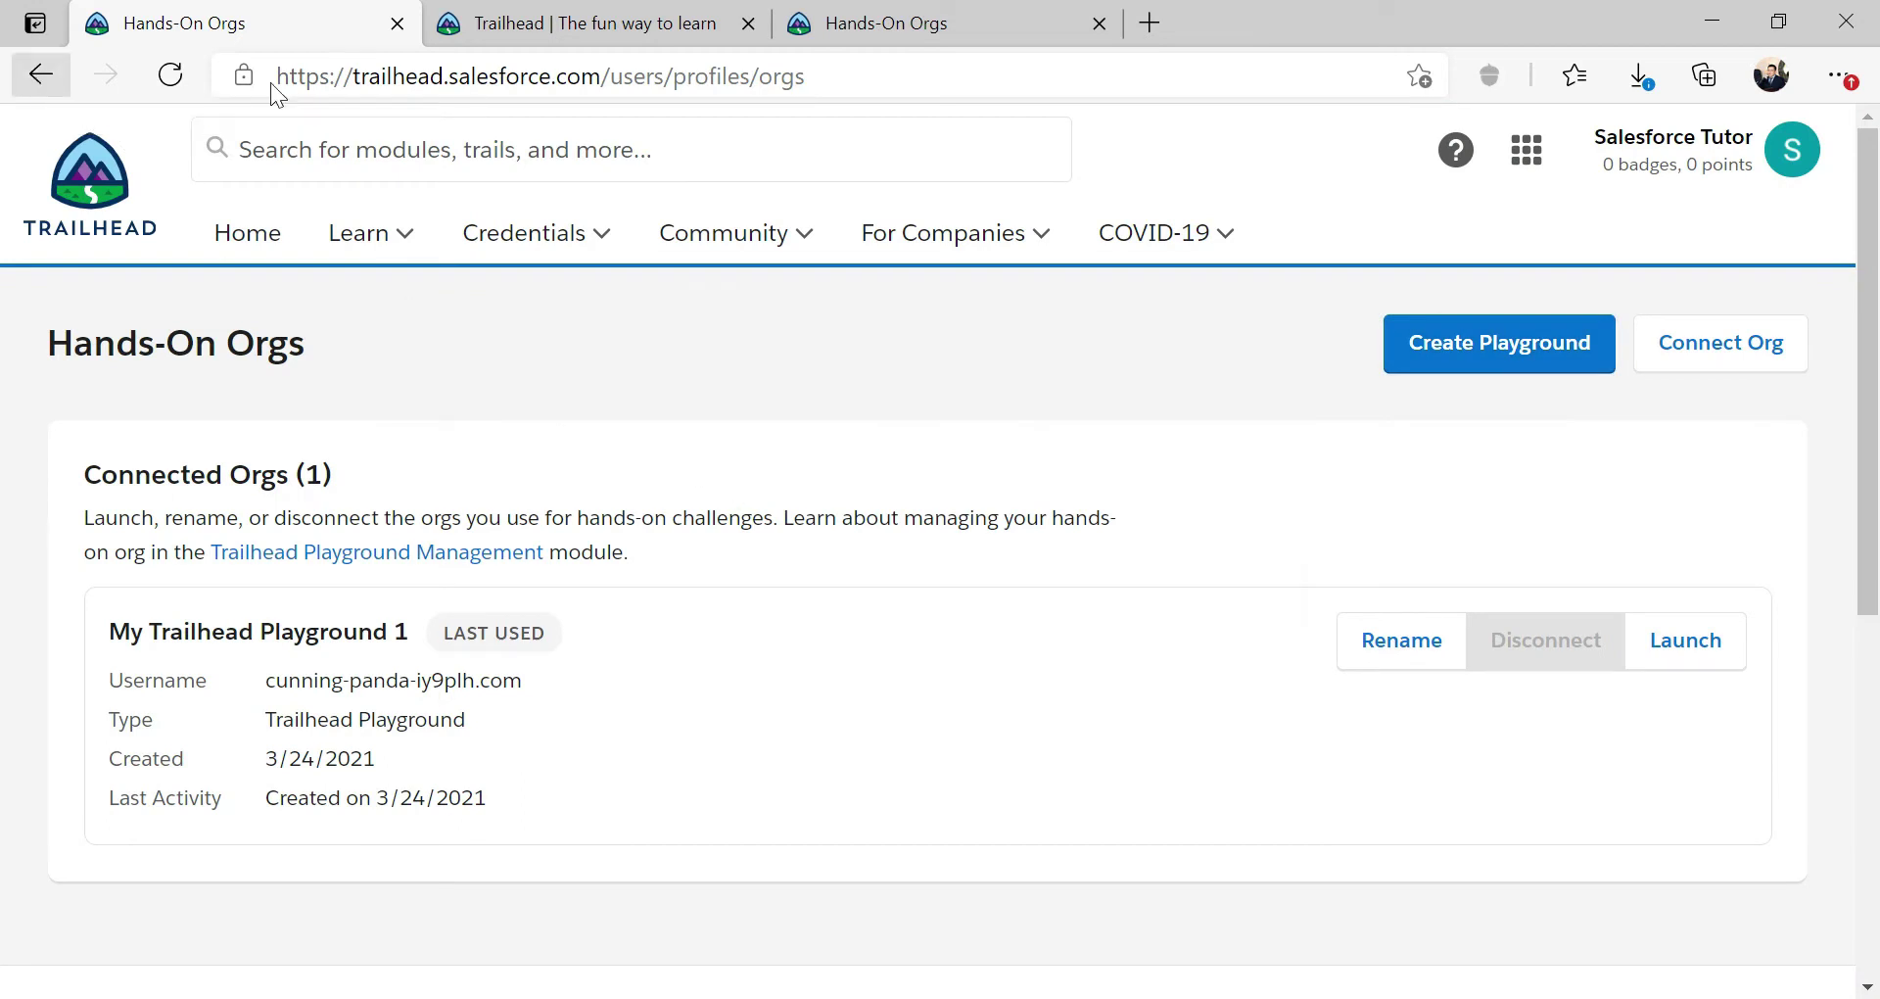
Step: Return to the Get Started with the Salesforce Platform unit and review its challenge about adding a custom field to Contact
left_click(546, 23)
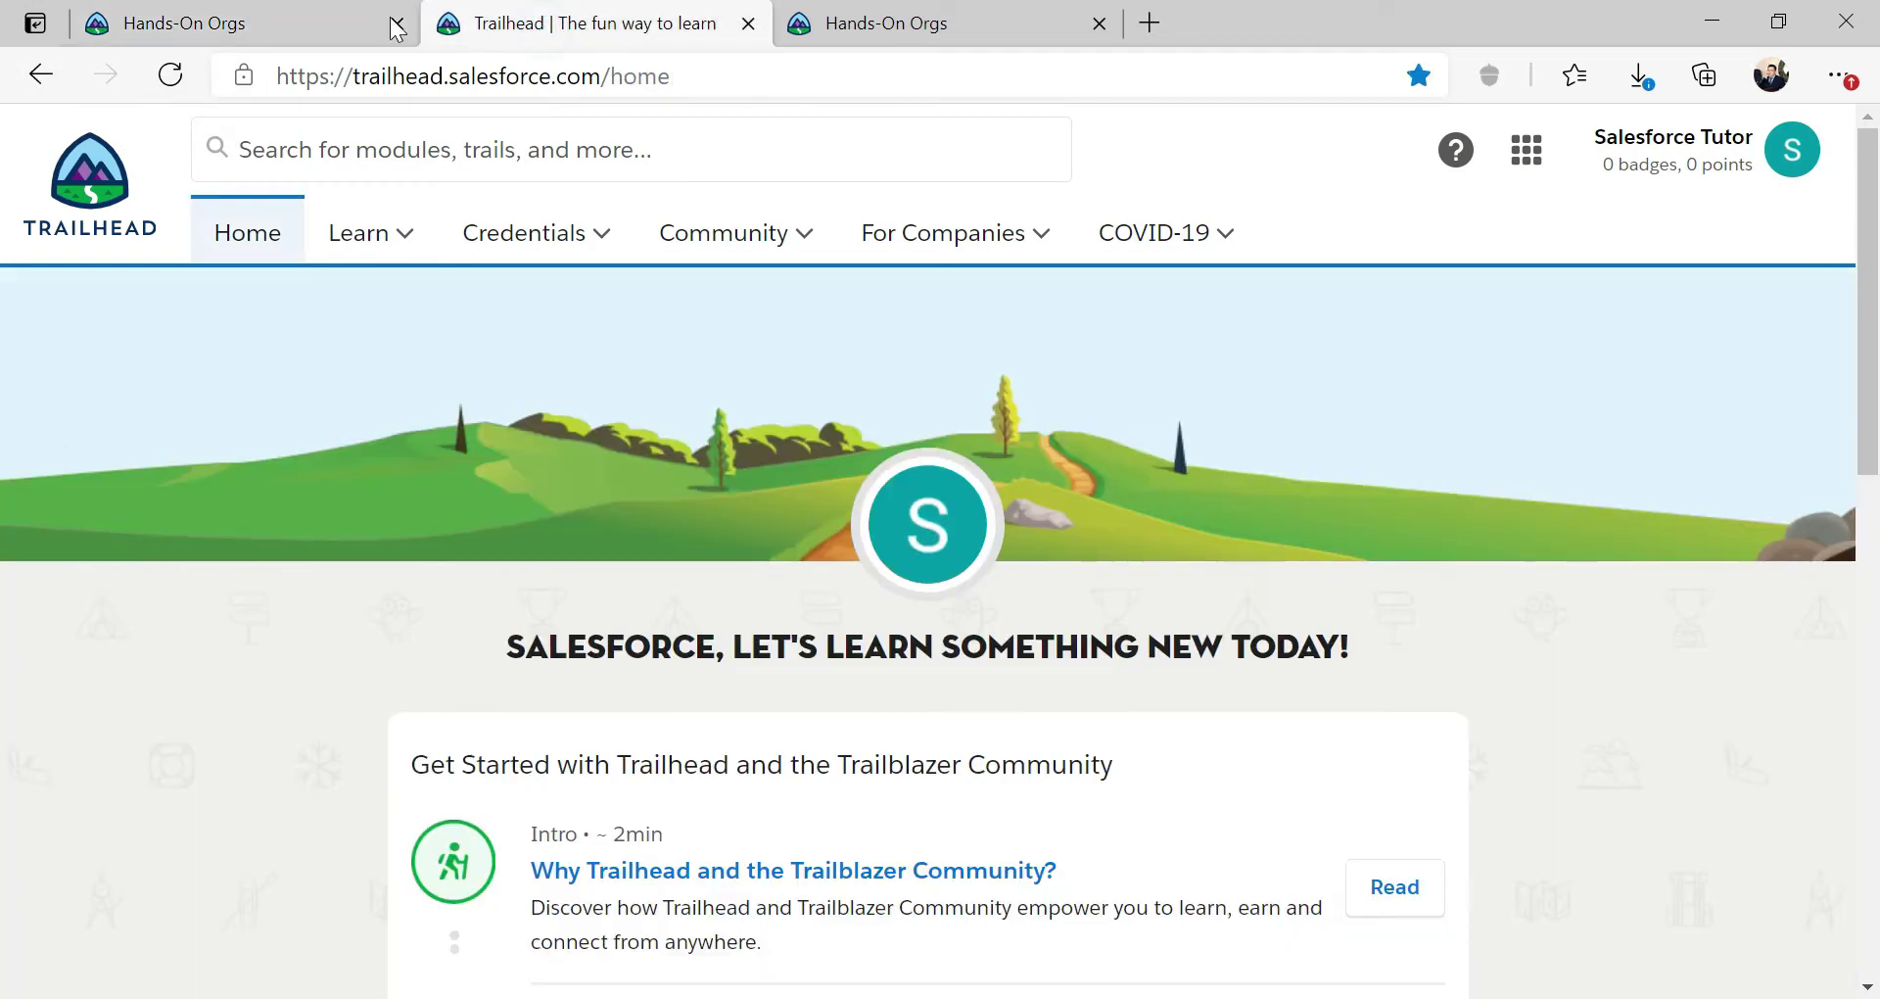
left_click(331, 15)
left_click(40, 76)
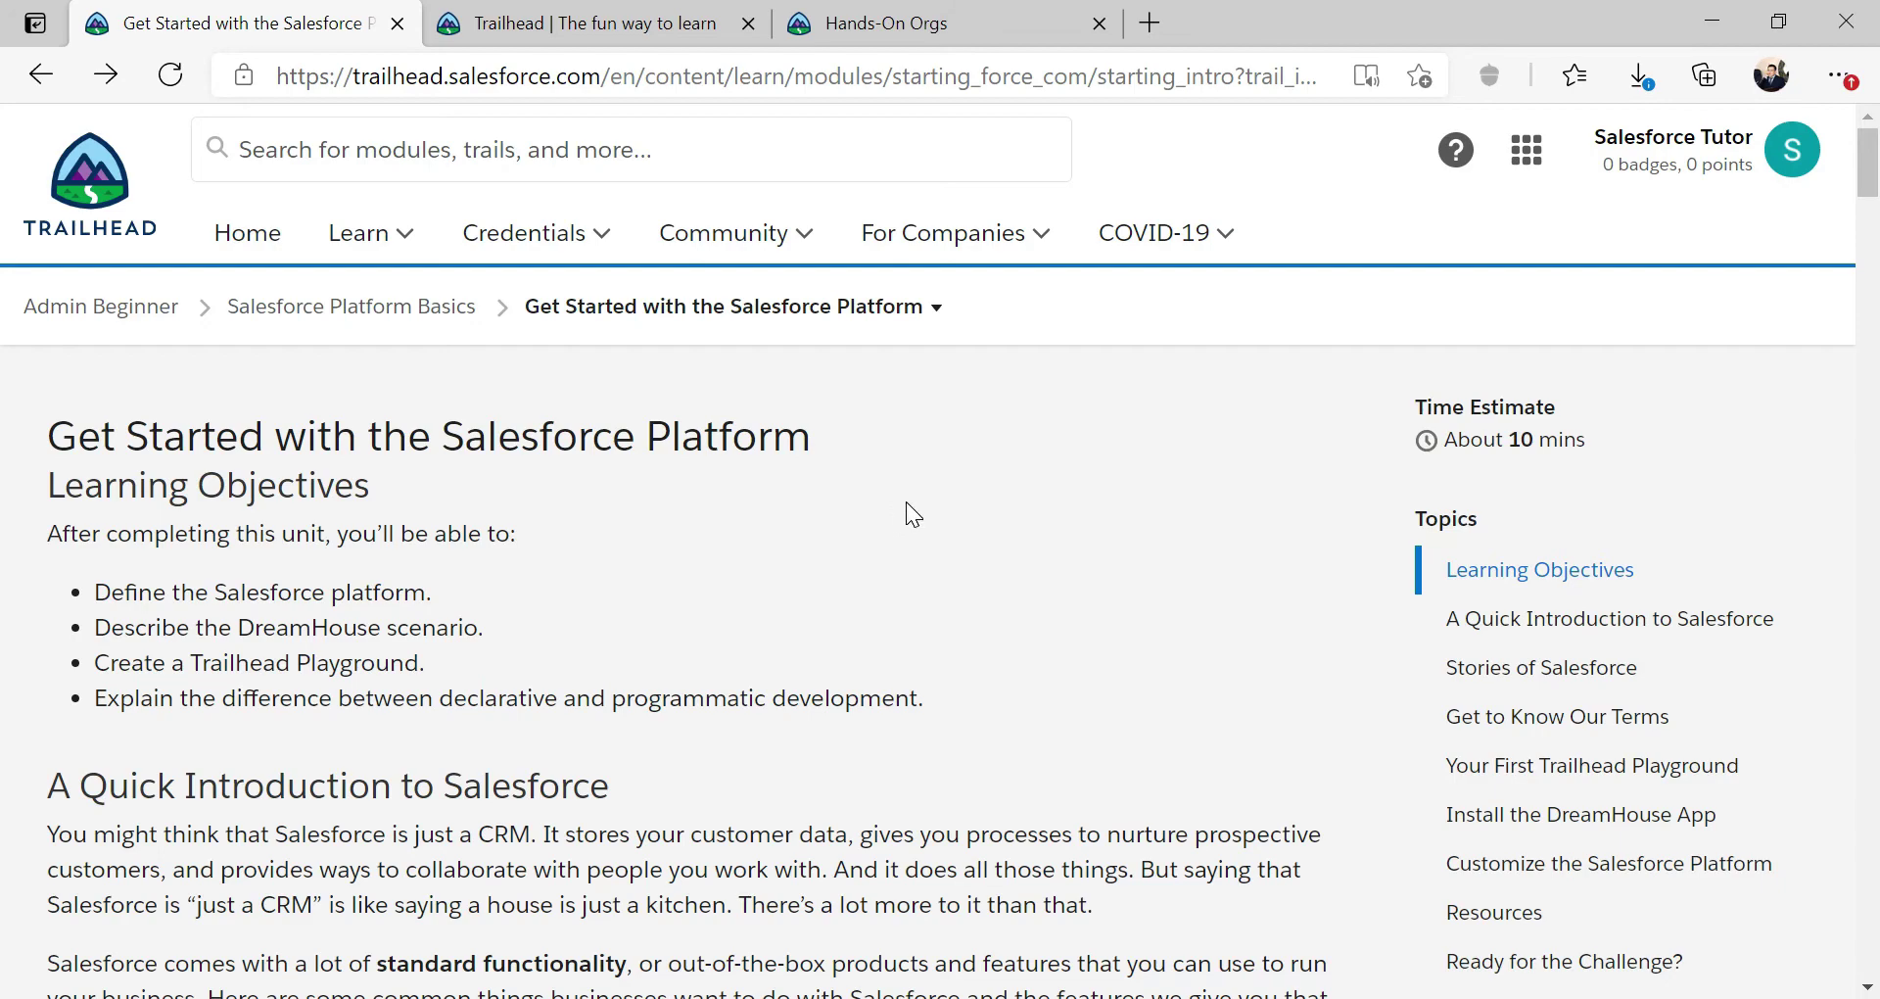
scroll(909, 503, "down", 15)
scroll(912, 504, "down", 20)
scroll(913, 501, "down", 20)
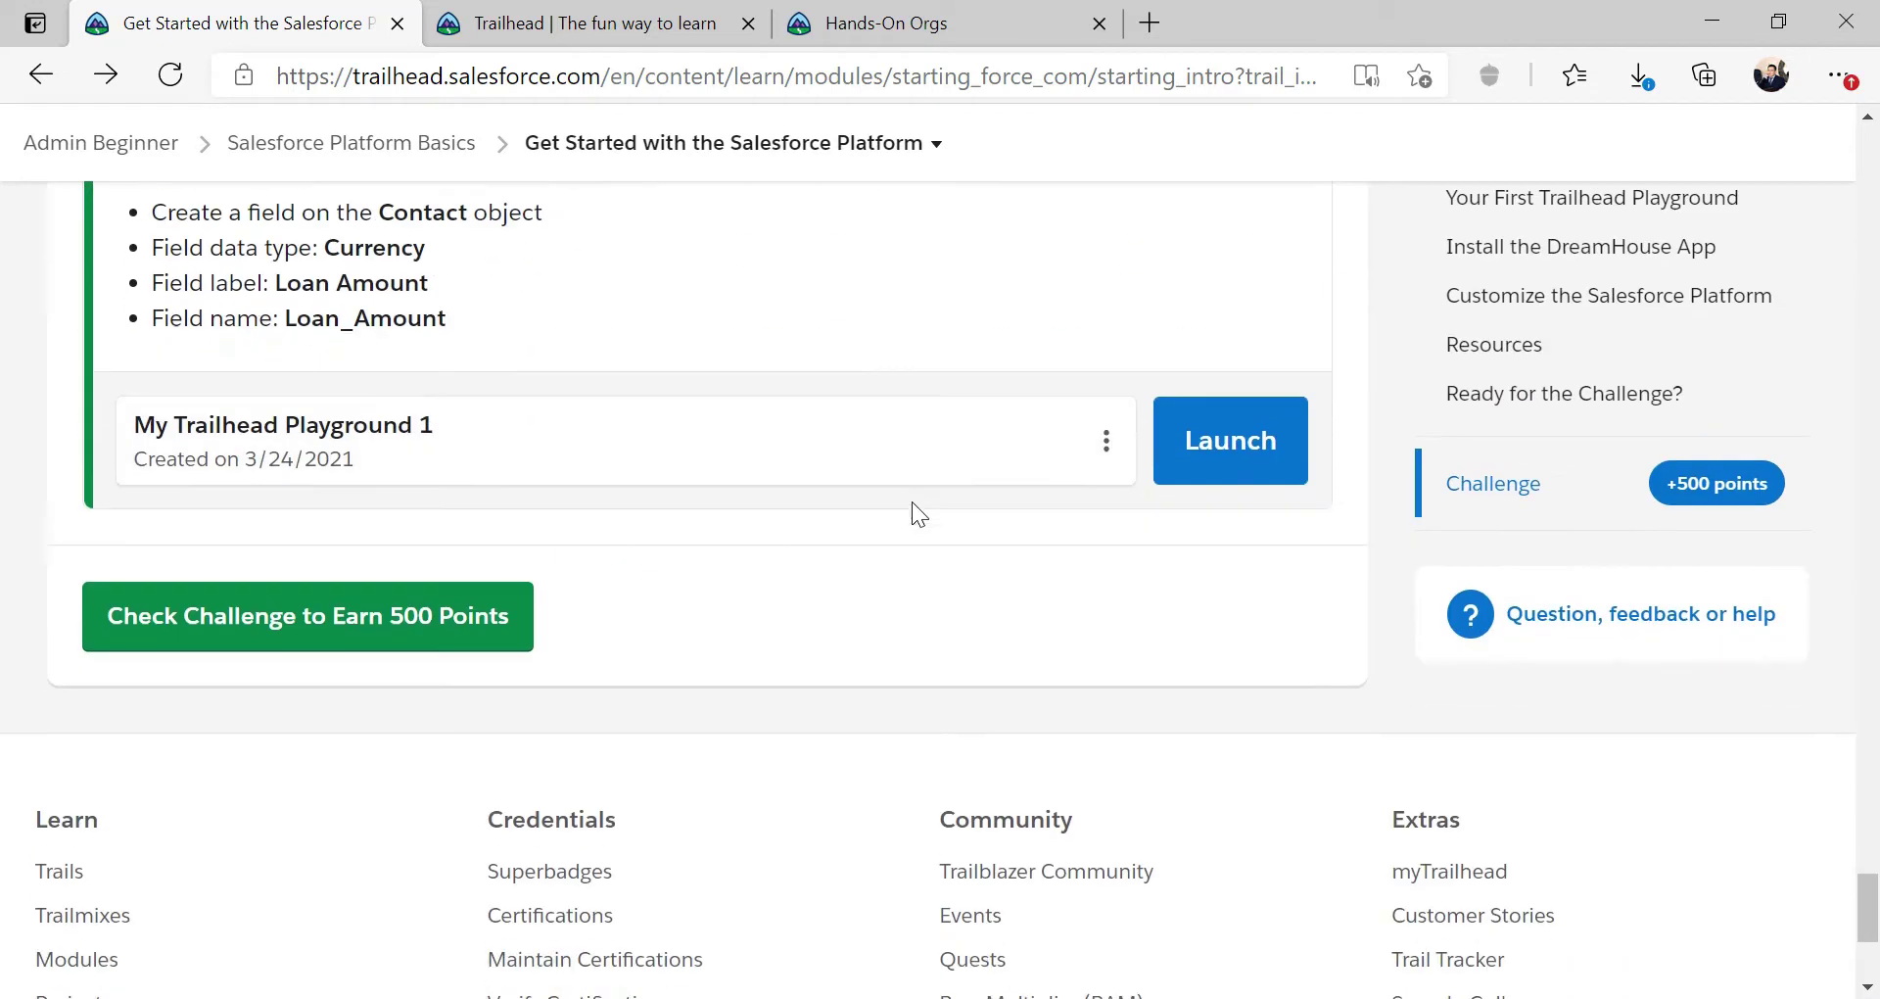
scroll(912, 501, "up", 4)
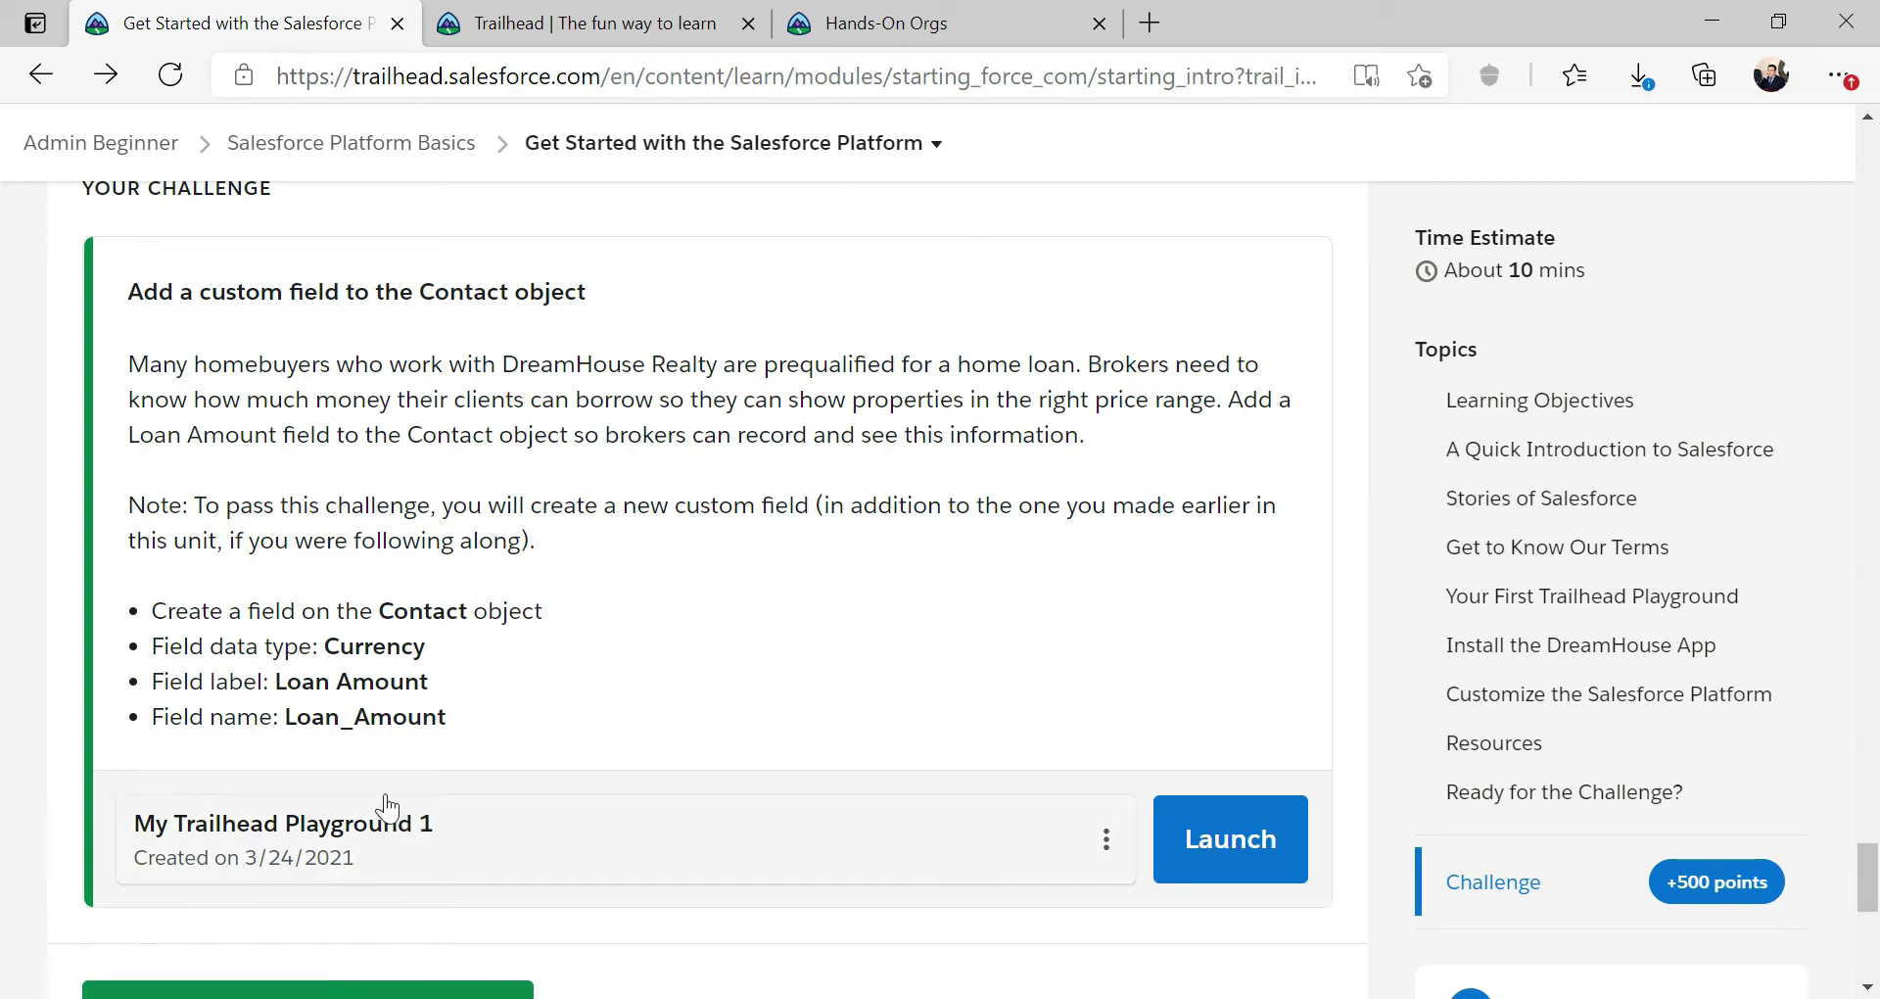
Step: View the hands-on org choices for the challenge, close them unchanged, and return to the unit's learning objectives
left_click(848, 839)
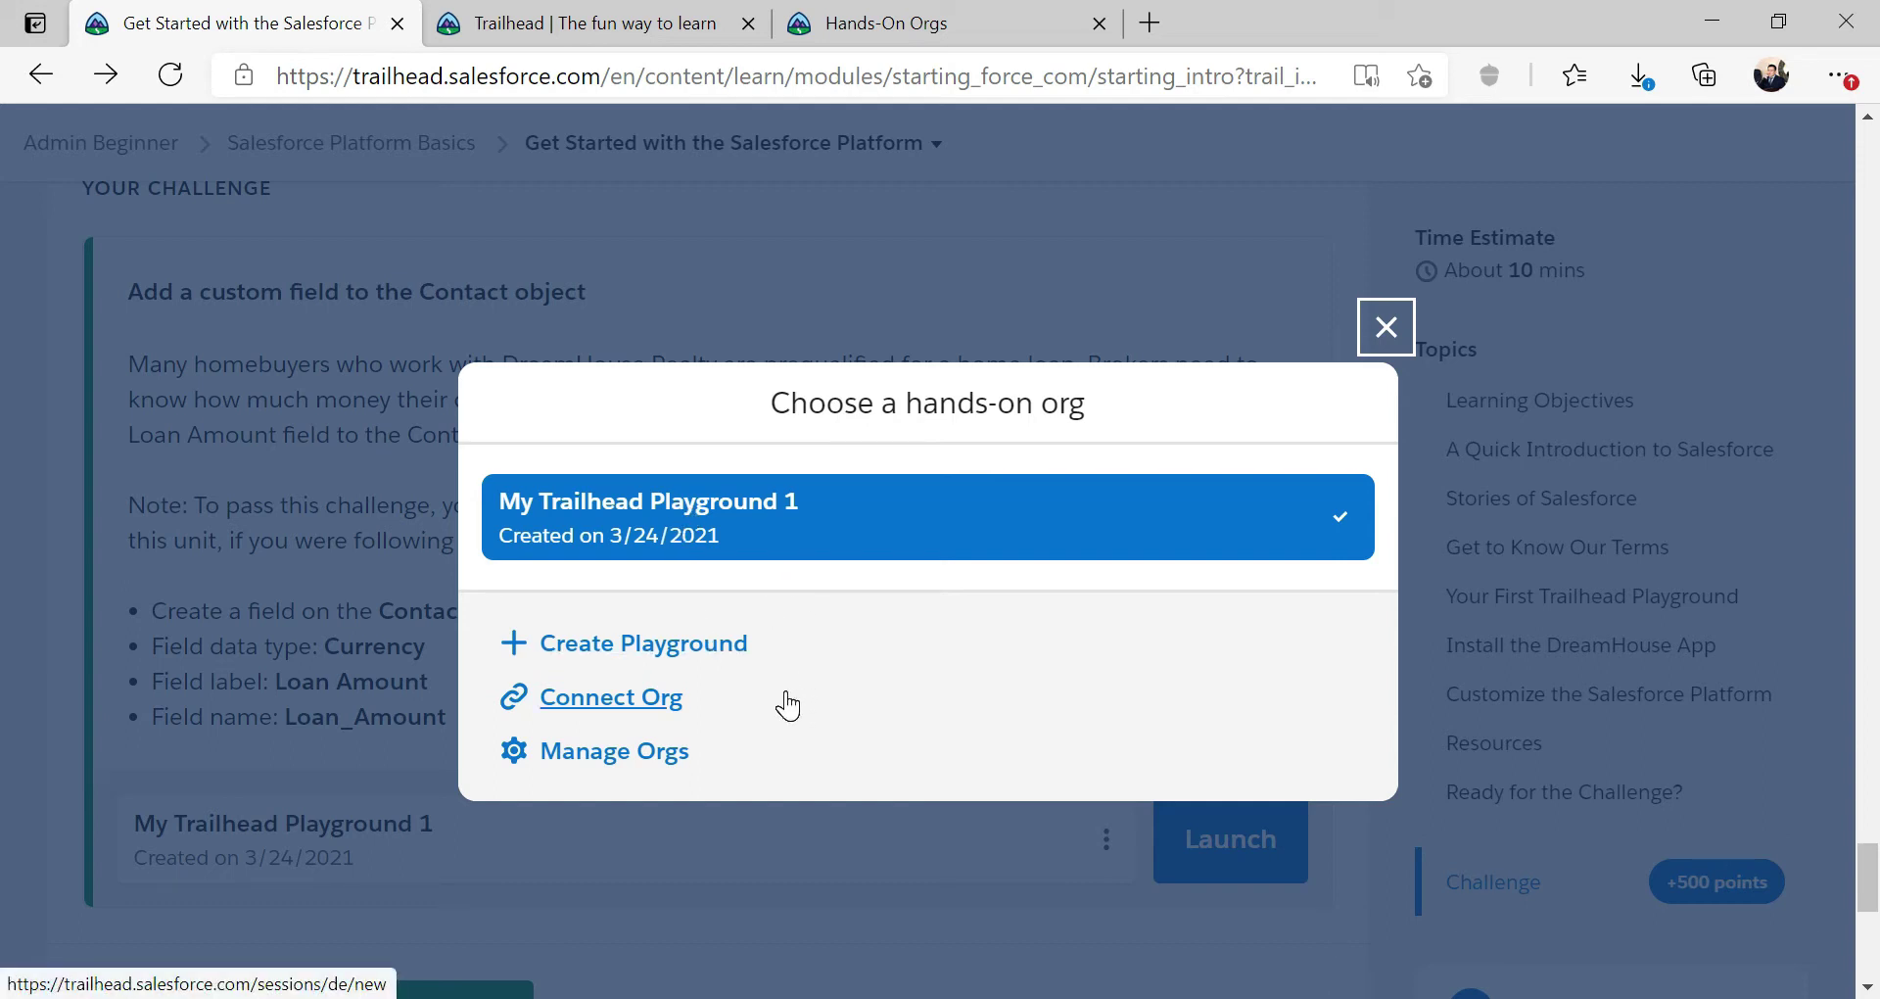
left_click(810, 298)
scroll(868, 509, "up", 10)
scroll(869, 504, "up", 15)
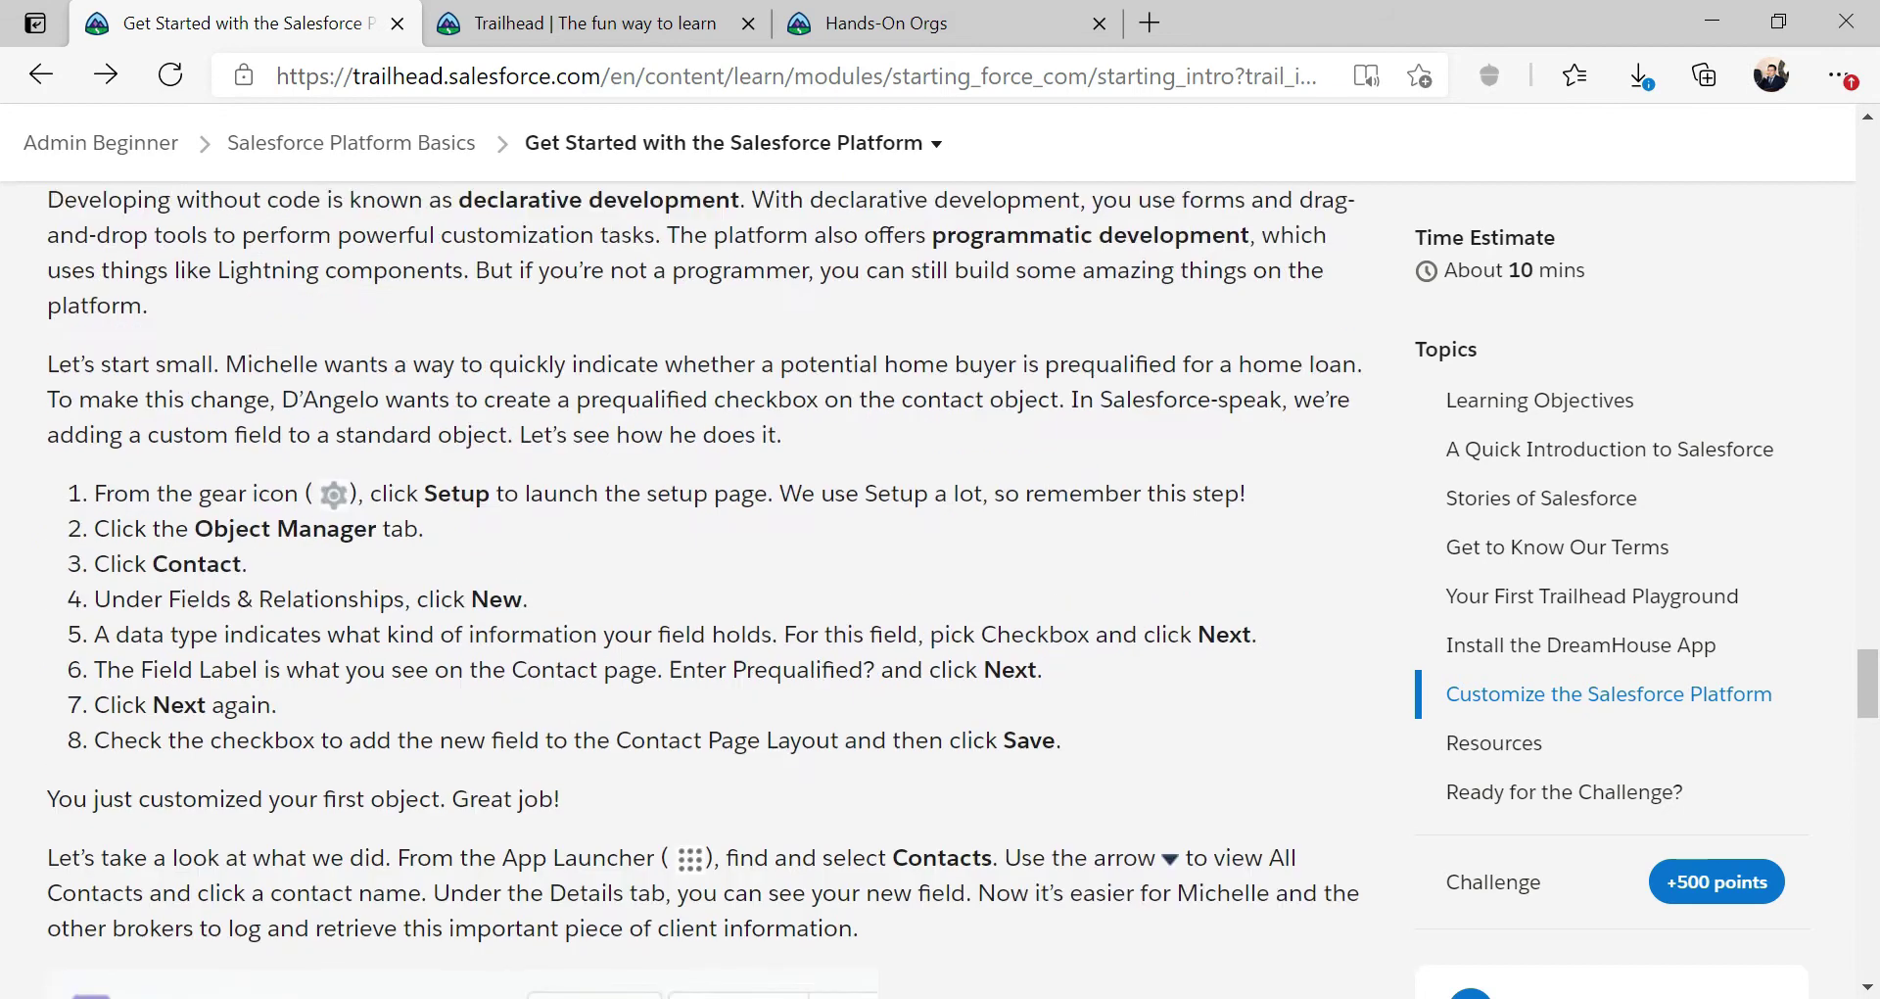
scroll(870, 503, "up", 3)
scroll(883, 508, "up", 15)
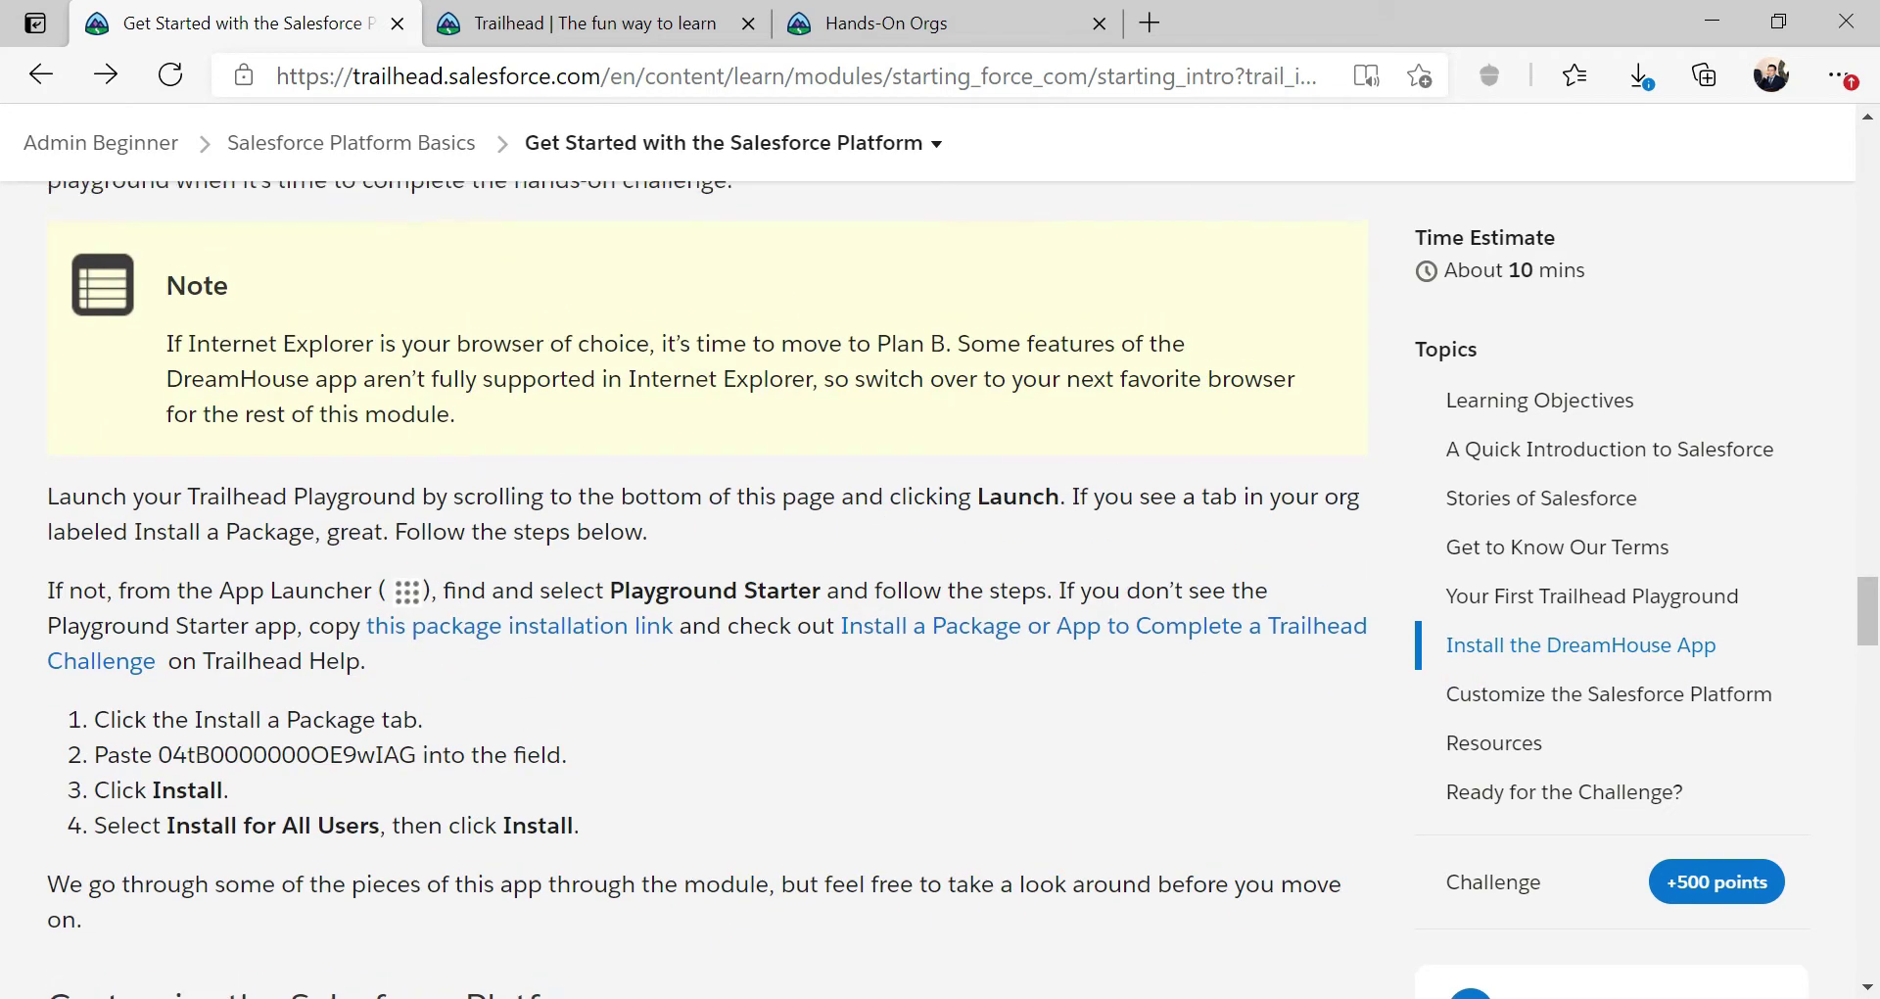
scroll(883, 508, "up", 9)
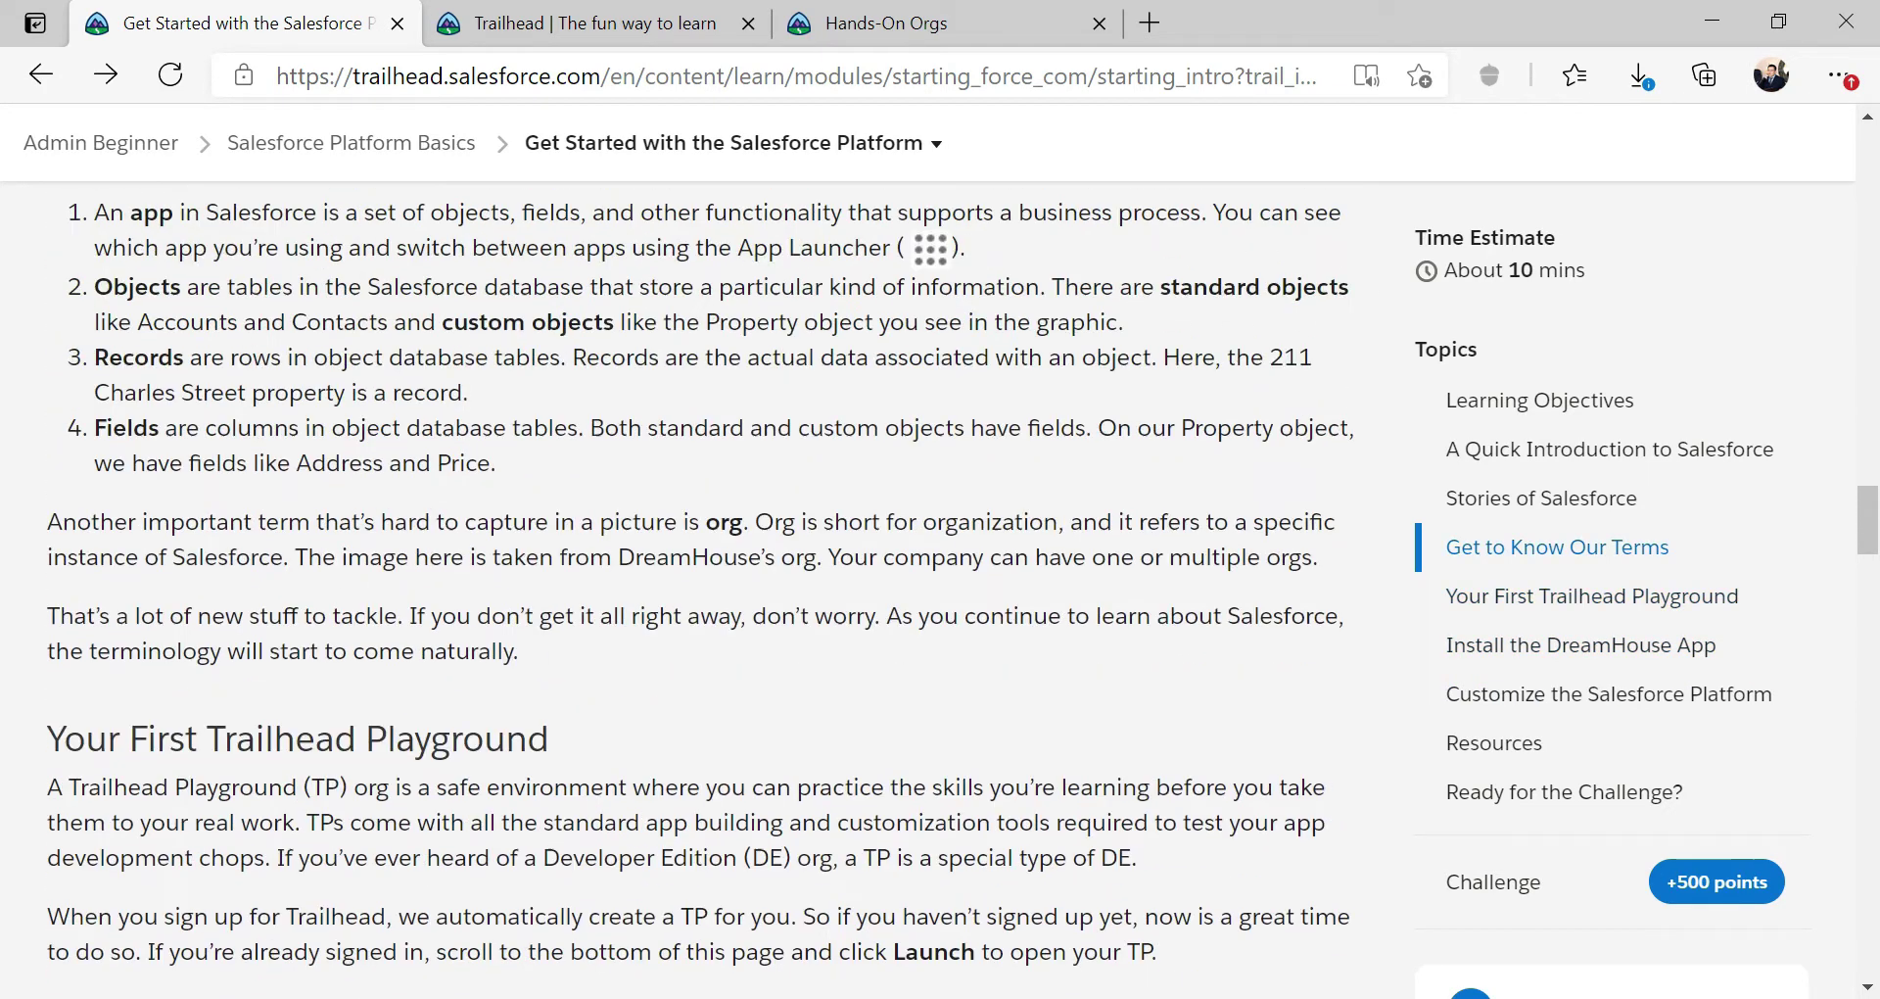
scroll(883, 507, "up", 10)
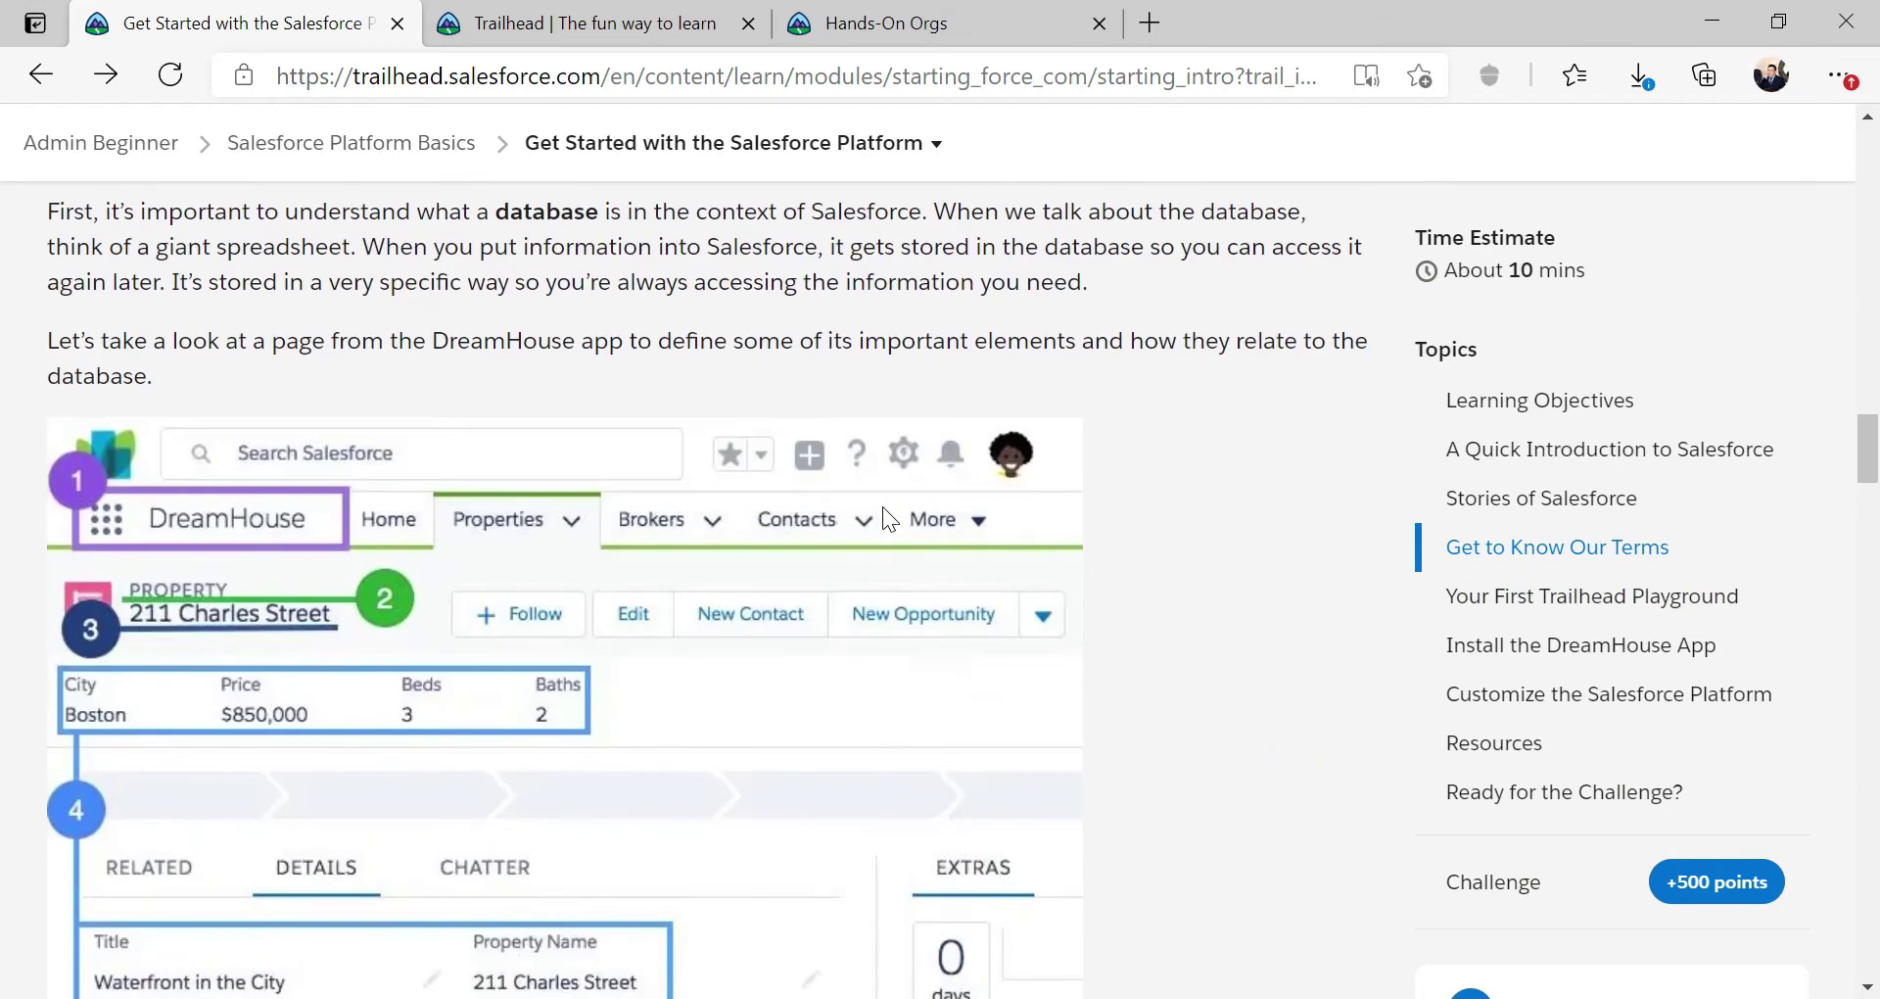
scroll(743, 428, "up", 12)
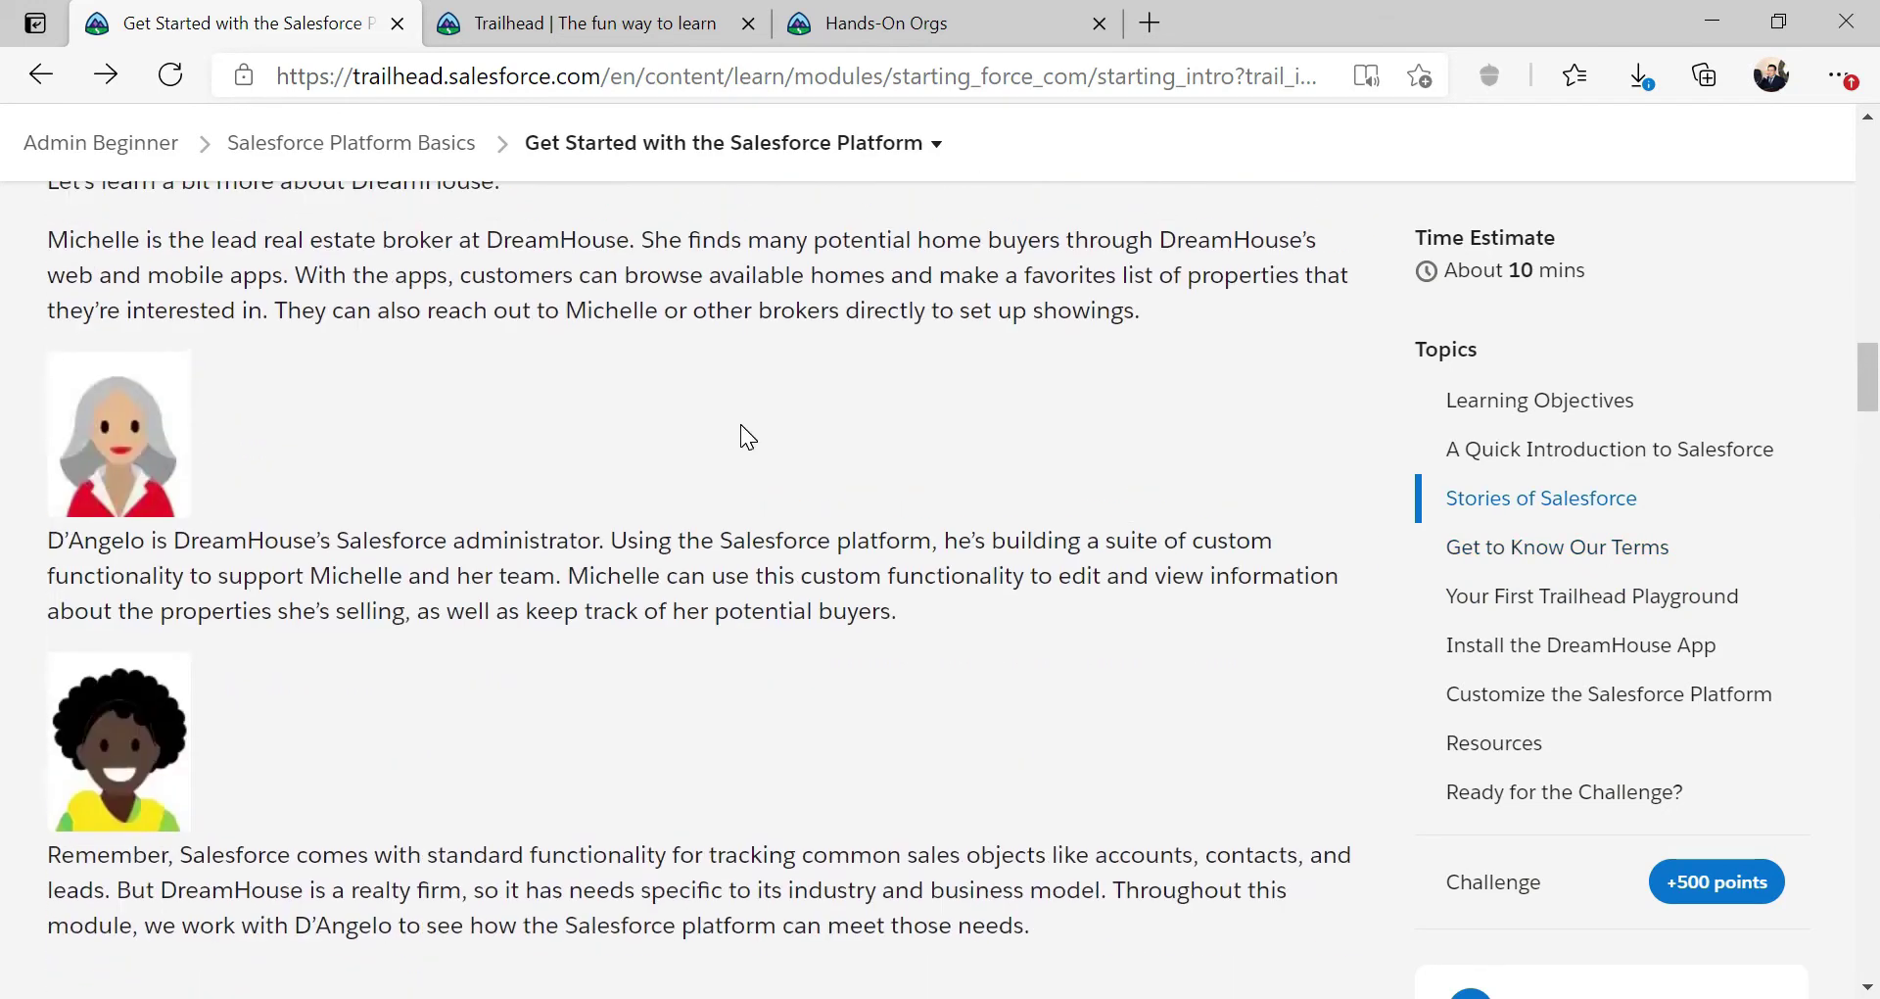
scroll(741, 425, "up", 15)
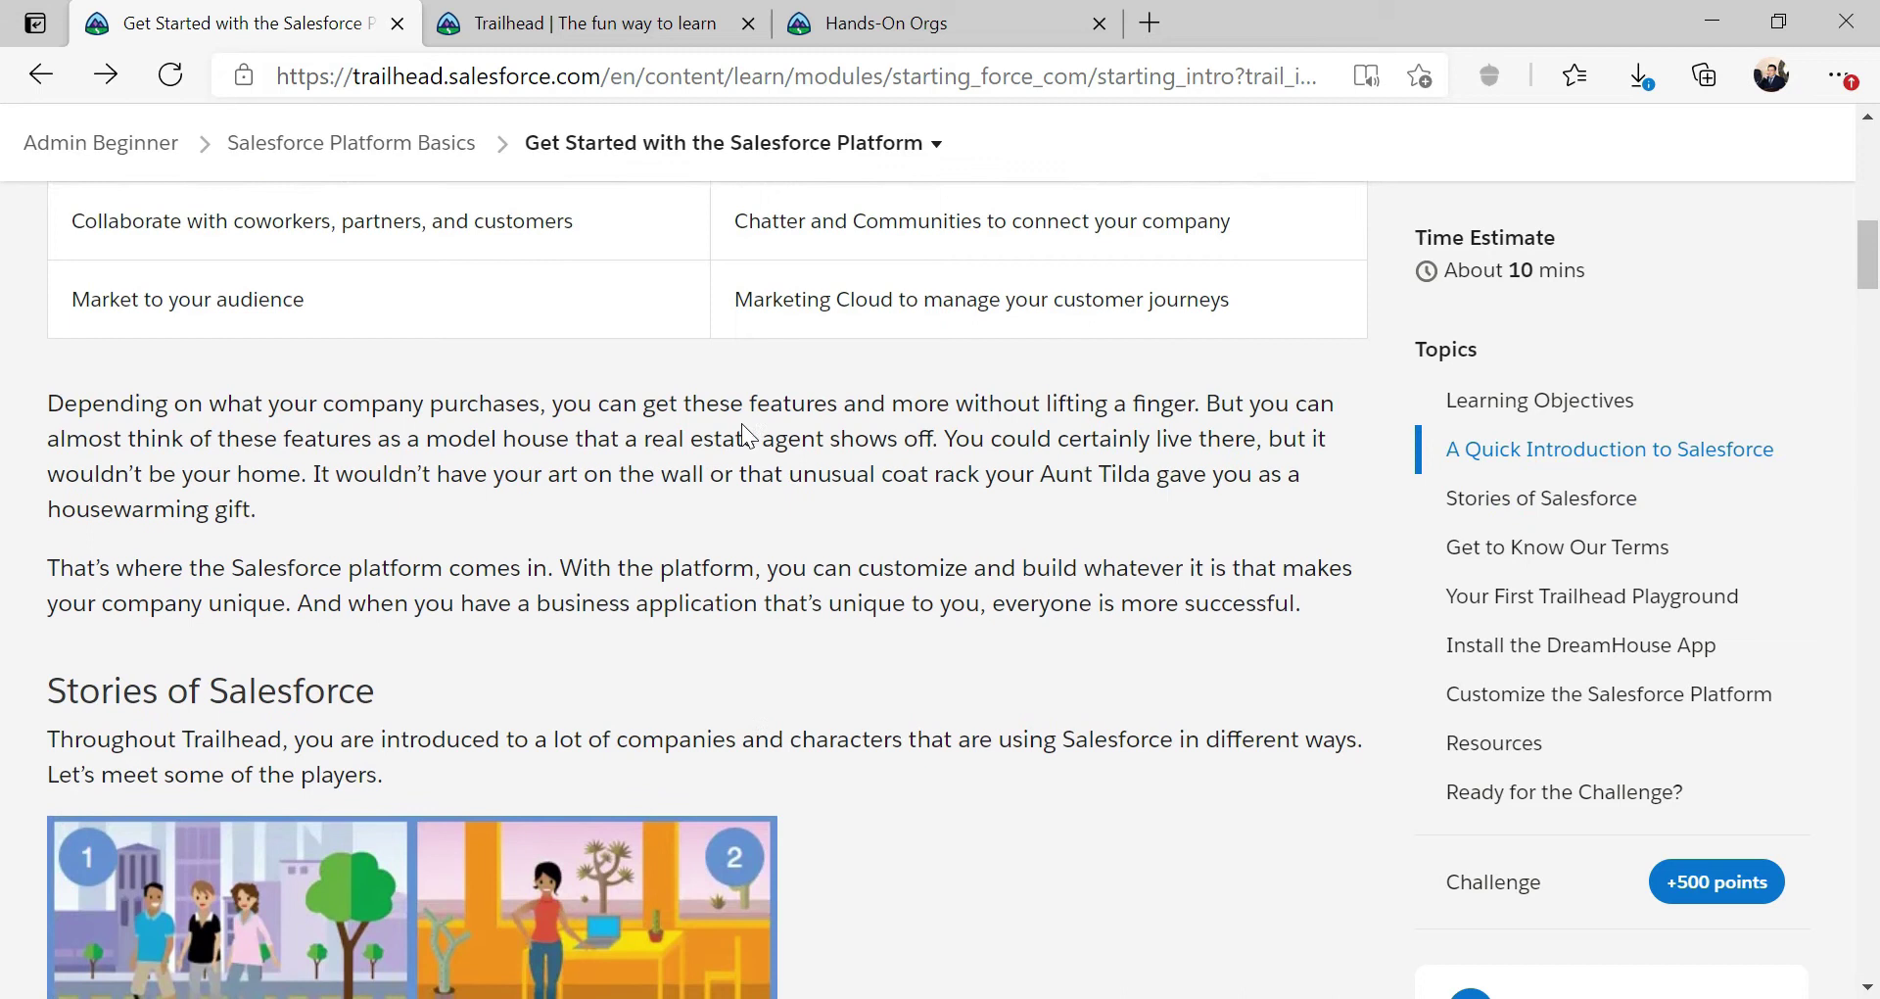
scroll(777, 608, "up", 5)
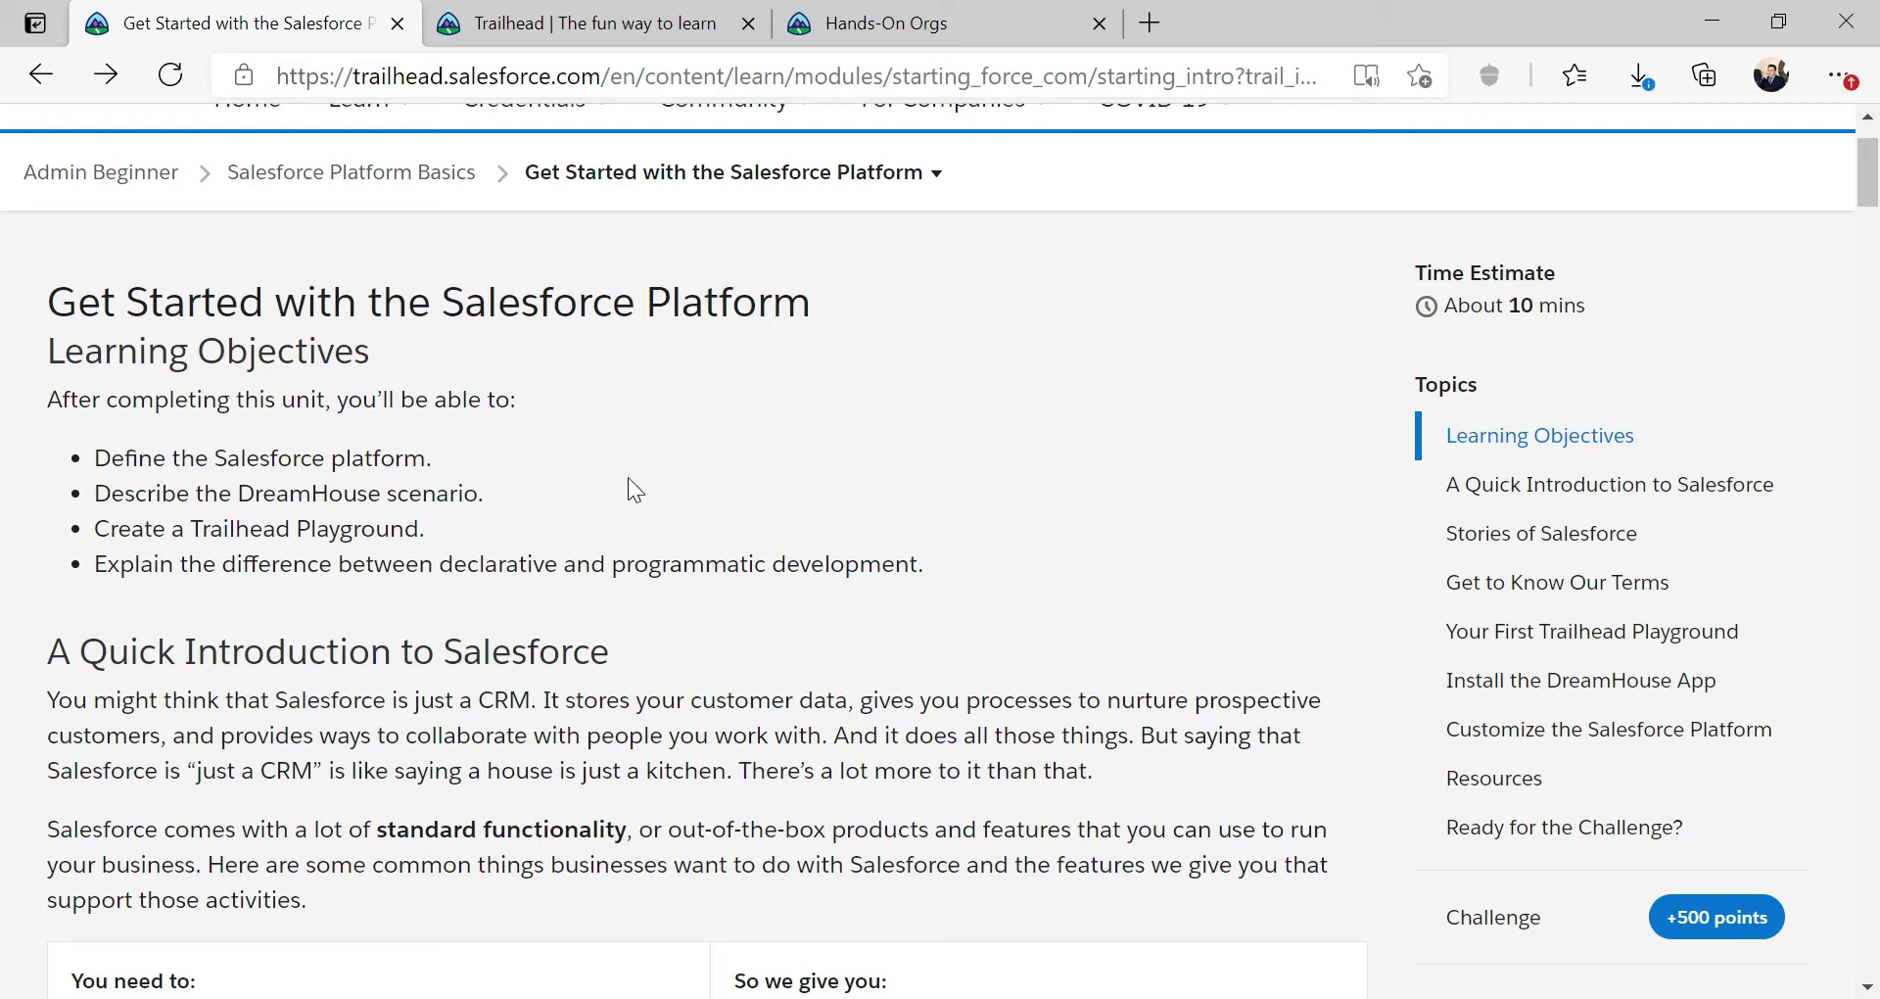
Step: Read the Quick Introduction to Salesforce section, including the table matching business needs to Salesforce features
scroll(540, 486, "down", 3)
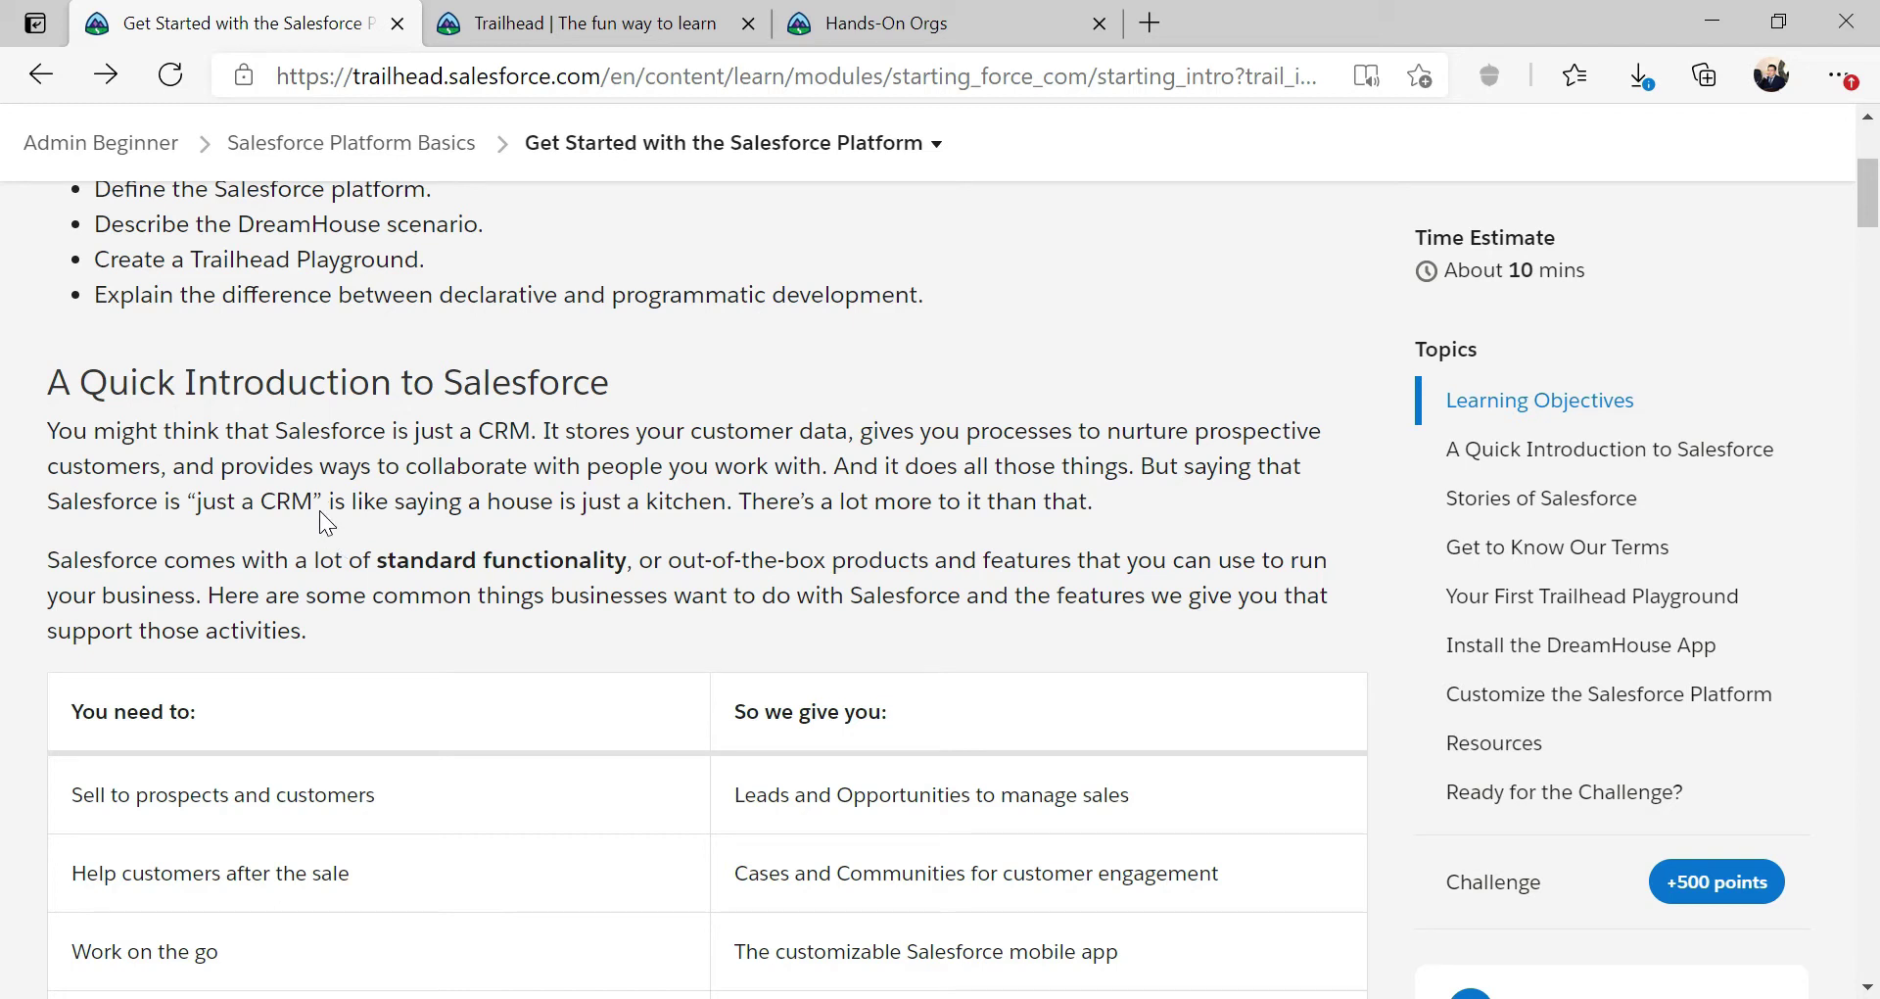
scroll(708, 587, "down", 1)
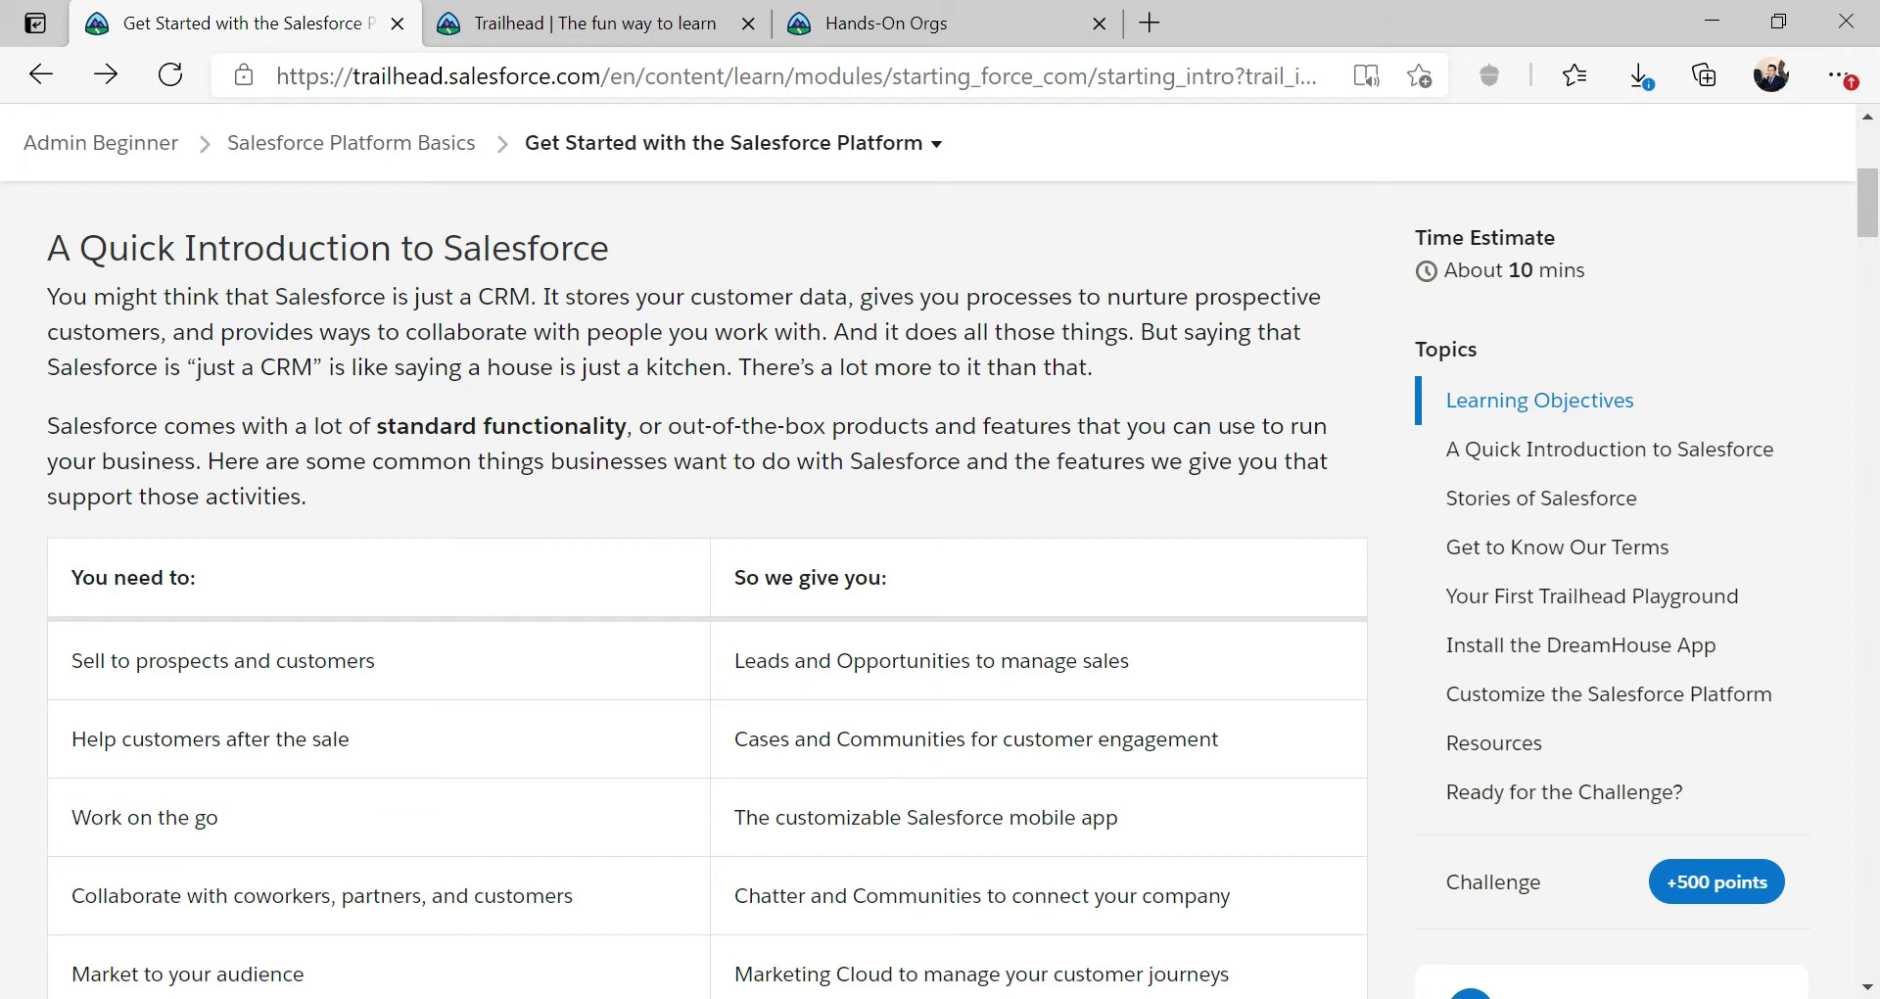
scroll(458, 462, "down", 3)
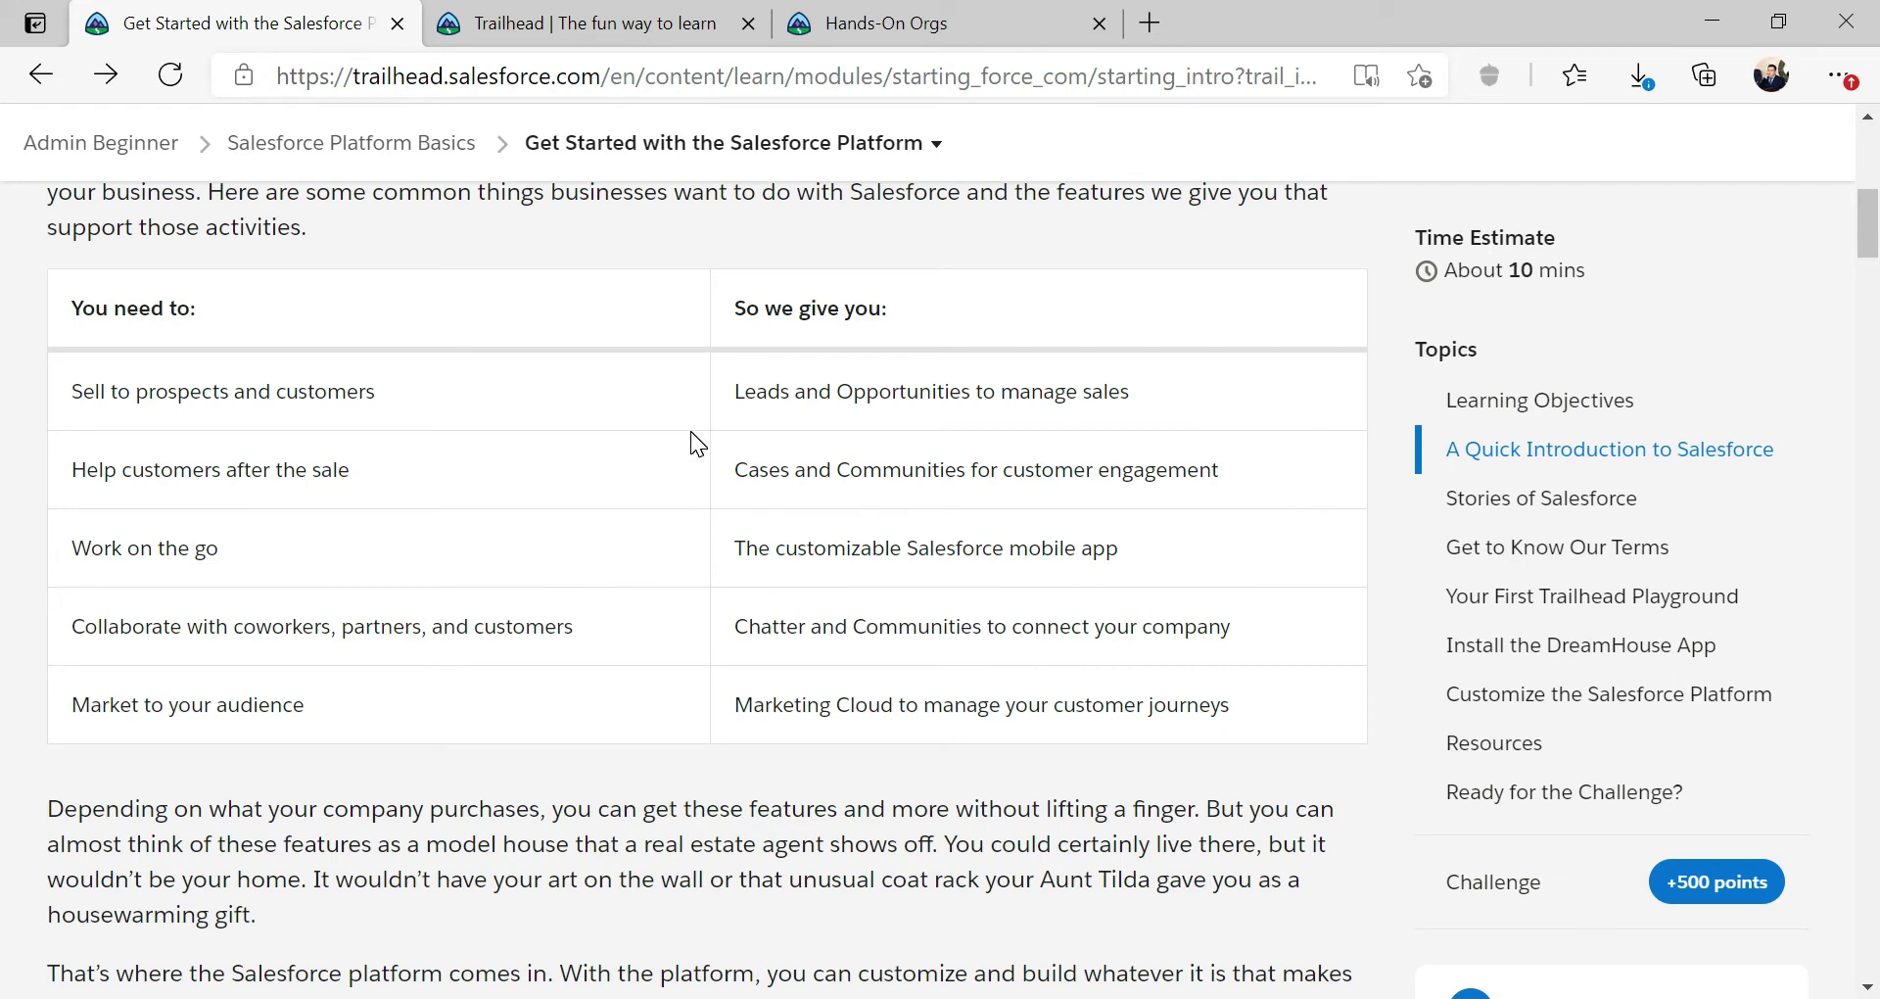
scroll(691, 431, "down", 1)
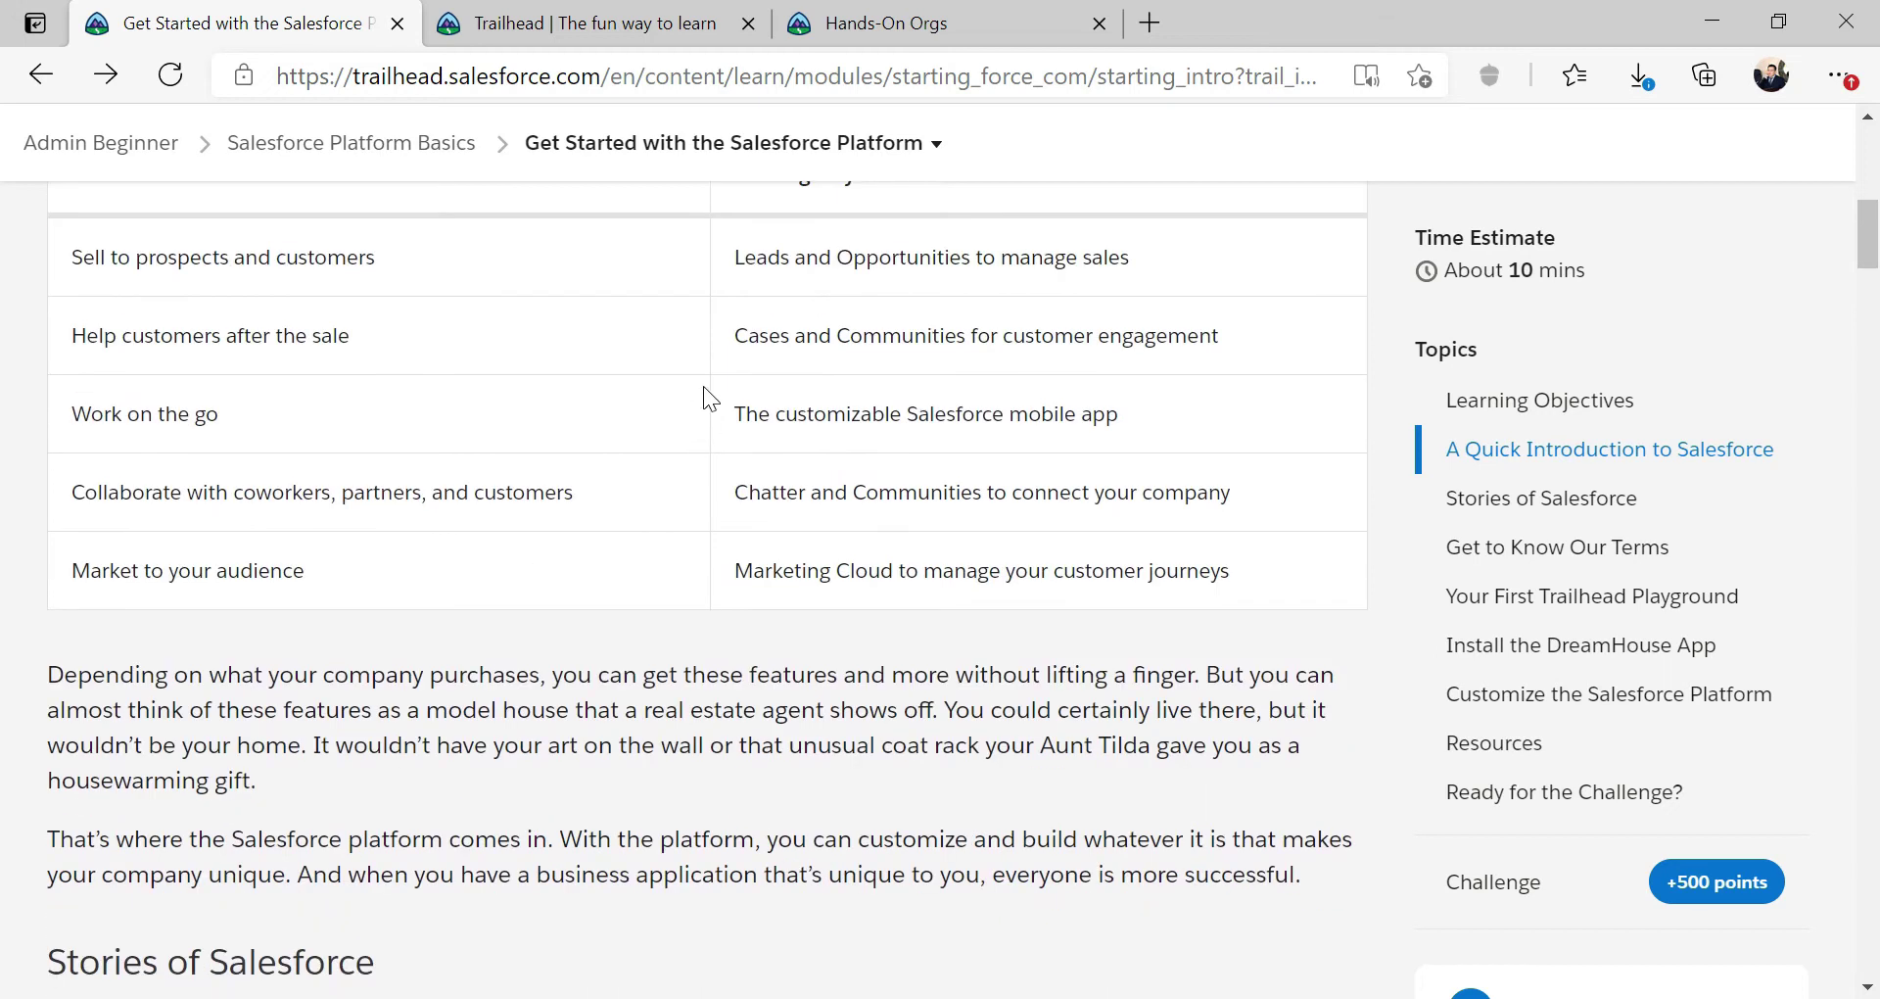
scroll(703, 382, "up", 2)
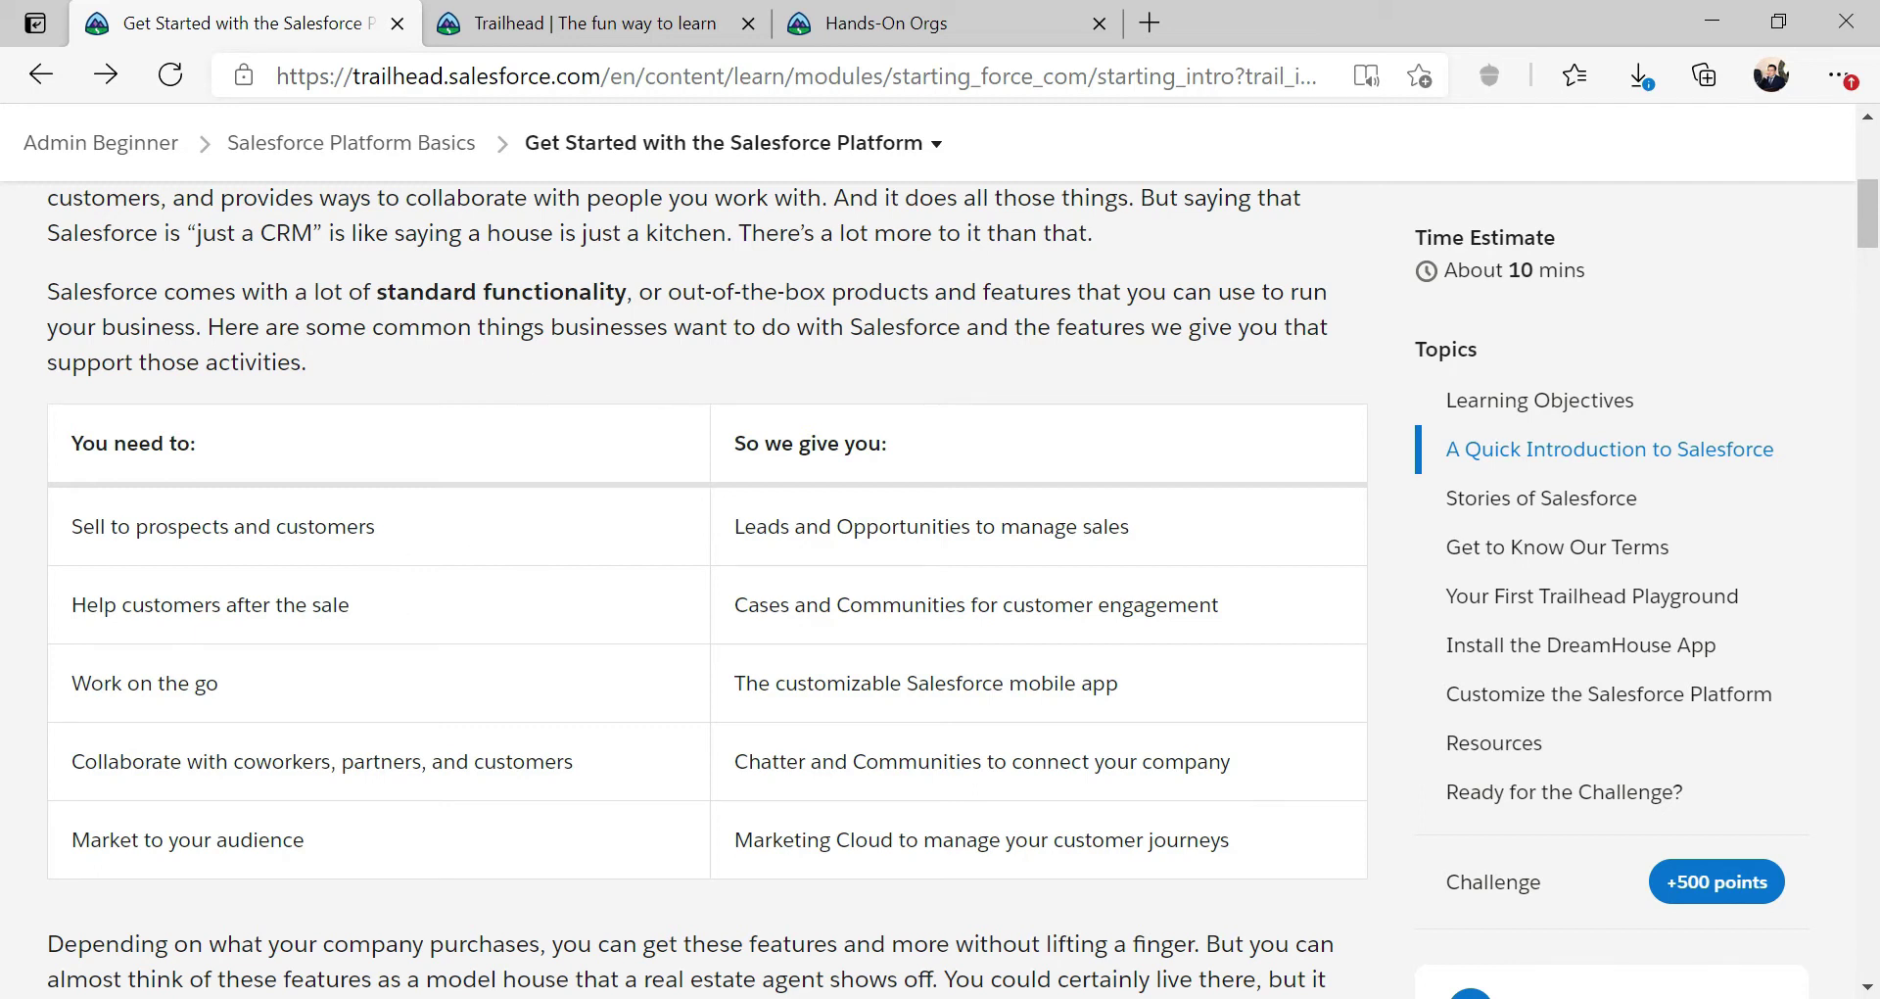
scroll(575, 540, "down", 5)
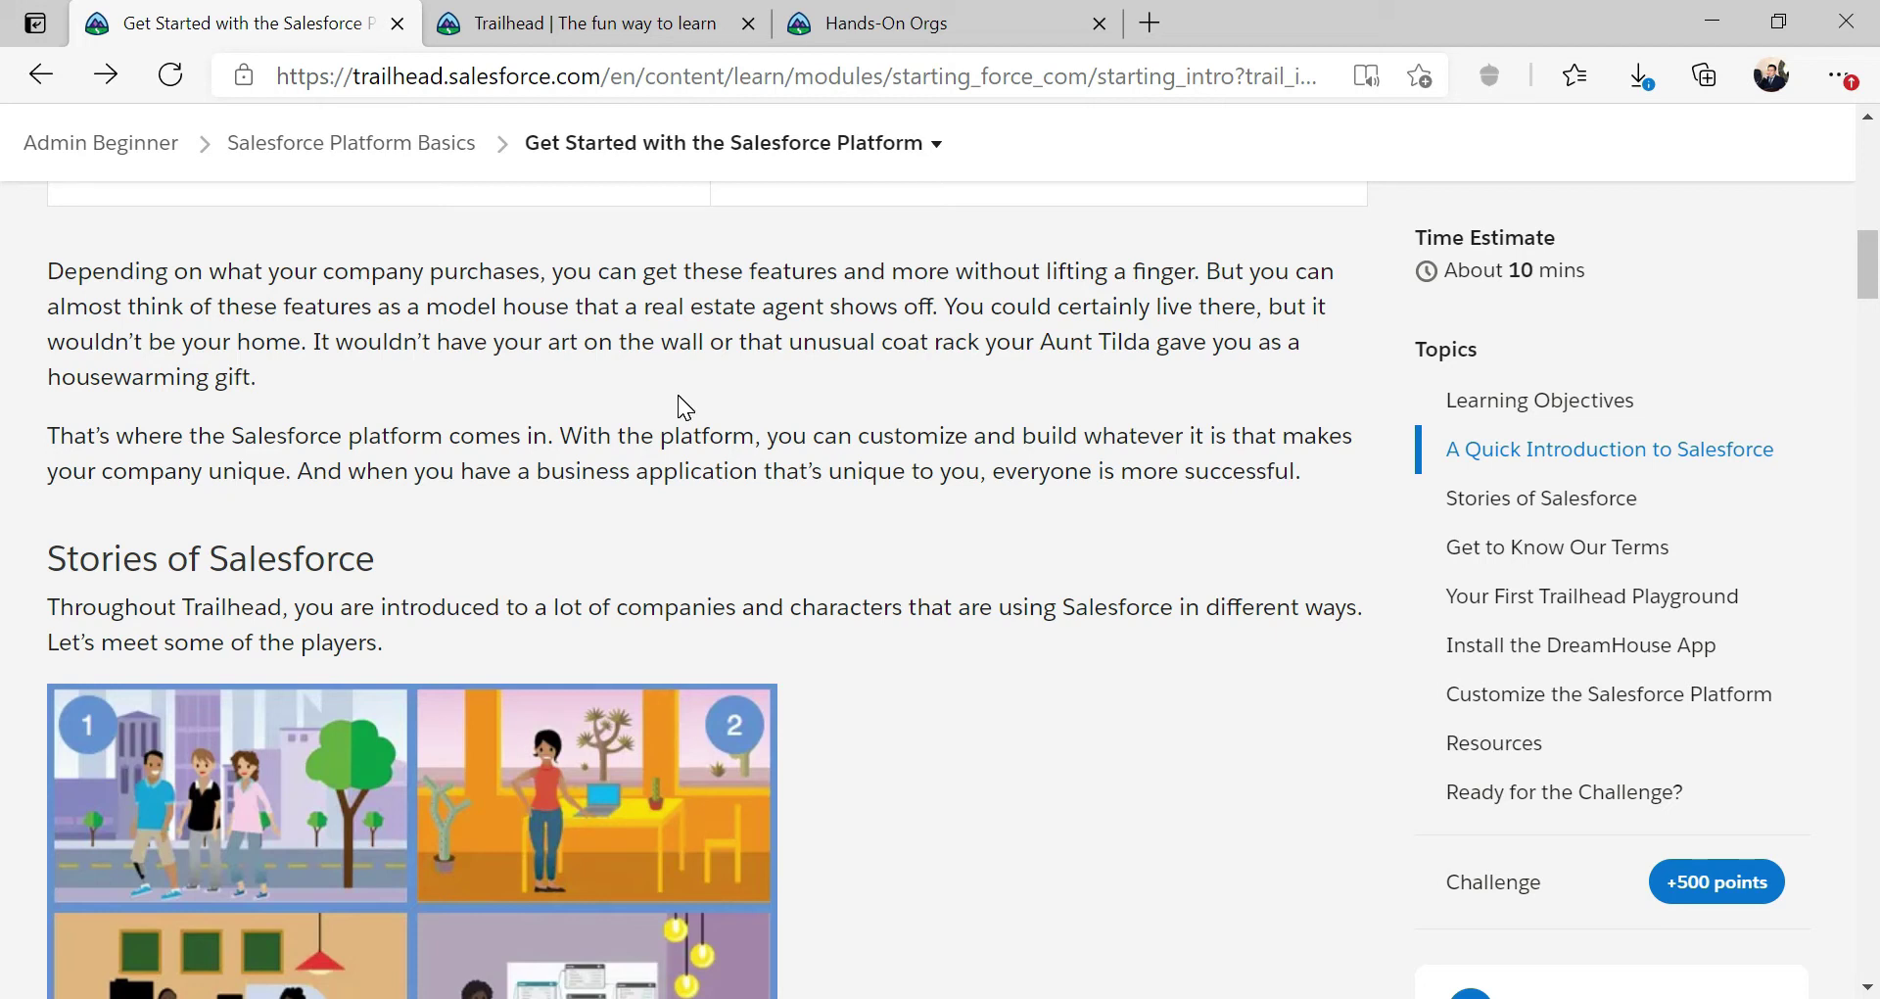
Step: Read the Stories of Salesforce section and its four example companies, highlighting the Cloud Kicks name
scroll(672, 385, "down", 3)
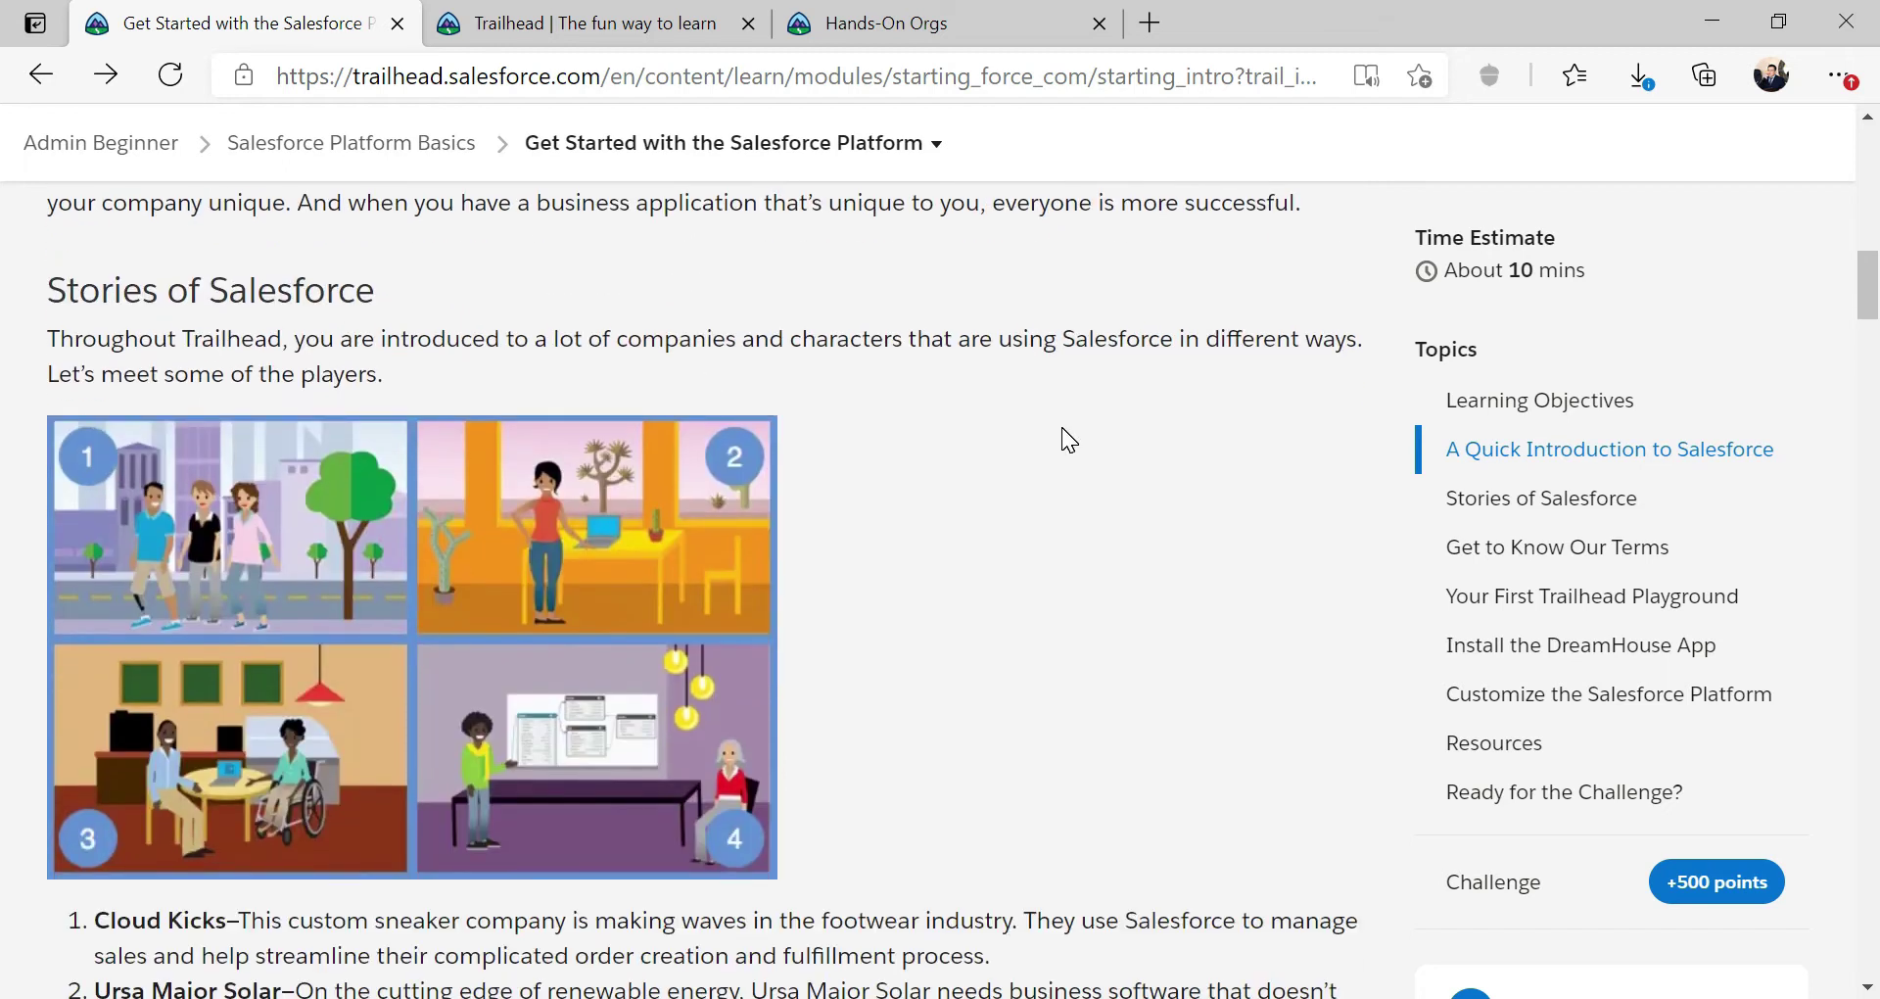
scroll(1061, 428, "down", 3)
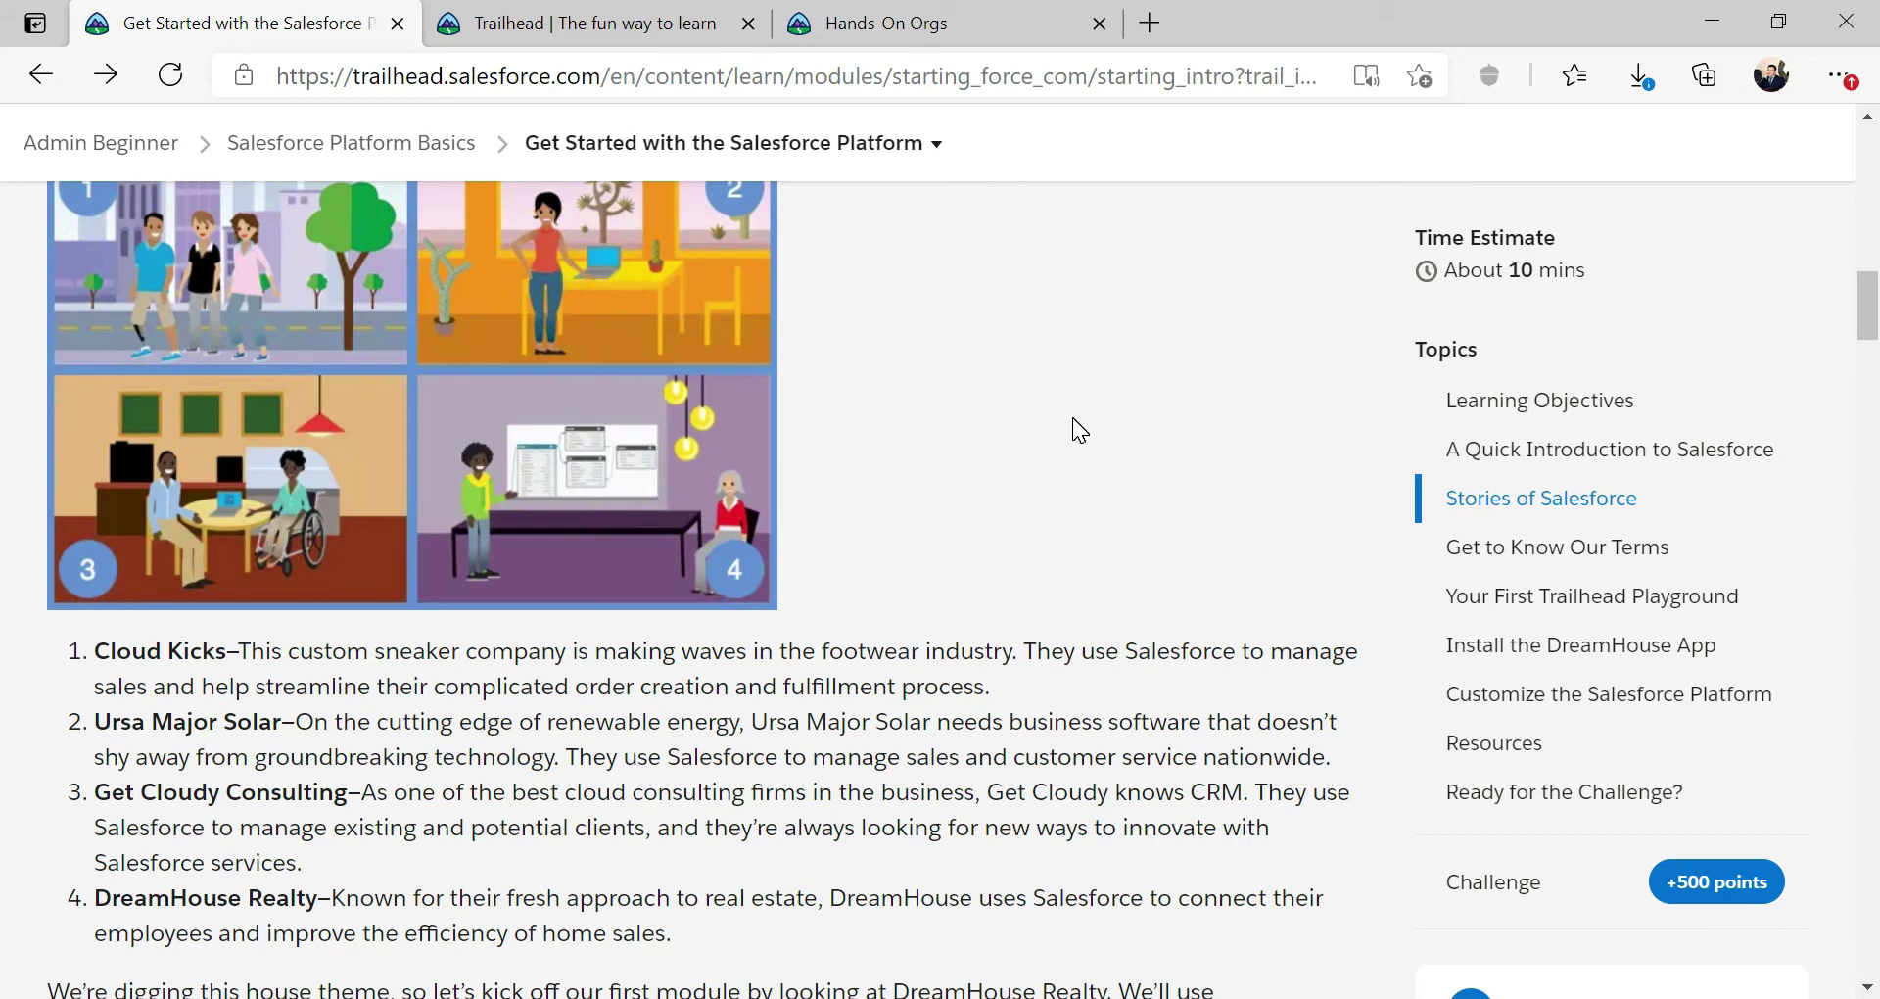
scroll(1059, 413, "down", 1)
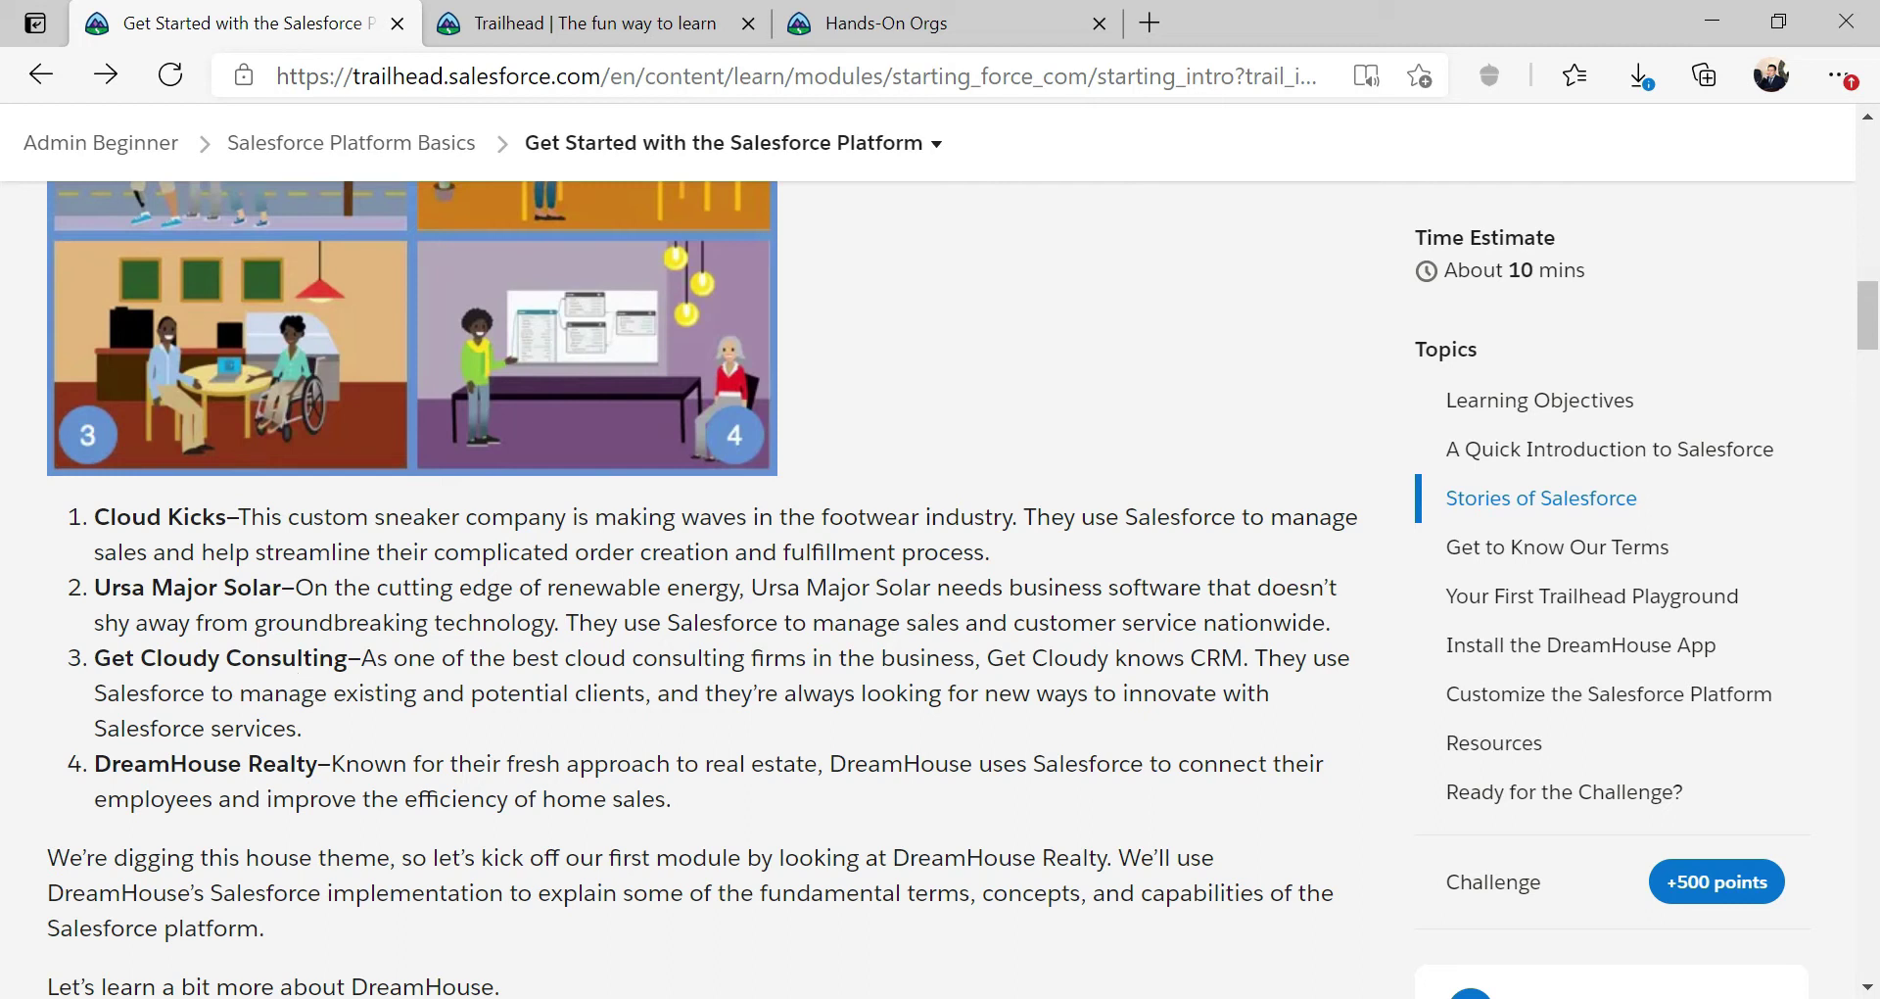
left_click(201, 511)
left_click_drag(132, 517, 82, 526)
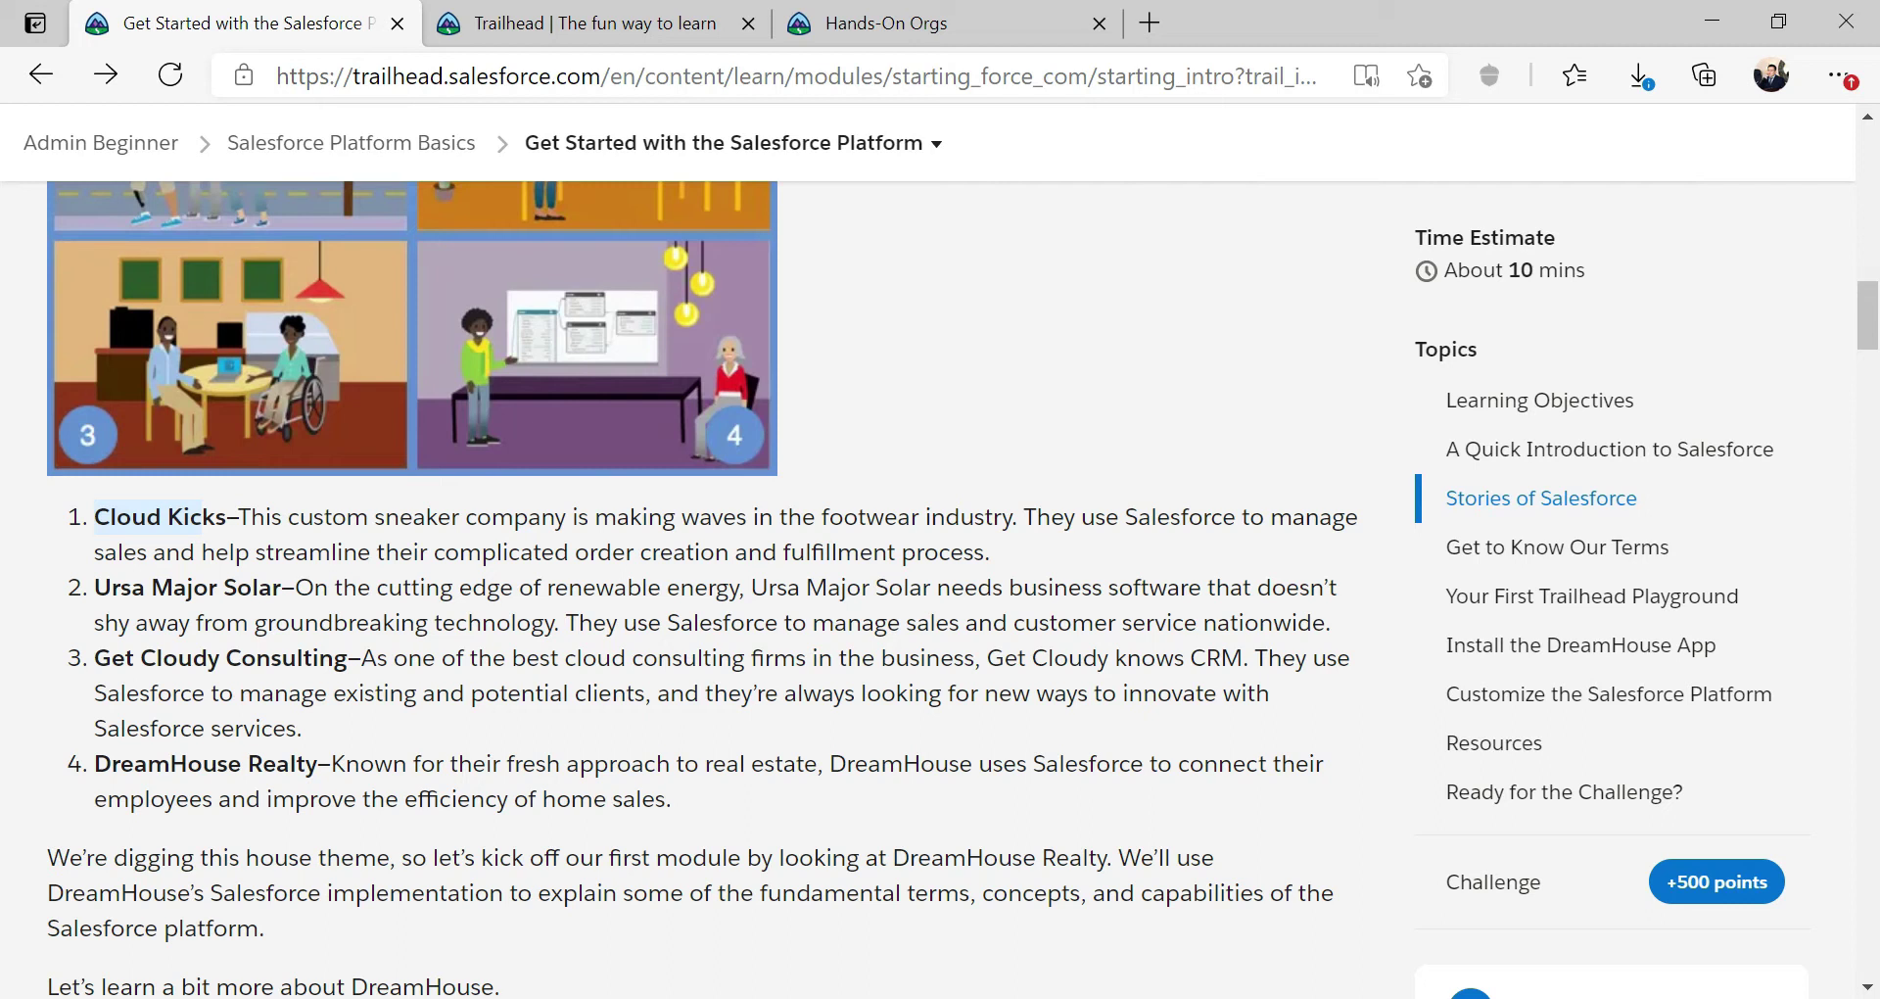
scroll(685, 588, "up", 1)
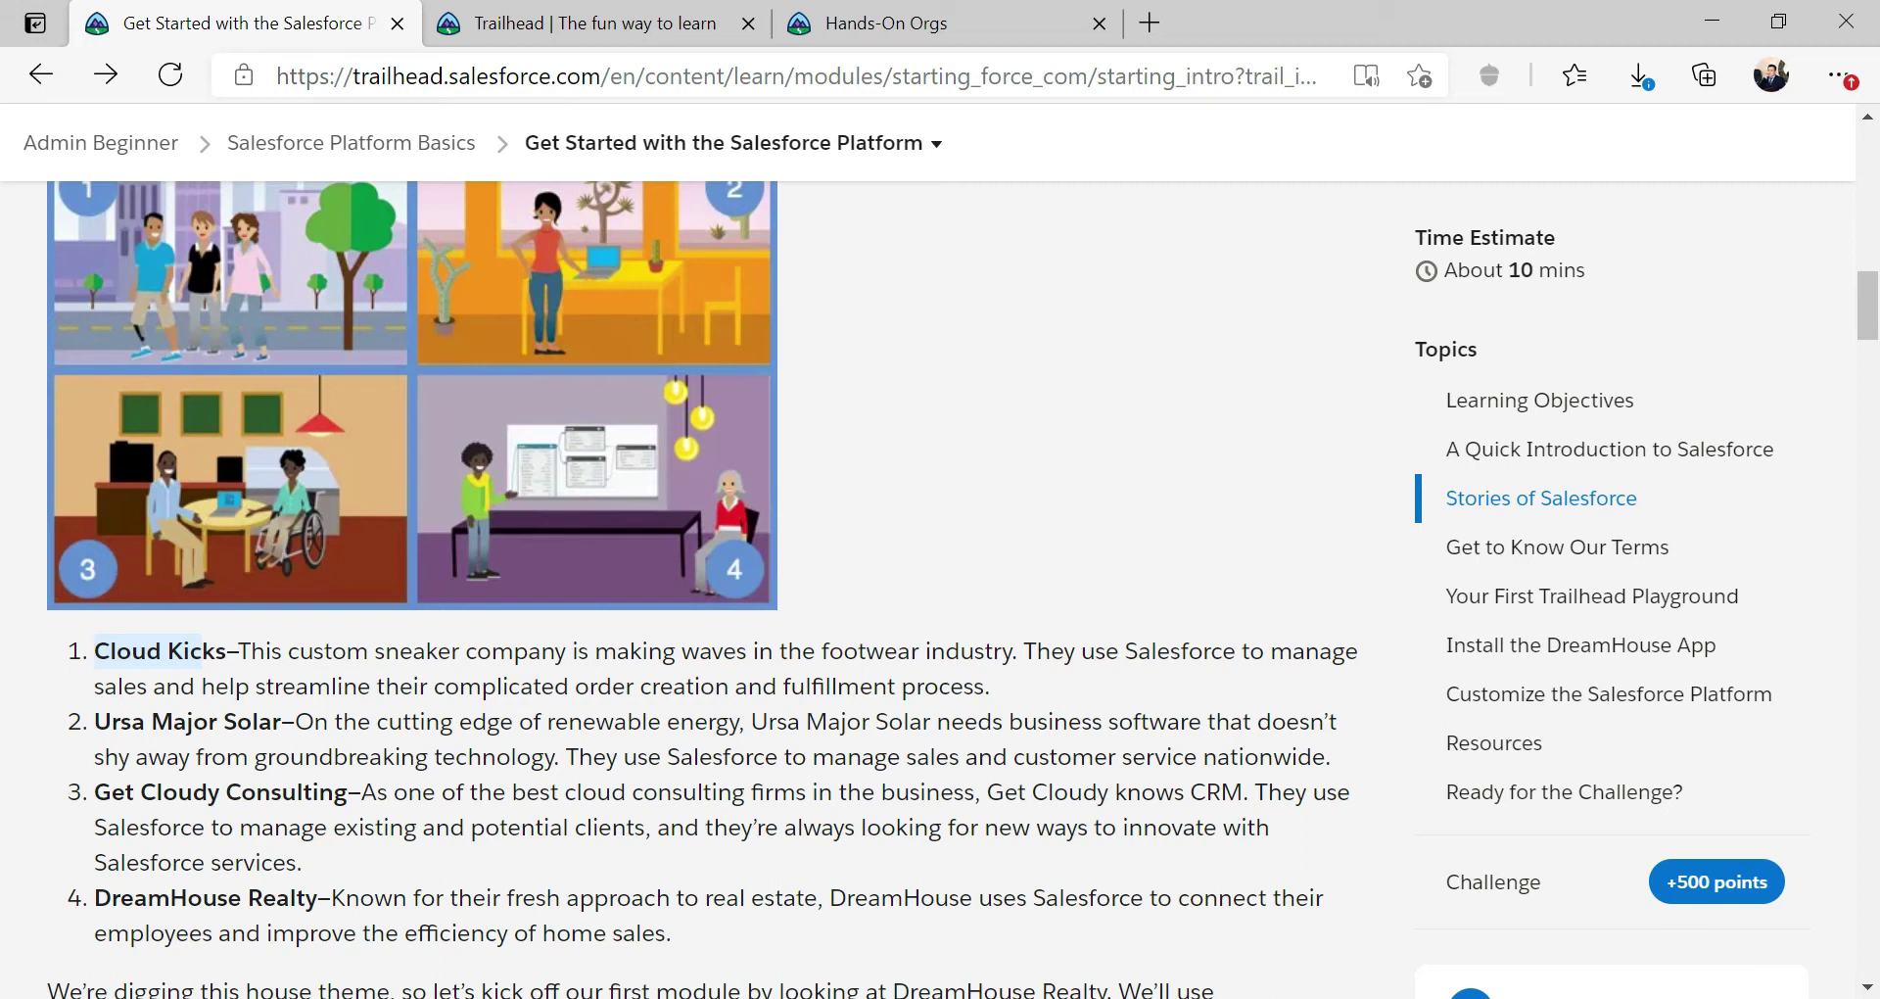
scroll(685, 587, "down", 5)
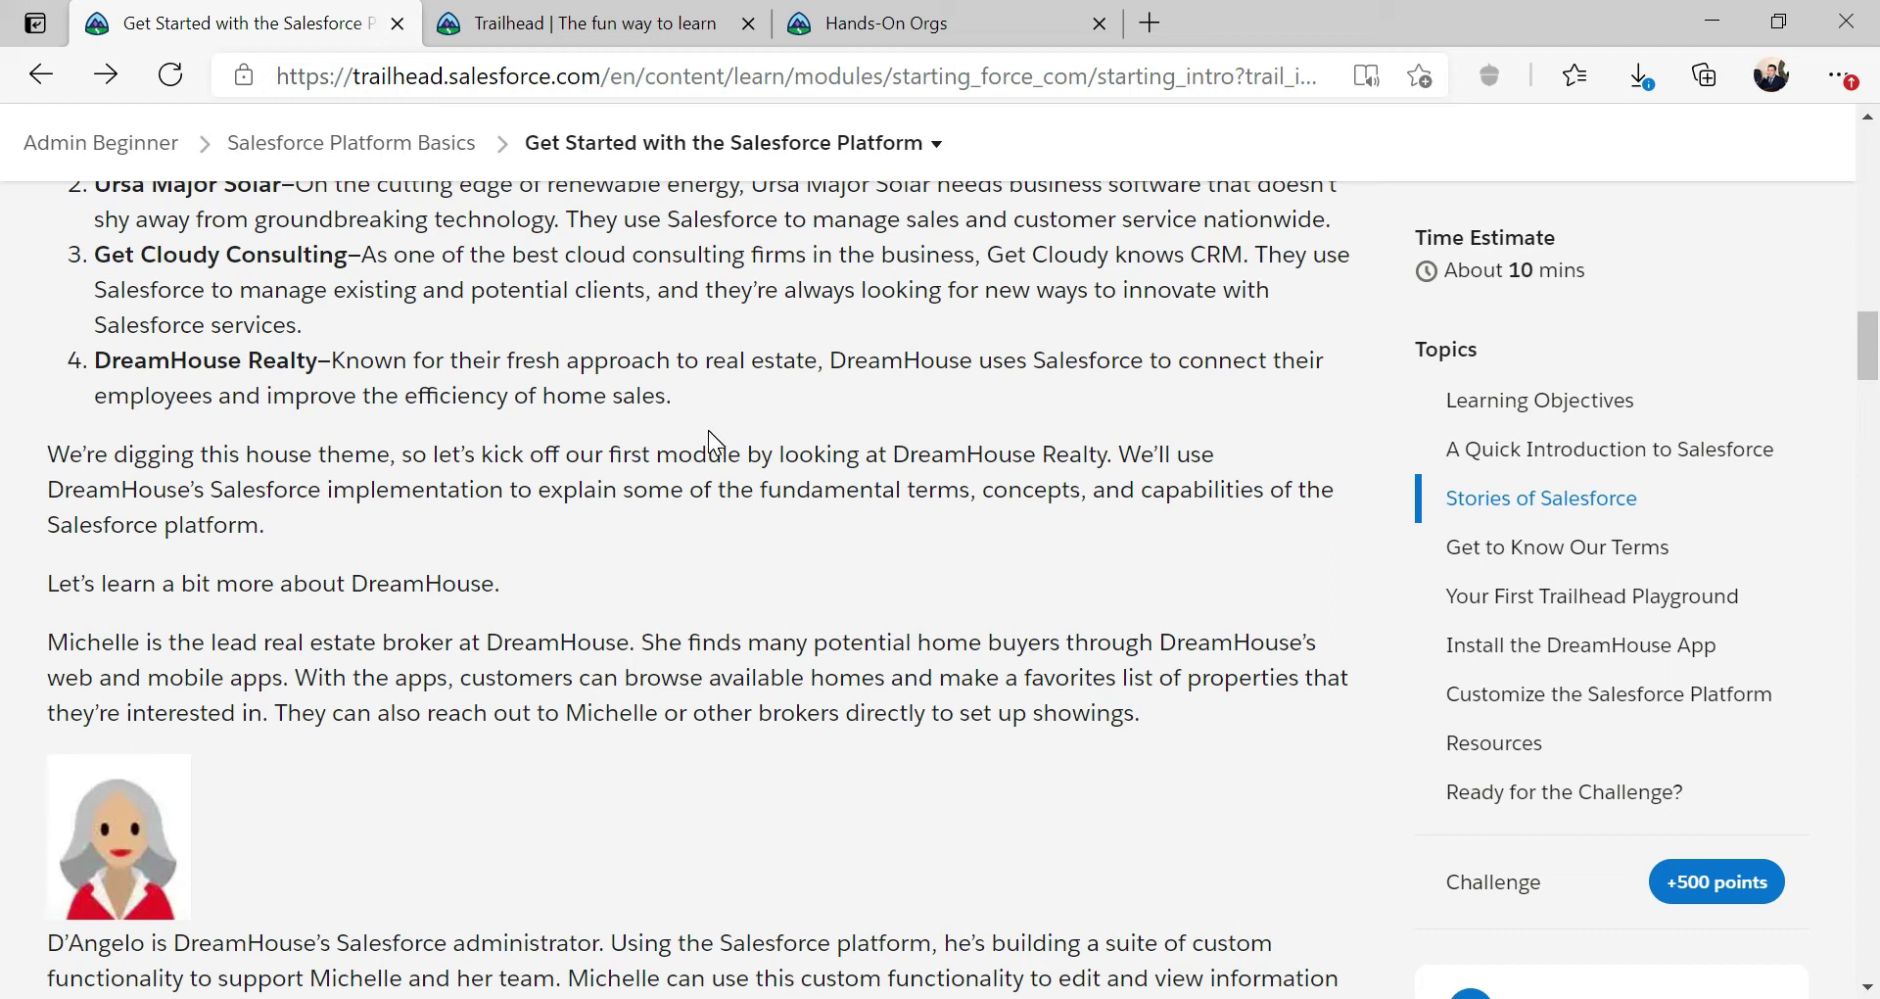
Step: Read about the DreamHouse broker and administrator, highlighting the standard objects accounts, contacts and leads in turn
scroll(602, 422, "down", 4)
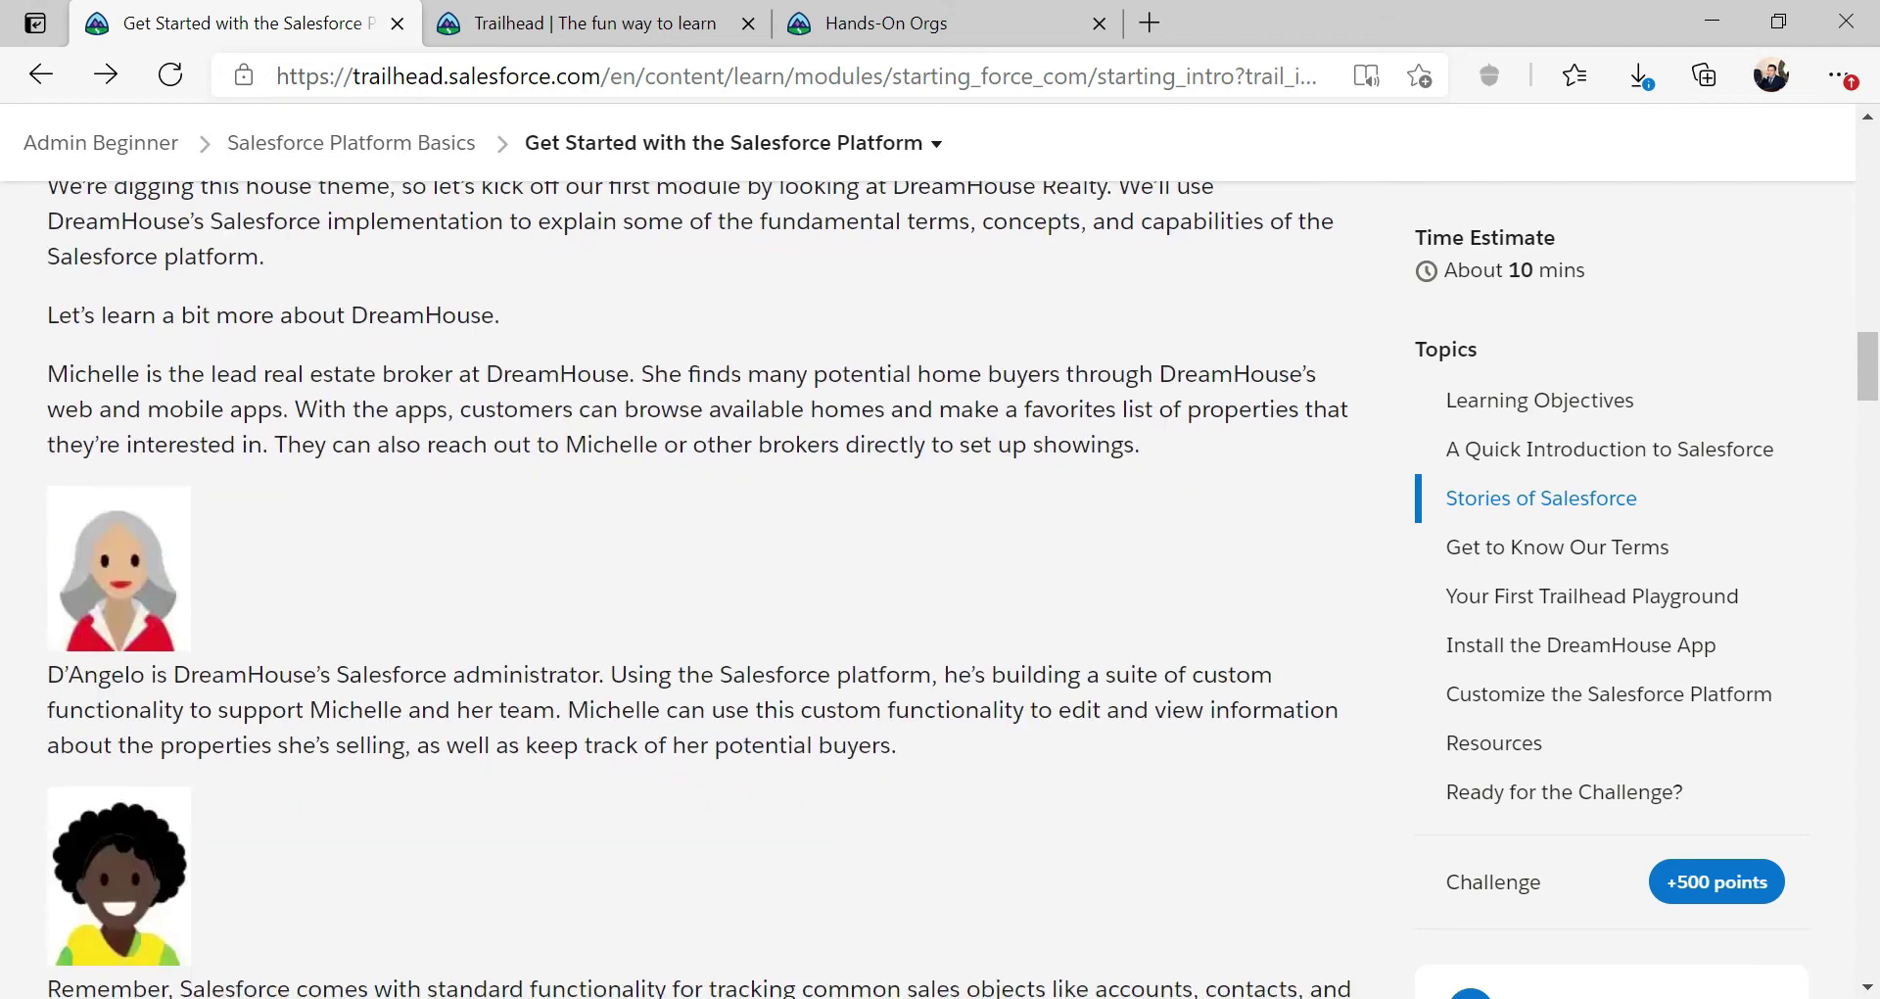
scroll(600, 413, "down", 1)
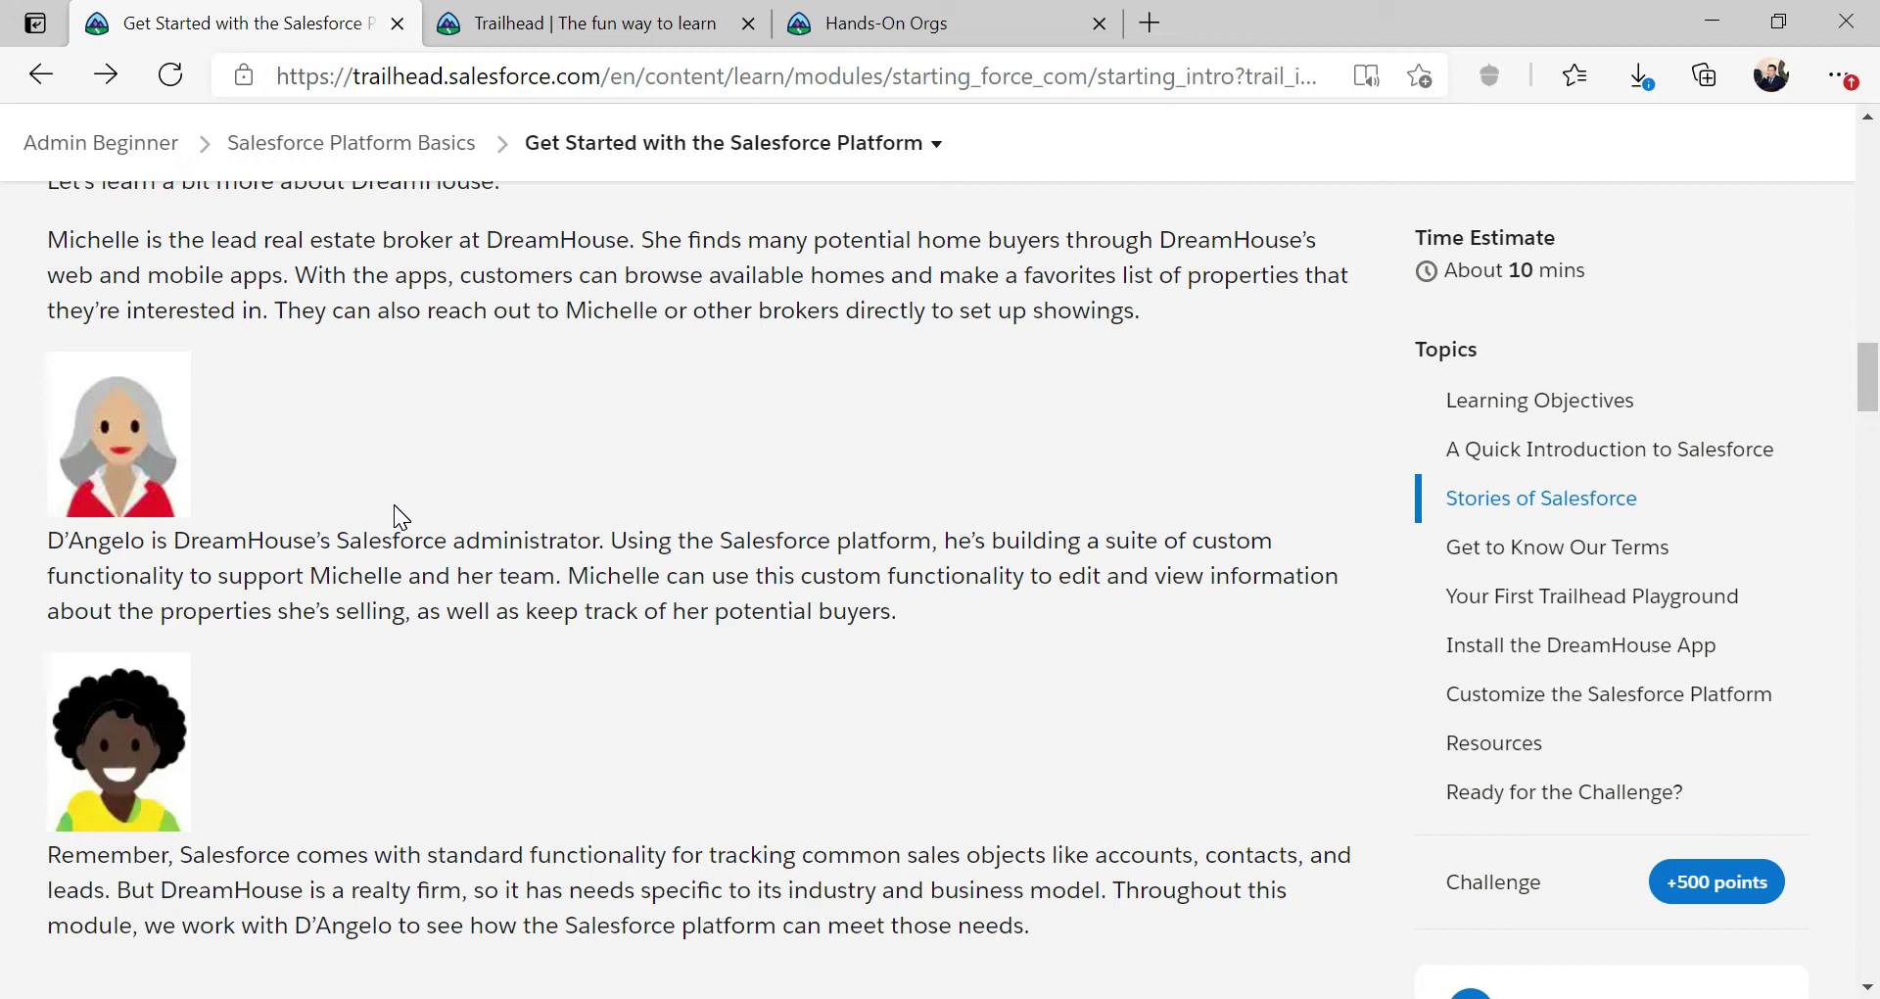
scroll(398, 451, "down", 2)
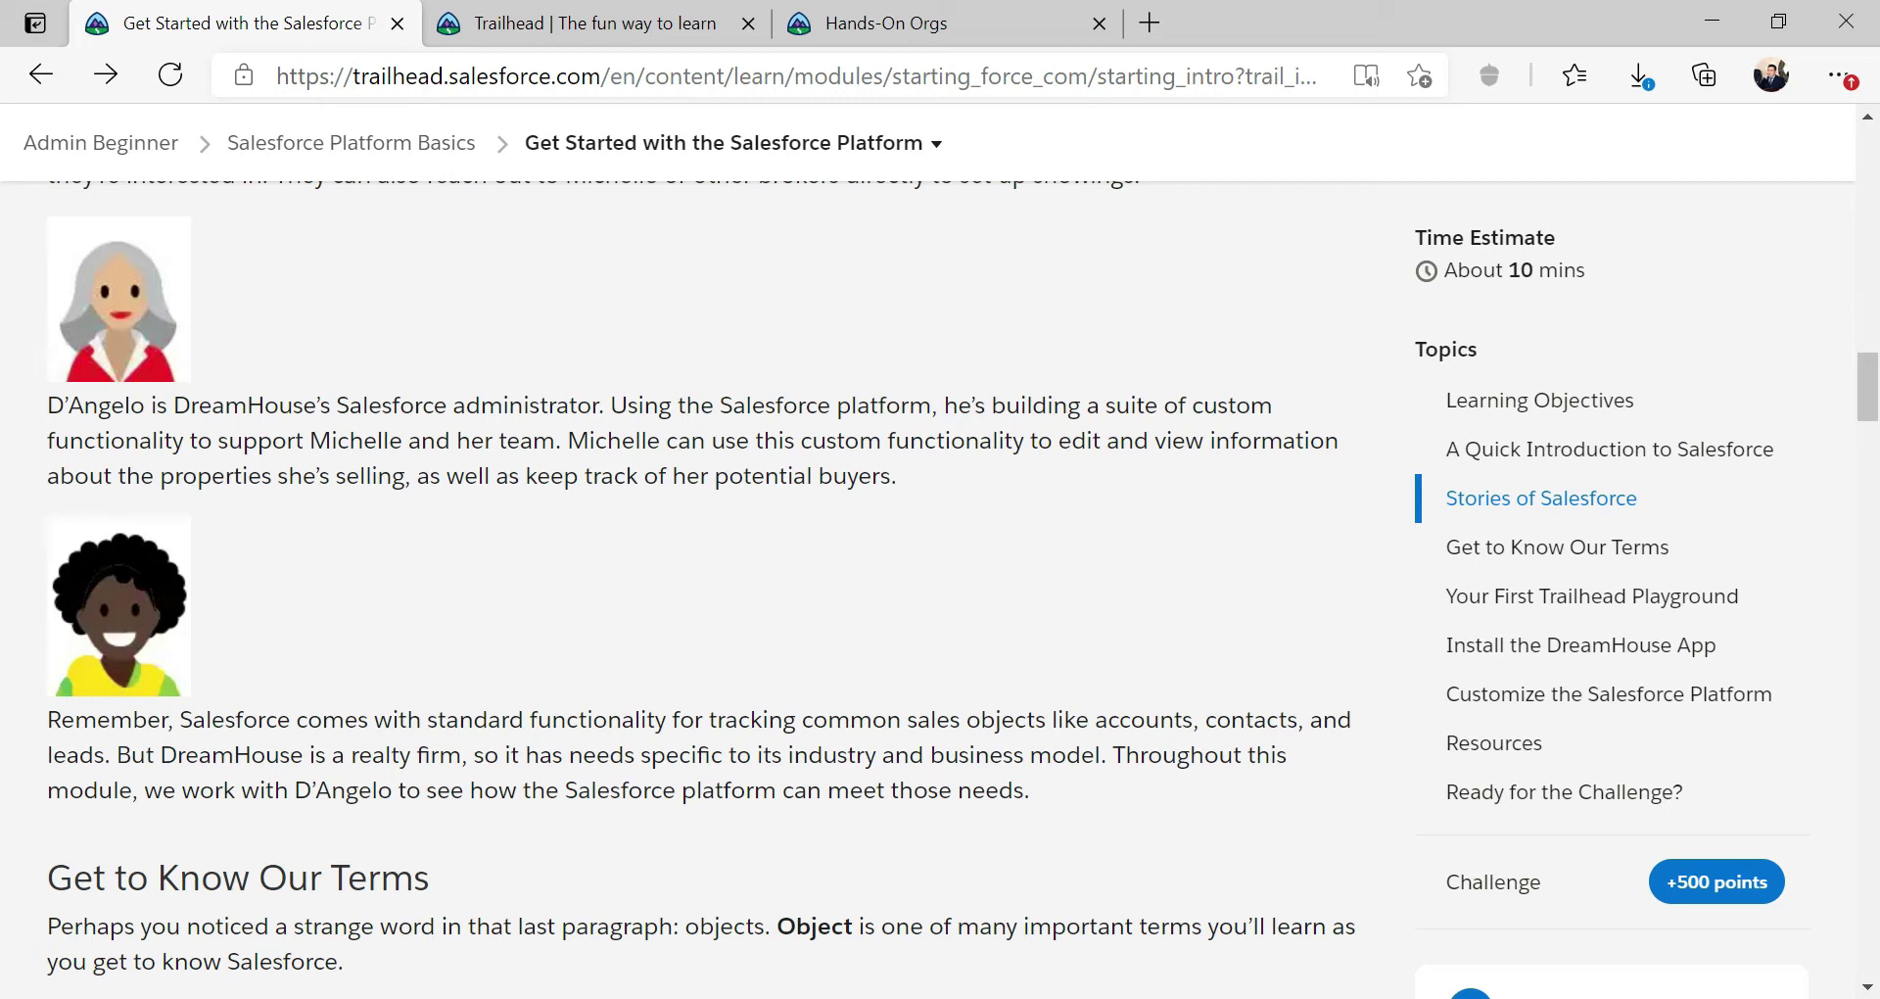
left_click_drag(1095, 724, 1174, 721)
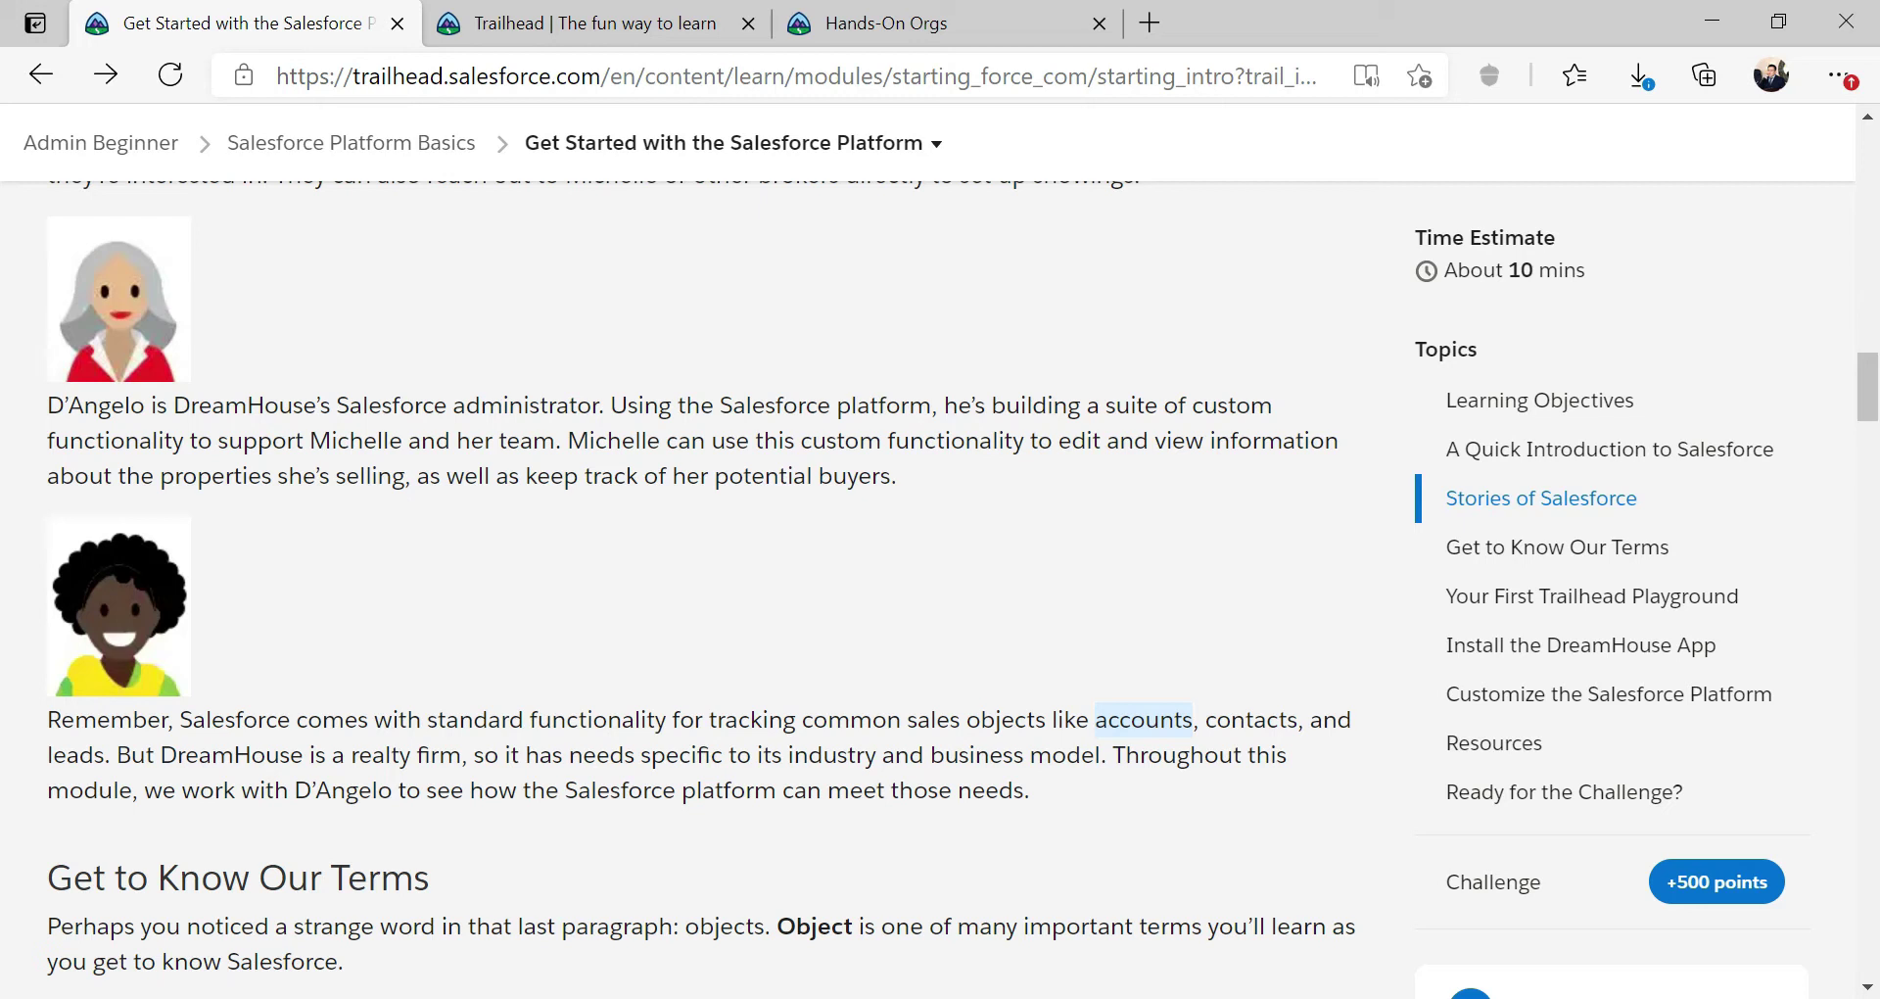
left_click_drag(1205, 721, 1298, 721)
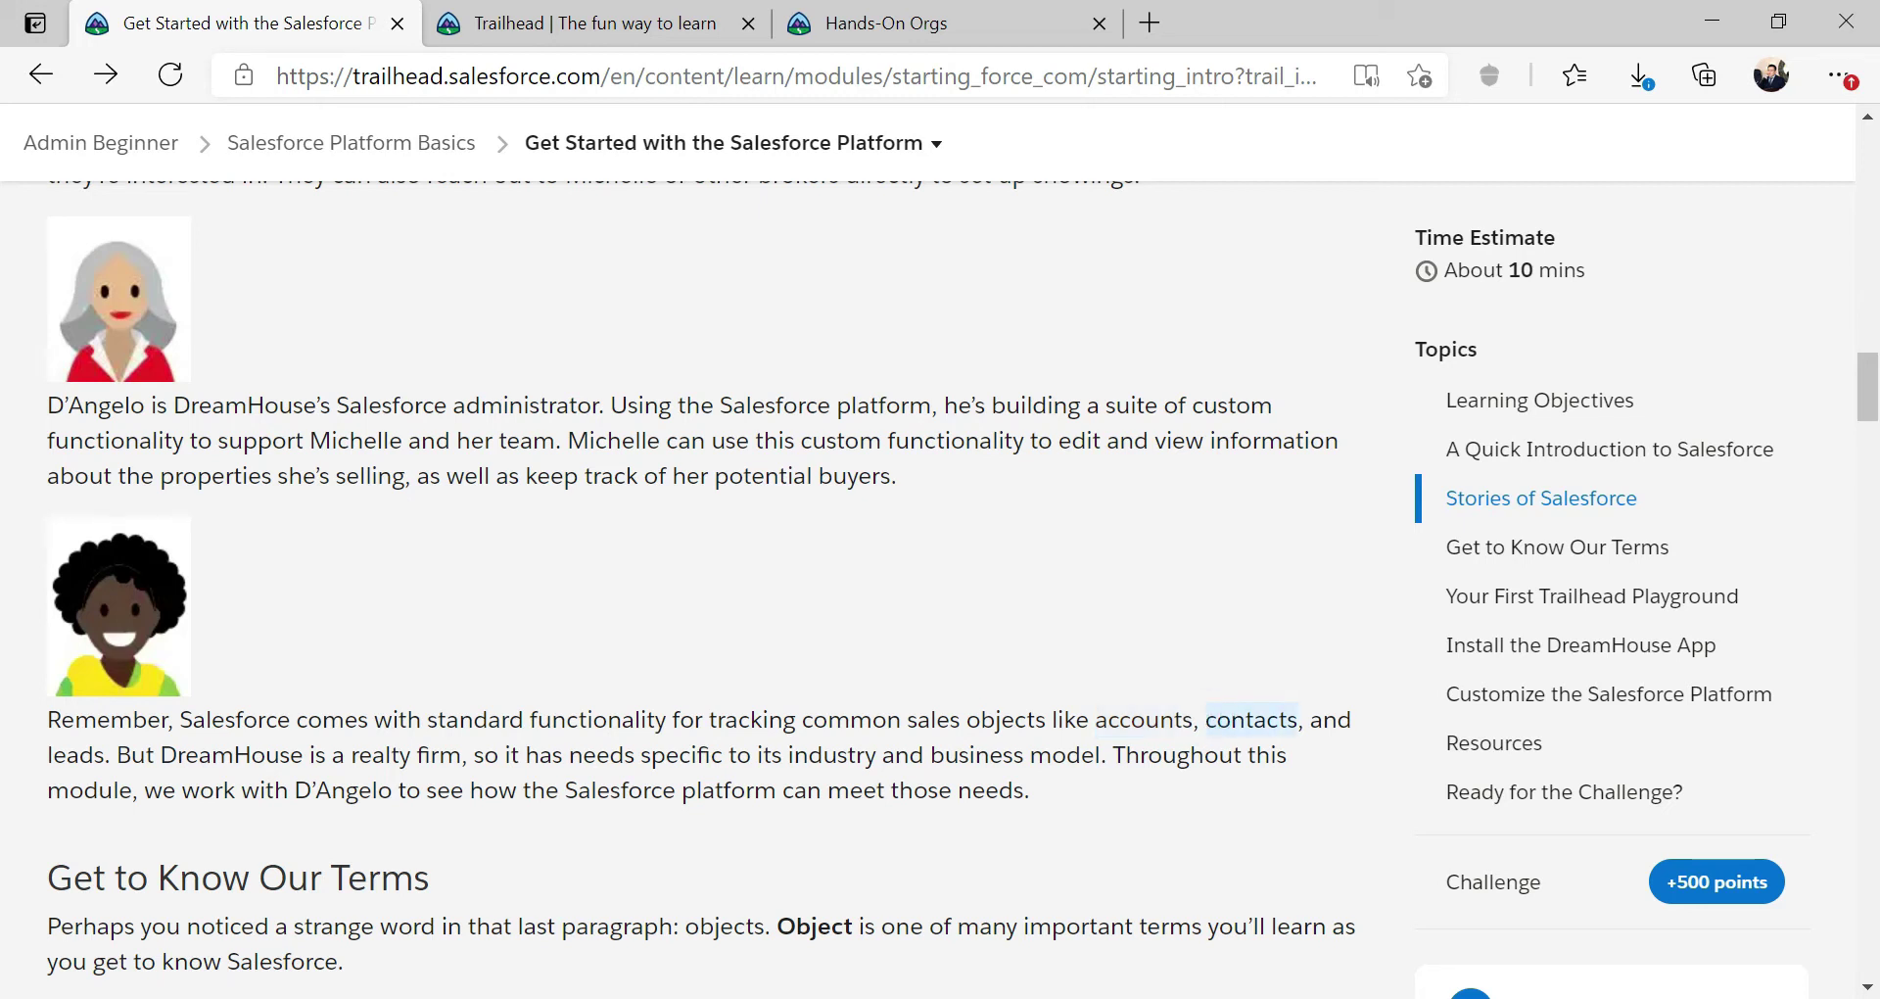
left_click_drag(106, 758, 39, 760)
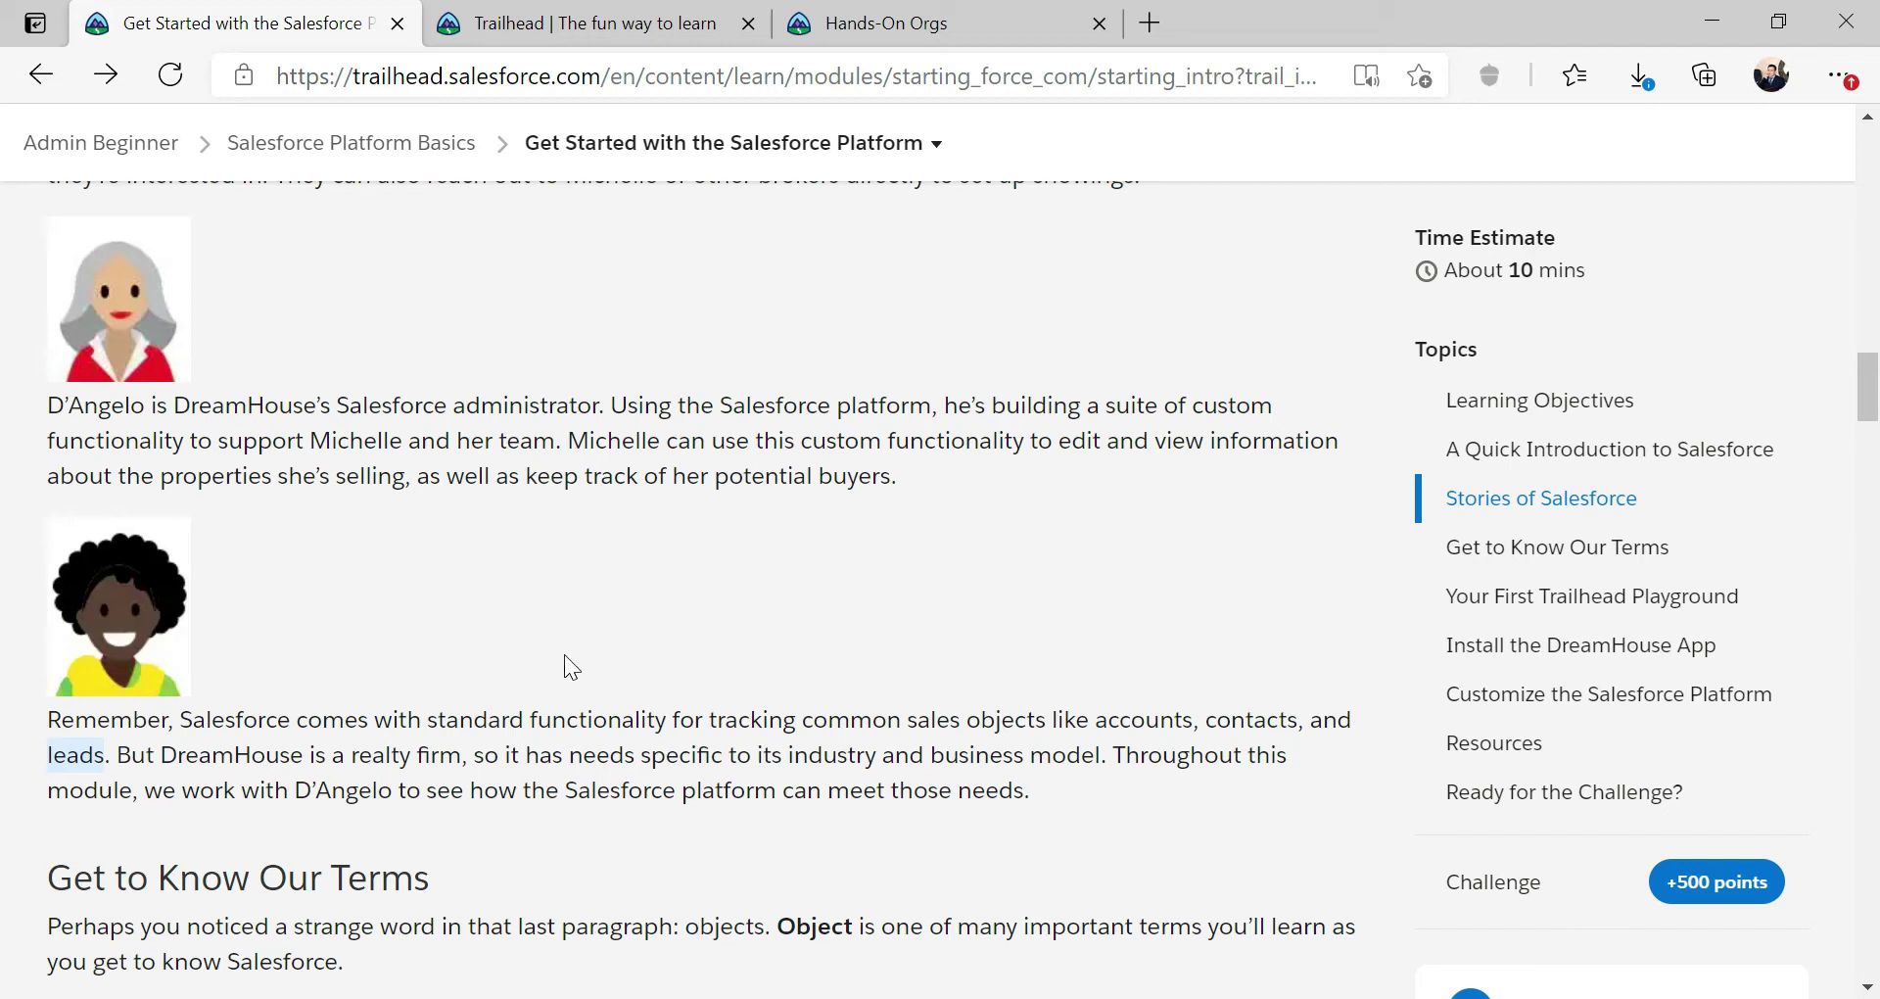
scroll(565, 656, "down", 1)
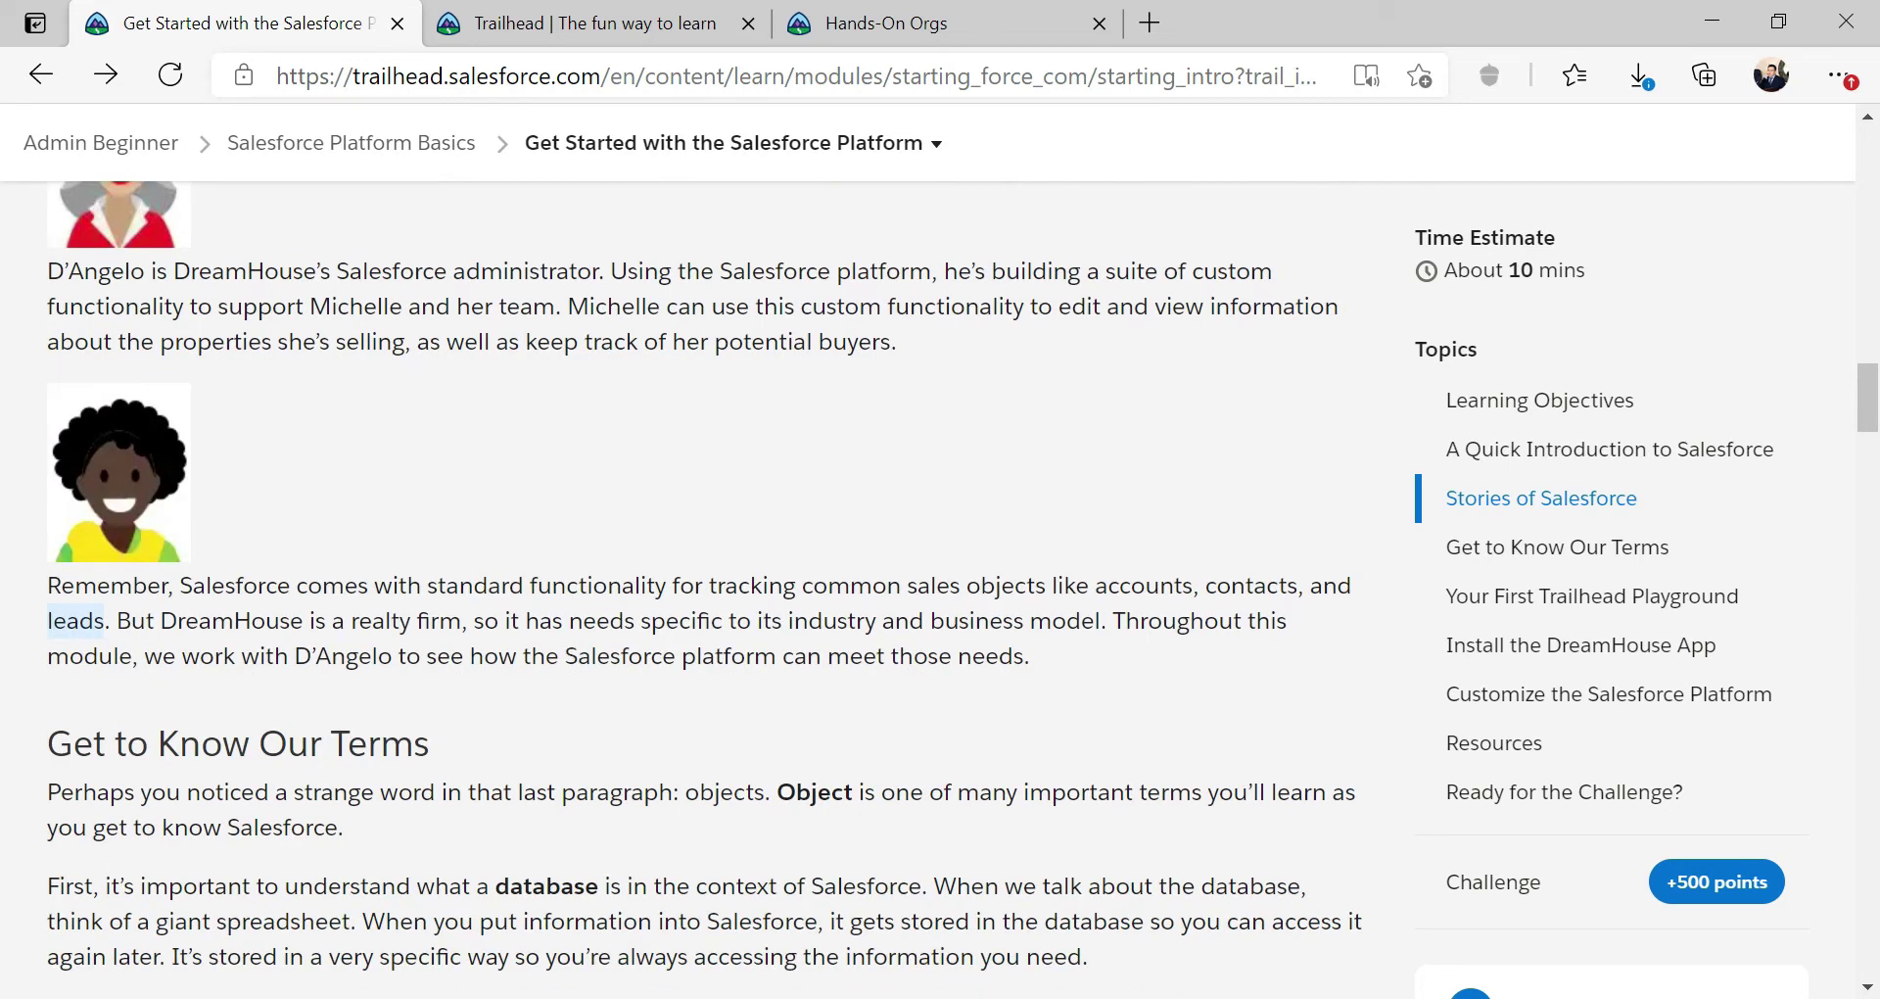
Step: Read the introduction to Get to Know Our Terms and study the numbered elements of the DreamHouse app page image
scroll(579, 634, "down", 3)
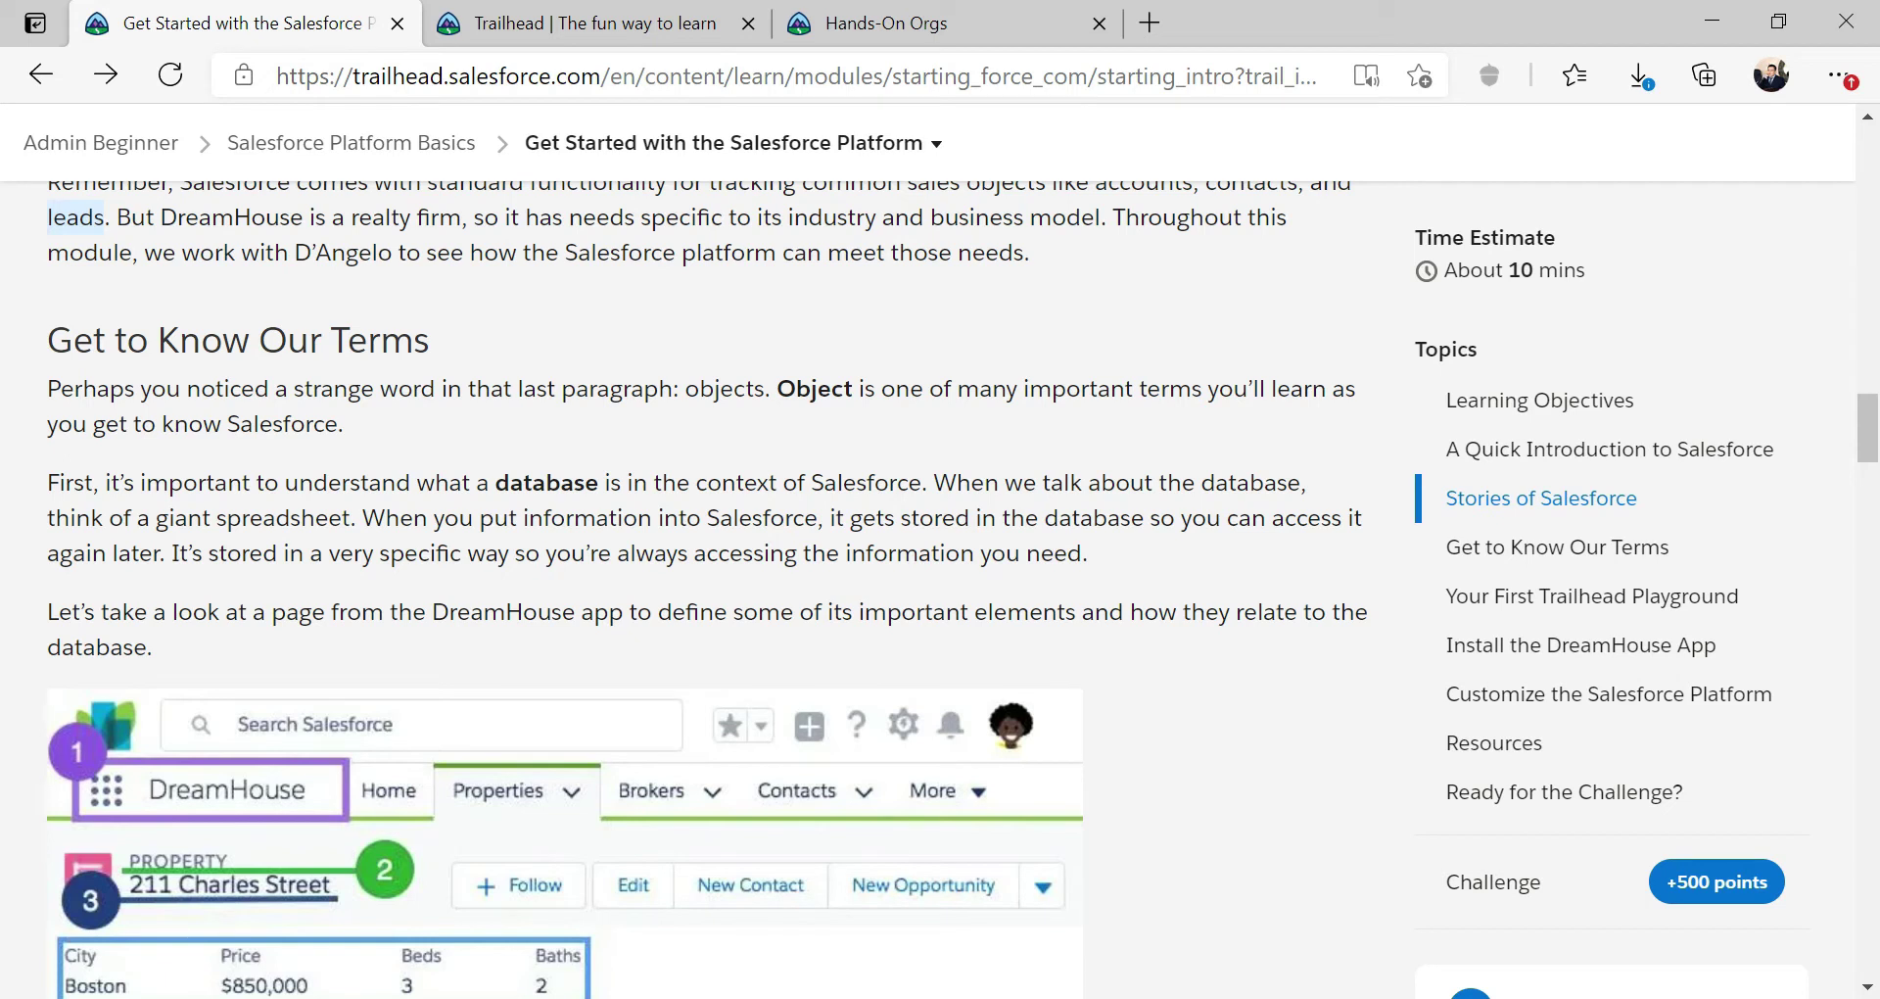
scroll(495, 485, "down", 3)
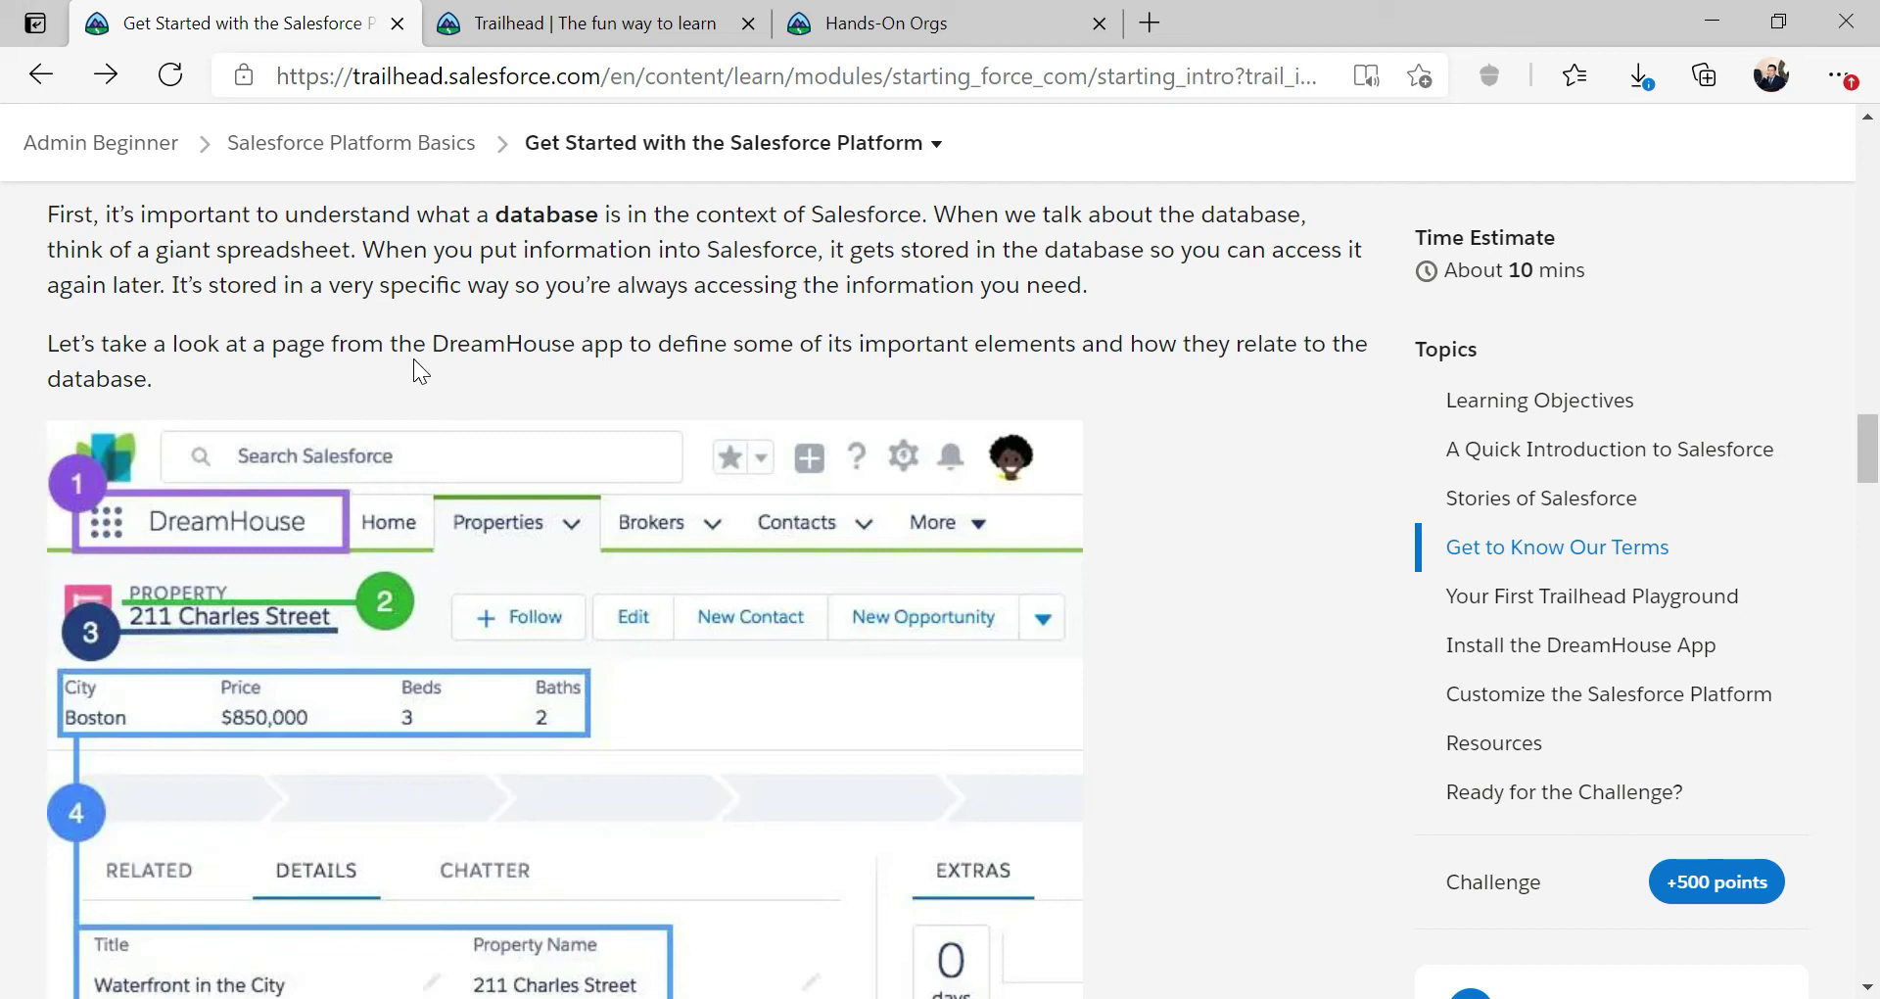
scroll(413, 358, "down", 1)
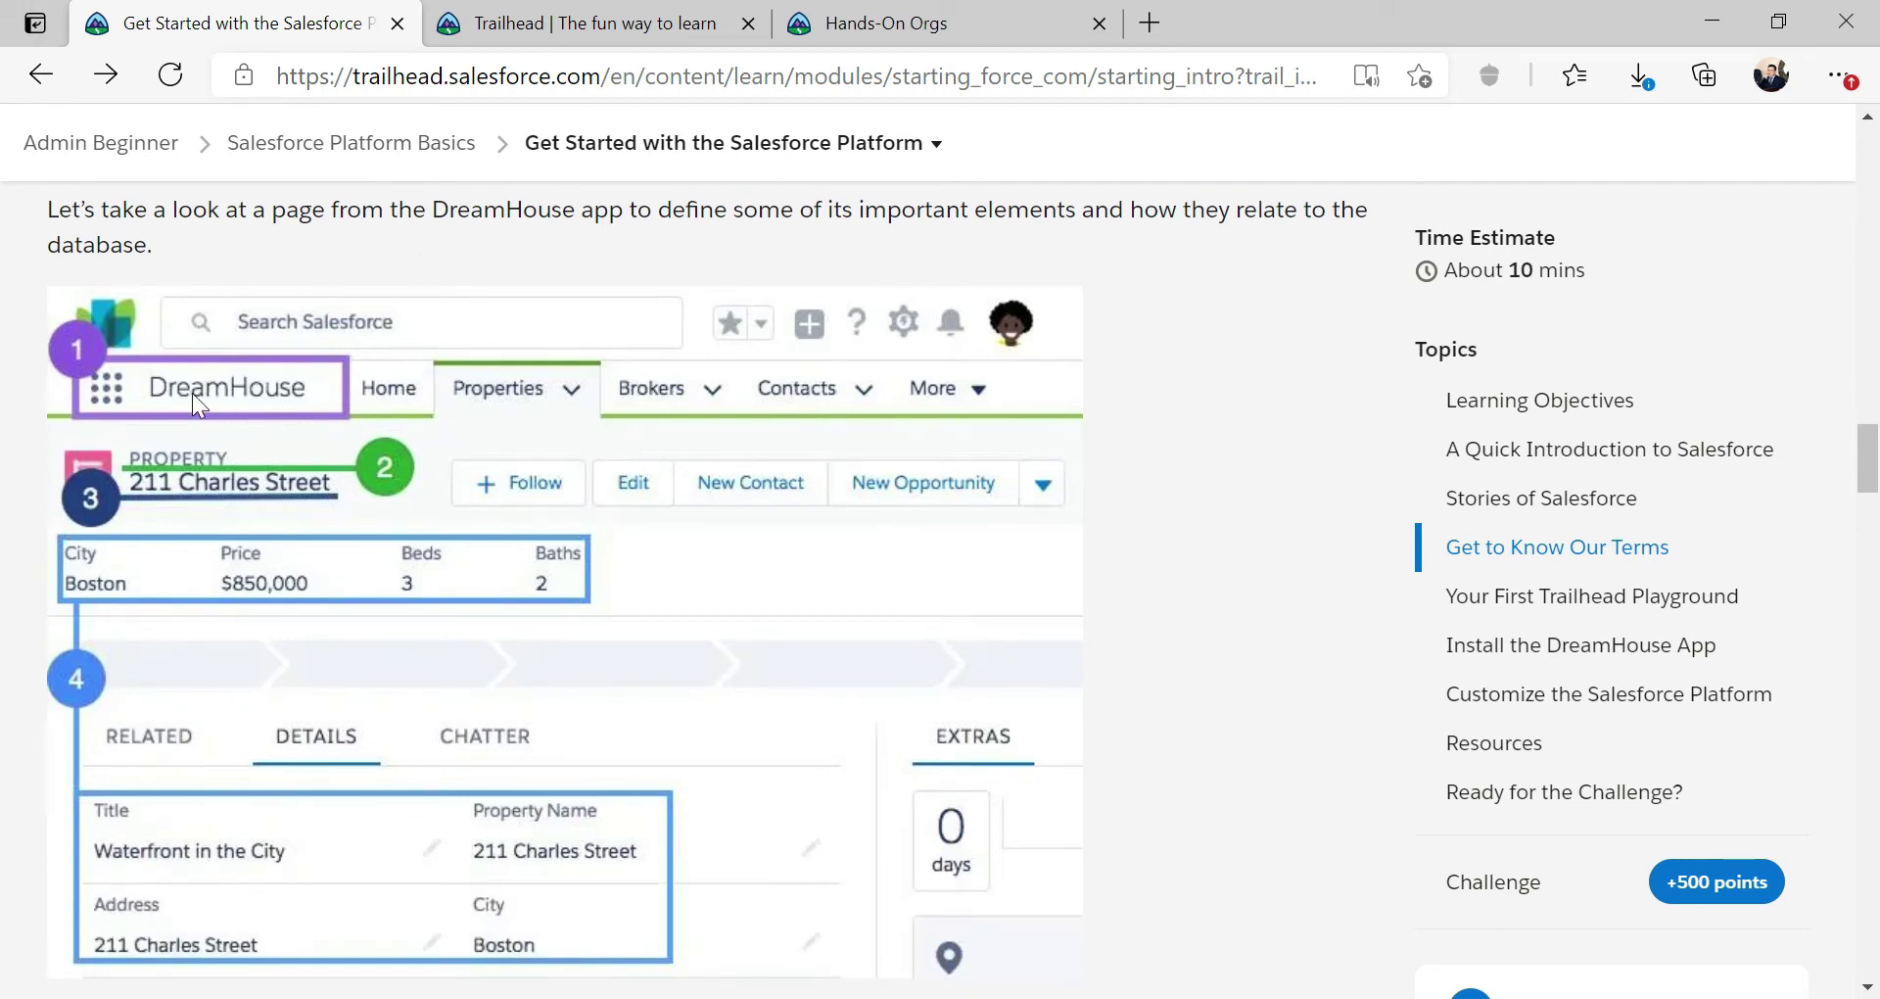
scroll(149, 643, "down", 2)
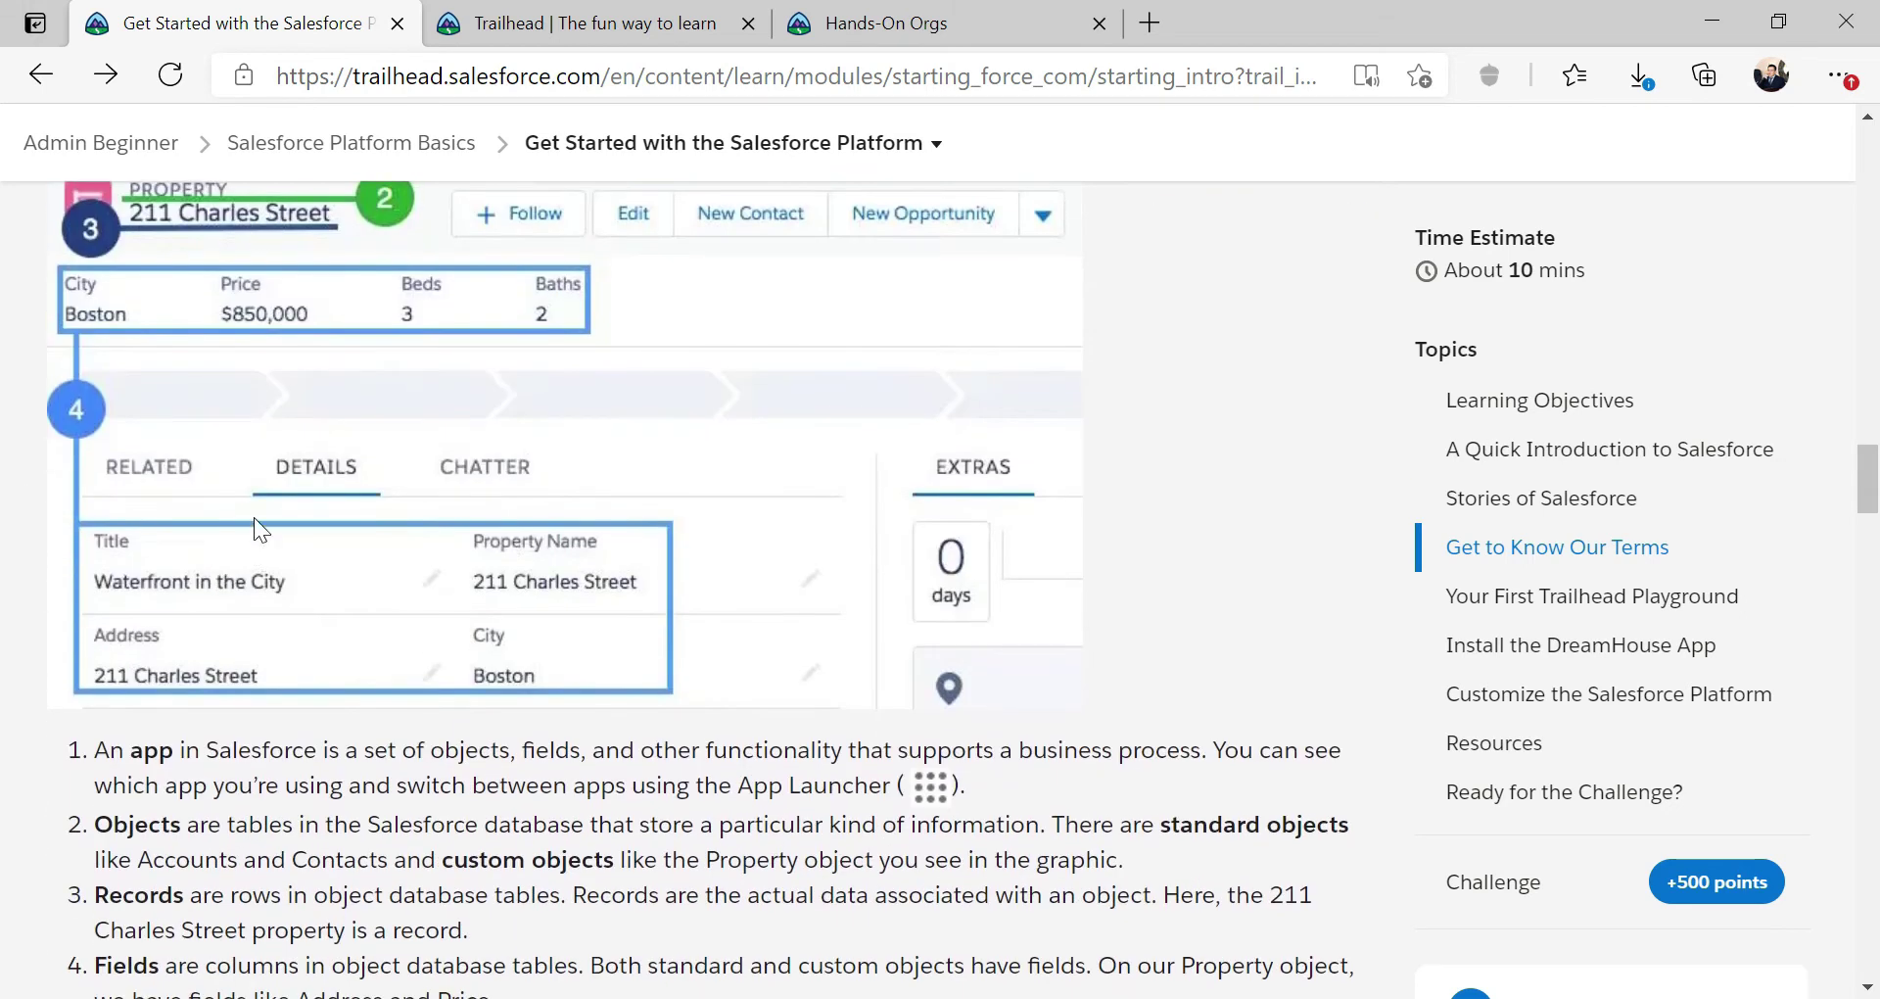
scroll(253, 519, "up", 1)
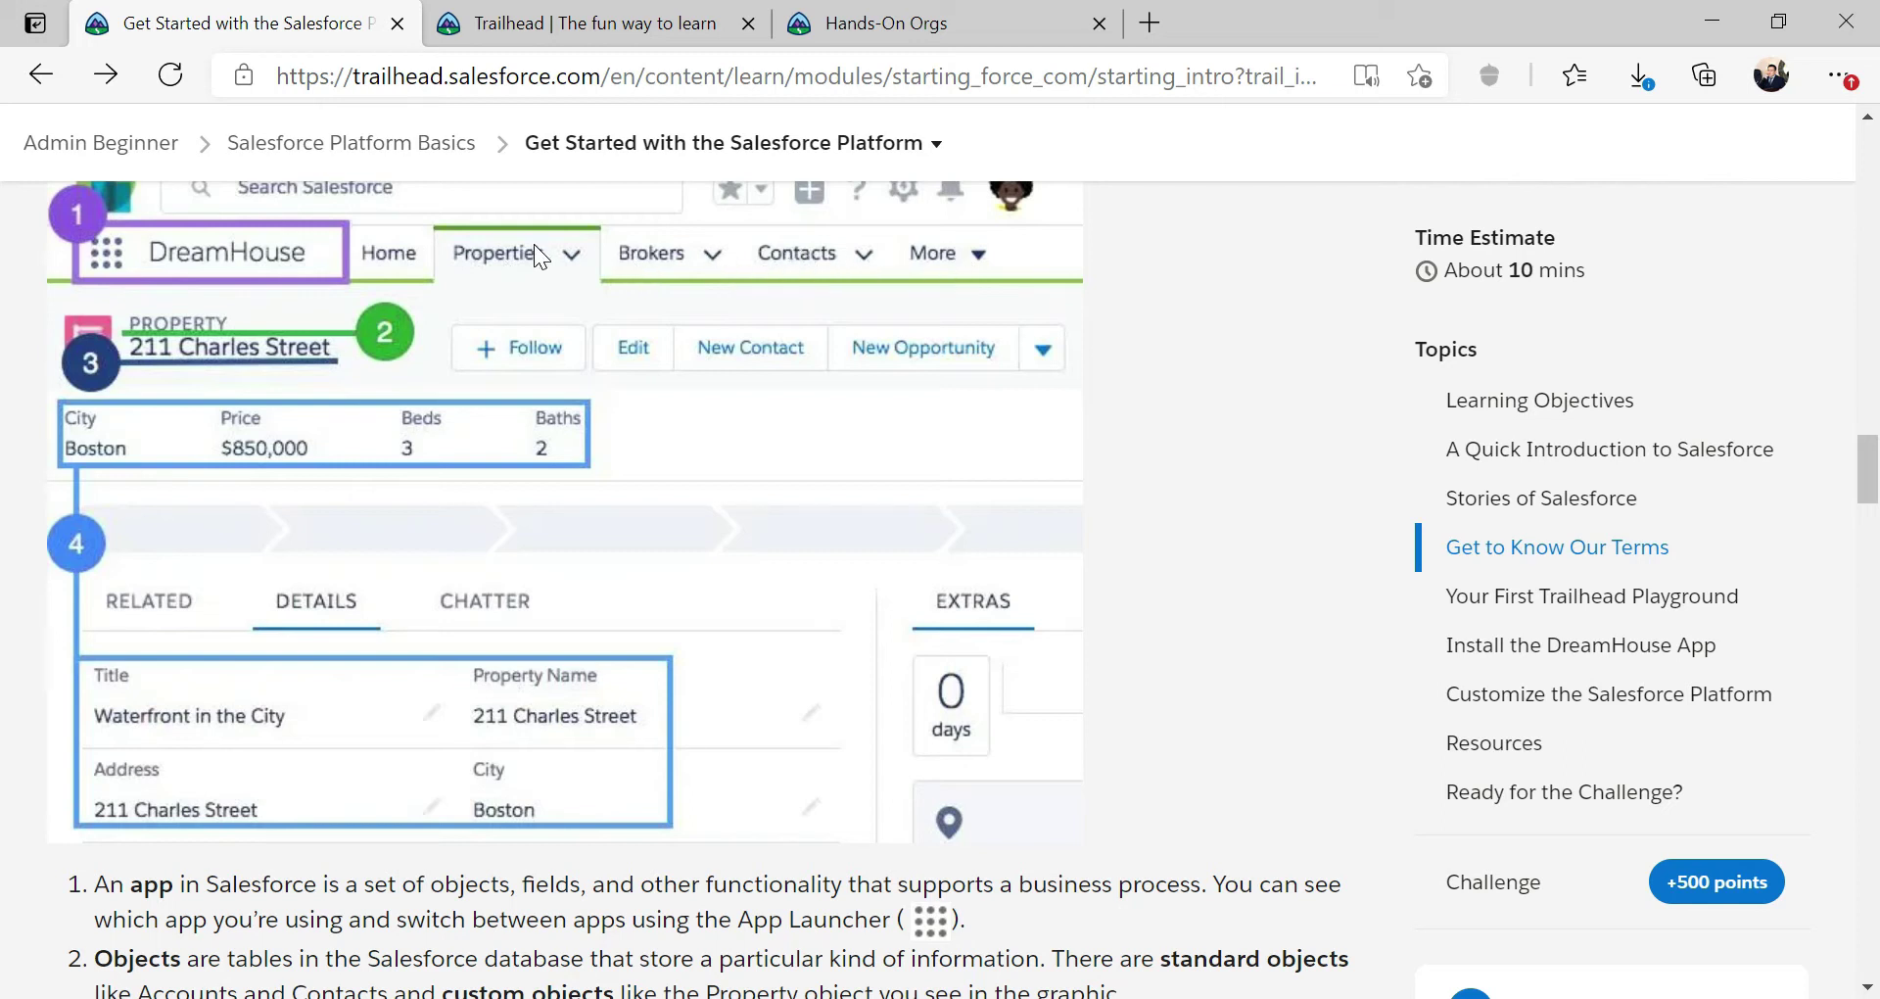
scroll(540, 257, "down", 1)
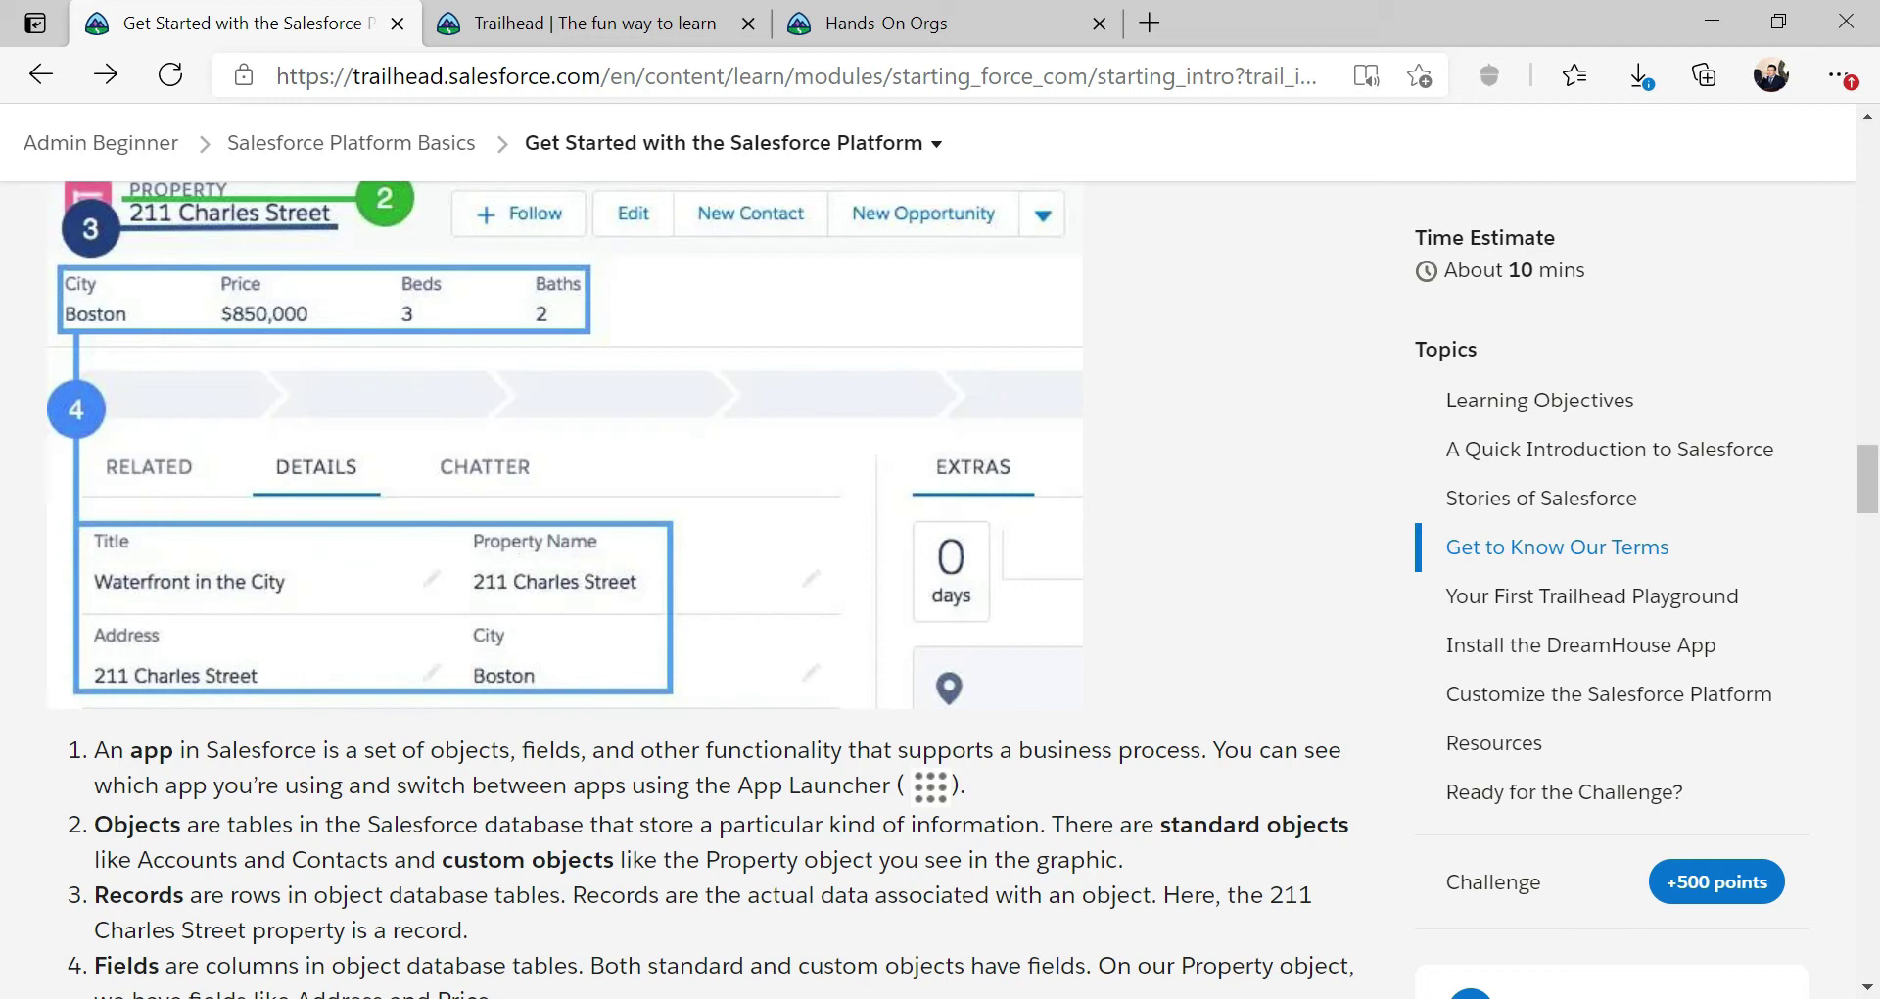
scroll(820, 828, "up", 1)
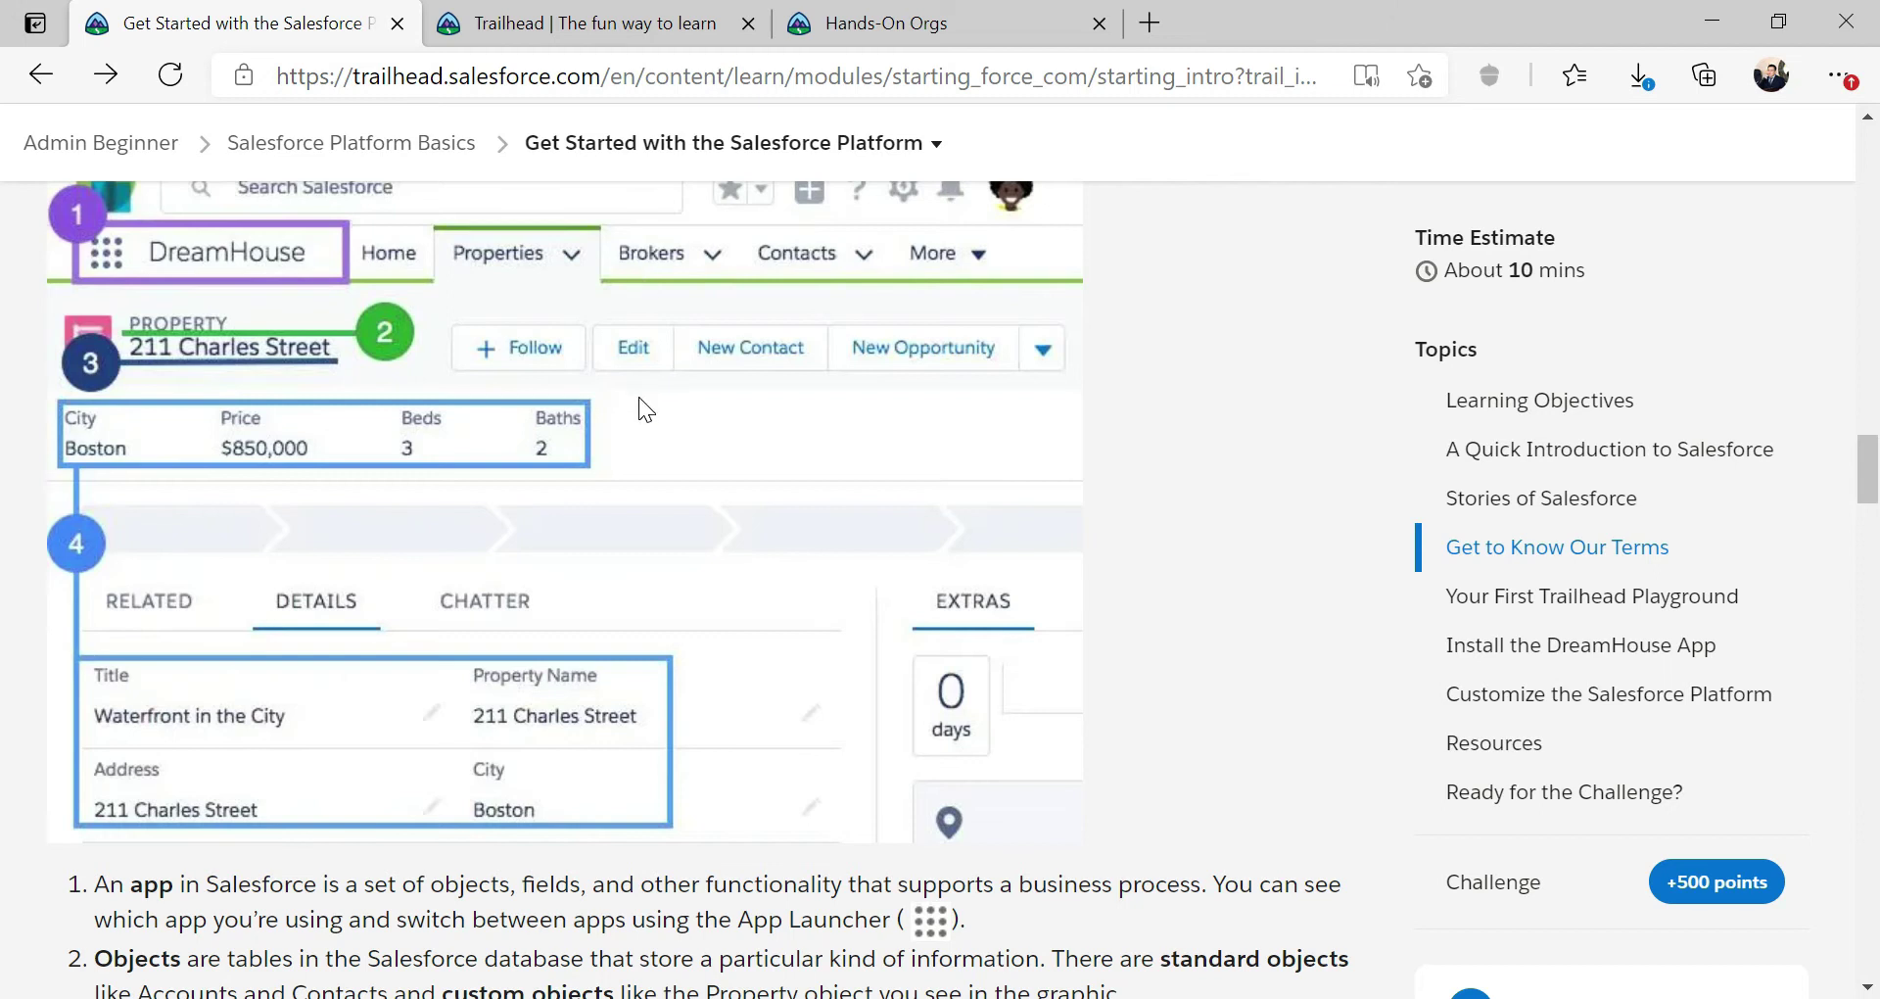
scroll(639, 397, "up", 1)
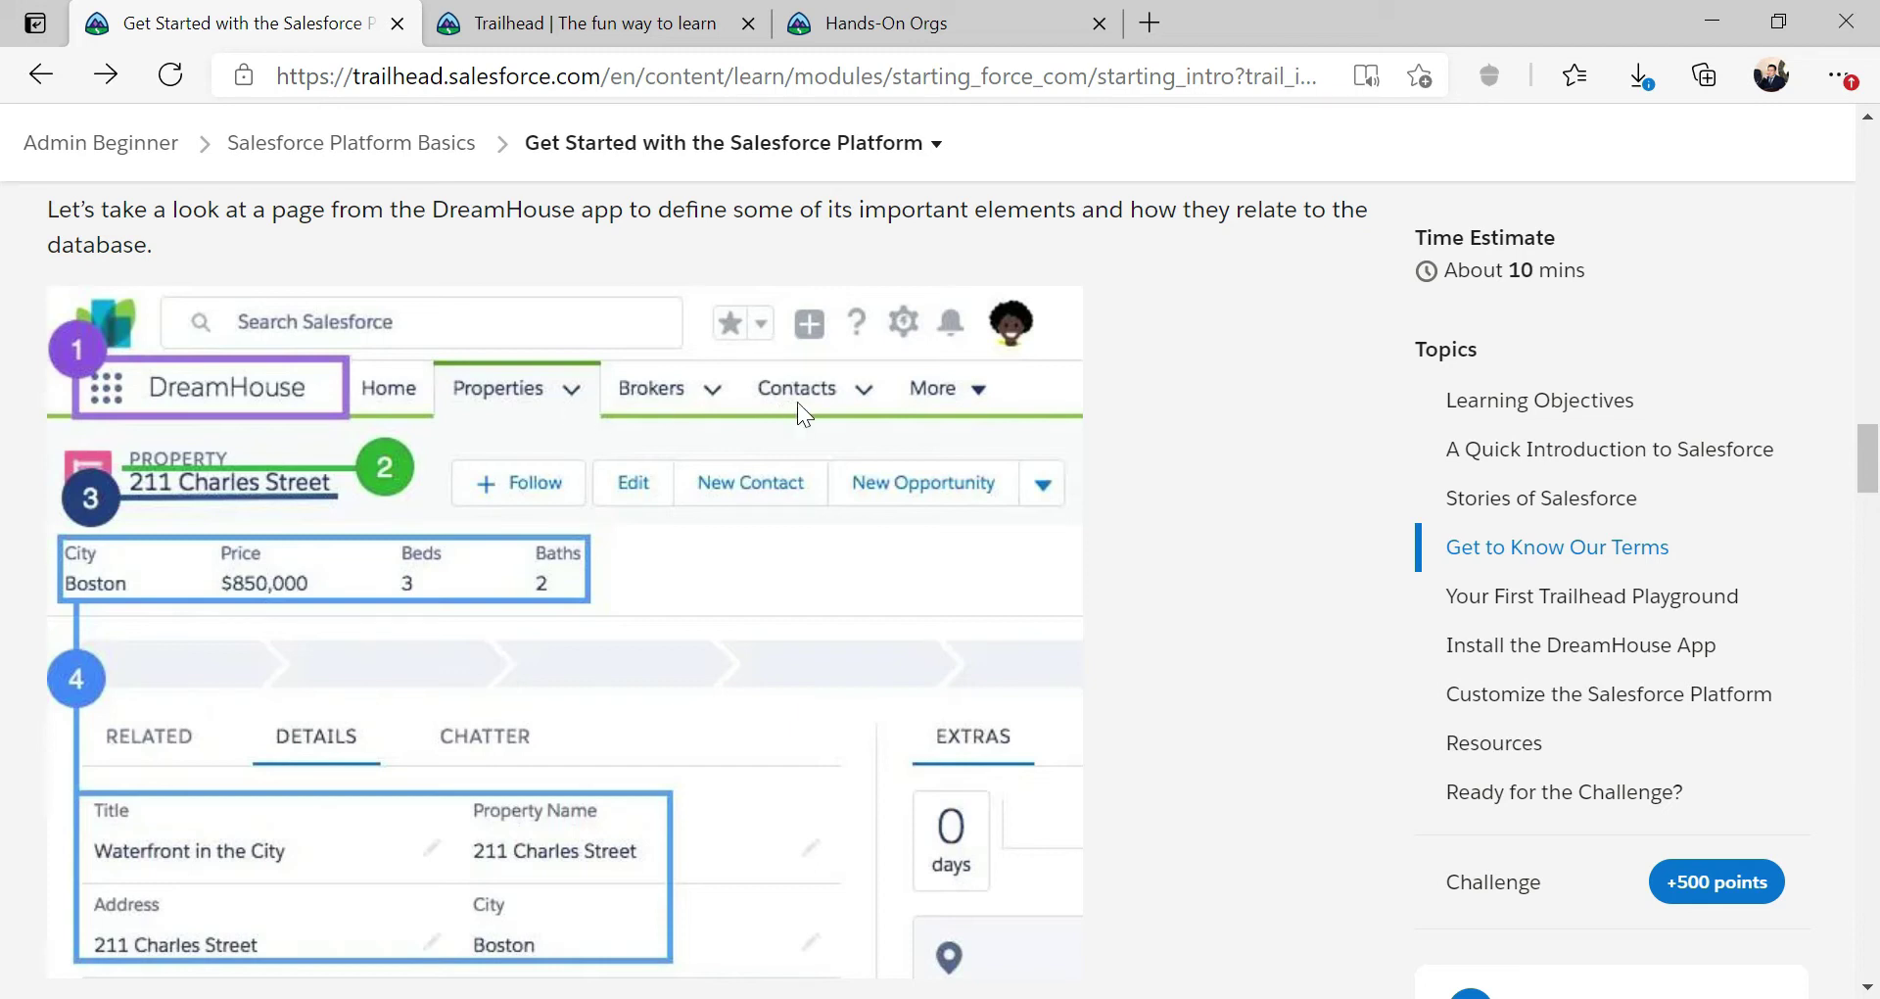
scroll(797, 403, "down", 2)
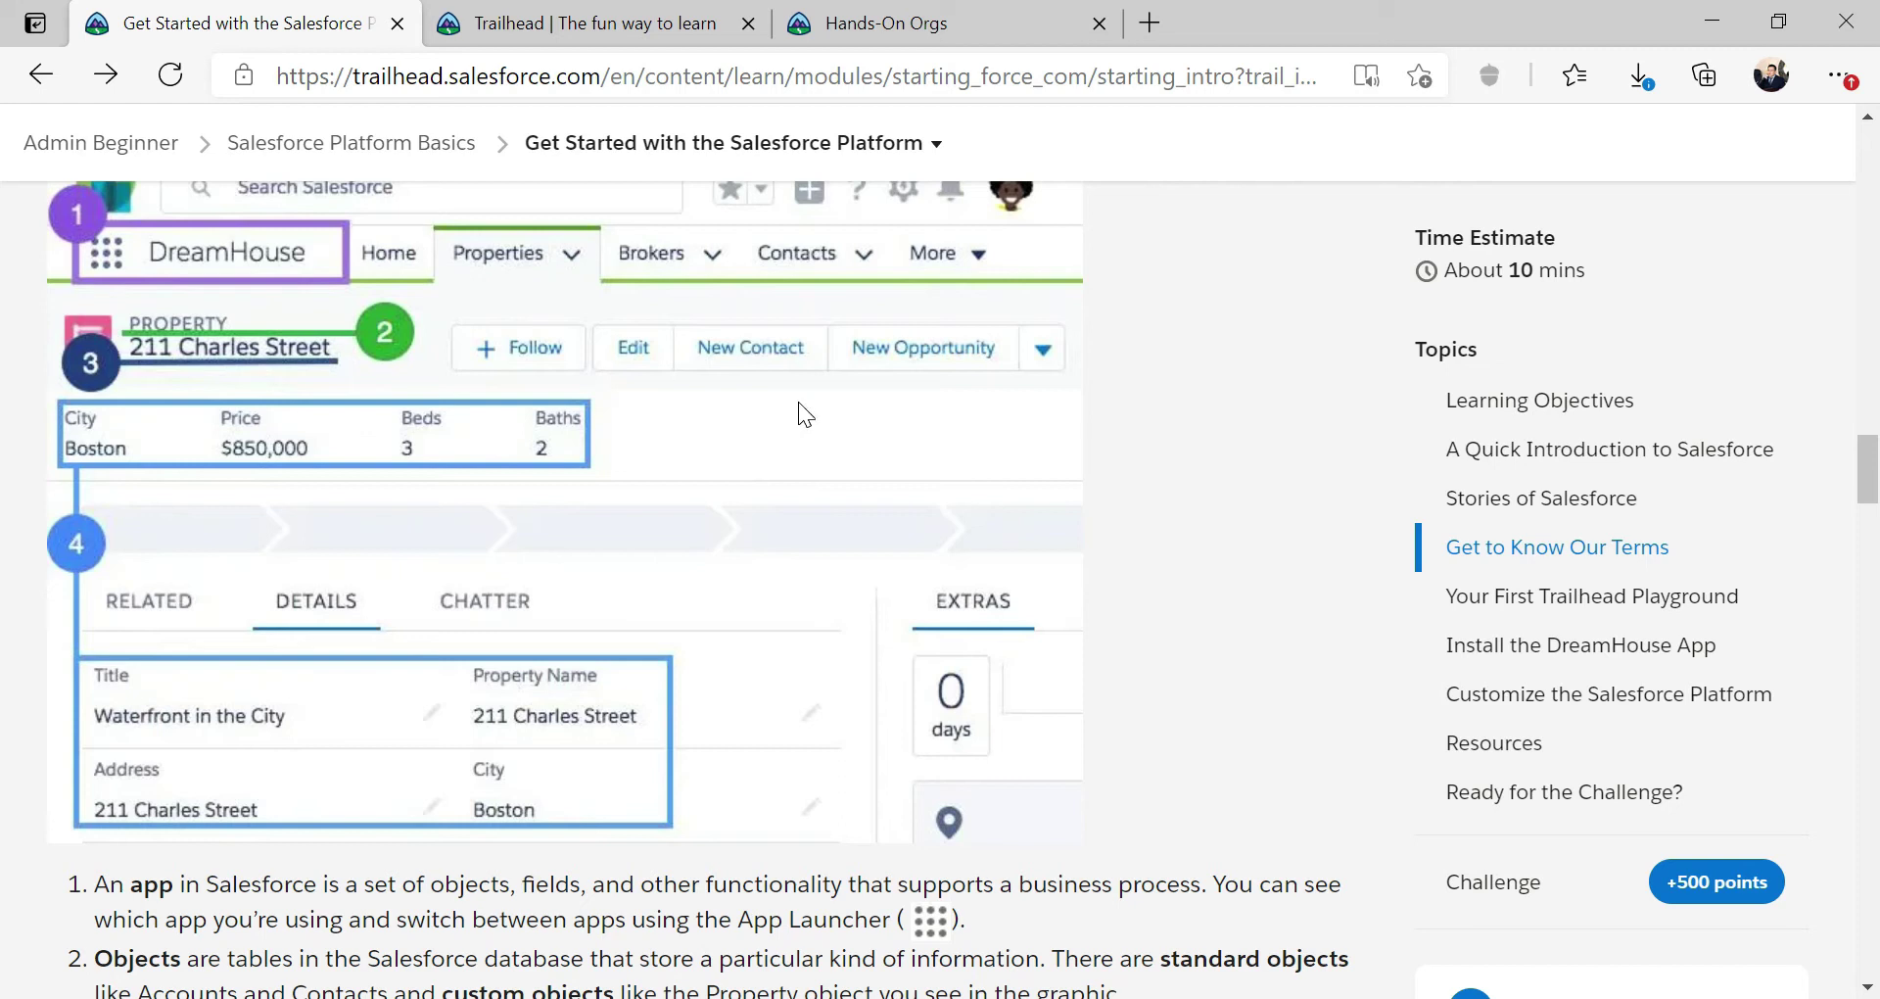
Step: Read the definitions of app, objects, records, fields and org, comparing them with the numbered elements in the DreamHouse image
scroll(825, 454, "down", 4)
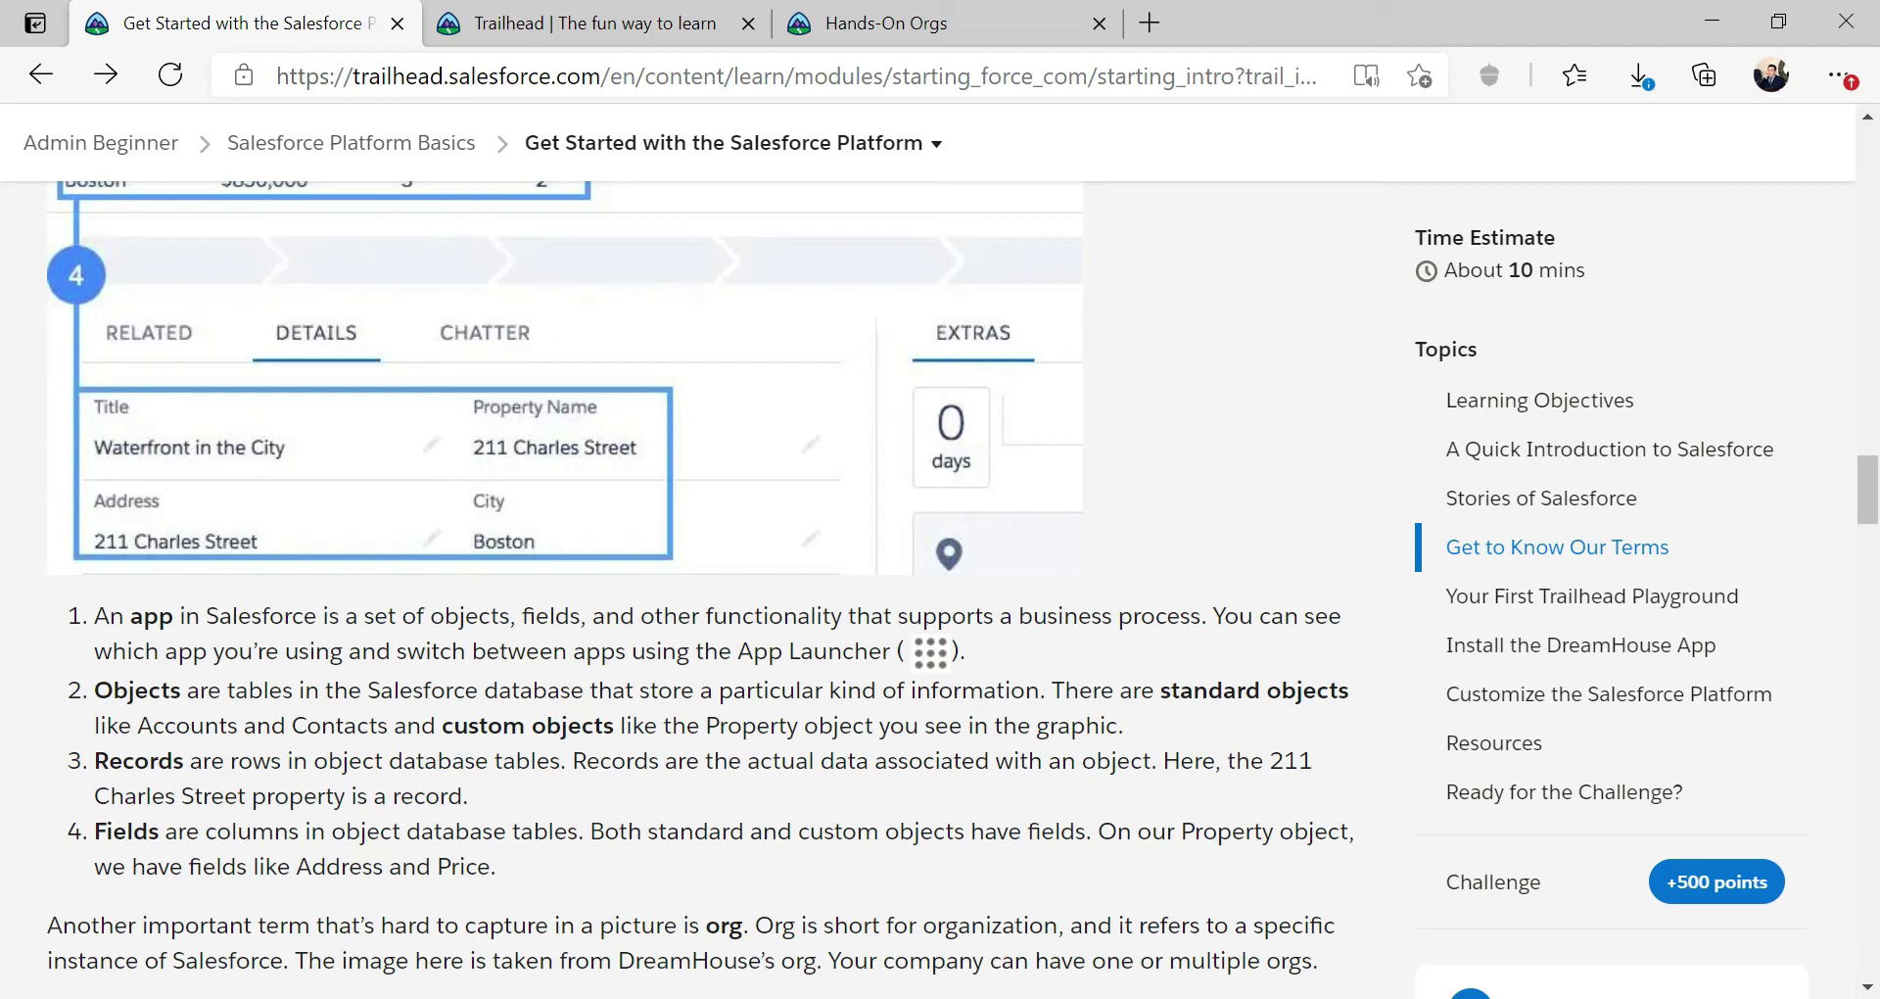
scroll(128, 774, "up", 4)
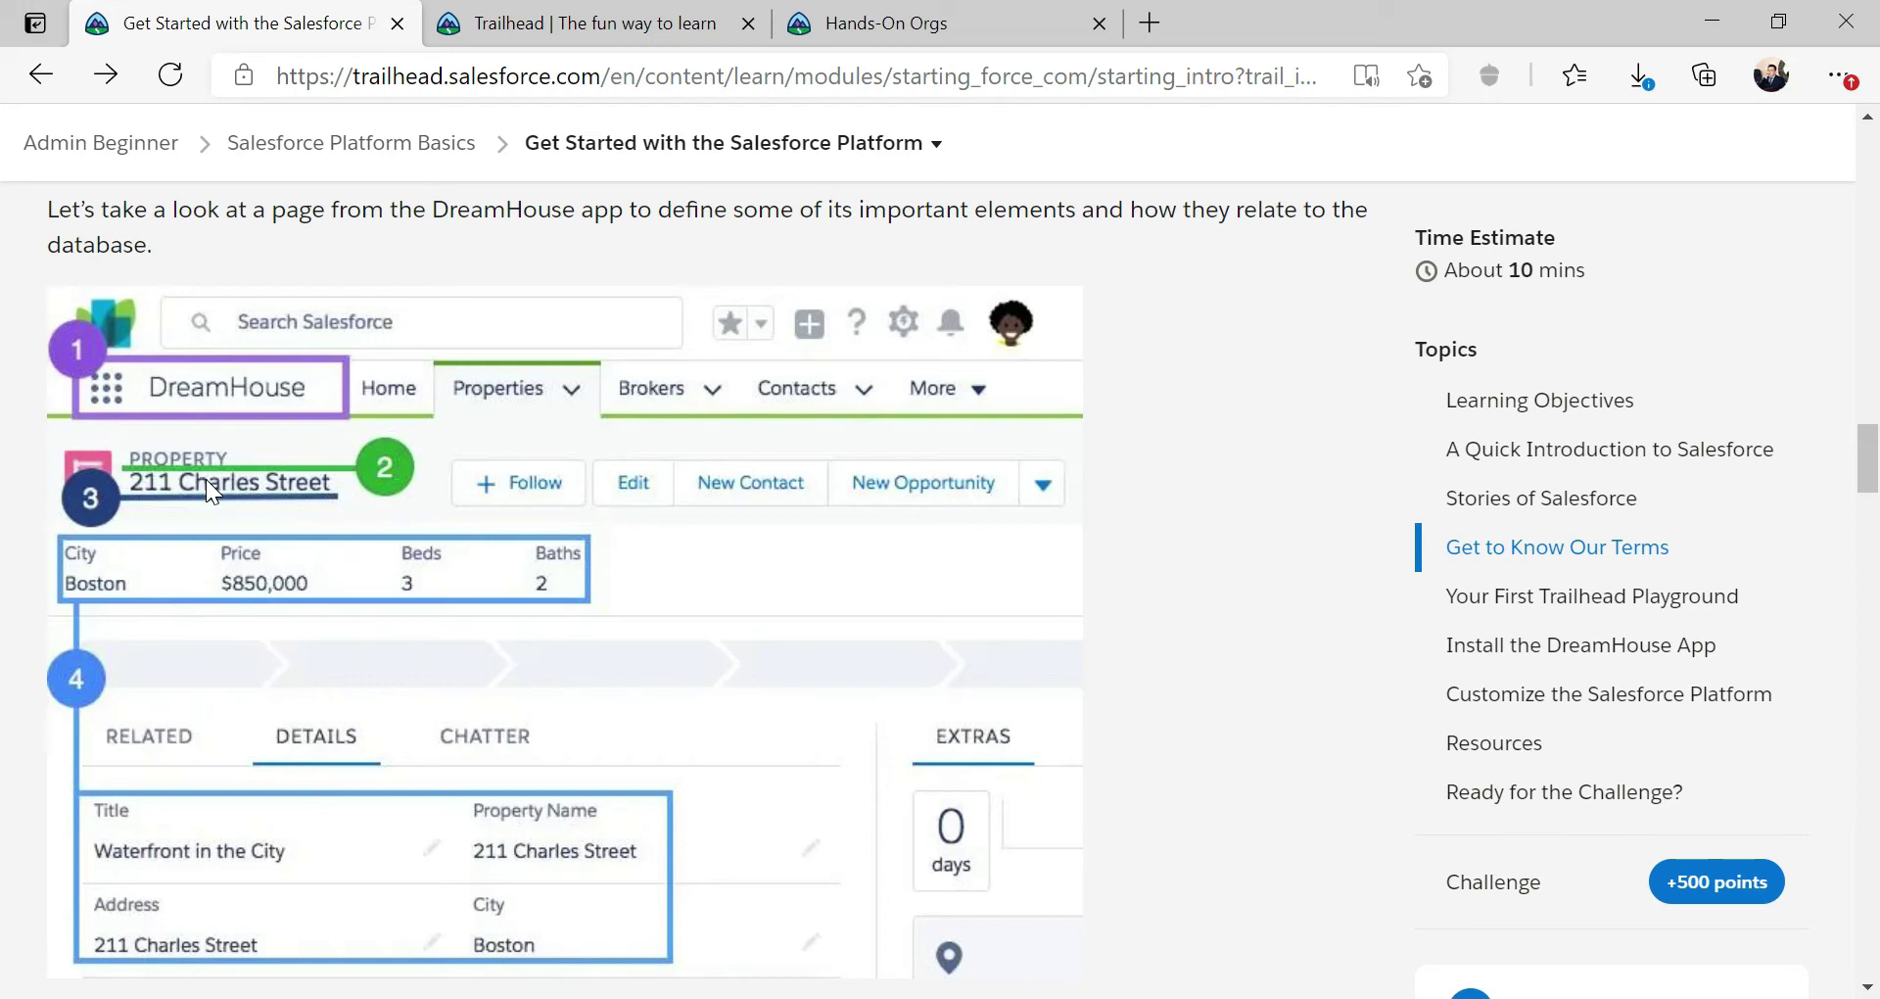
scroll(200, 522, "down", 1)
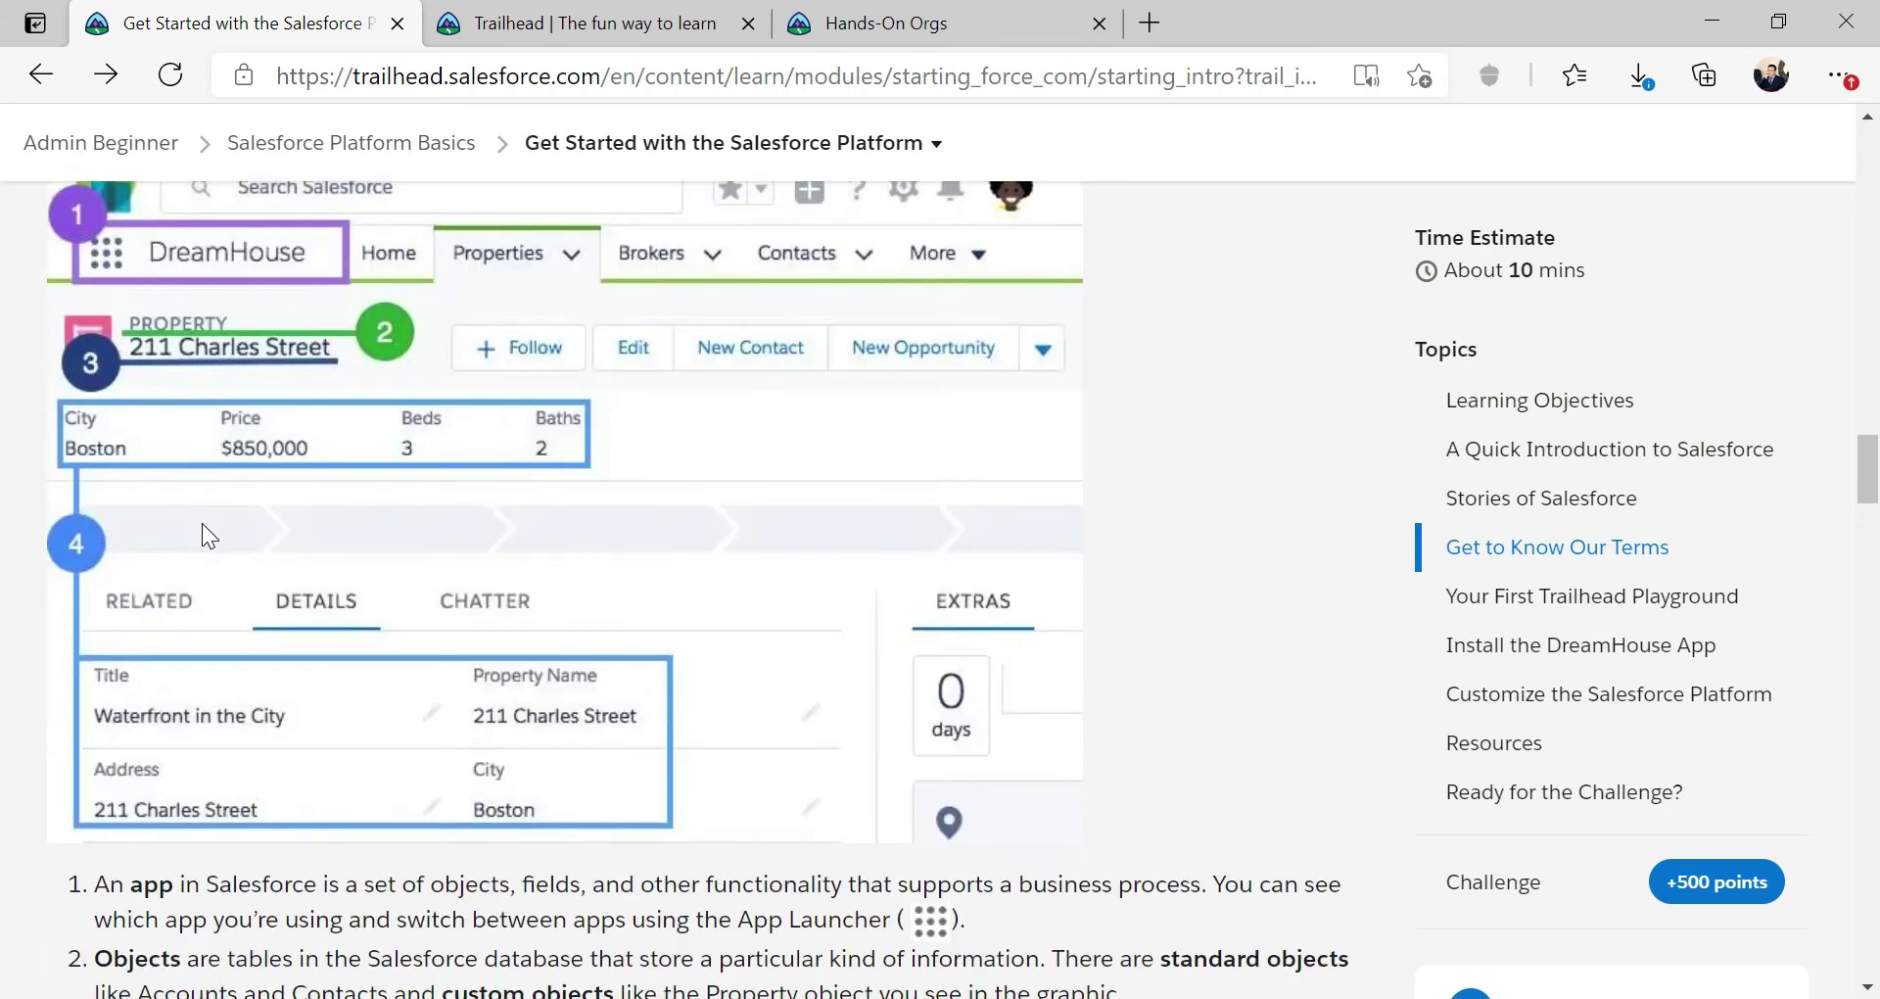
scroll(201, 524, "down", 2)
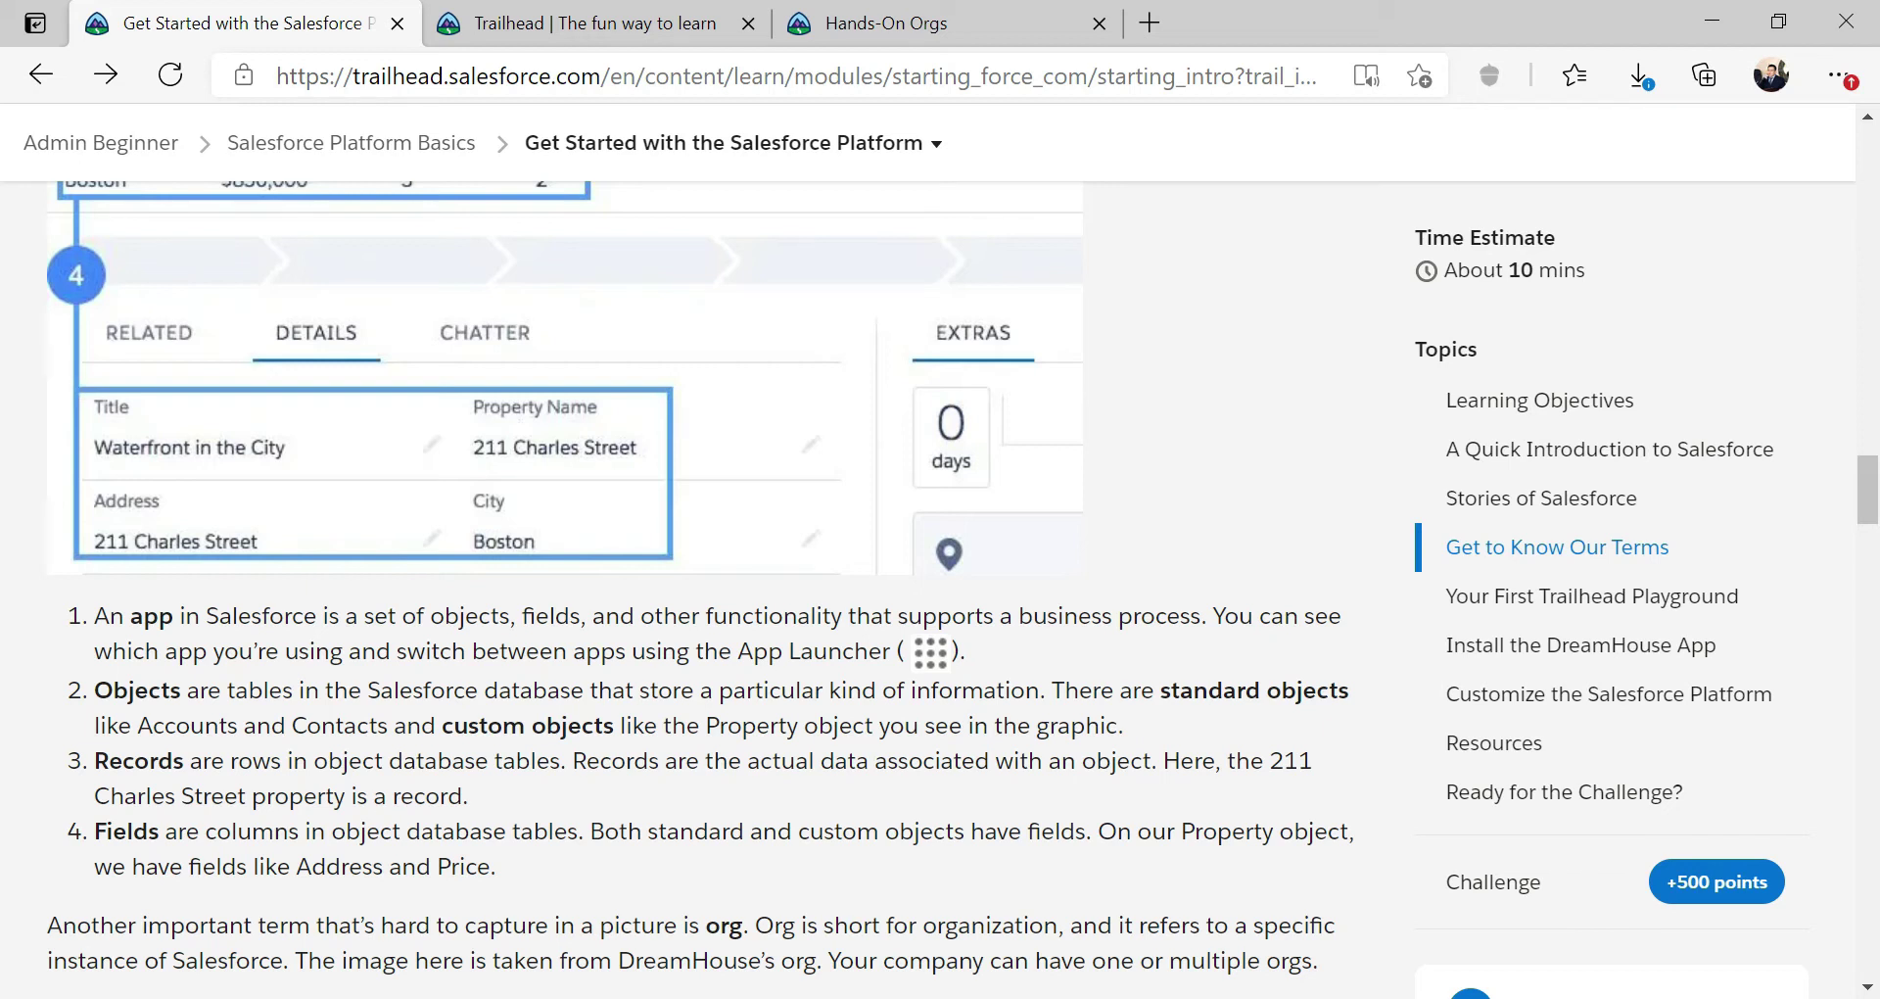
scroll(271, 798, "up", 3)
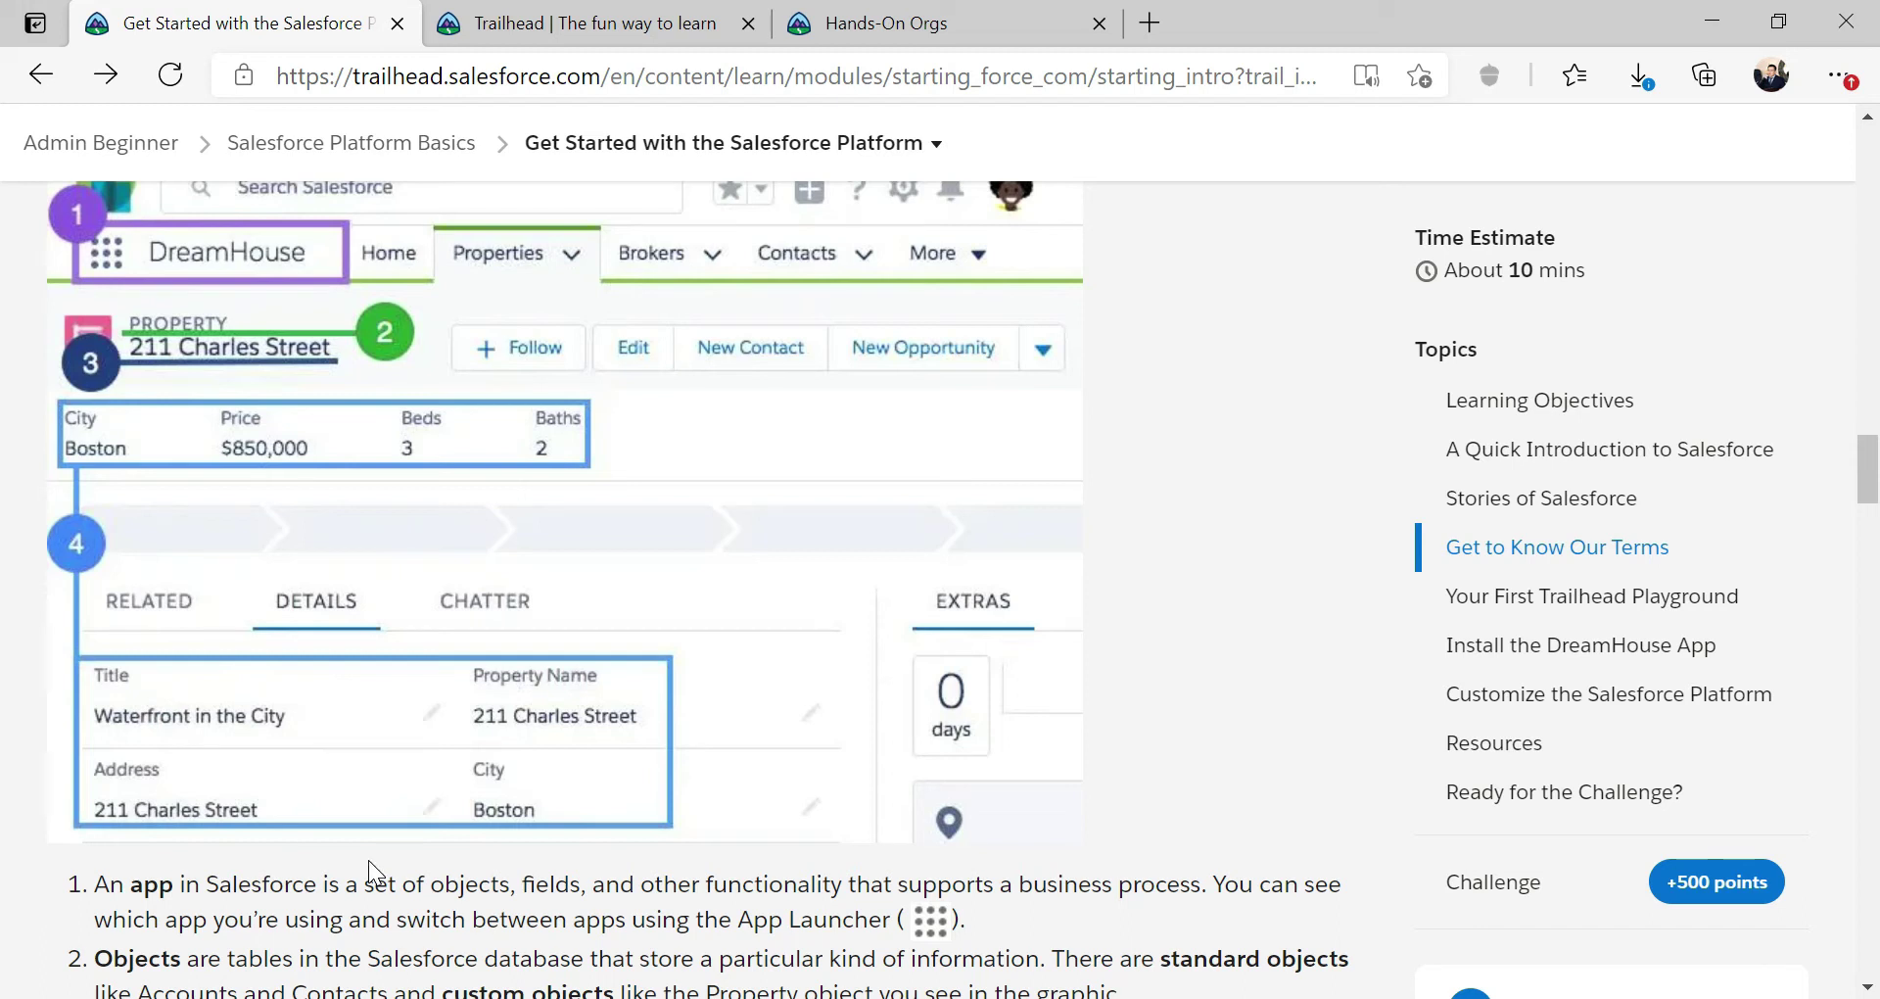
scroll(368, 860, "down", 5)
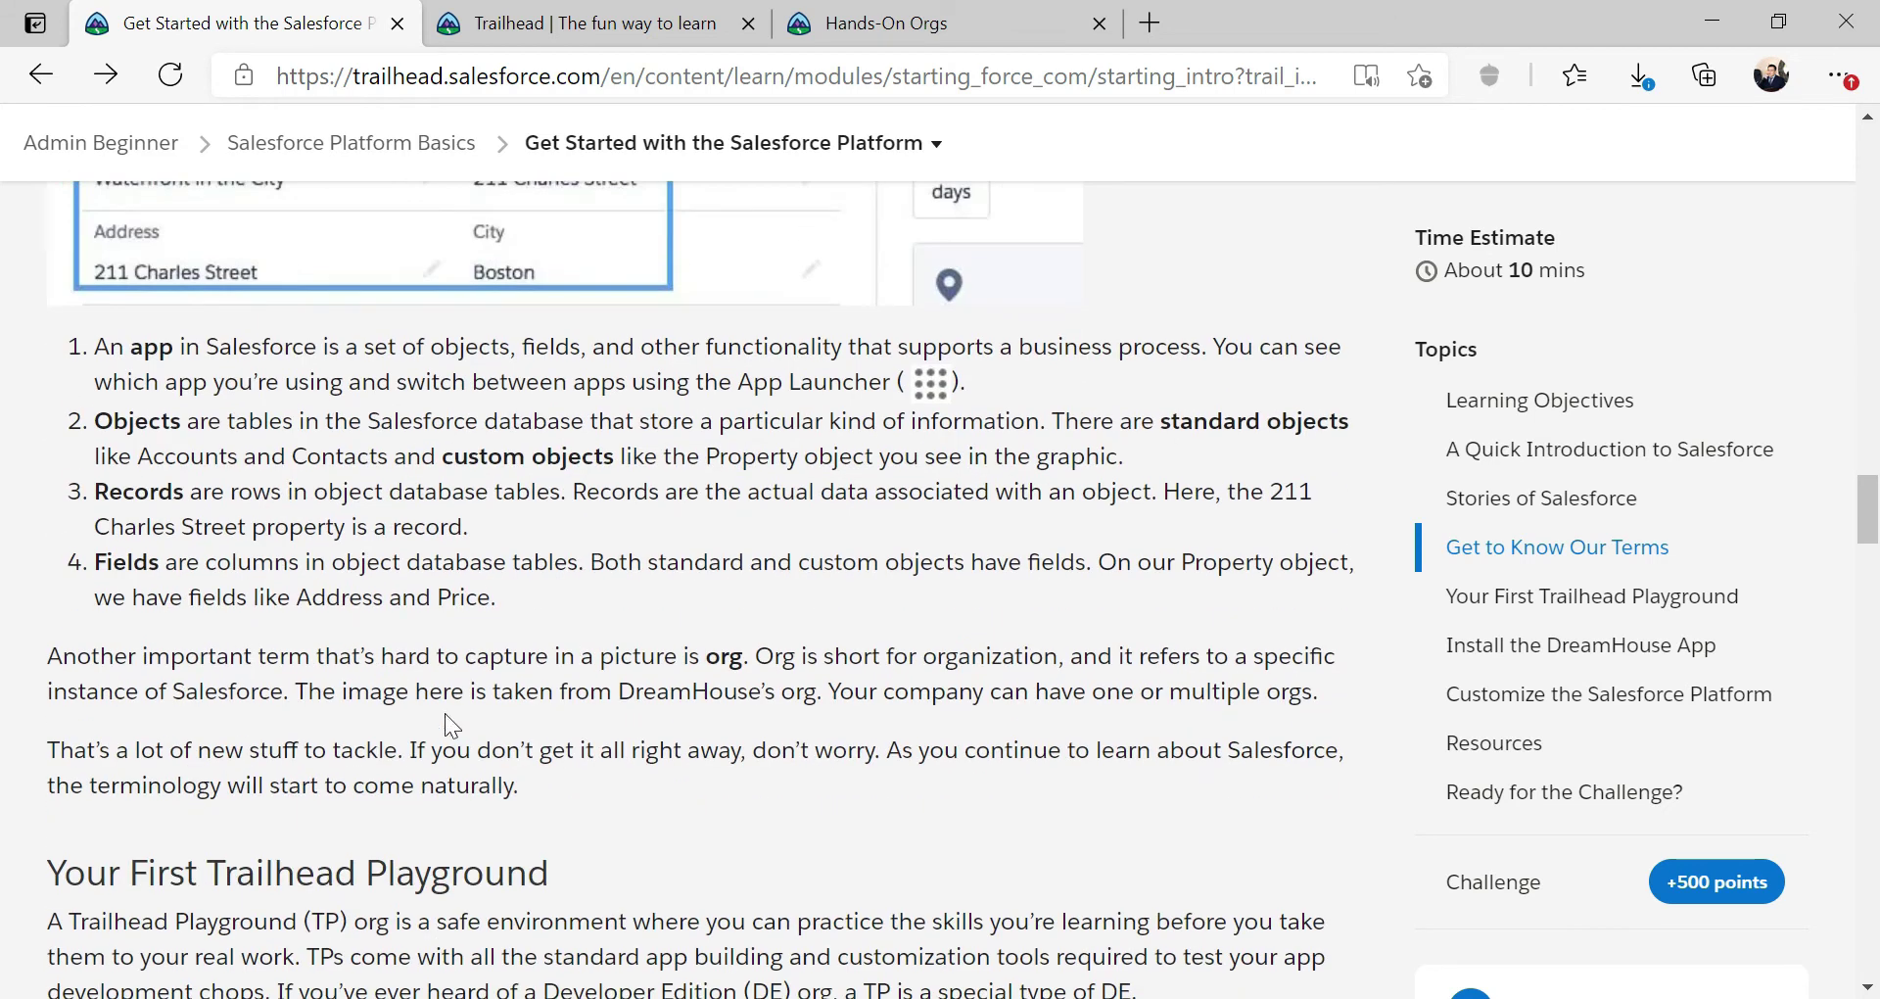
scroll(447, 716, "down", 1)
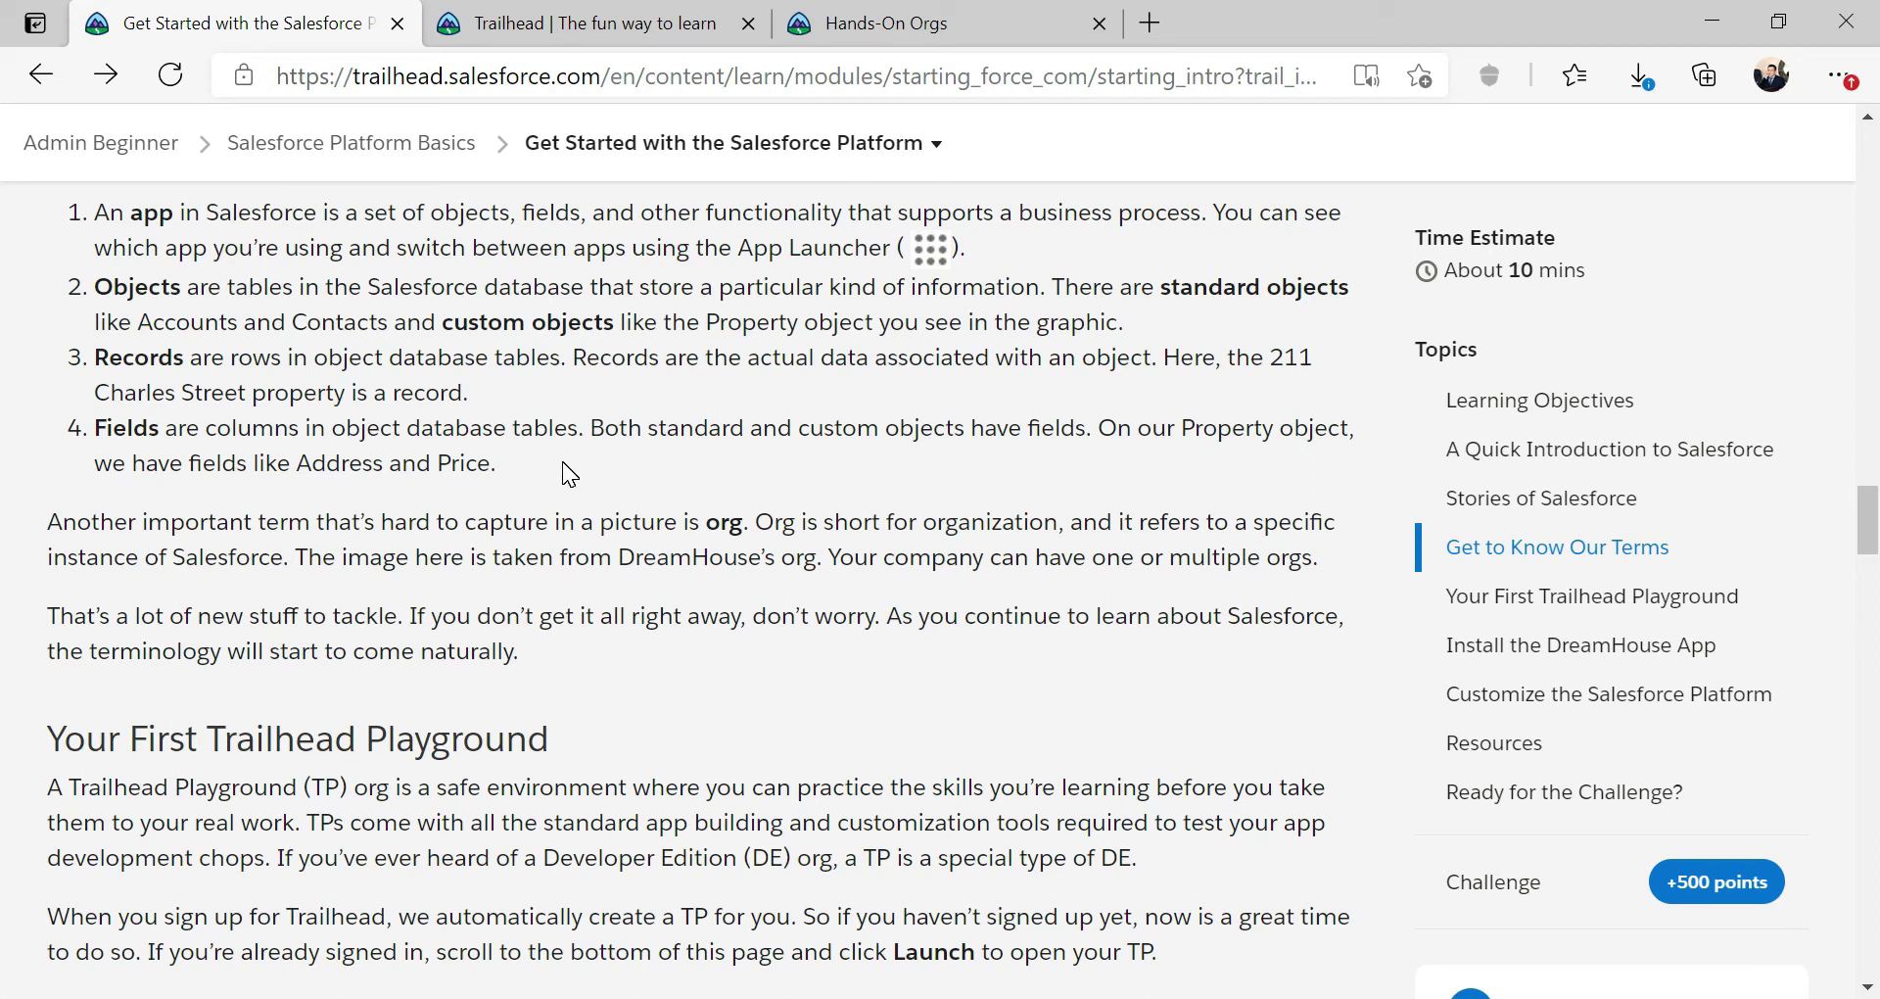
scroll(563, 463, "down", 2)
scroll(563, 463, "up", 5)
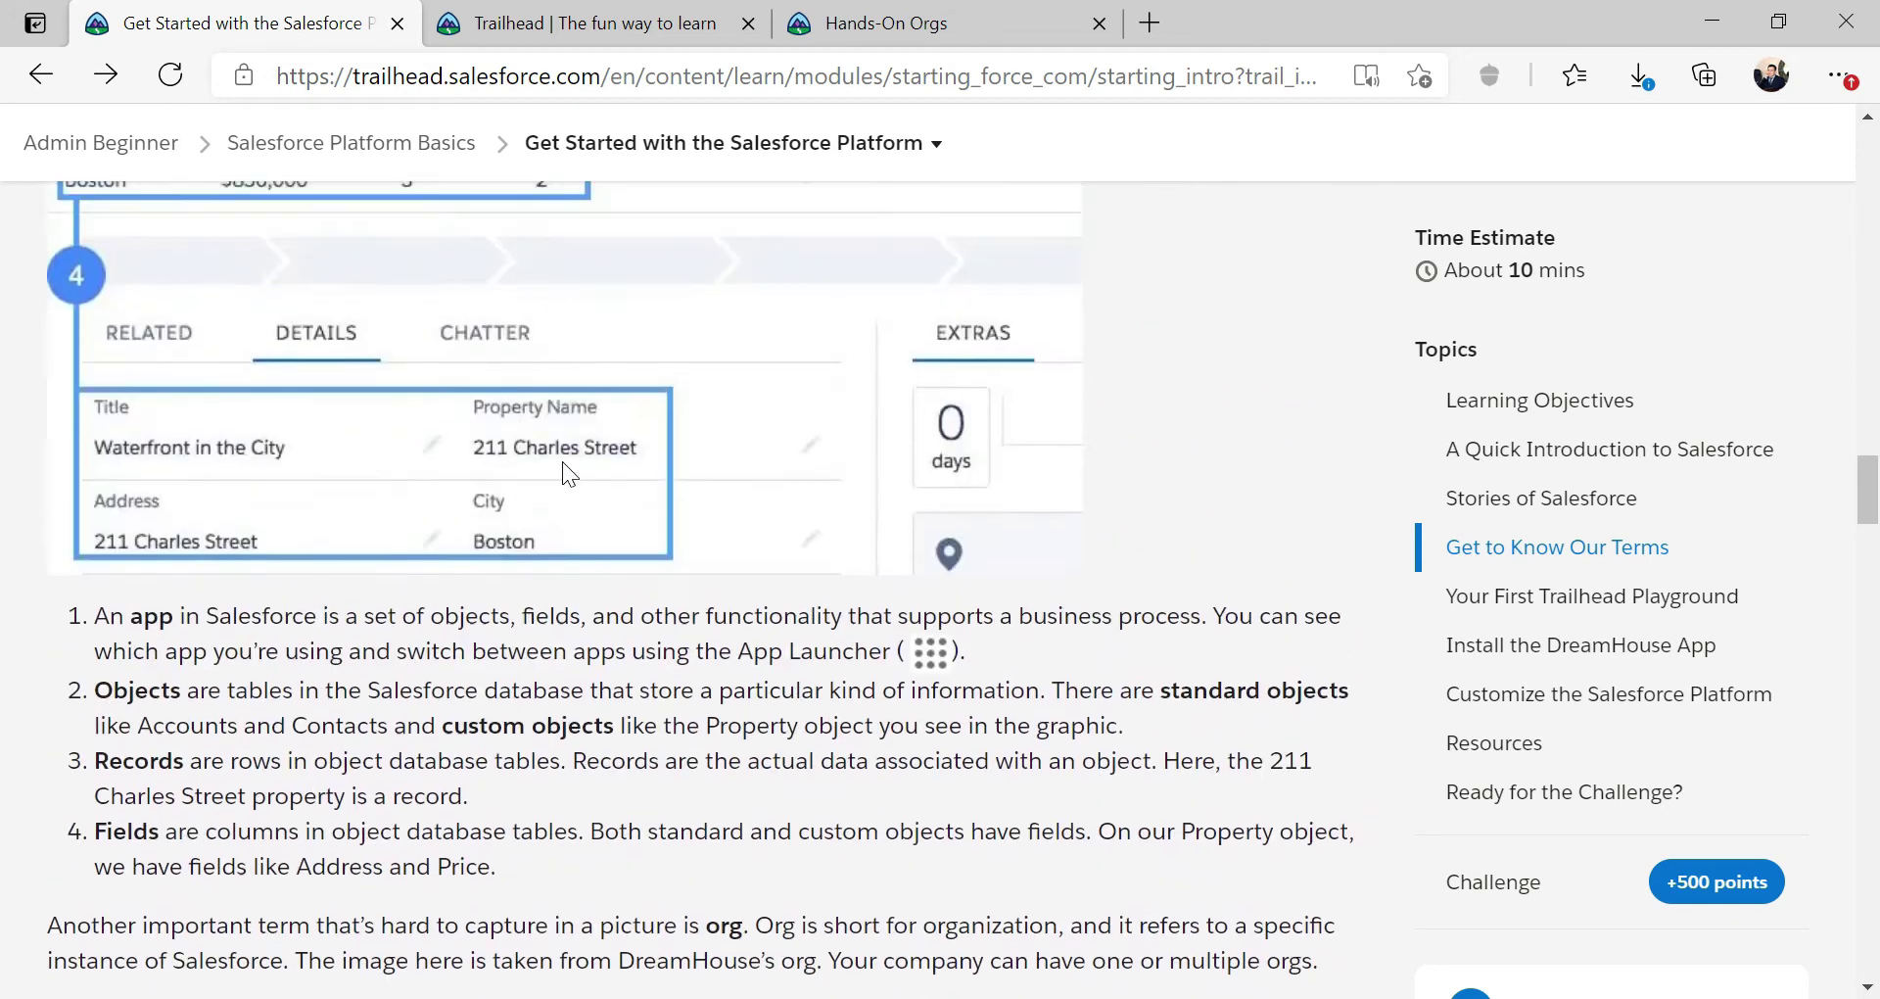
scroll(562, 461, "up", 5)
scroll(560, 429, "down", 3)
scroll(565, 443, "down", 3)
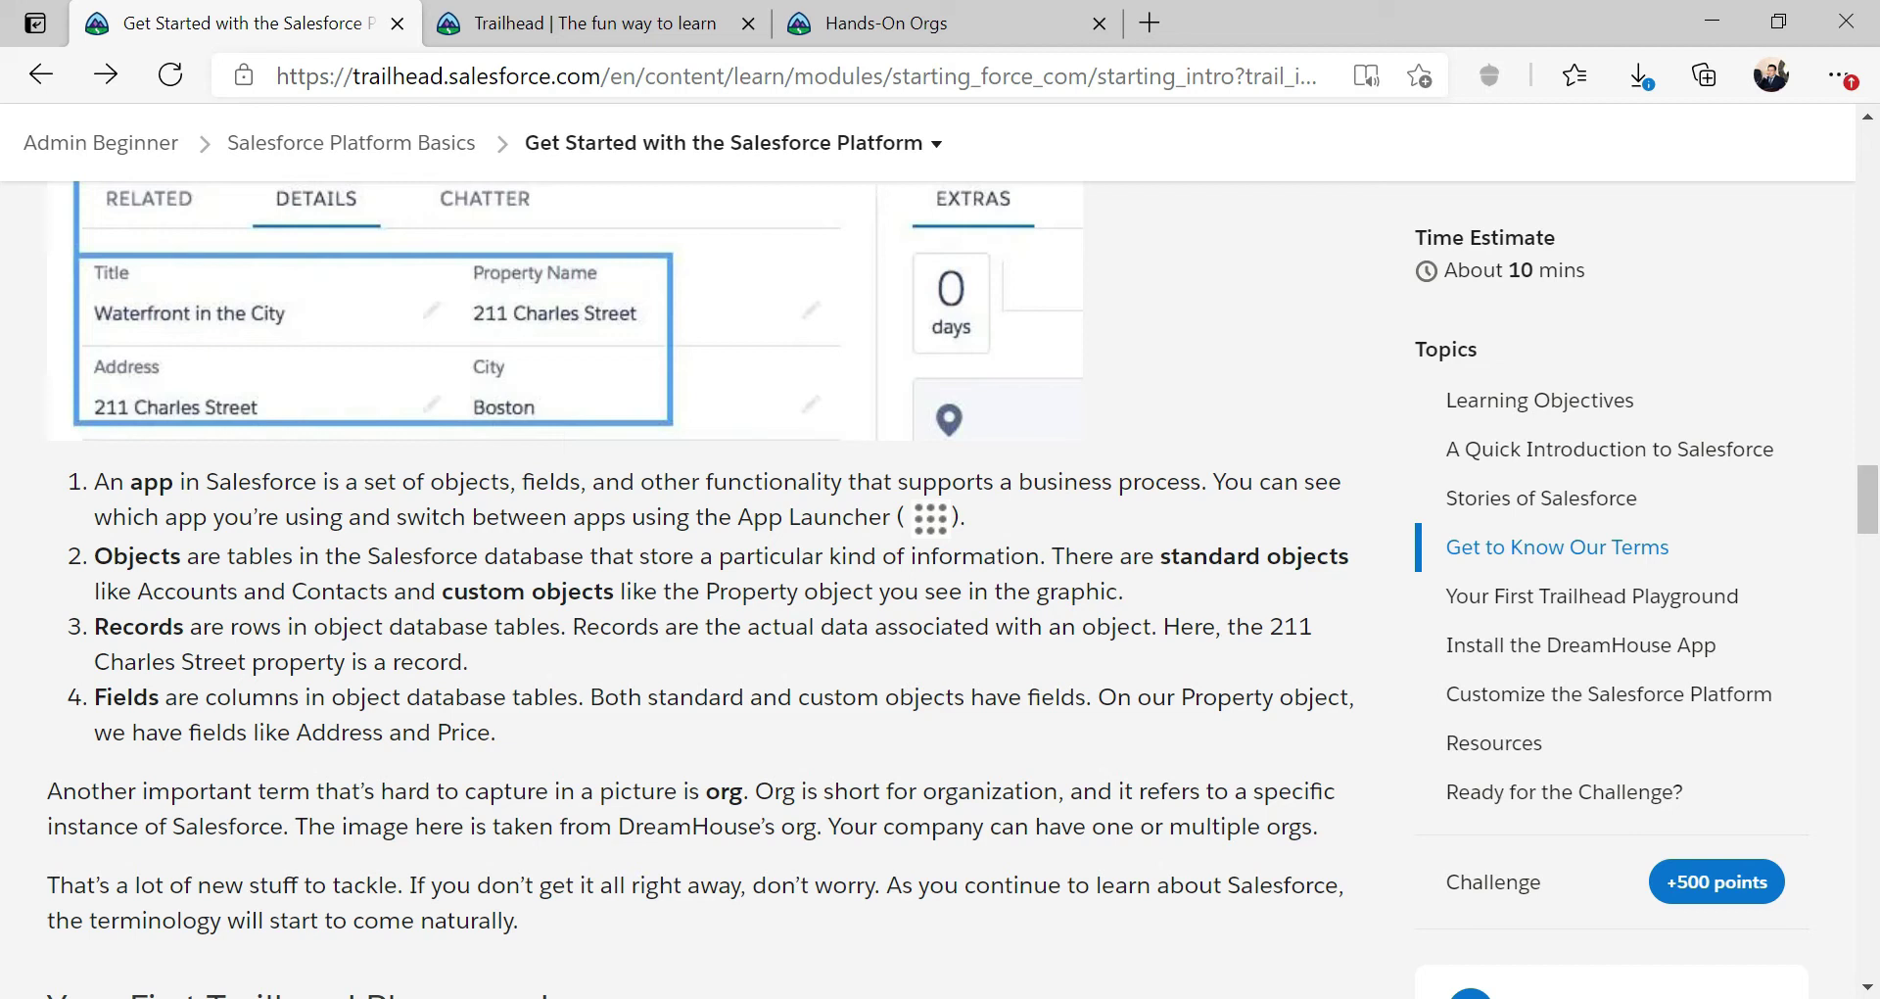
scroll(1113, 737, "down", 1)
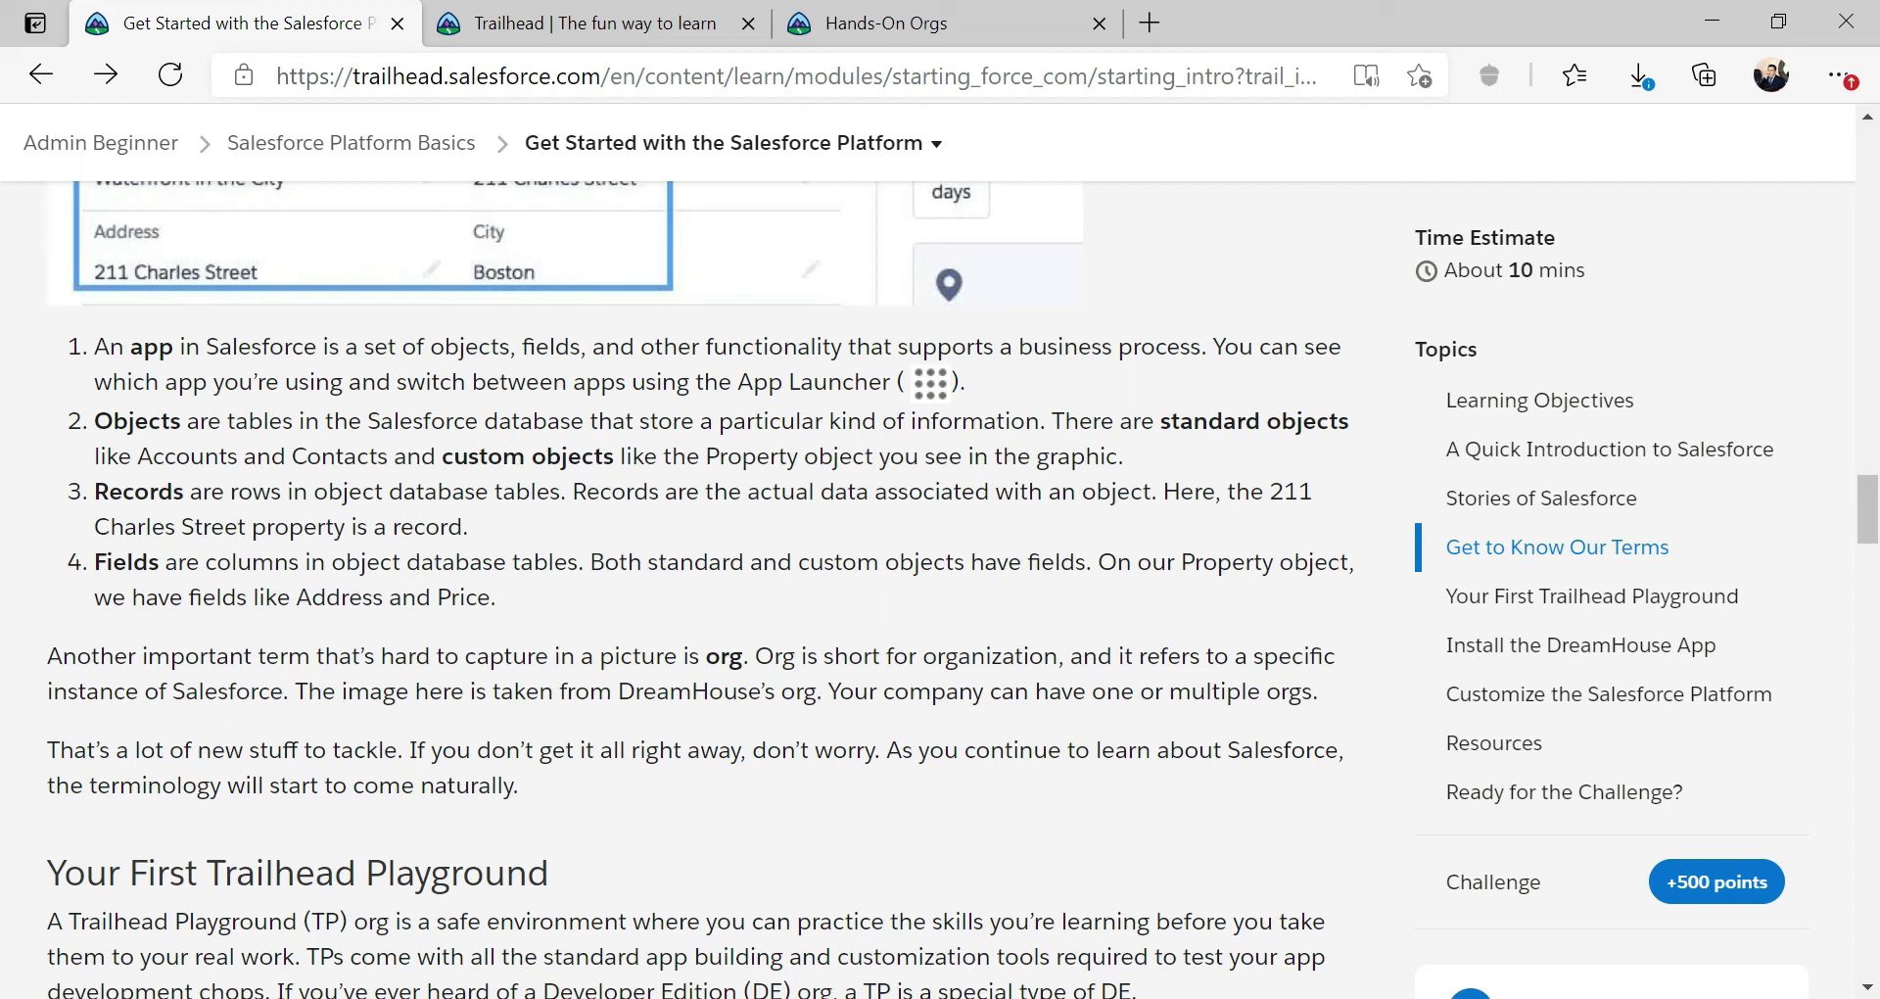
Step: Read the Your First Trailhead Playground and Install the DreamHouse App sections, including the package installation steps
scroll(746, 548, "down", 4)
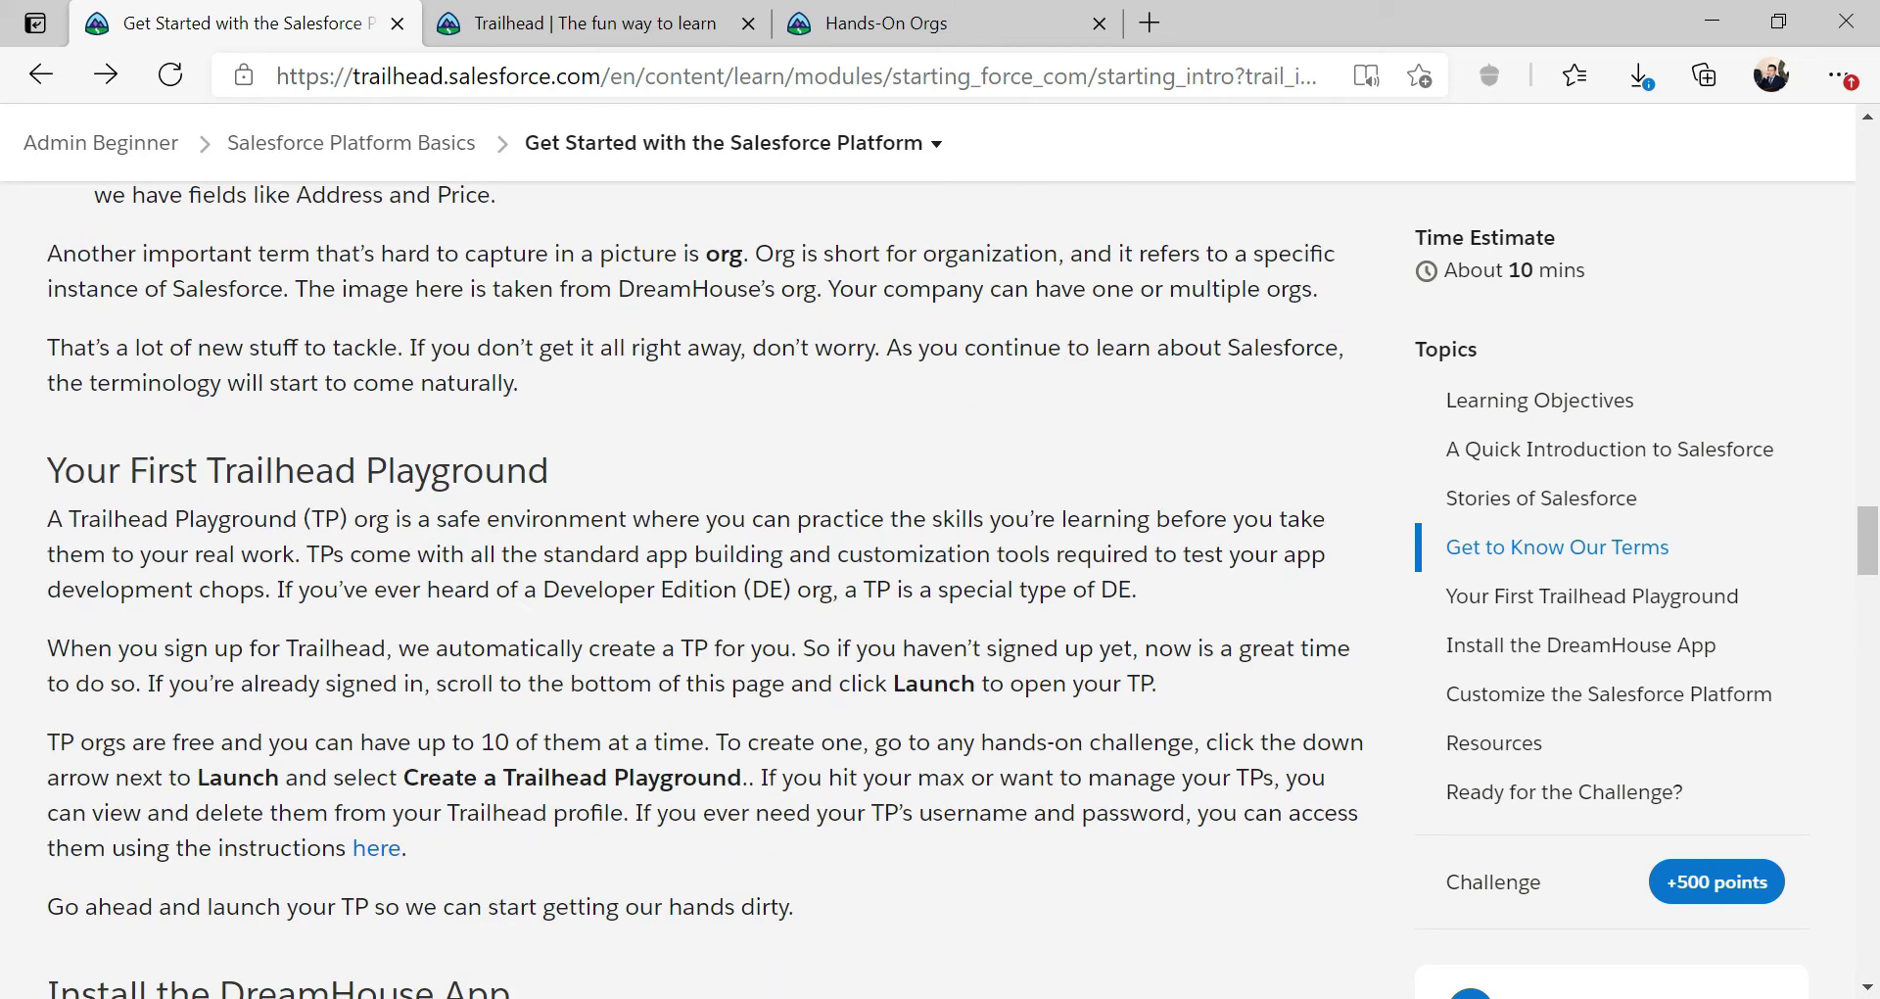
scroll(696, 583, "down", 5)
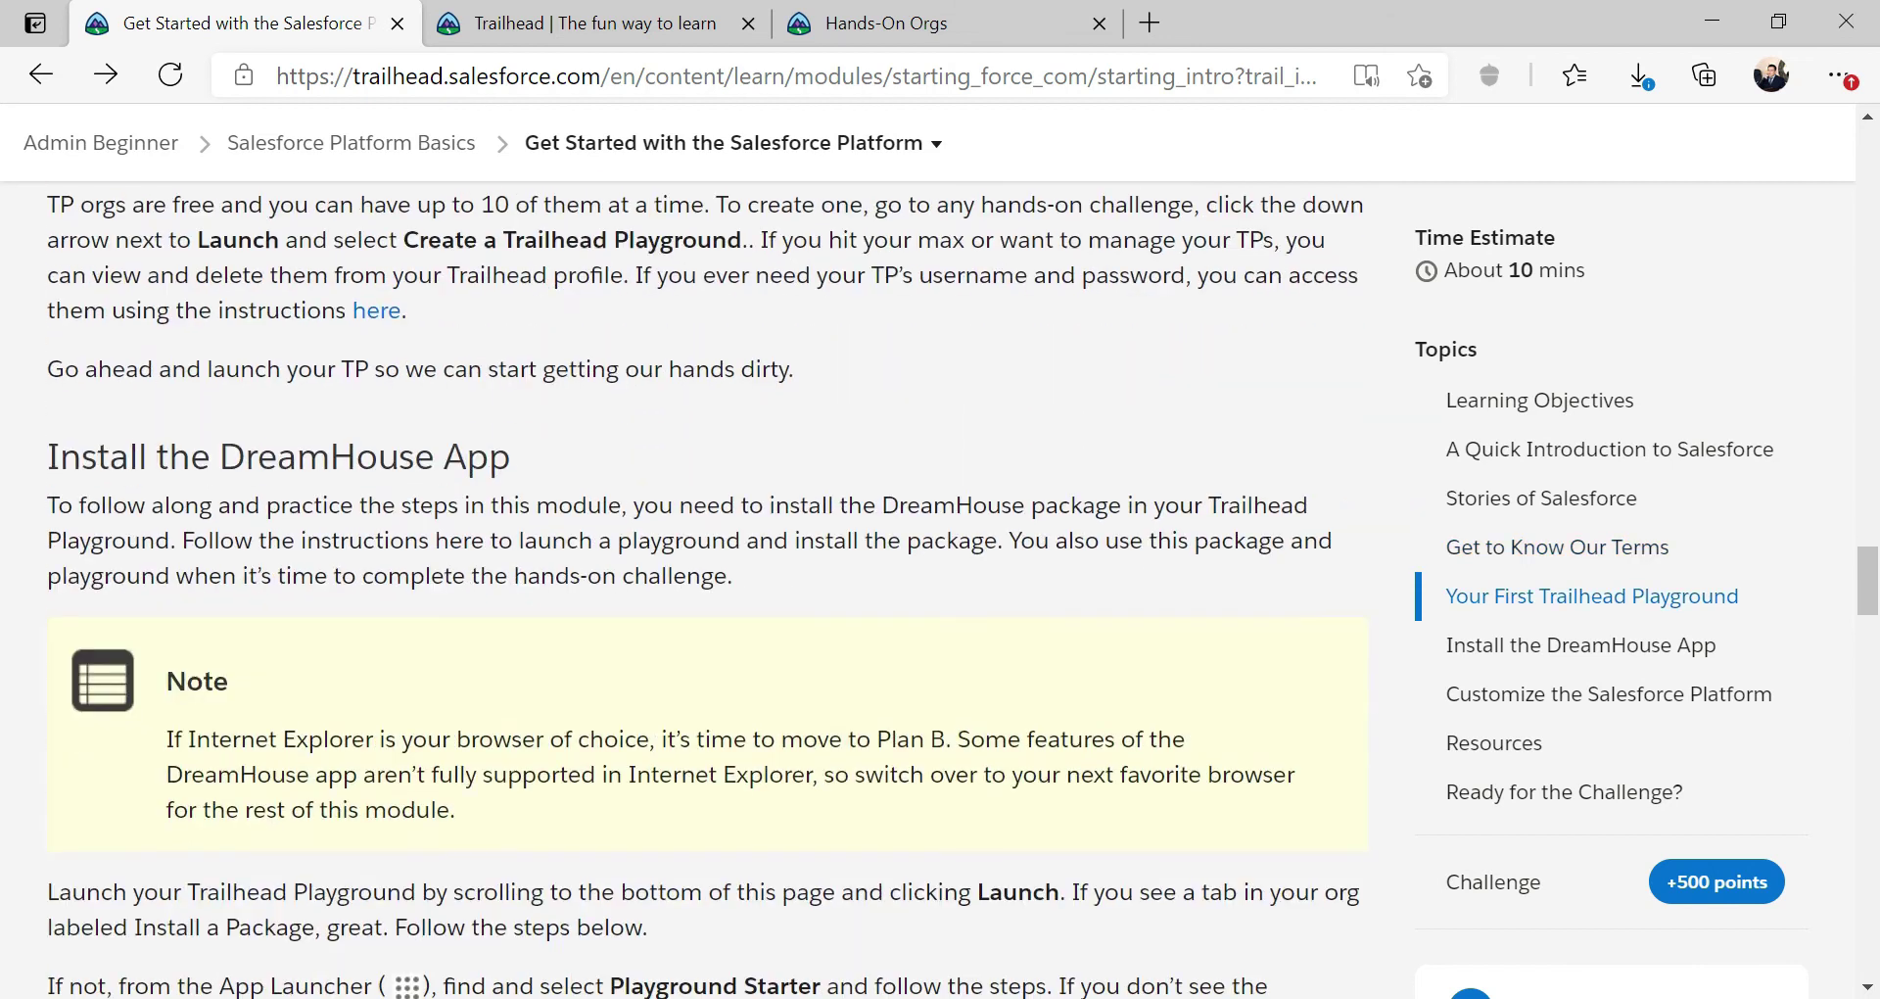
scroll(705, 588, "up", 3)
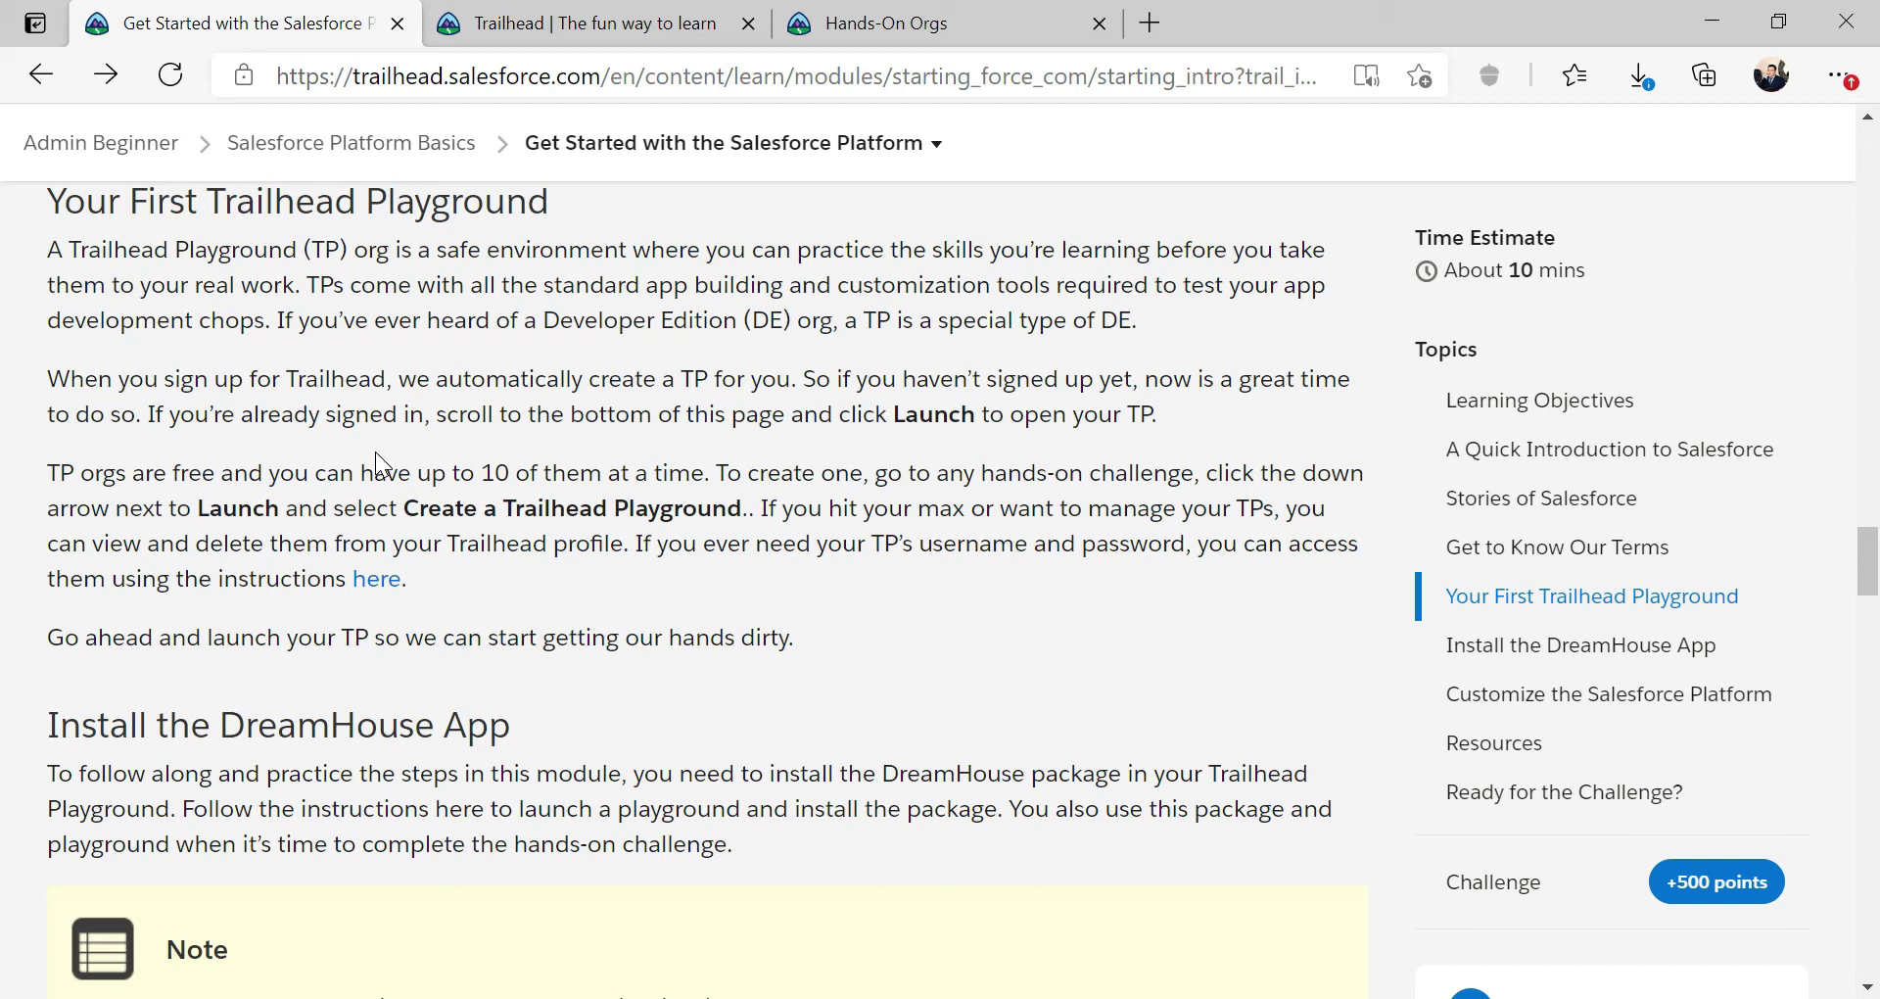
scroll(349, 428, "down", 3)
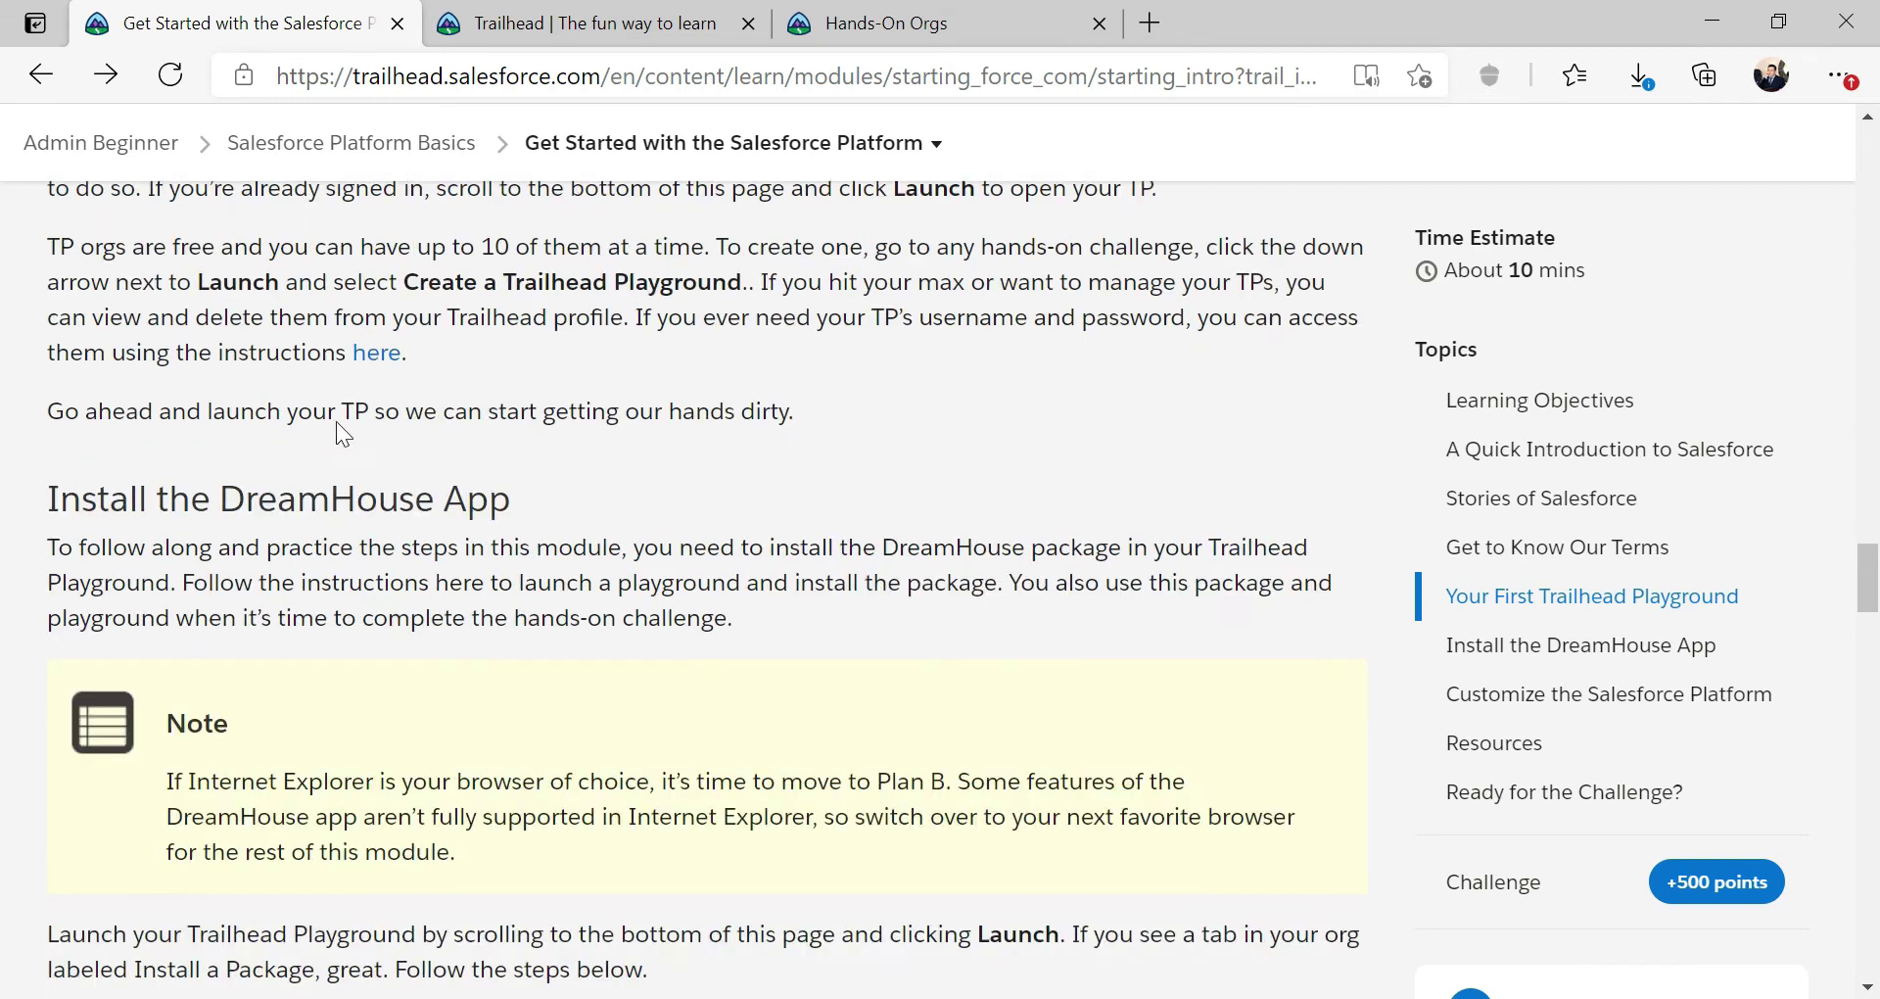
scroll(350, 428, "down", 12)
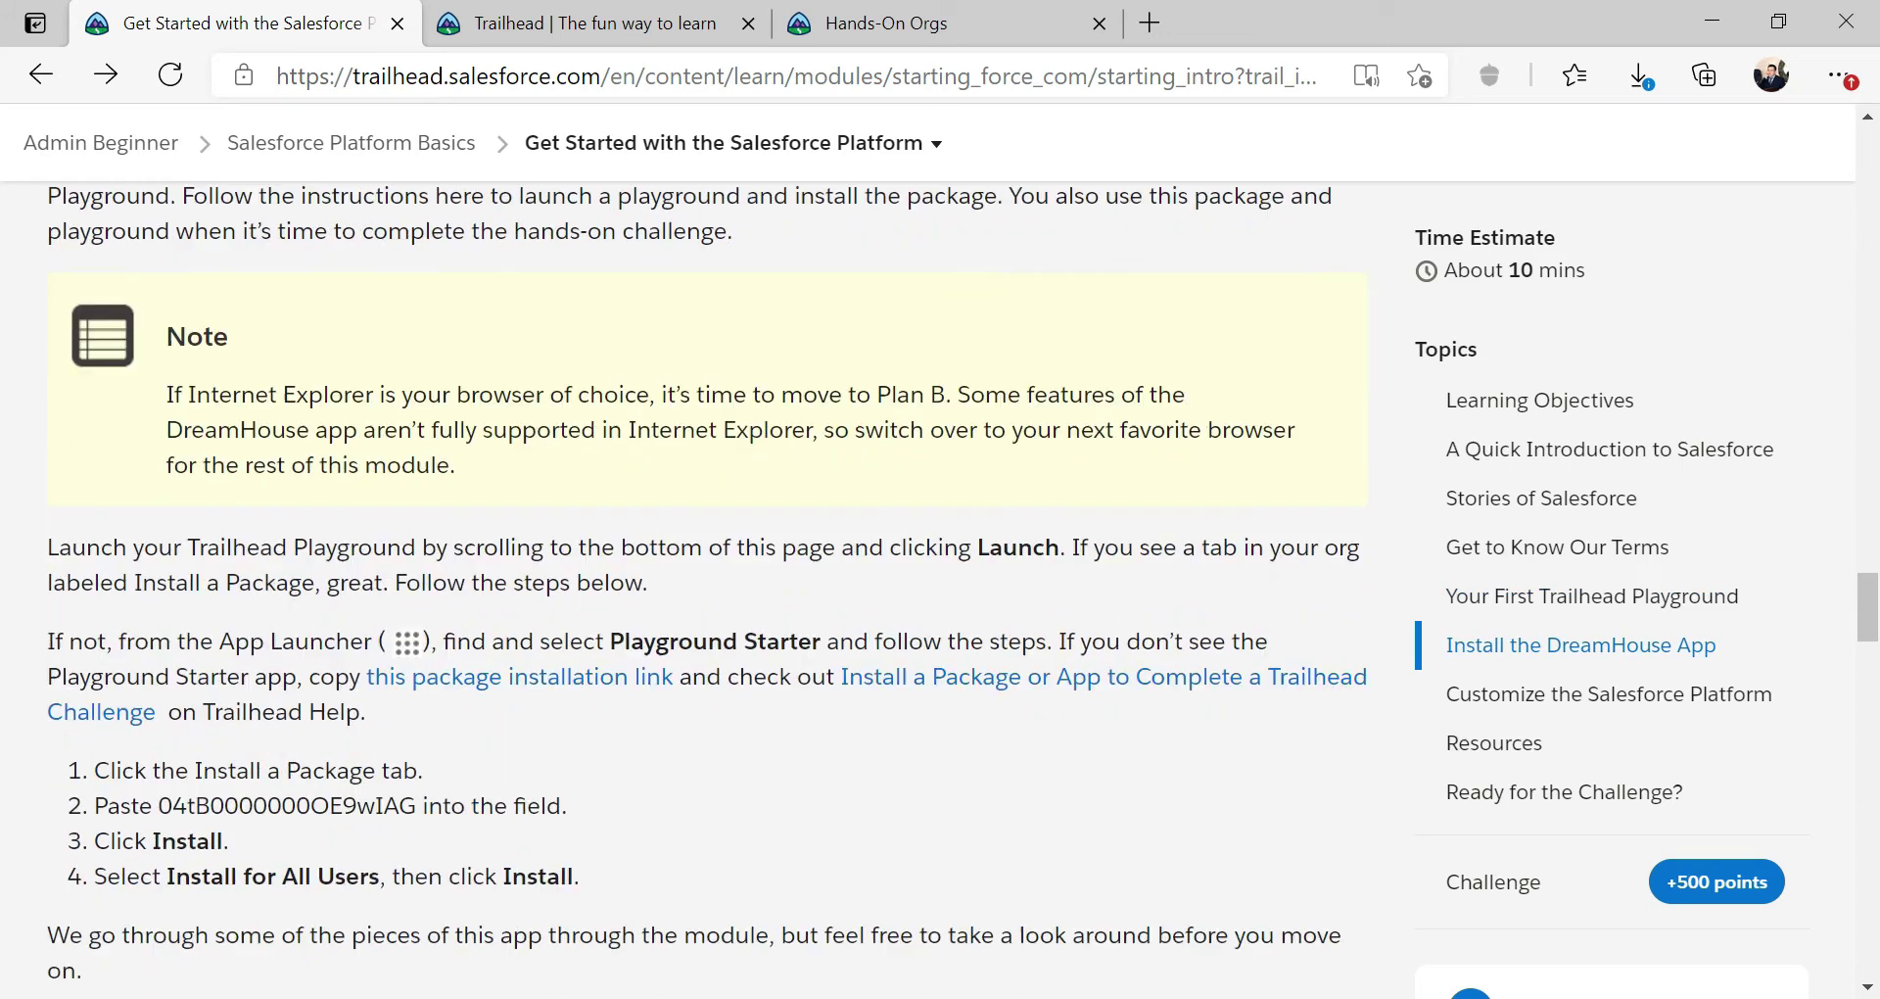
scroll(343, 415, "down", 13)
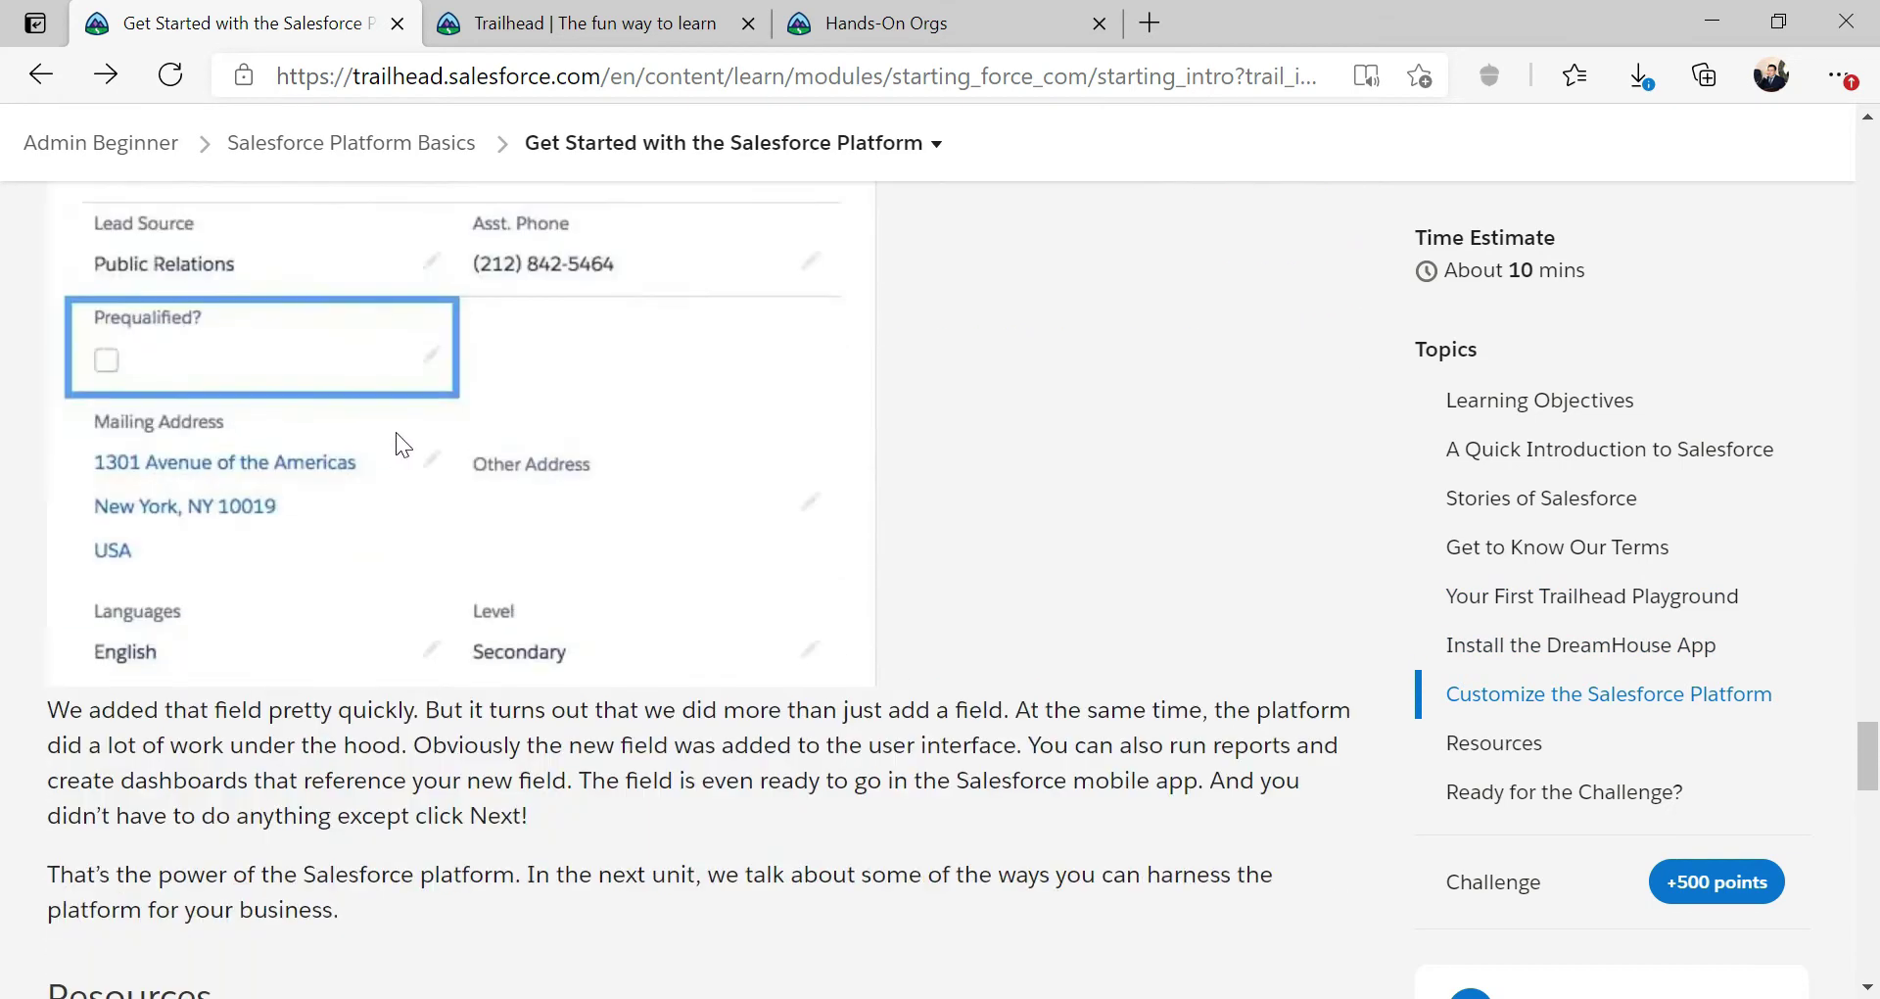
scroll(413, 391, "up", 3)
scroll(413, 391, "up", 10)
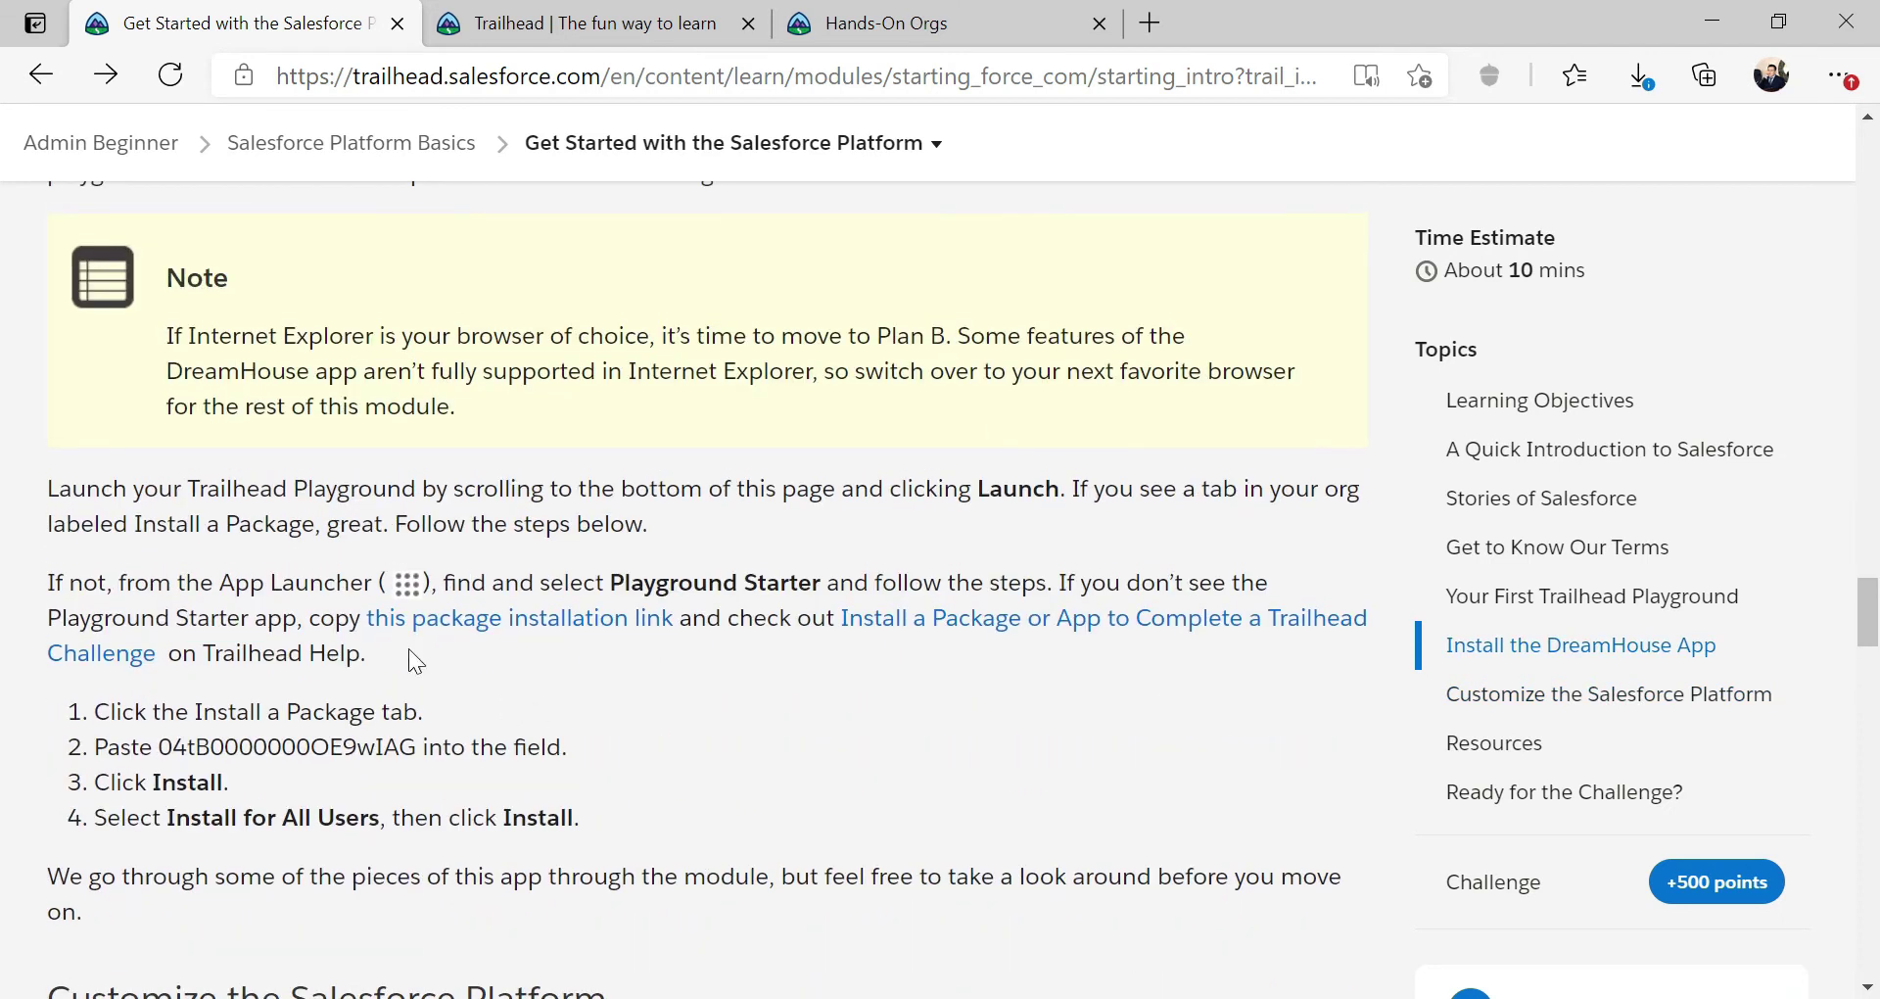
scroll(307, 570, "up", 4)
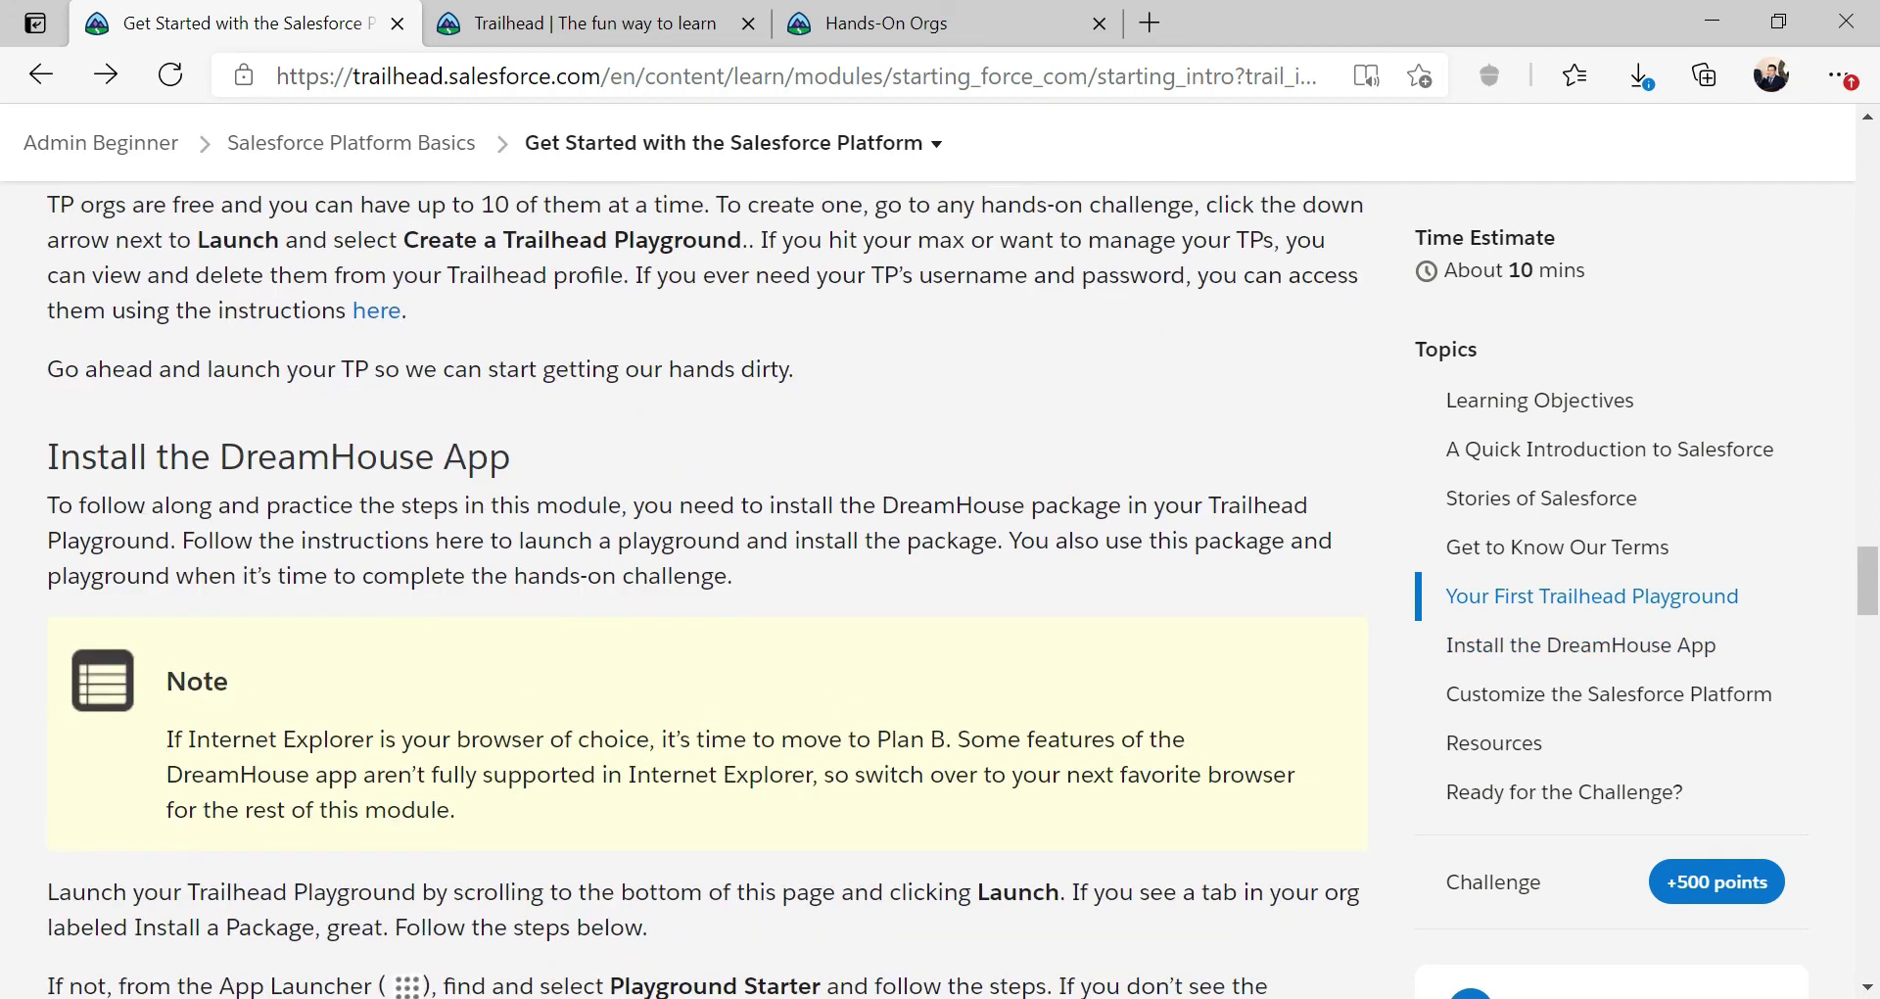
scroll(686, 588, "down", 4)
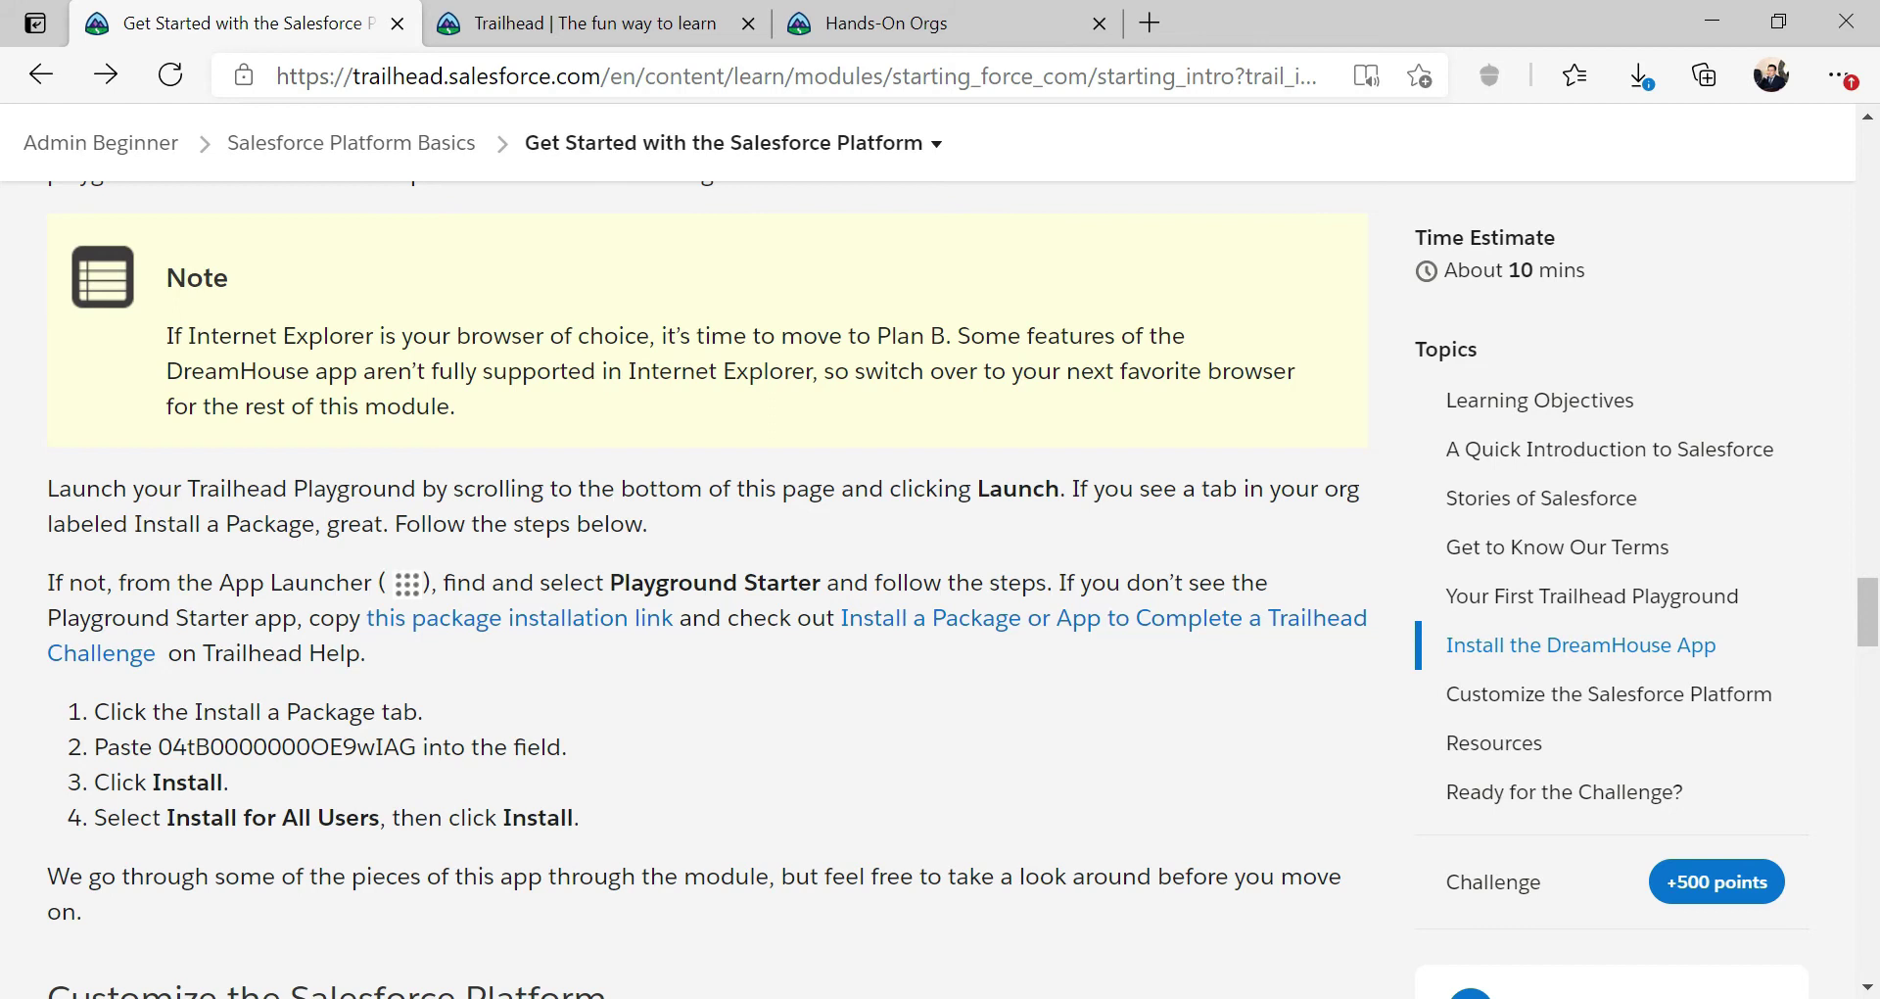
scroll(585, 533, "down", 1)
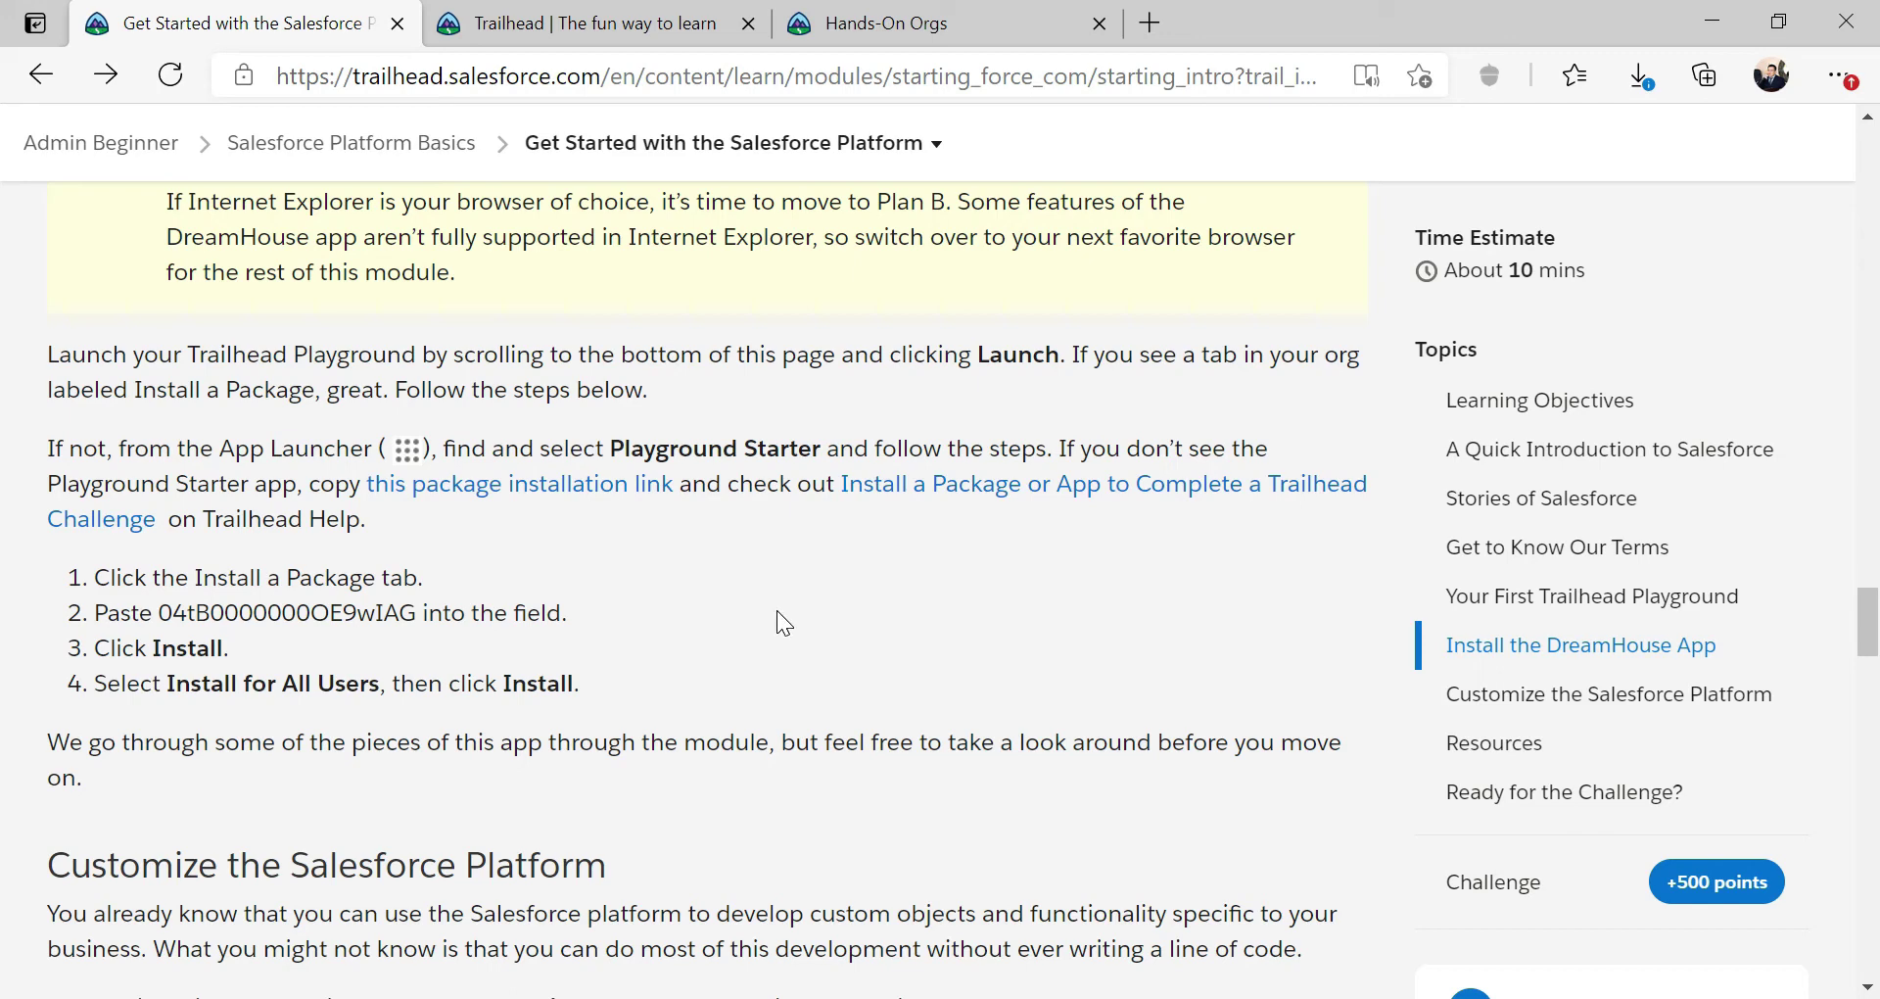
Step: Launch My Trailhead Playground 1 from the unit's Contact custom field challenge
scroll(777, 609, "down", 5)
scroll(778, 609, "down", 20)
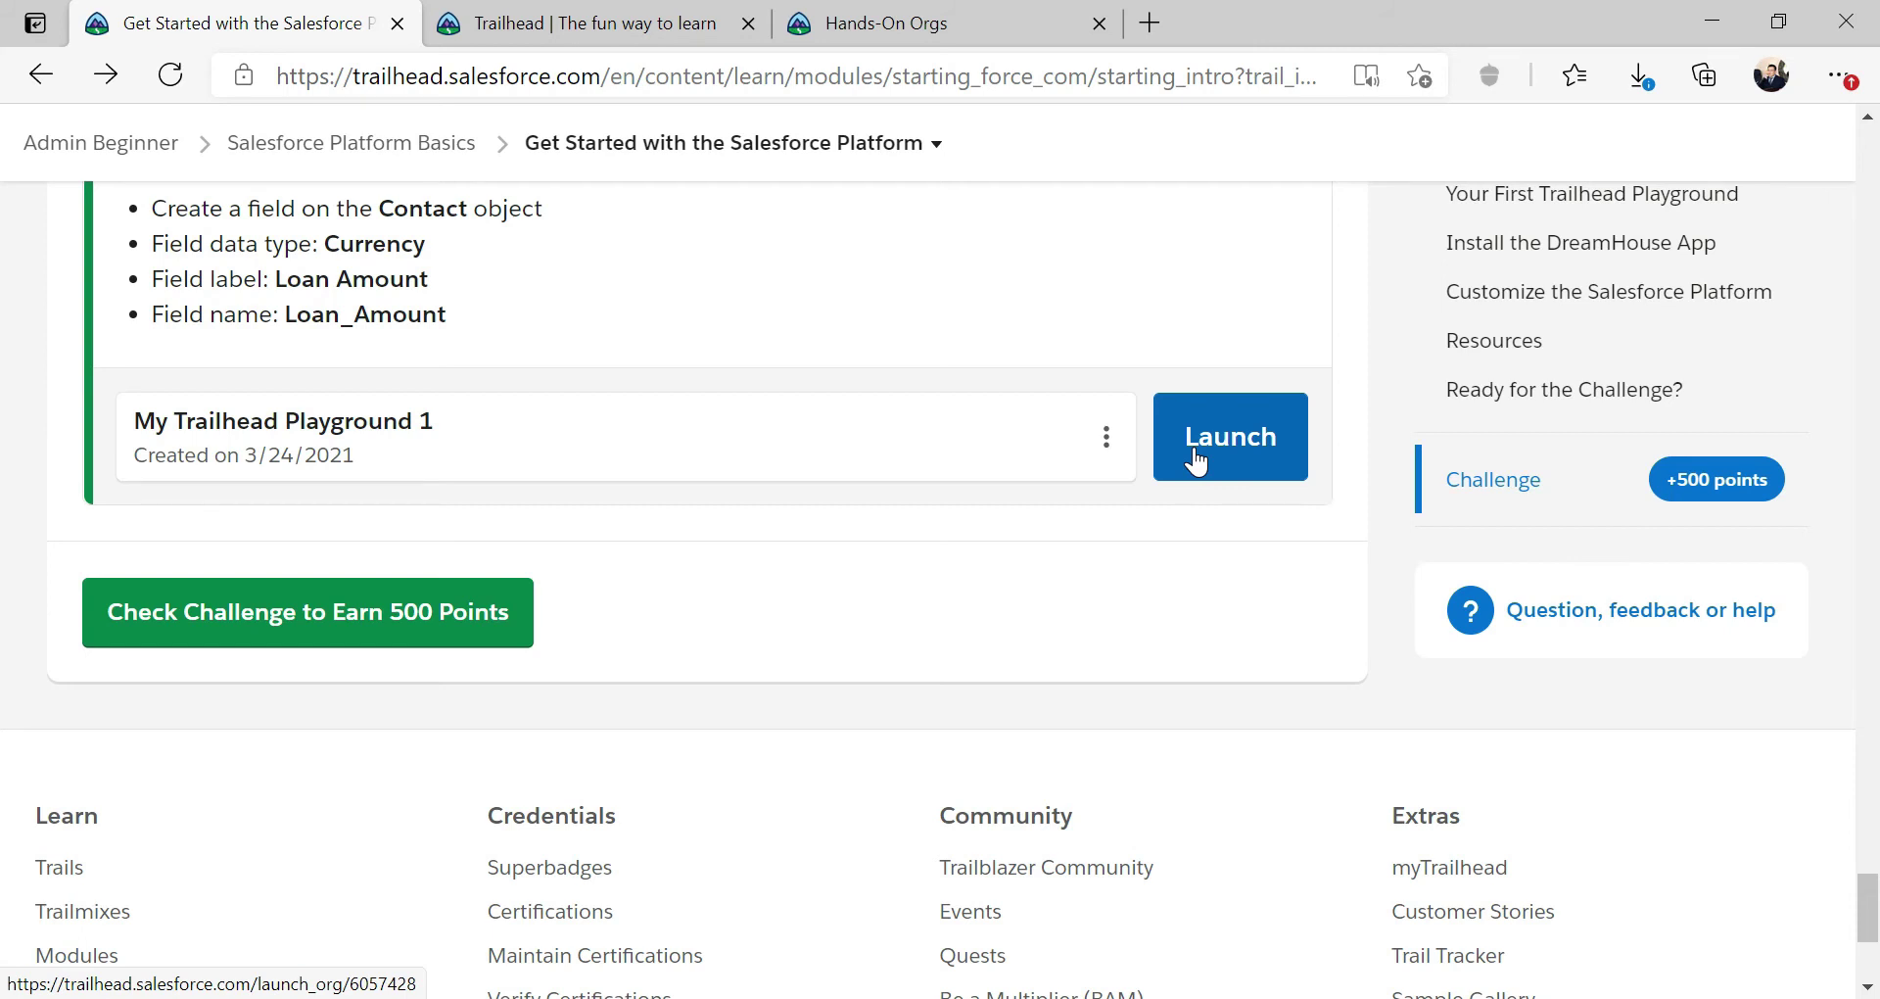
left_click(1196, 460)
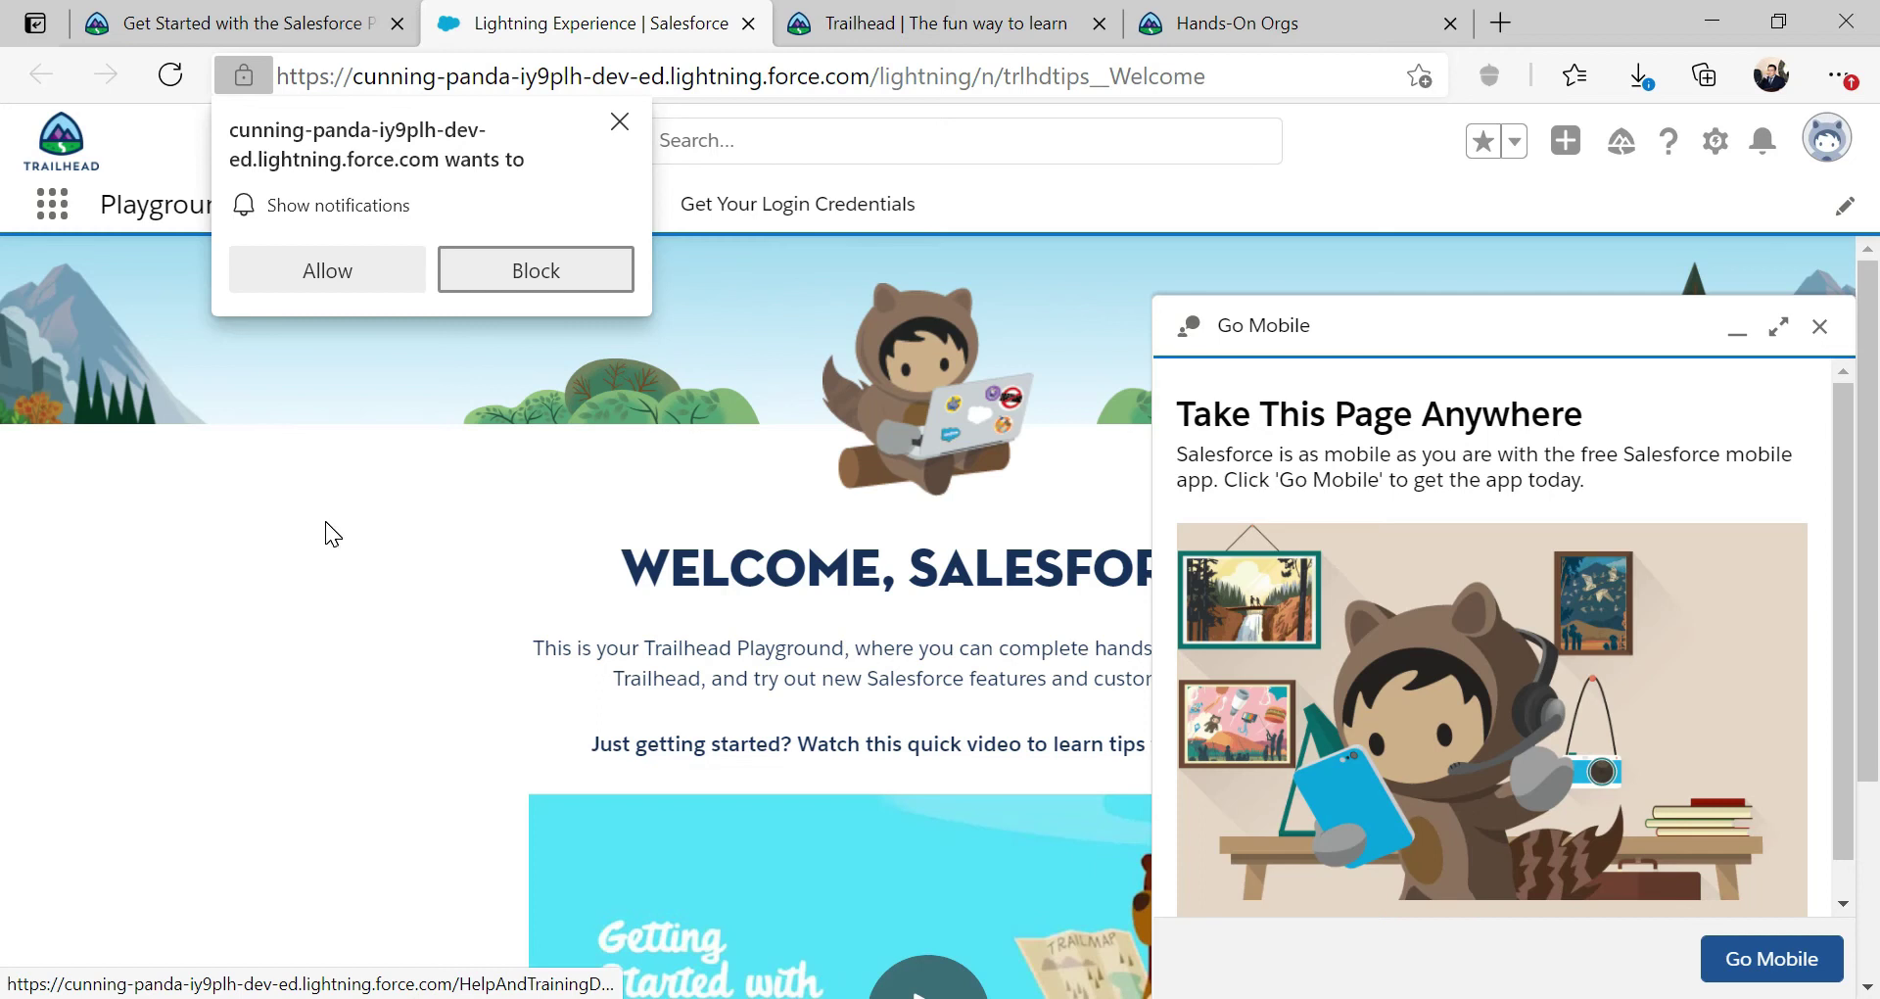
Step: Allow notifications from the playground site, dismiss the Go Mobile and In-App Learning pop-ups, and view the welcome page
left_click(336, 267)
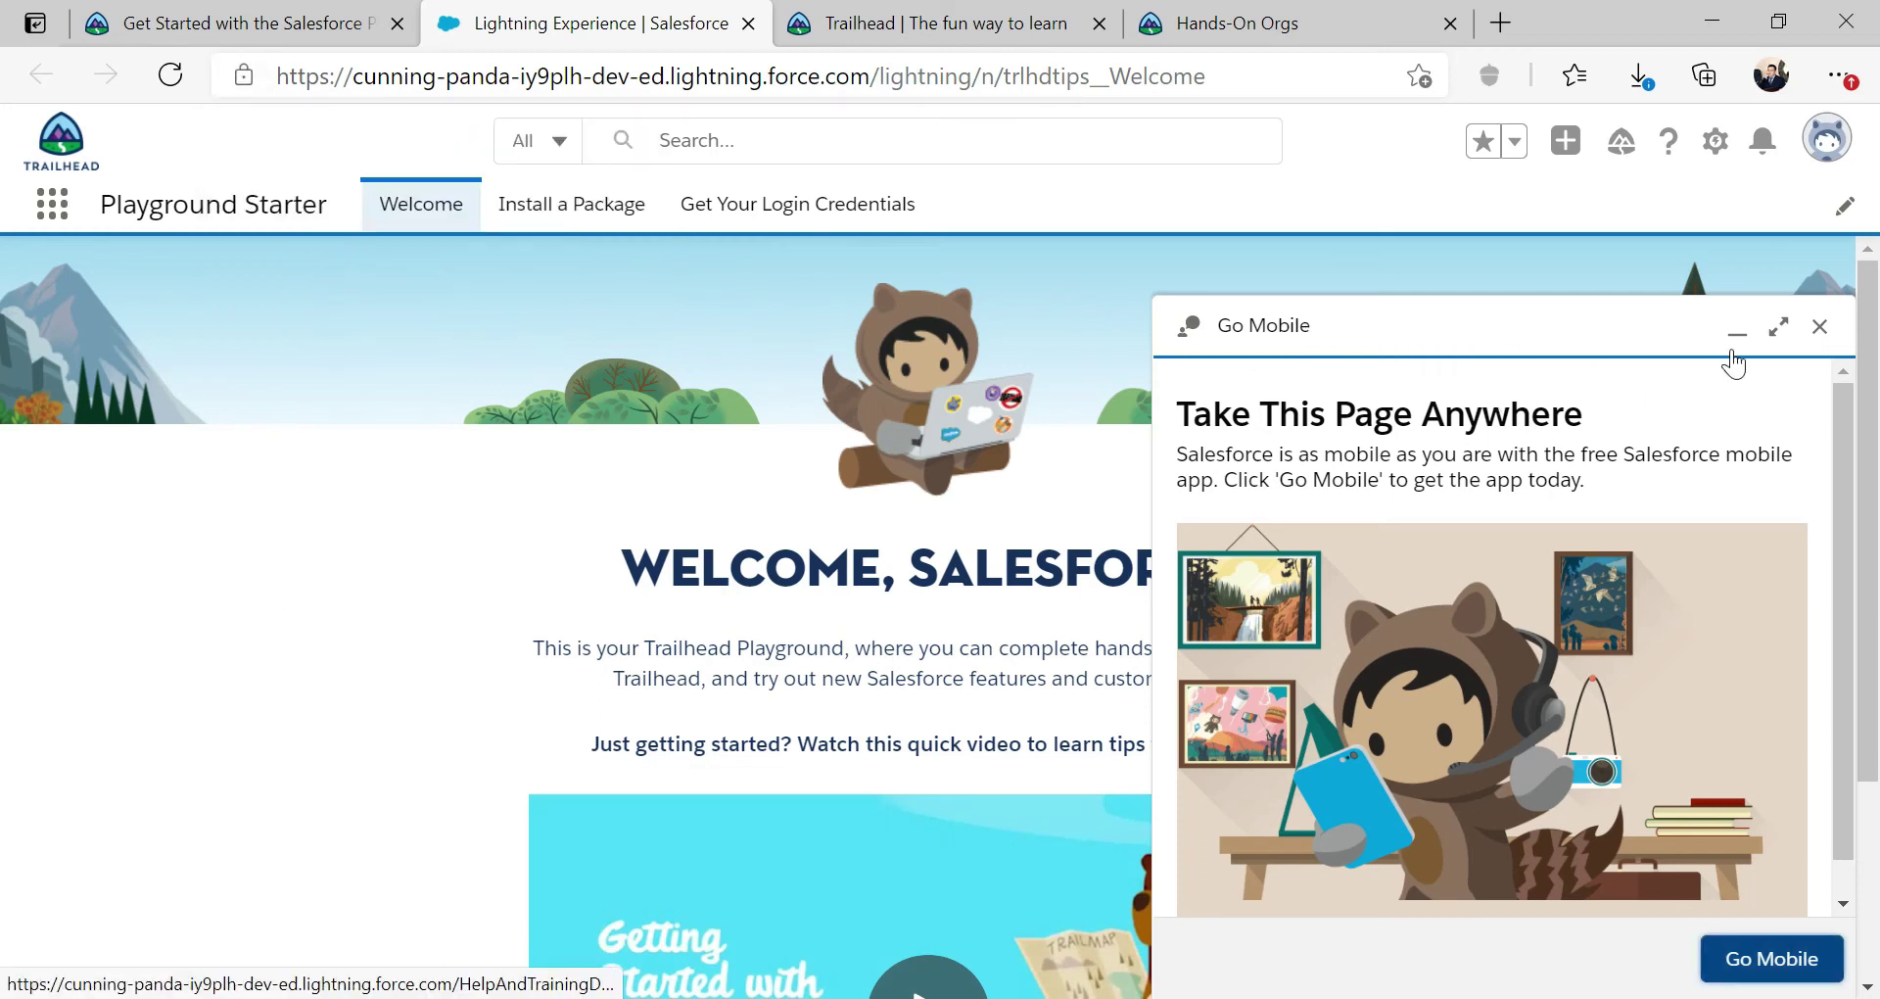
left_click(1823, 329)
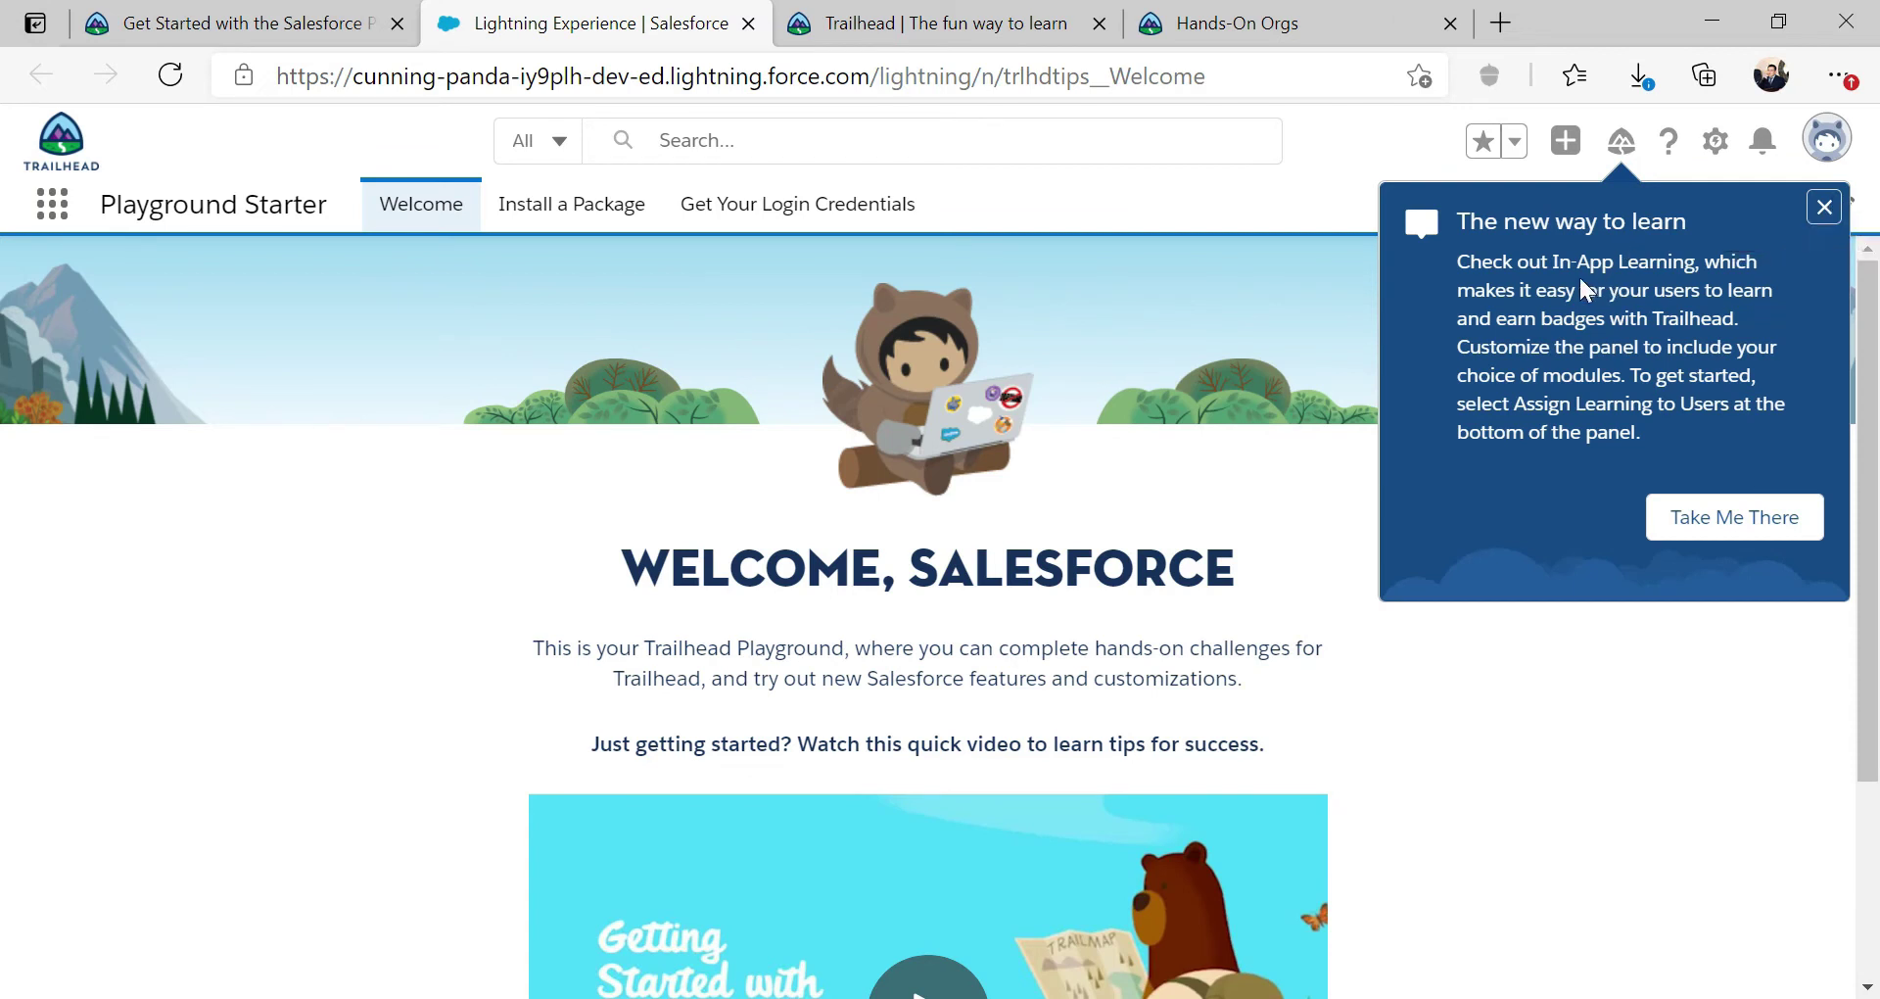
left_click(1824, 207)
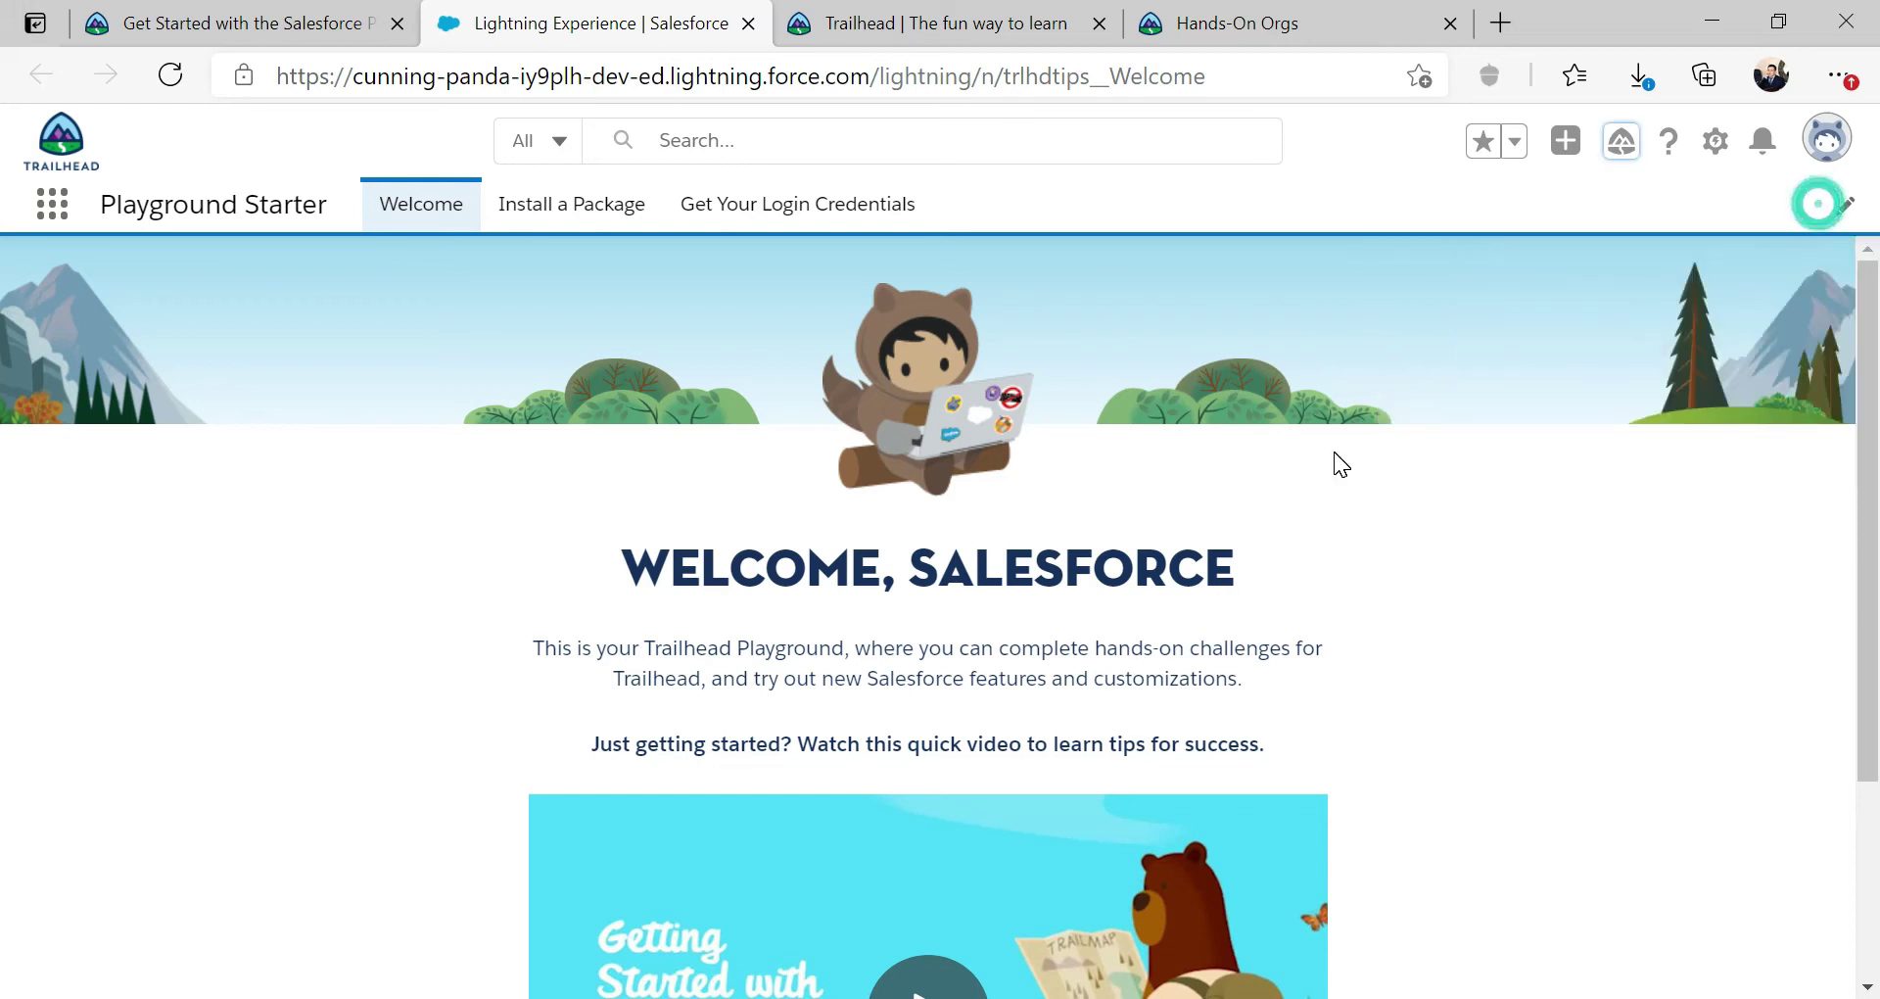
scroll(1334, 460, "down", 3)
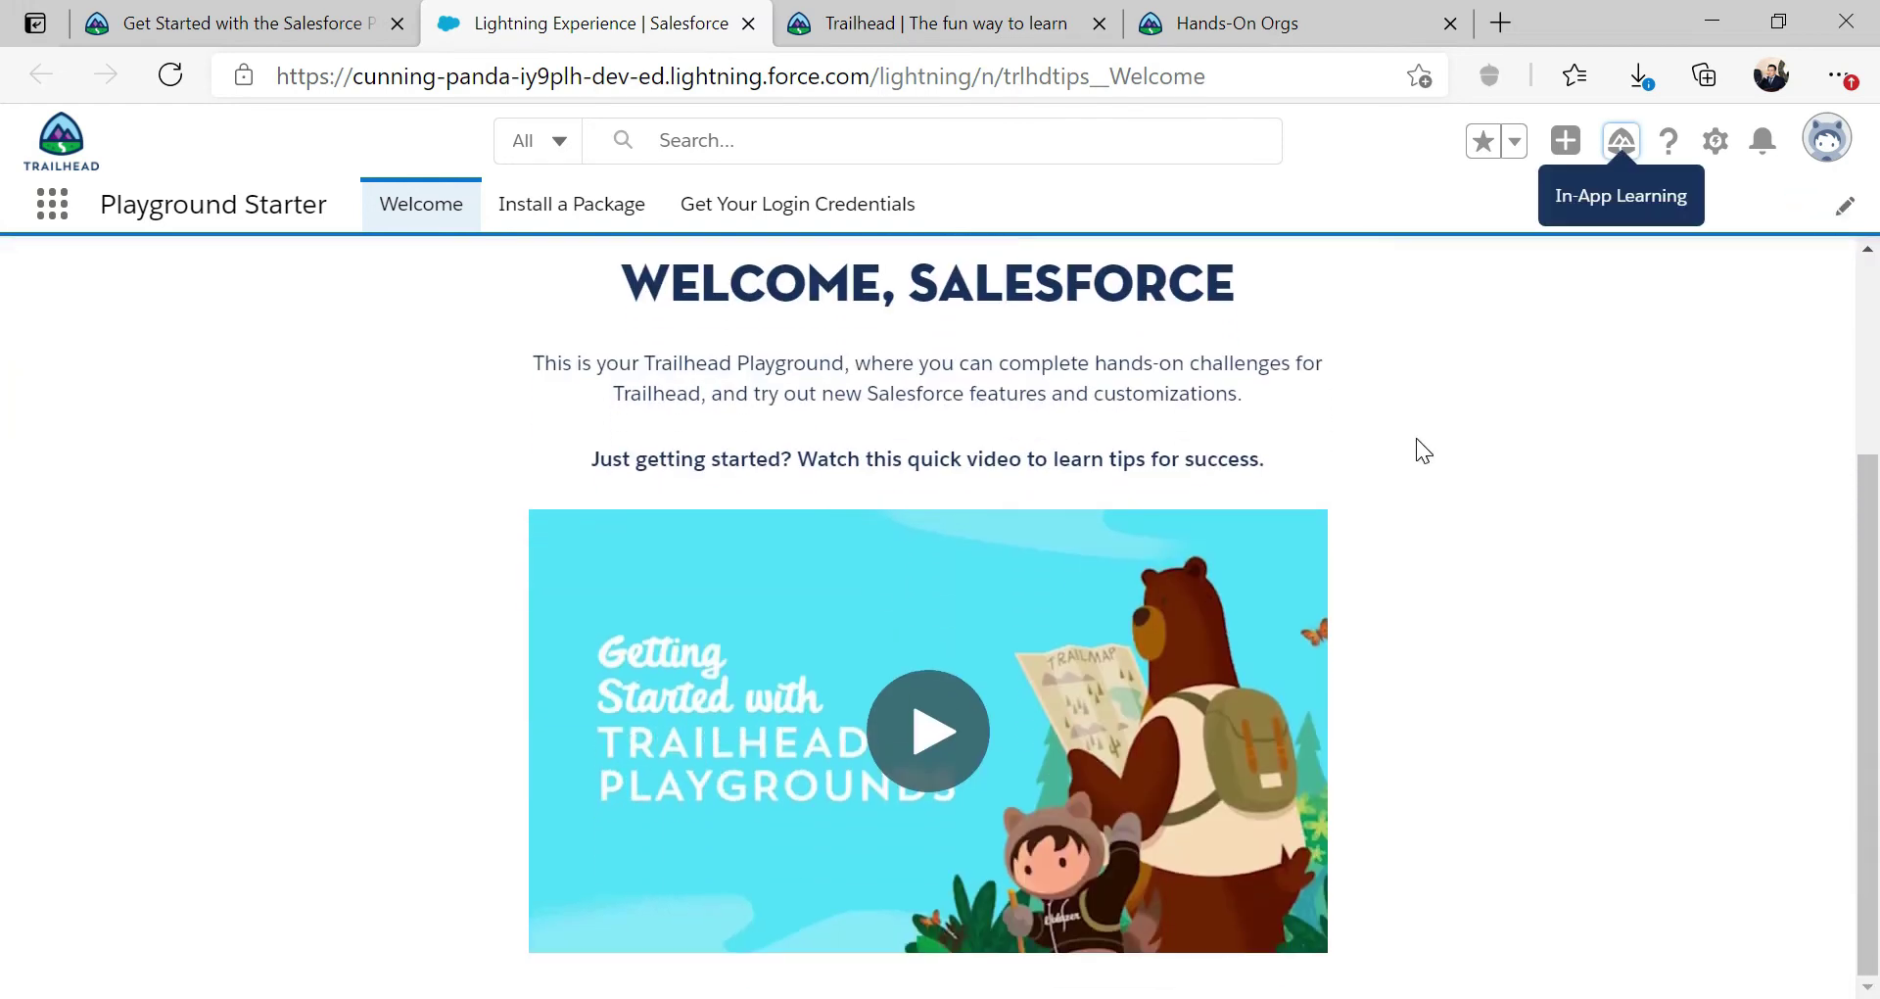
Step: Return to the Trailhead unit and review the Install the DreamHouse App instructions, including the package installation steps
scroll(1416, 450, "up", 3)
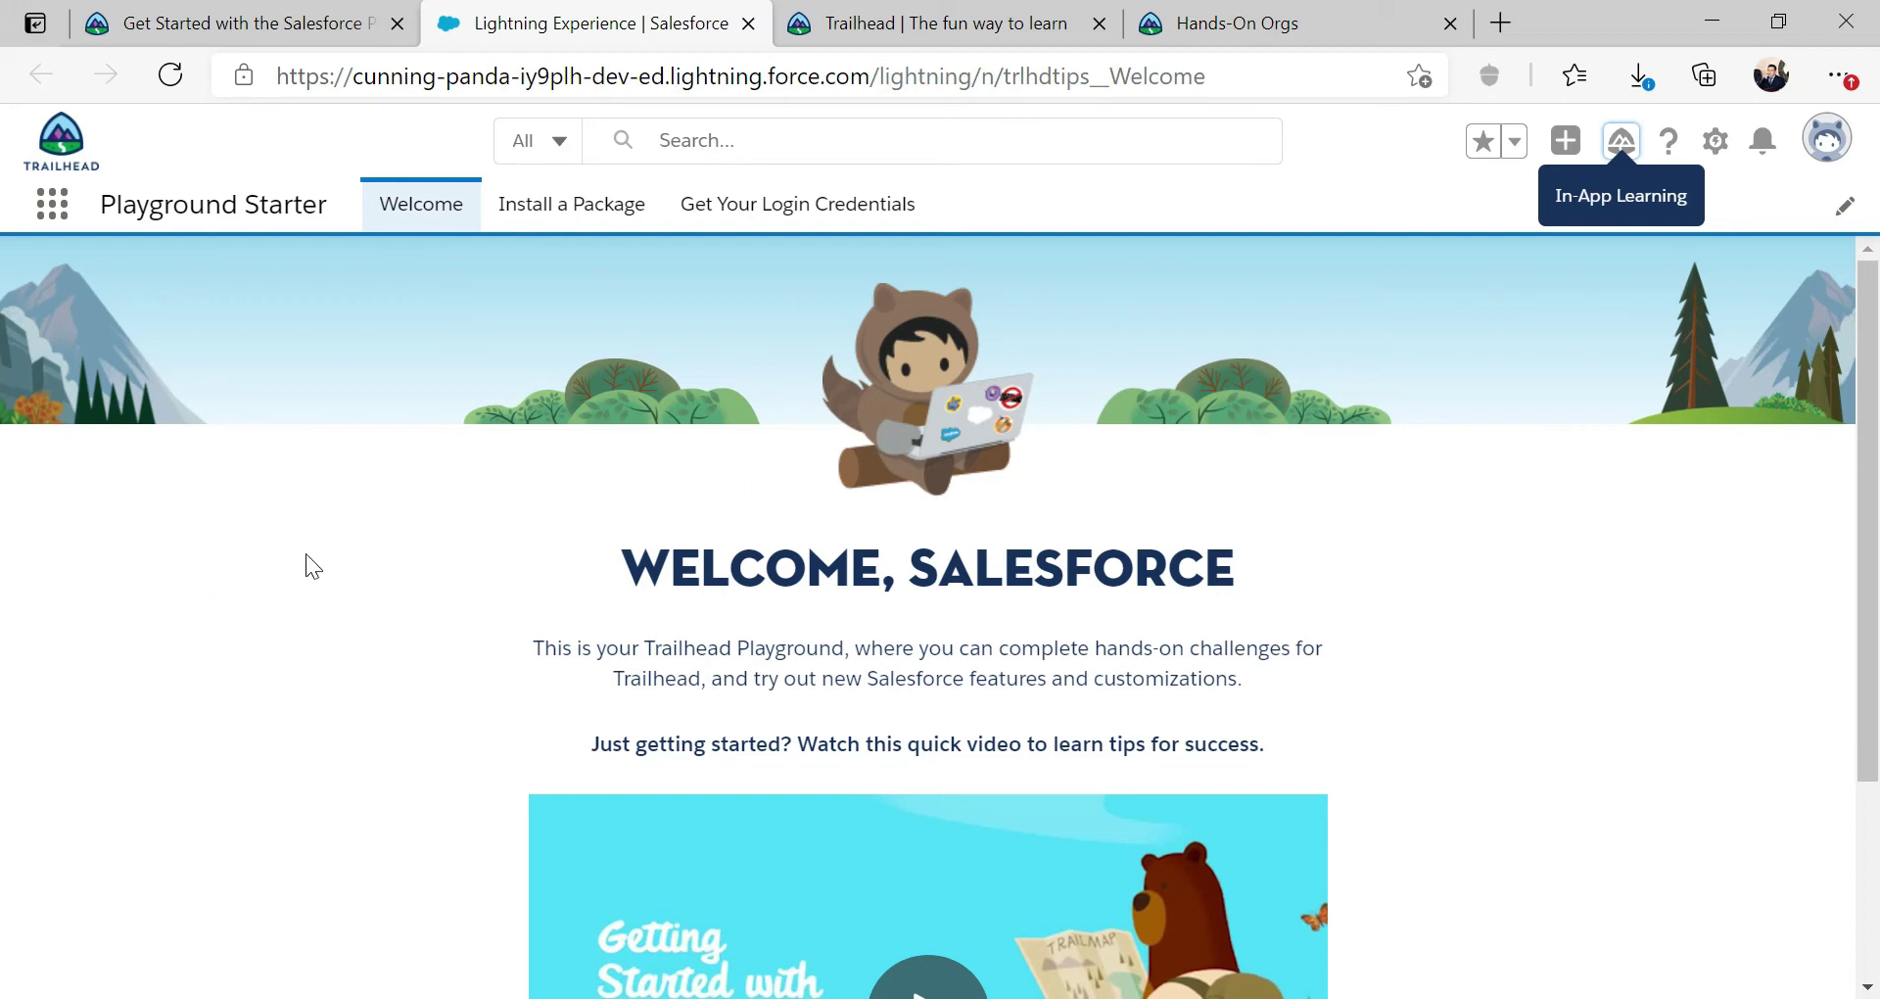
left_click(263, 22)
scroll(809, 581, "up", 15)
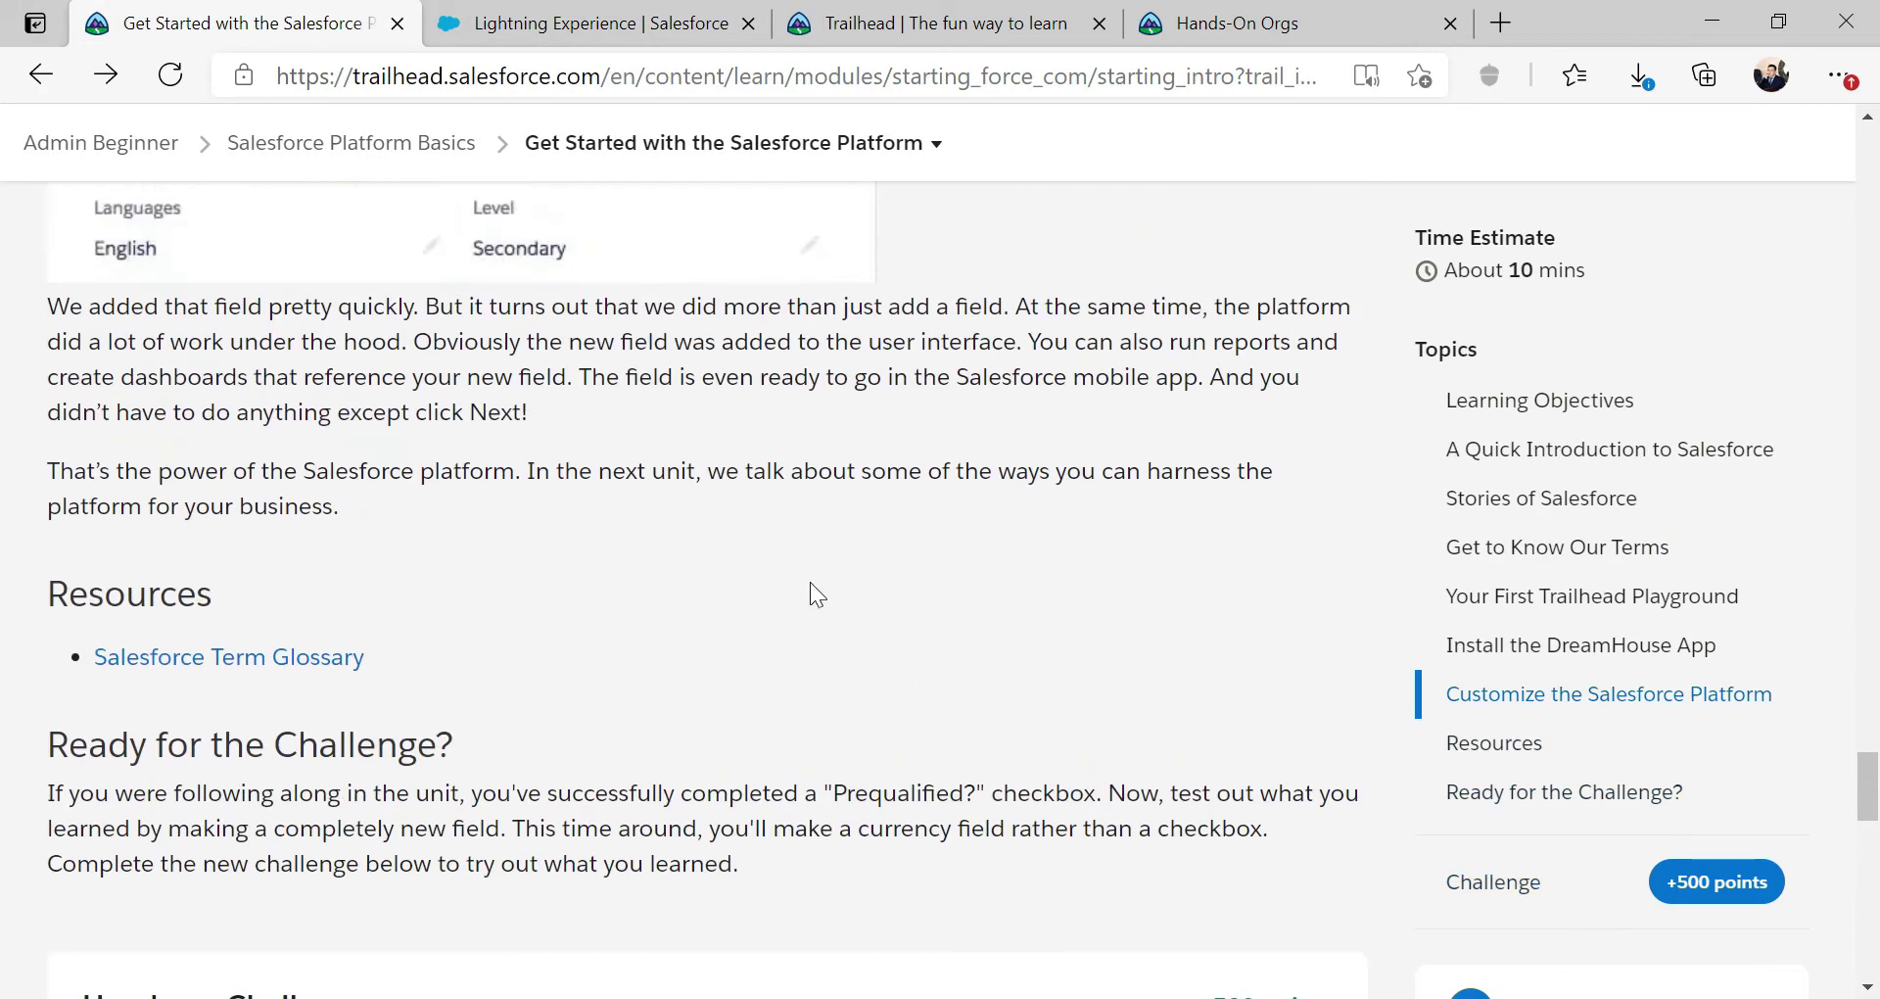
scroll(805, 585, "up", 6)
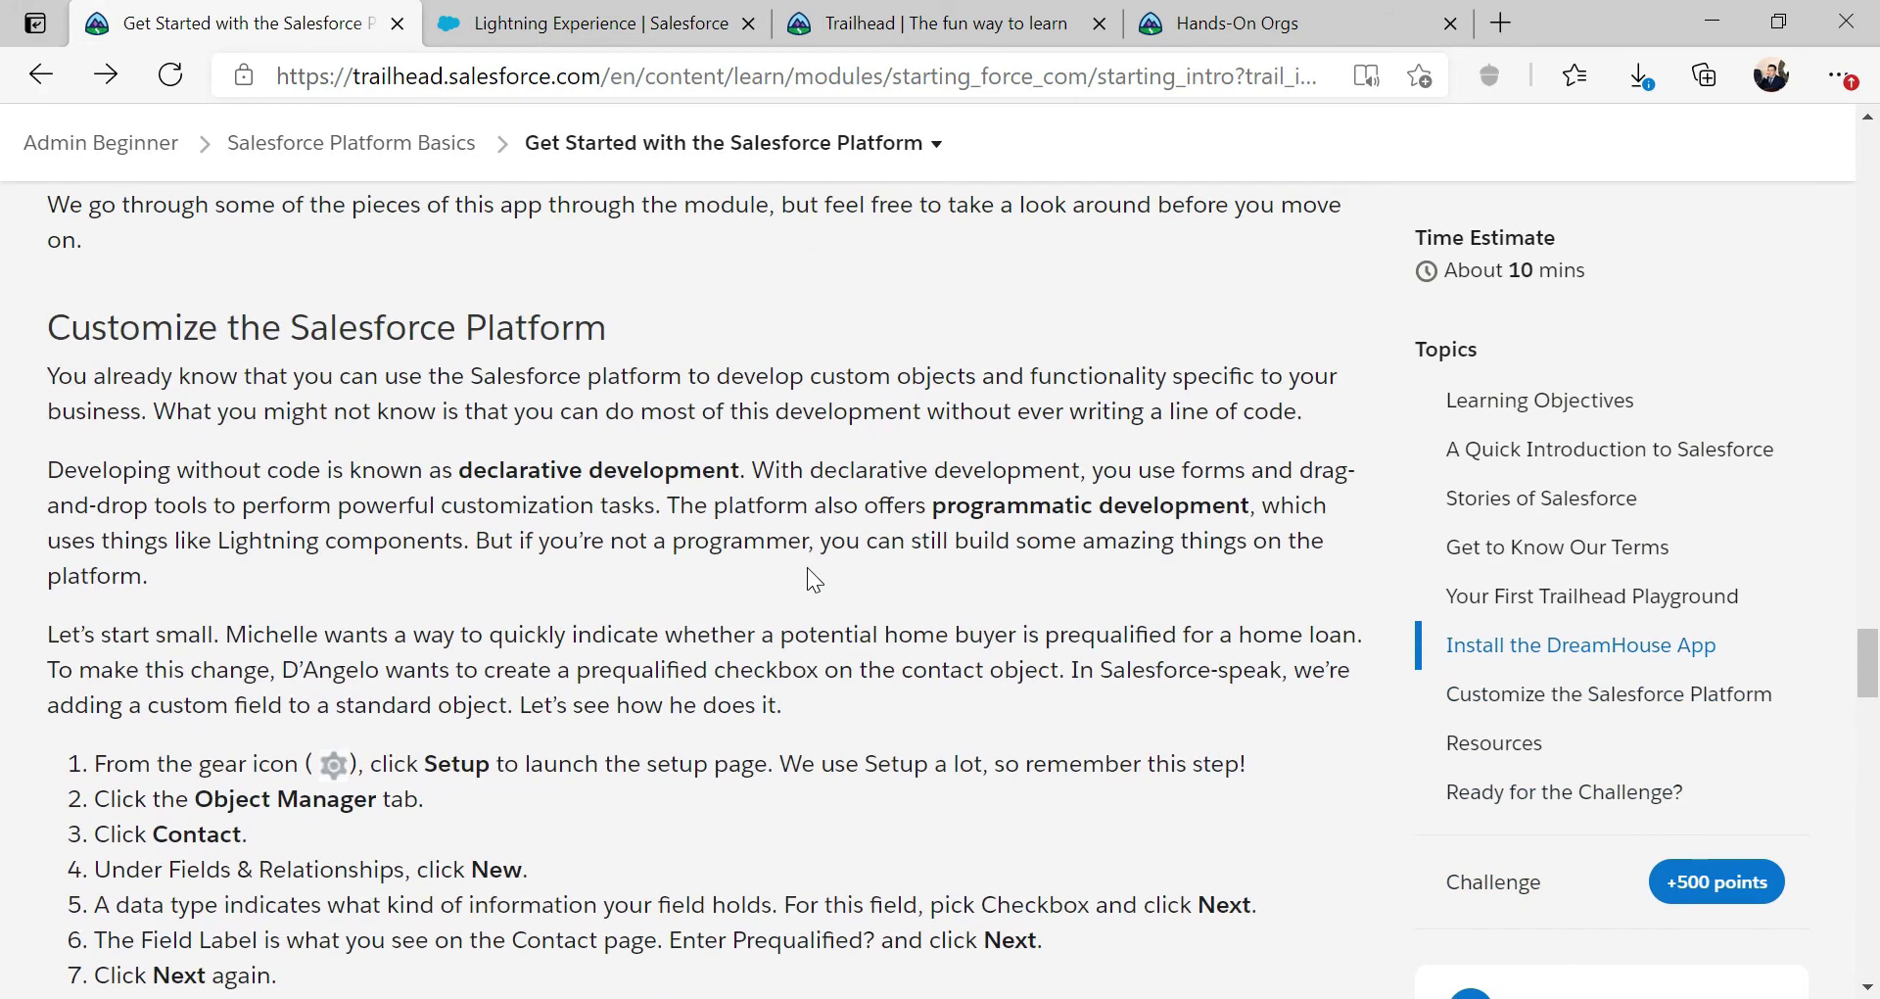
scroll(815, 531, "up", 9)
scroll(815, 531, "down", 4)
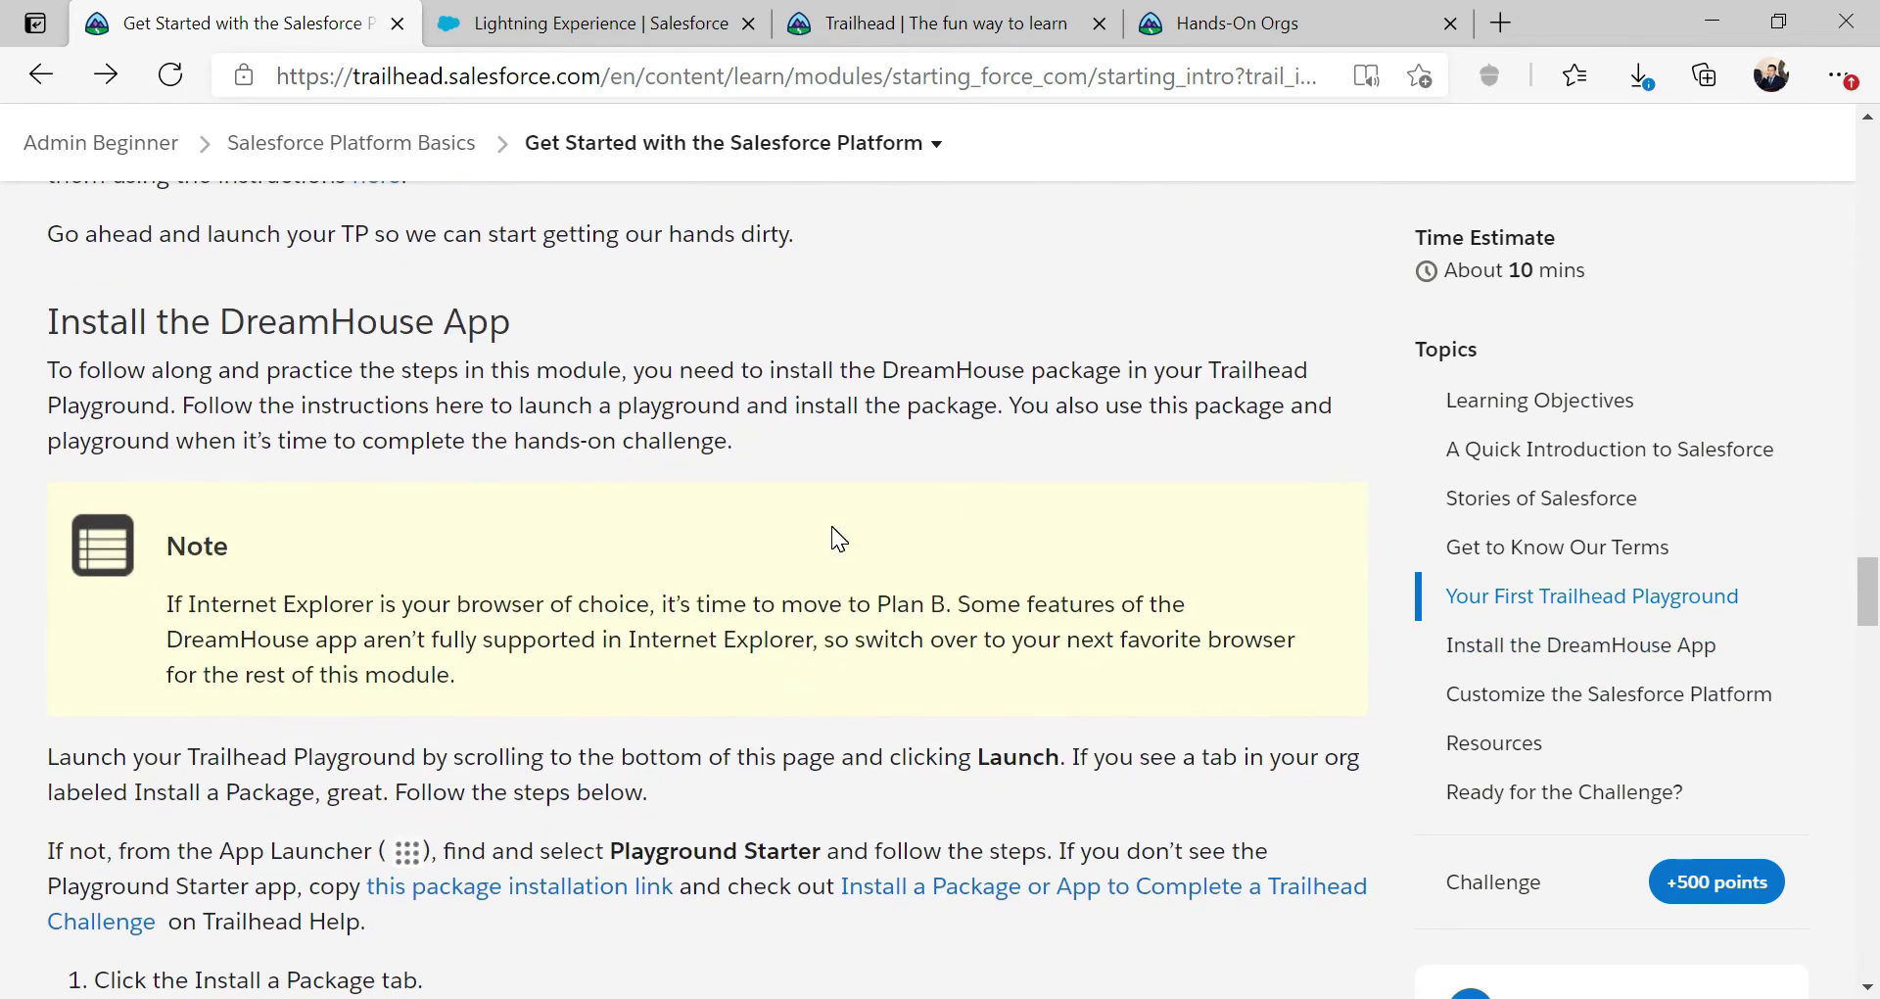
scroll(816, 540, "down", 5)
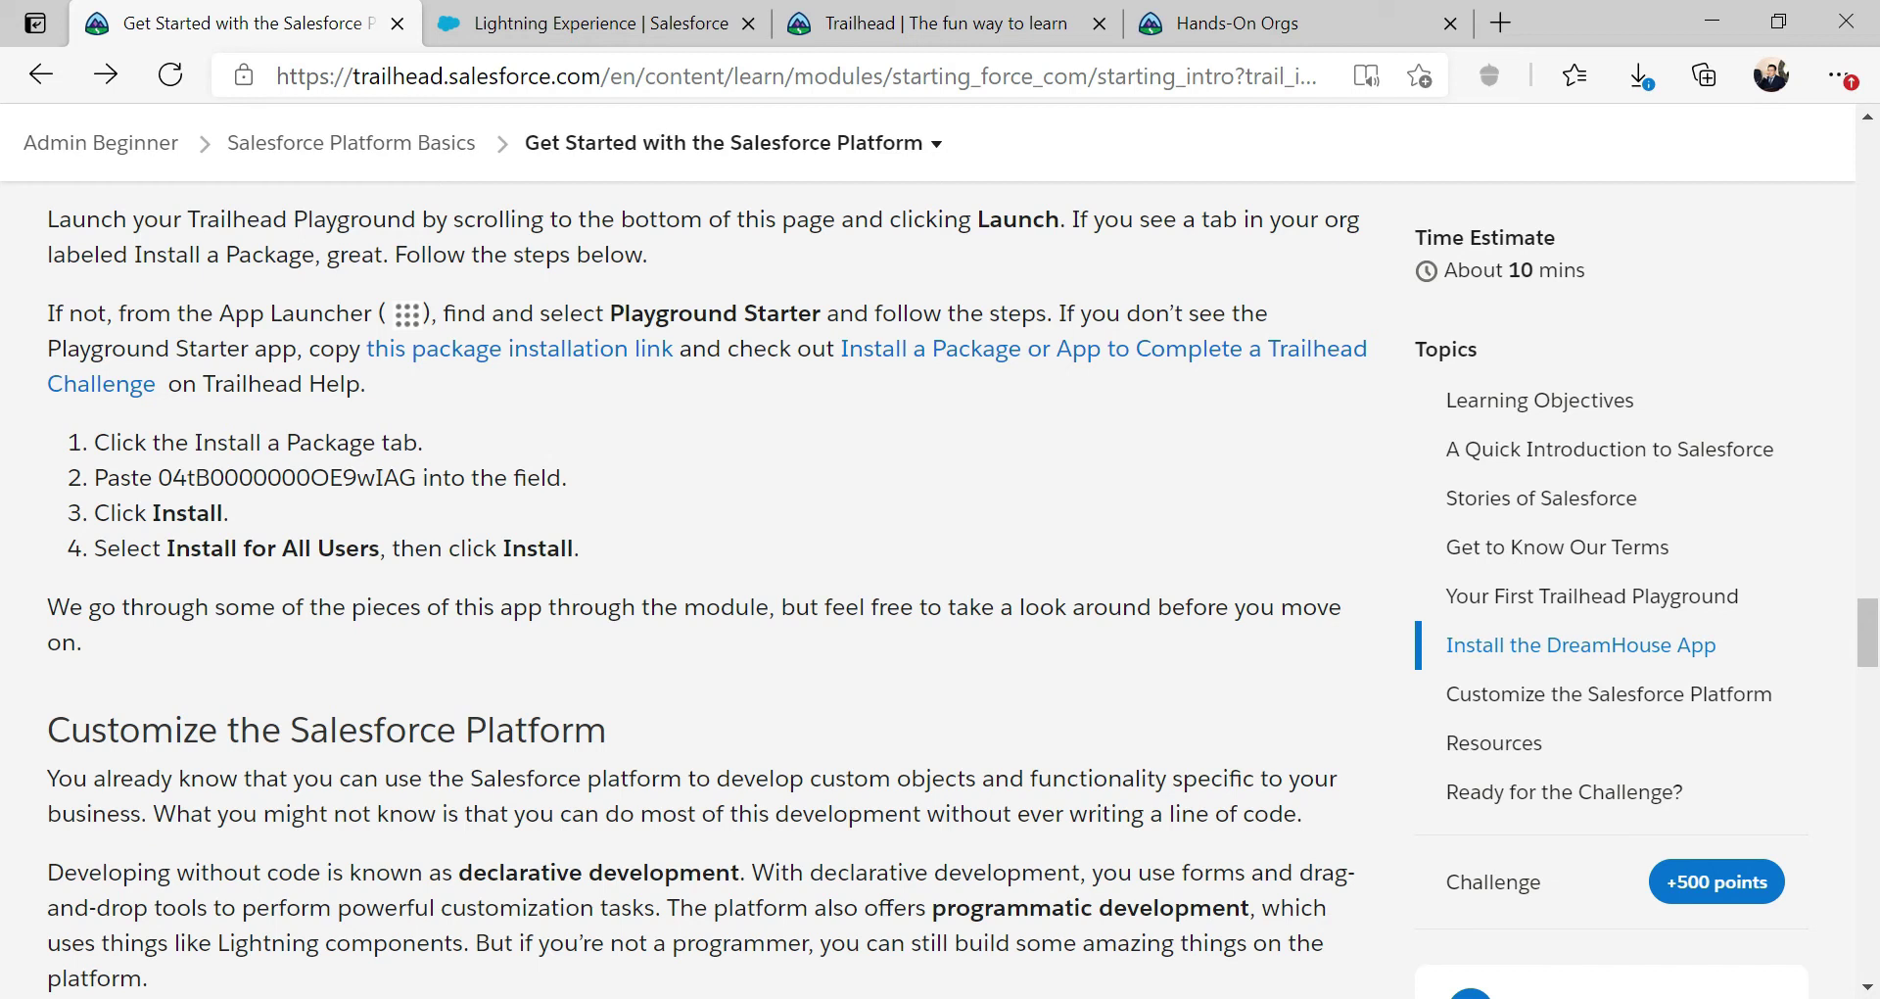
Step: Open the playground's Install a Package page and copy the package ID 04tB0000000OE9wIAG from the Trailhead unit
left_click(593, 24)
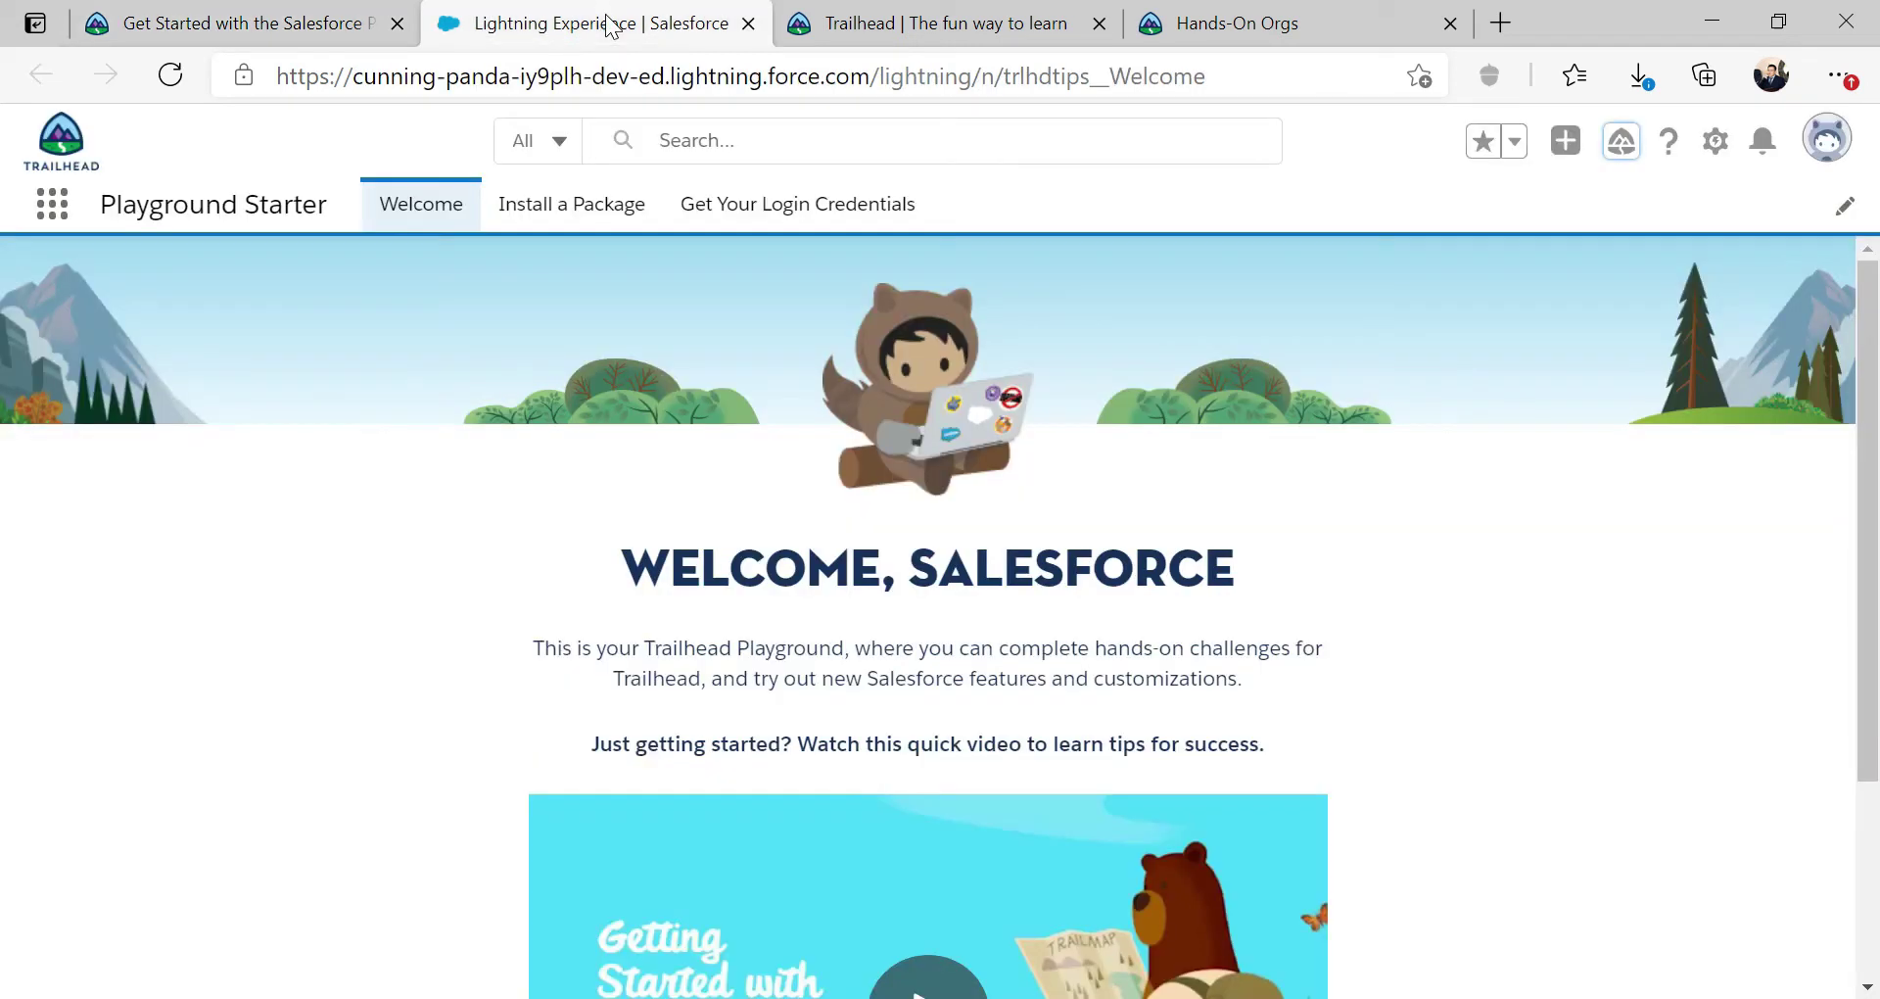
left_click(588, 204)
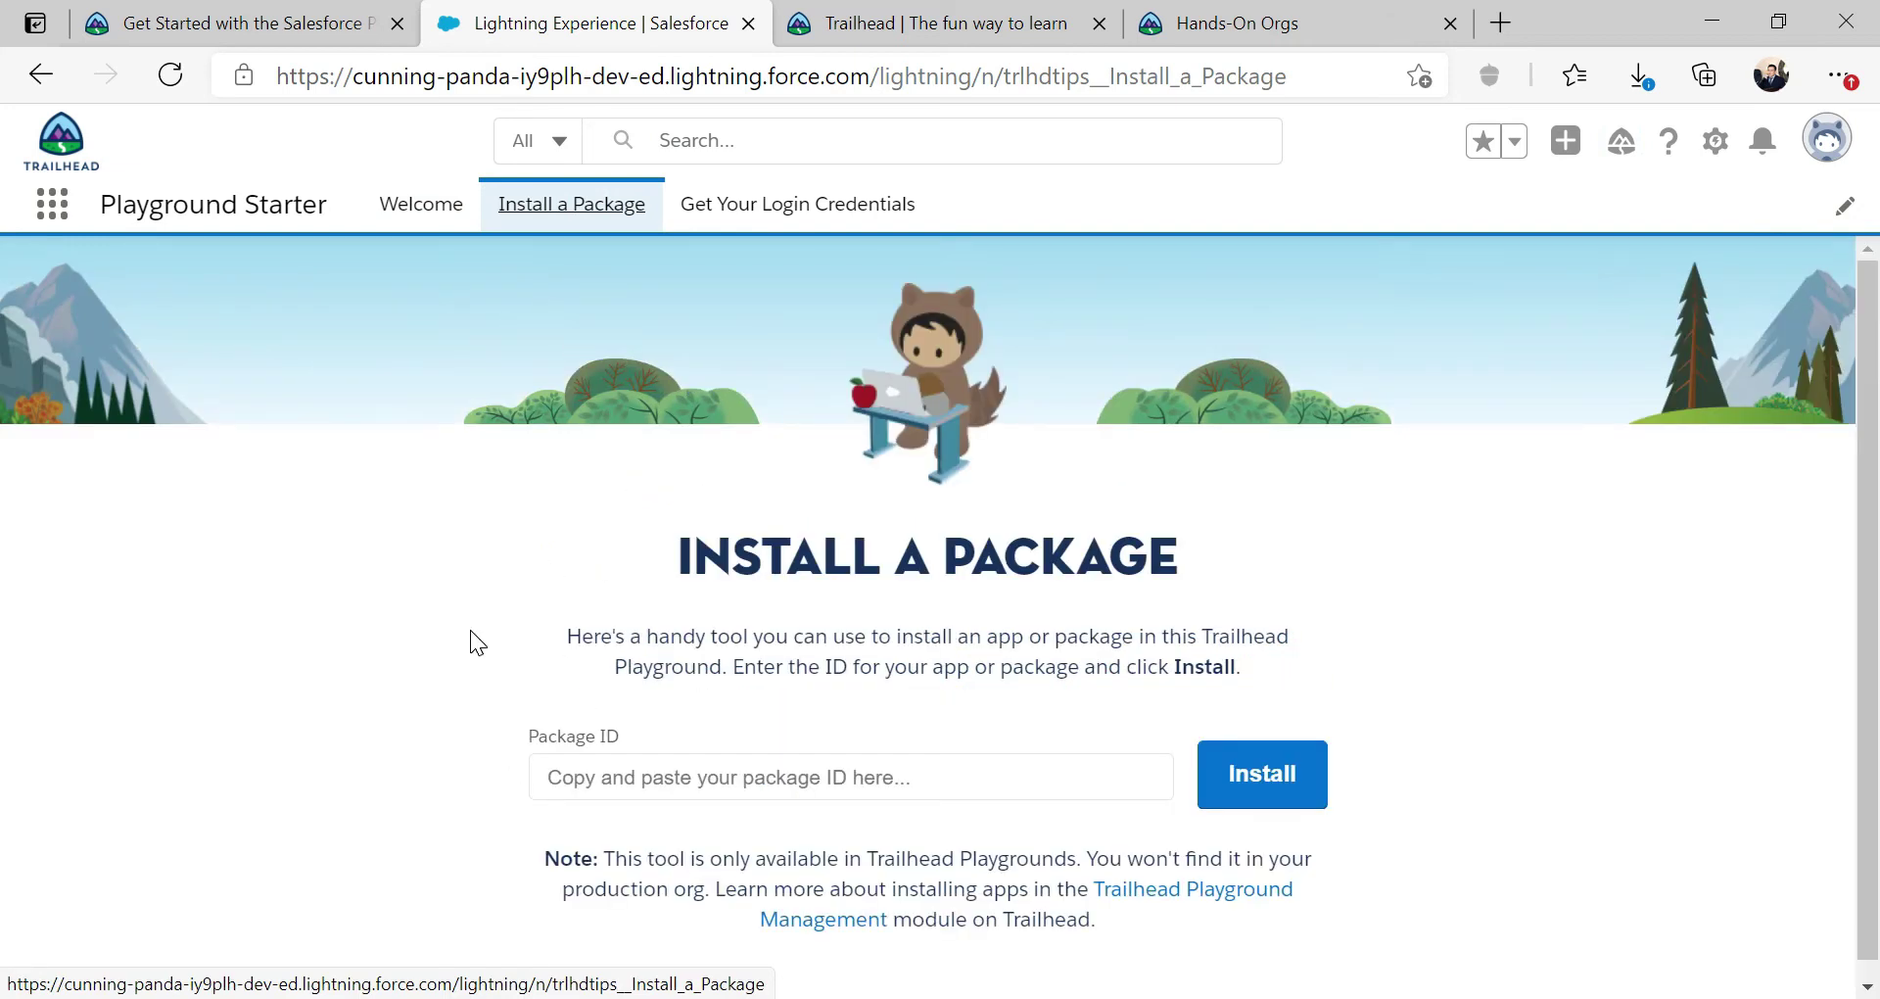
left_click(319, 34)
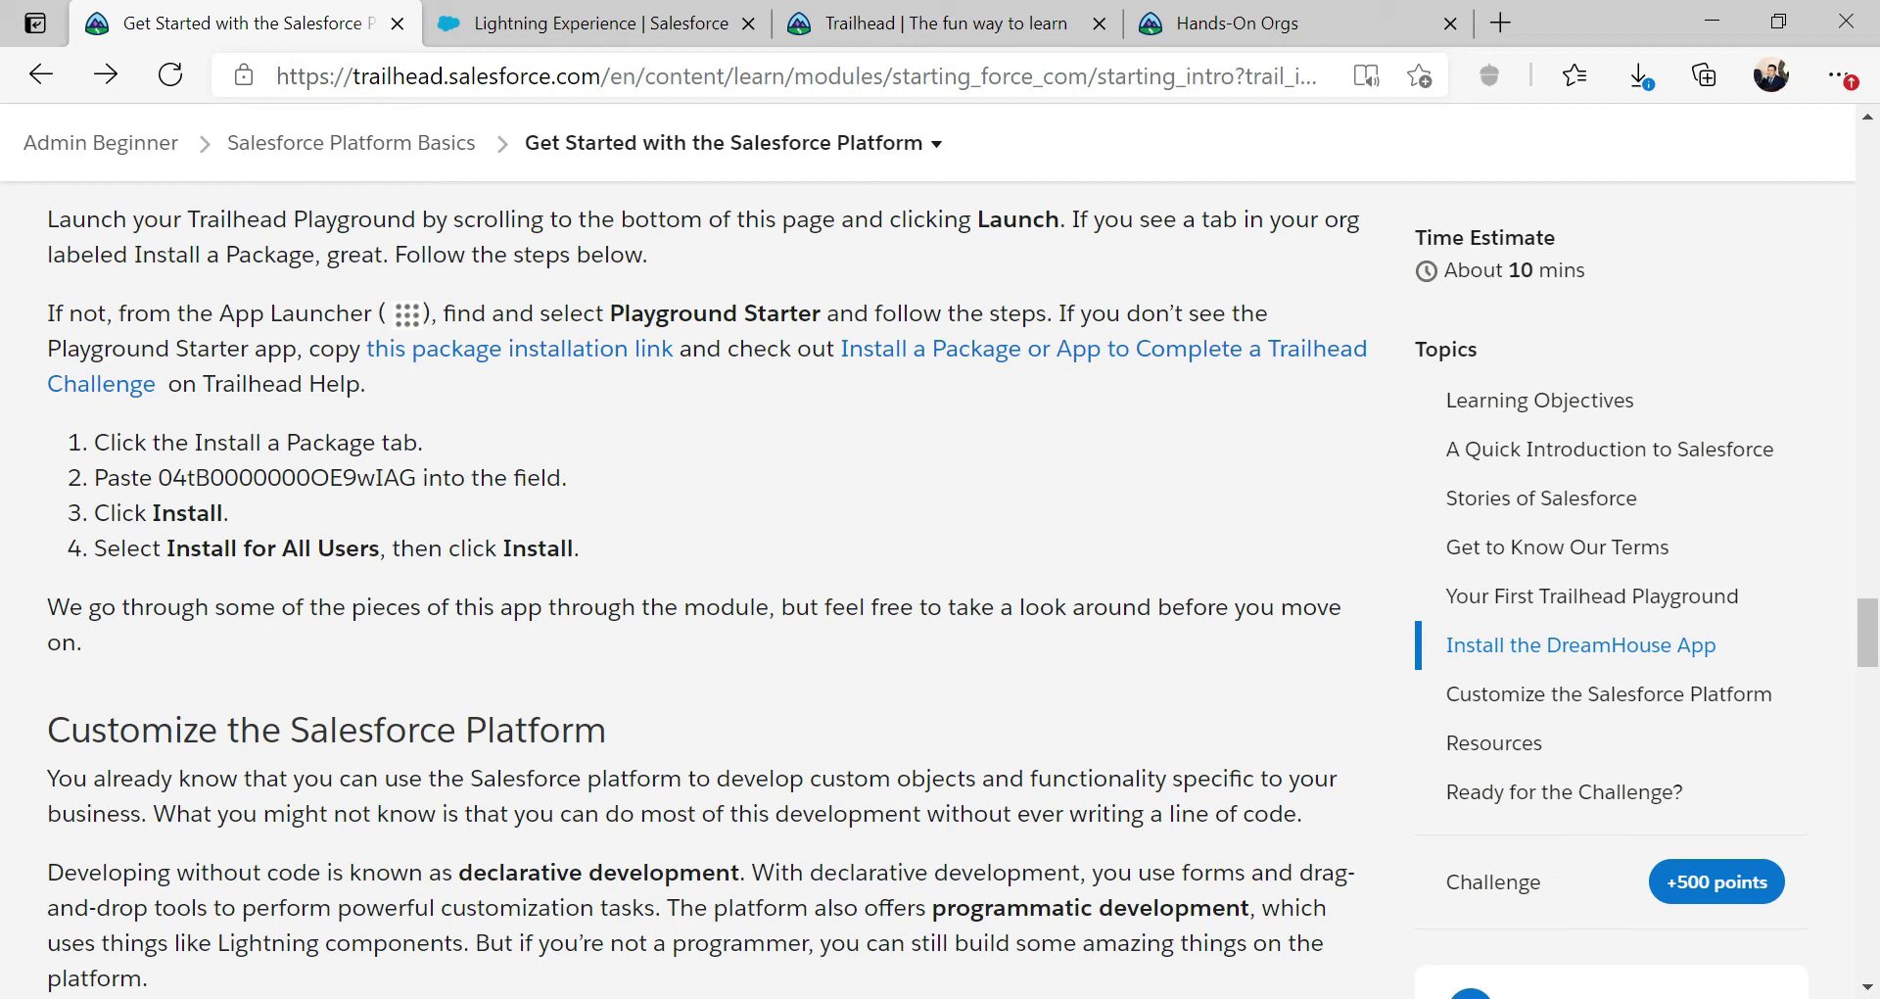
left_click_drag(419, 480, 162, 482)
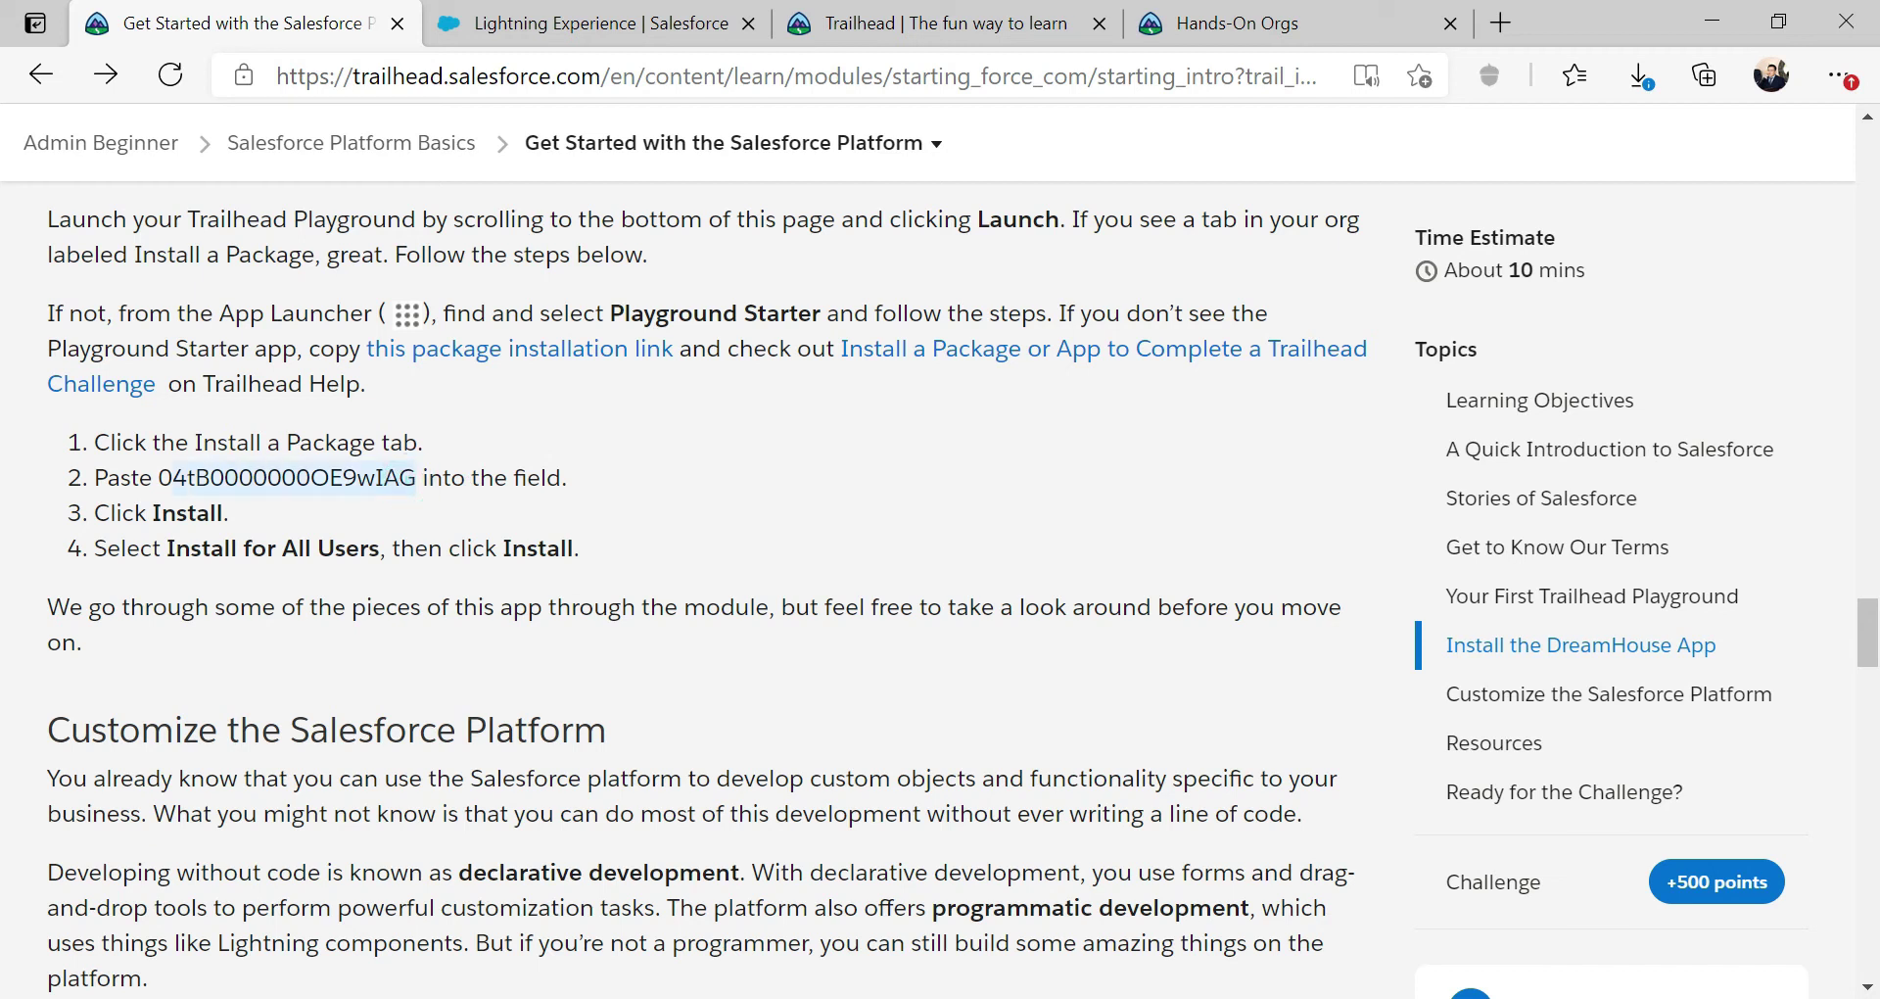
right_click(235, 478)
left_click(294, 494)
Step: Enter 04tB0000000OE9wIAG as the package ID in the playground and launch its installer
left_click(693, 26)
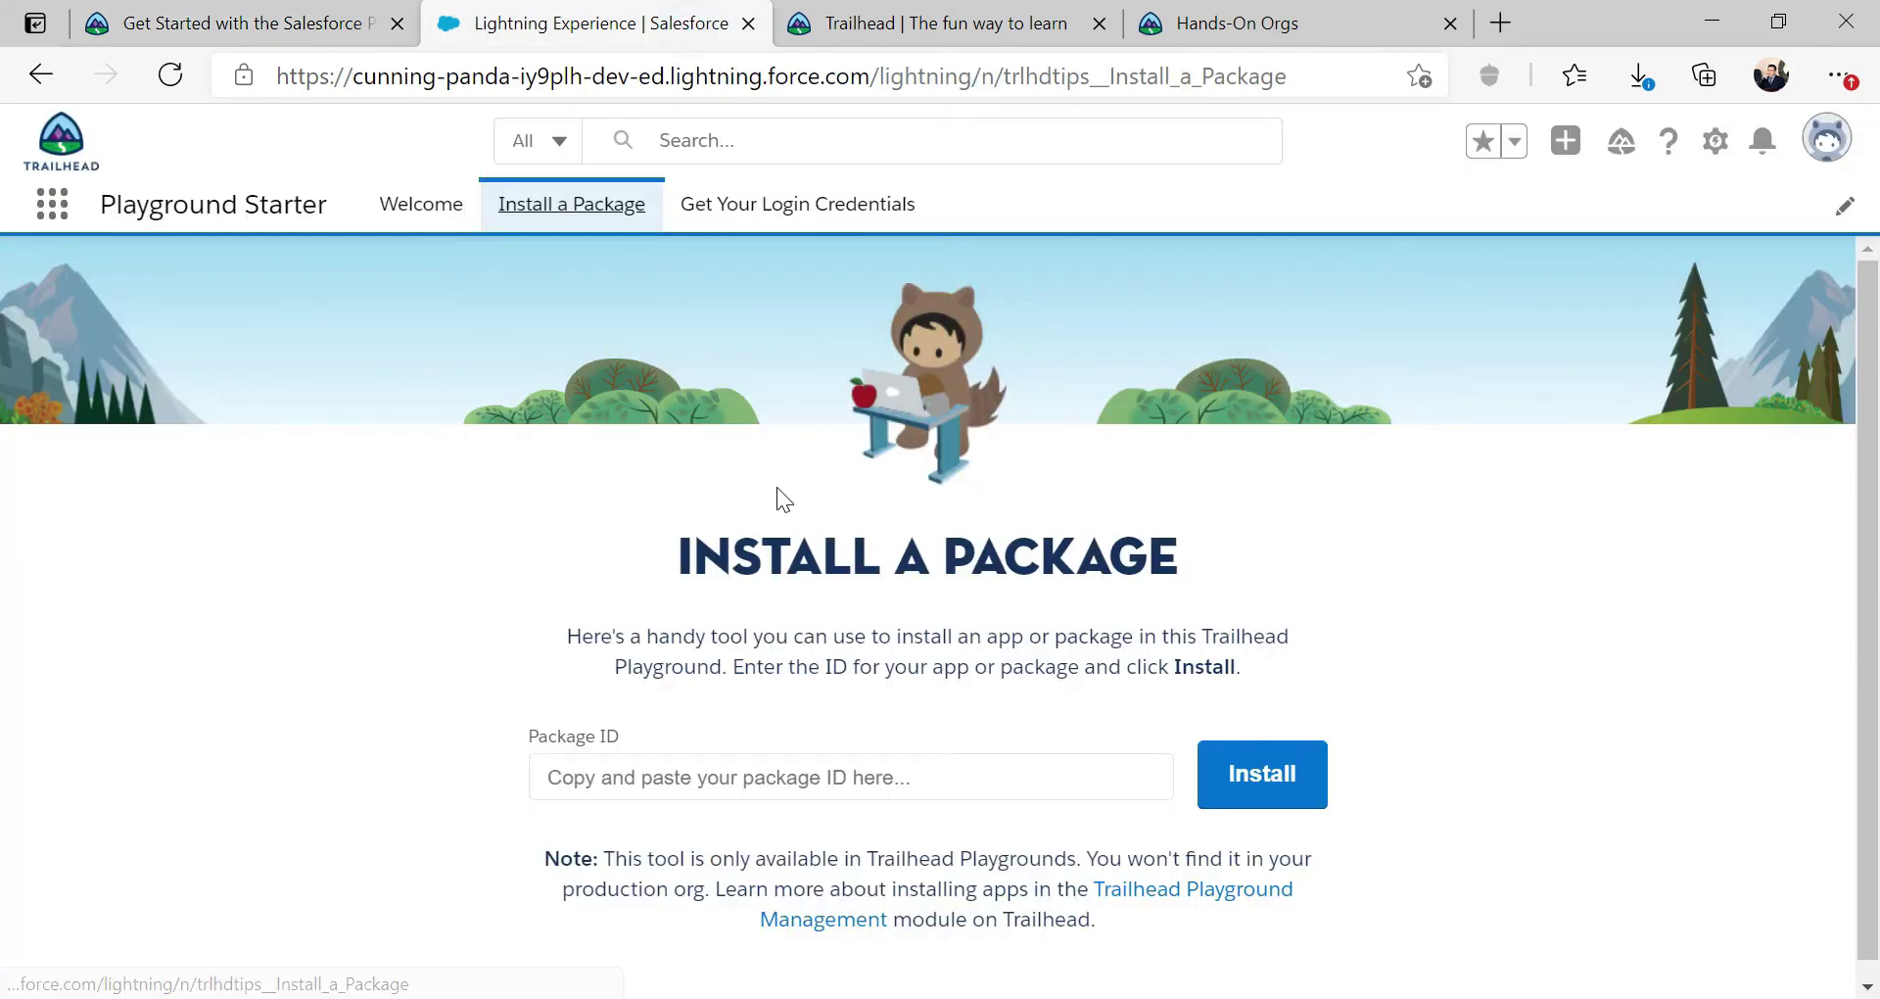
left_click(632, 779)
right_click(633, 779)
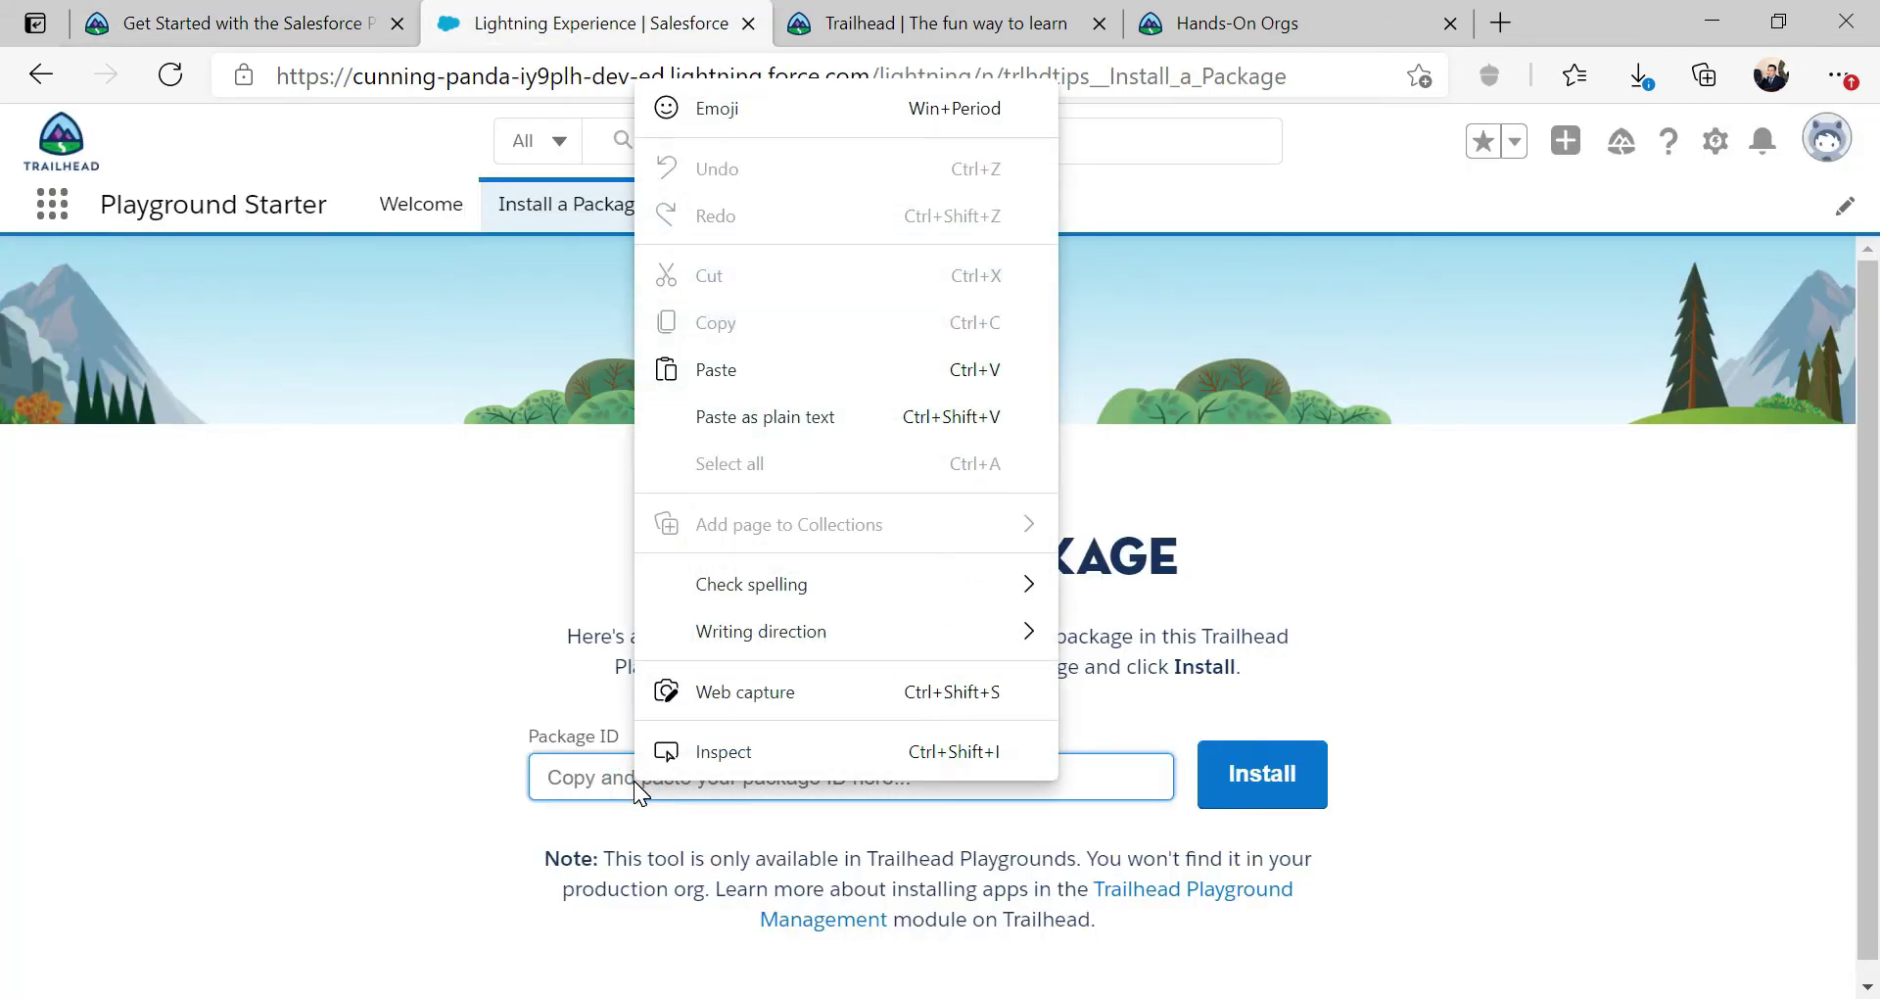
left_click(720, 373)
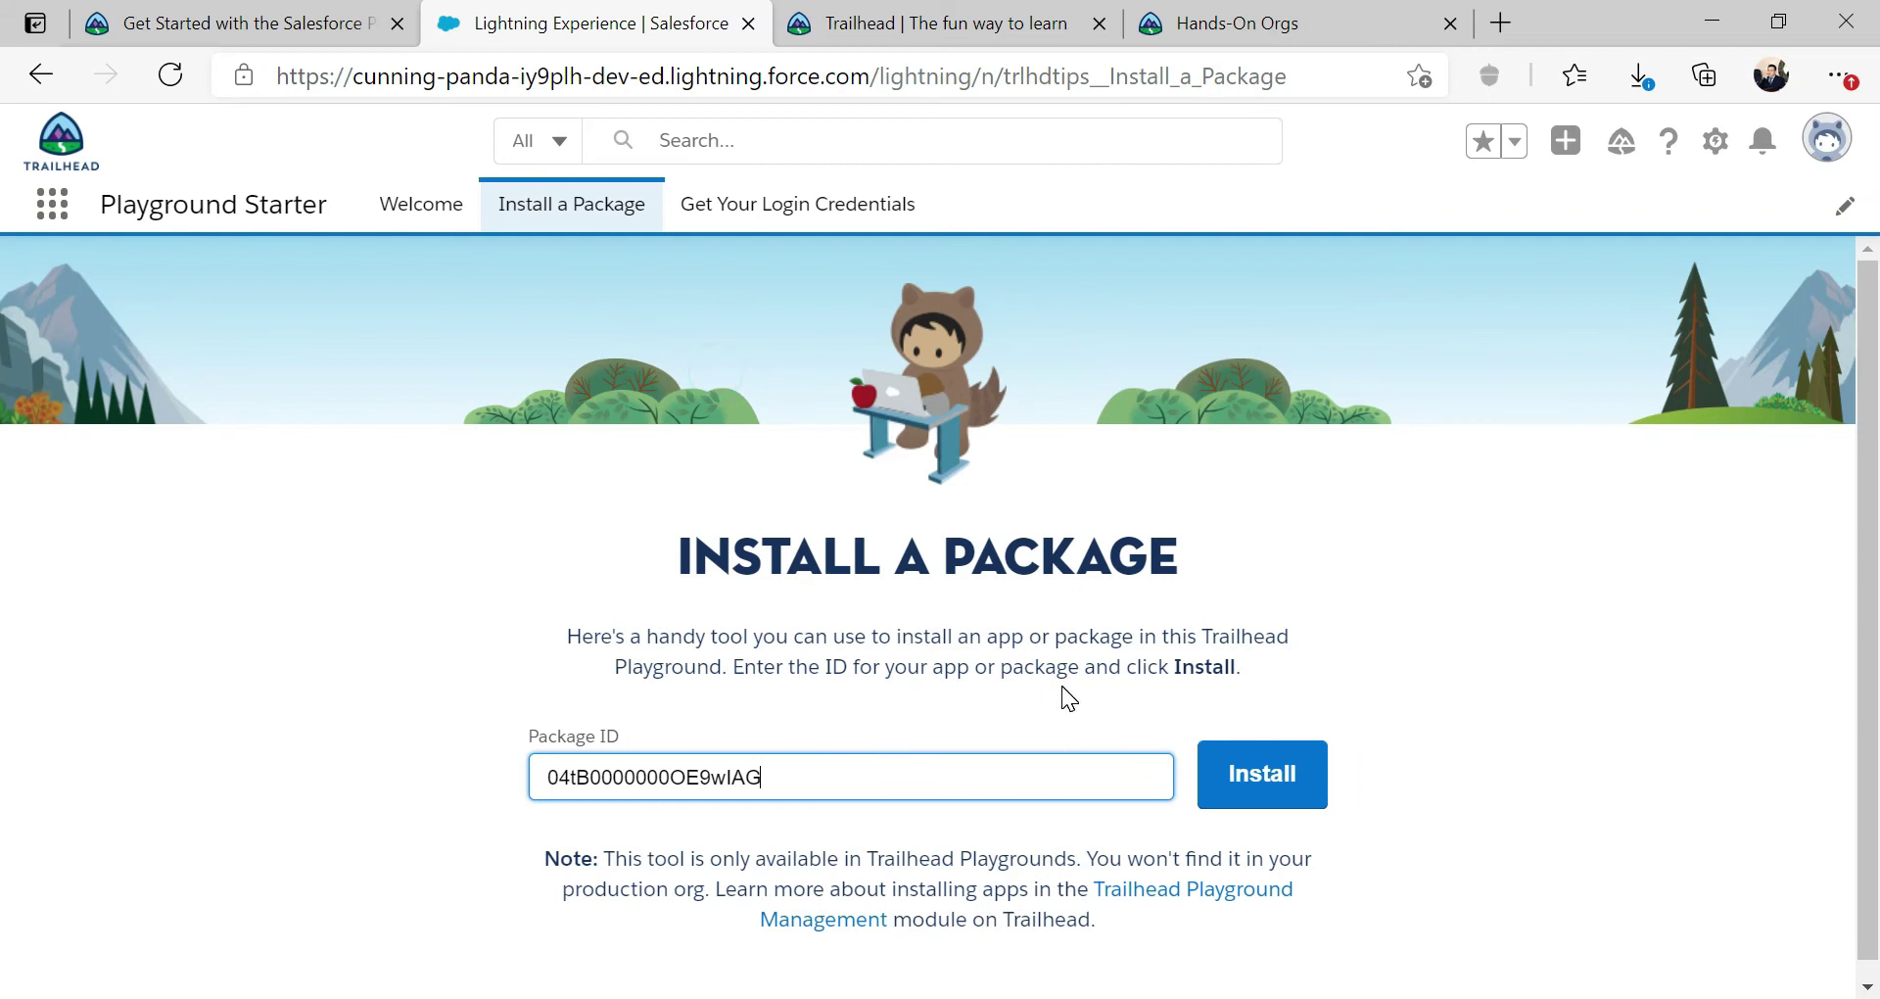
left_click(1273, 779)
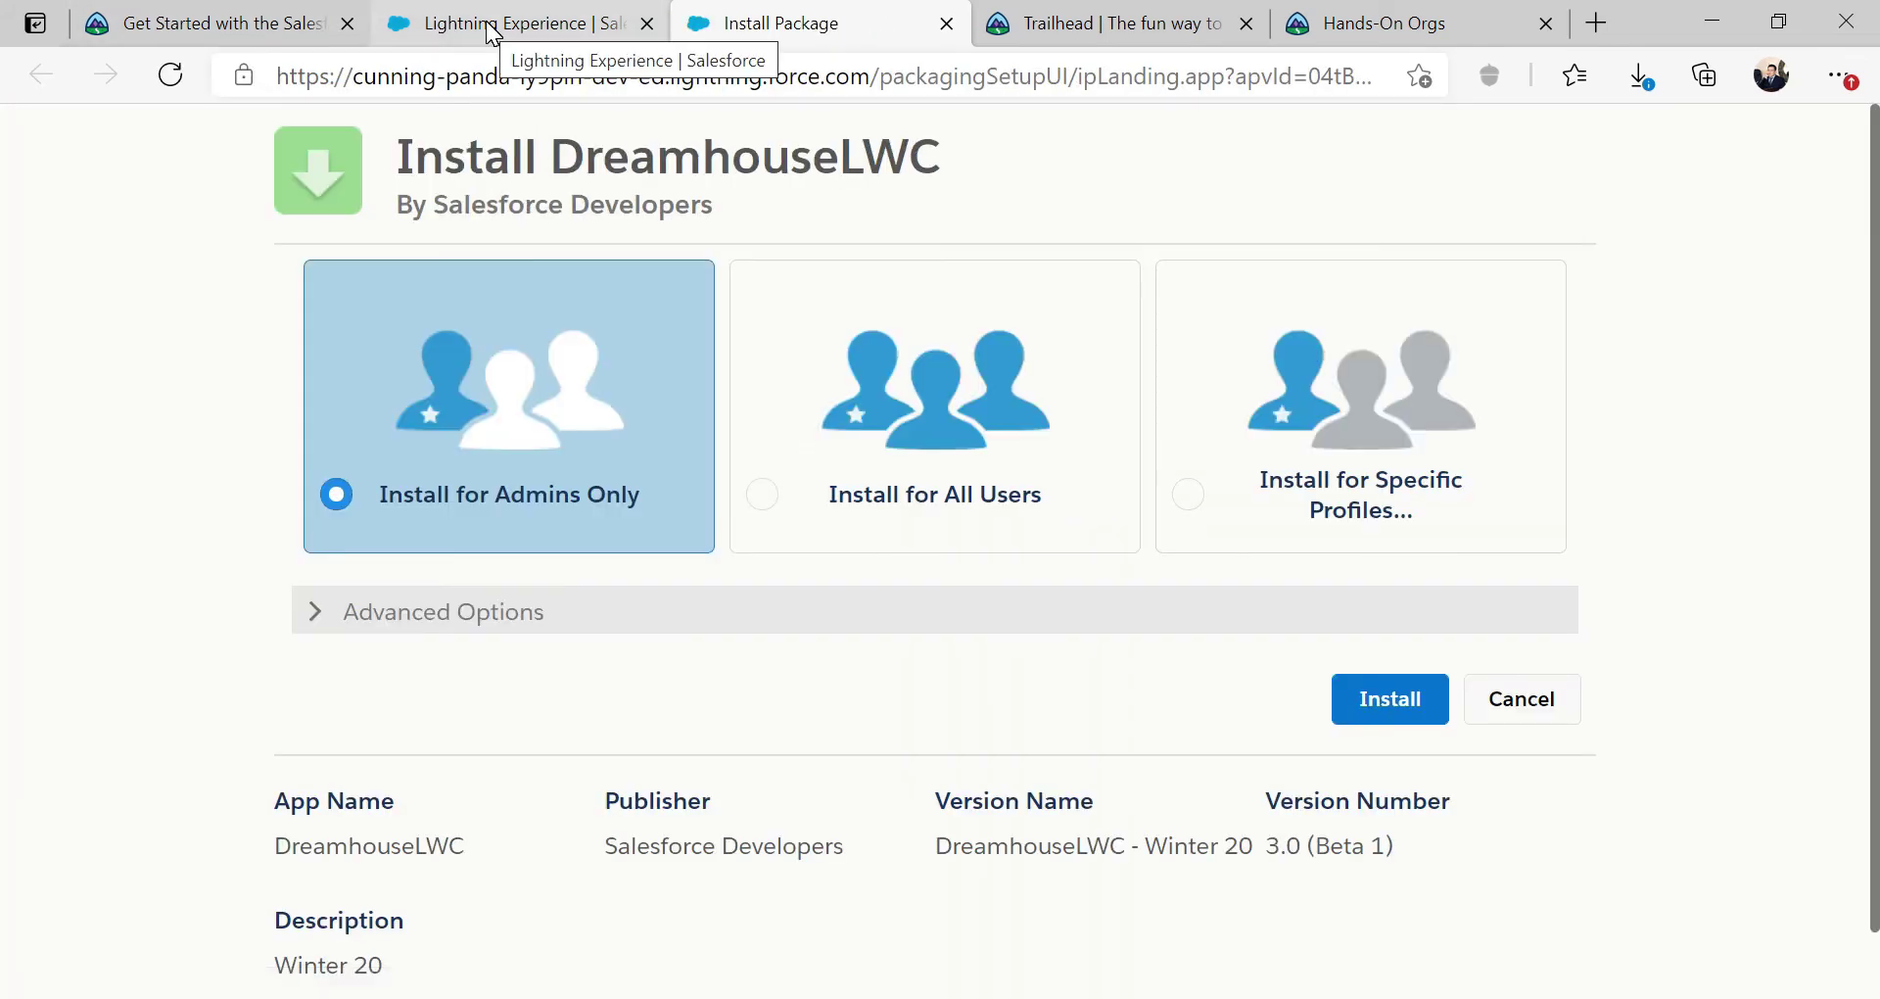
Step: Check the unit's installation instructions and install the DreamhouseLWC package for all users
left_click(245, 26)
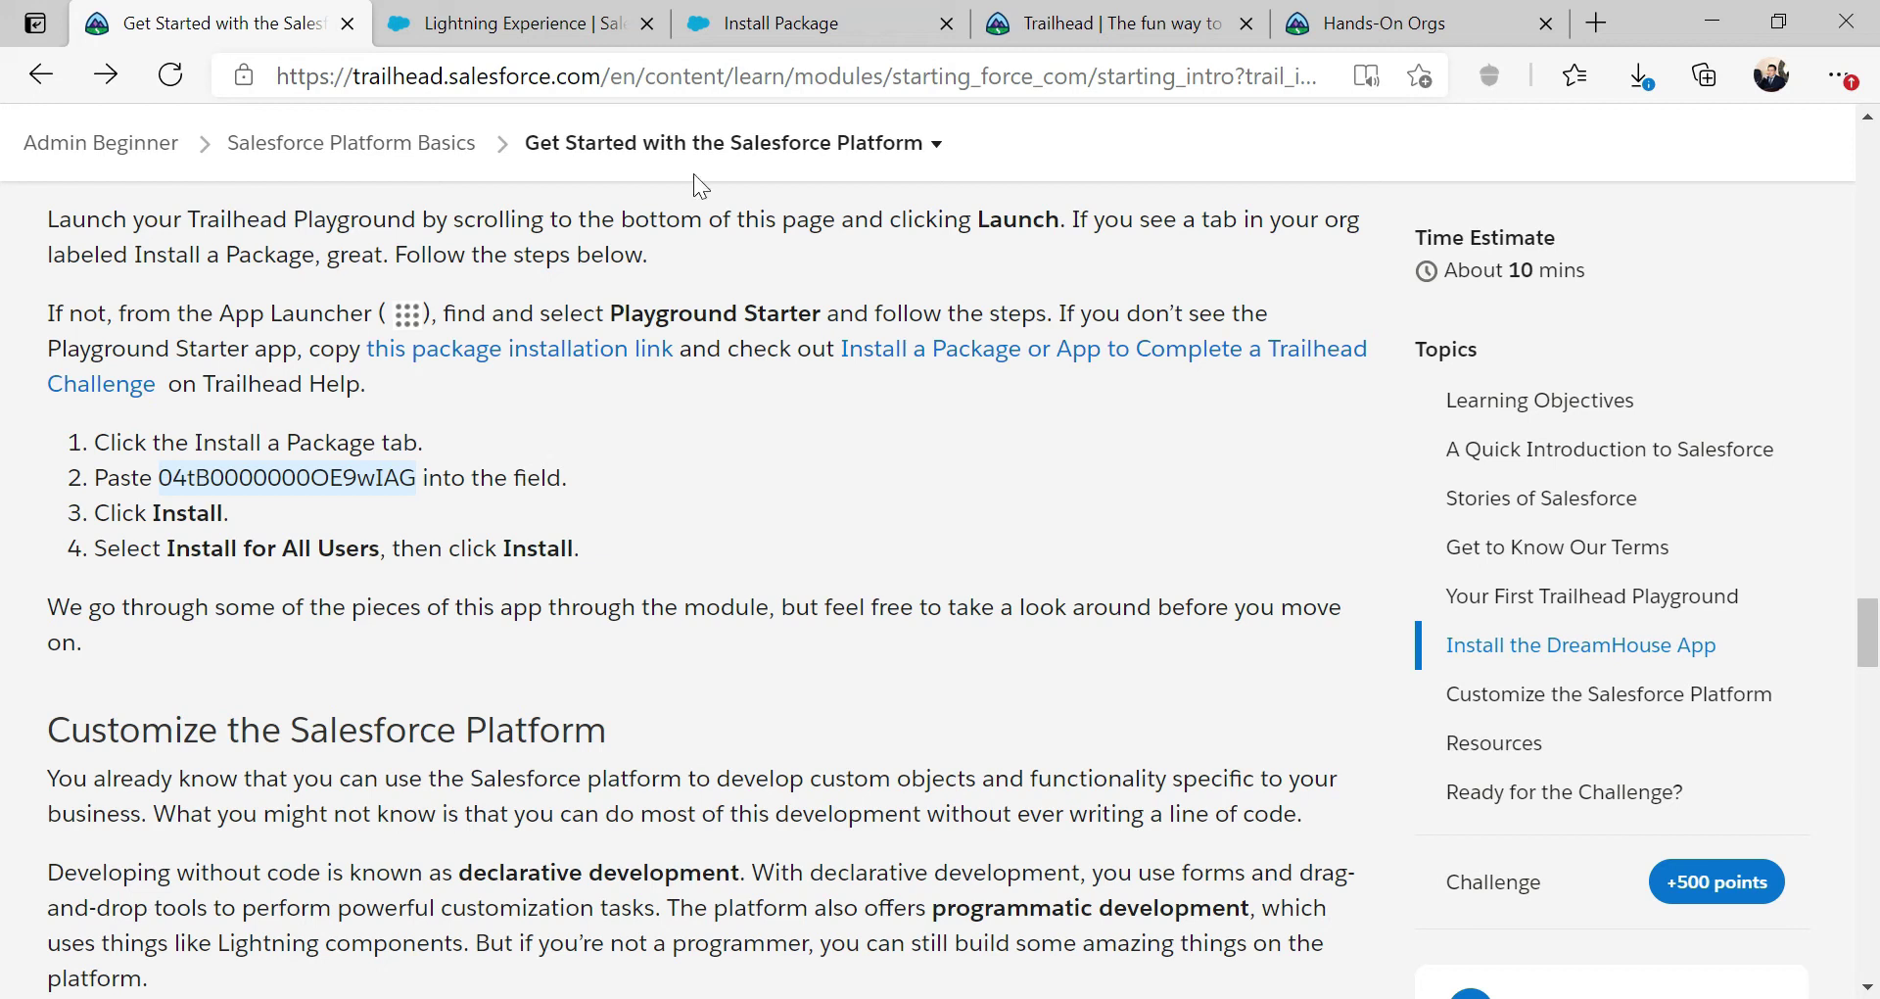
left_click(761, 40)
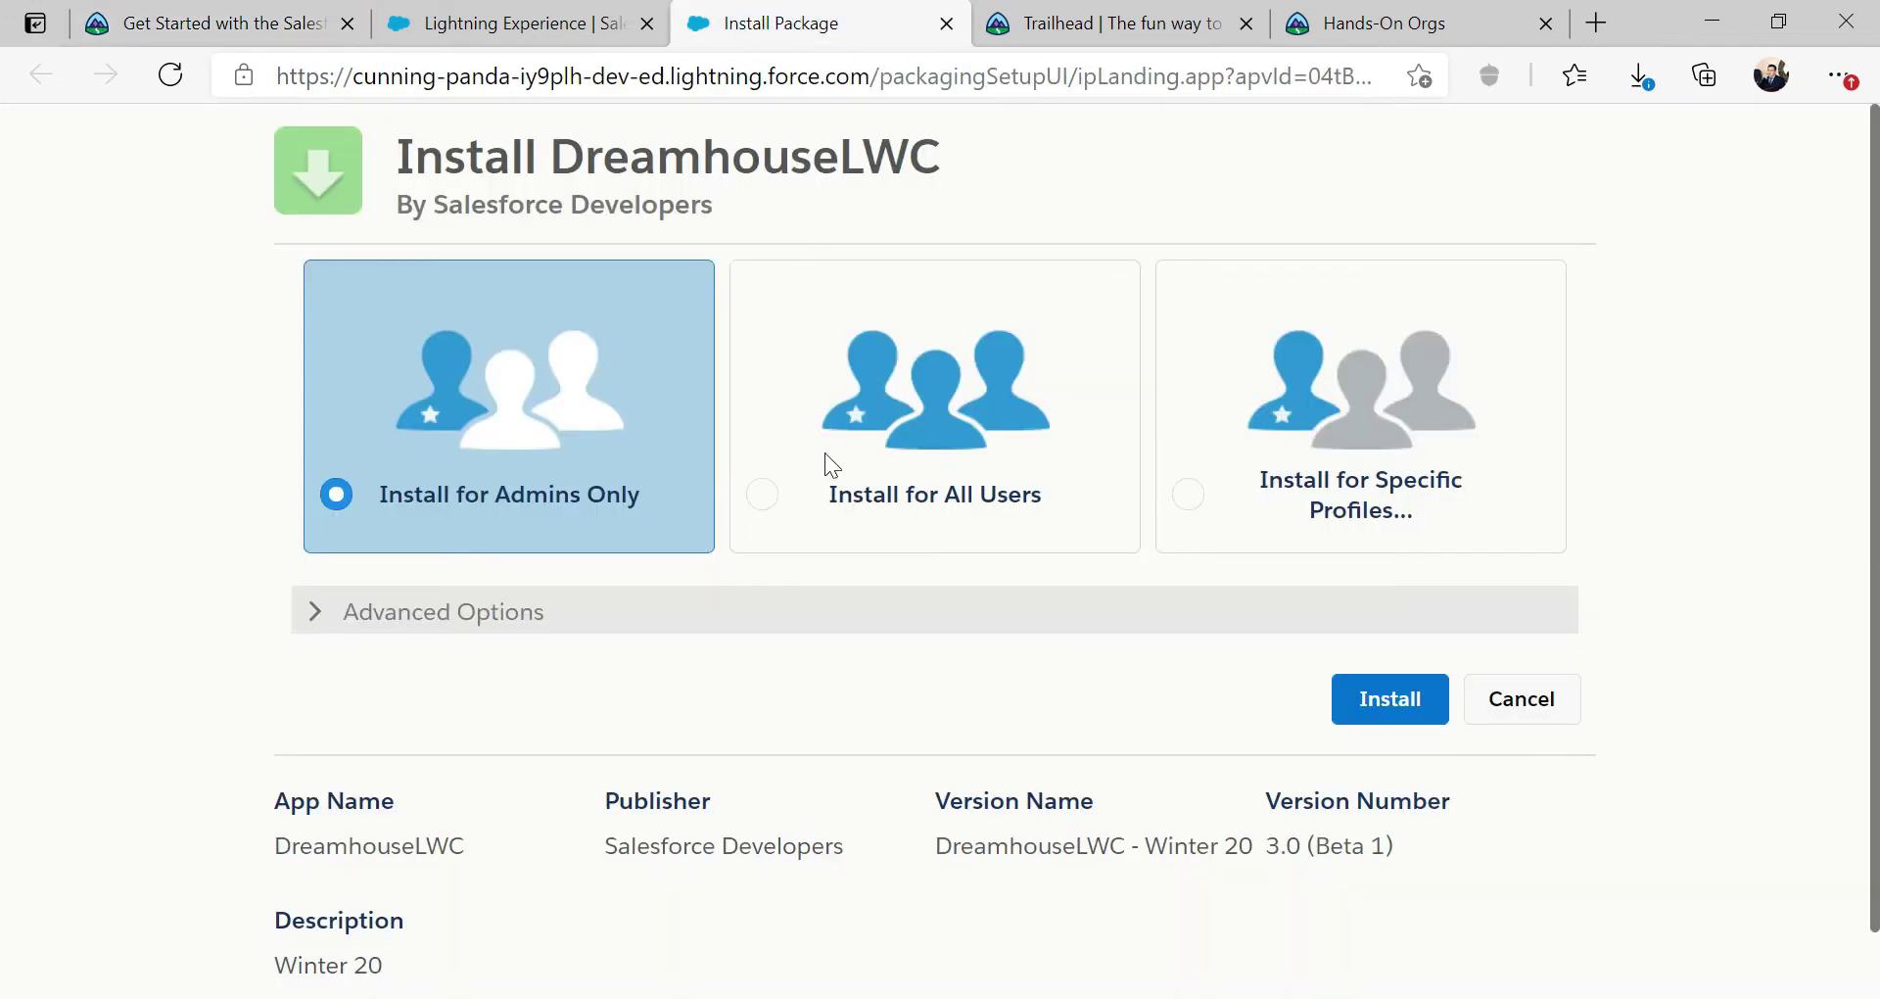
left_click(763, 494)
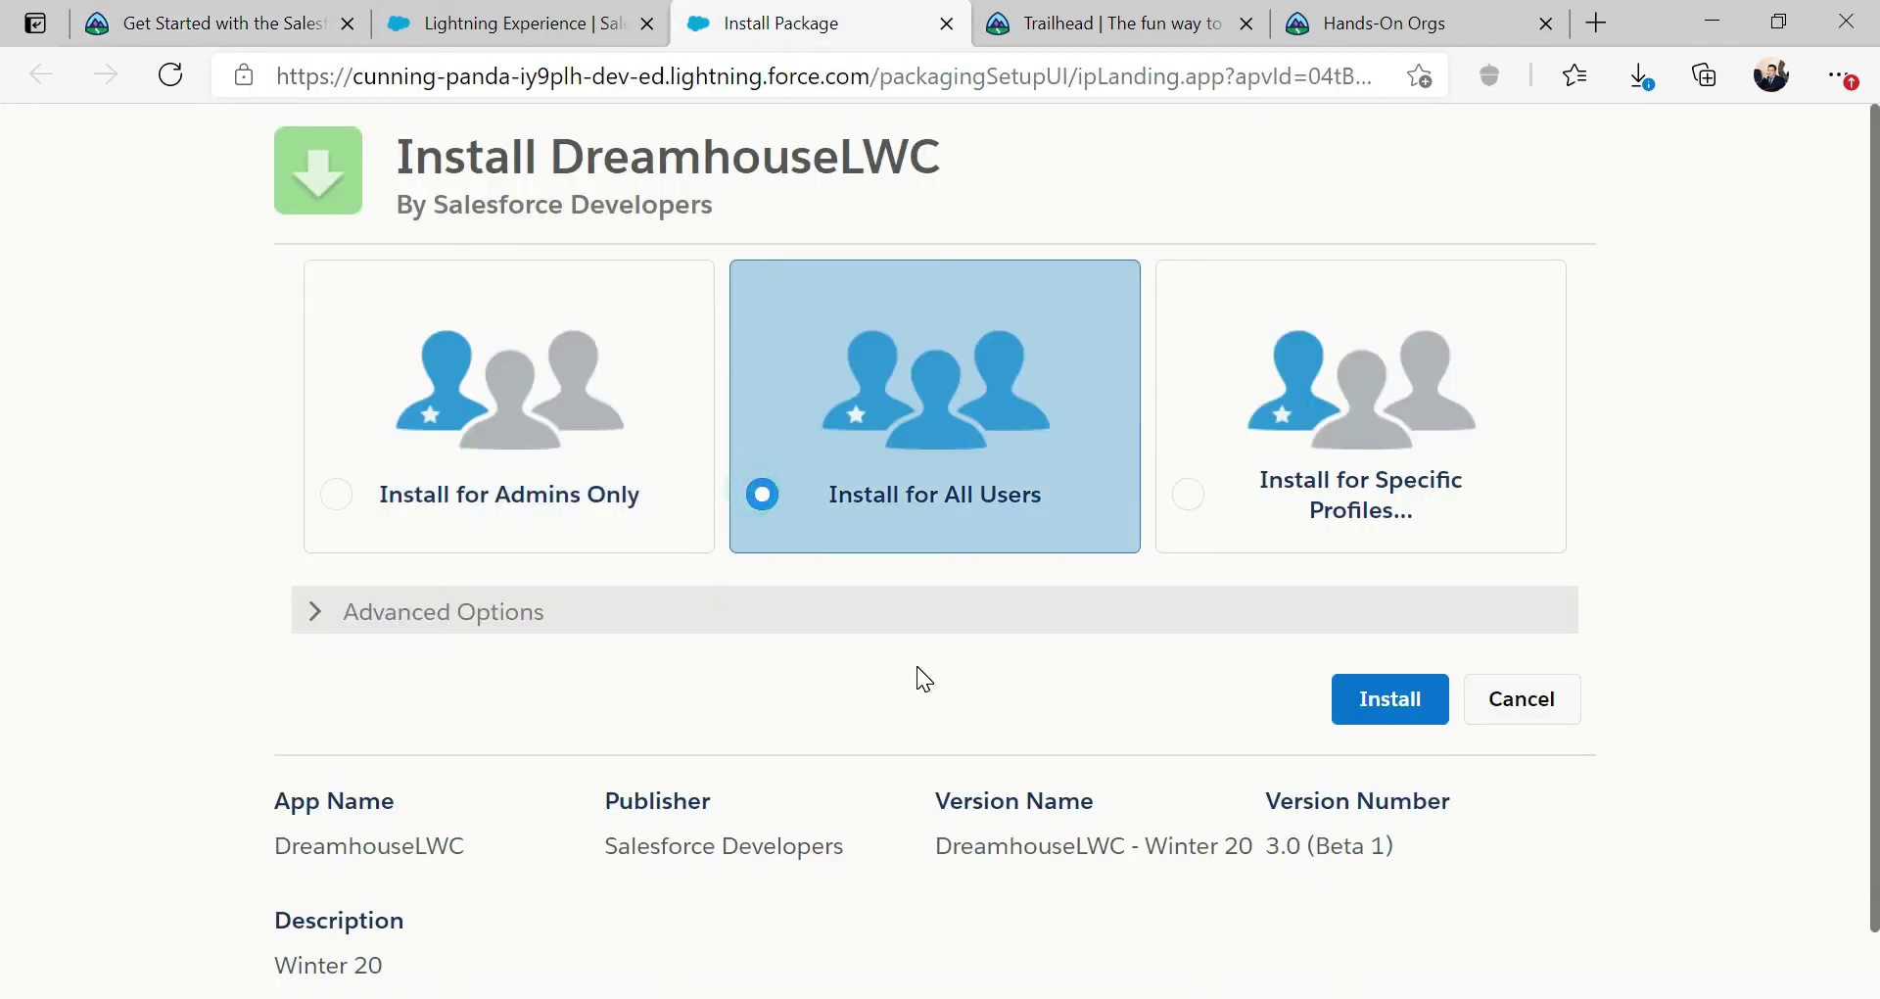
left_click(1391, 699)
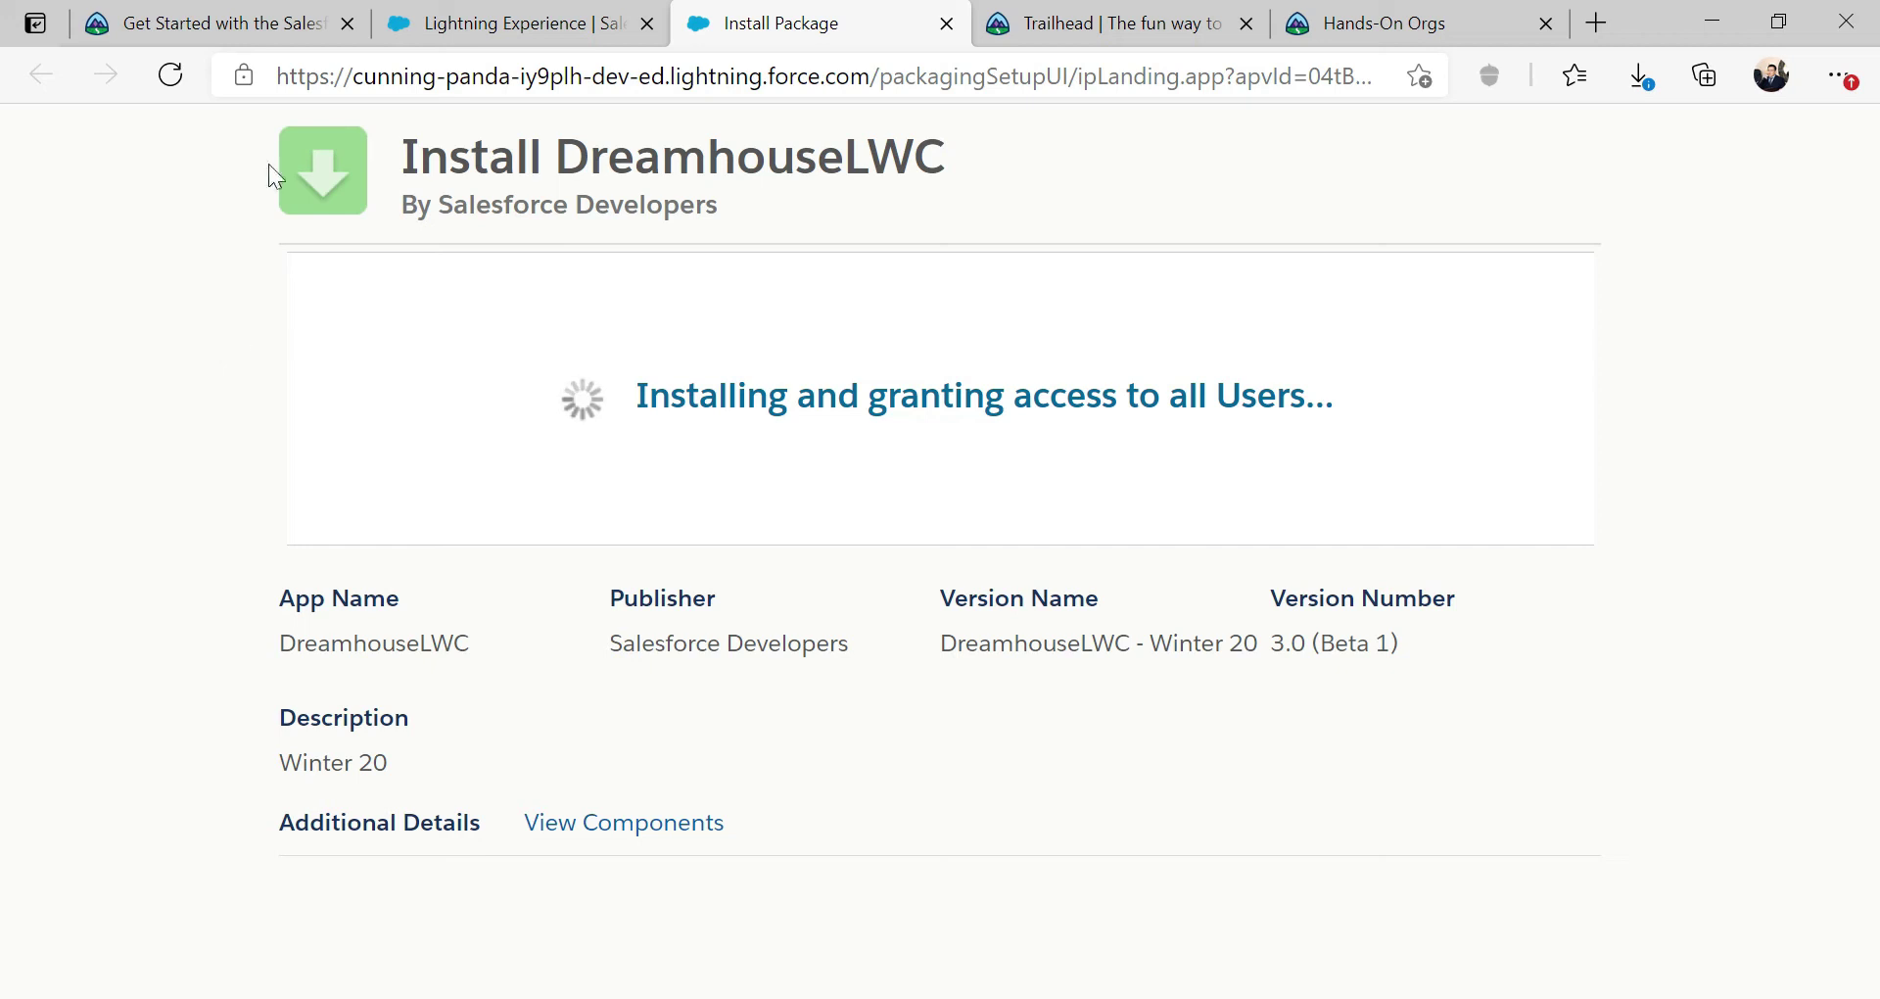
Step: Read the unit's Customize the Salesforce Platform section, including the steps for creating a Prequalified? checkbox on the contact object
left_click(245, 24)
scroll(613, 401, "down", 2)
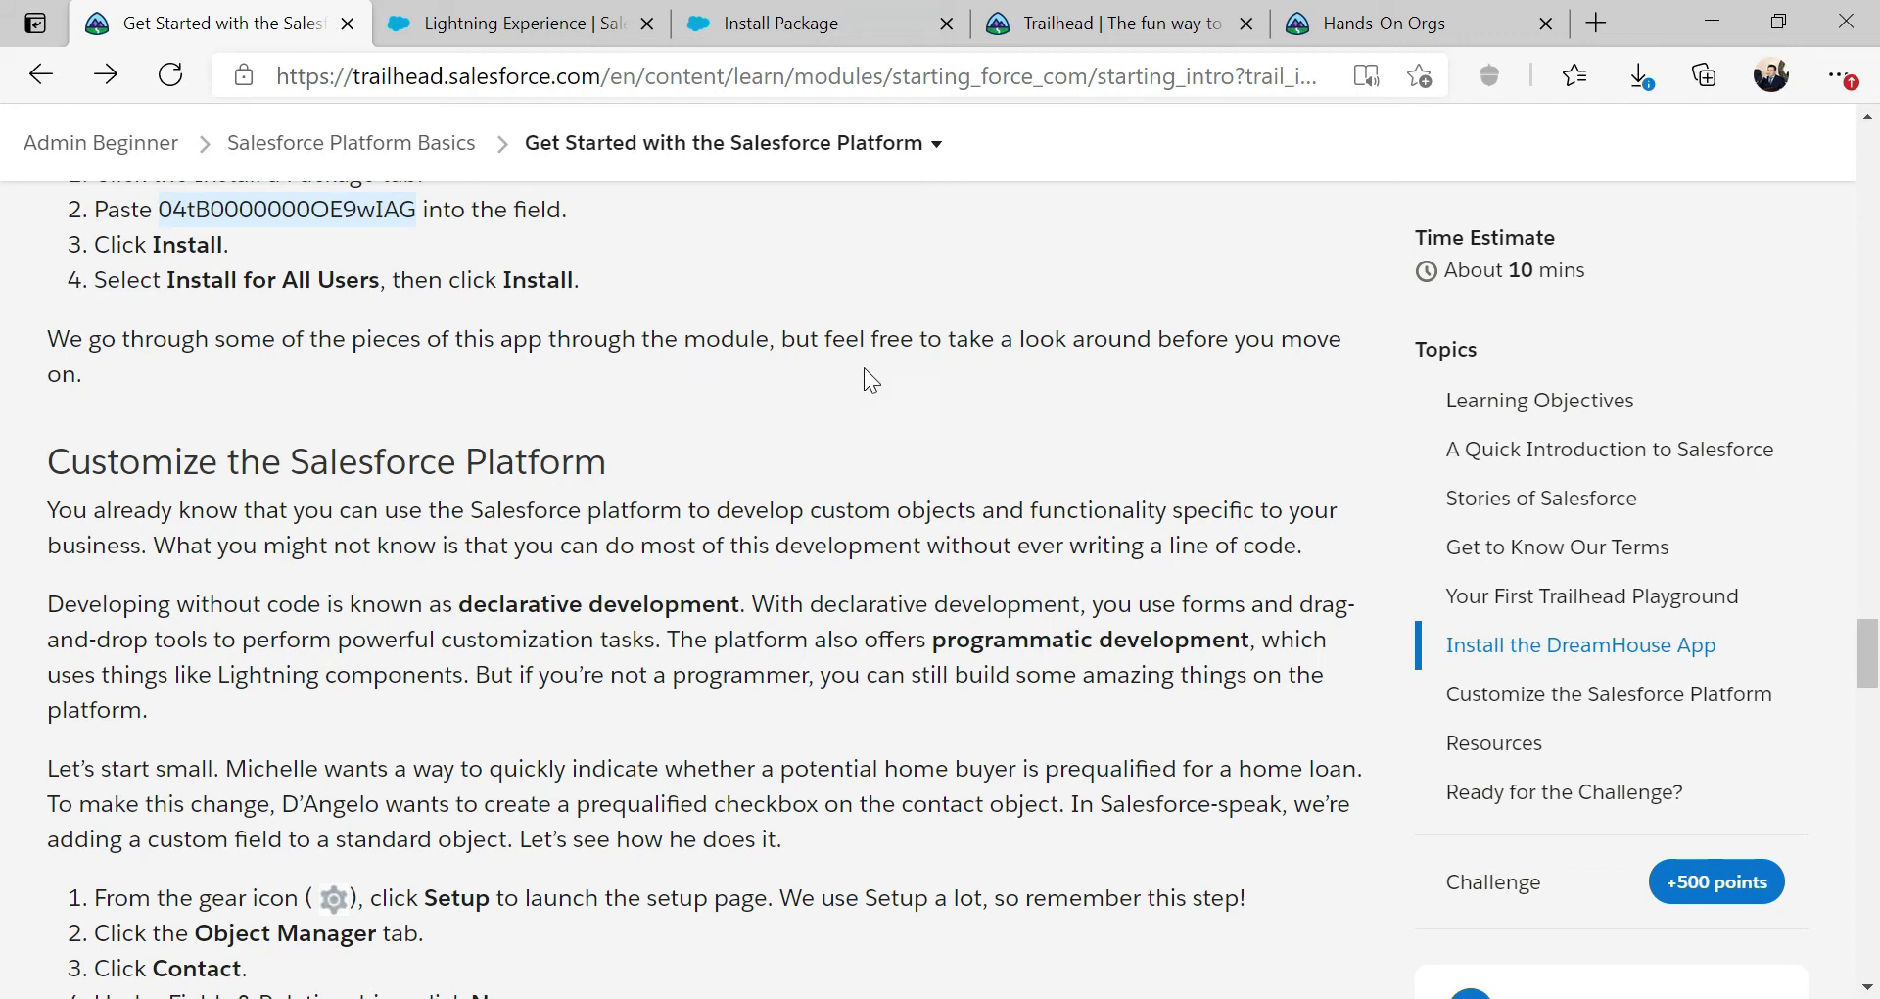
scroll(371, 377, "down", 2)
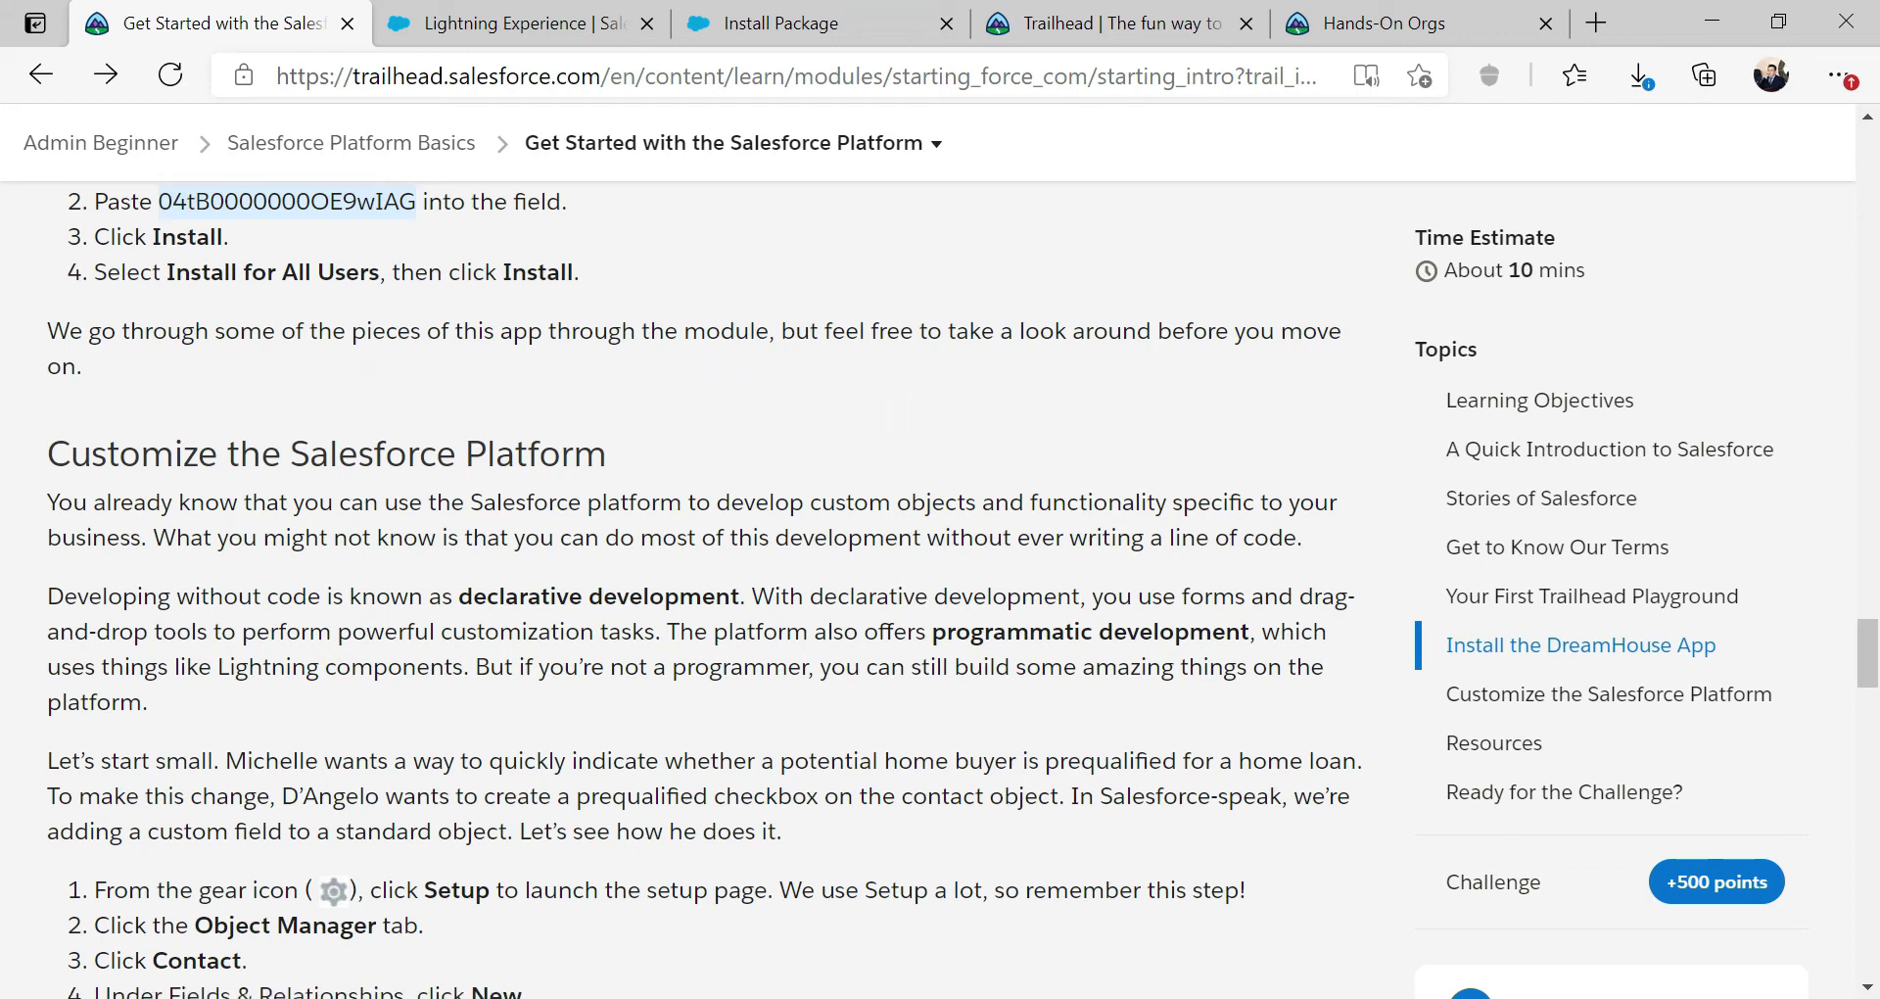
scroll(366, 446, "down", 2)
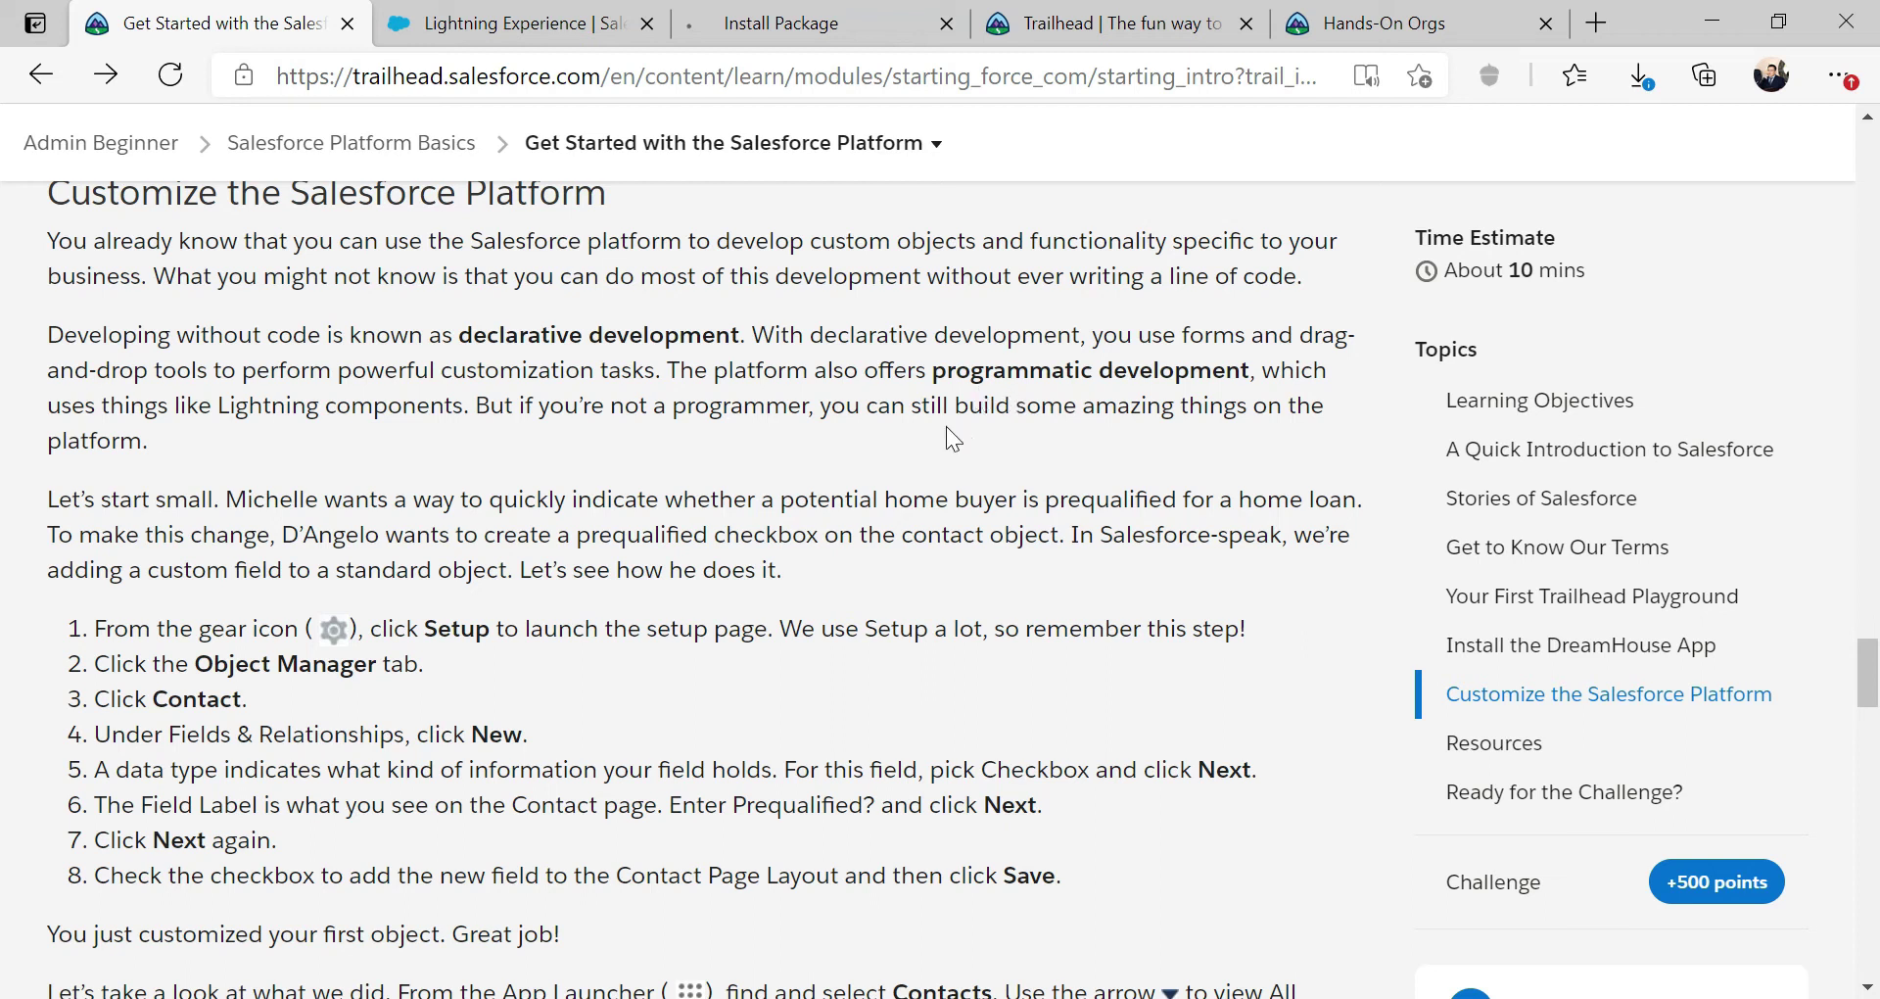
scroll(616, 358, "down", 1)
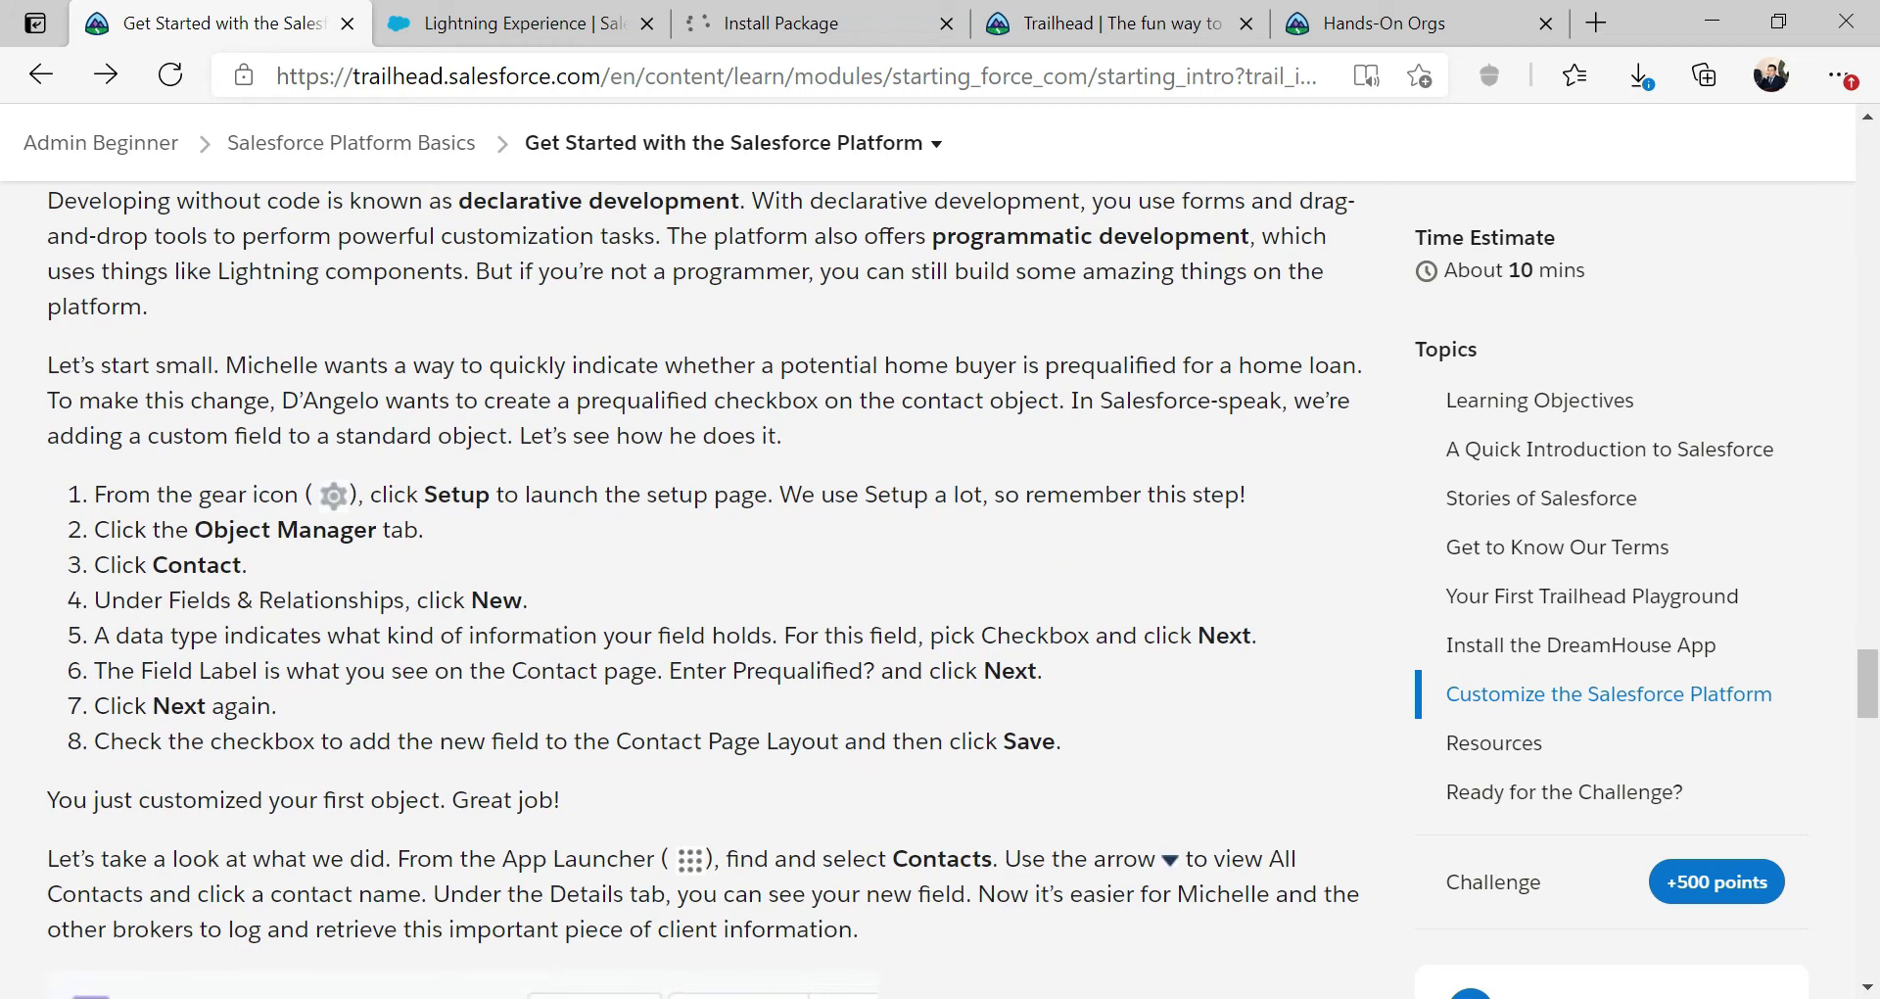
scroll(705, 588, "down", 1)
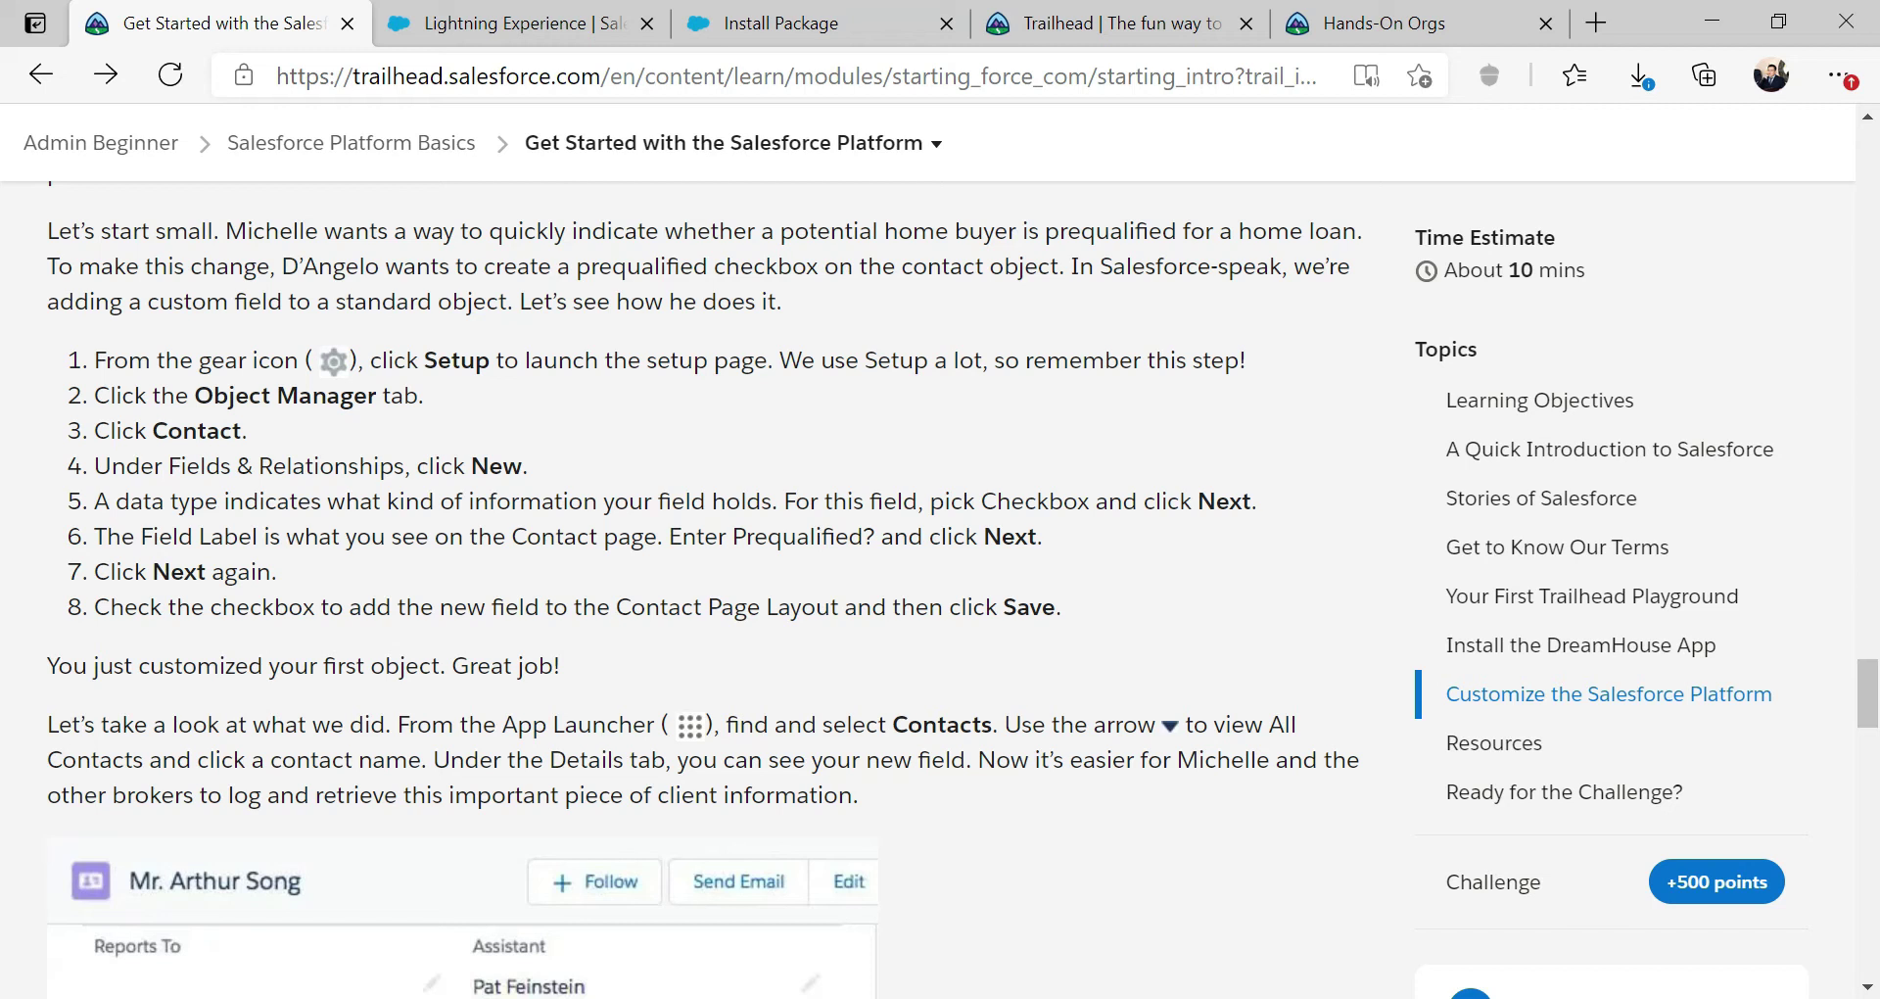
double_click(948, 265)
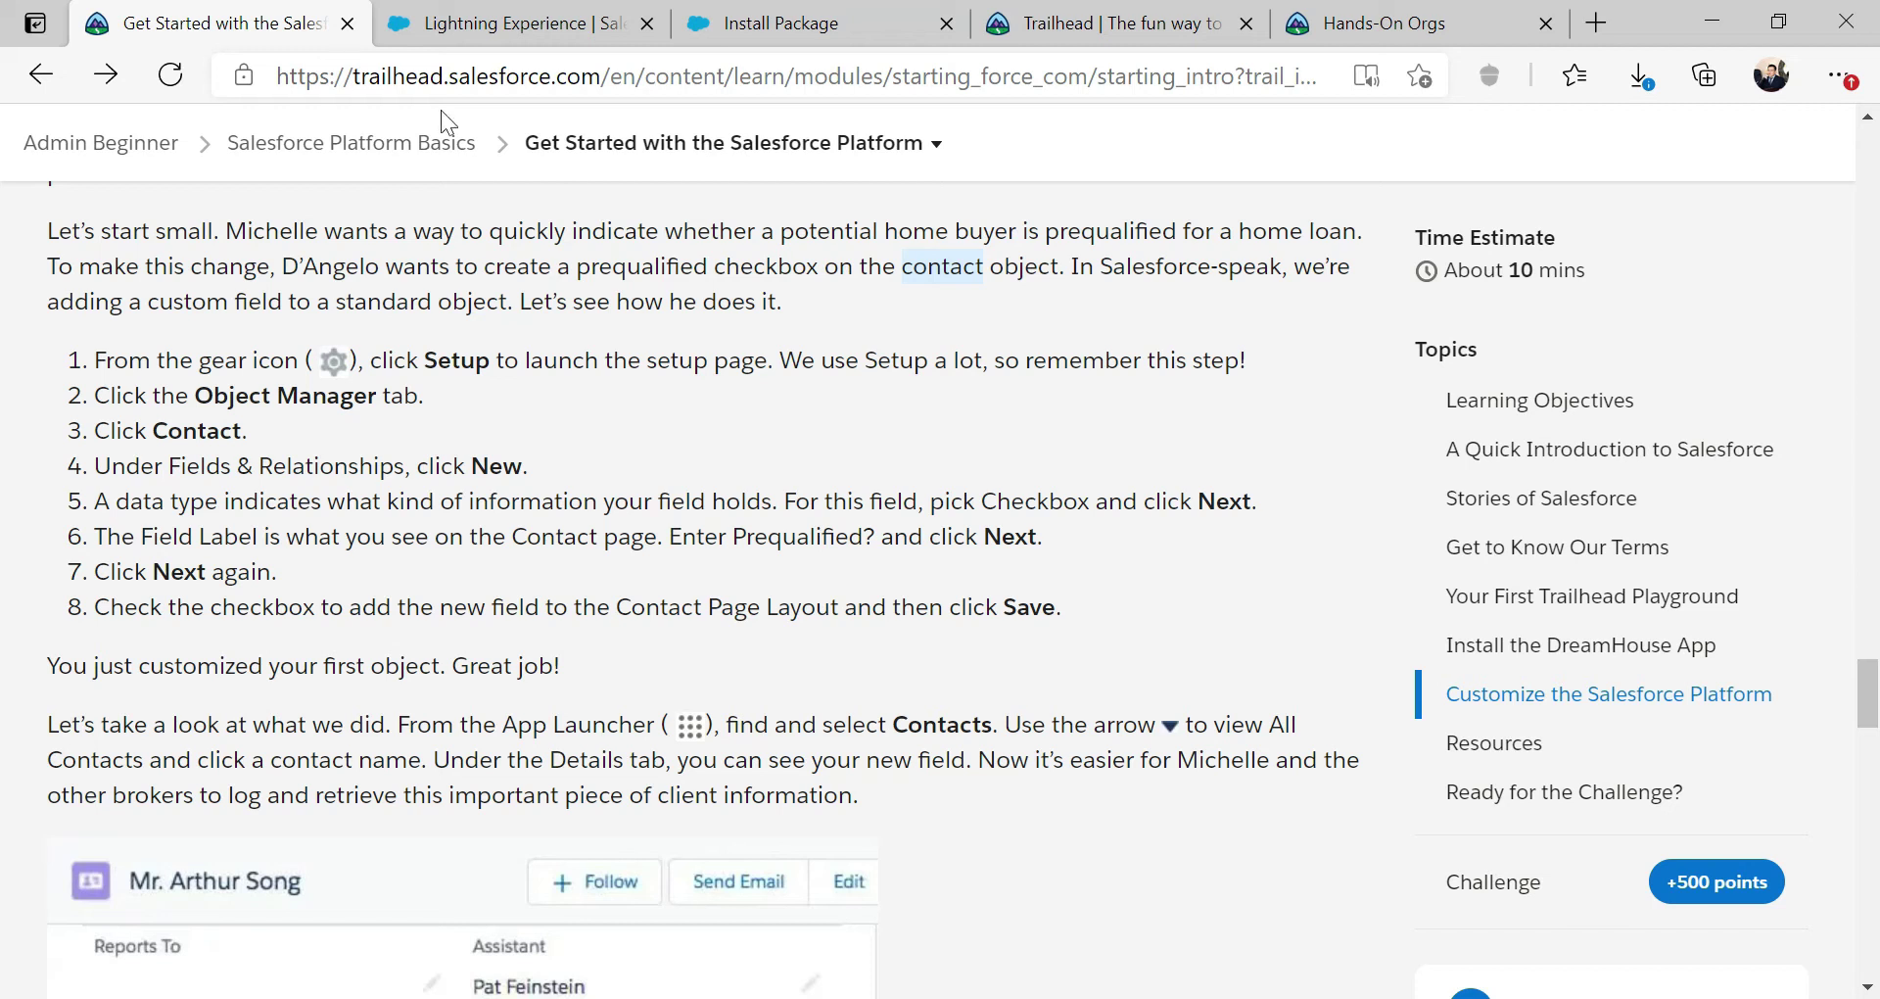
Step: Finish the DreamhouseLWC installation and close the MFA admin notice on the Installed Packages page
left_click(783, 21)
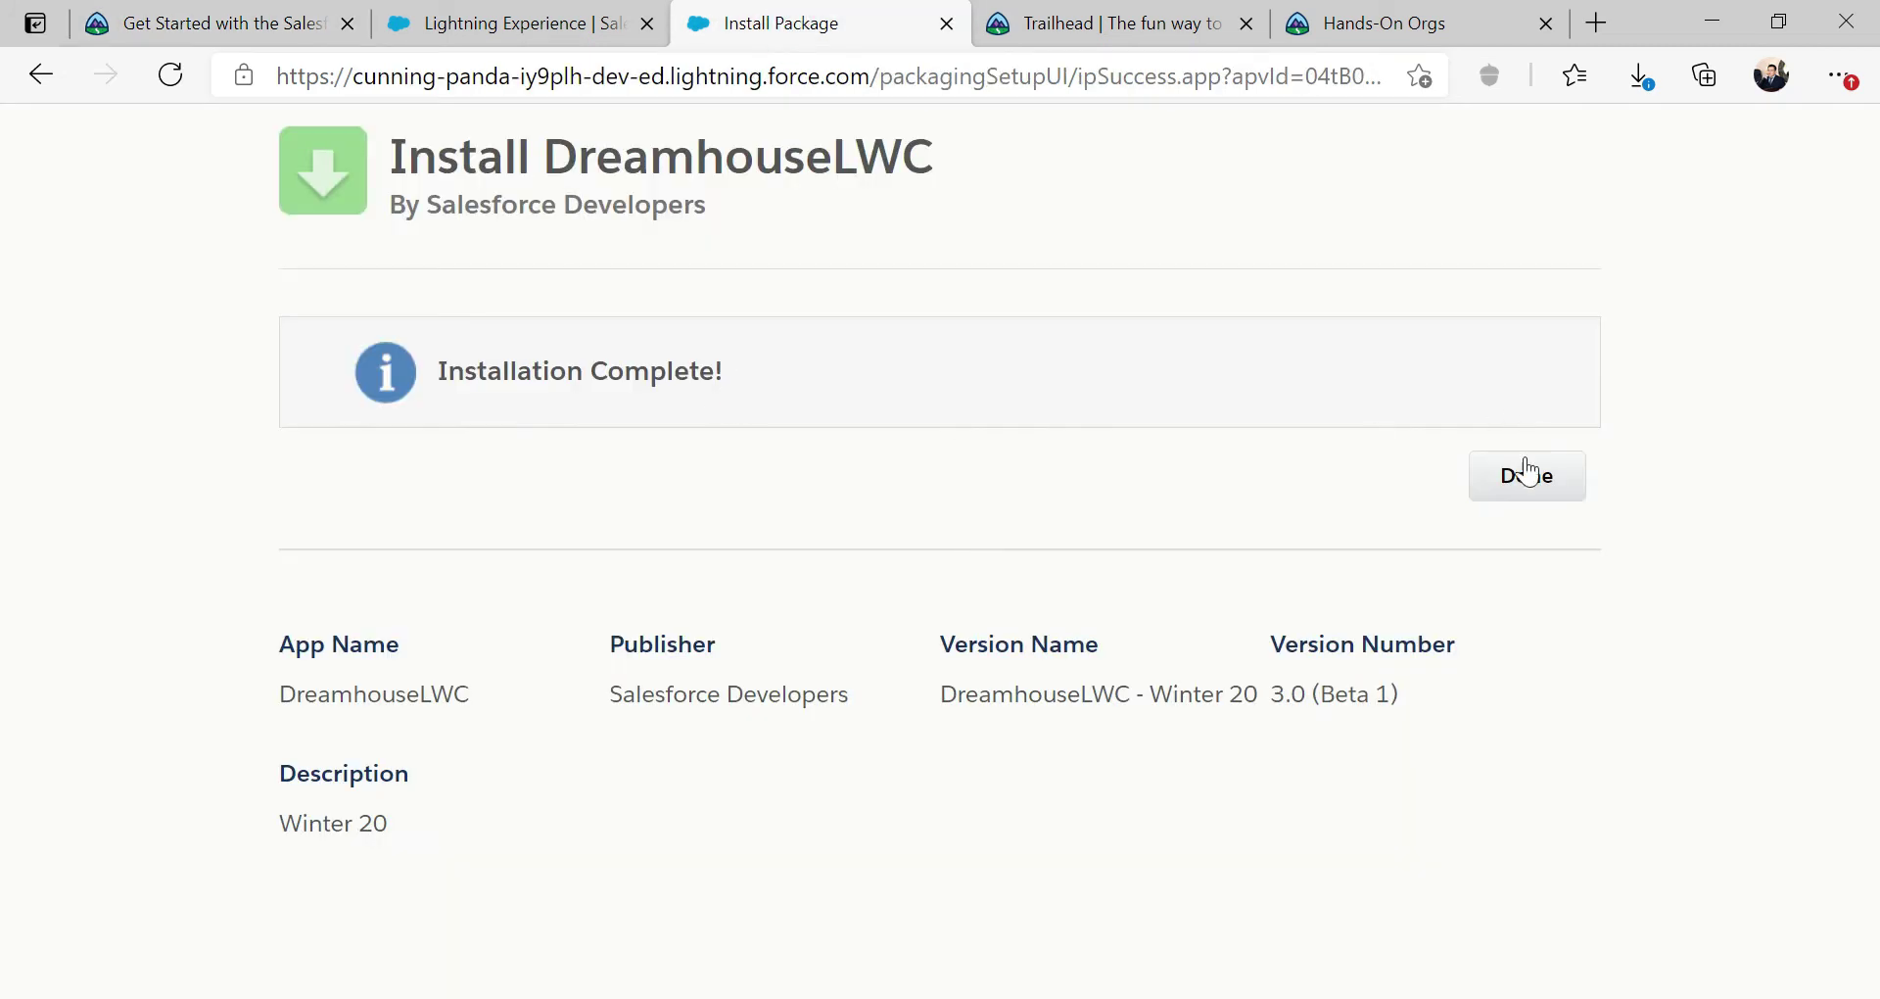
left_click(1529, 480)
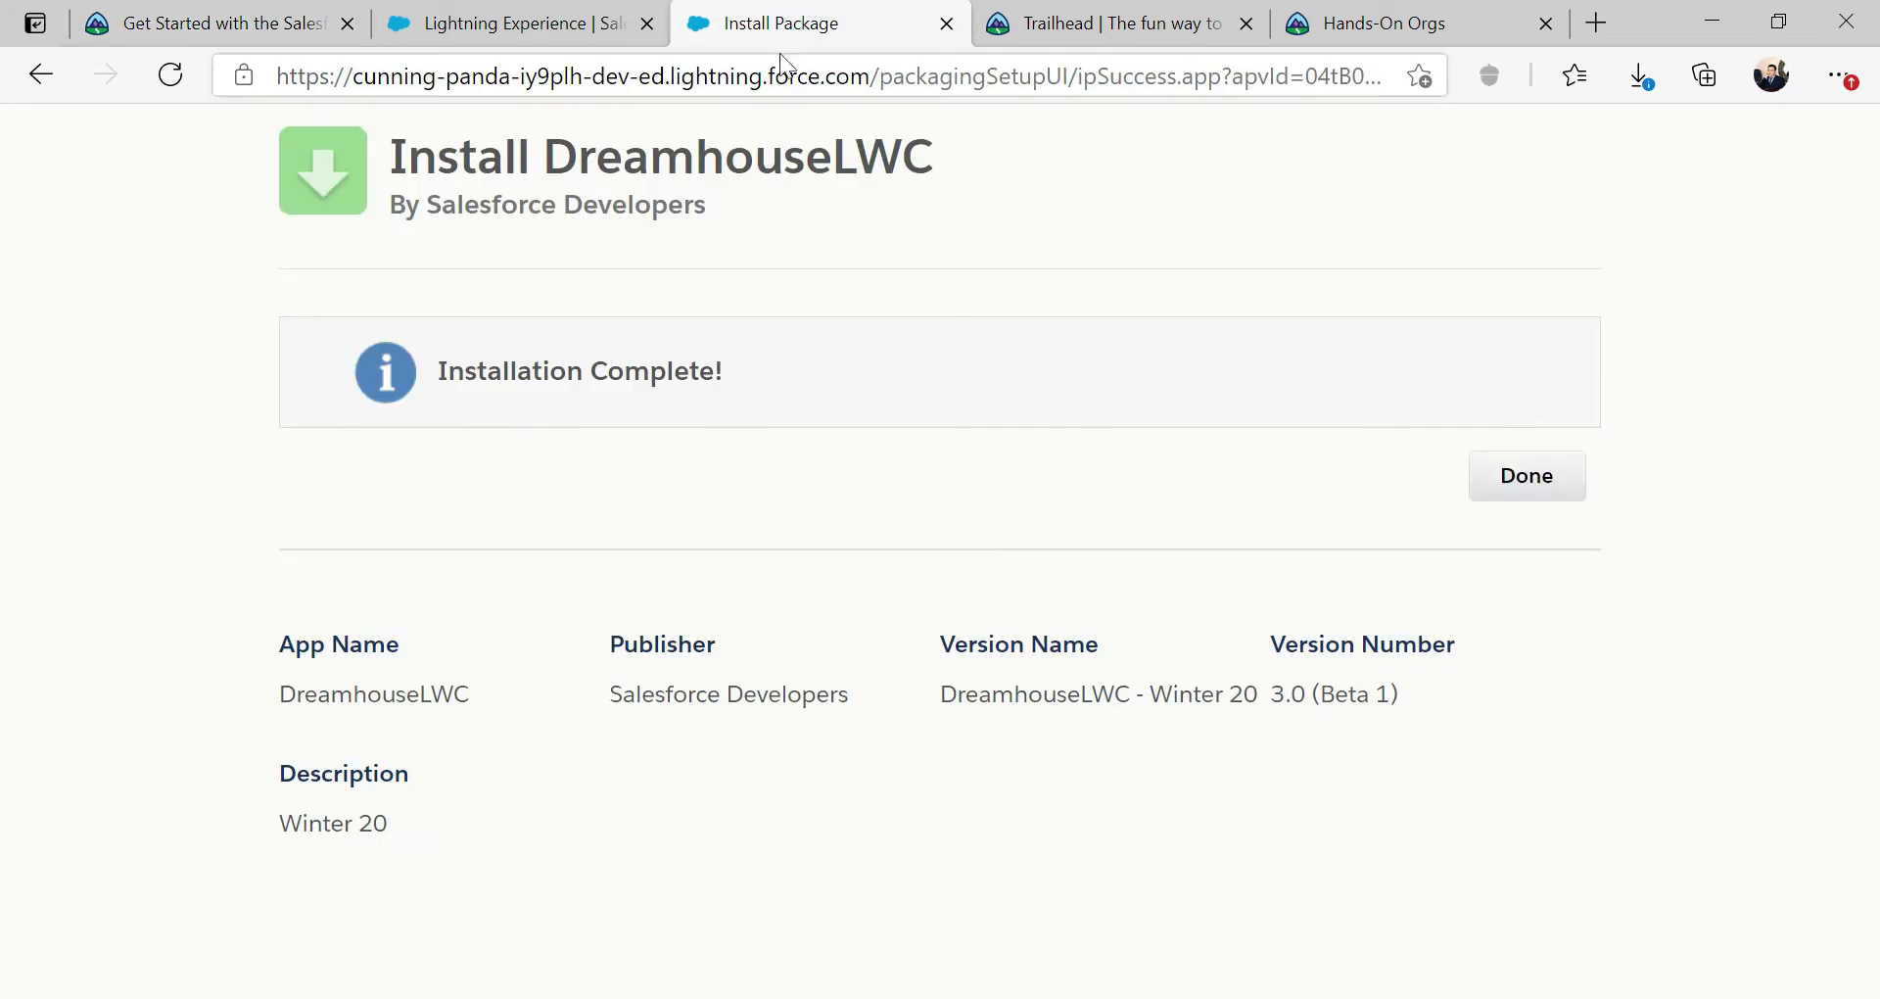
left_click(1517, 474)
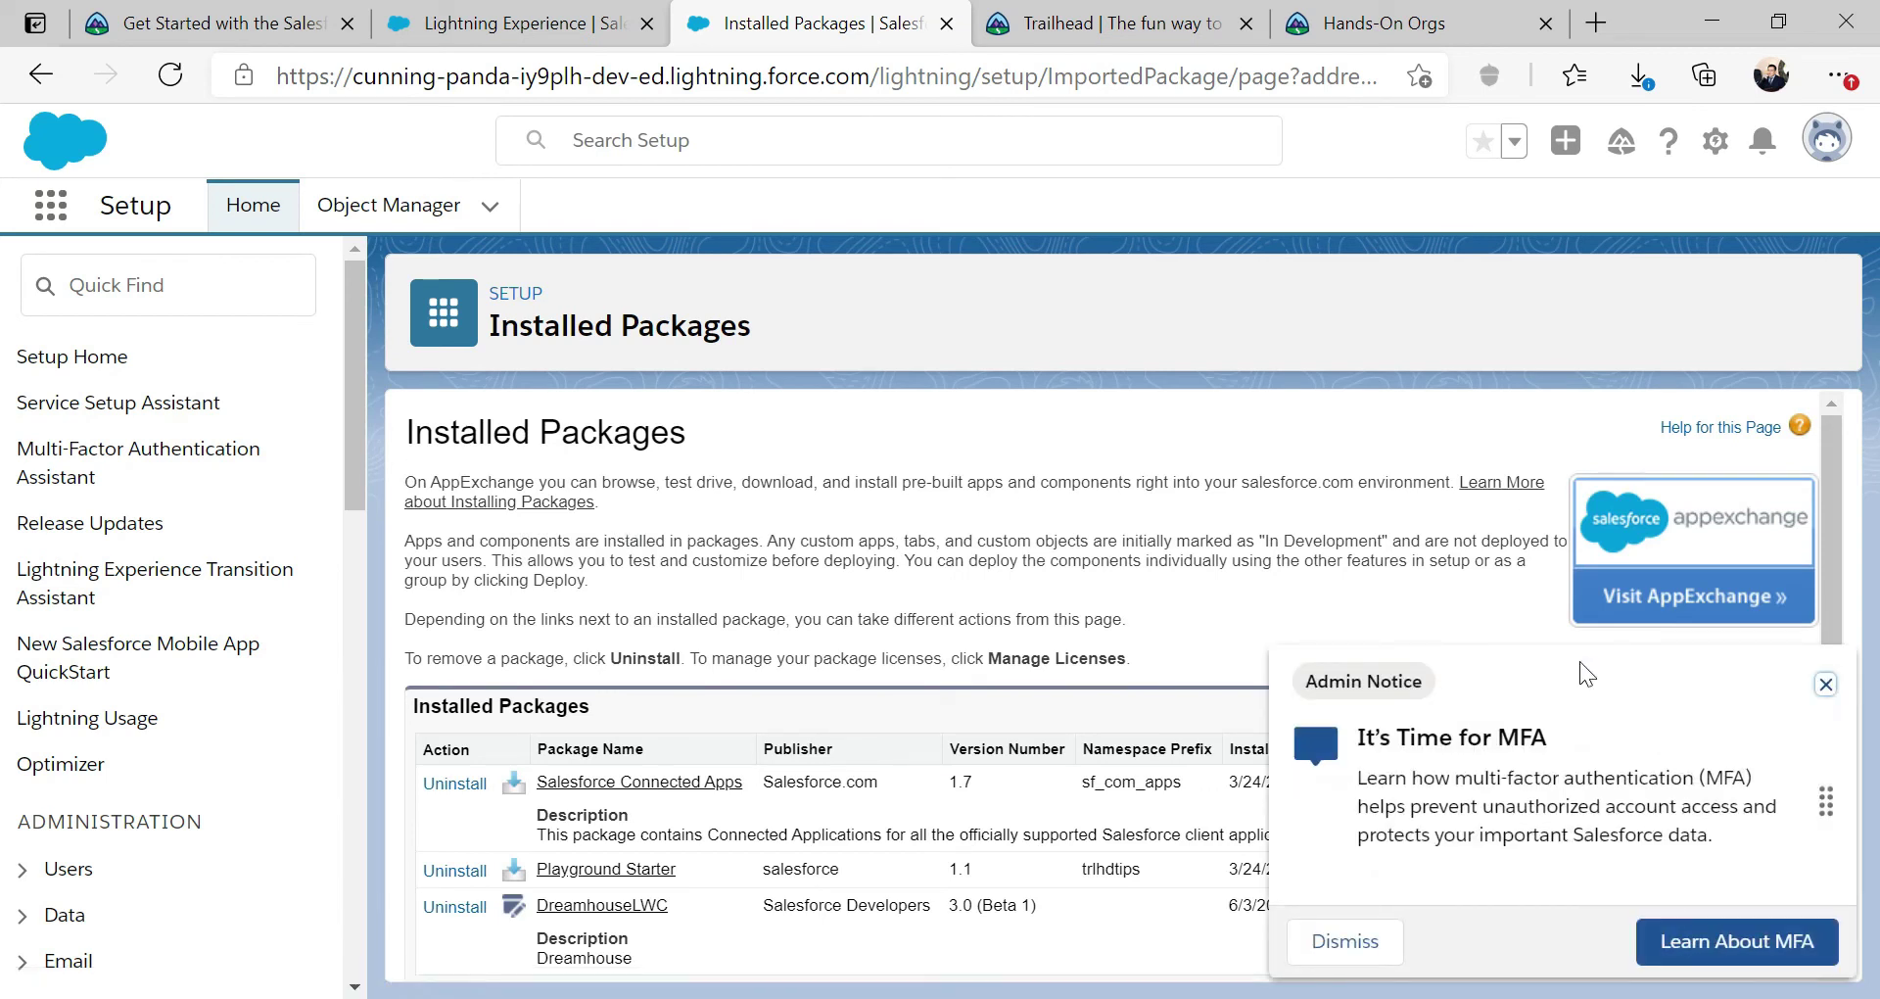
left_click(1826, 684)
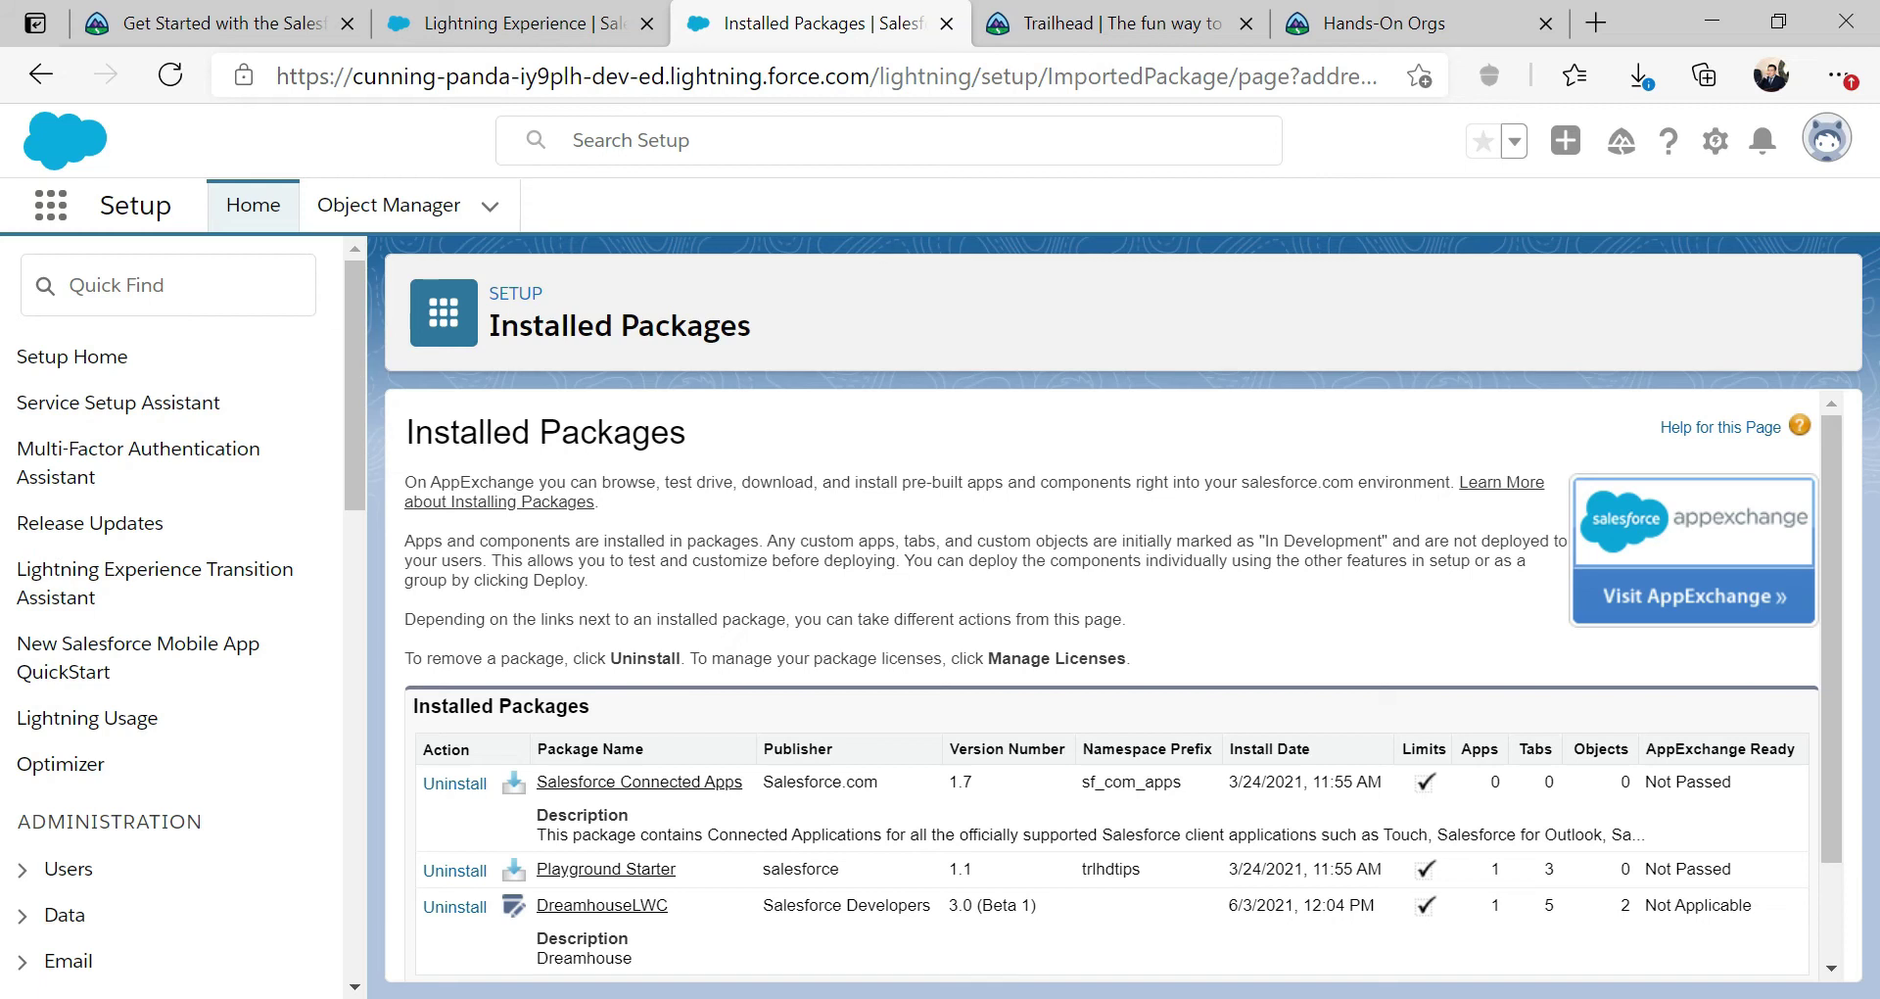
Step: Open Setup Home in a new tab and switch that tab to the Sales app
left_click(1715, 147)
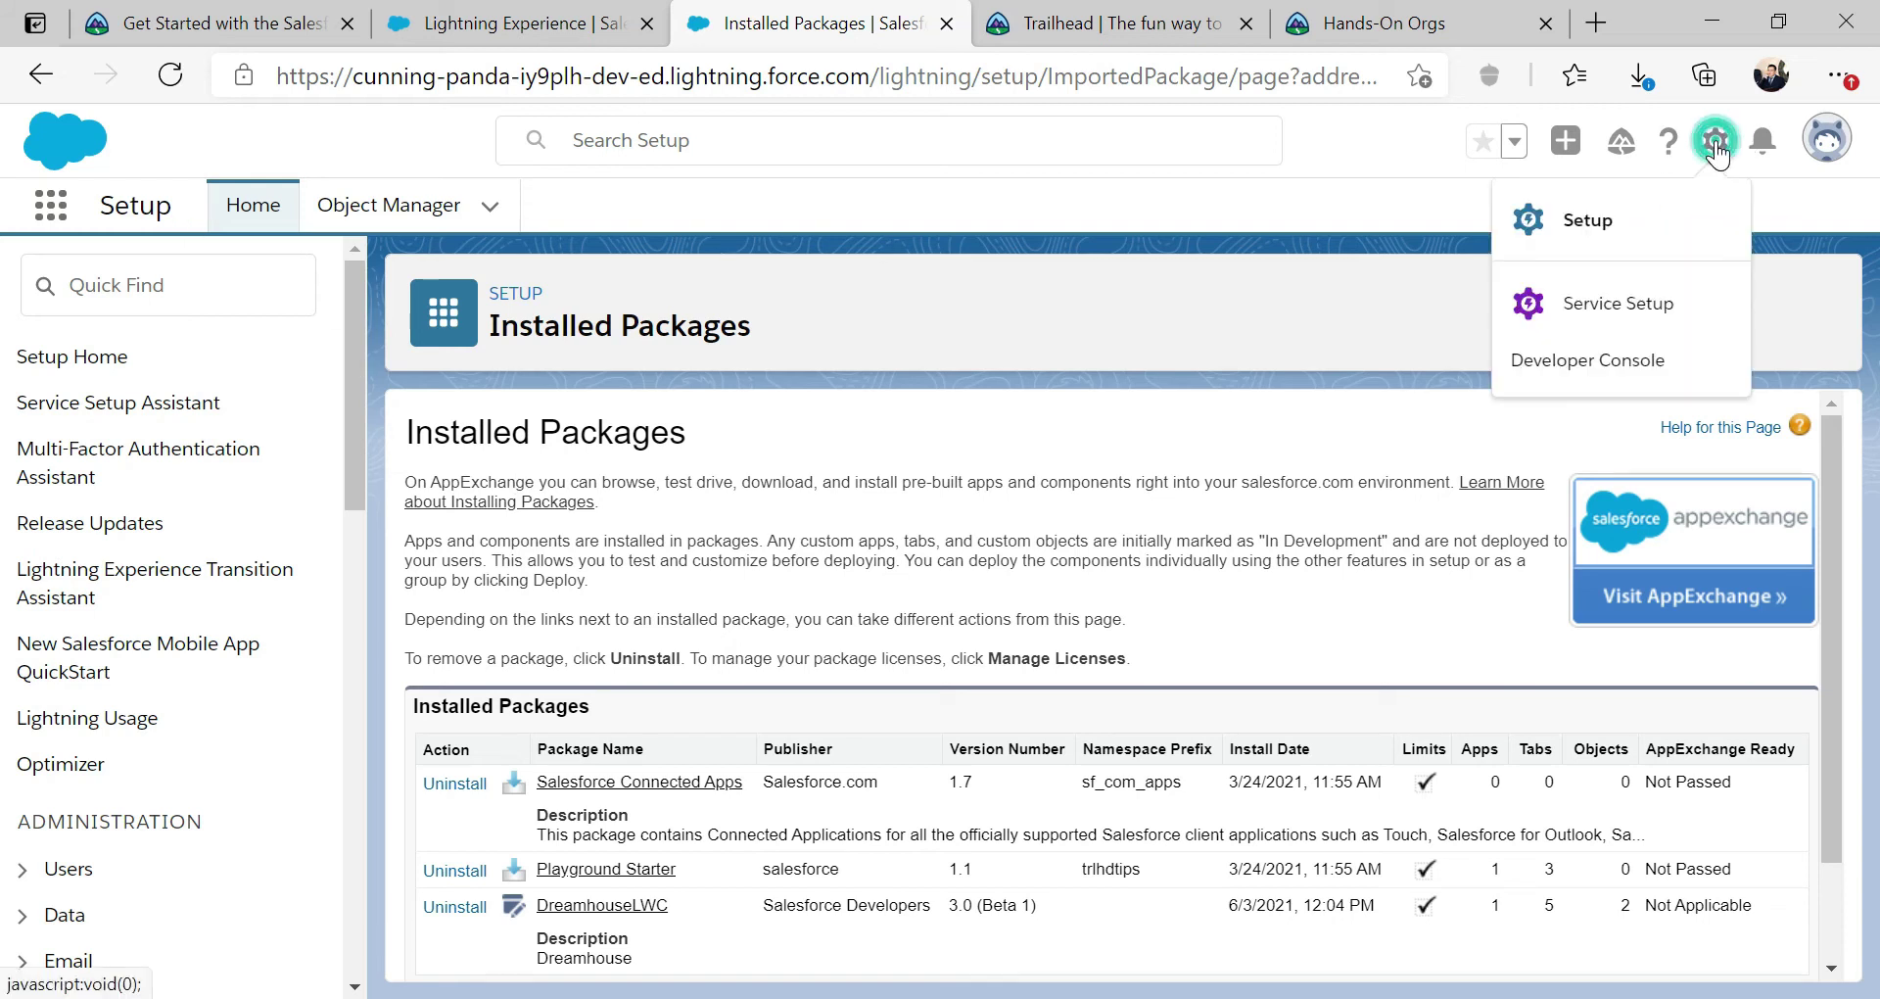
left_click(1587, 221)
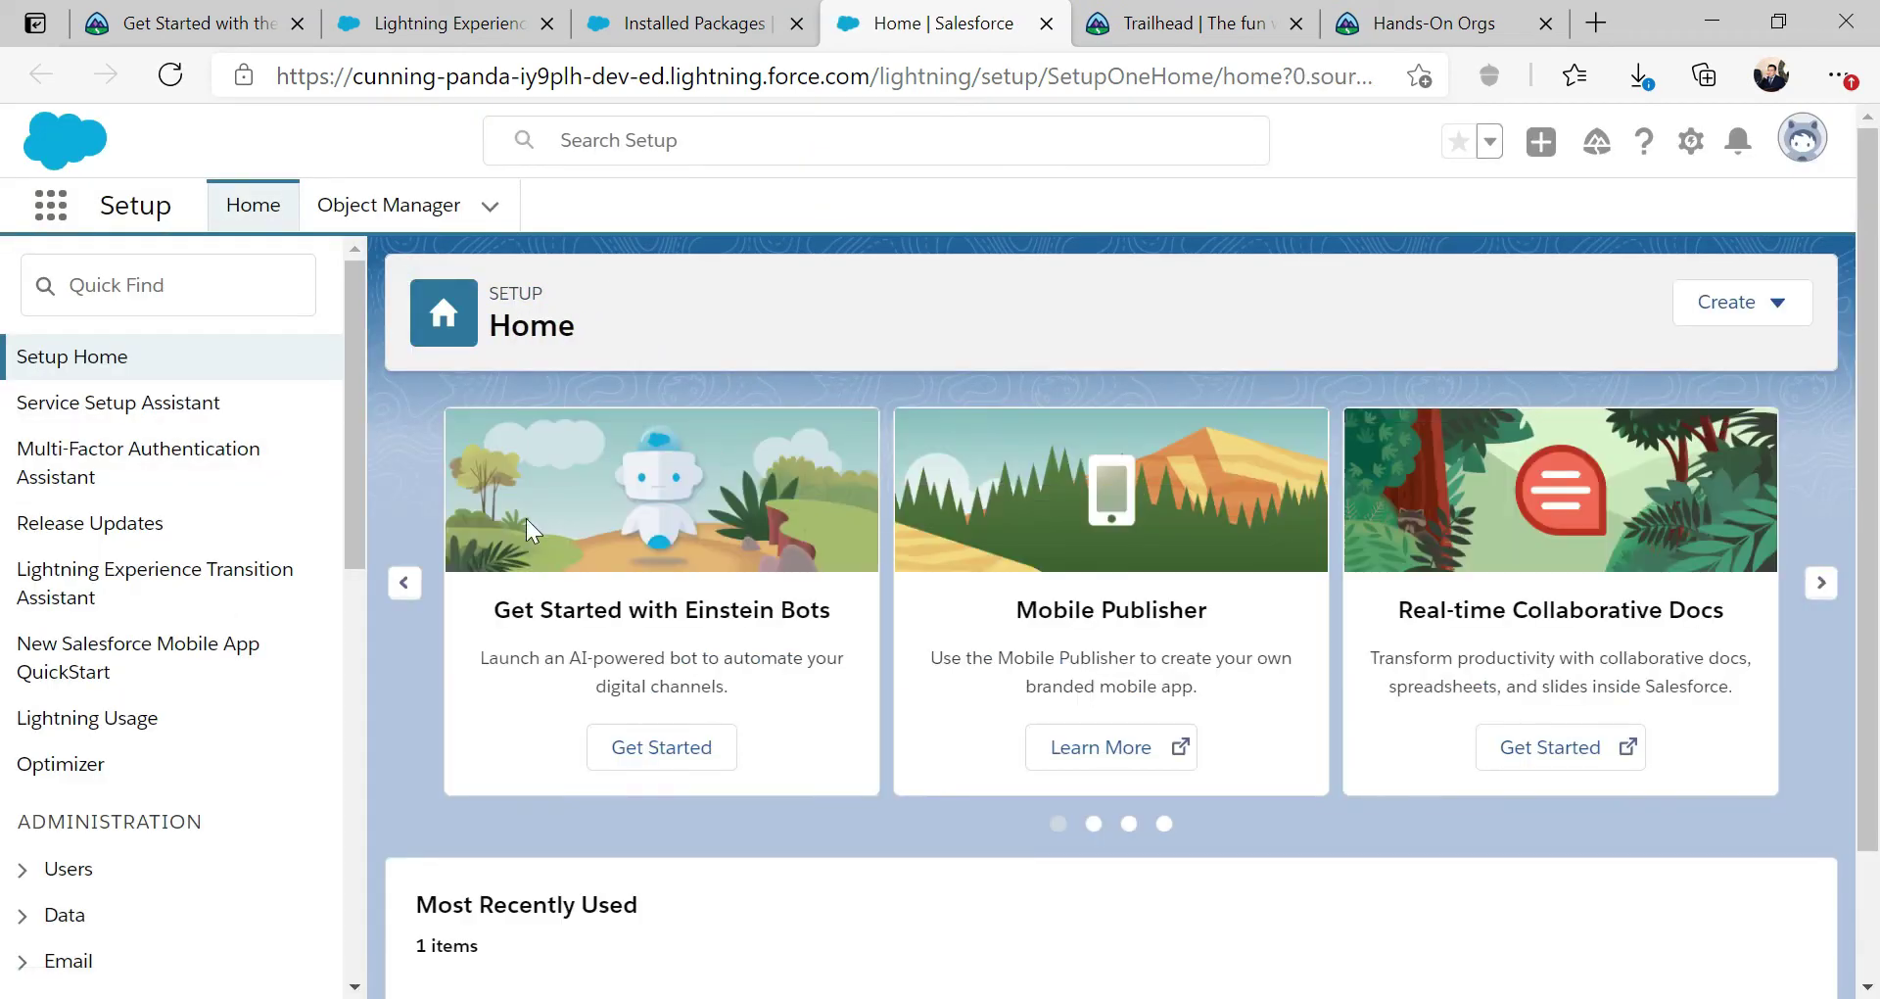
left_click(49, 211)
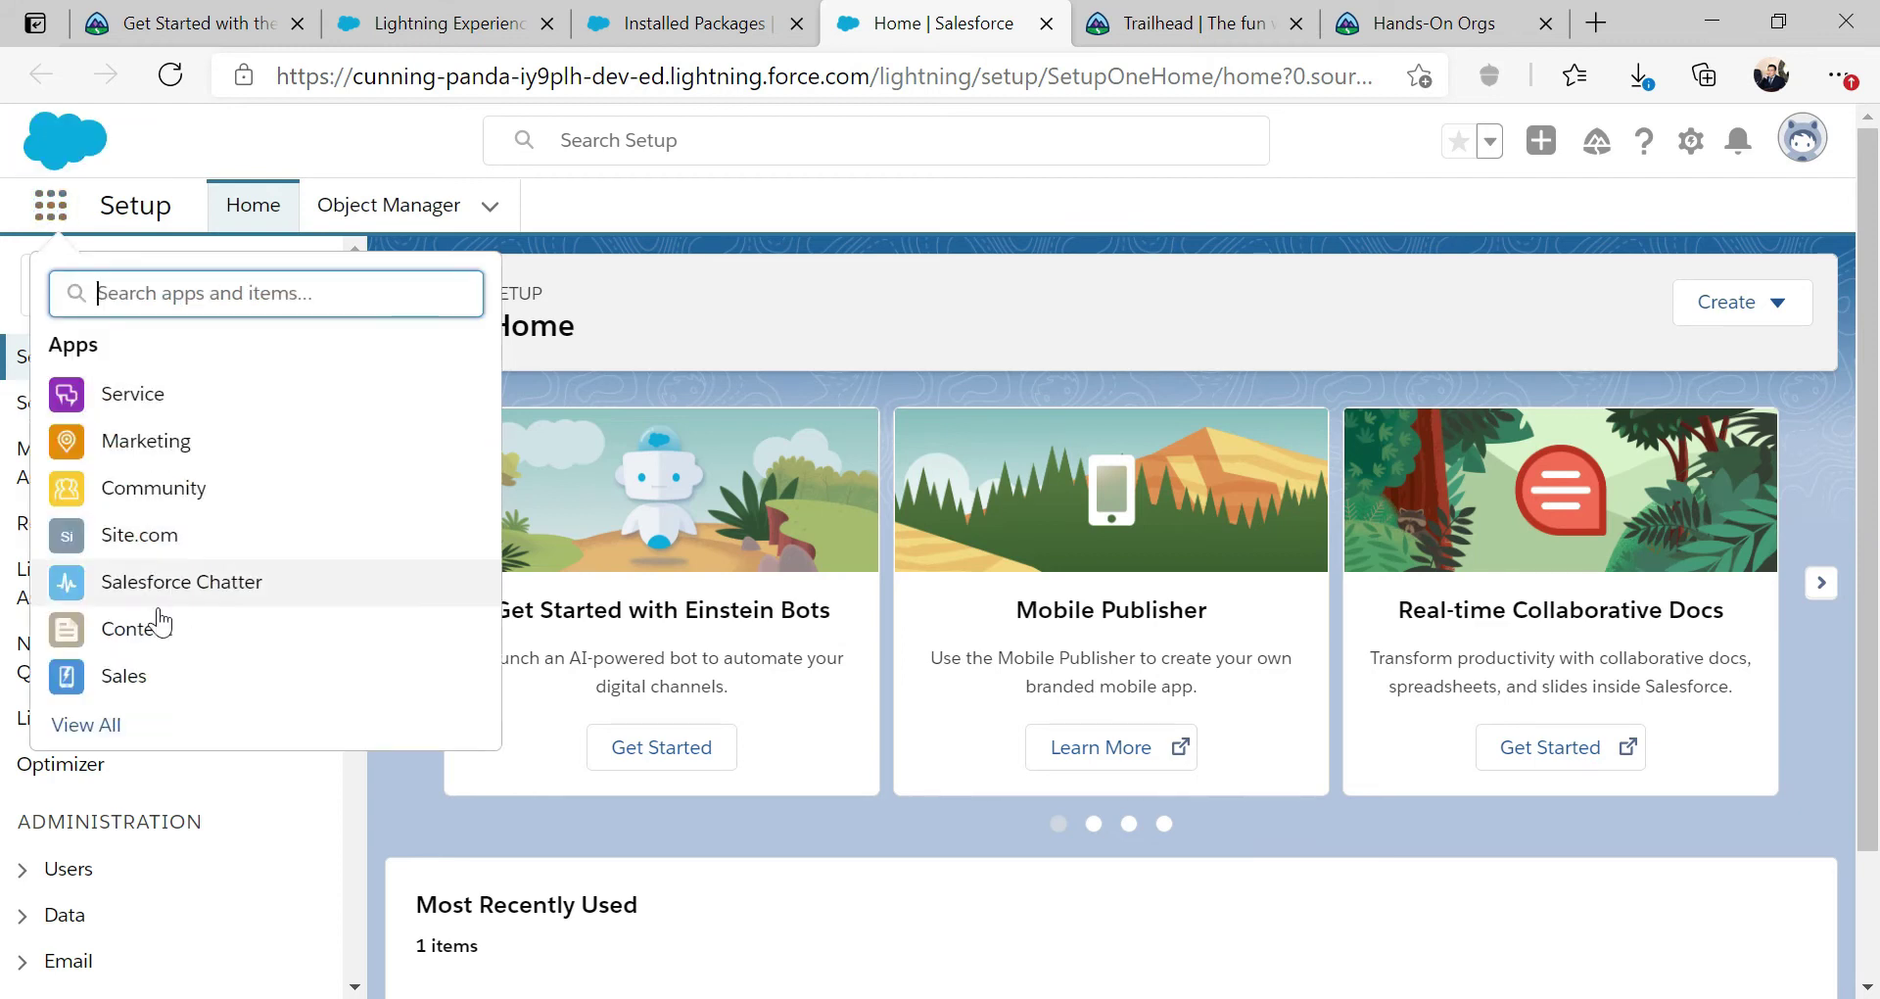
left_click(144, 677)
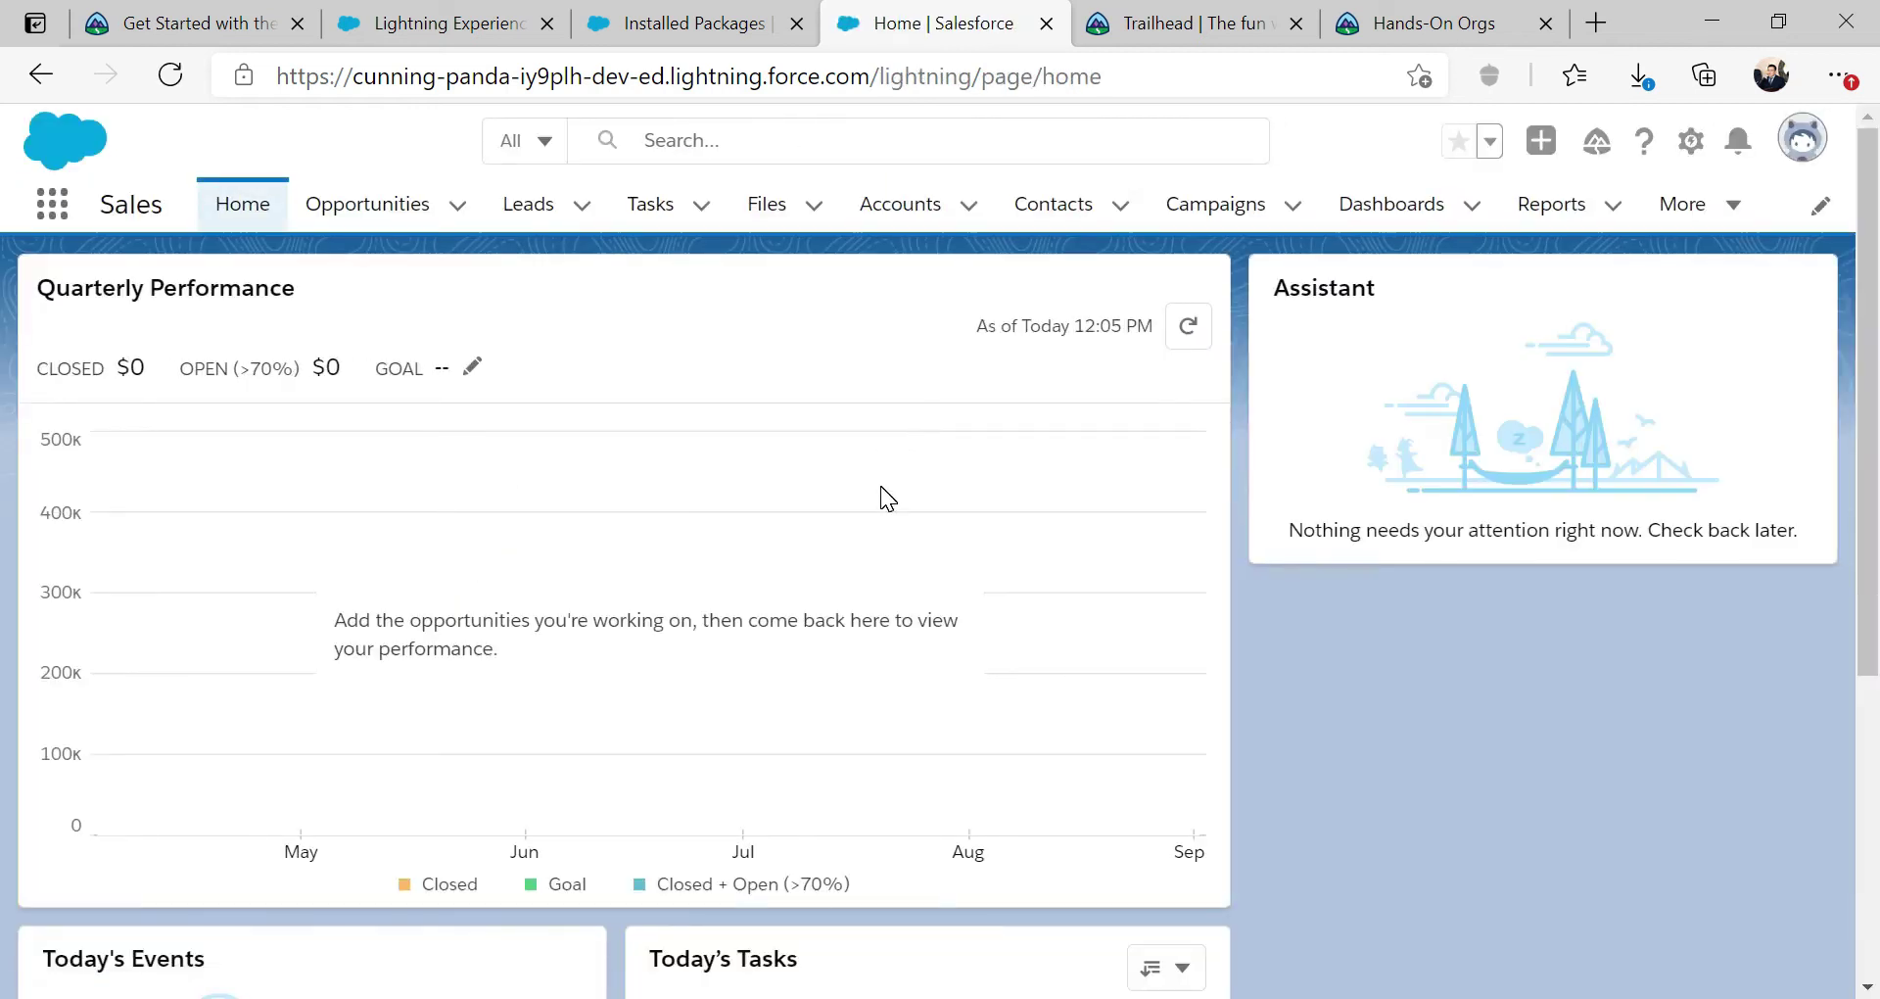
Step: Open Setup again from the Sales app in another tab, and return from there to the Sales home page
left_click(1692, 142)
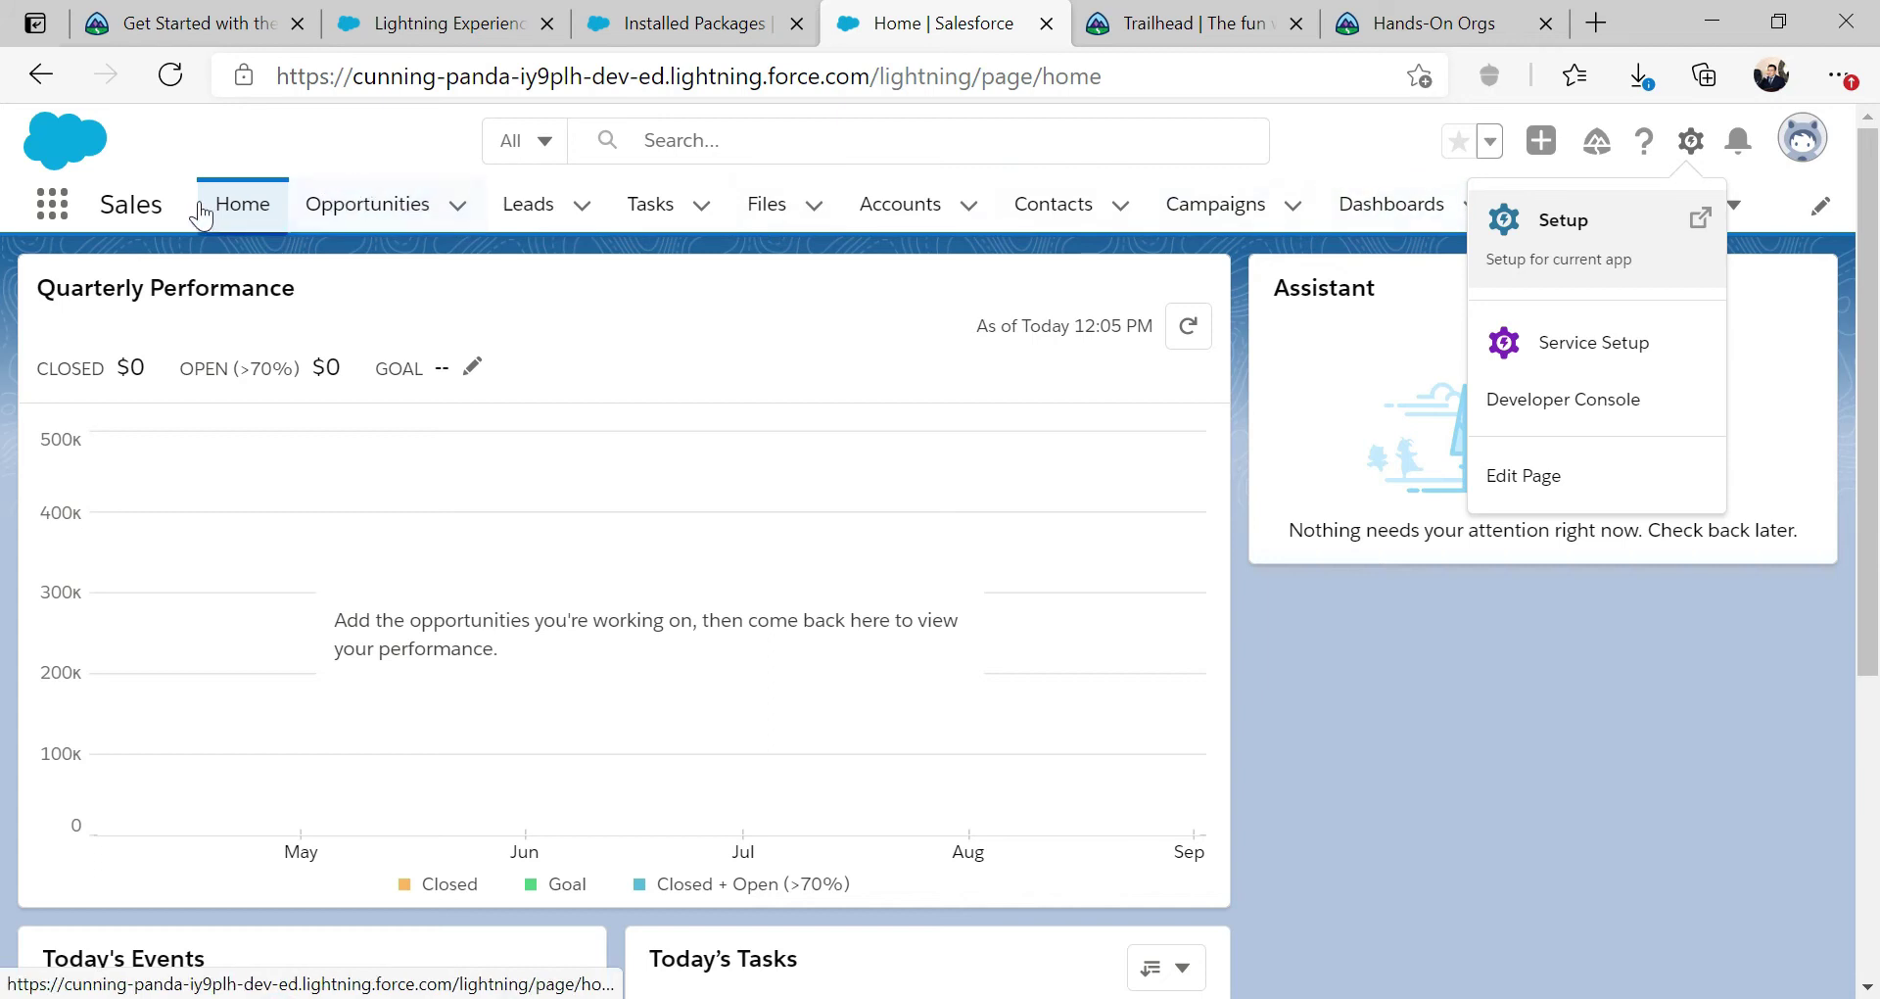
left_click(260, 143)
left_click(52, 208)
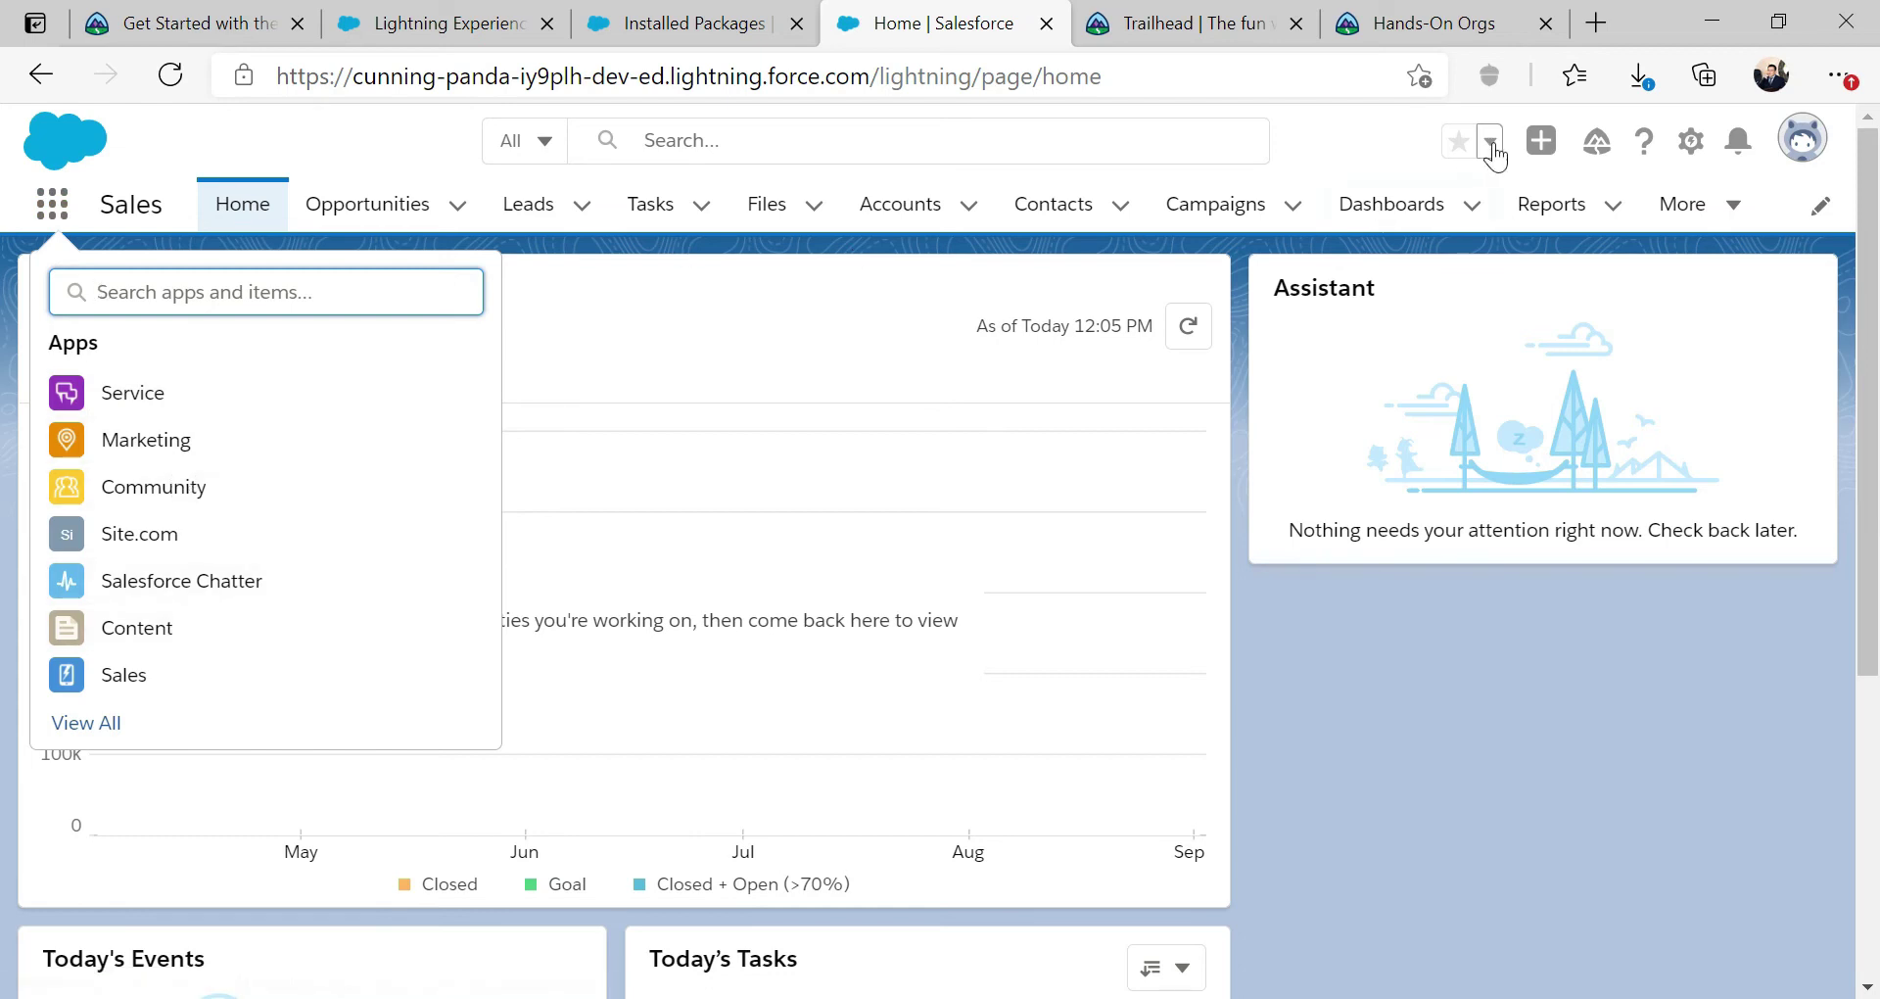
left_click(1692, 143)
left_click(1506, 221)
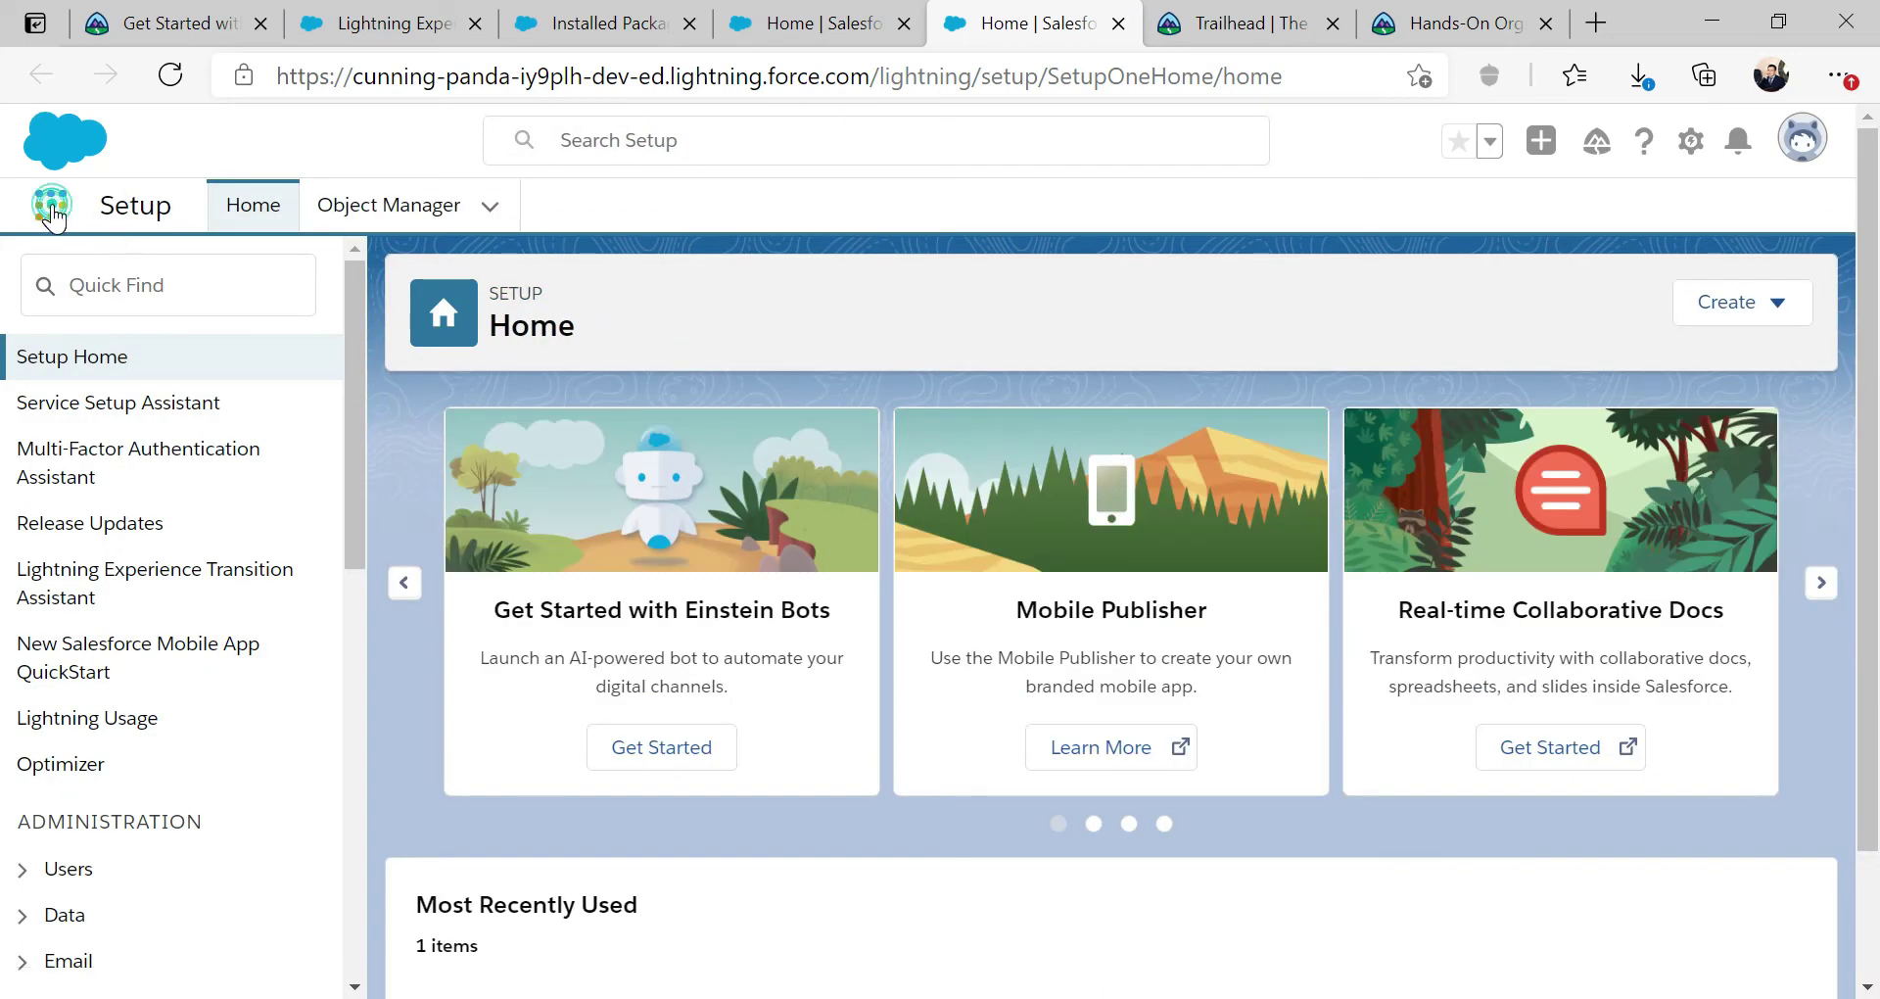
left_click(51, 205)
left_click(152, 674)
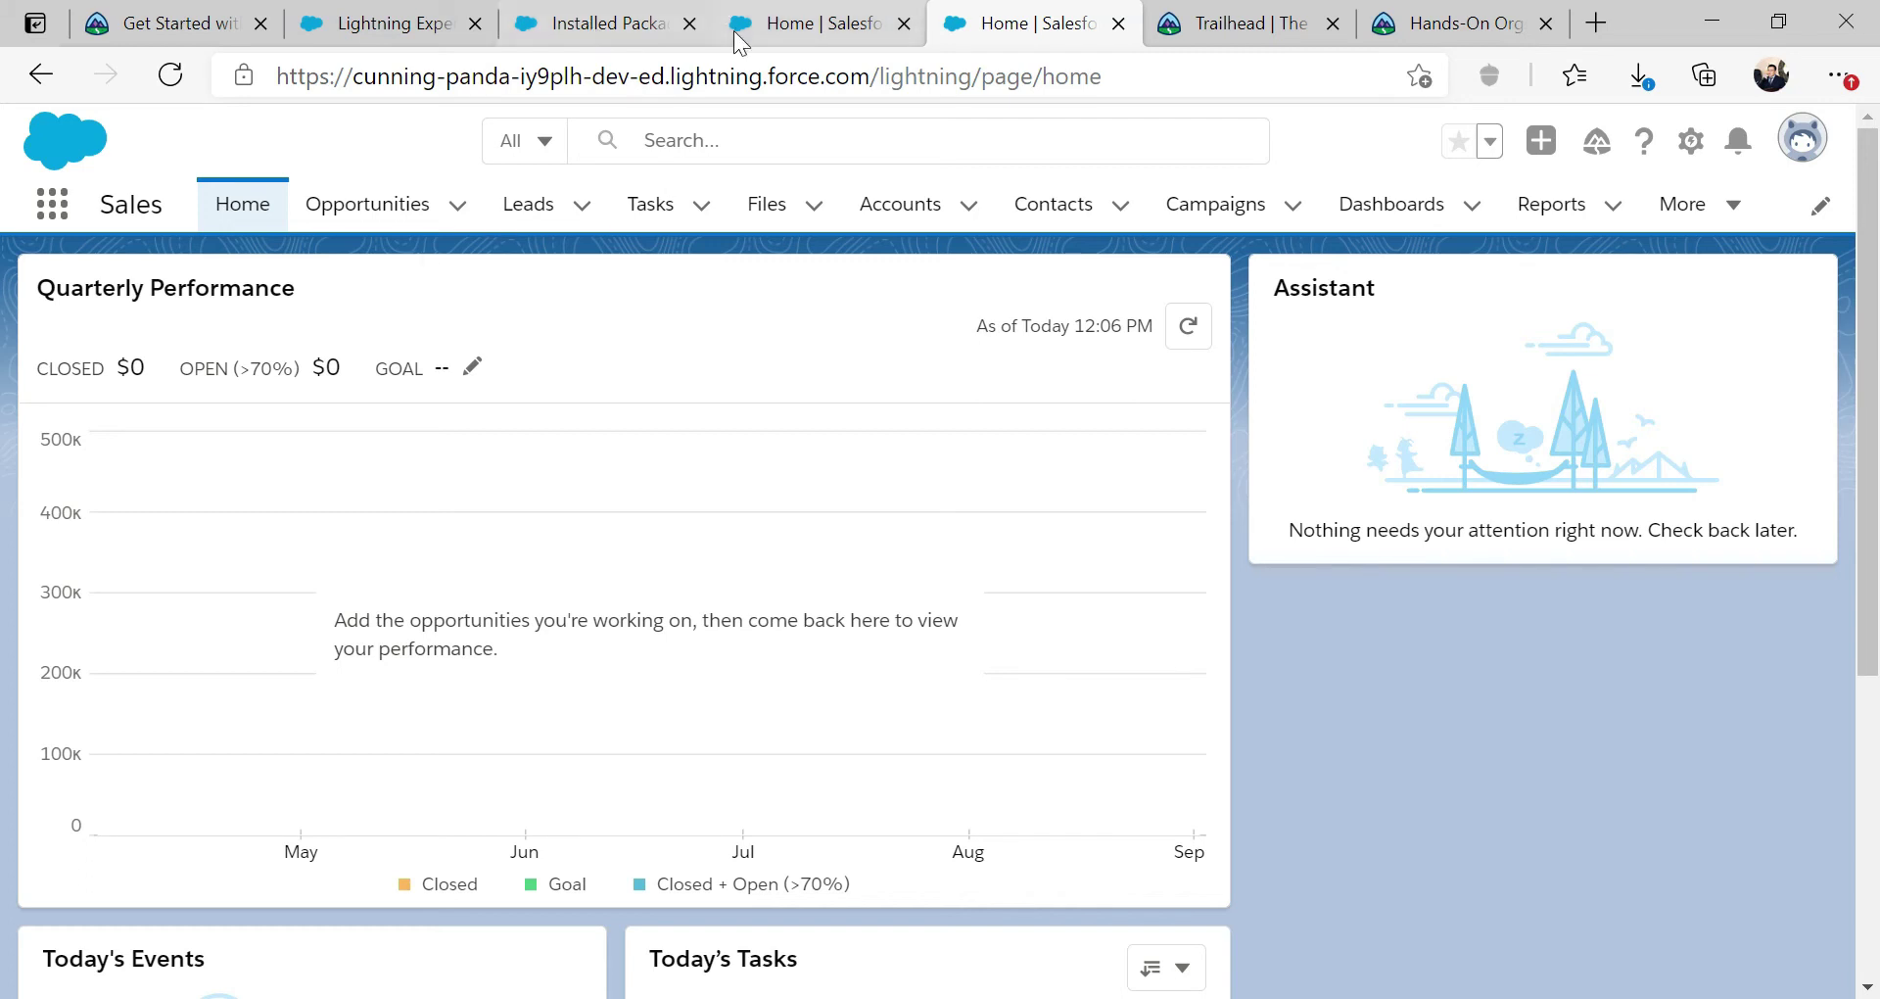
Step: Reread the Prequalified? checkbox instructions in the Trailhead unit and open Setup from the Sales app in a new tab
left_click(196, 23)
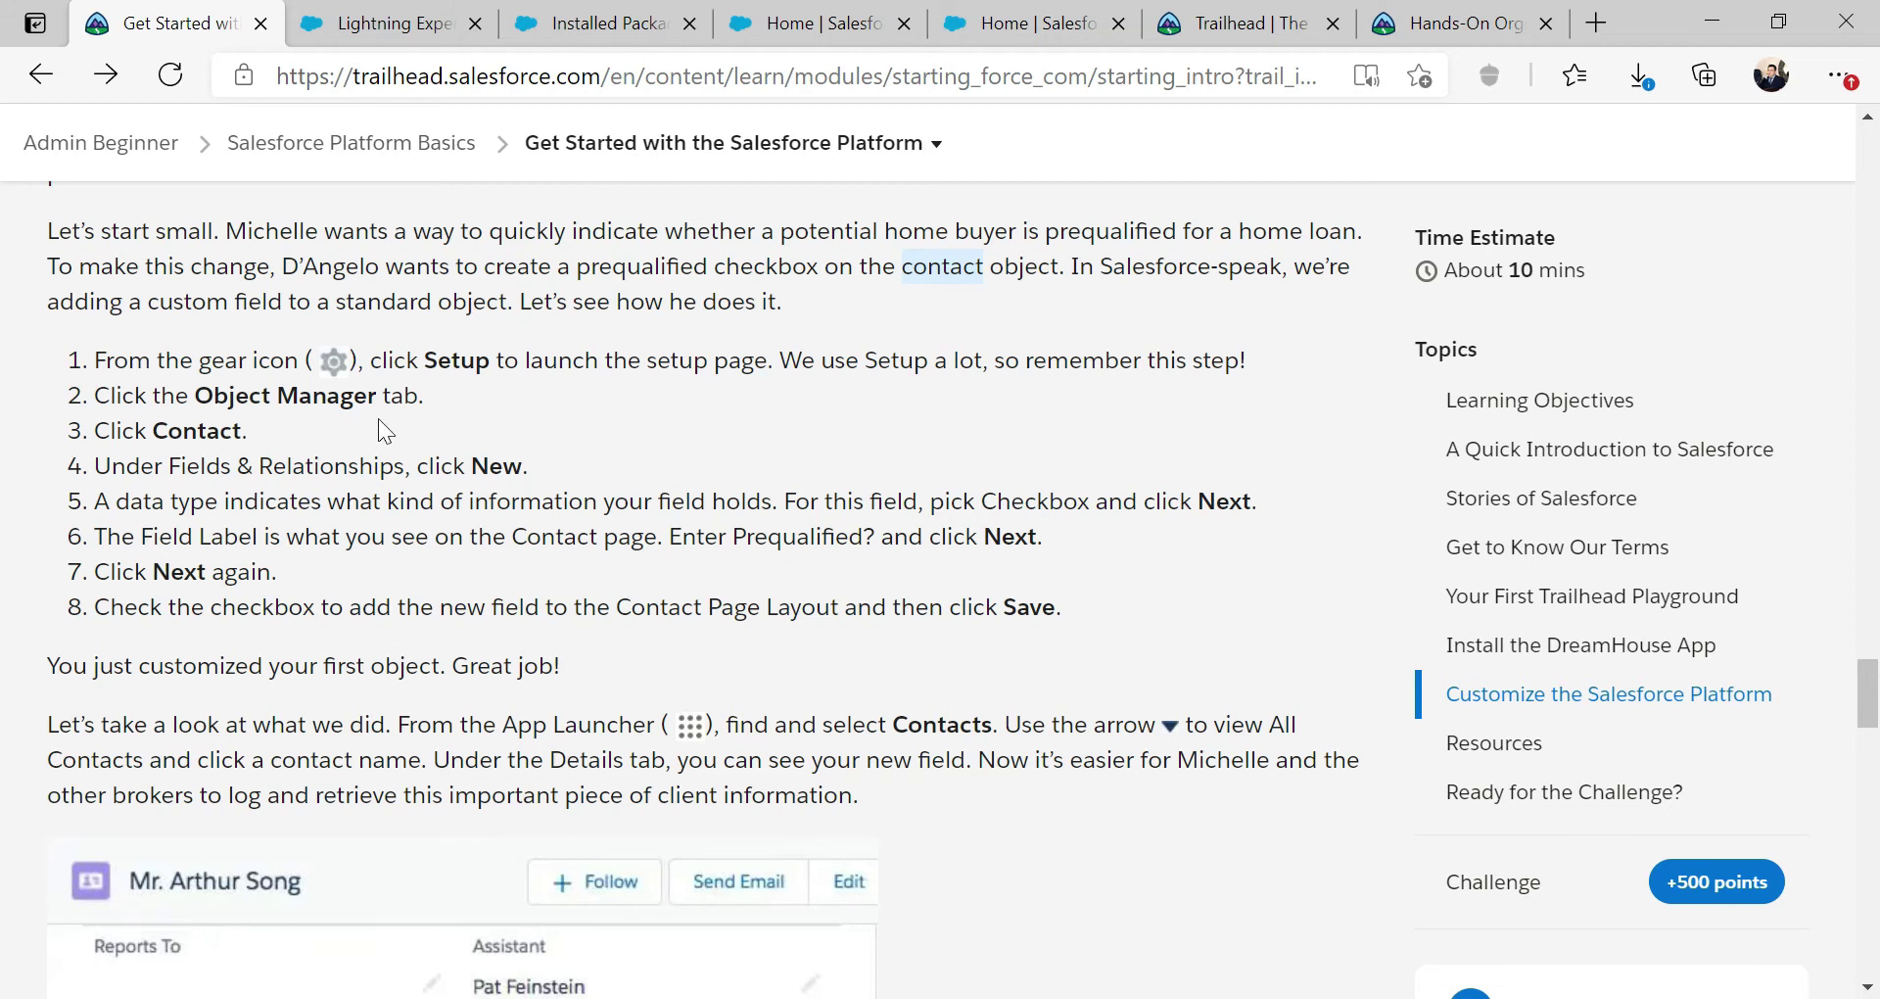
left_click_drag(478, 266, 336, 266)
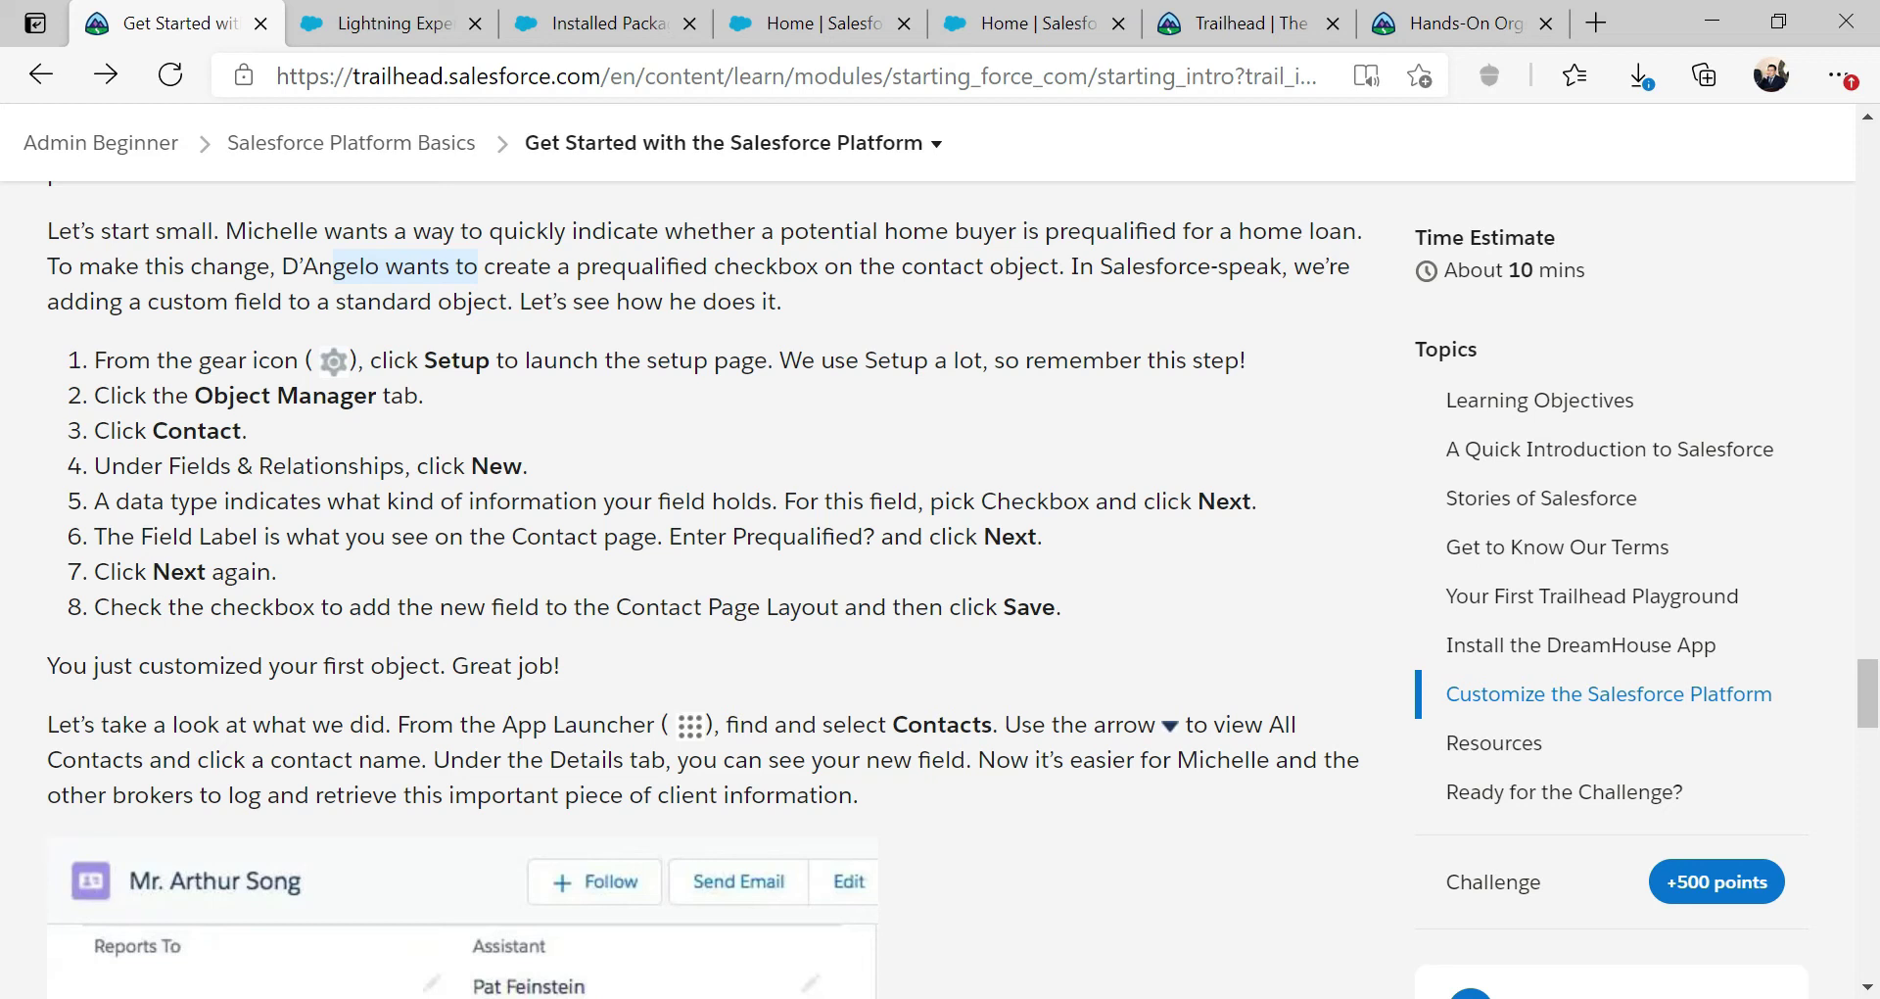
left_click(1019, 23)
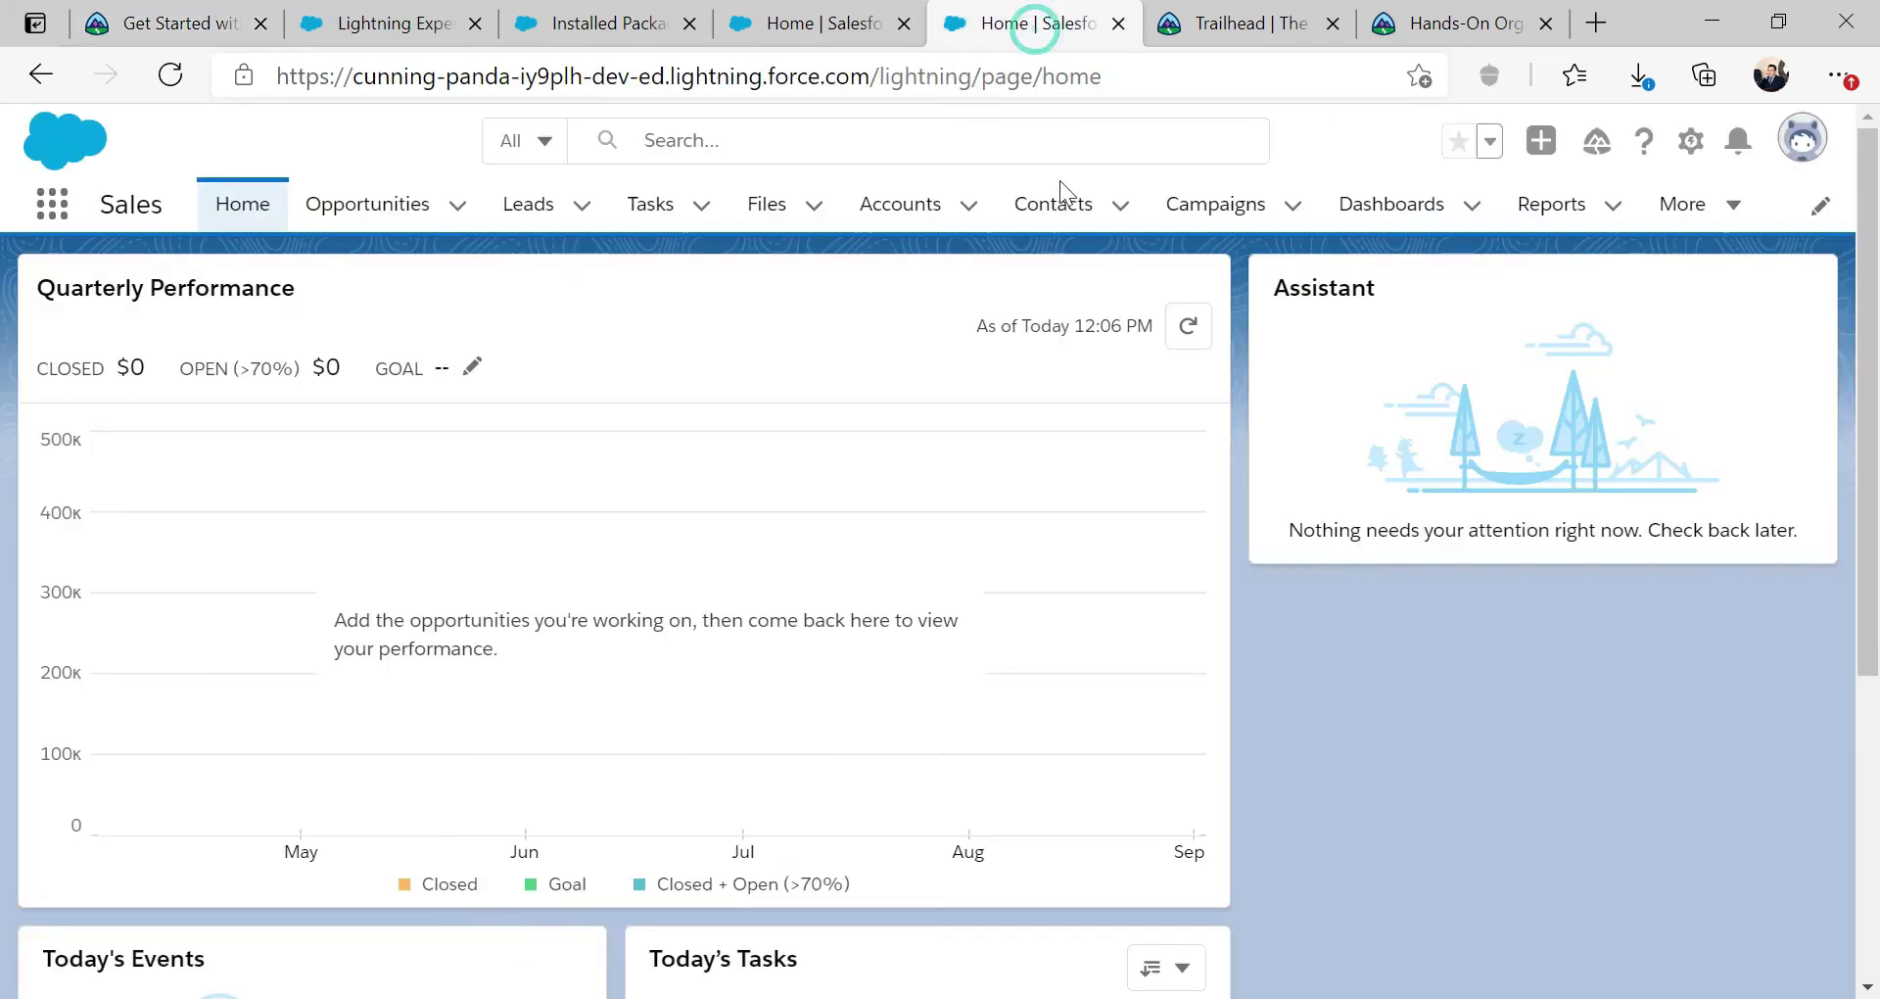
left_click(1691, 142)
left_click(1564, 224)
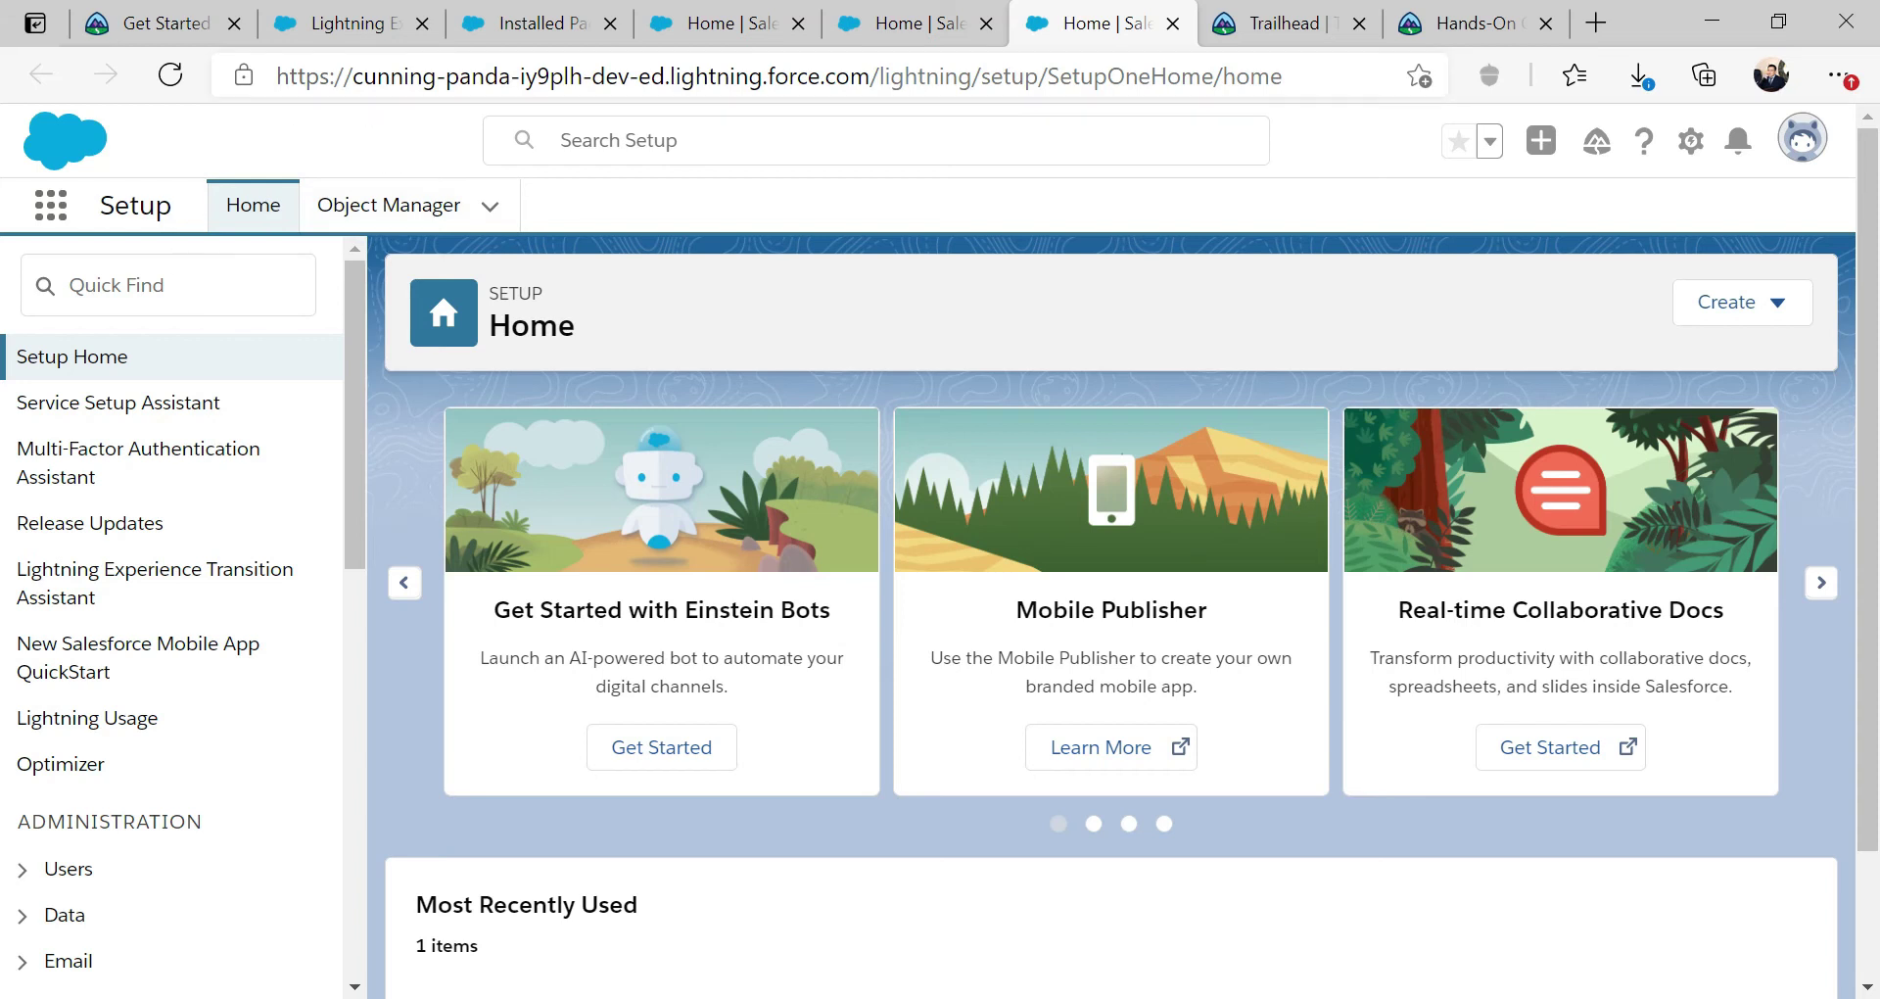
Step: Check the Trailhead instruction about Object Manager against the Setup Home page
left_click(164, 14)
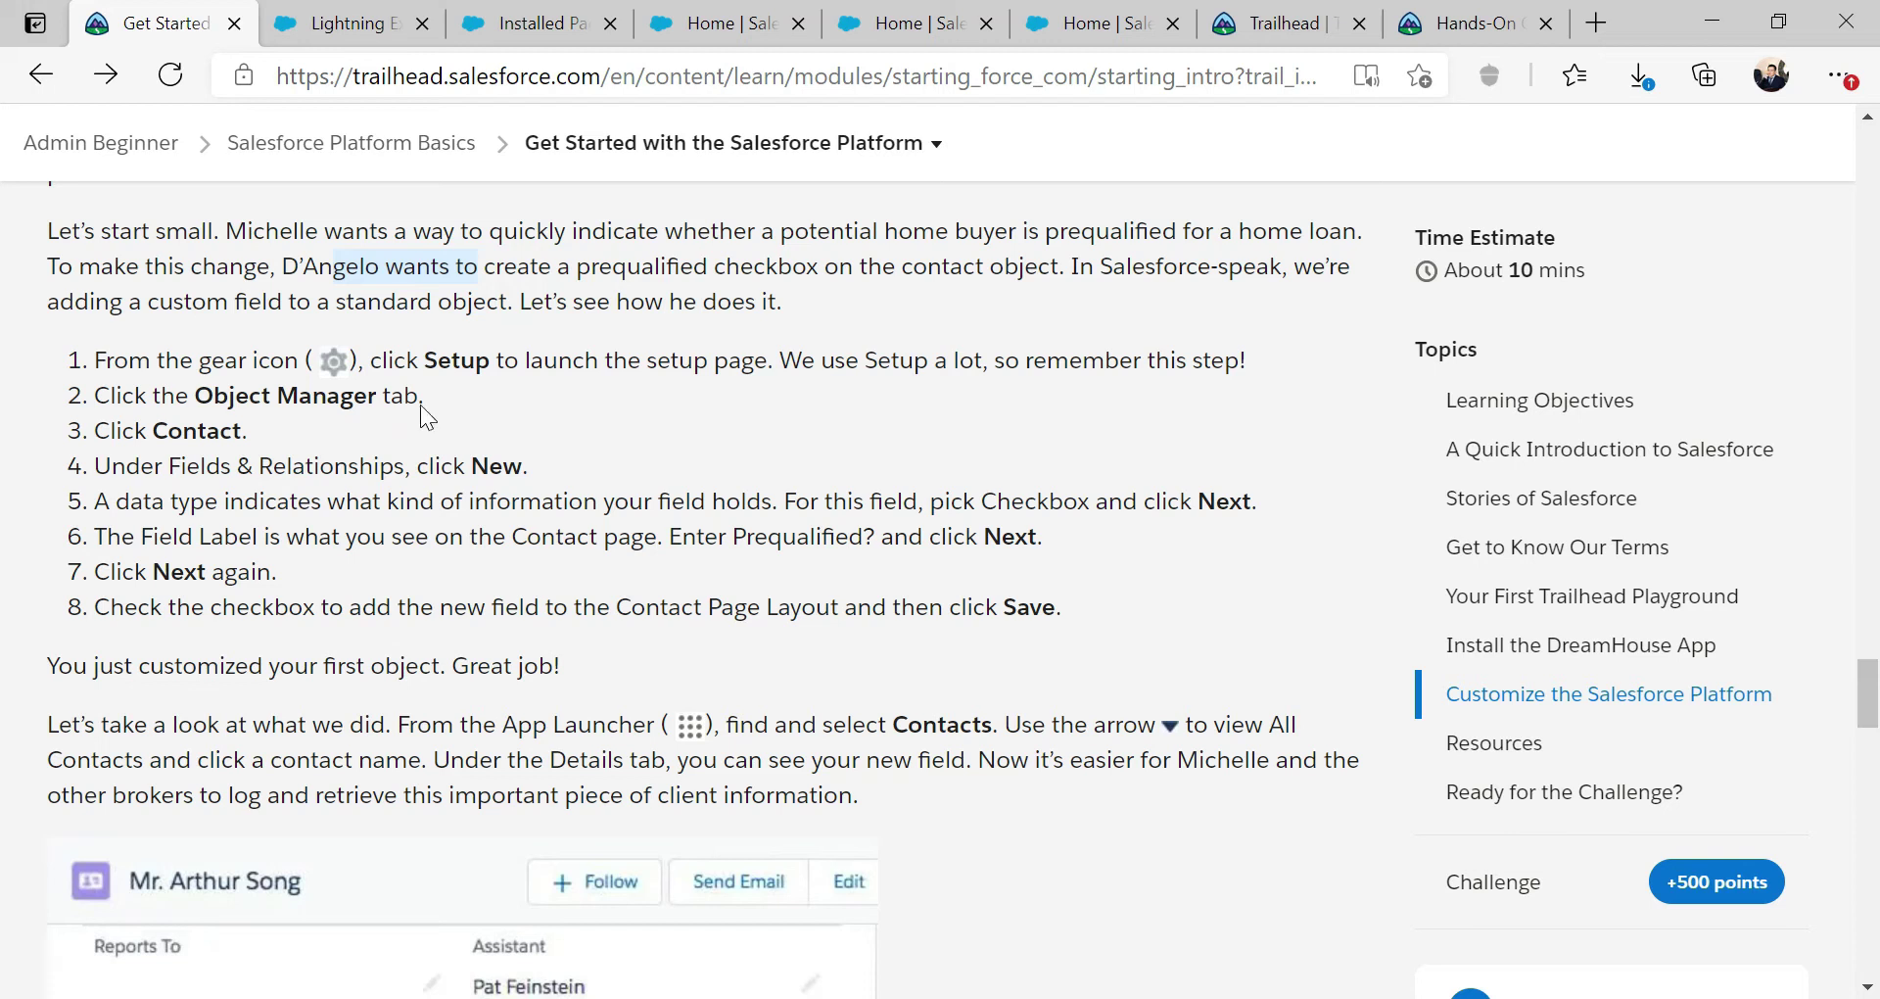
left_click(1087, 24)
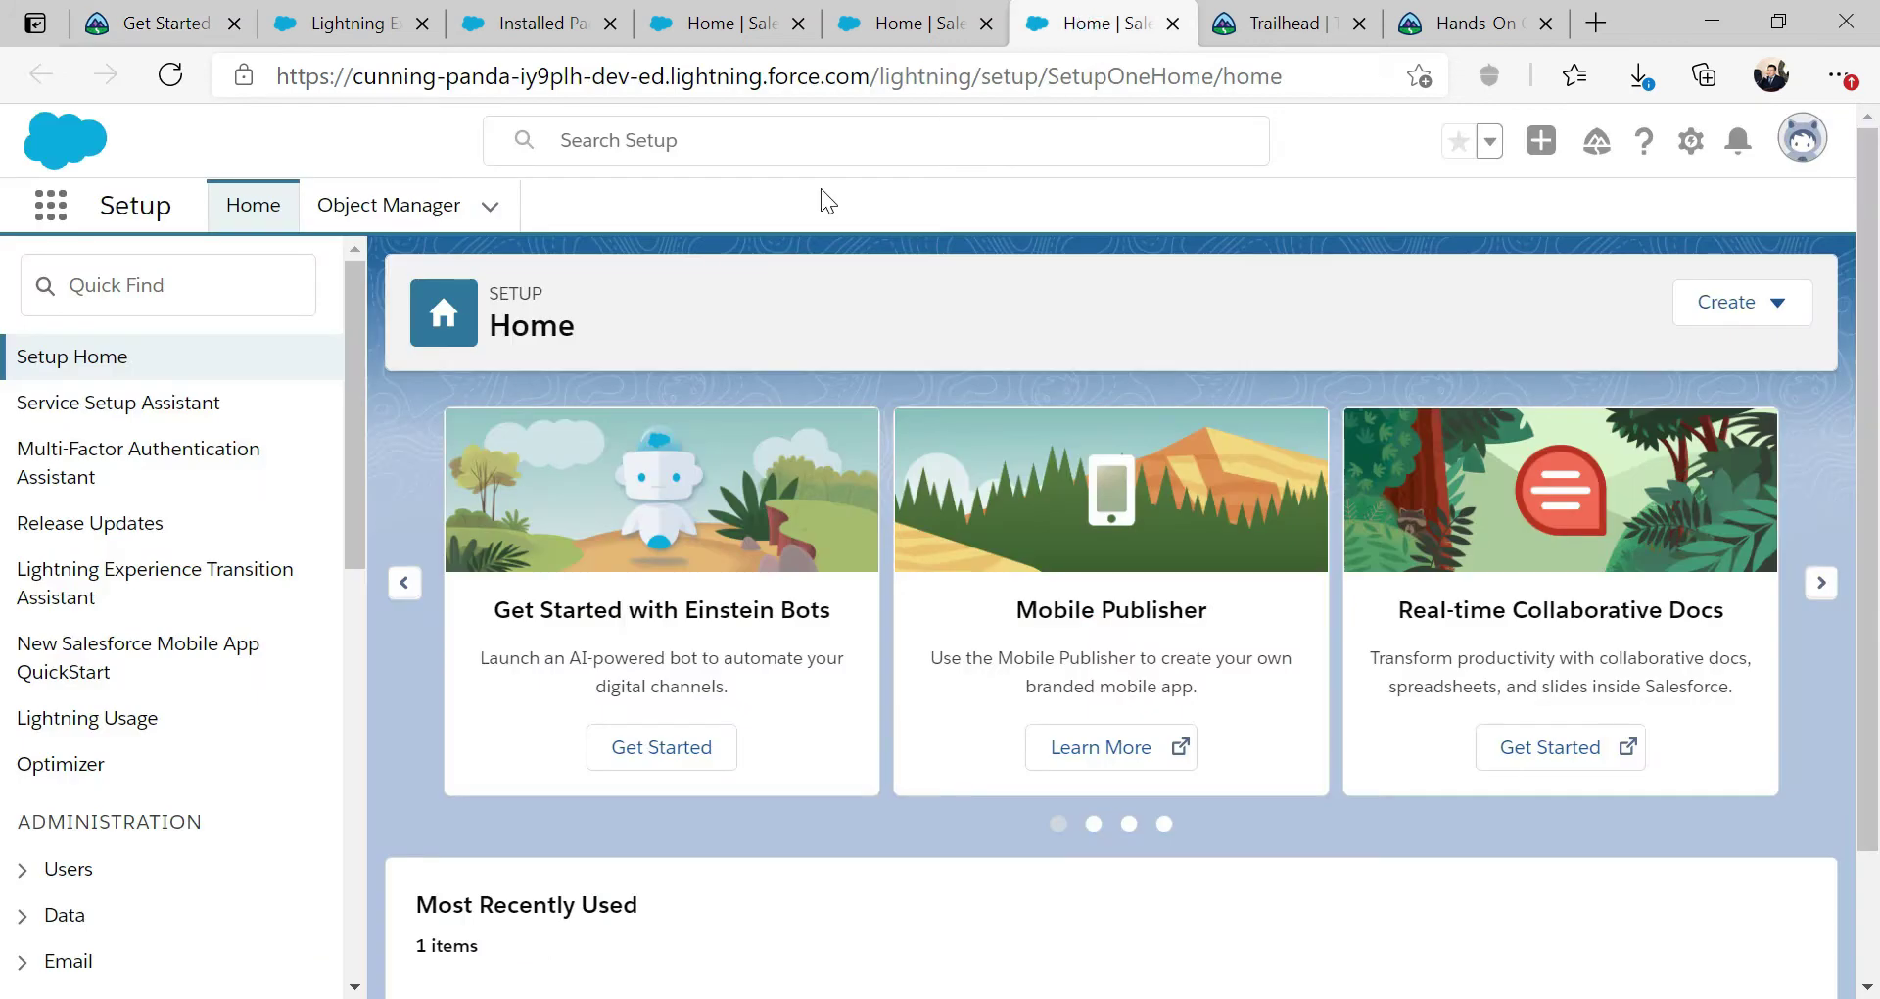
left_click(441, 209)
left_click(166, 24)
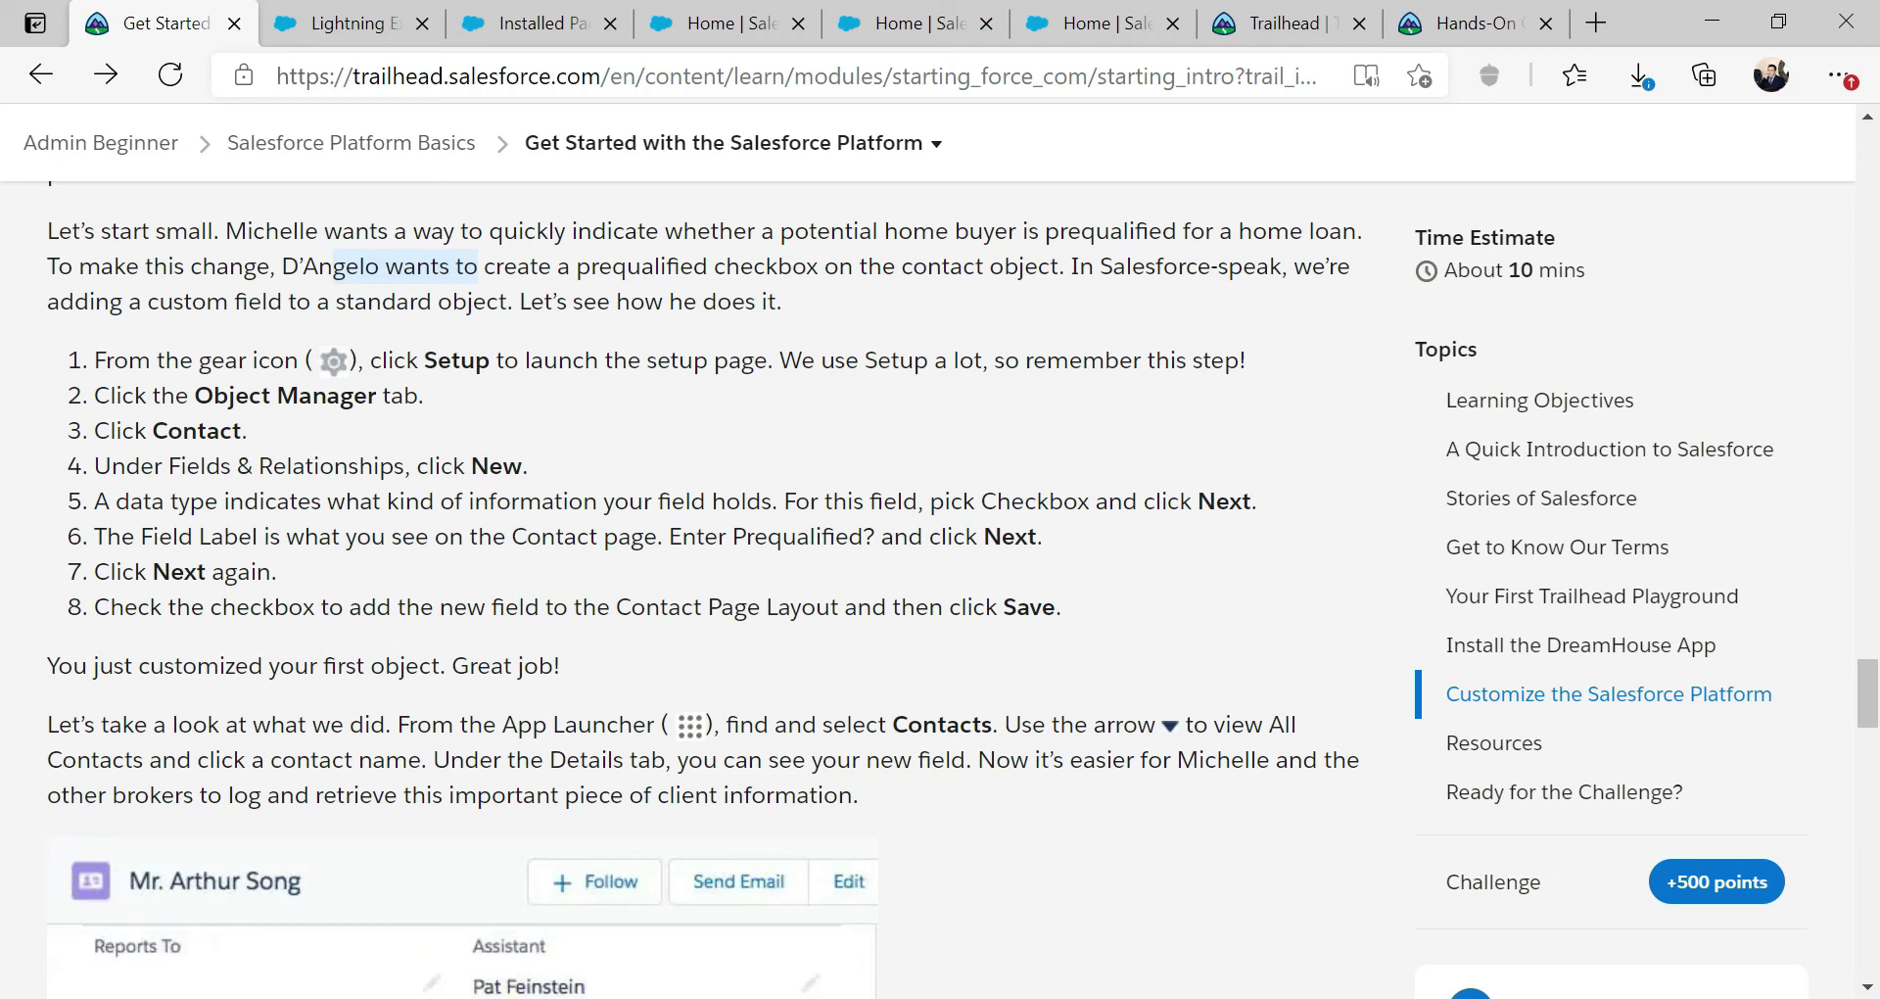
Step: Close the Install a Package, Installed Packages and two Sales home tabs, keeping the Setup Home tab
left_click(350, 24)
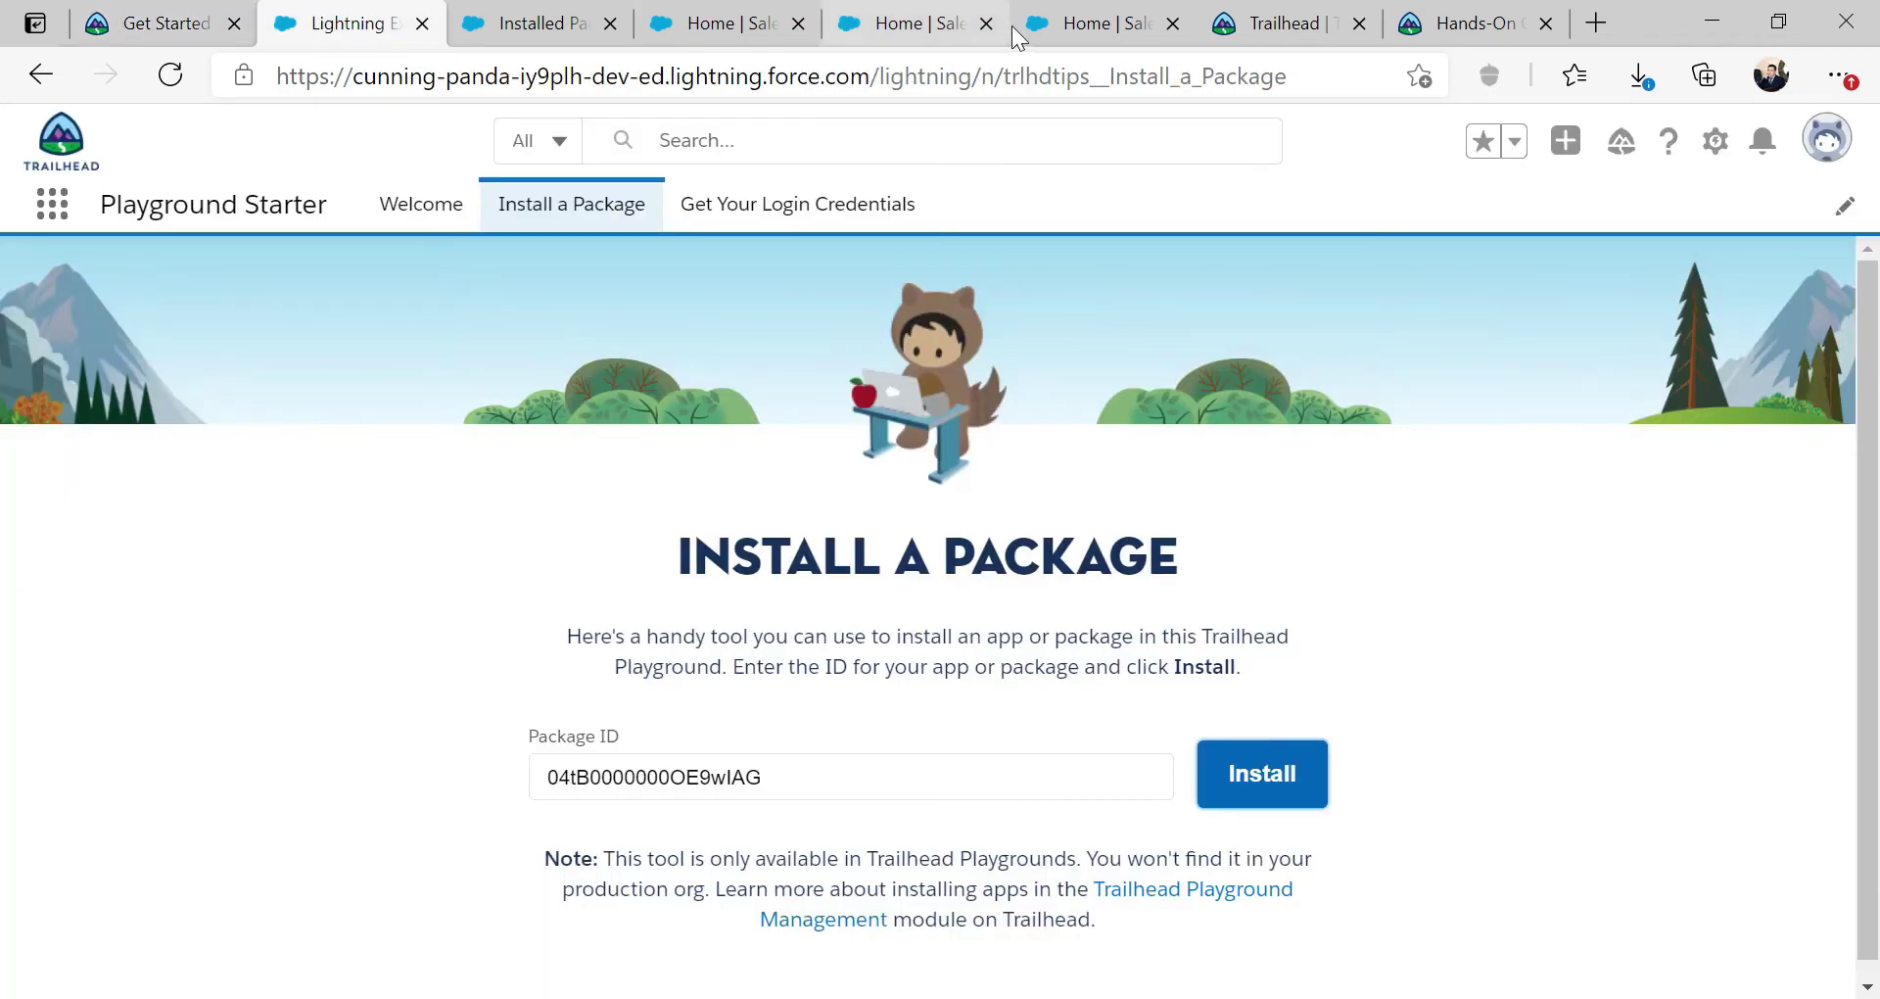
left_click(421, 25)
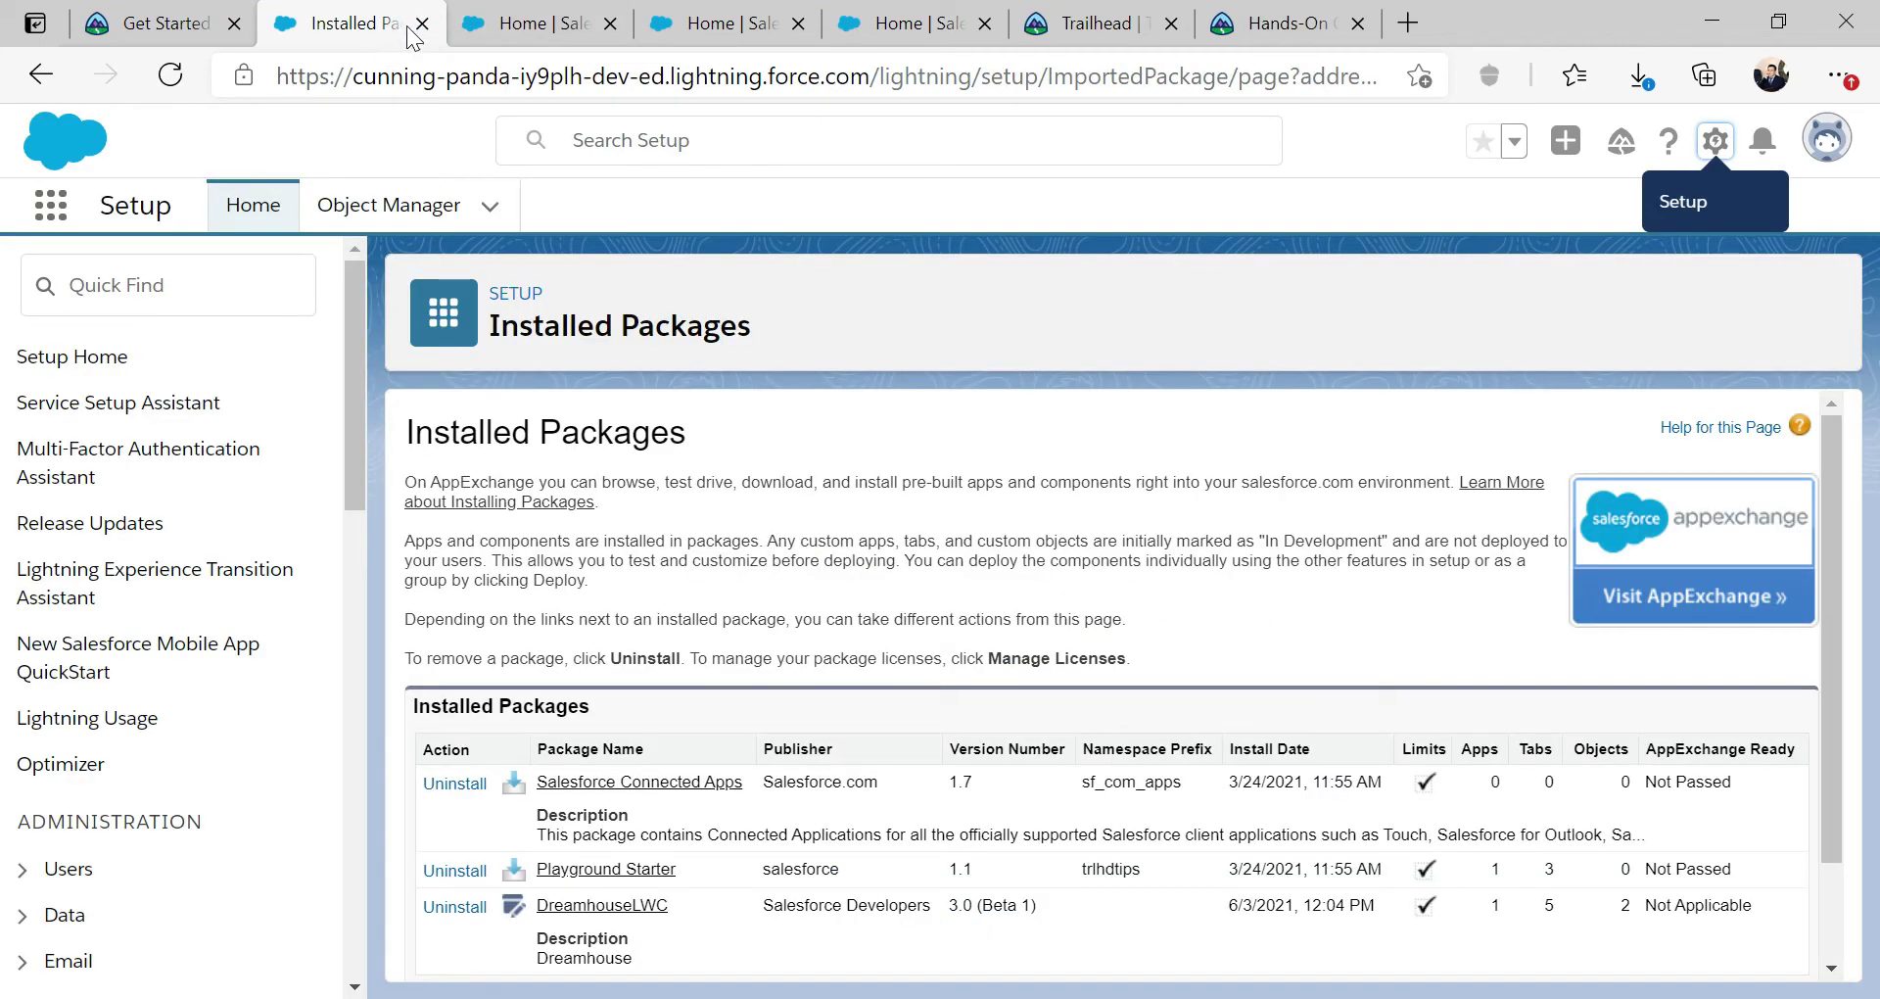
left_click(421, 25)
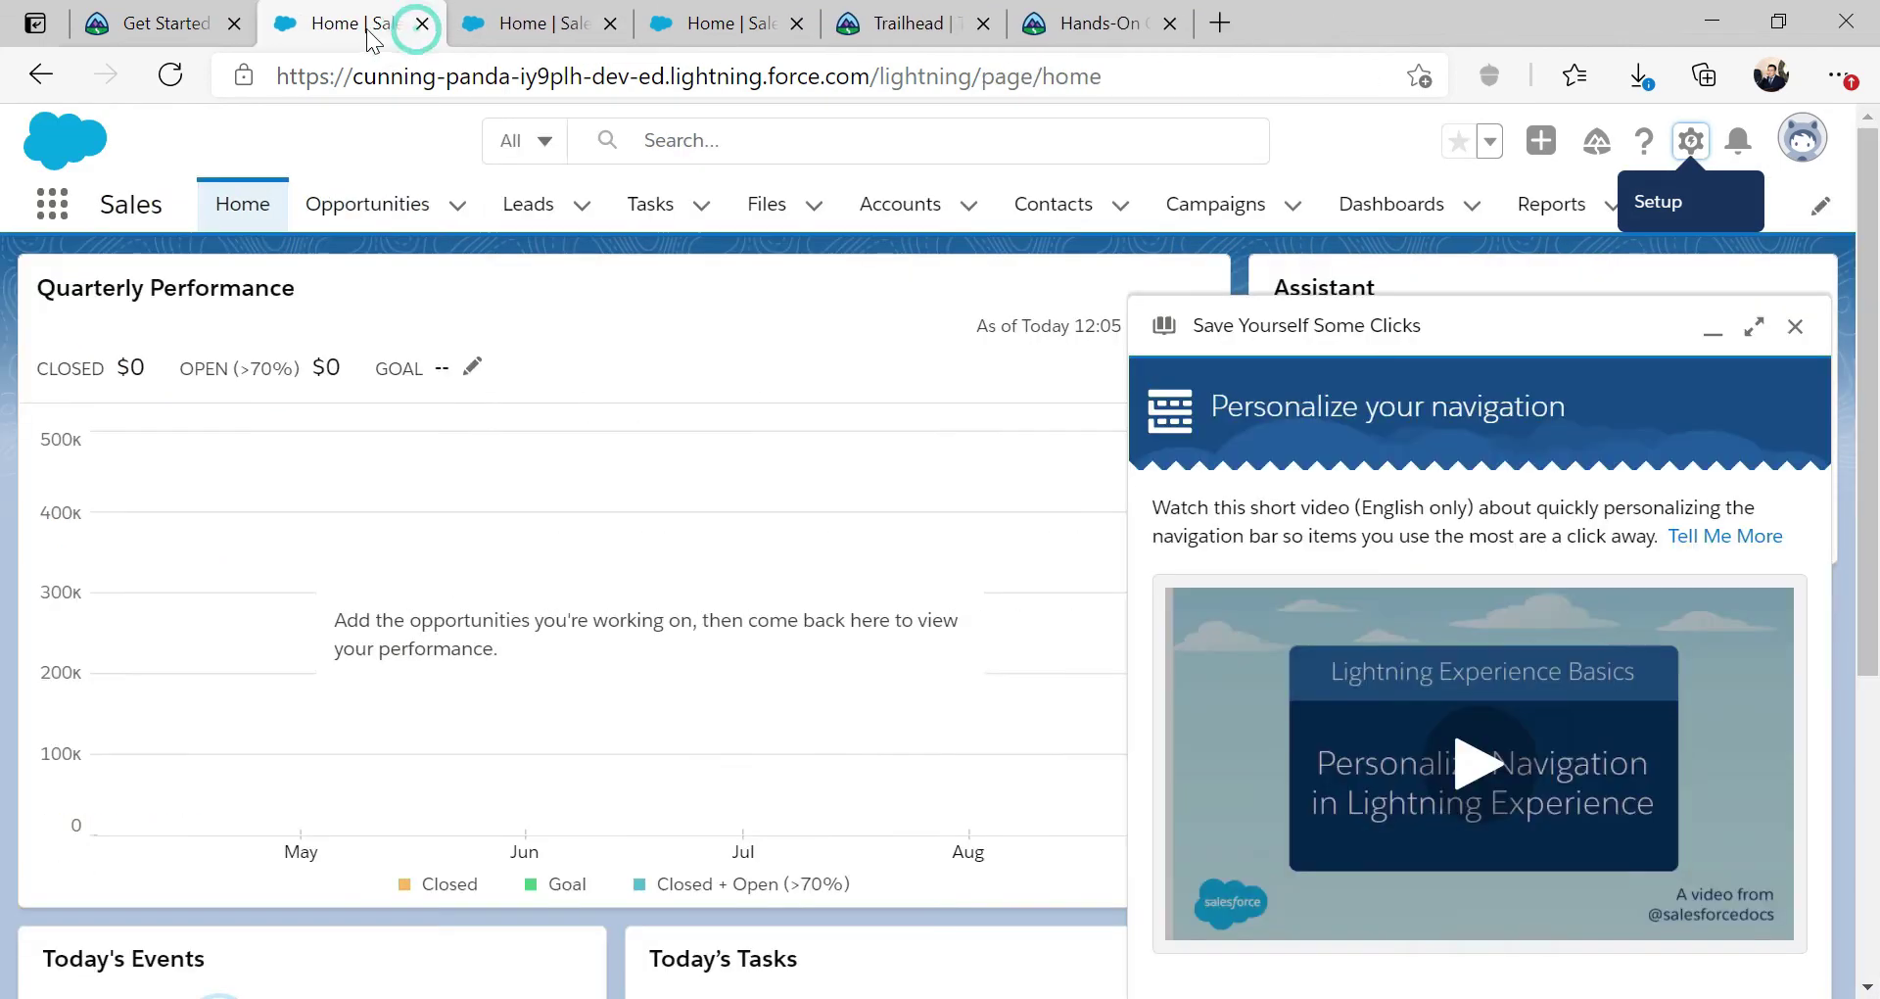
left_click(421, 25)
left_click(421, 25)
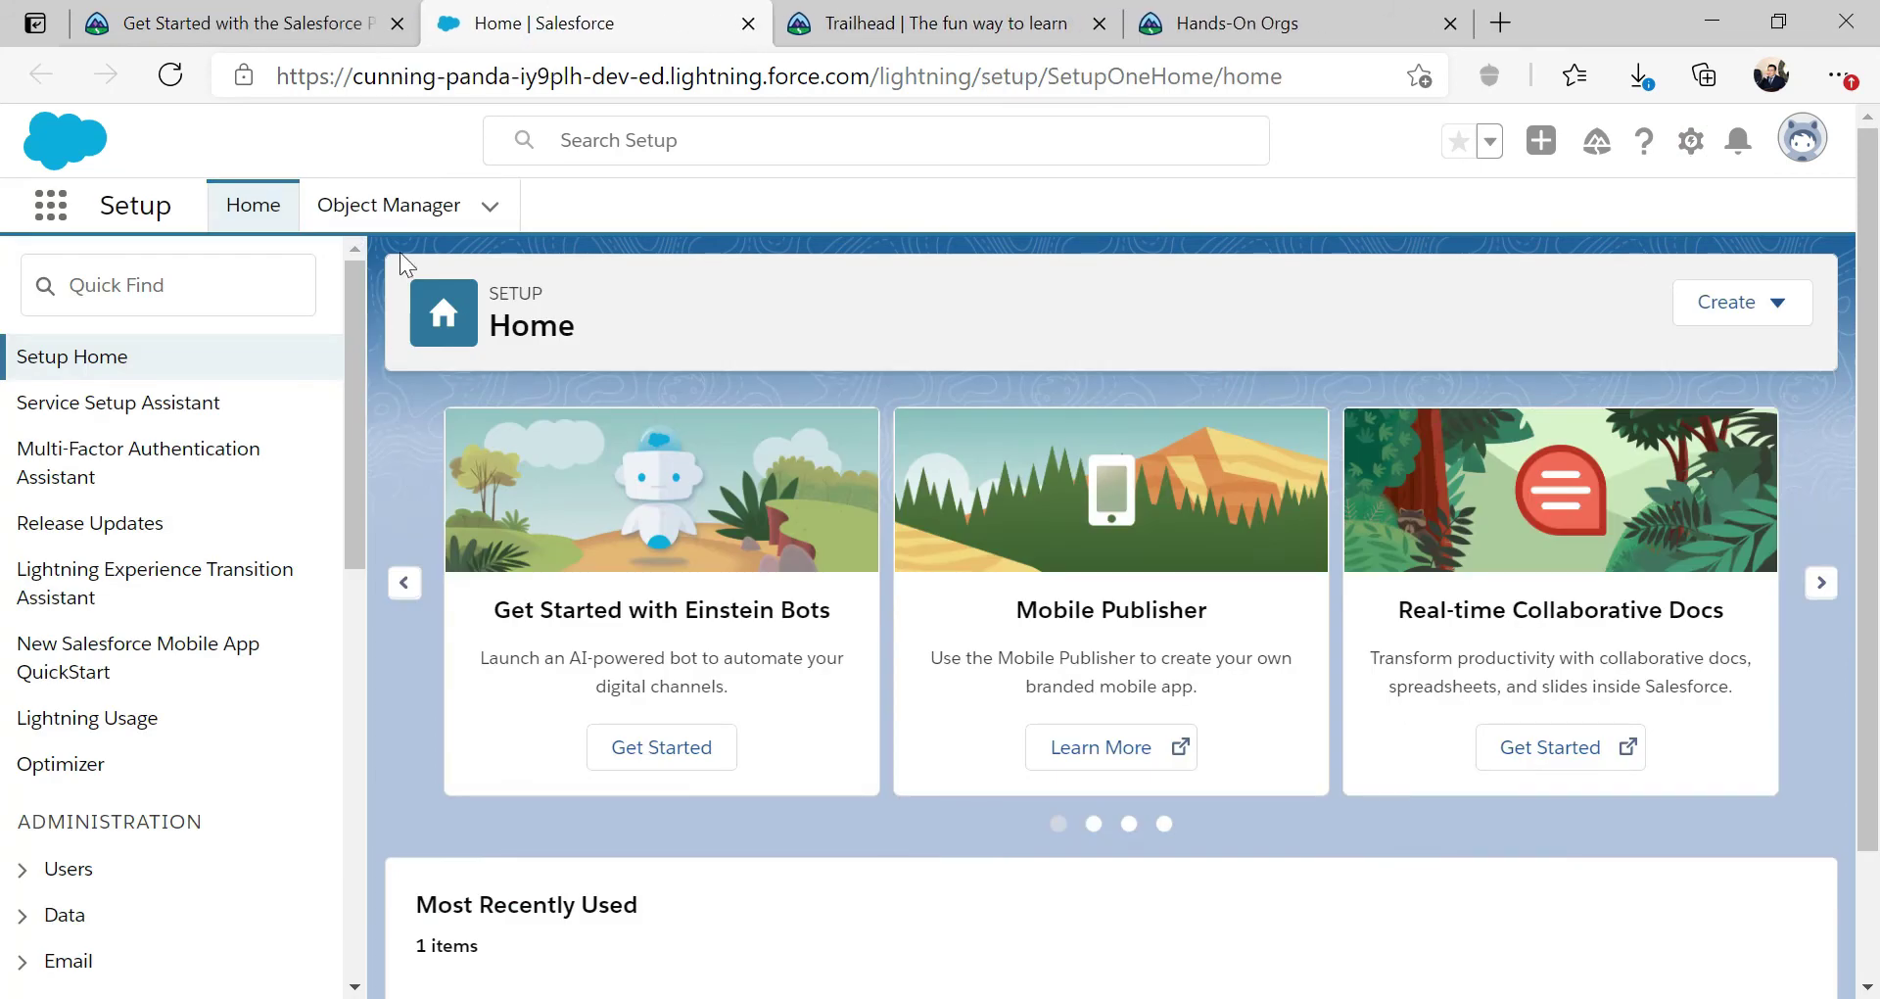
Step: Open Object Manager and go to the Contact object's details
left_click(438, 205)
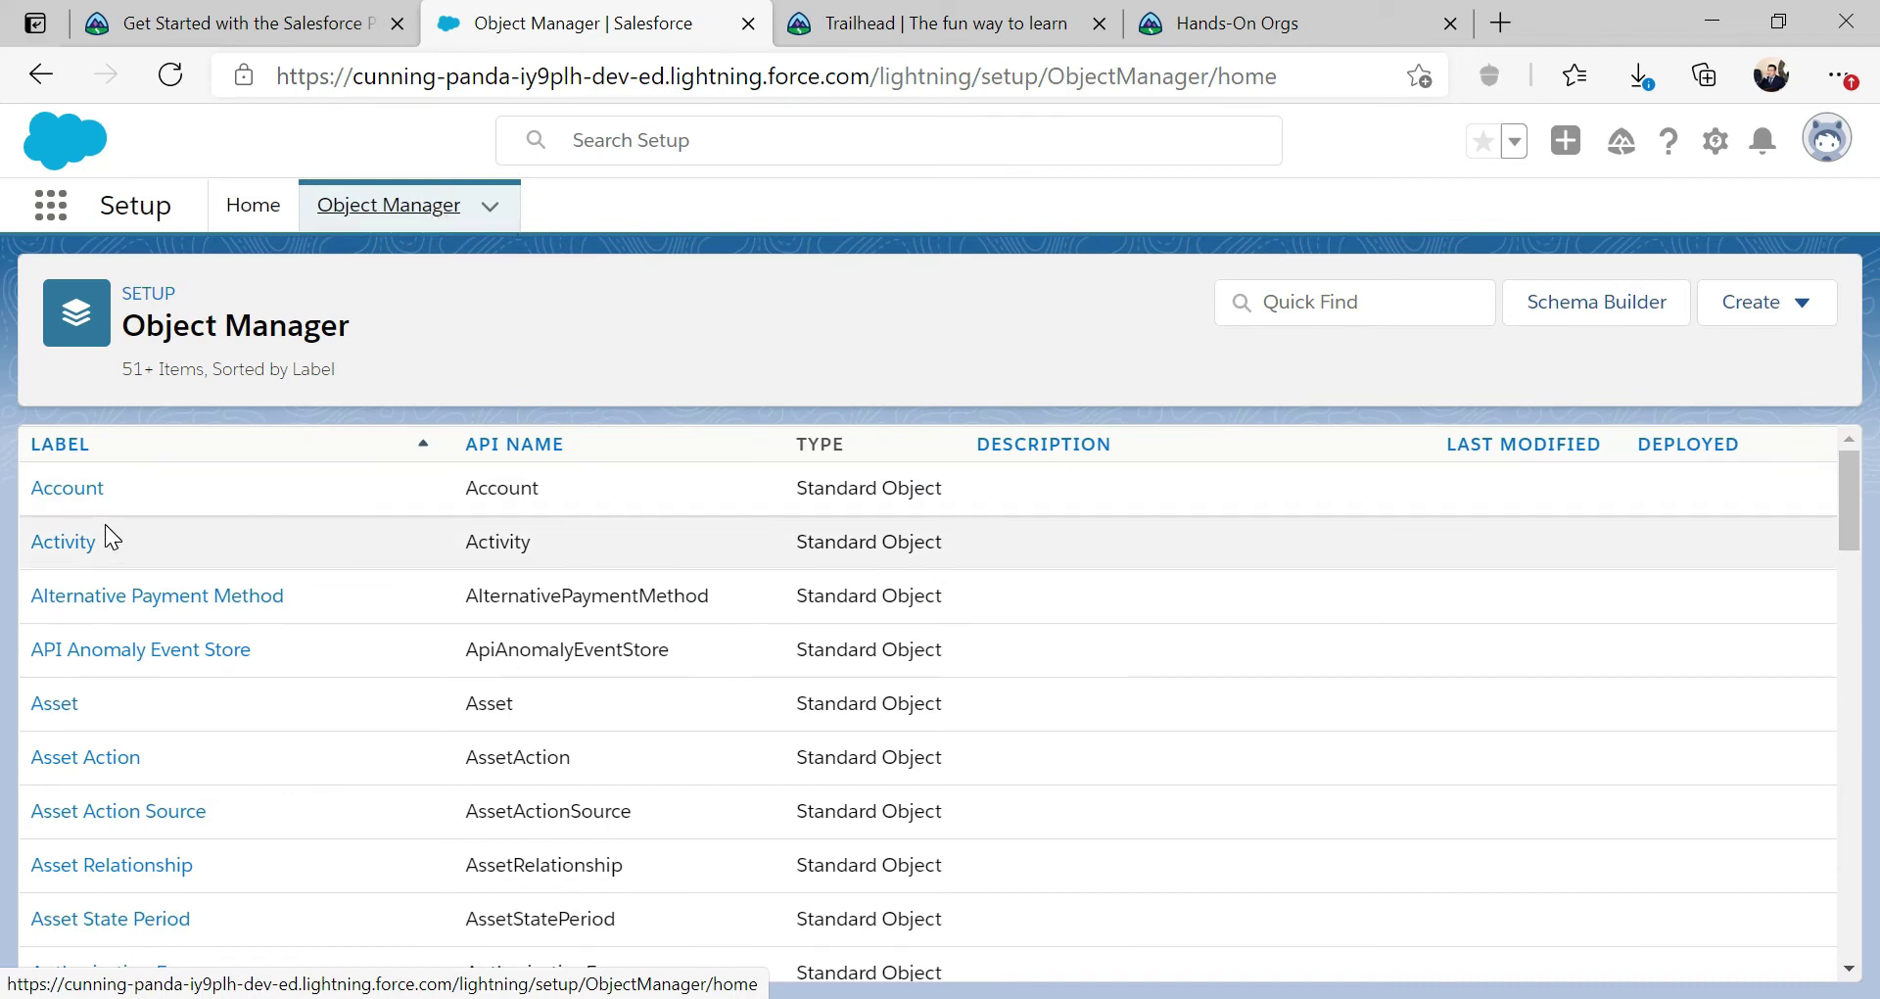
scroll(108, 536, "down", 5)
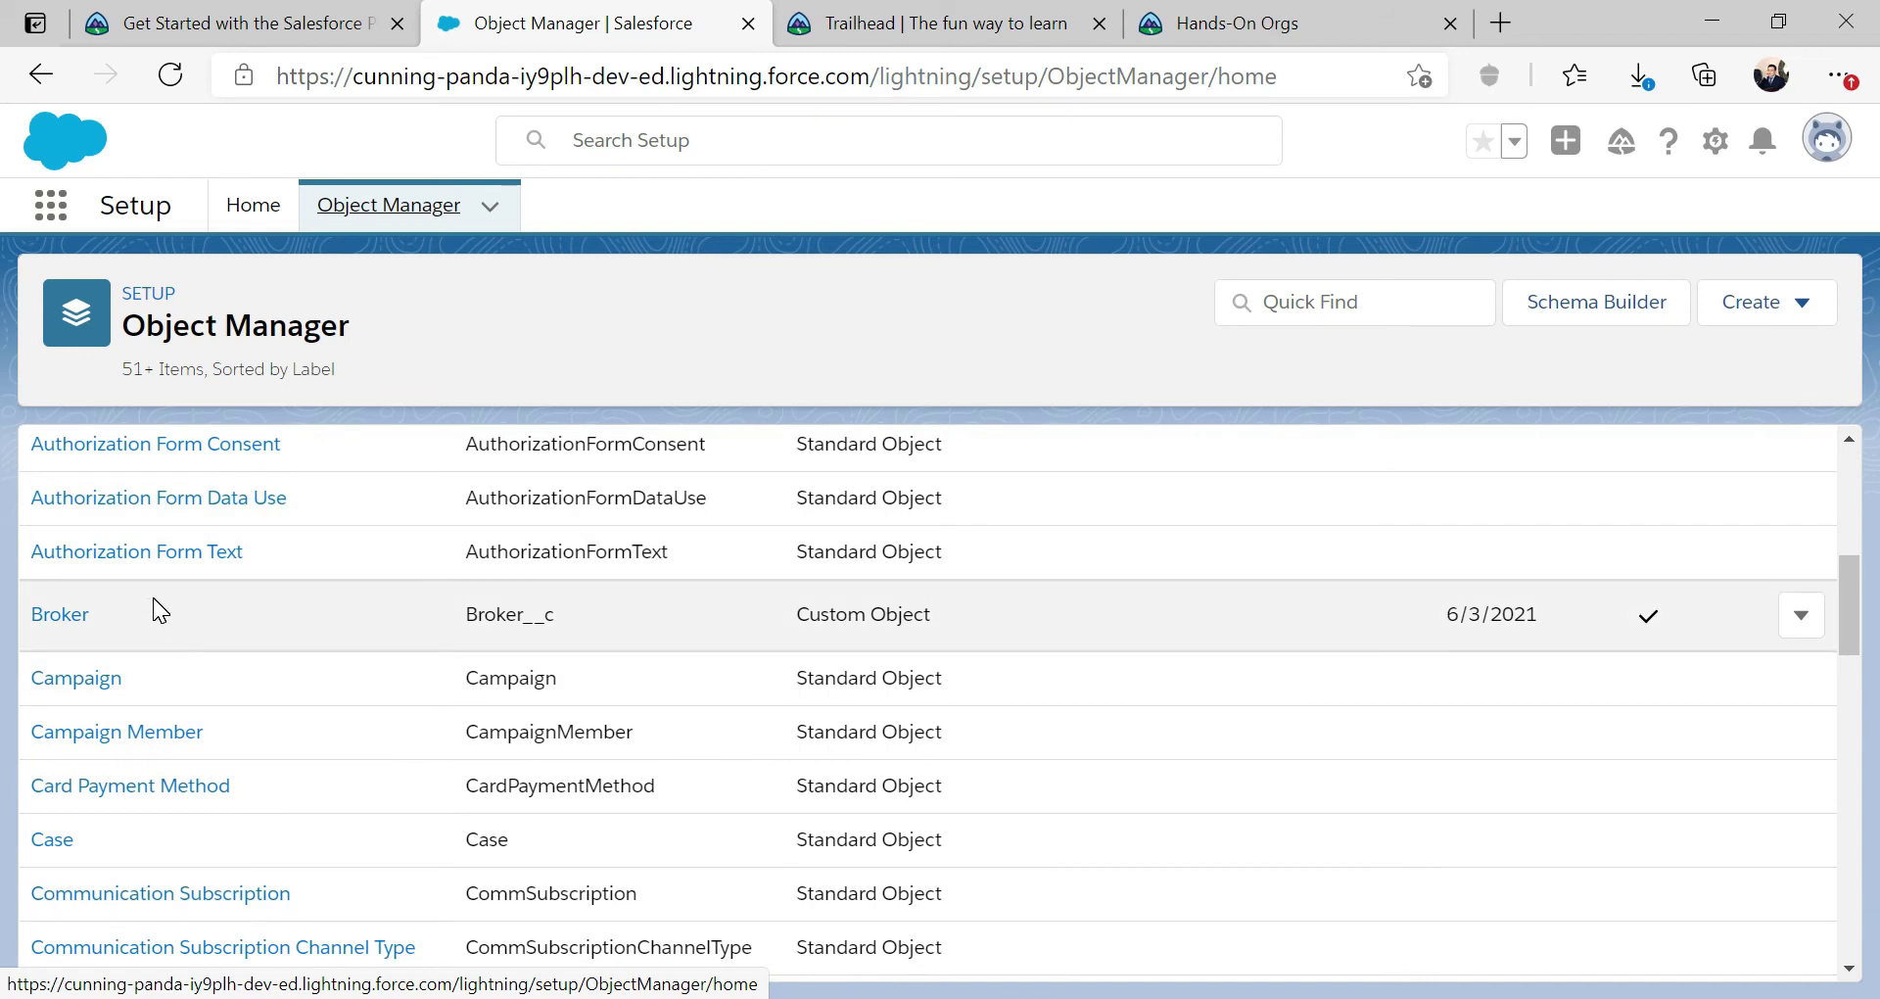
scroll(153, 598, "up", 4)
scroll(153, 598, "up", 2)
scroll(153, 598, "down", 7)
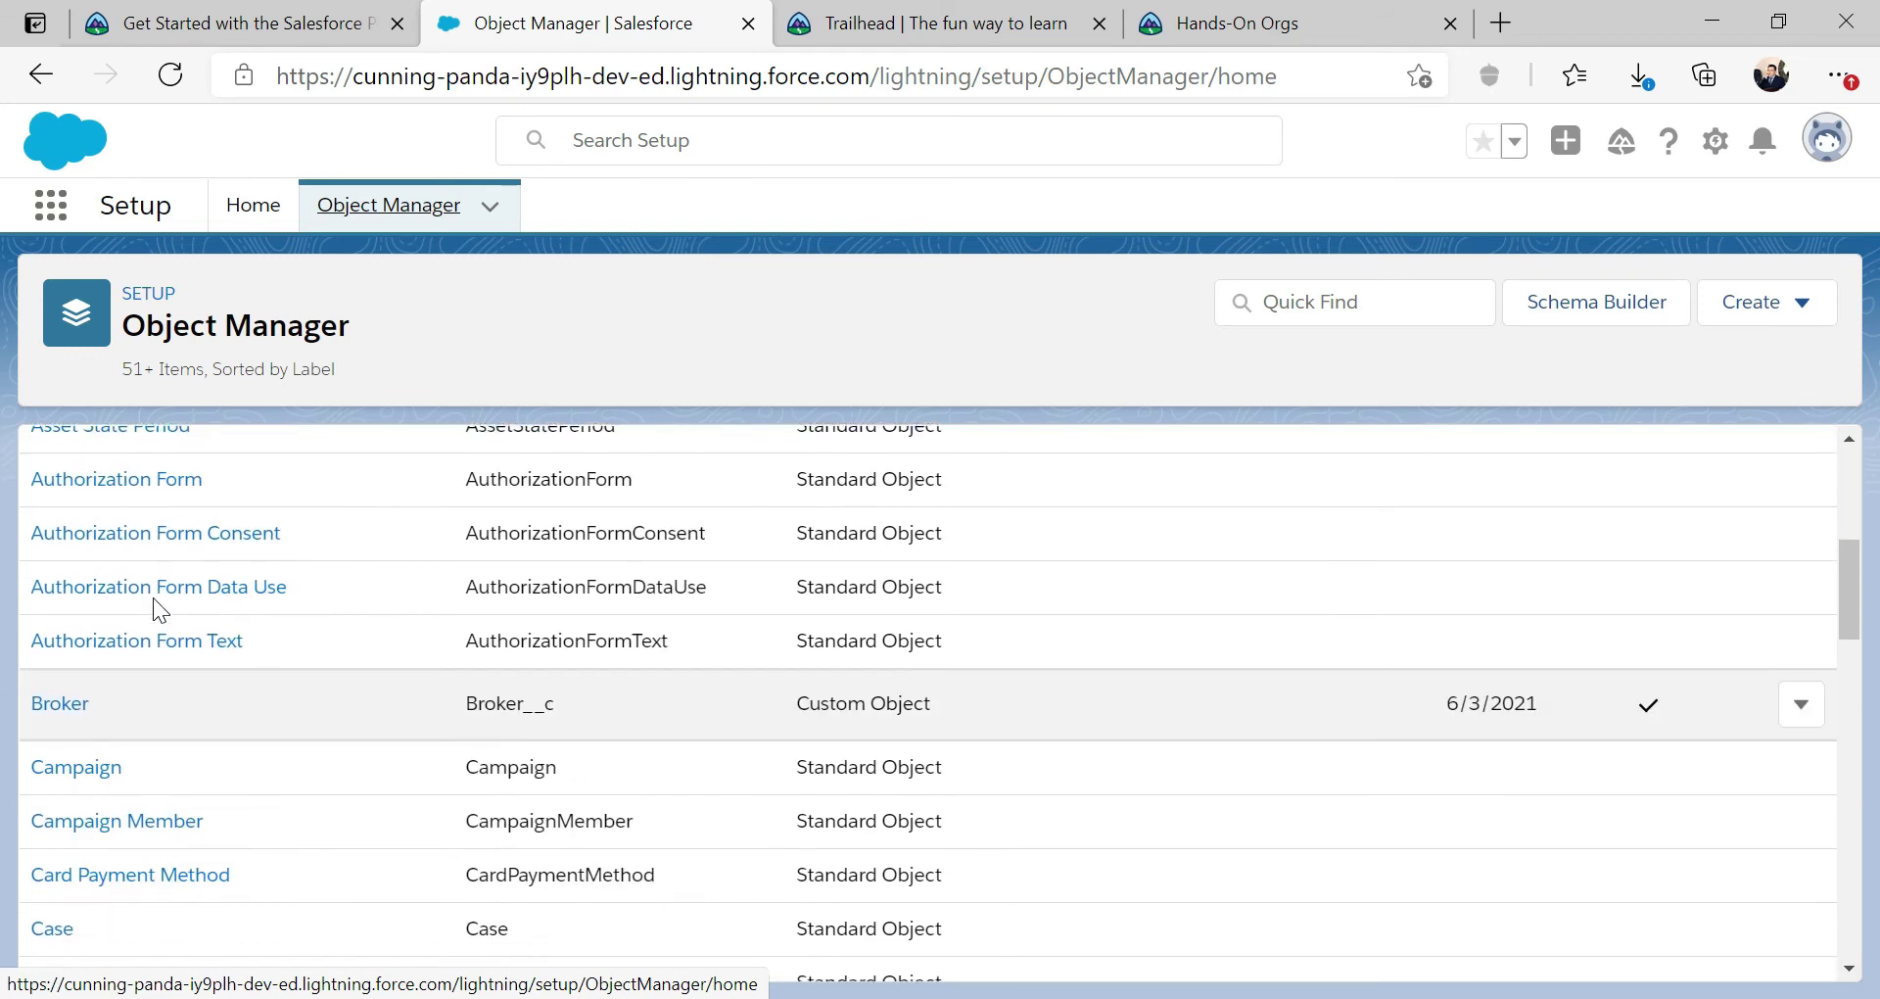
scroll(94, 586, "down", 3)
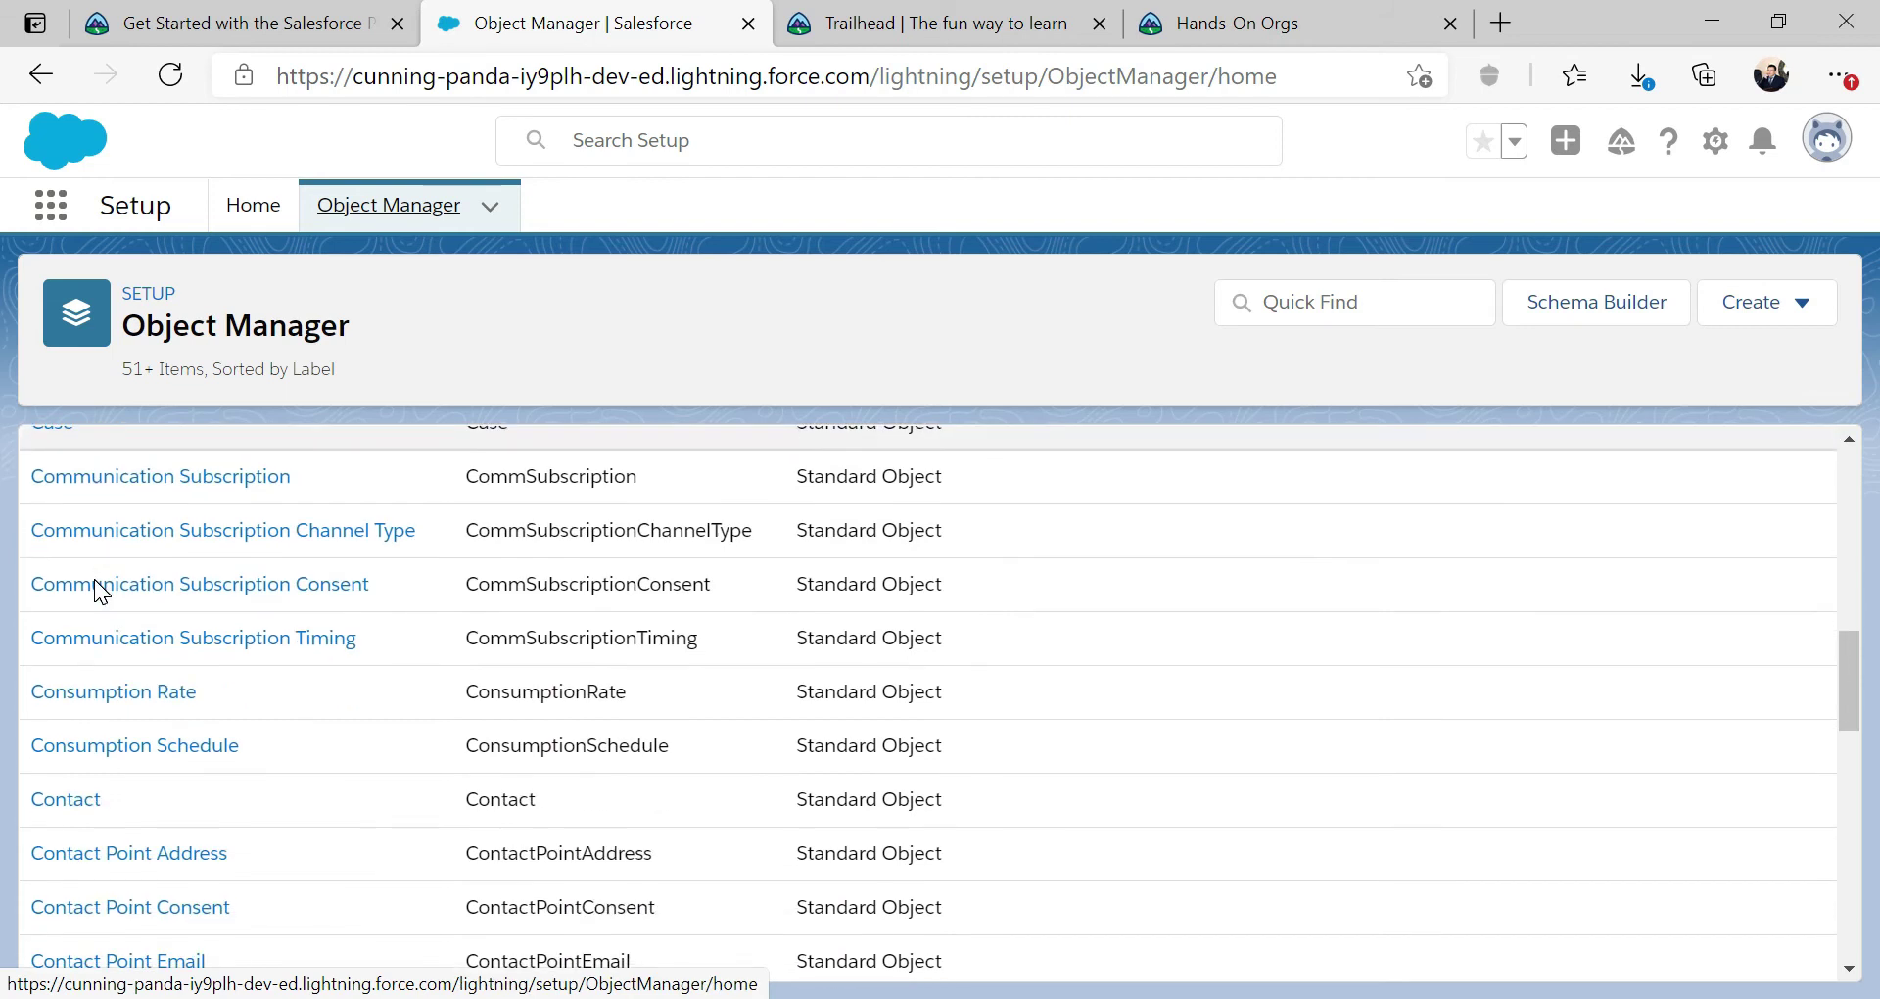
left_click(66, 635)
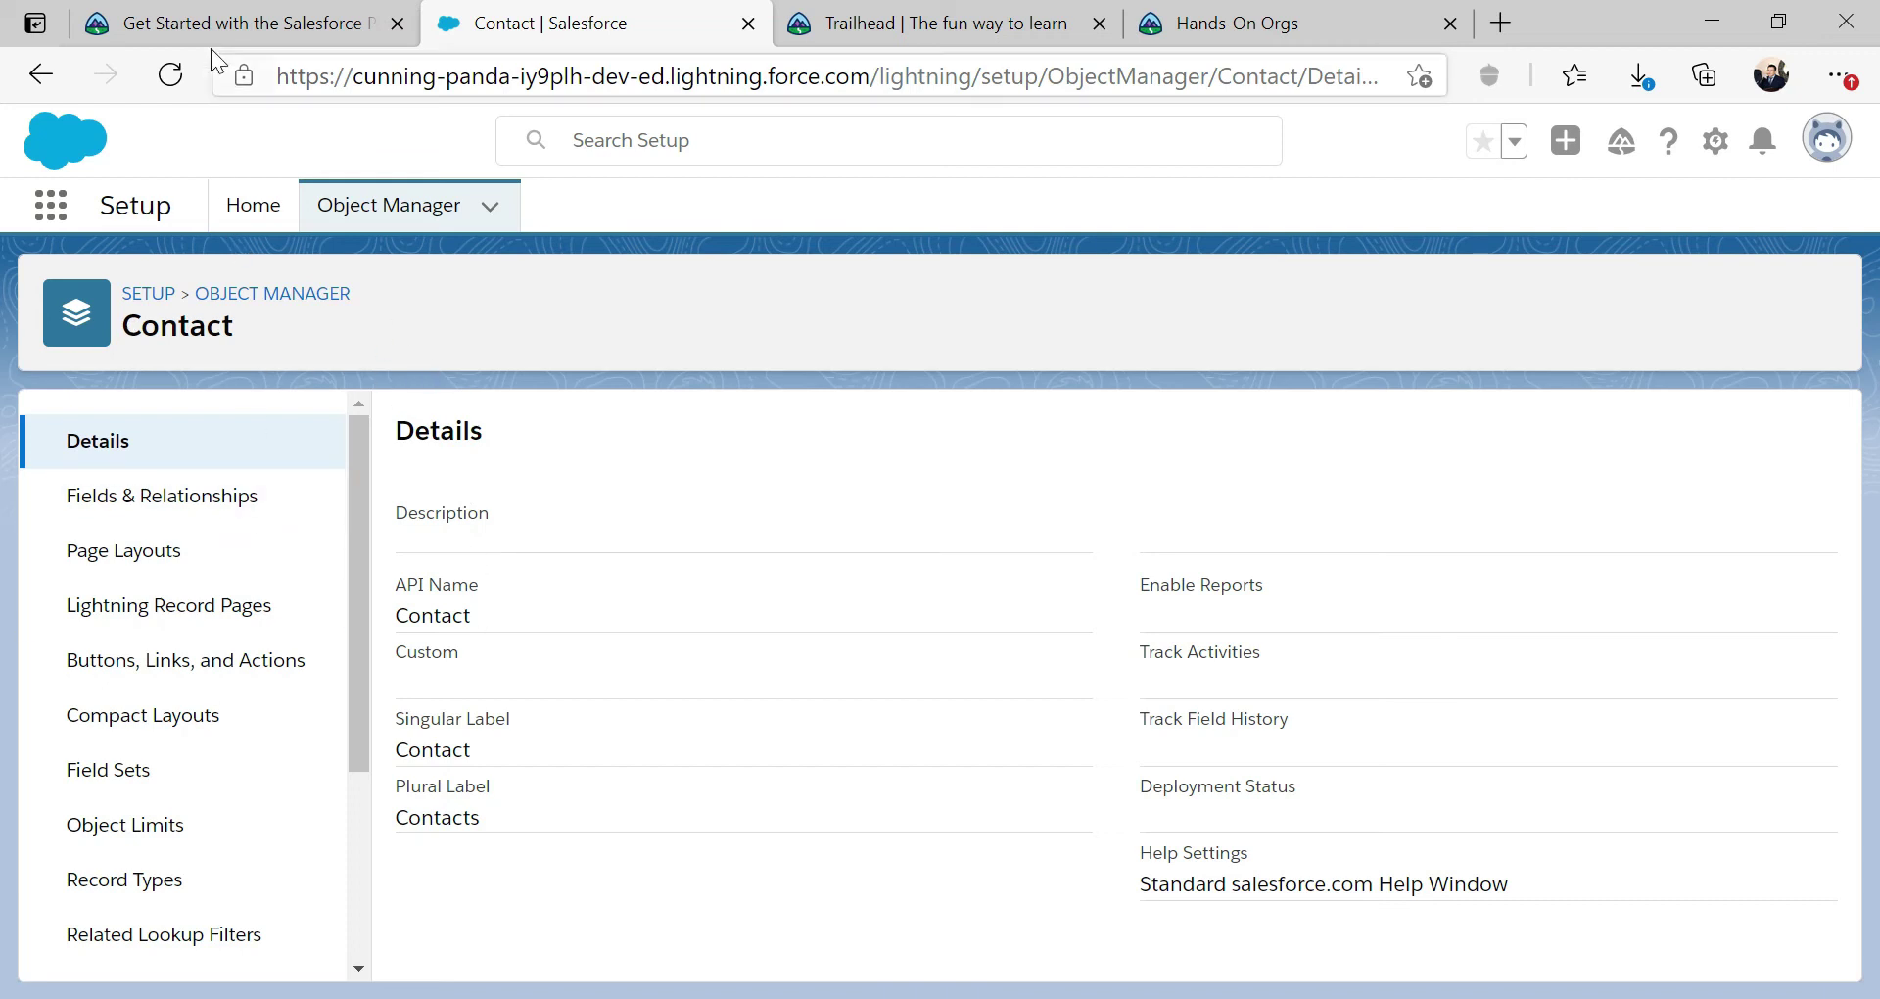
Step: Check the next Trailhead instruction and open the Contact object's Fields & Relationships
left_click(209, 23)
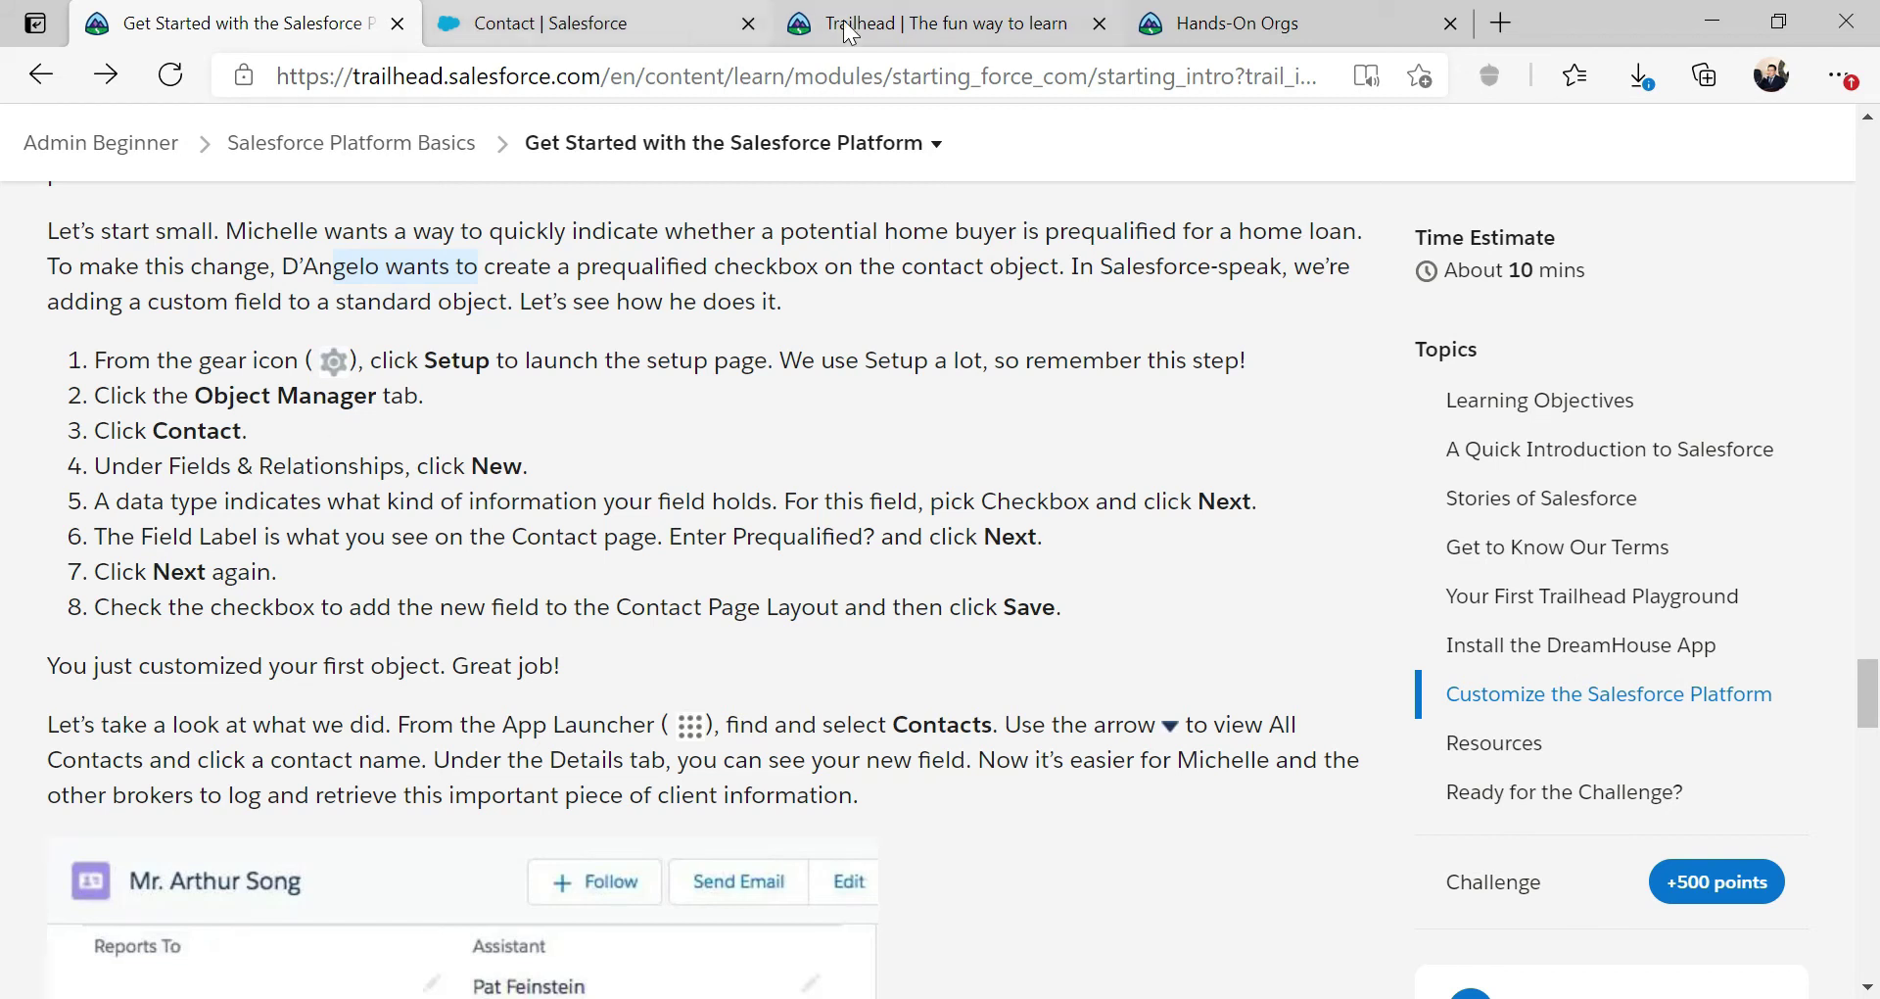
left_click(600, 23)
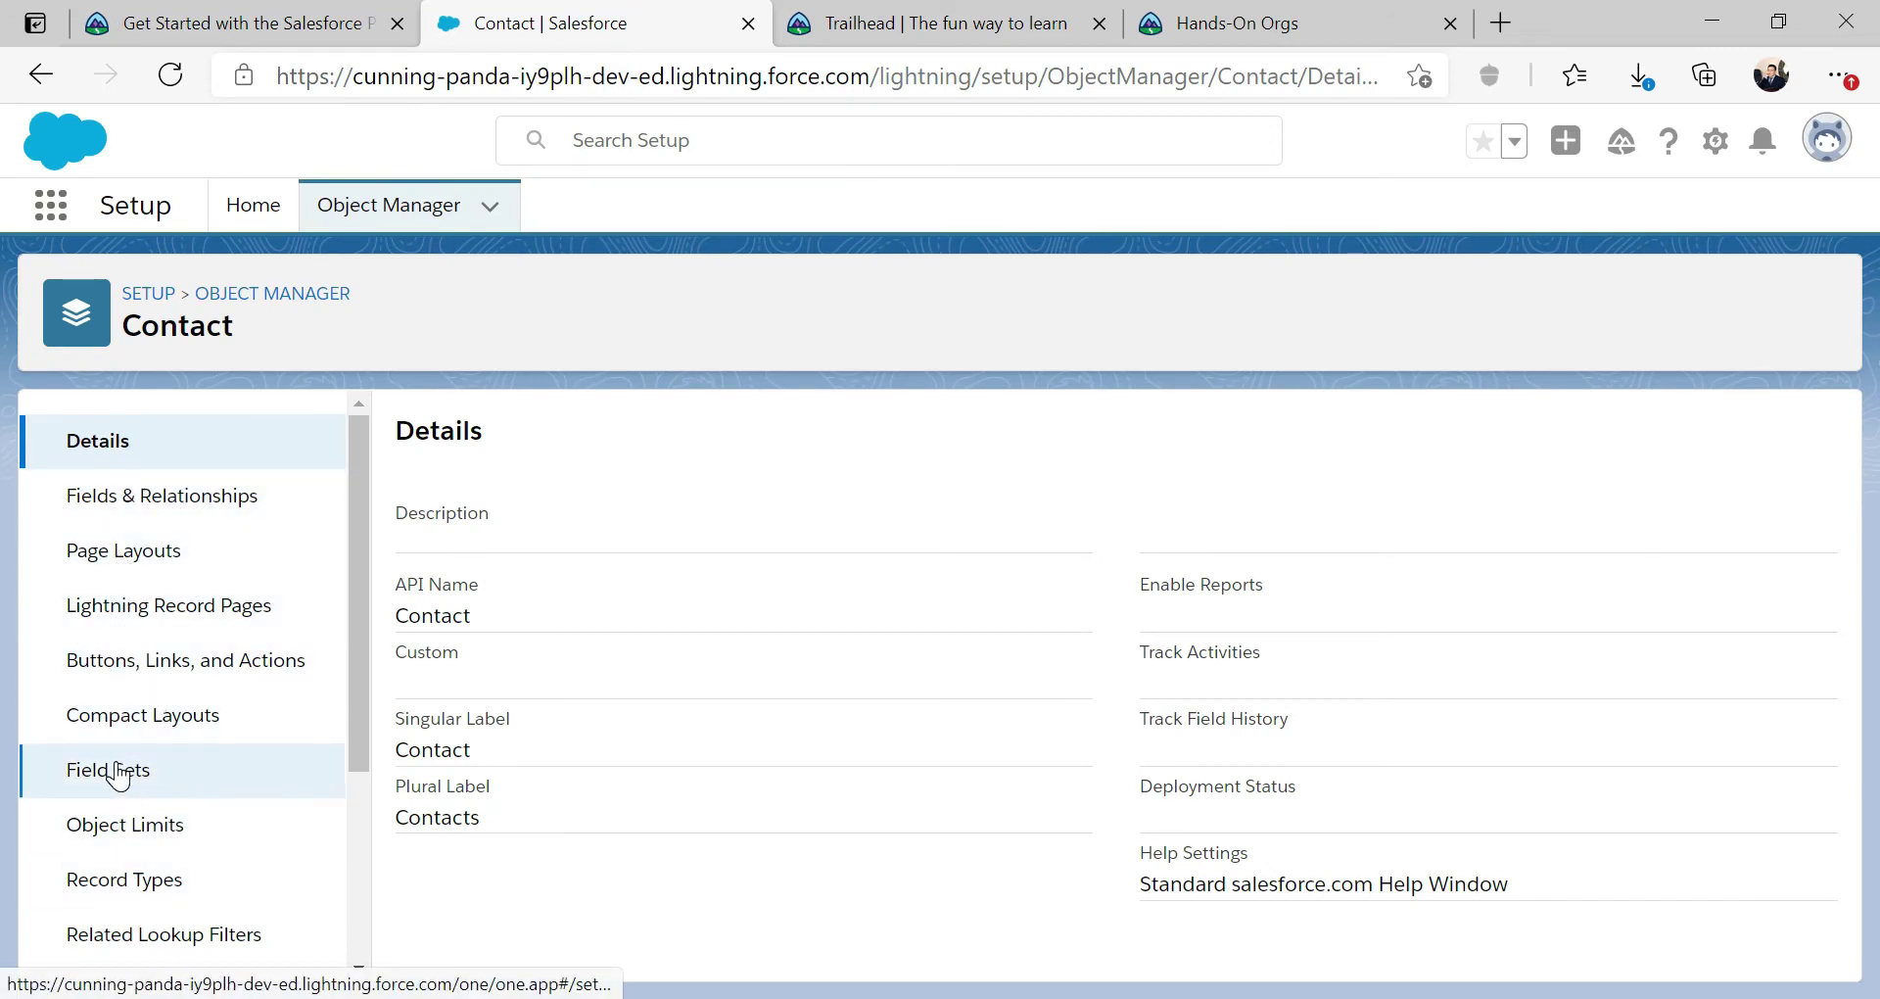
scroll(122, 715, "down", 2)
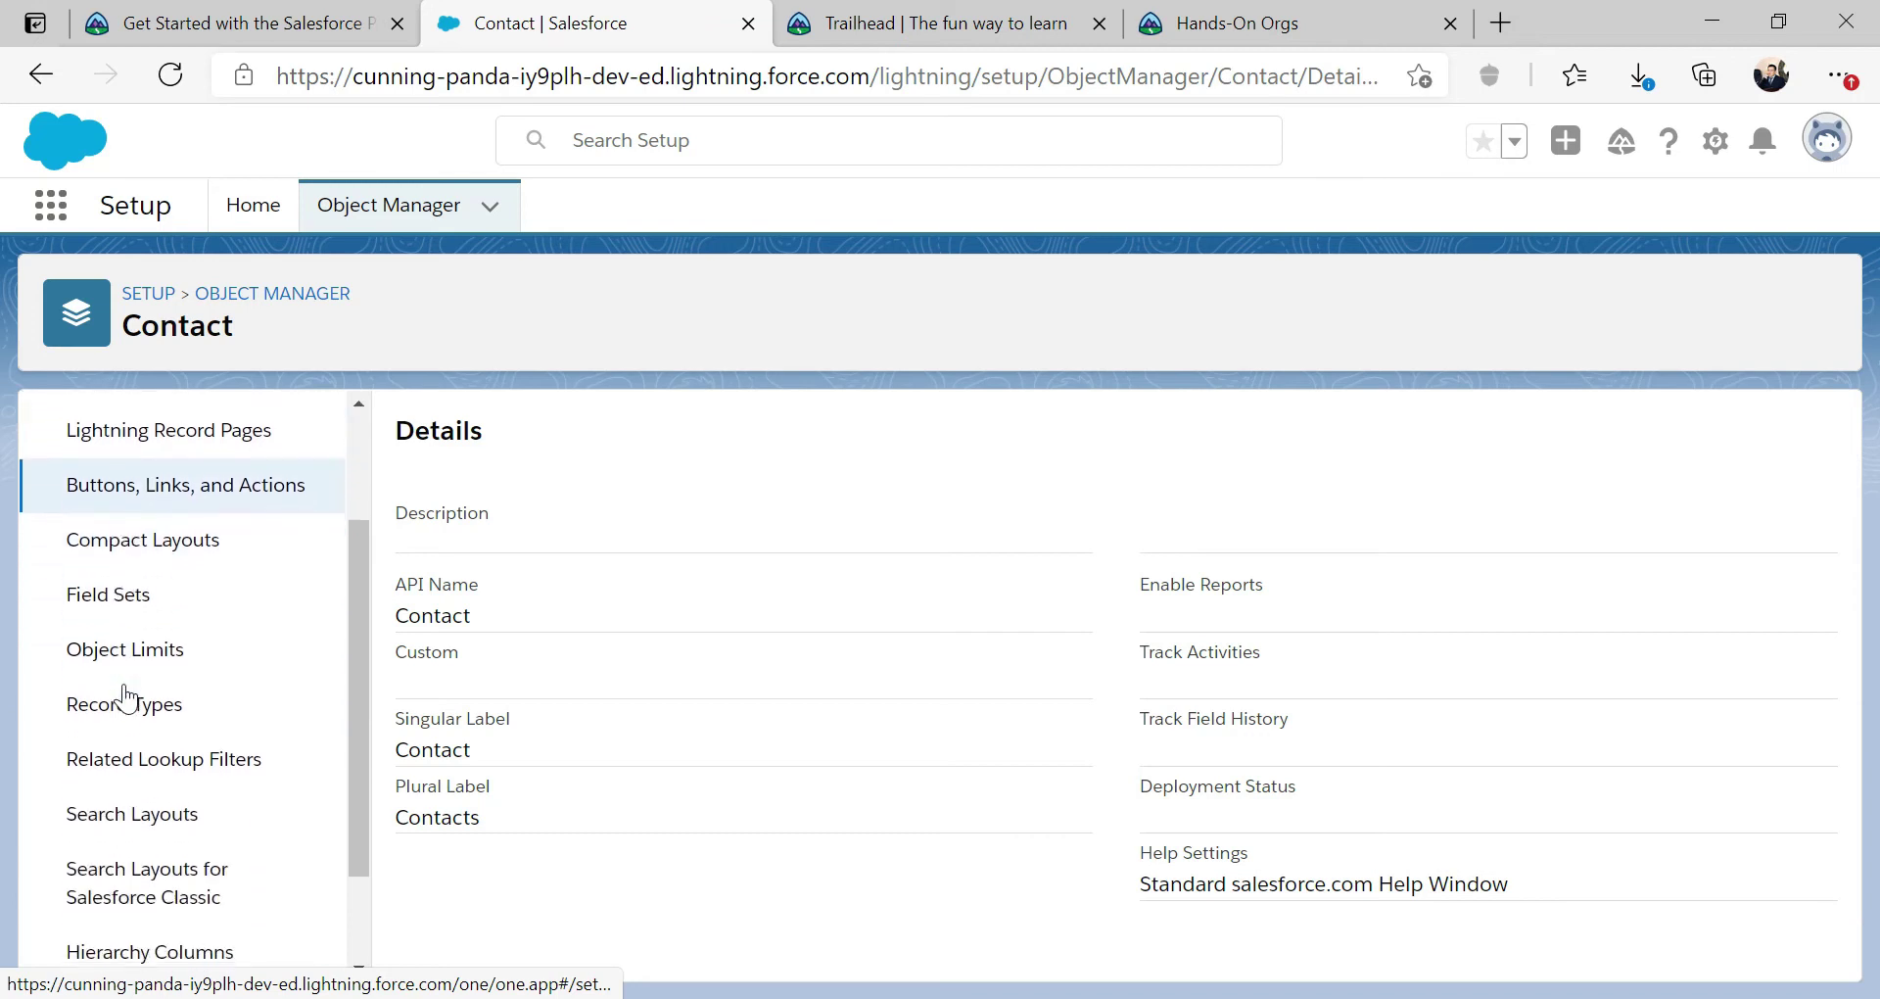
scroll(134, 678, "down", 2)
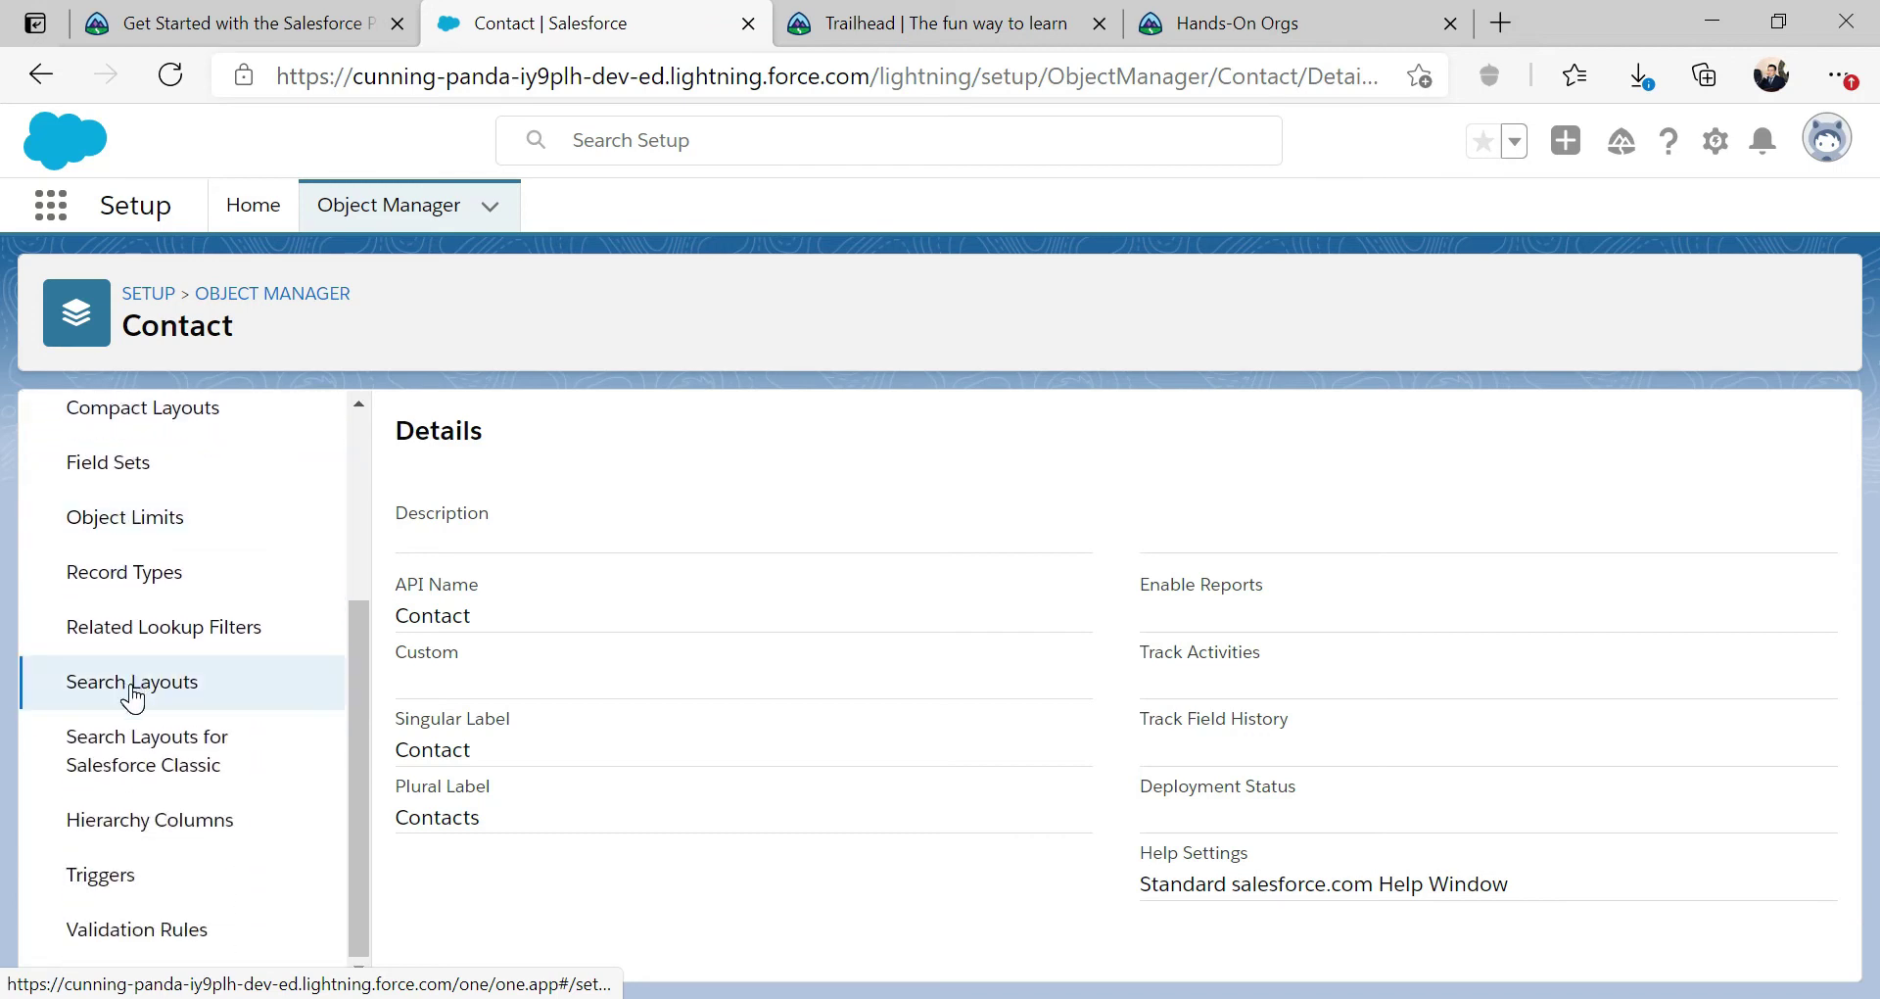
scroll(134, 893, "up", 3)
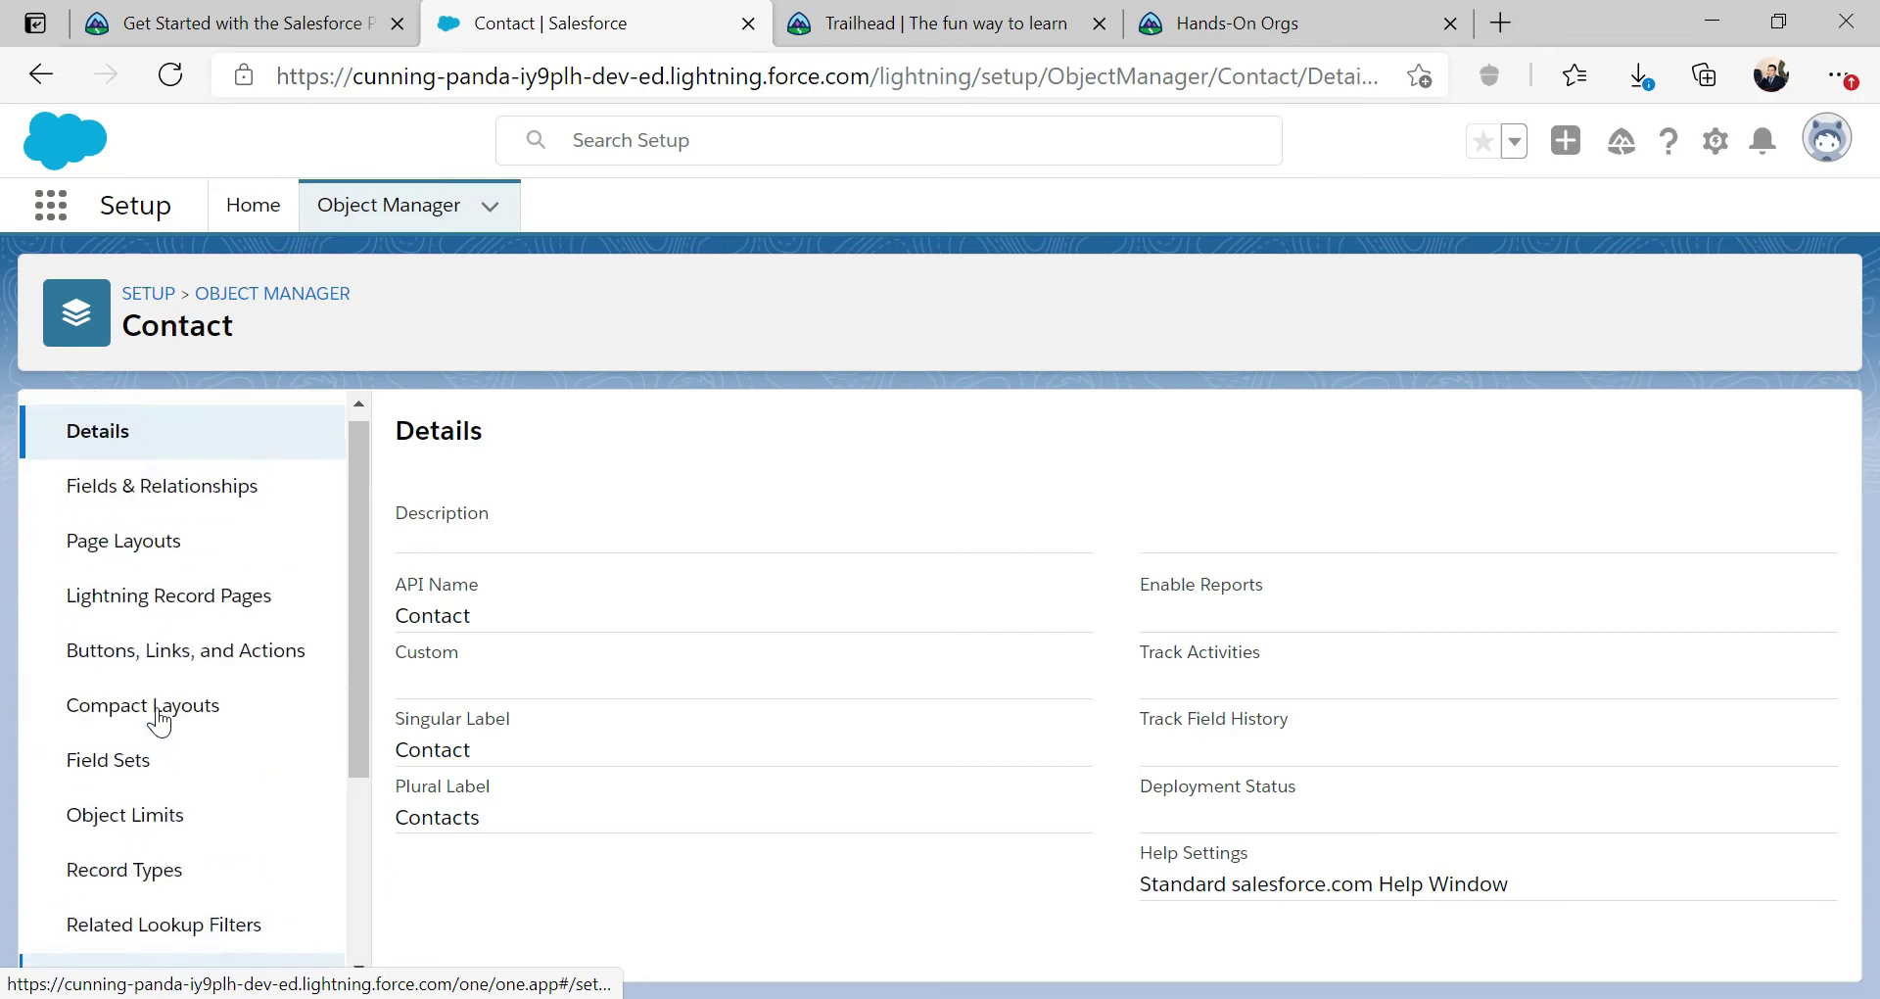
left_click(176, 501)
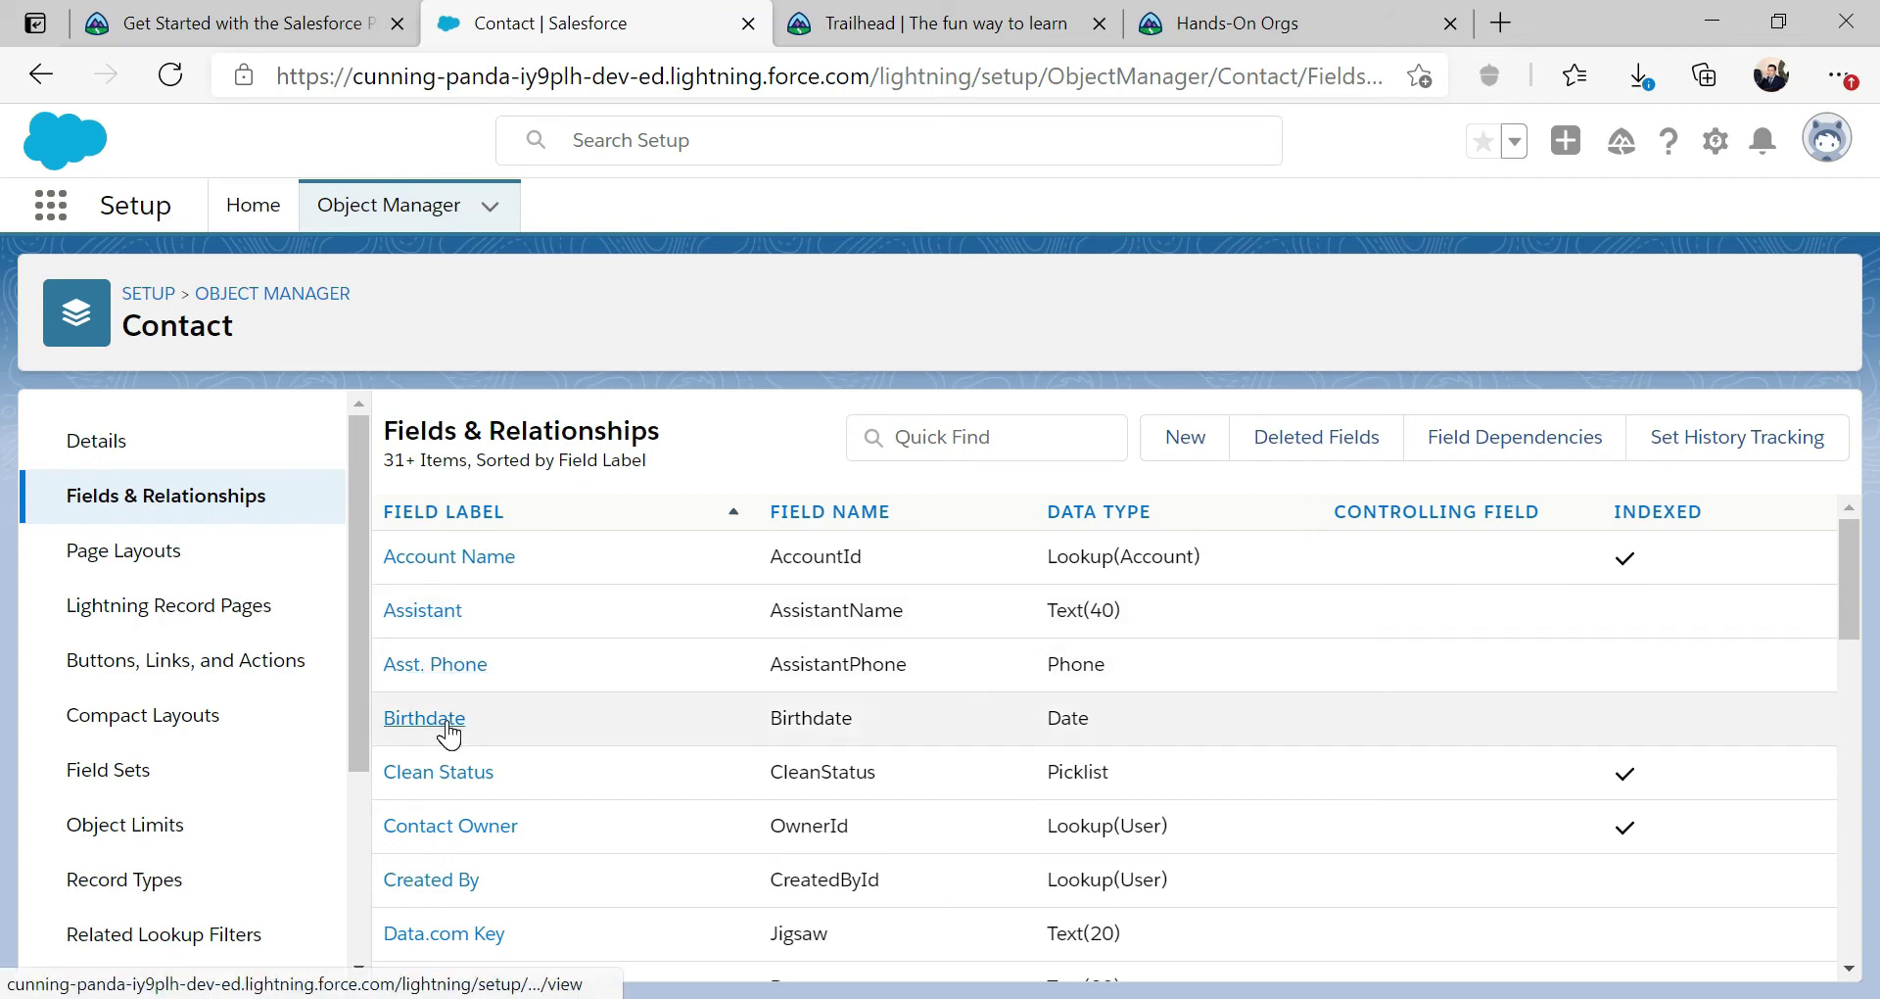
Step: Look through the Contact object's existing fields and their data types
scroll(525, 643, "down", 3)
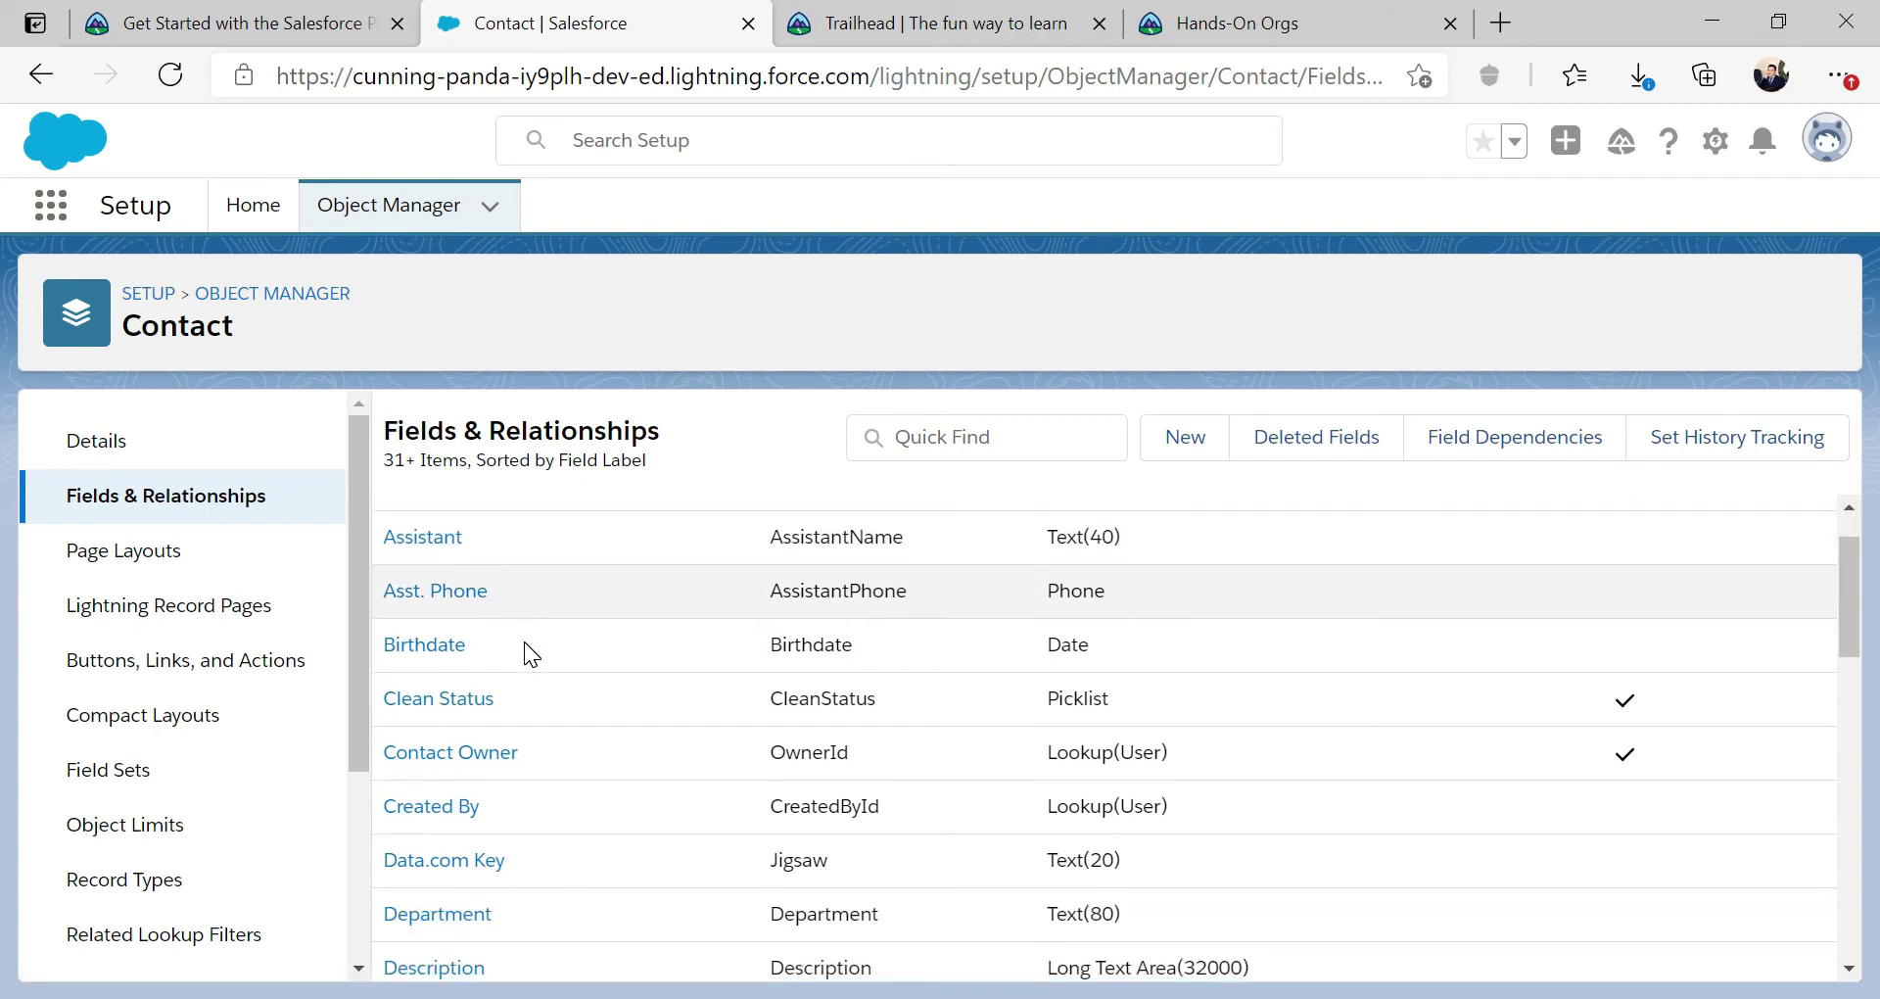
scroll(504, 637, "down", 5)
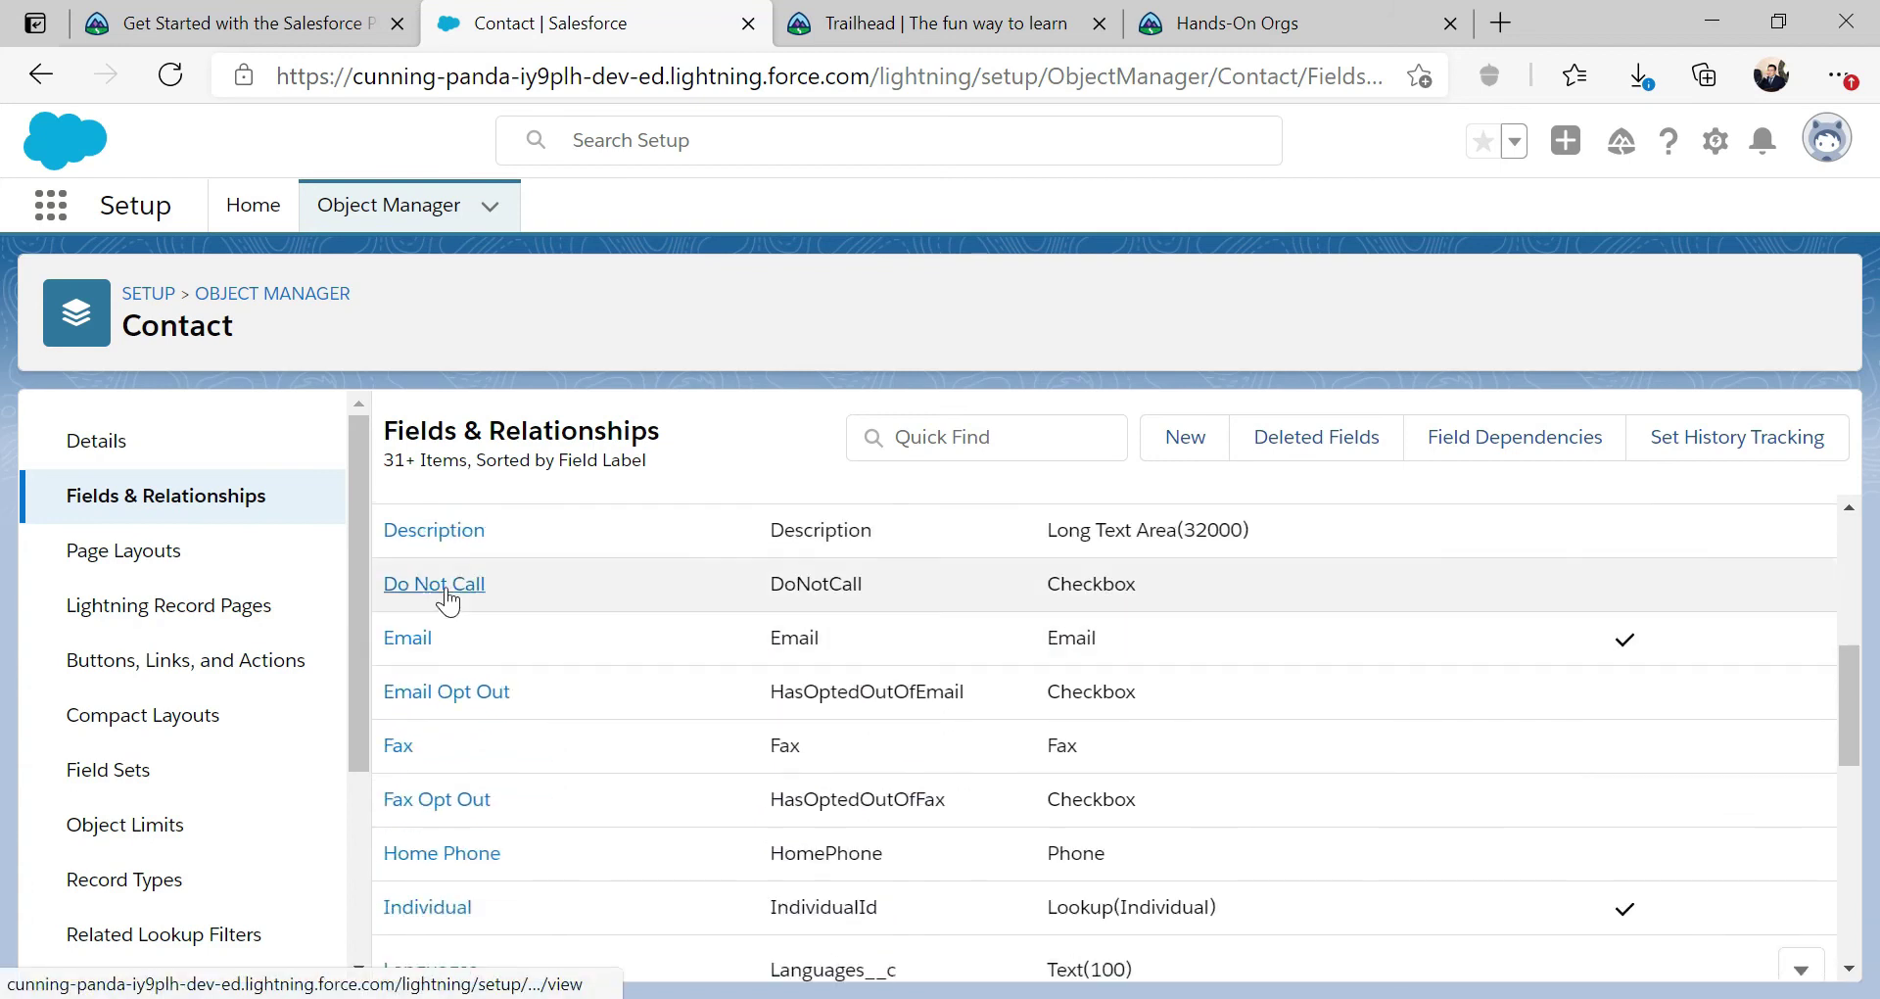
scroll(447, 597, "down", 2)
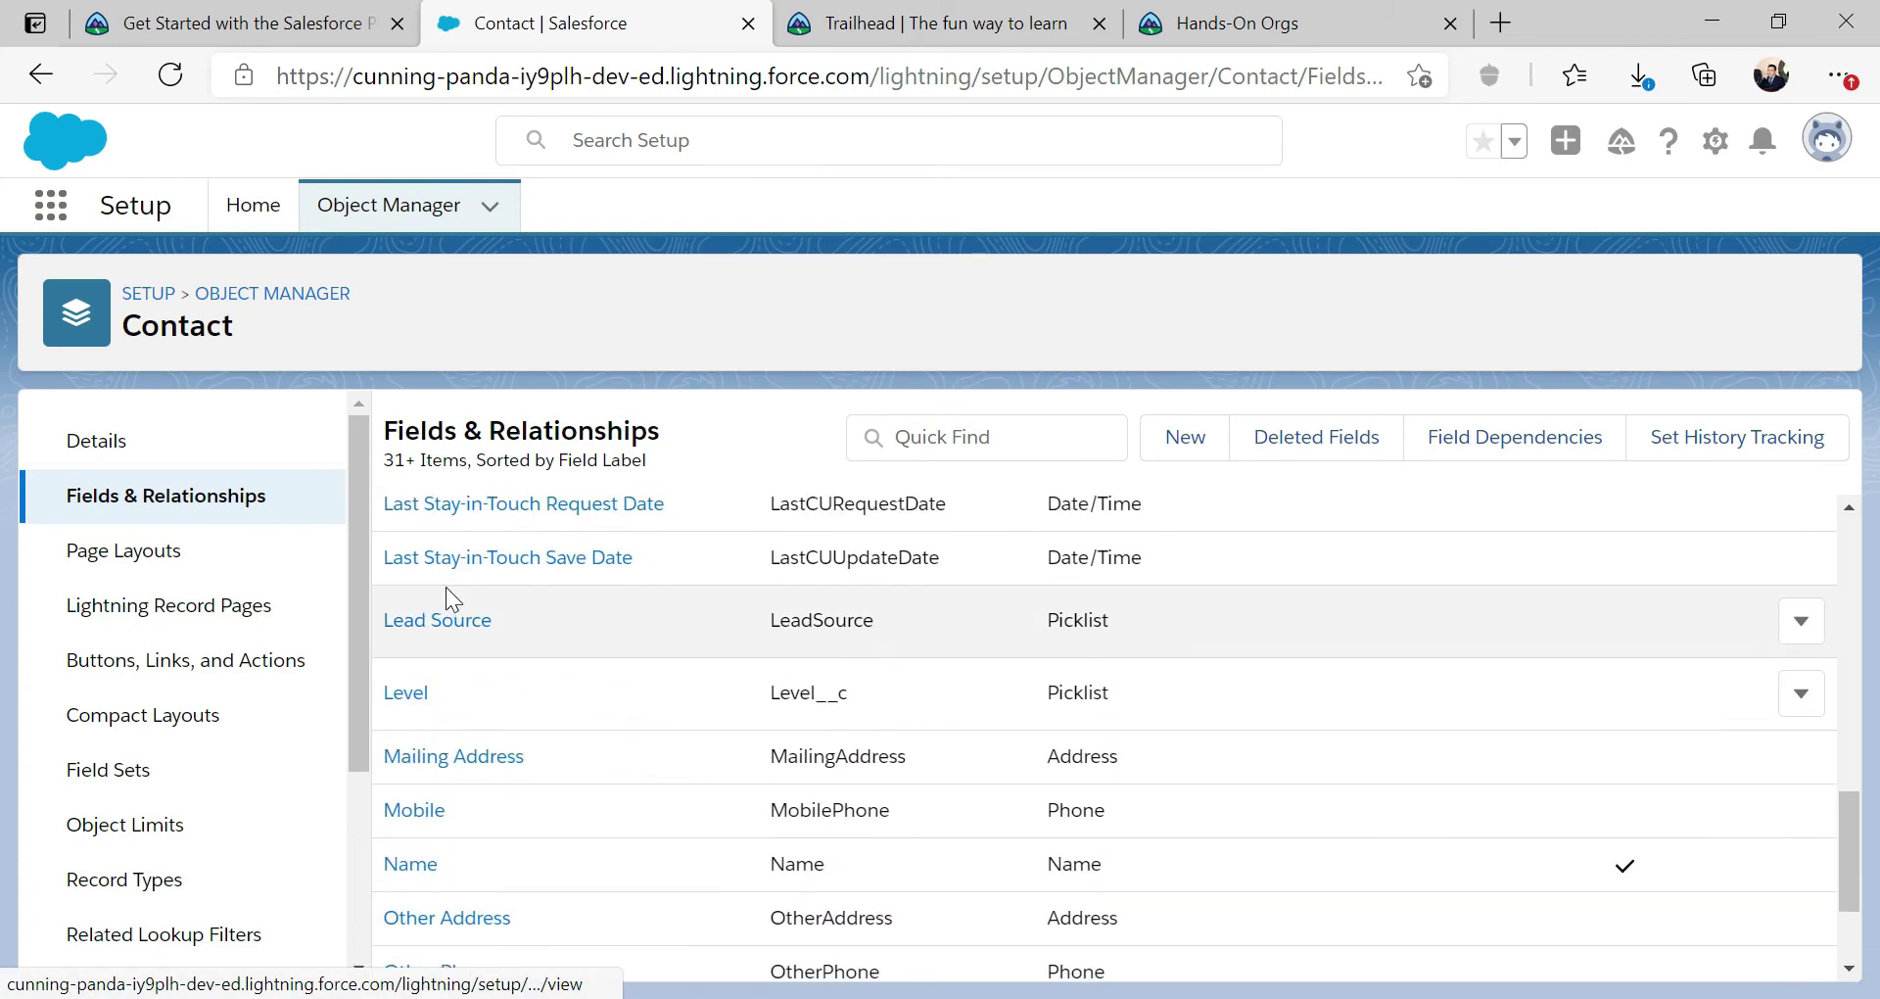
scroll(478, 587, "up", 3)
scroll(470, 580, "up", 6)
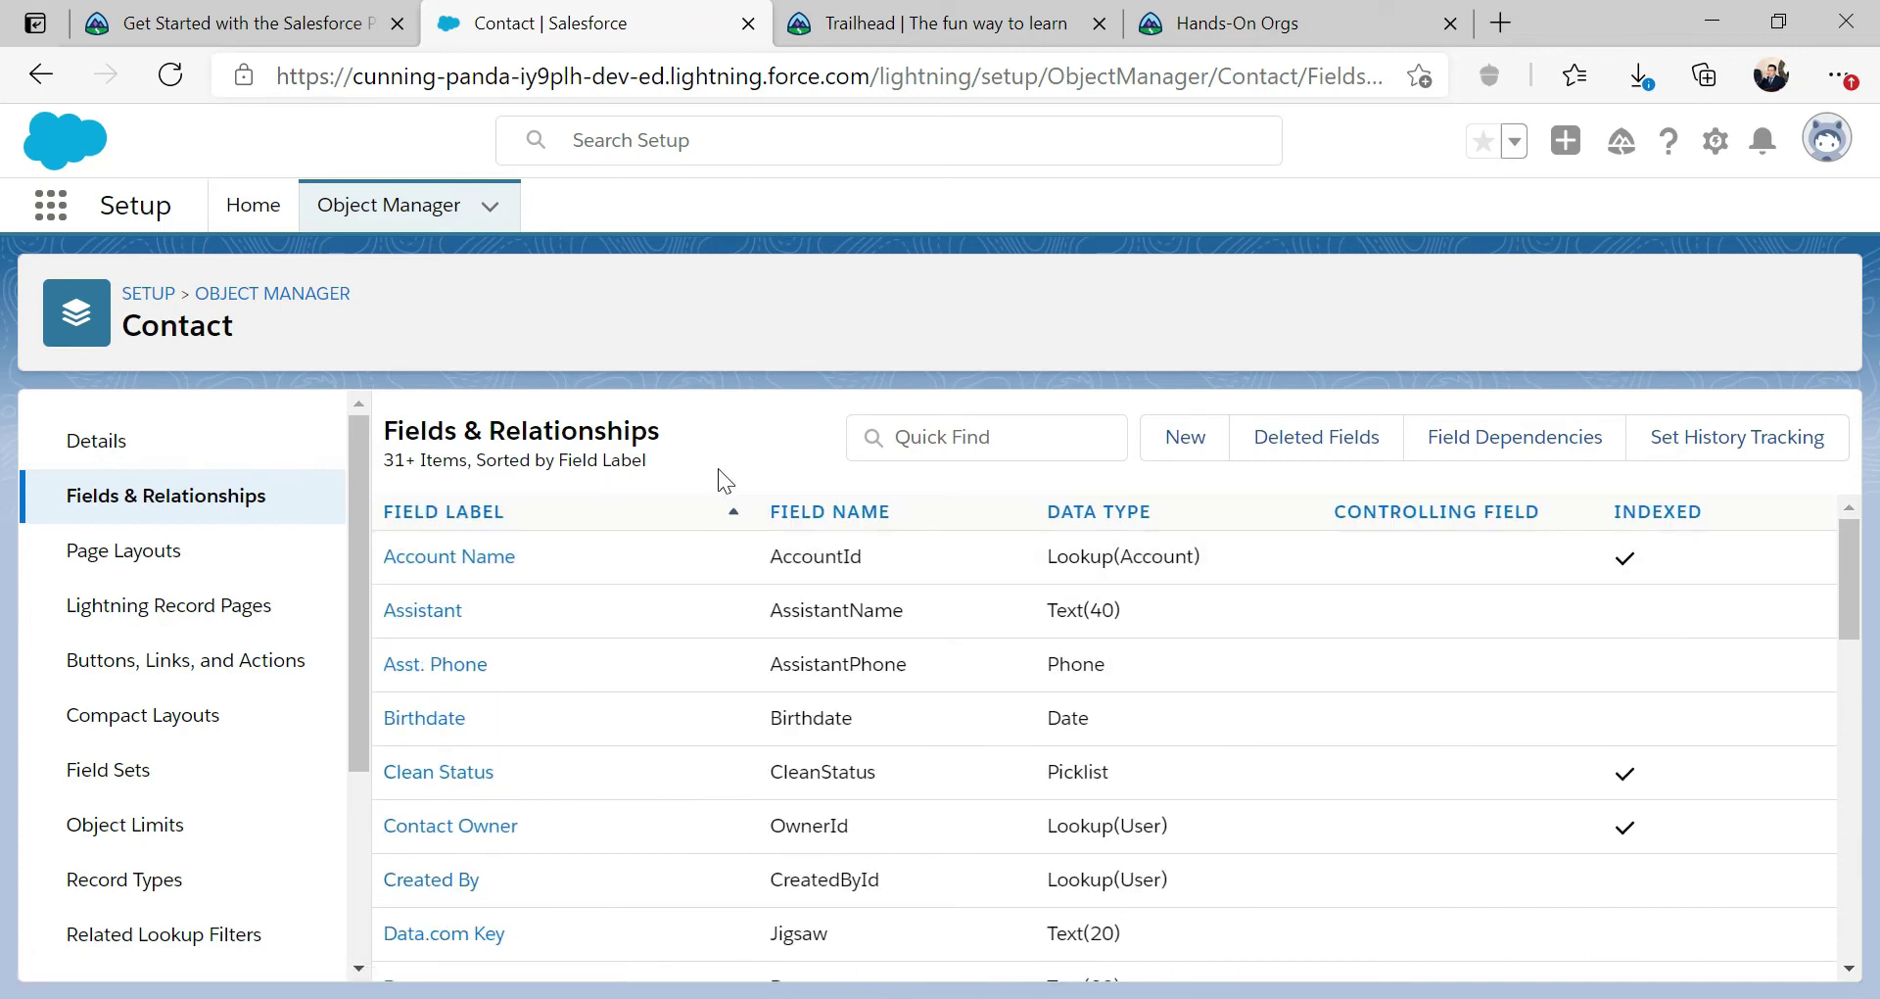
Step: Review the data type and field label instructions in the Trailhead unit and copy "Enter Prequalified?" from instruction 6
left_click(235, 27)
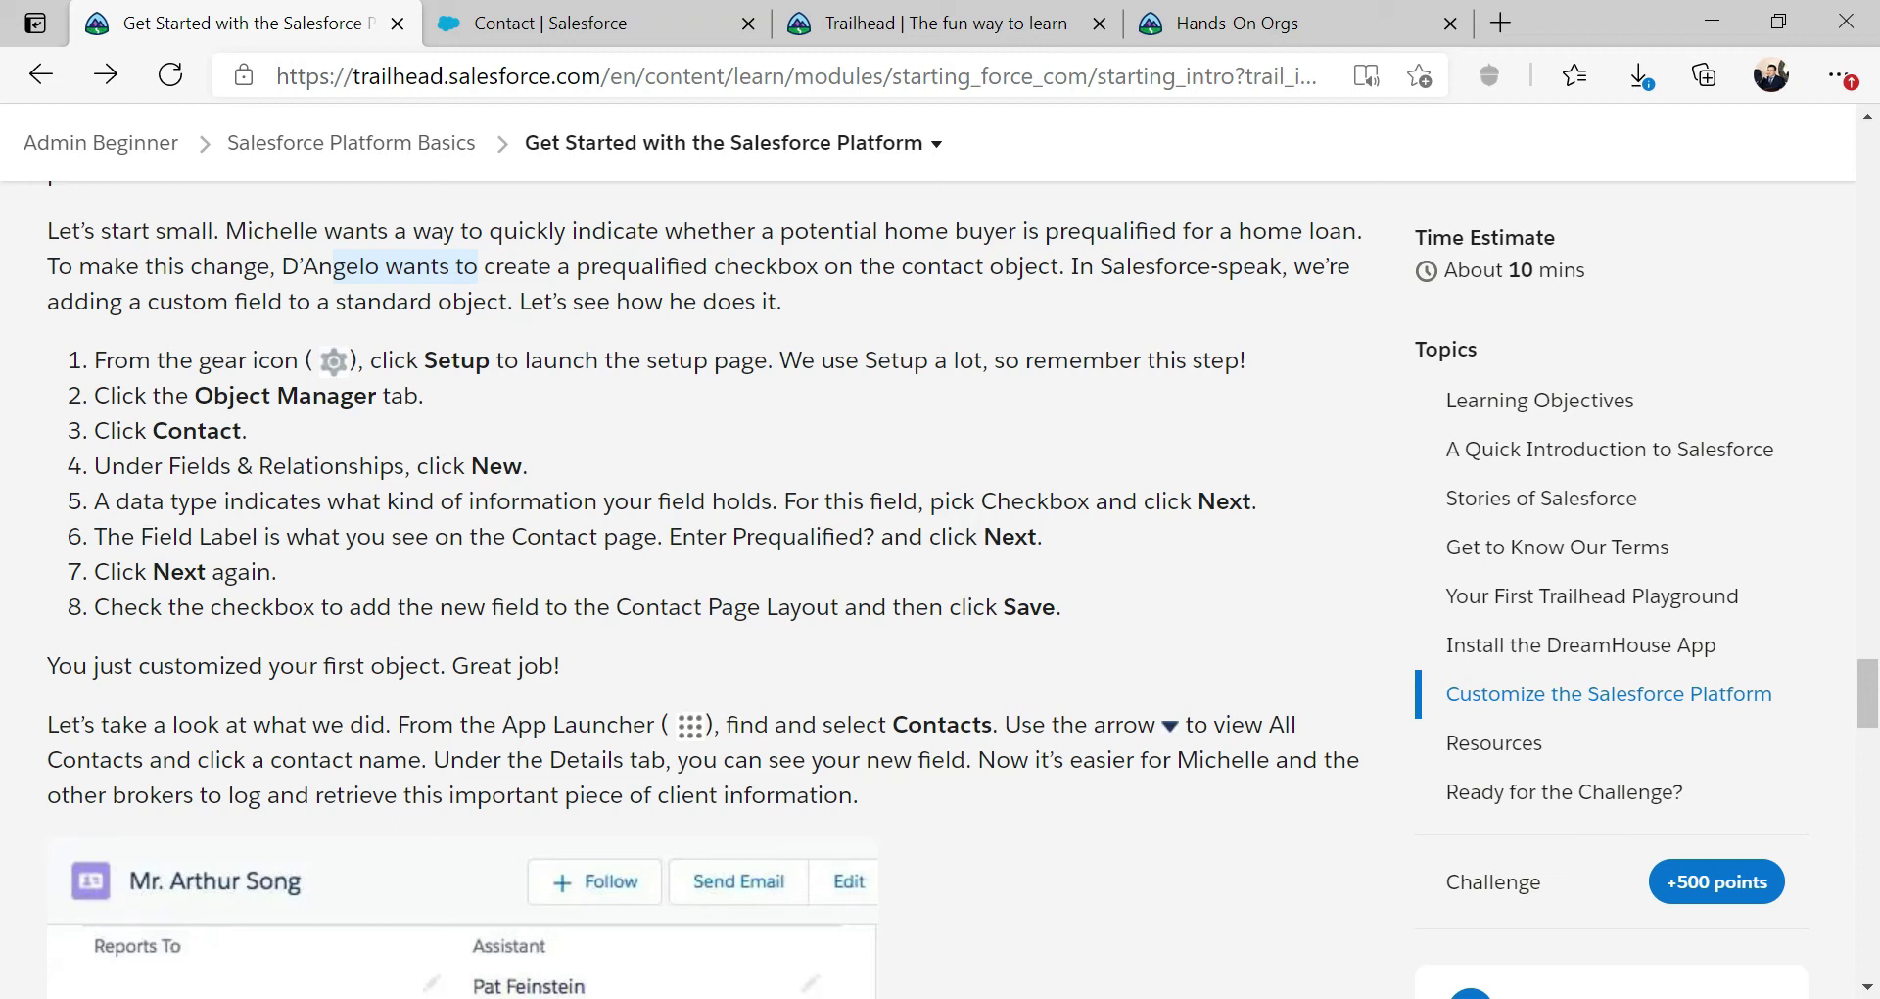
left_click_drag(165, 504, 771, 503)
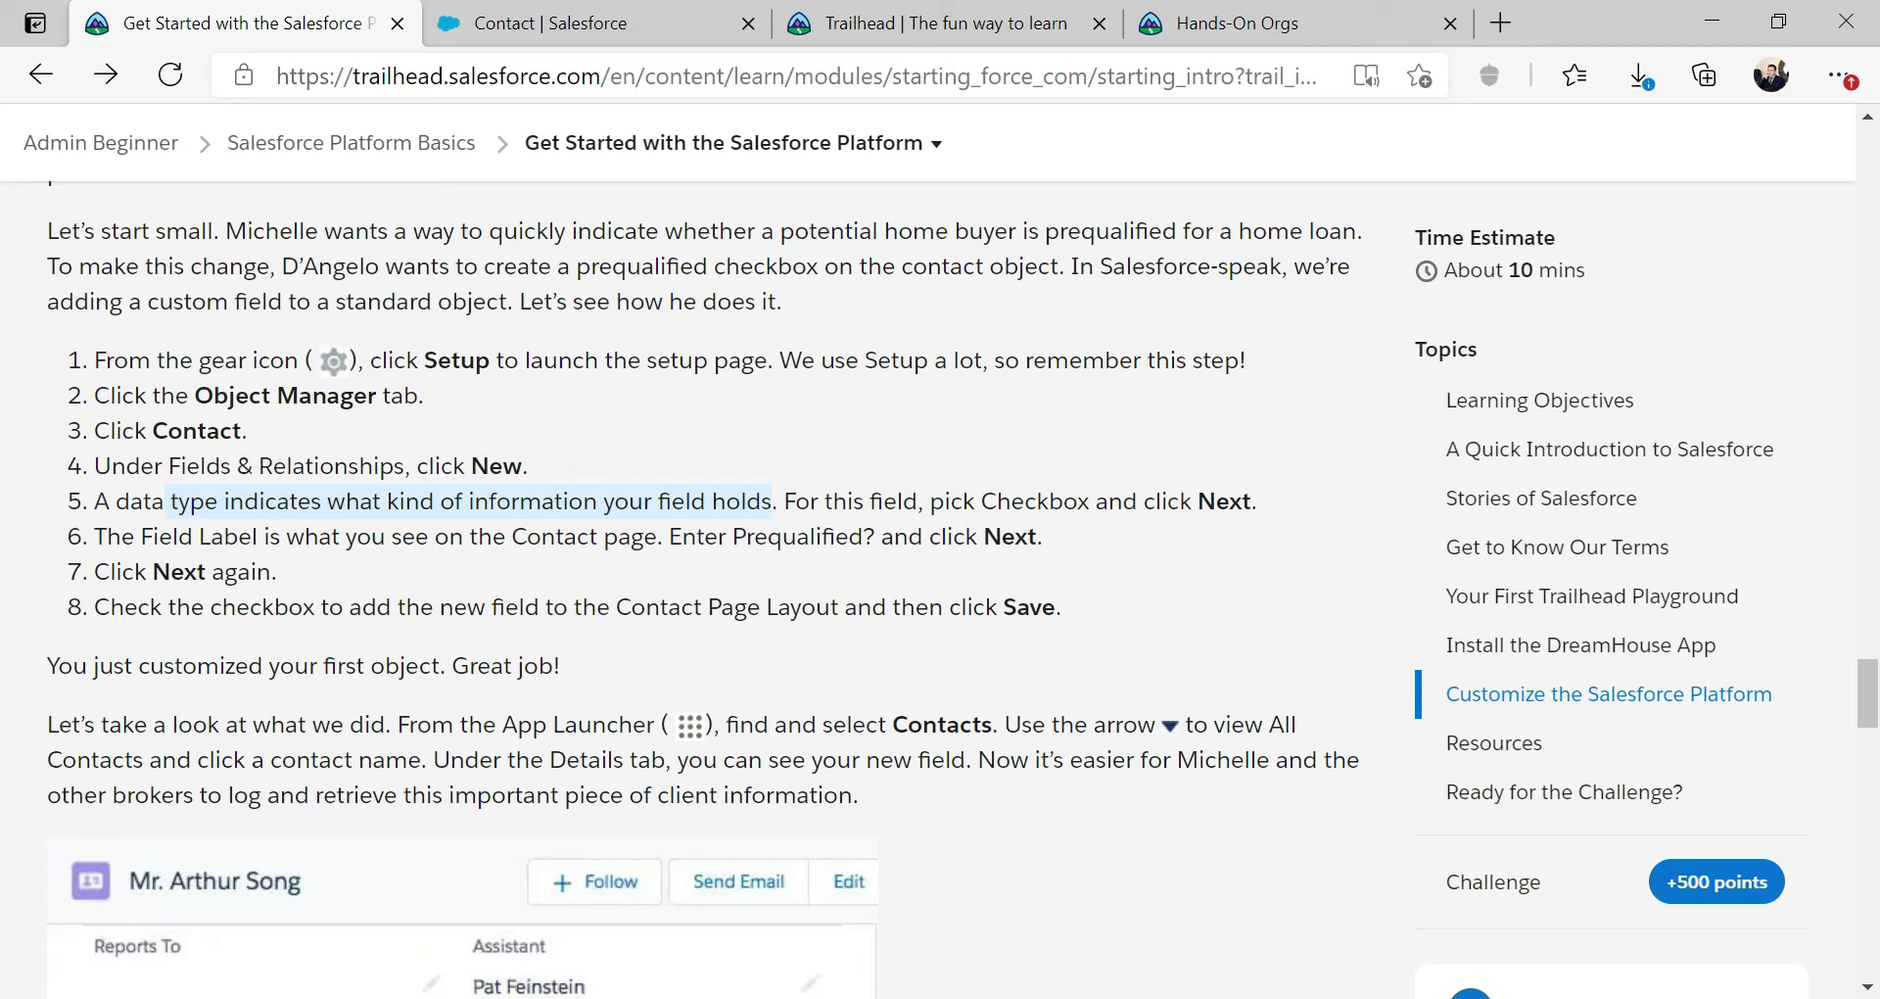
left_click_drag(670, 537, 875, 537)
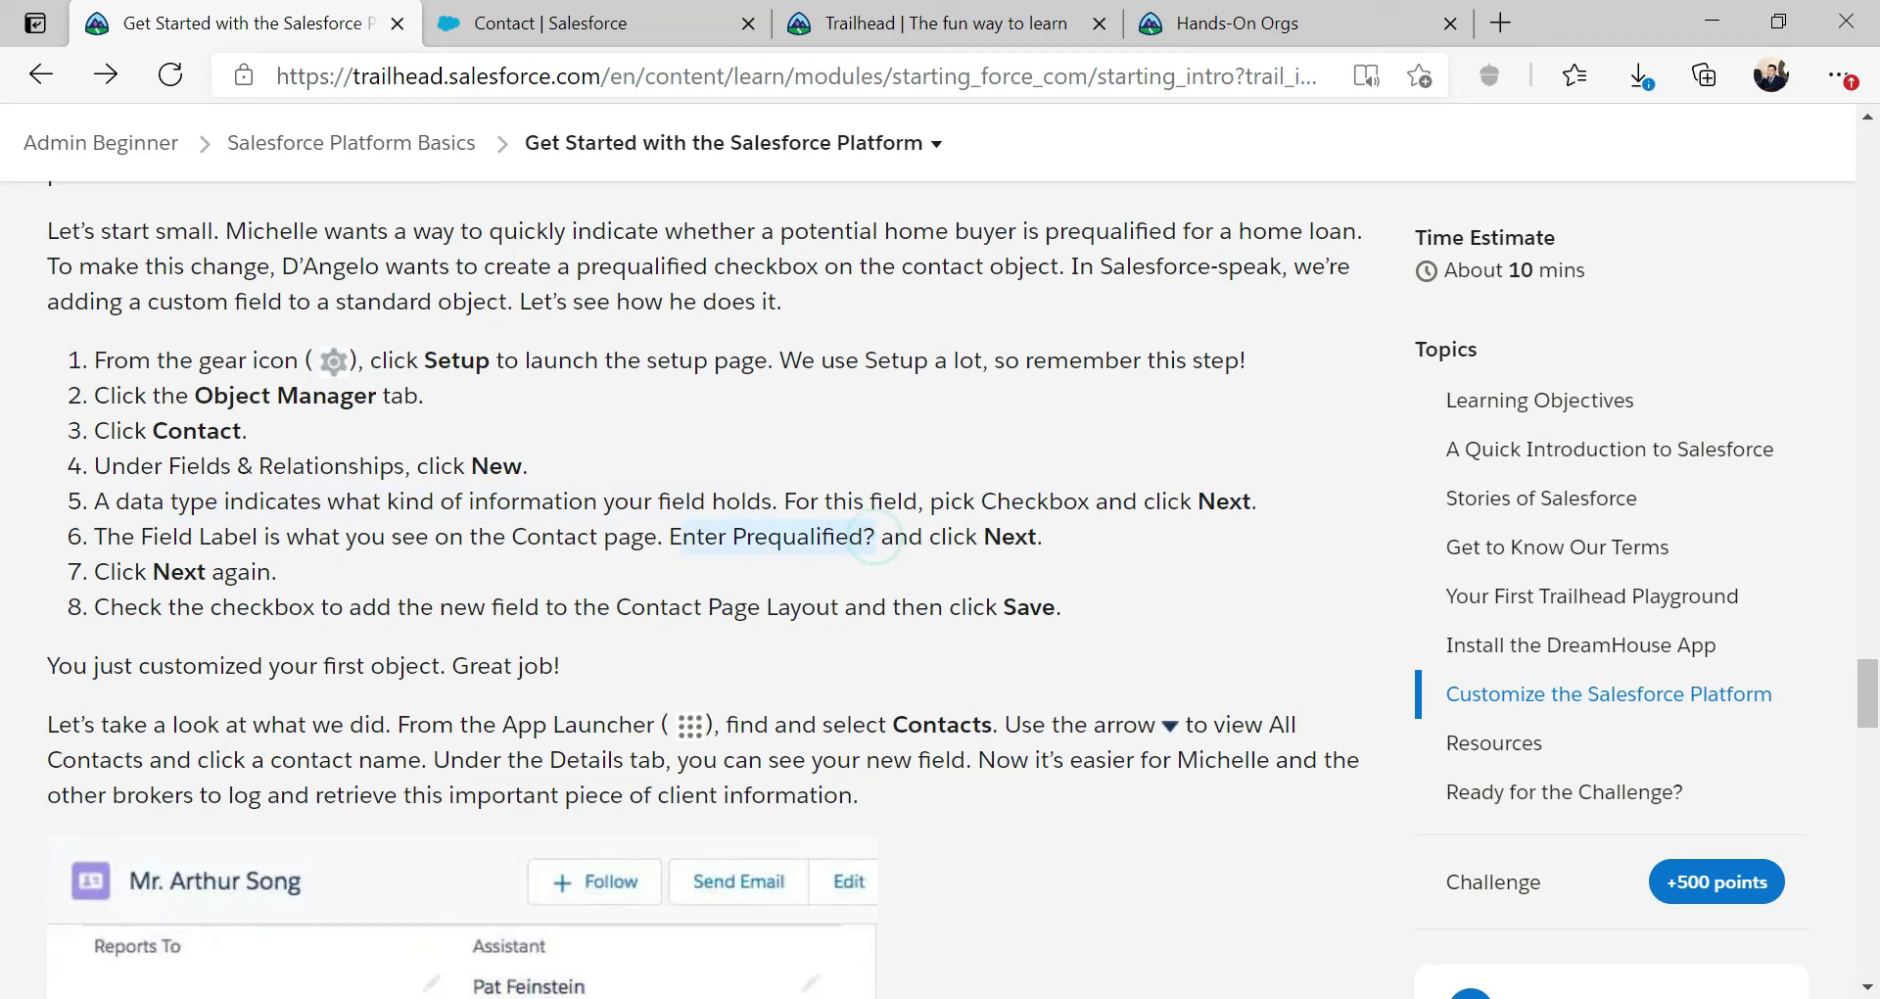
right_click(688, 534)
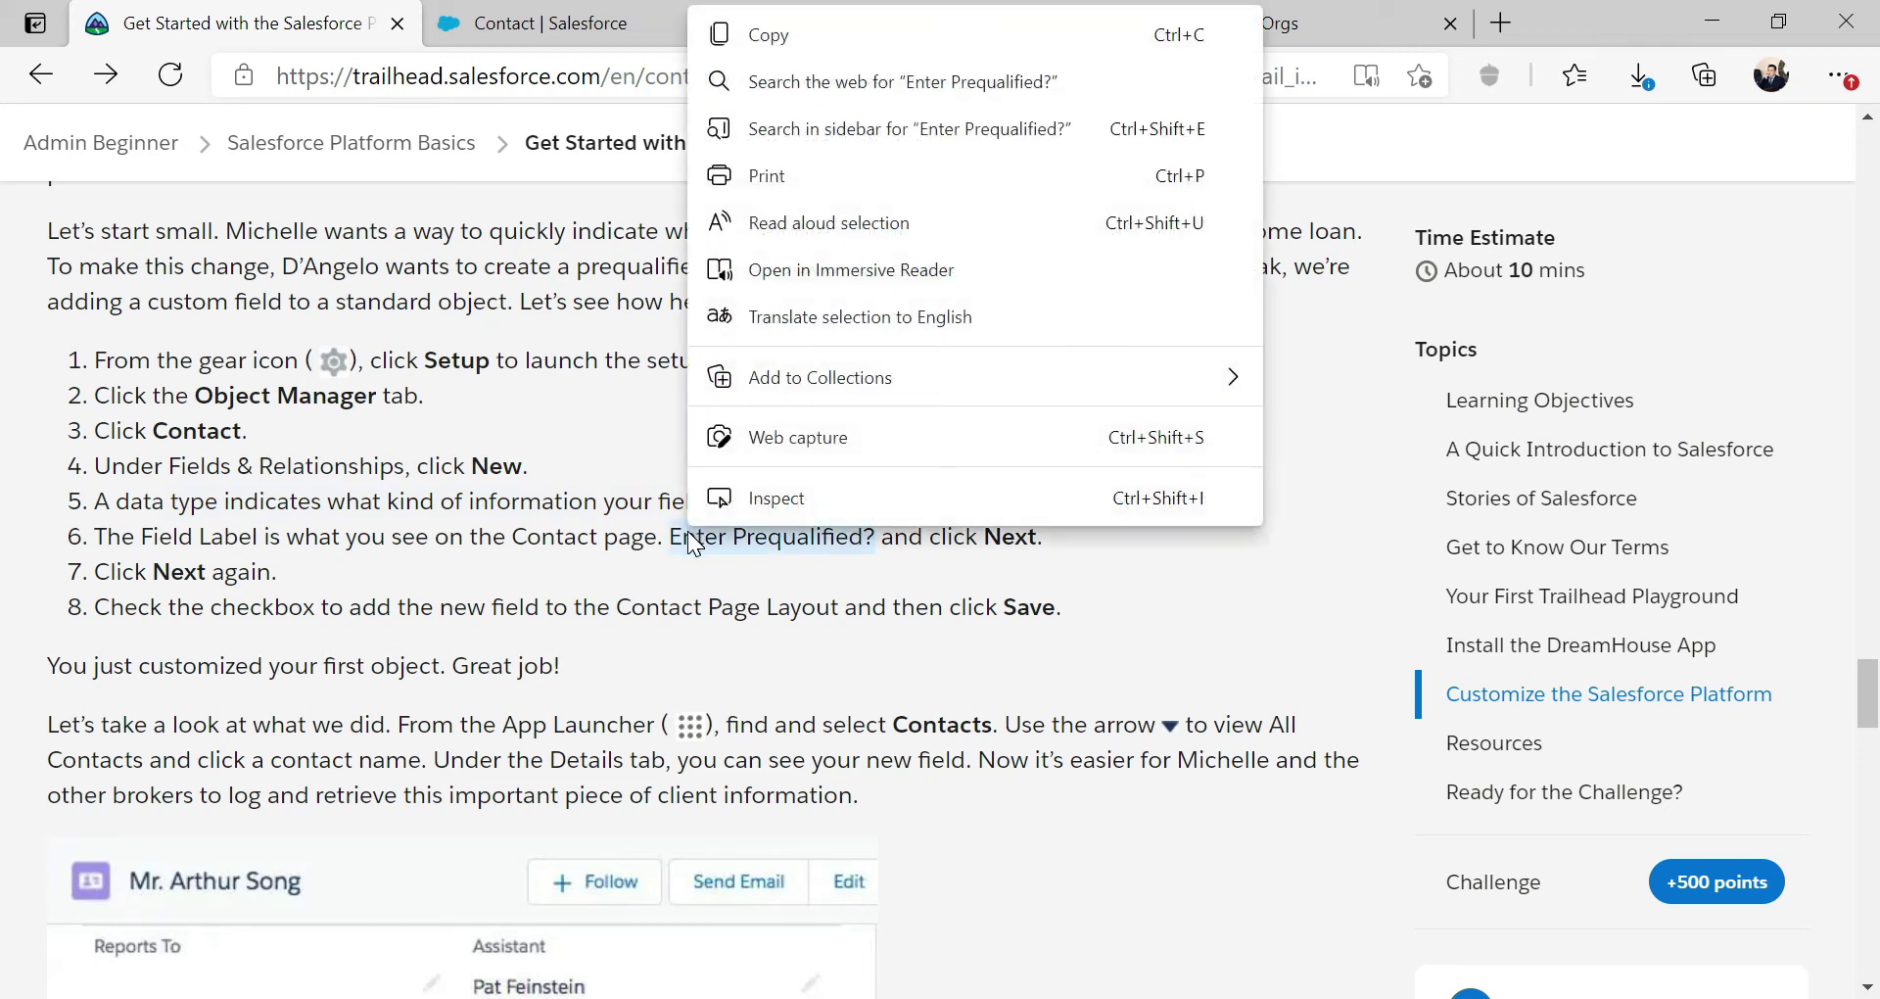
left_click(766, 45)
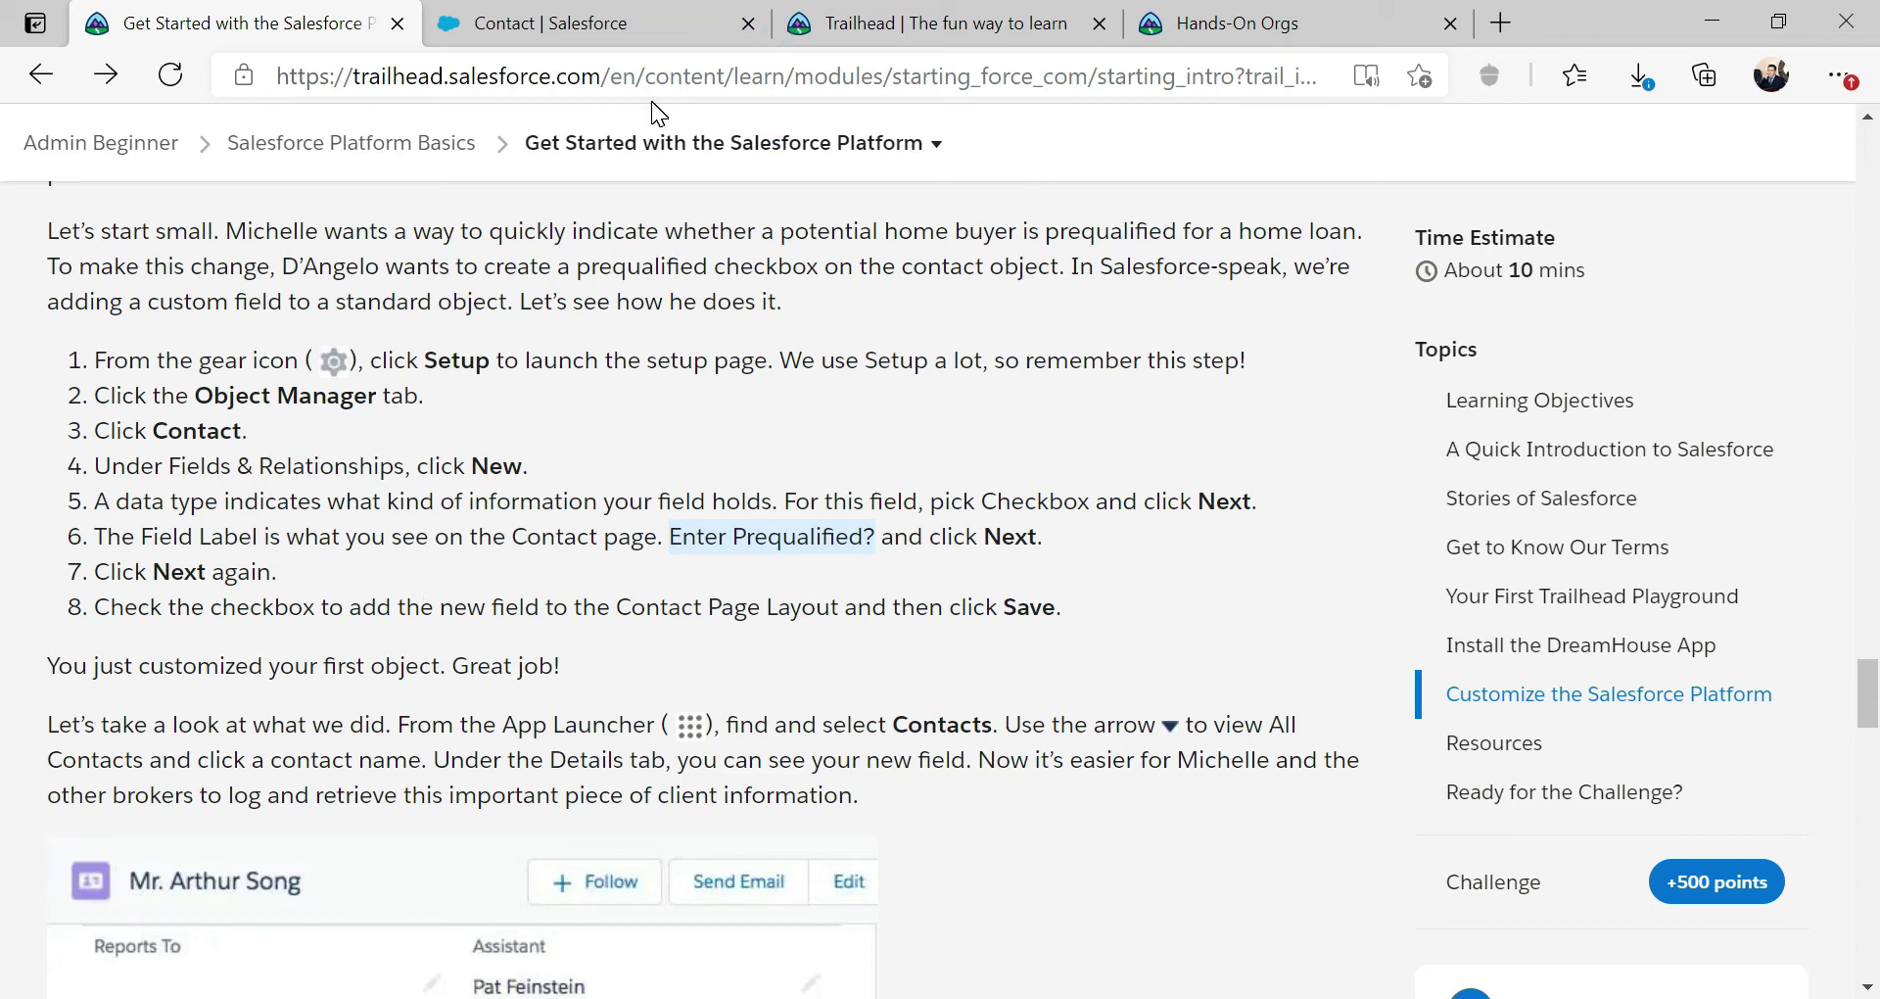
Step: Return to Salesforce Setup and go back from the Contact object to the full Object Manager list
left_click(631, 28)
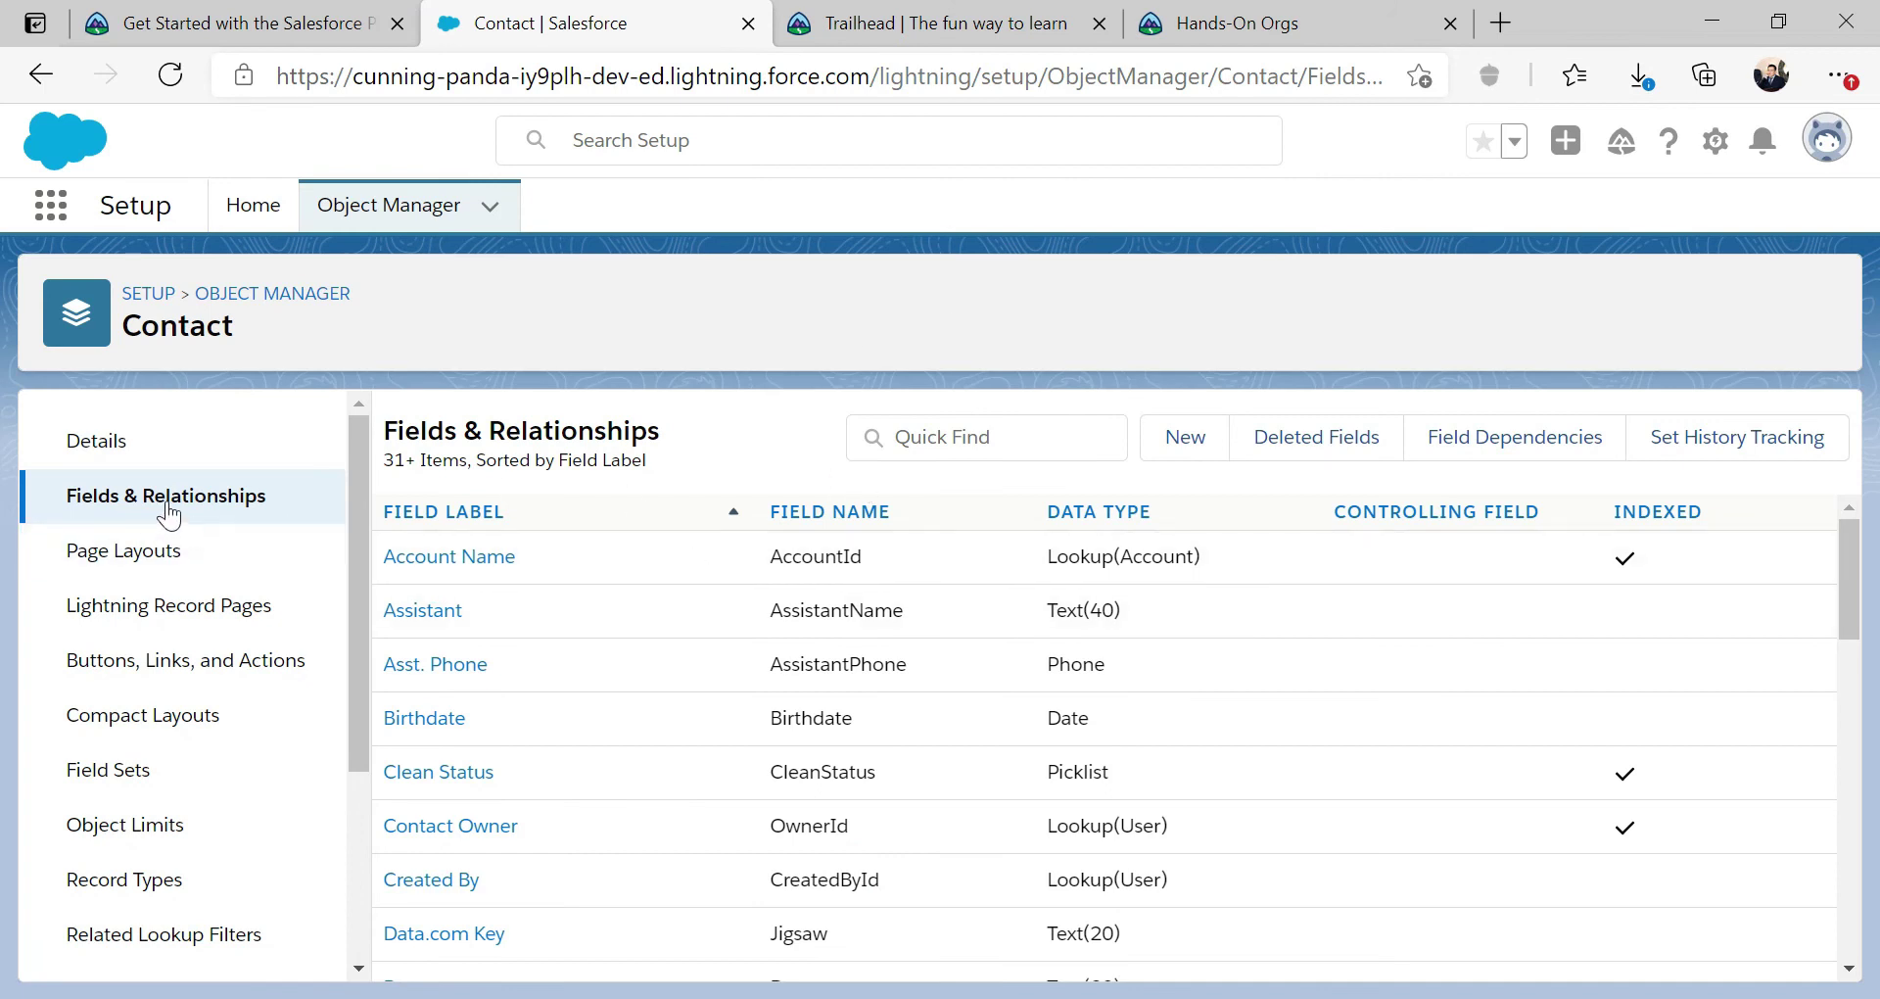
left_click(275, 292)
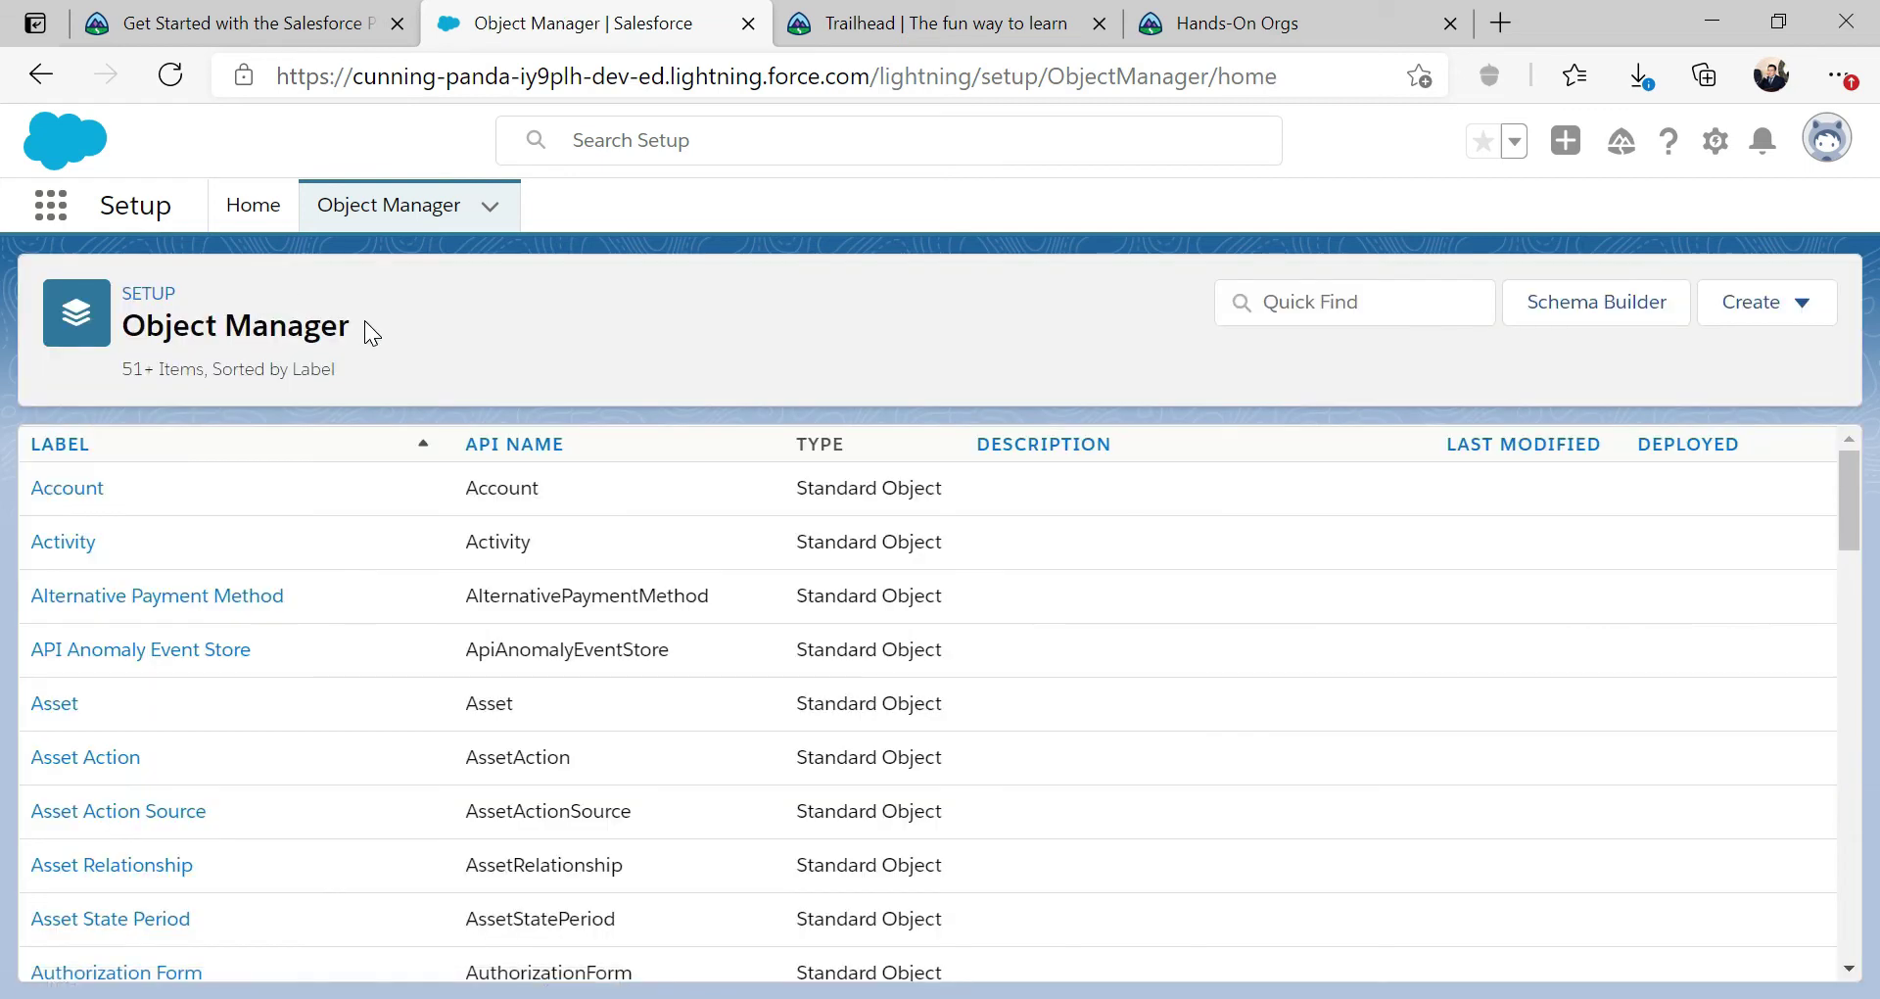
scroll(88, 617, "down", 3)
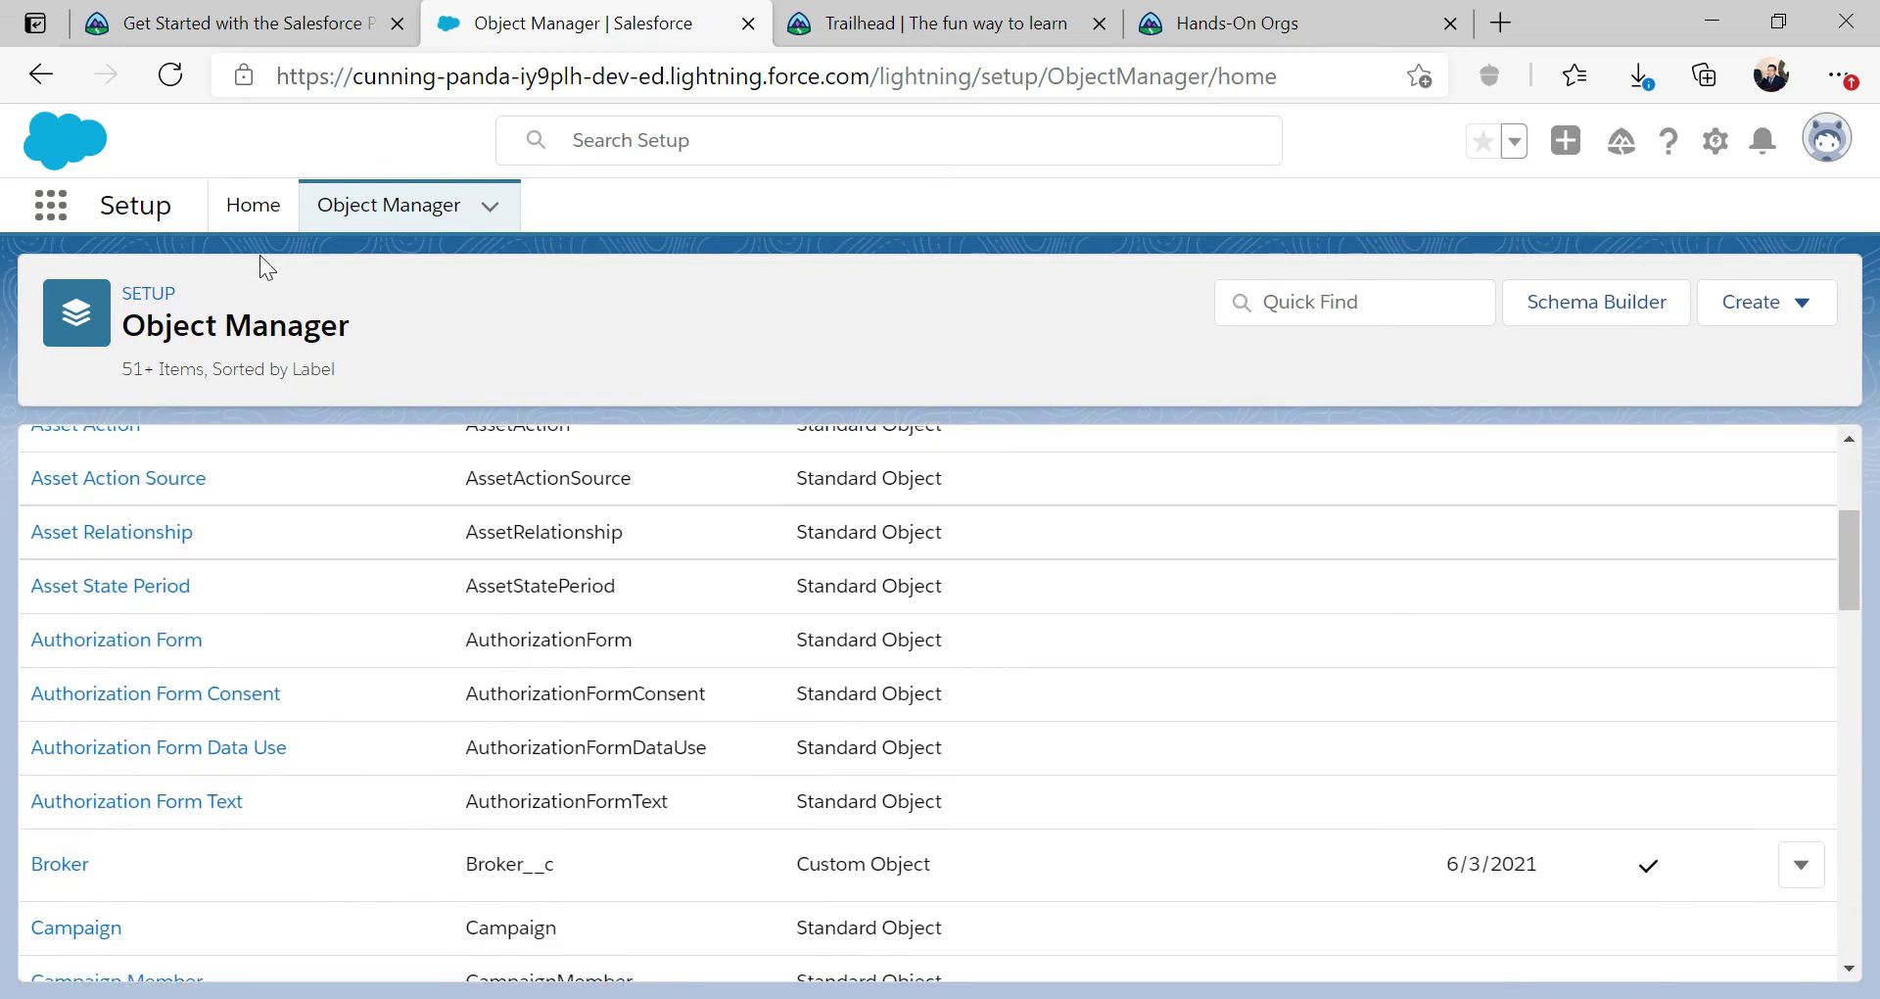
left_click(382, 218)
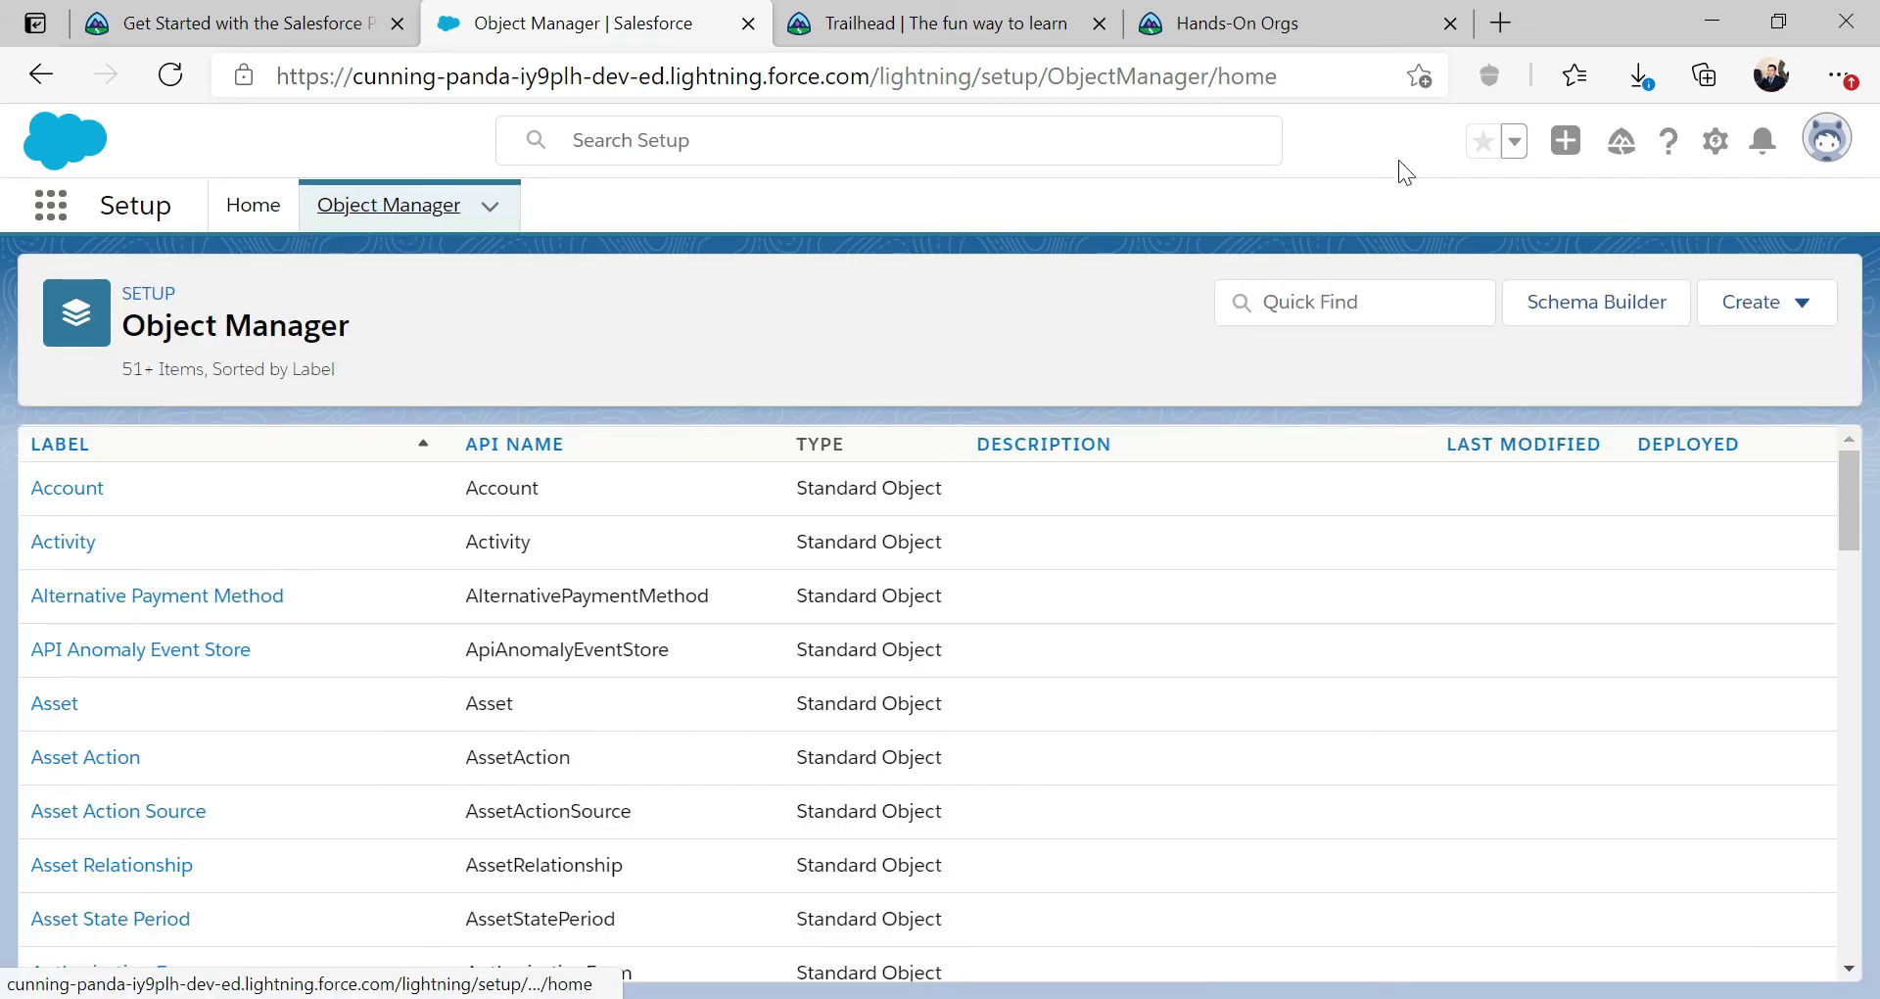
Step: Open Setup in a new browser tab and go to the Contact object's Fields & Relationships in Object Manager
left_click(1715, 141)
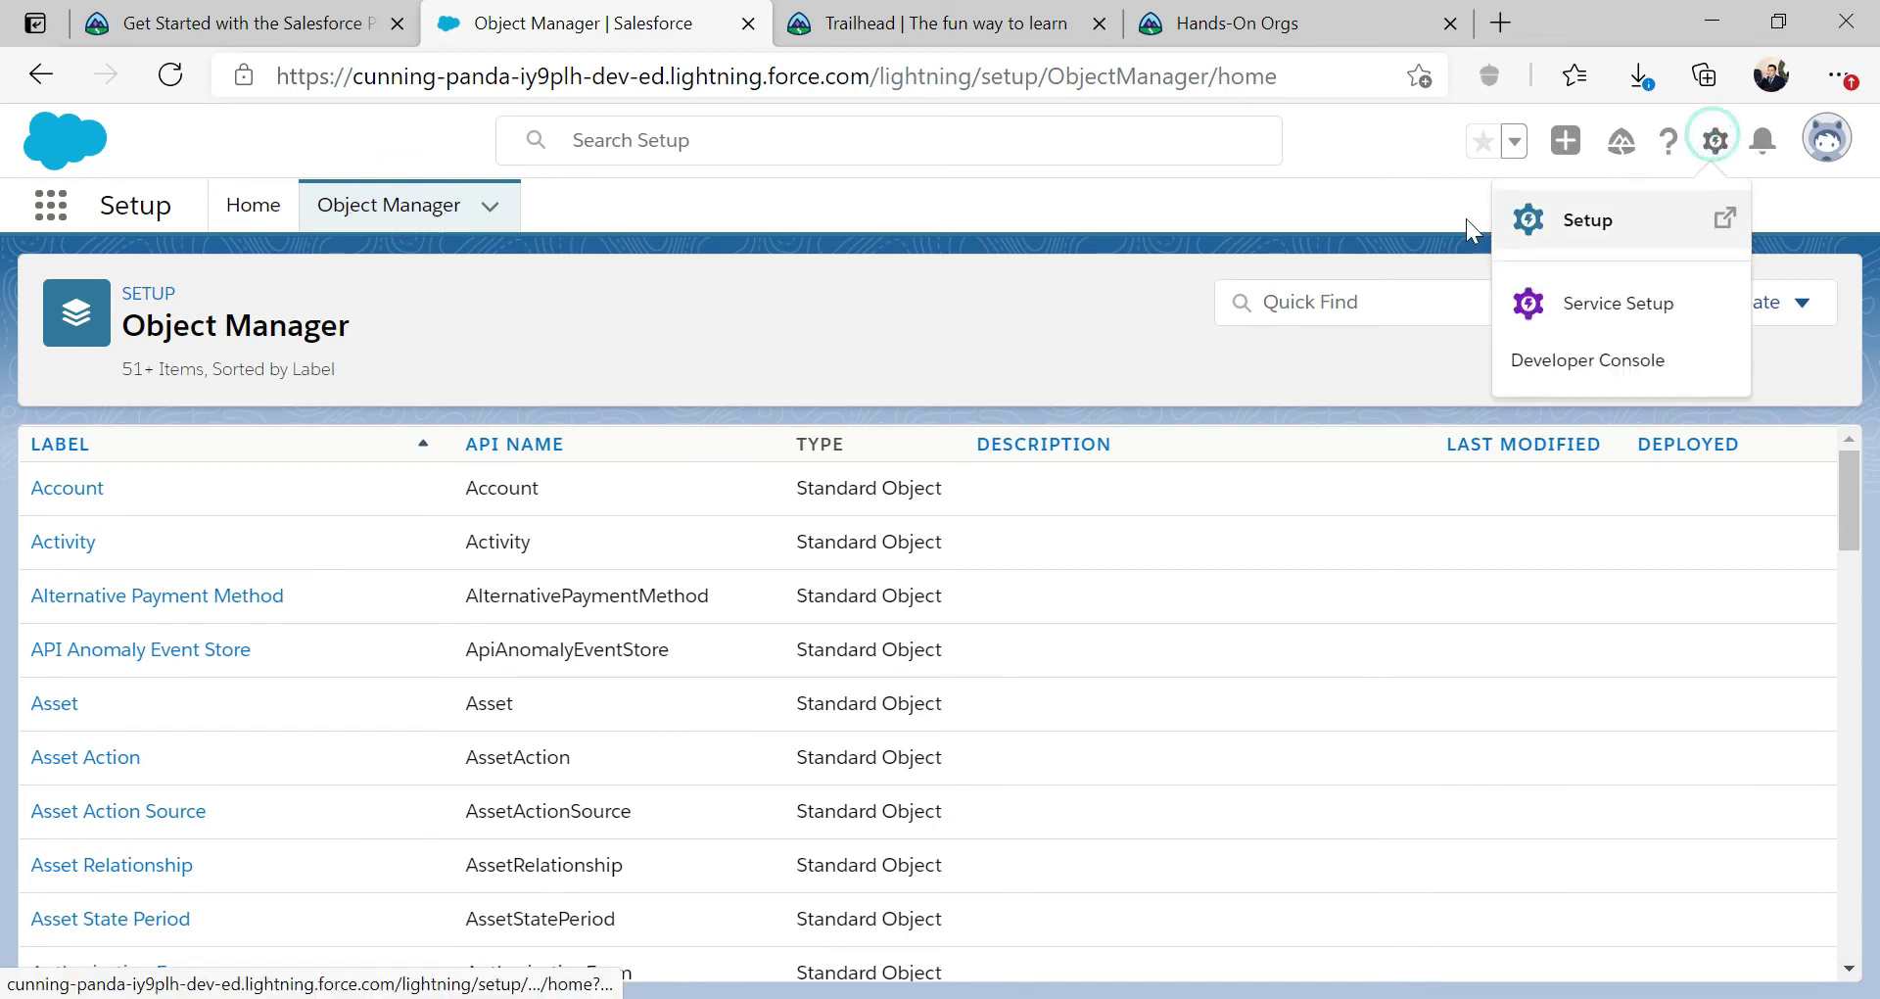
left_click(1557, 223)
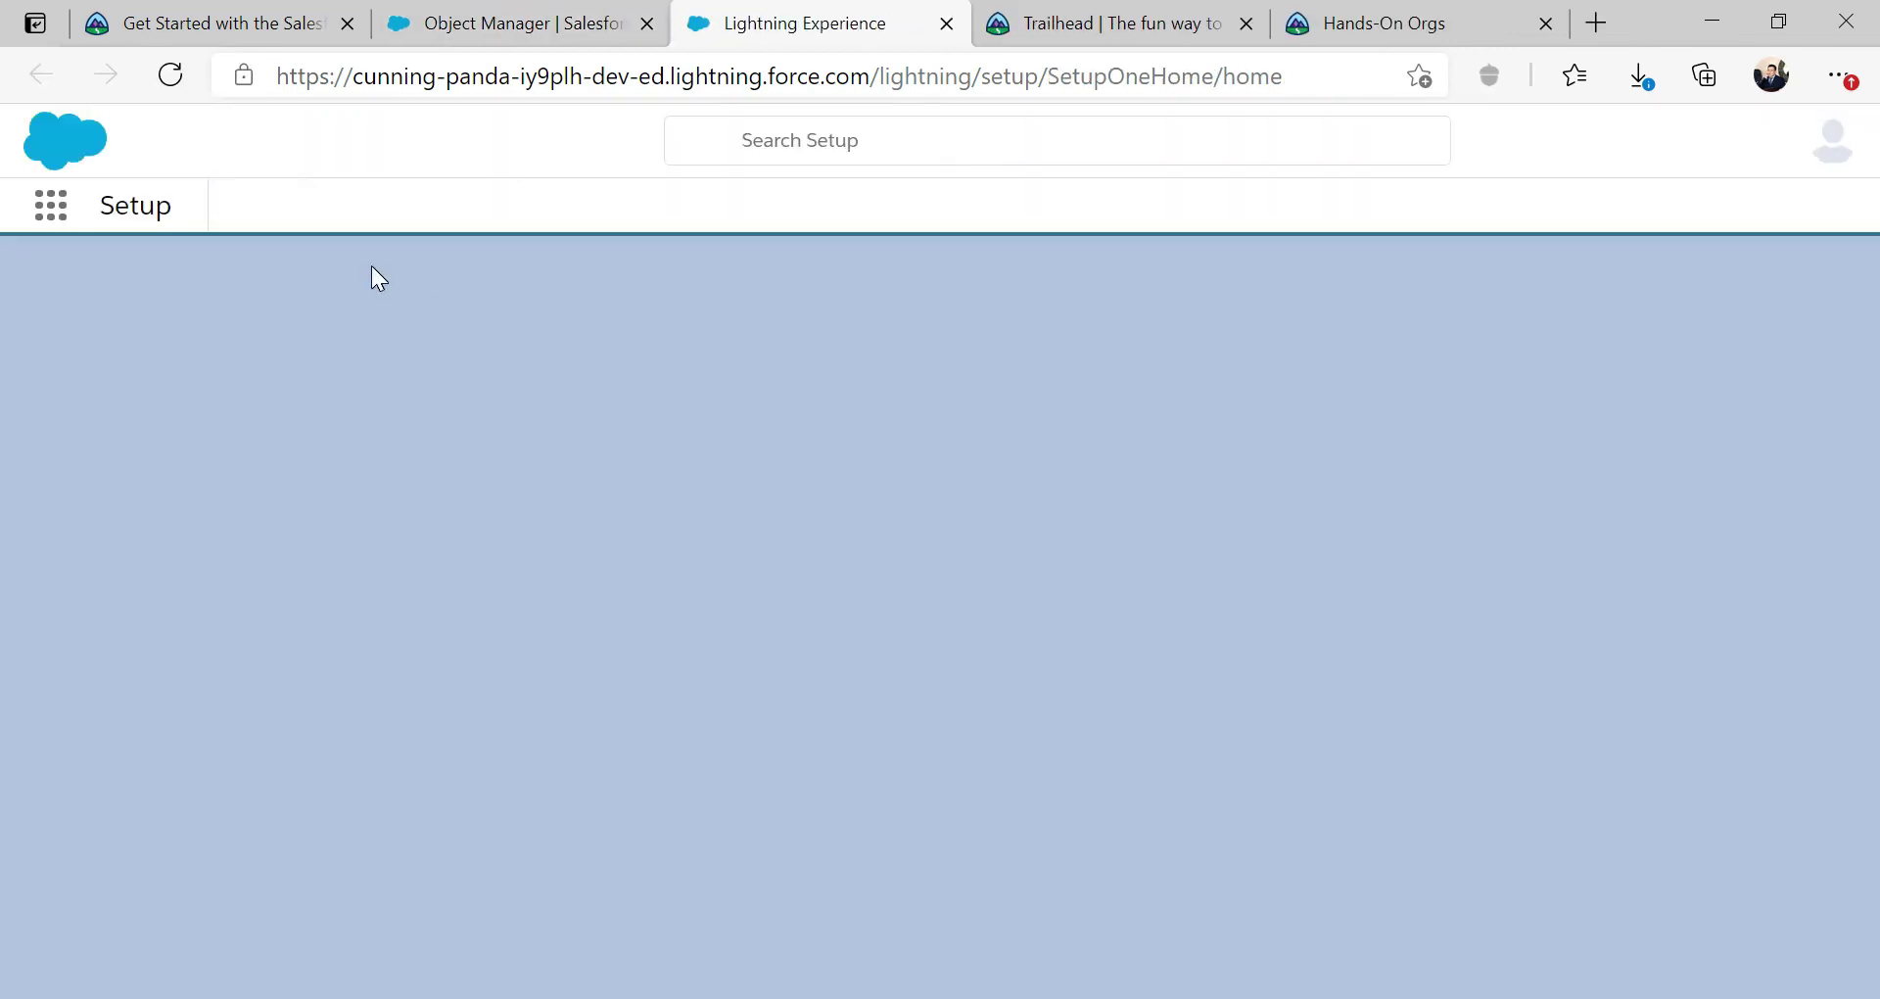
left_click(392, 203)
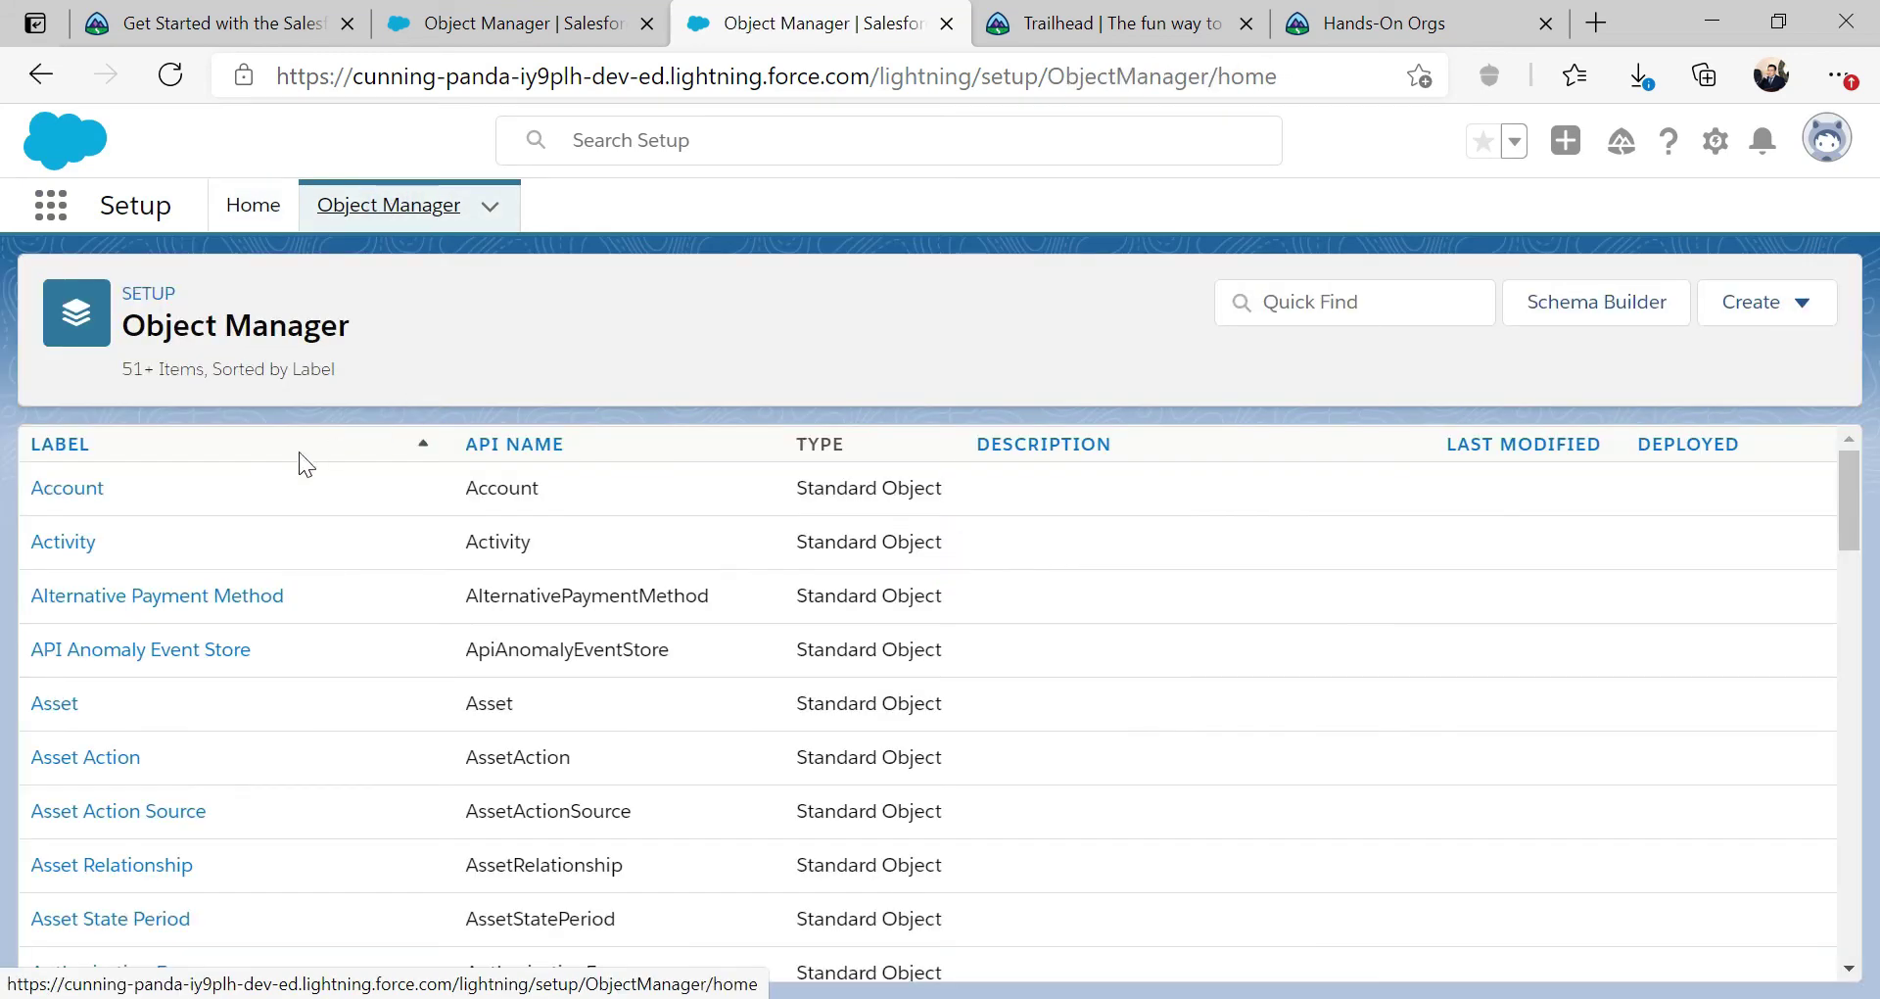
scroll(264, 500, "down", 1)
scroll(236, 542, "down", 9)
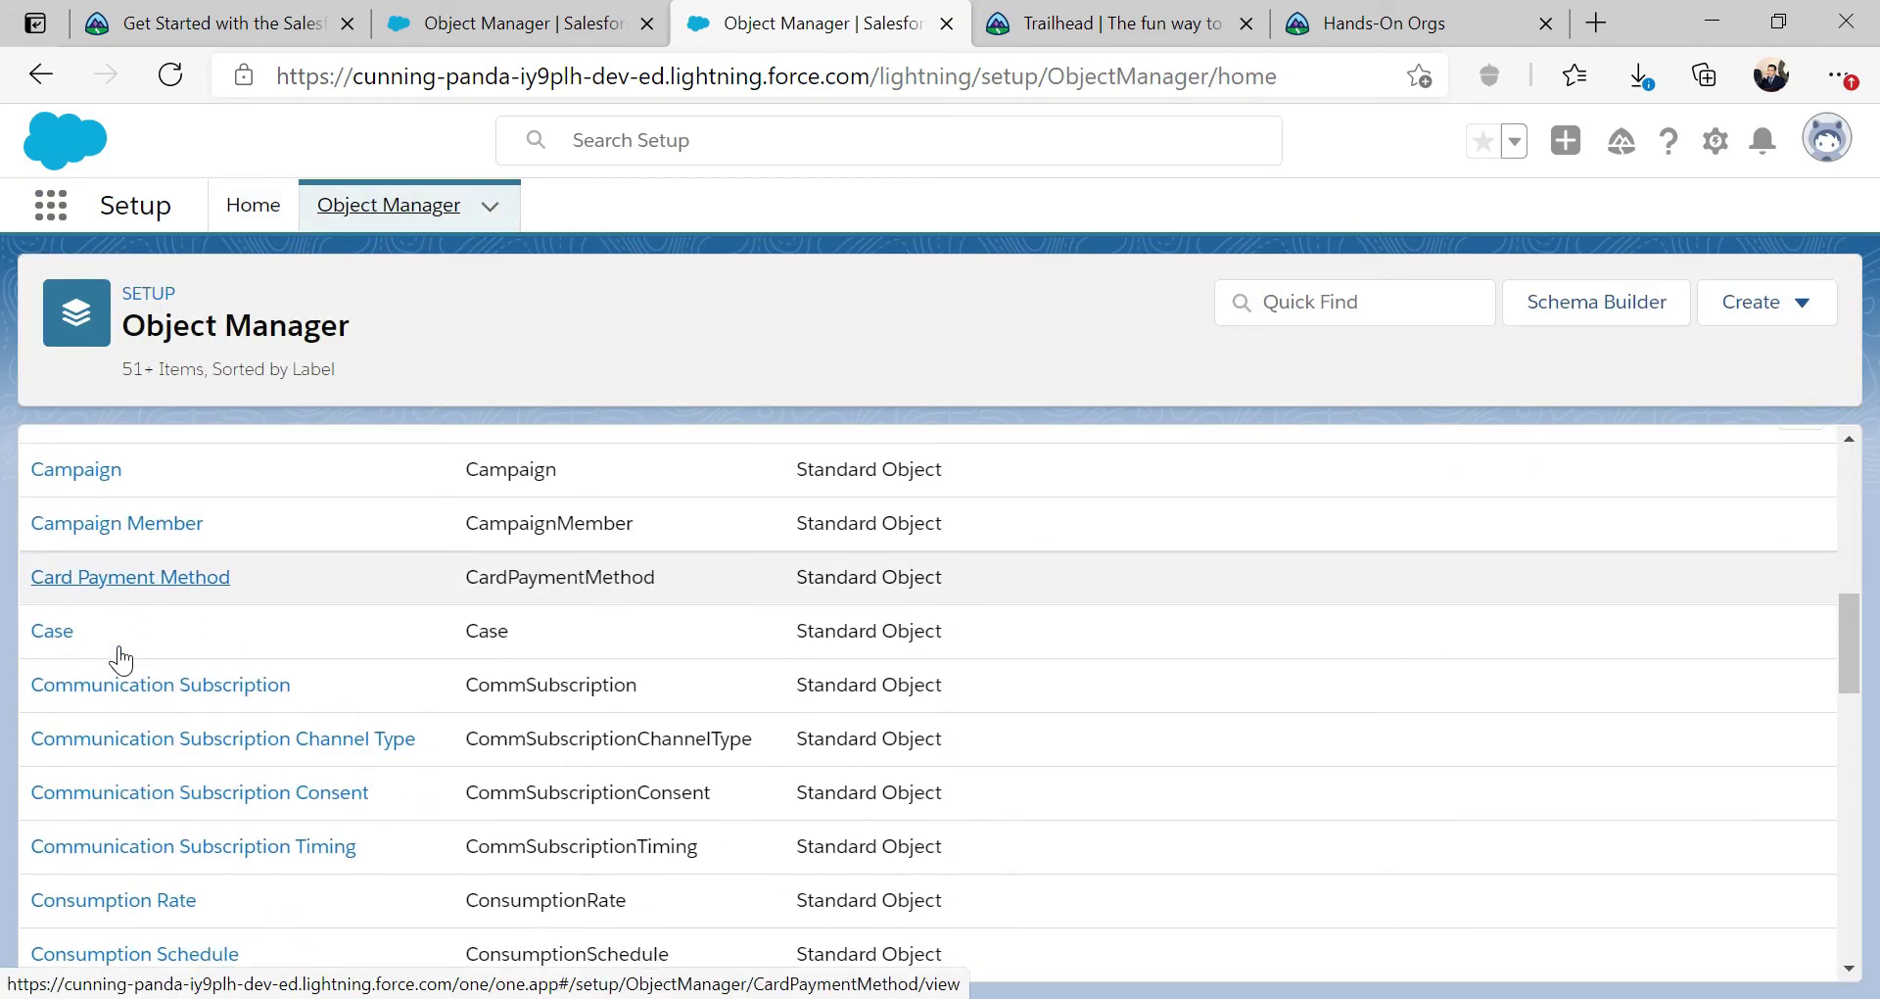
scroll(119, 659, "down", 2)
left_click(74, 631)
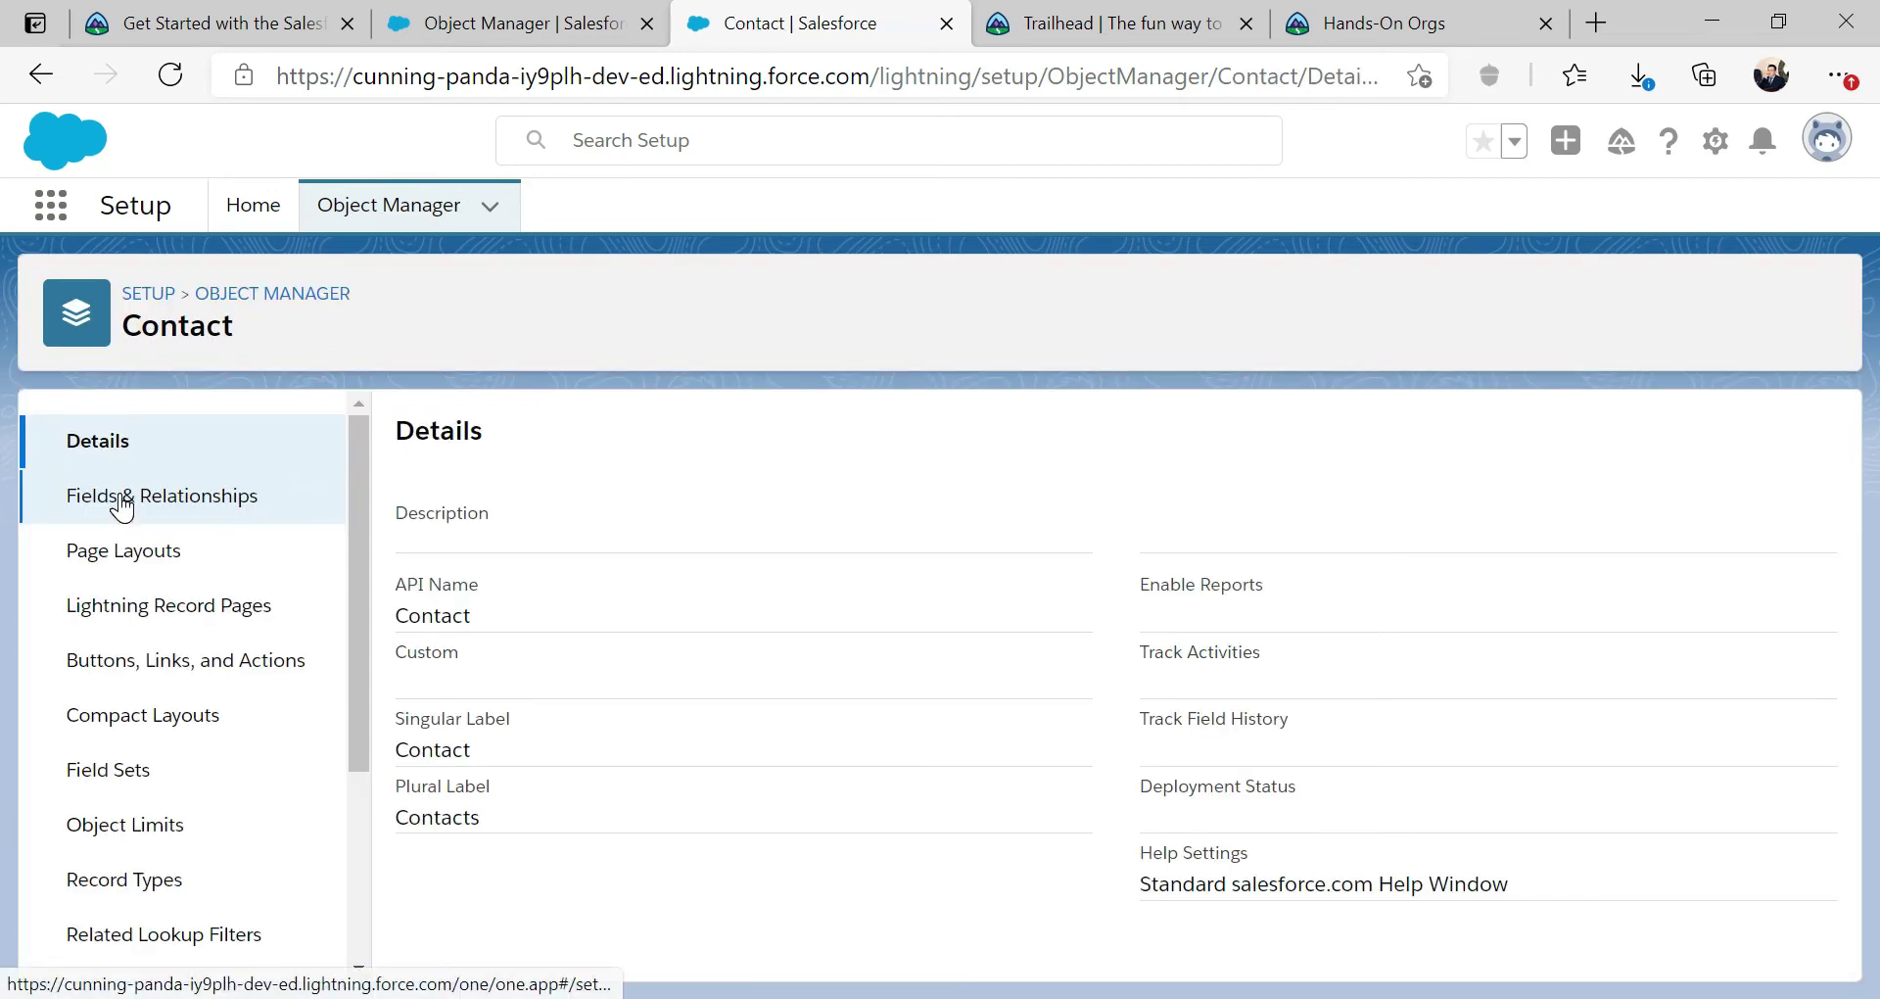
left_click(121, 497)
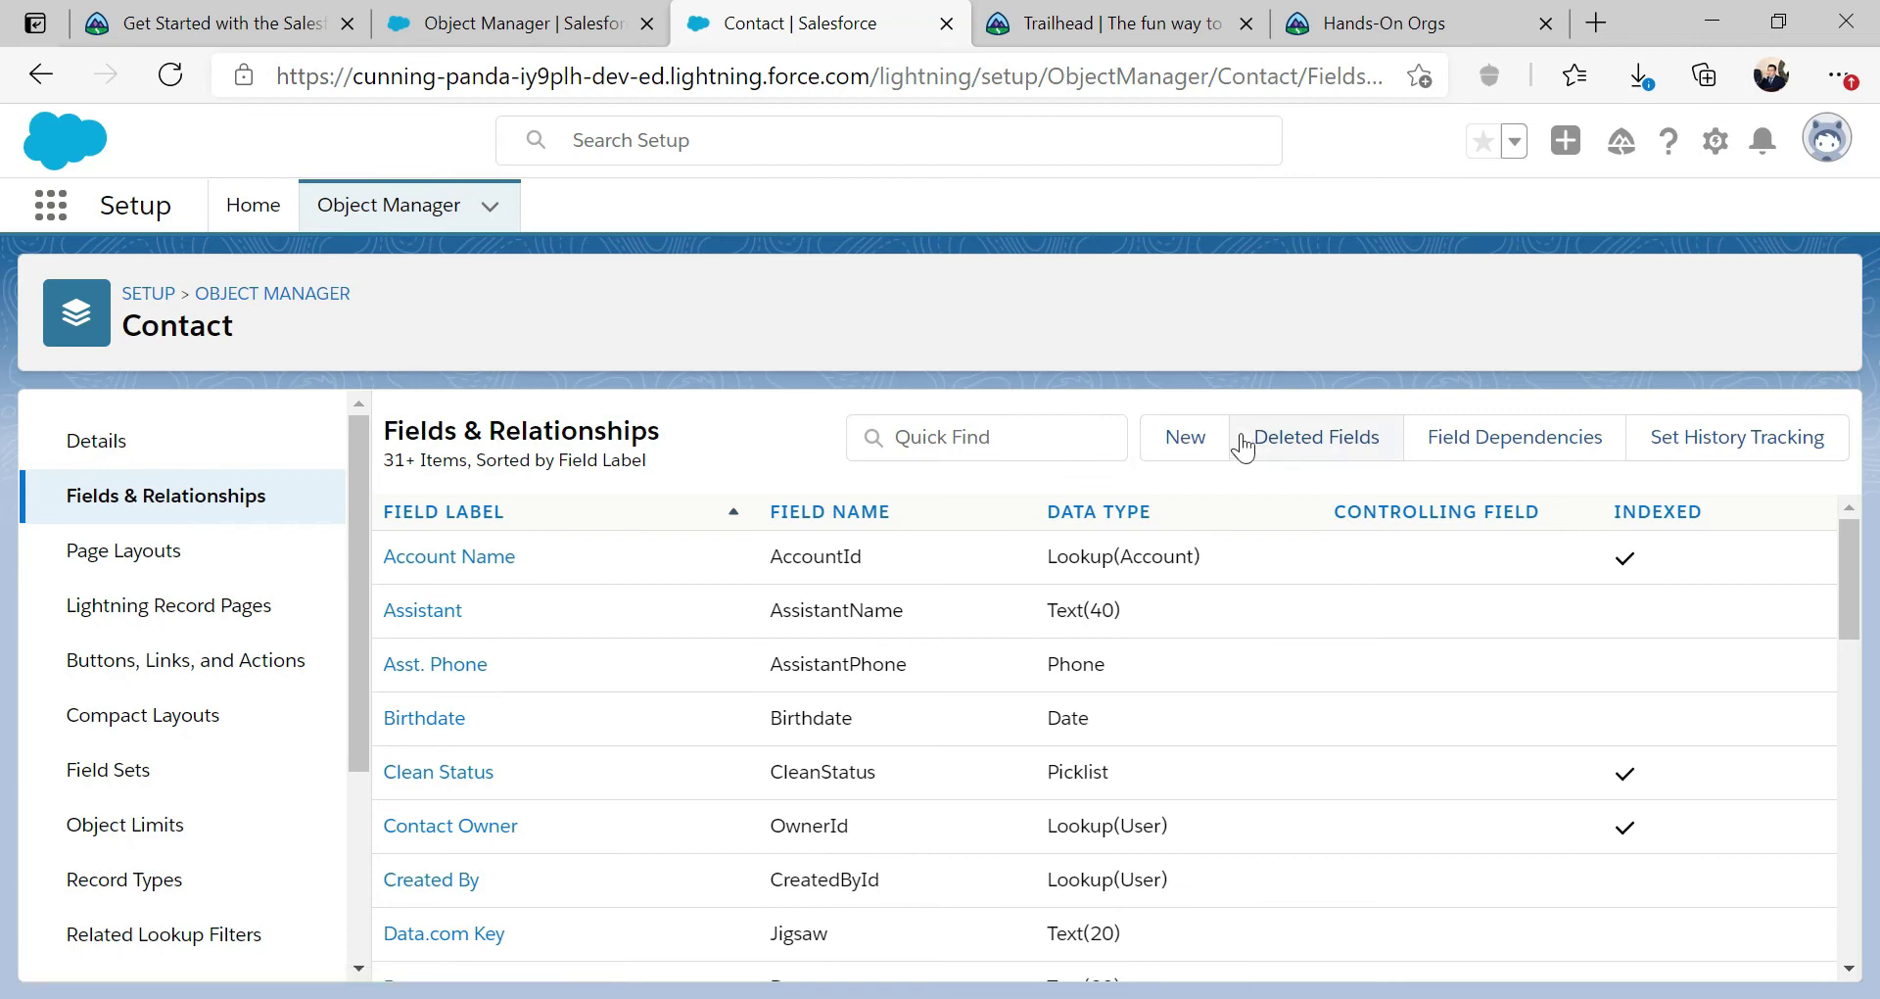
Step: Look through the Contact object's existing fields and start a new custom field
left_click(1185, 442)
scroll(566, 680, "down", 10)
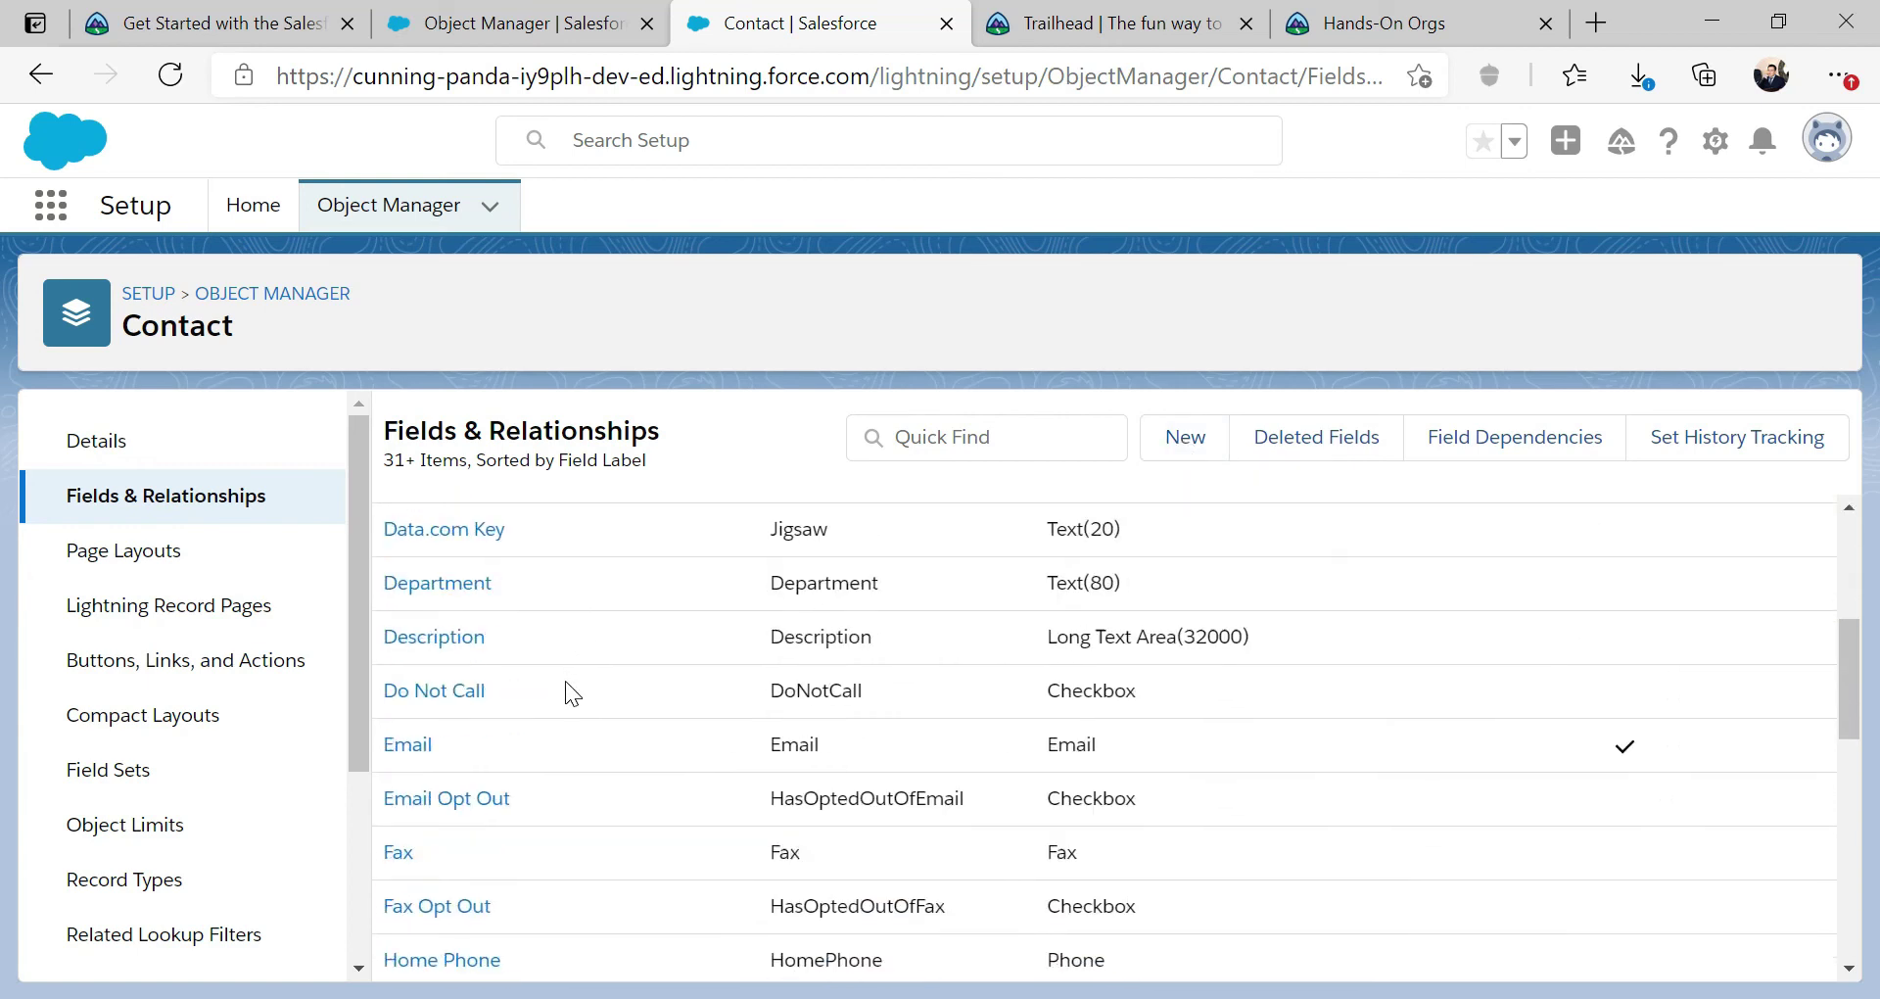
scroll(566, 680, "down", 1)
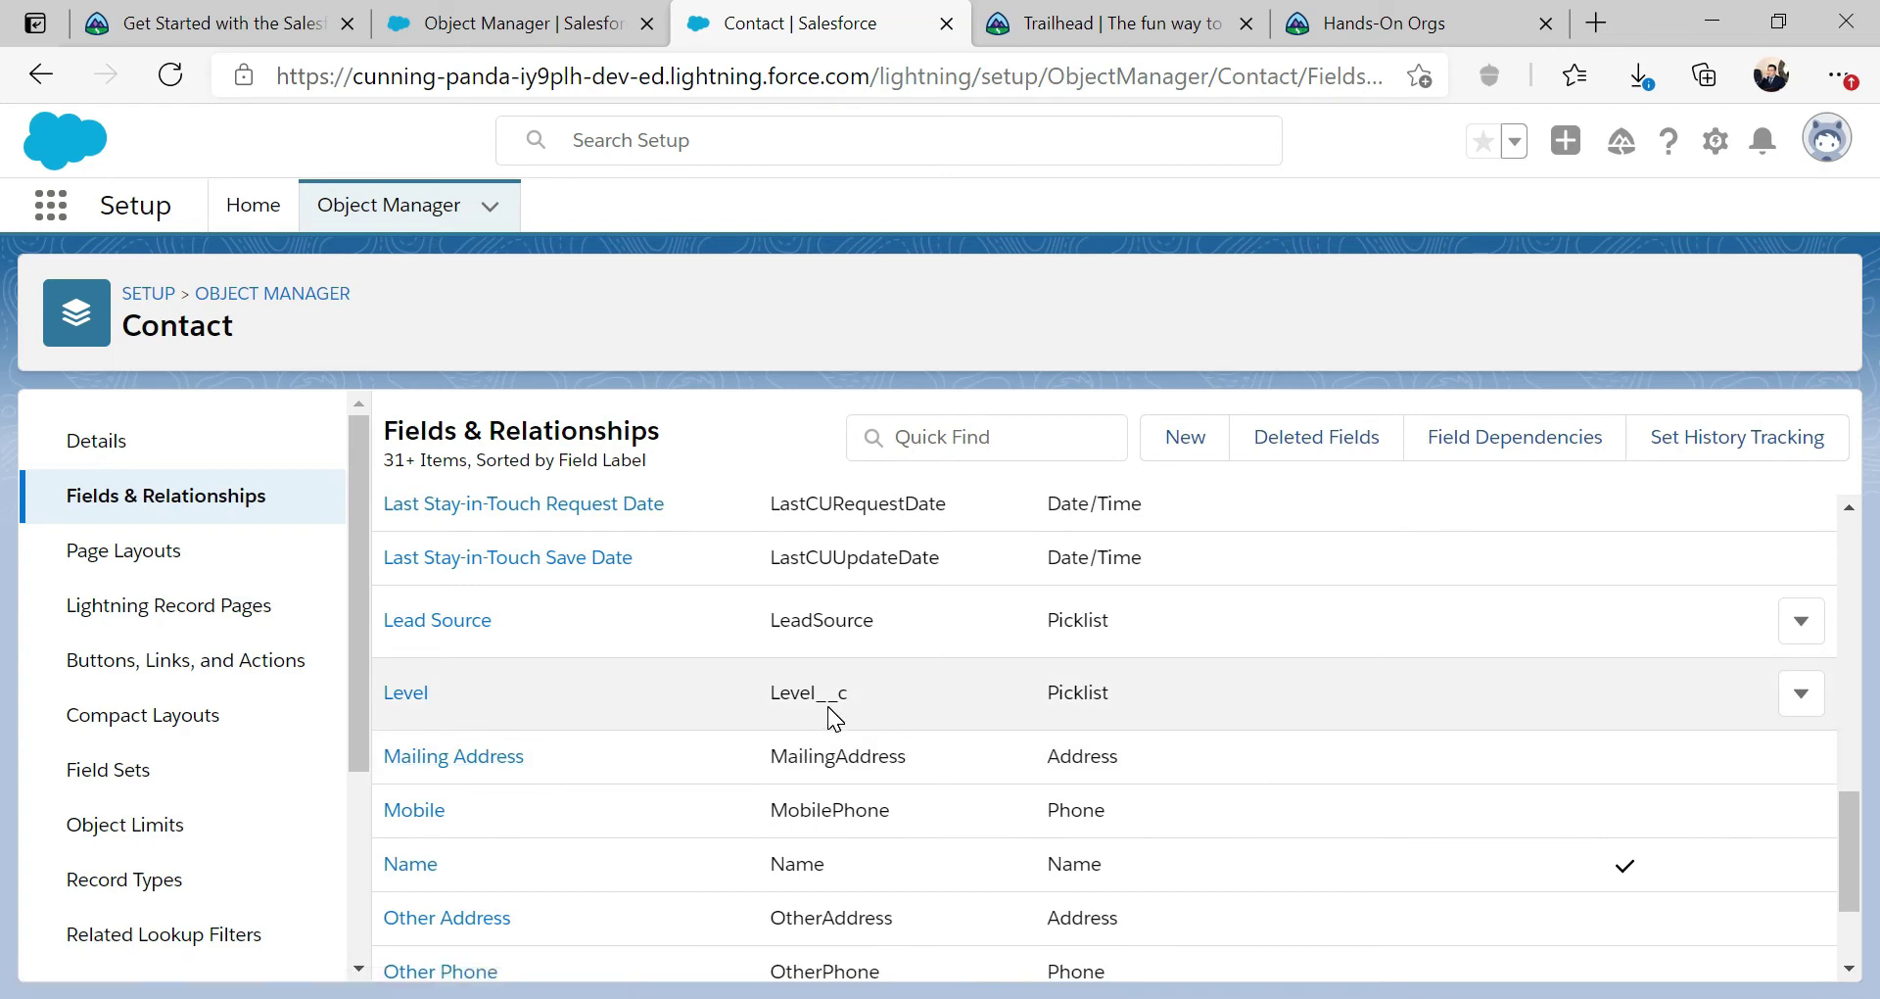
scroll(1036, 615, "up", 6)
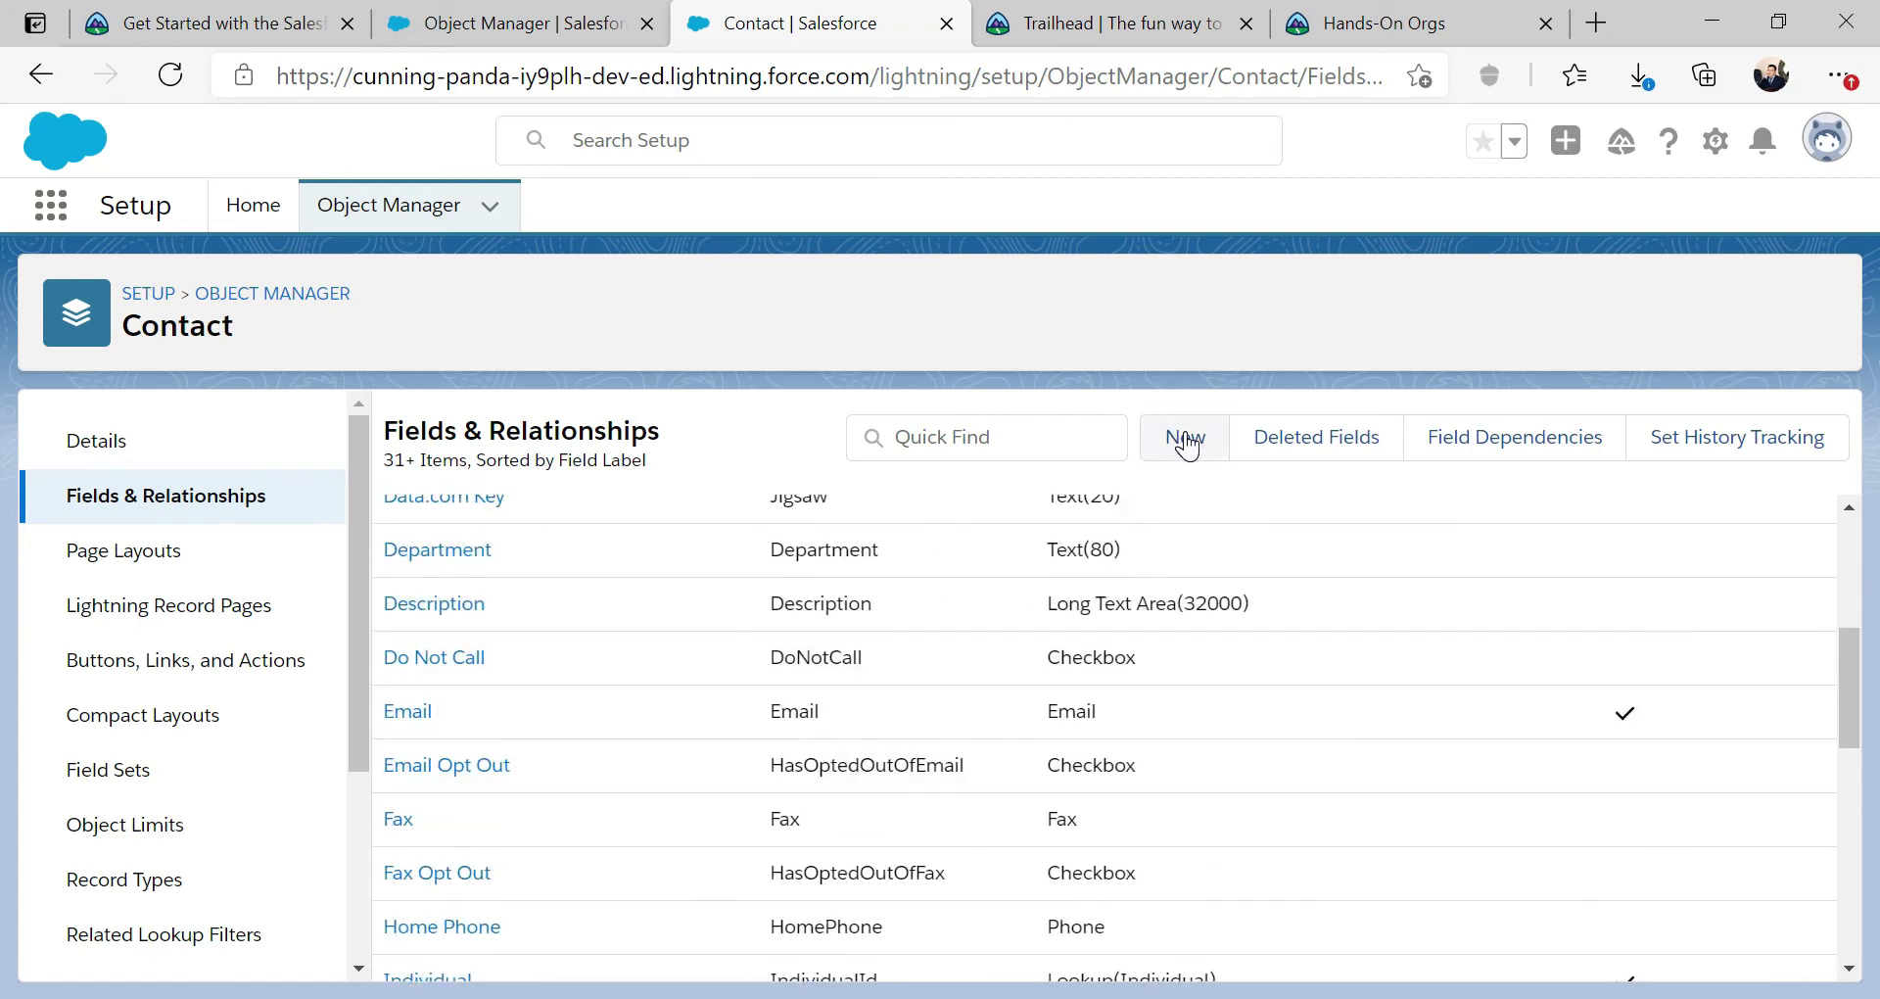
left_click(1183, 437)
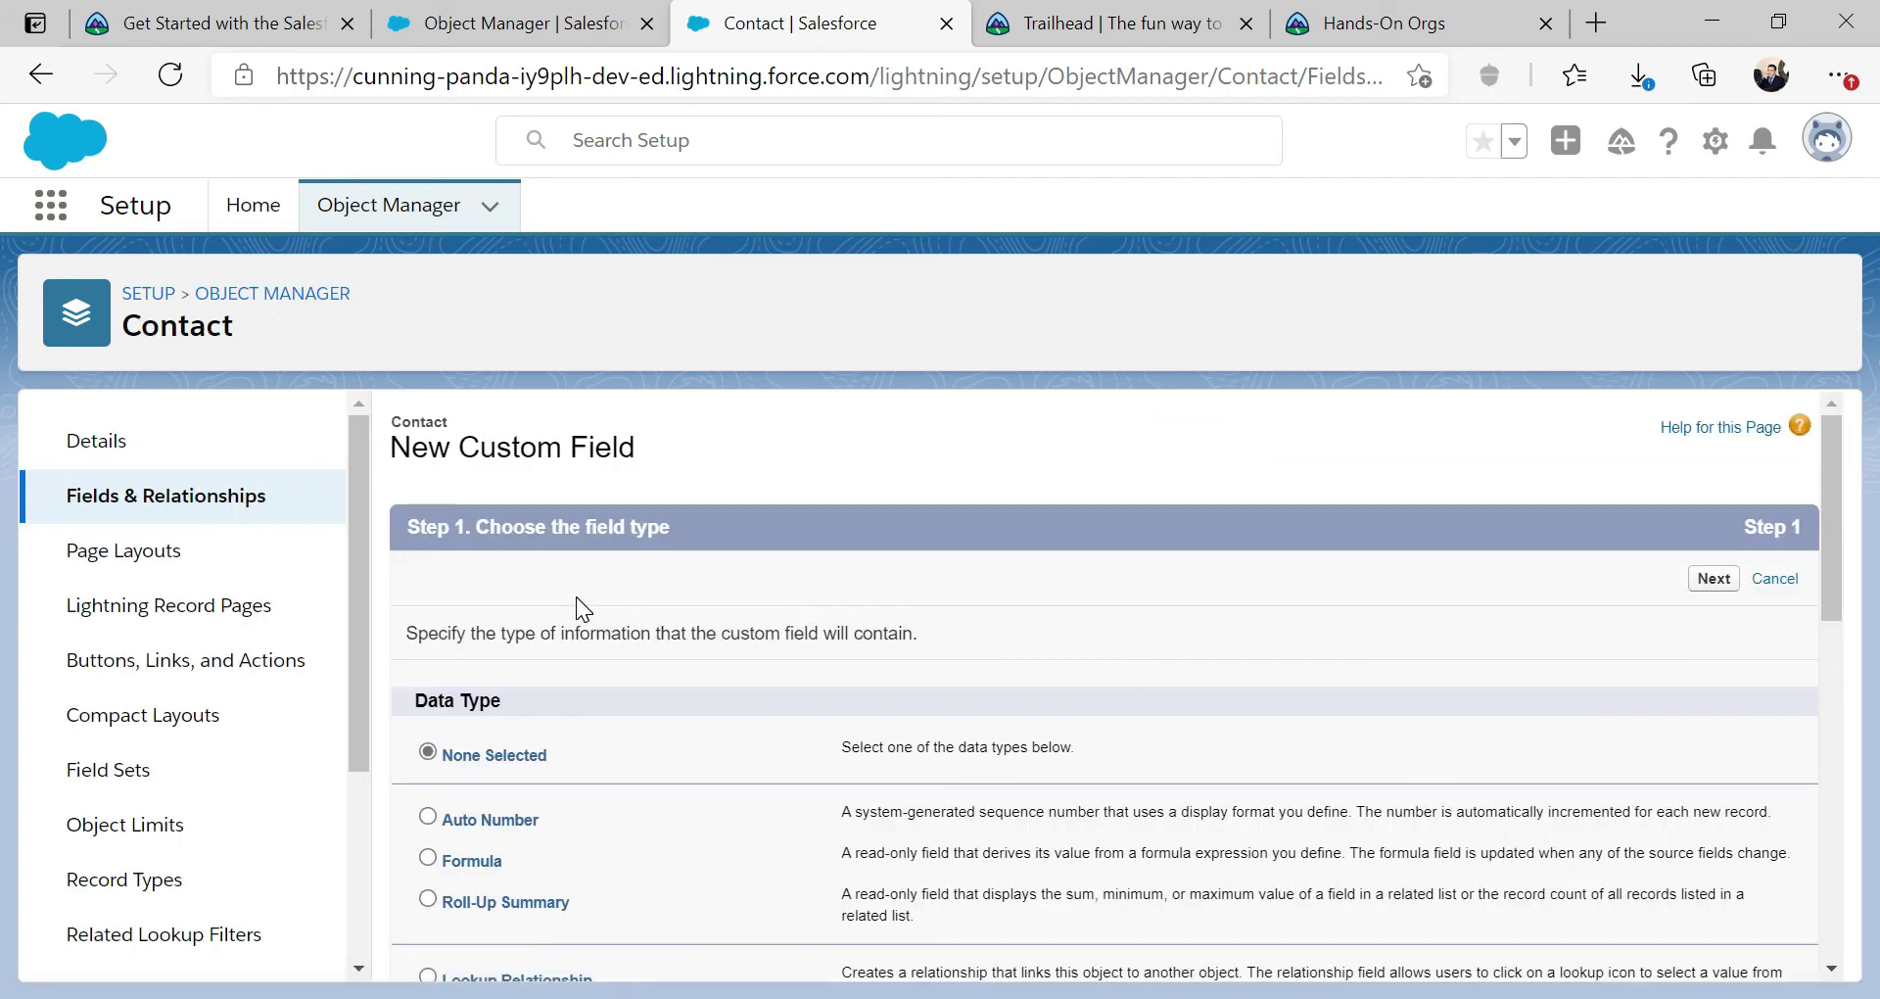
Step: Choose Checkbox as the new field's data type and continue to the field details
scroll(575, 596, "down", 5)
scroll(584, 544, "up", 2)
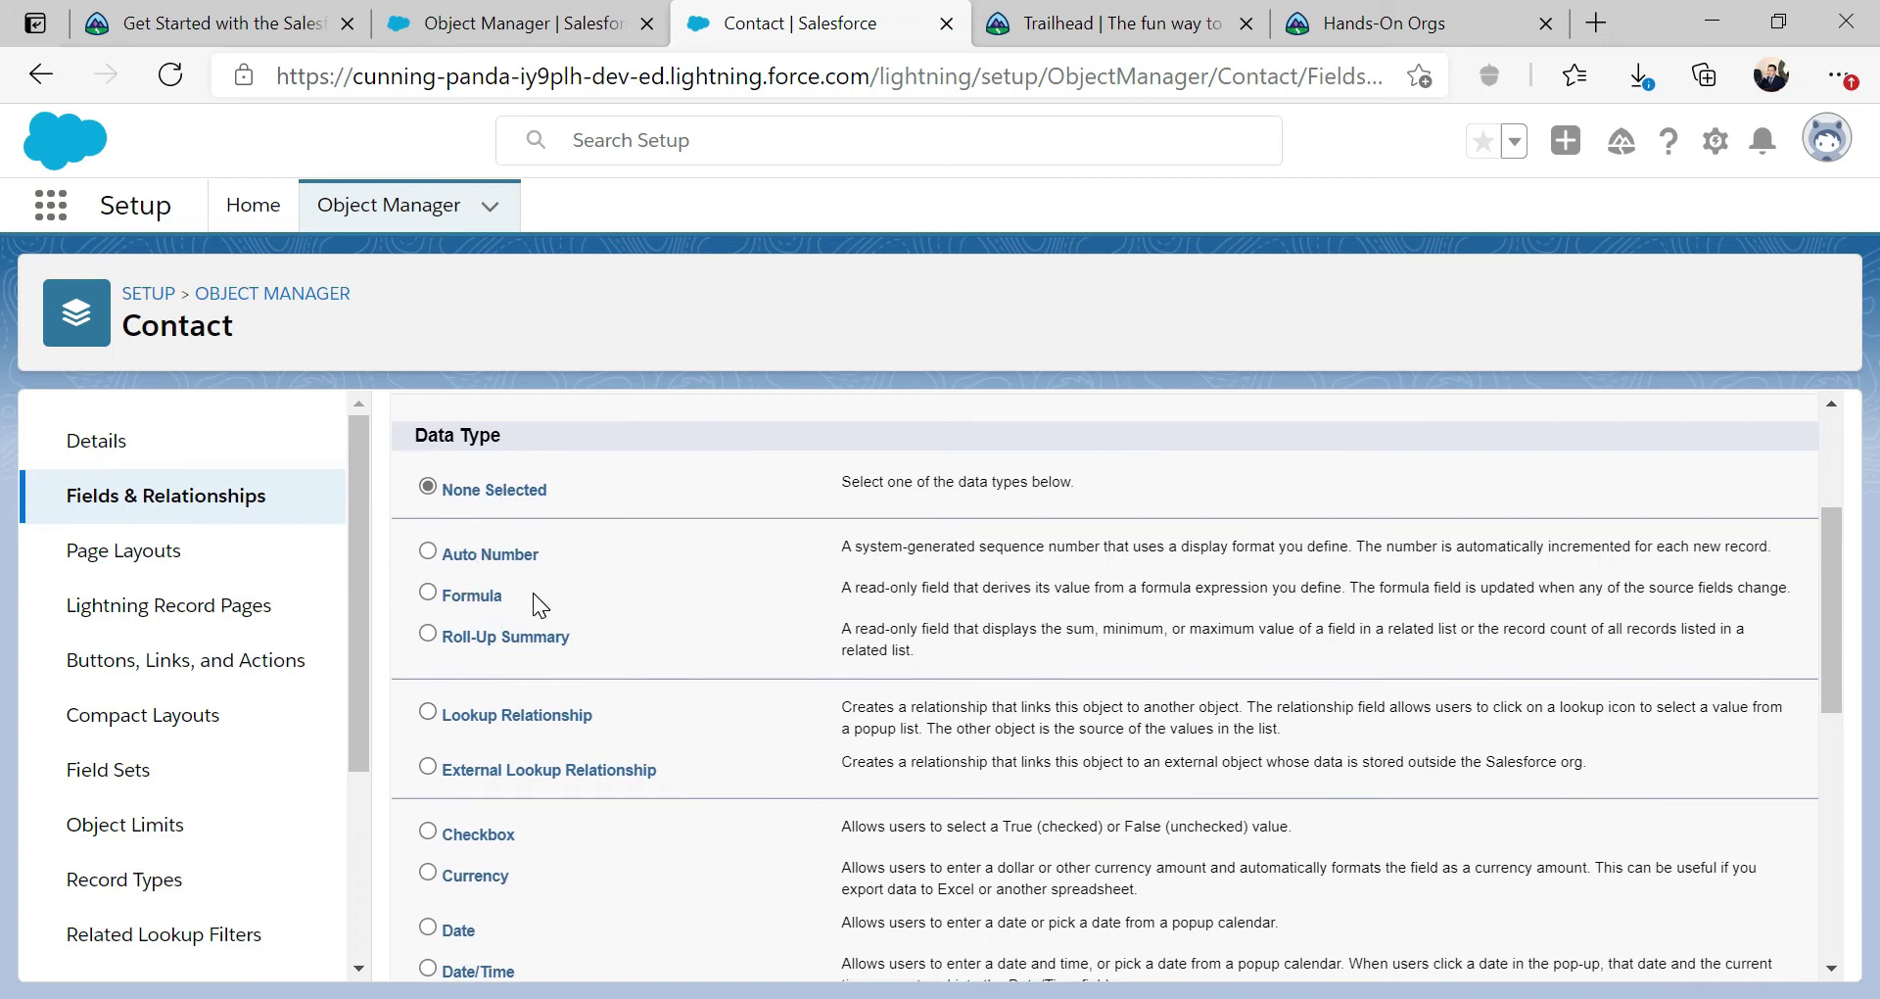
scroll(533, 592, "down", 2)
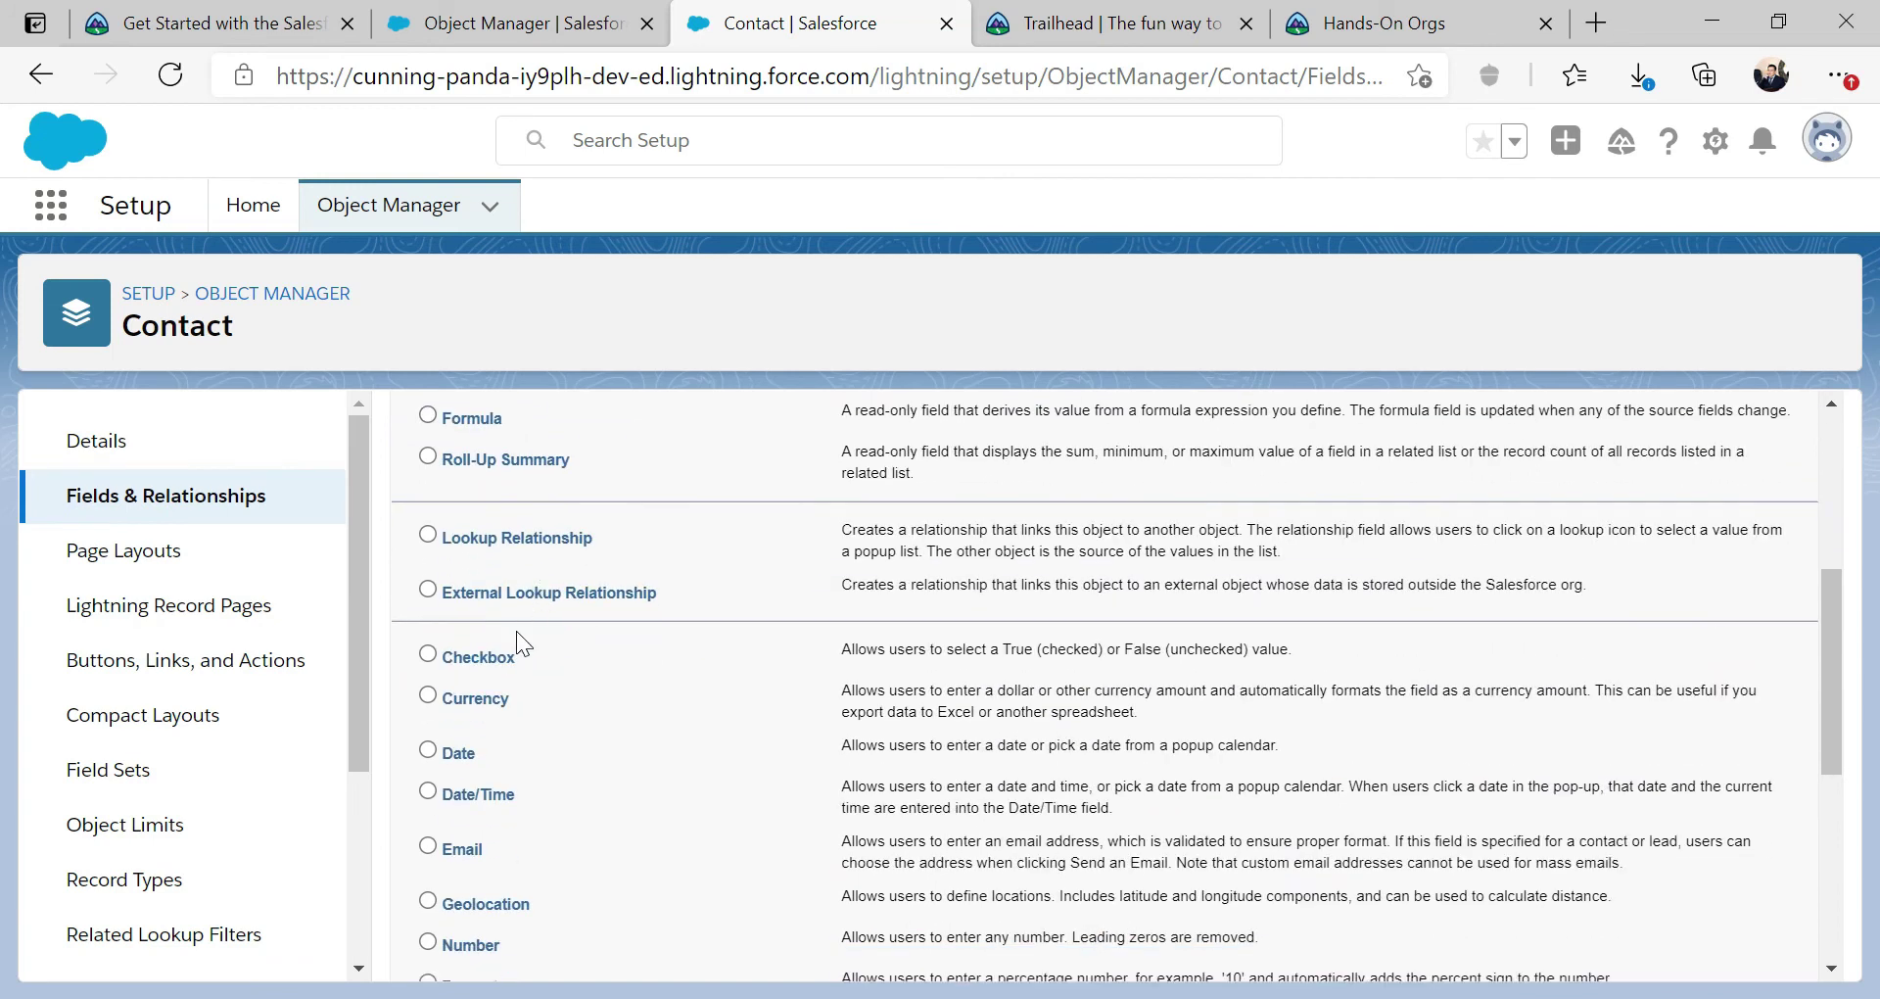
left_click(433, 650)
scroll(1590, 646, "down", 5)
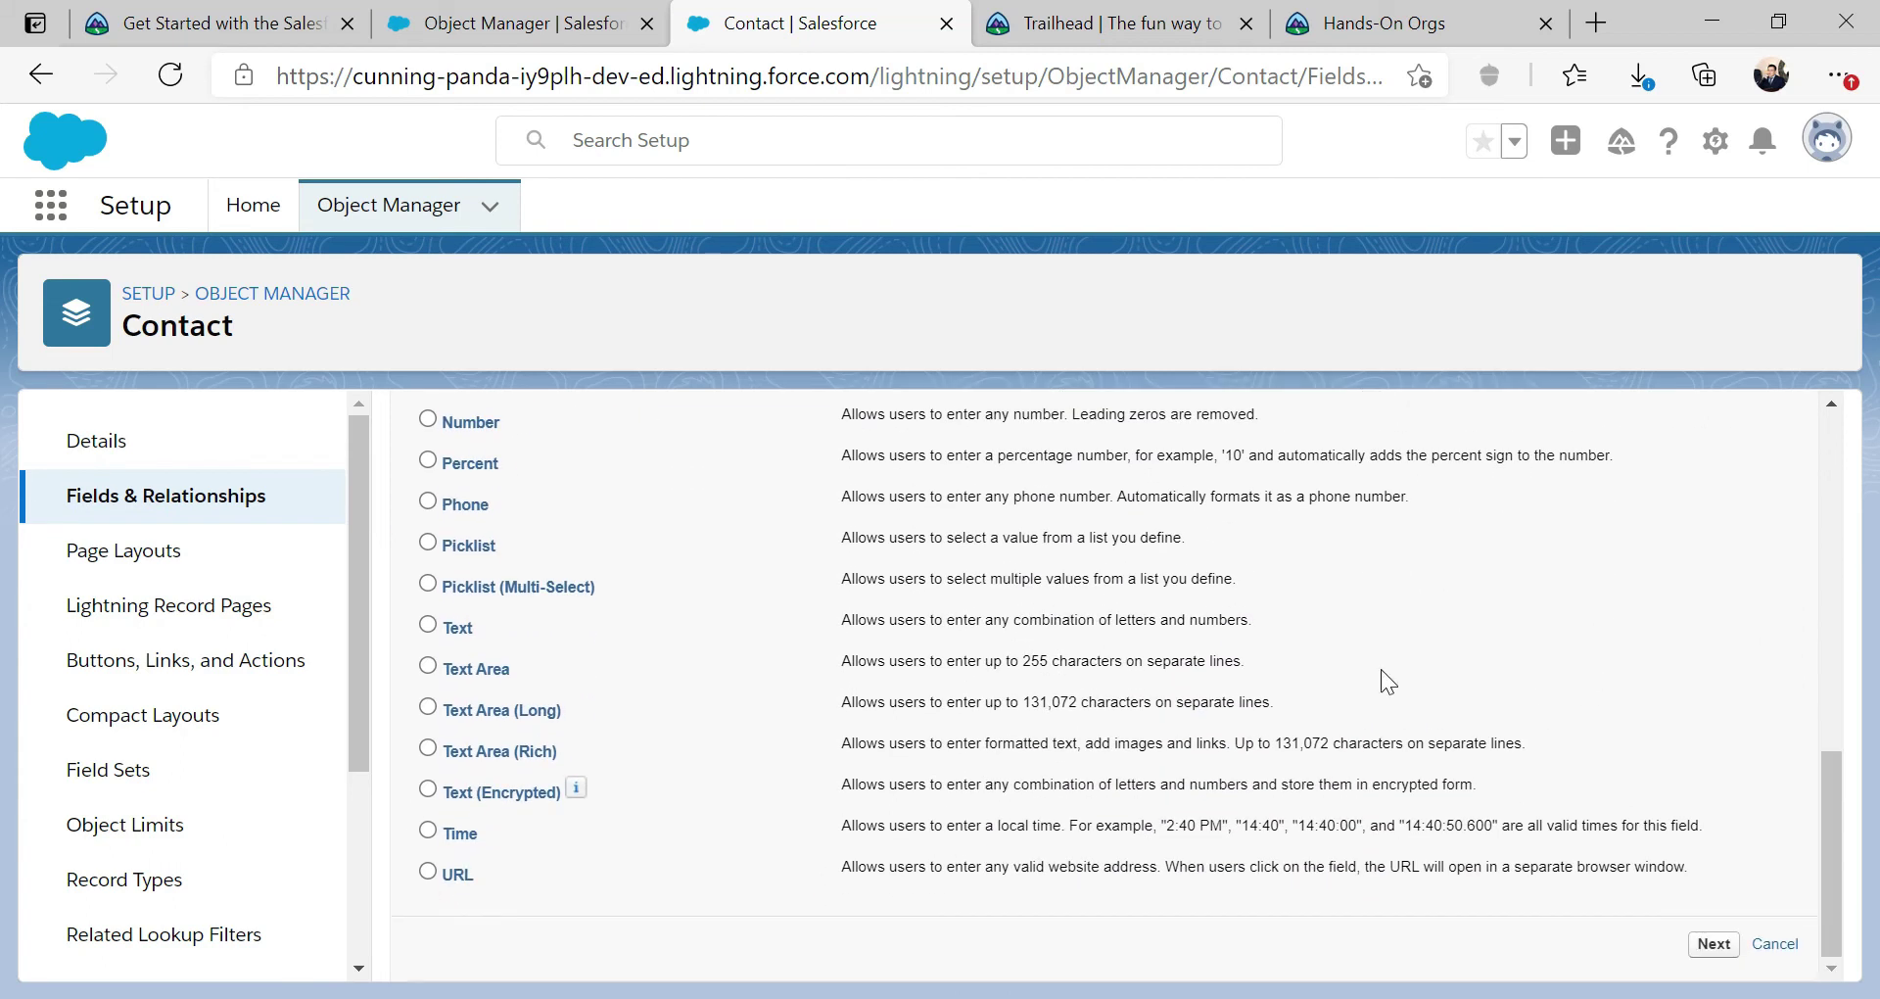
scroll(474, 847, "up", 1)
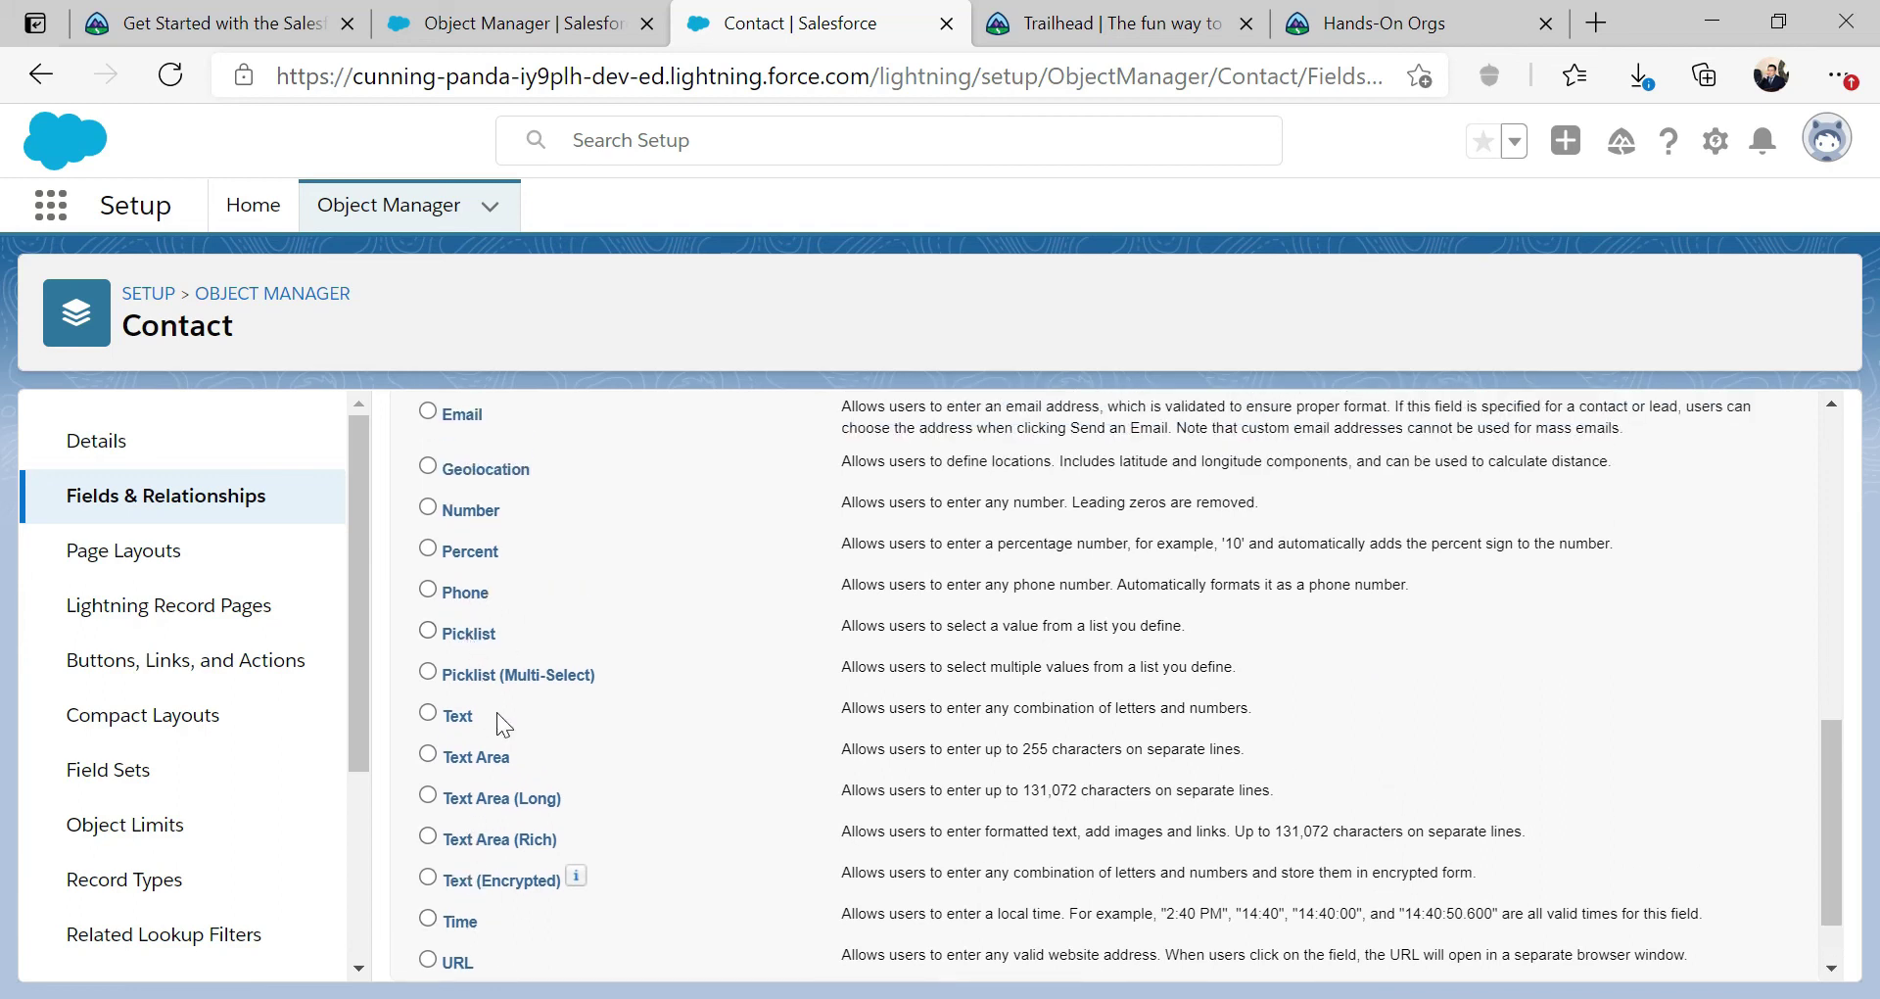
scroll(1228, 808, "down", 1)
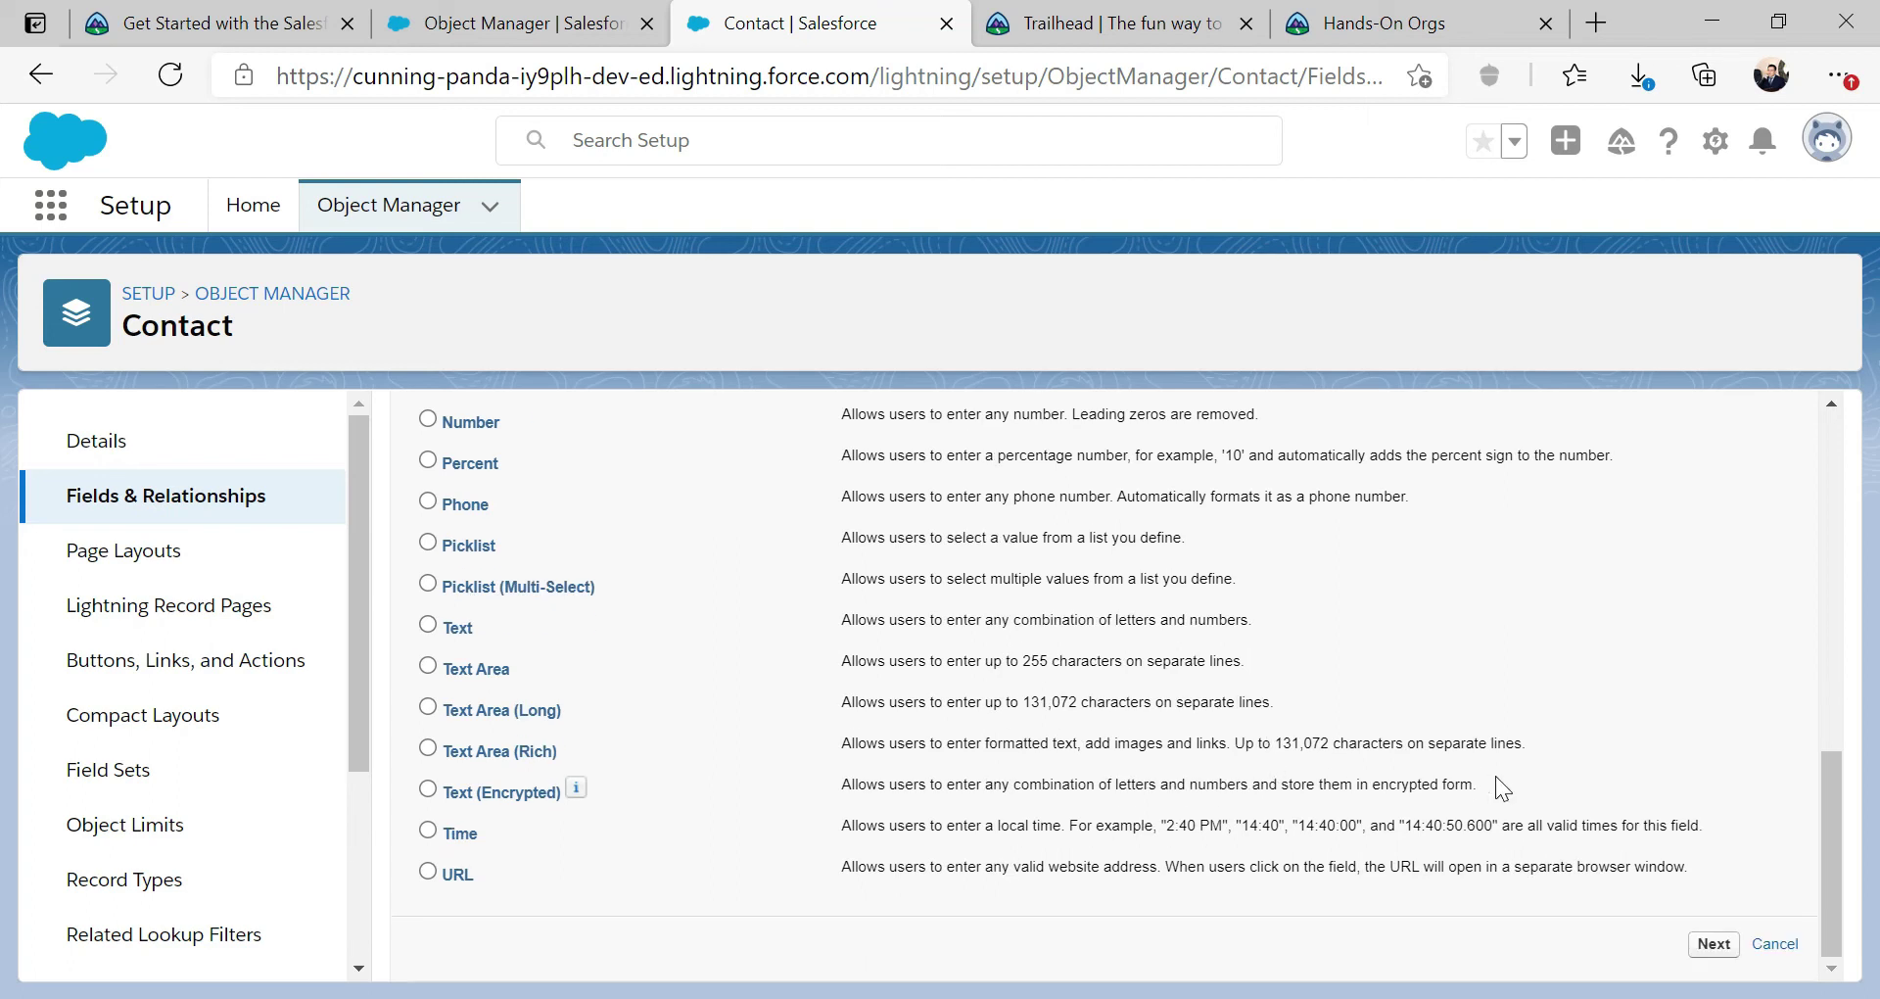
left_click(1714, 945)
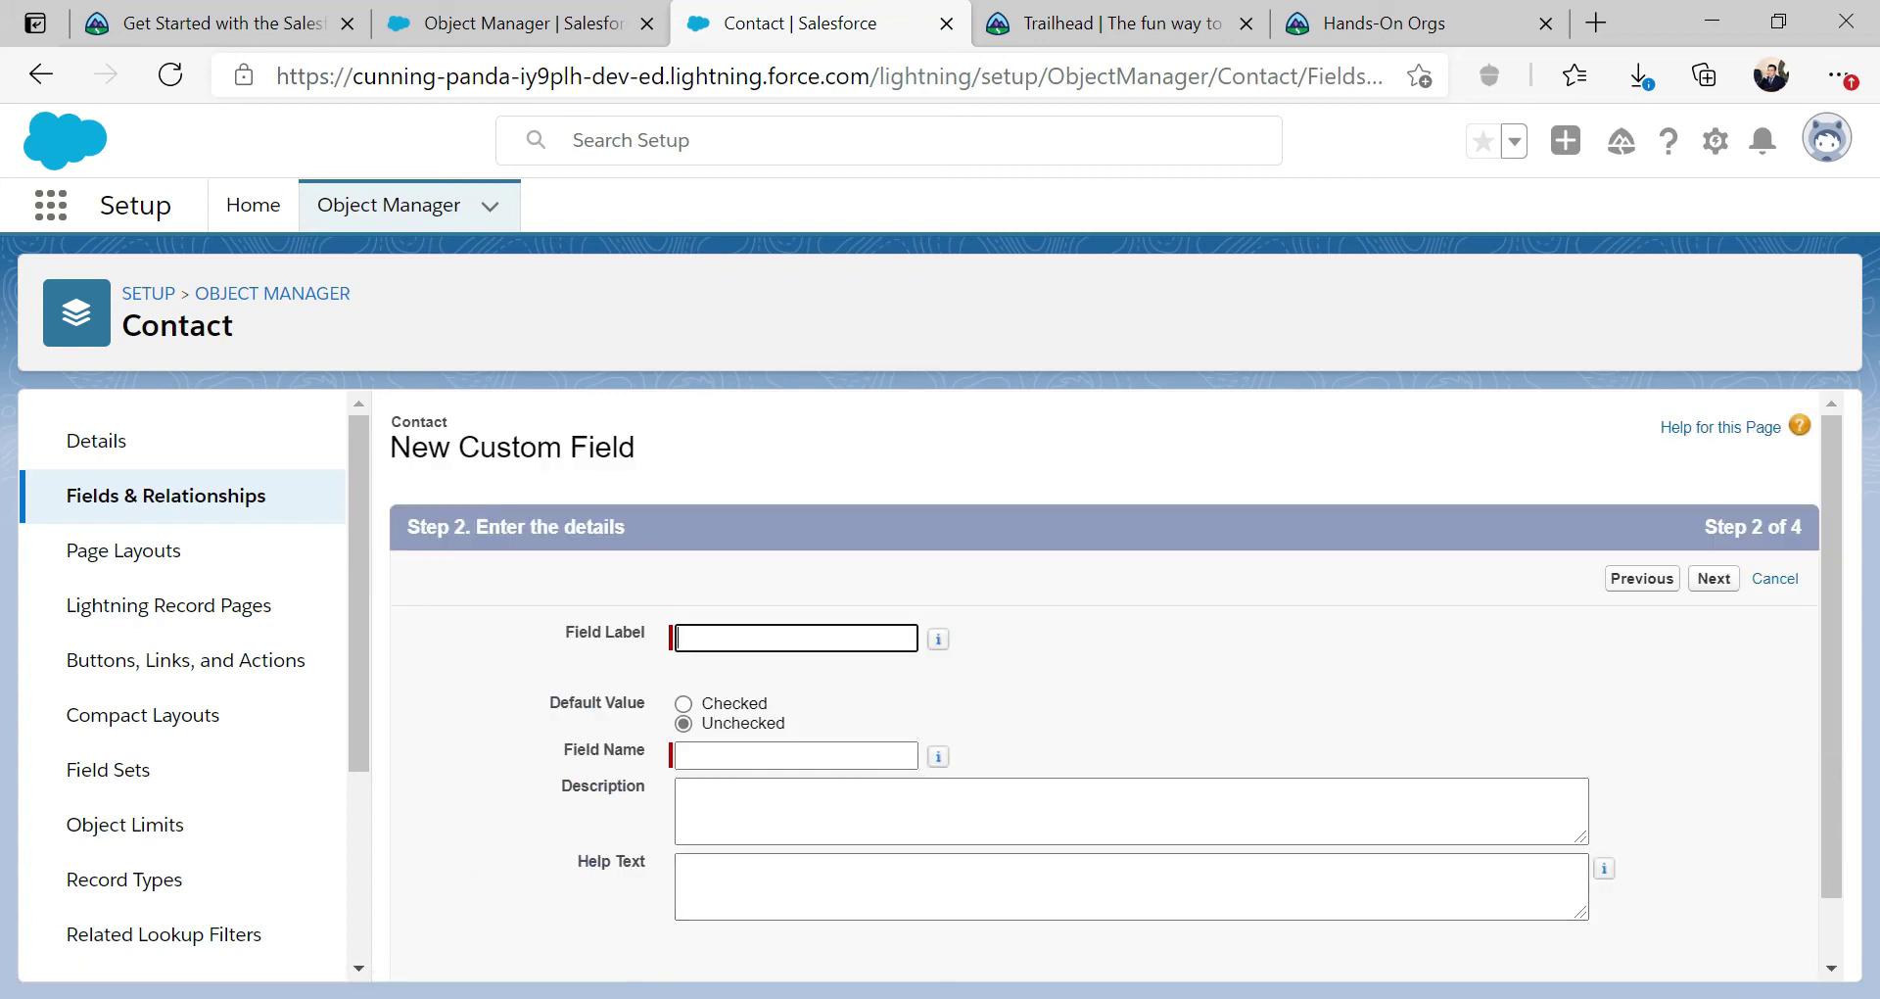
Step: Paste "Enter Prequalified?" as the field label, leave the description empty, and continue to field-level security
left_click(744, 638)
right_click(712, 636)
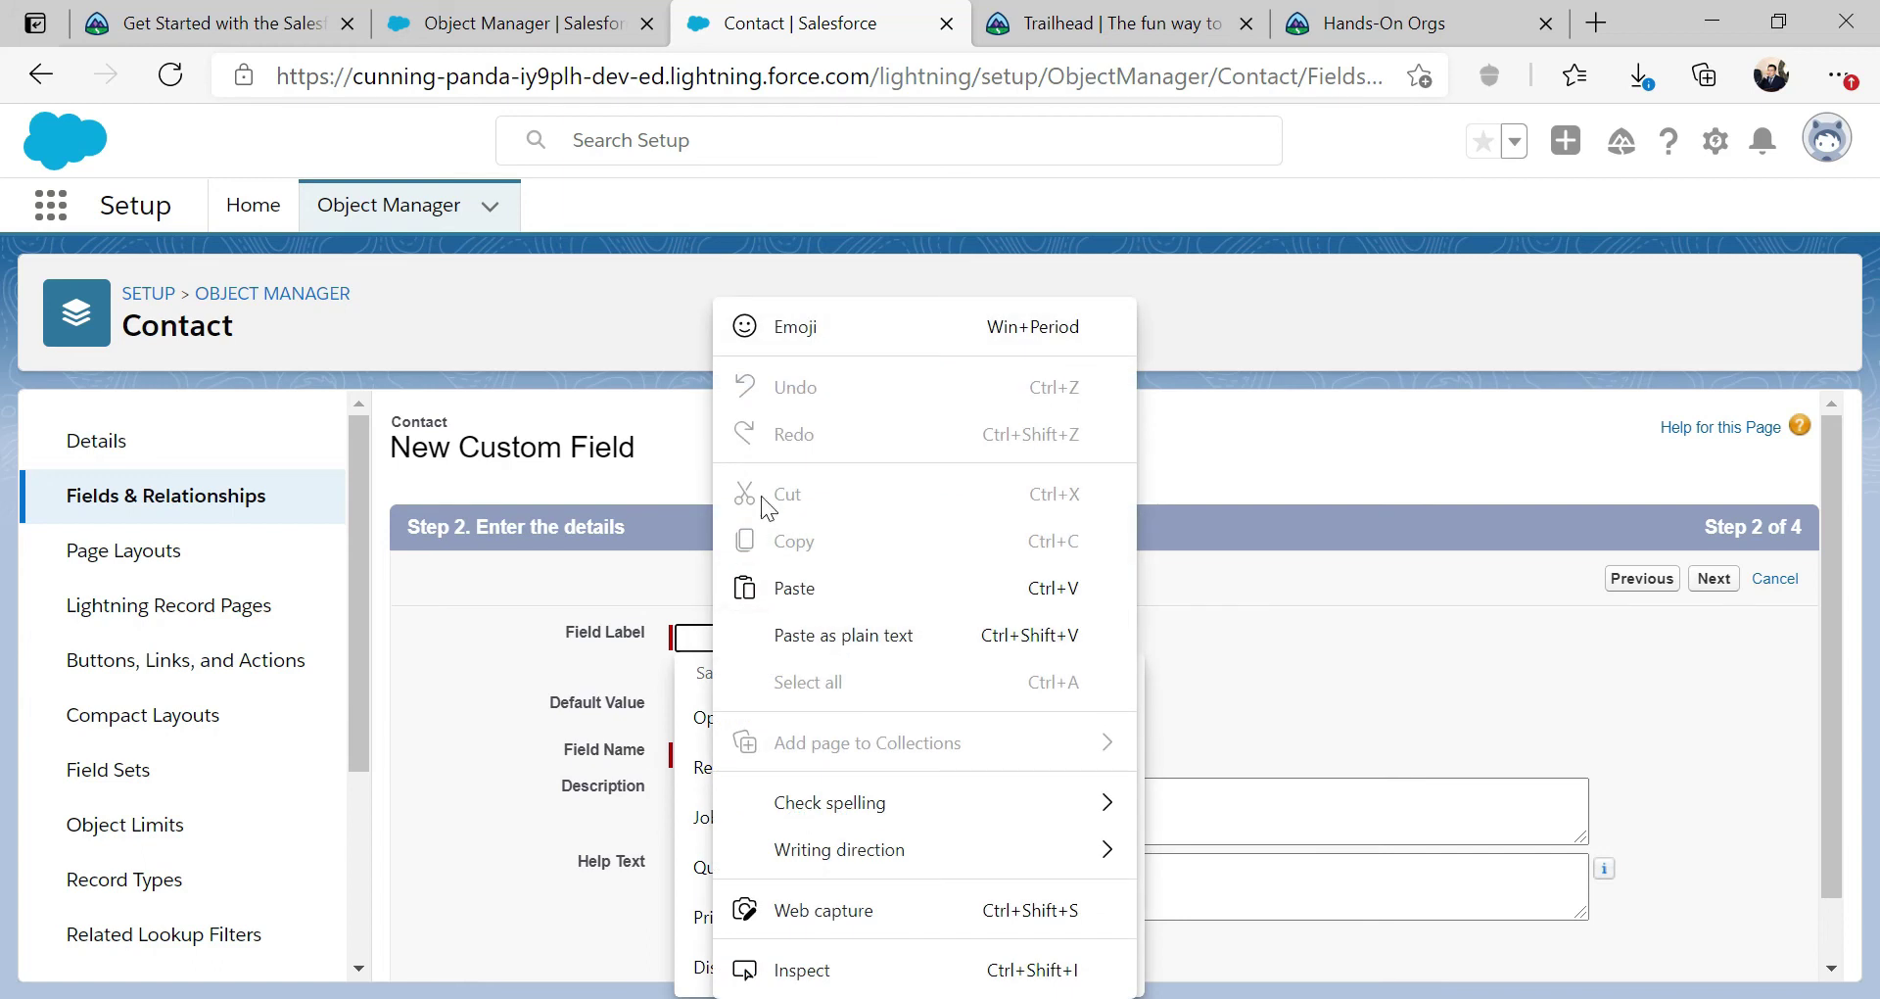
left_click(813, 587)
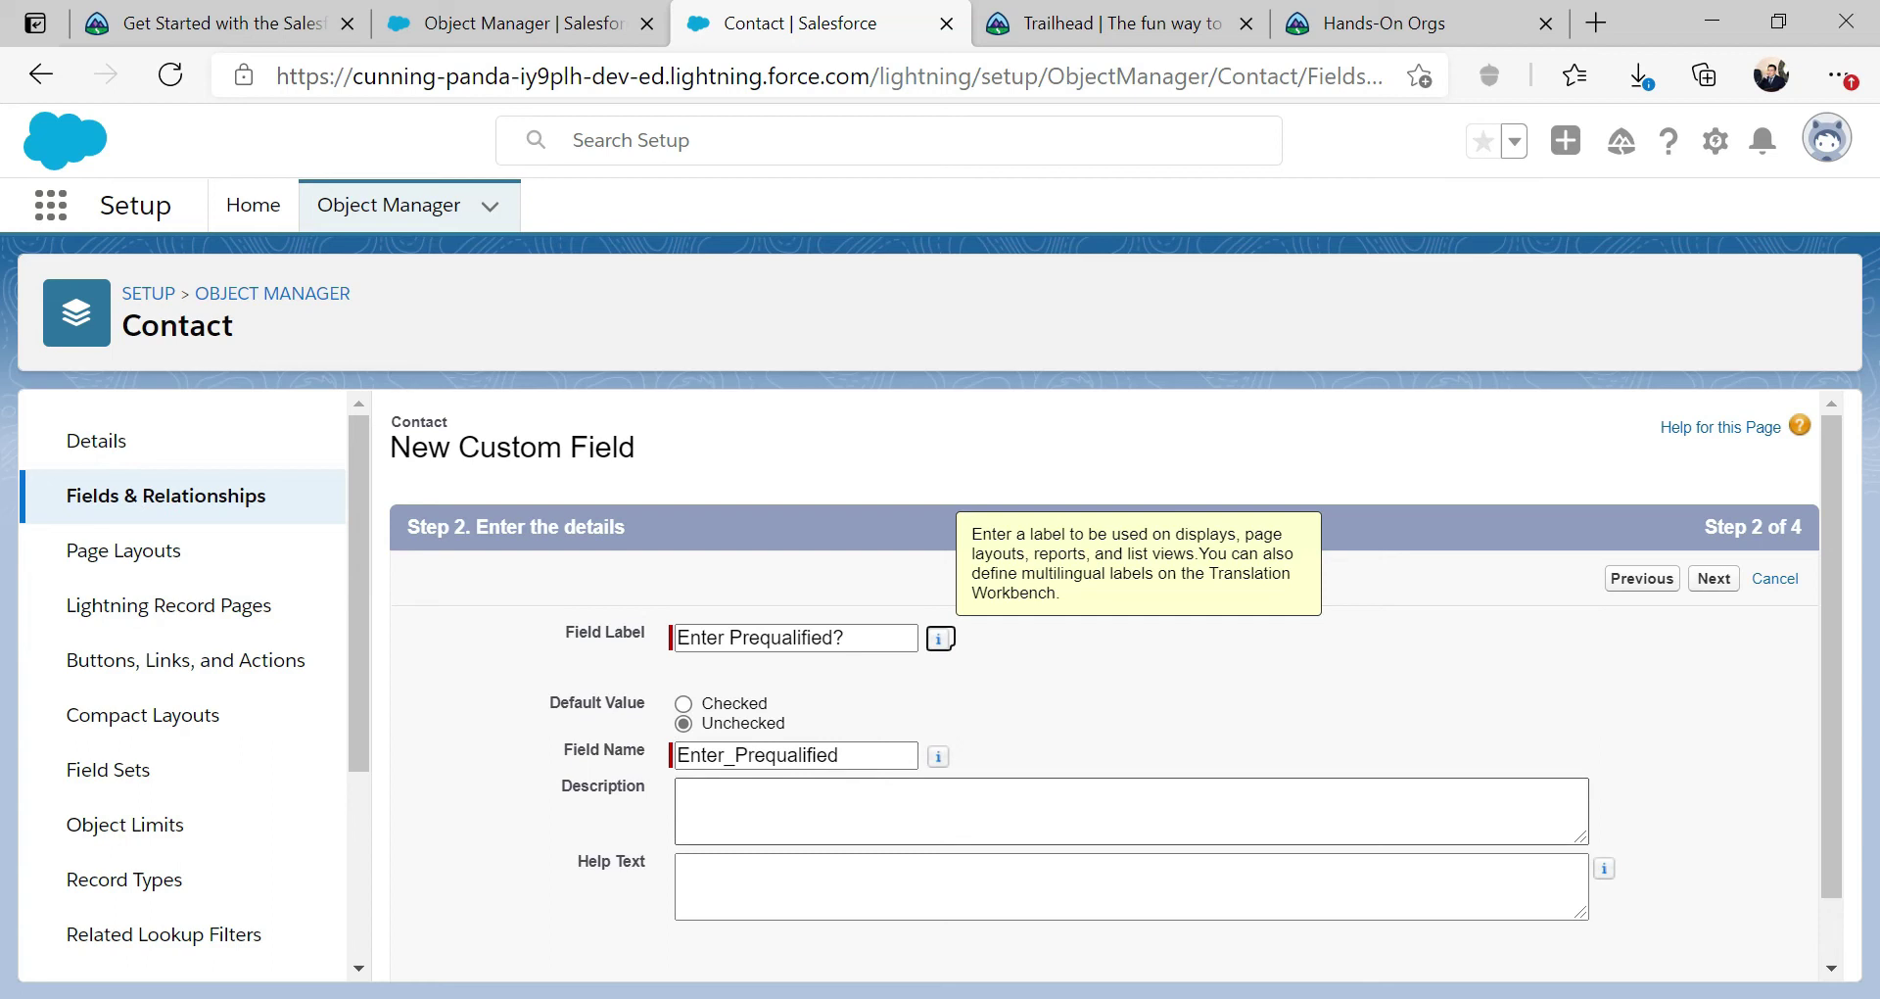
left_click(776, 816)
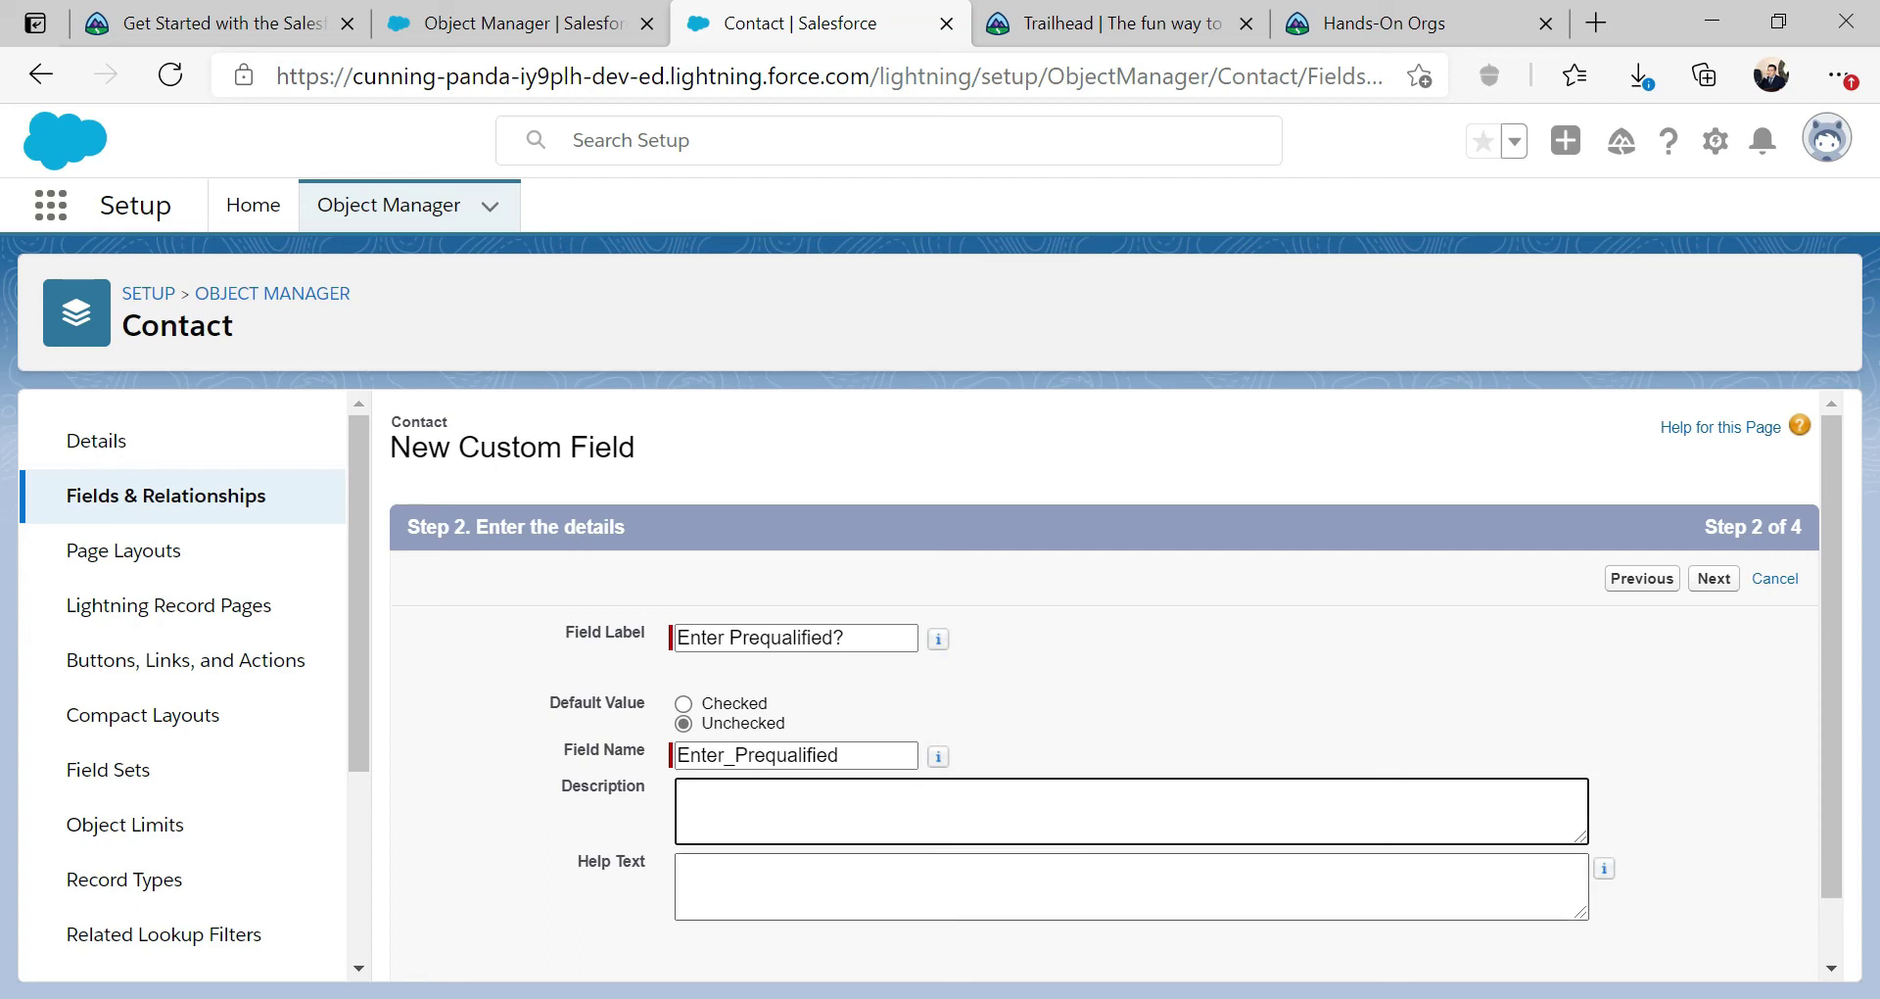
mouse_move(939, 643)
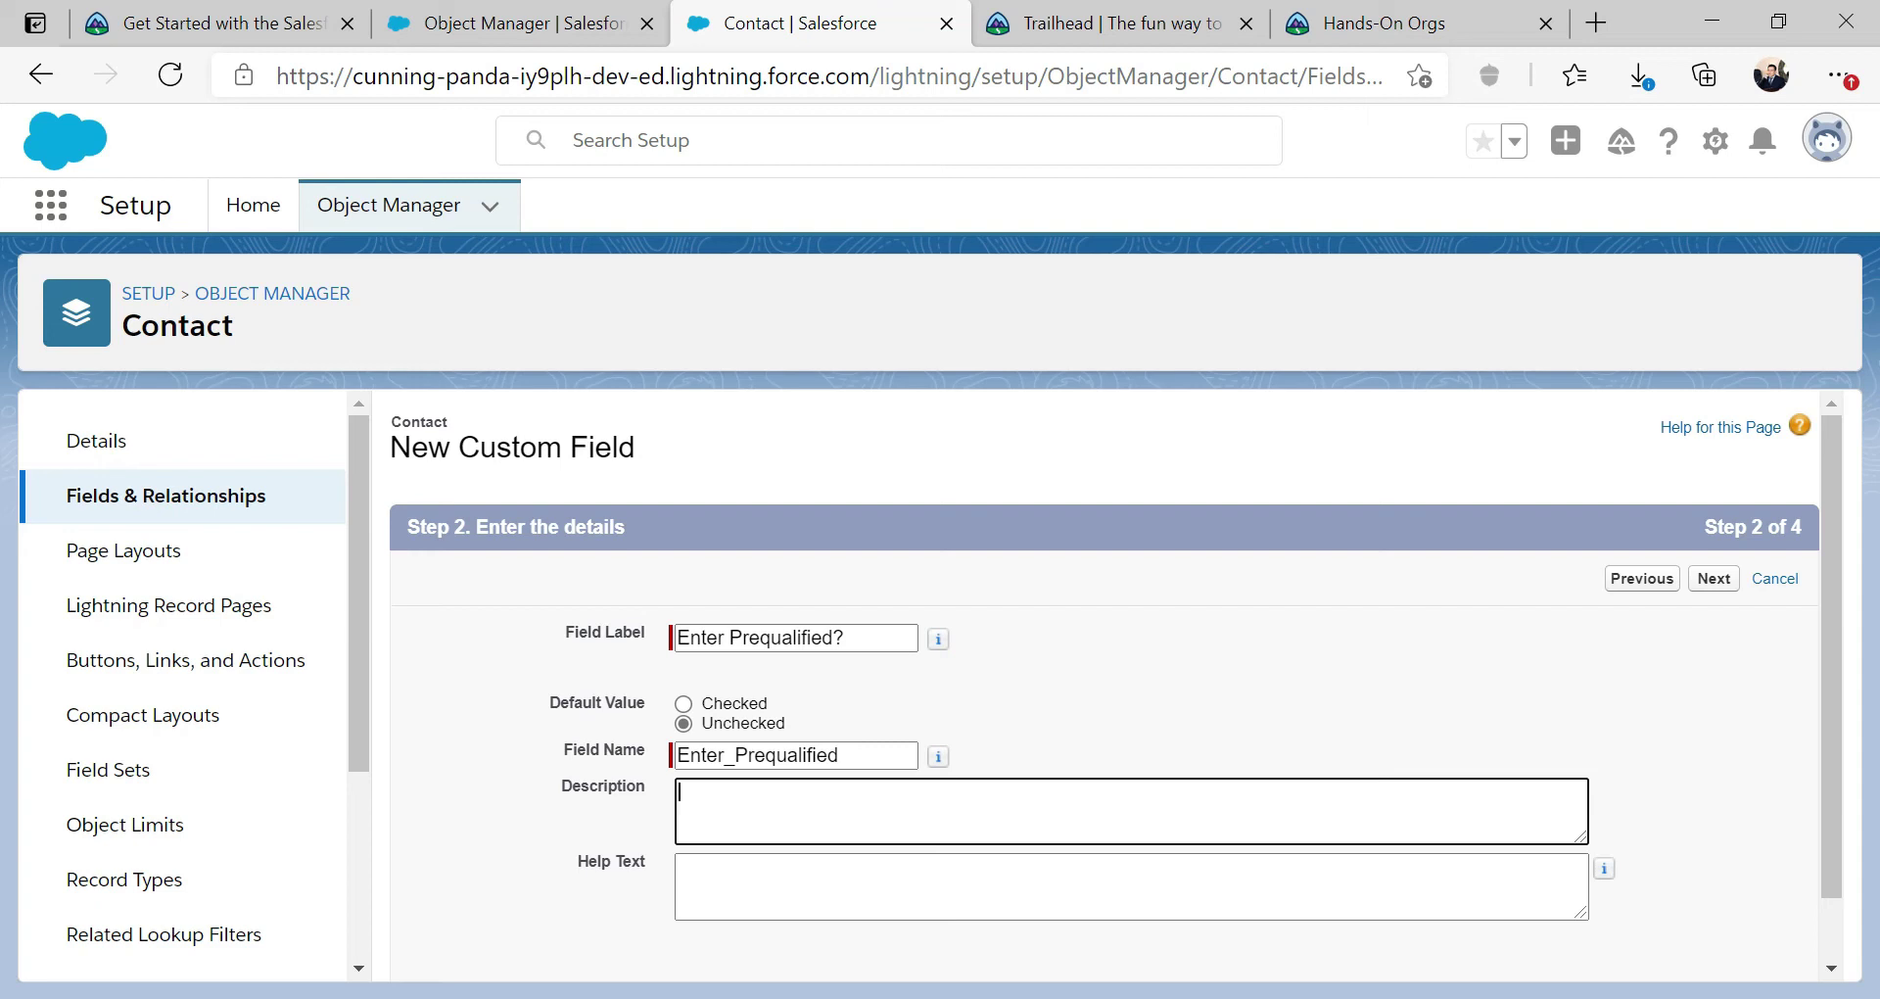
left_click(1714, 580)
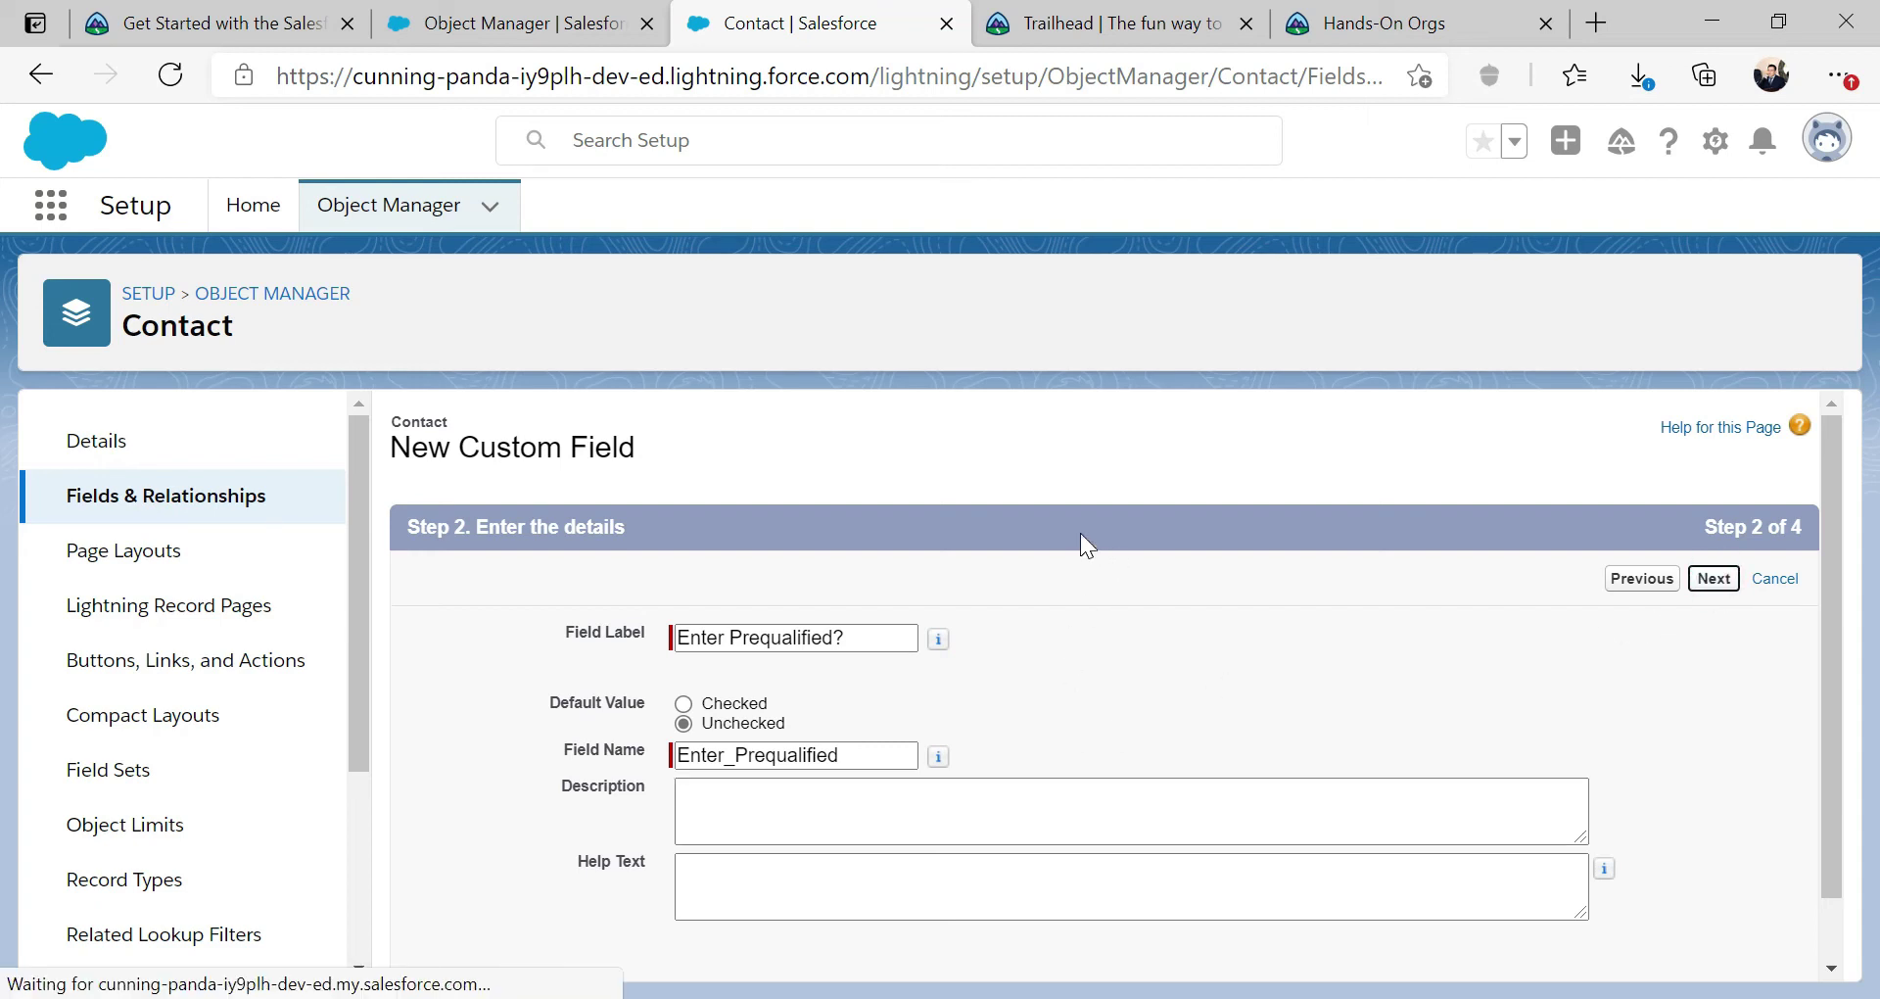
scroll(1342, 515, "down", 2)
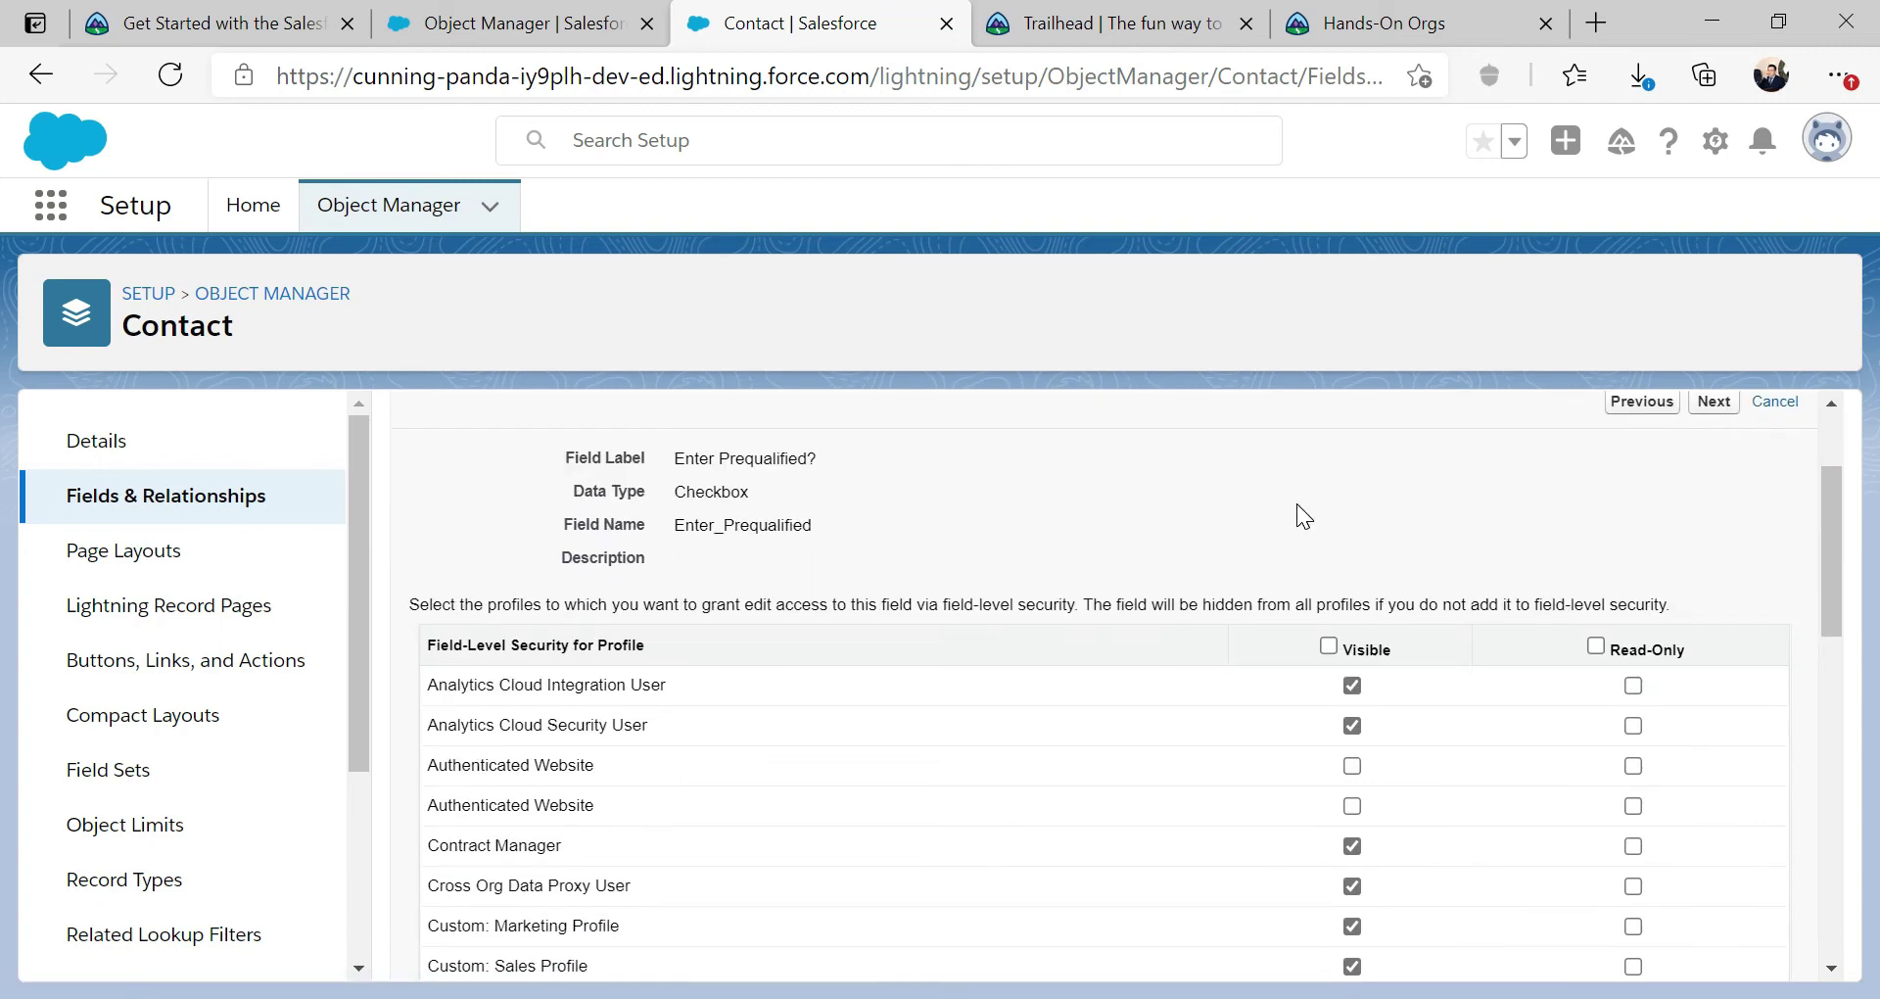
scroll(1680, 451, "up", 2)
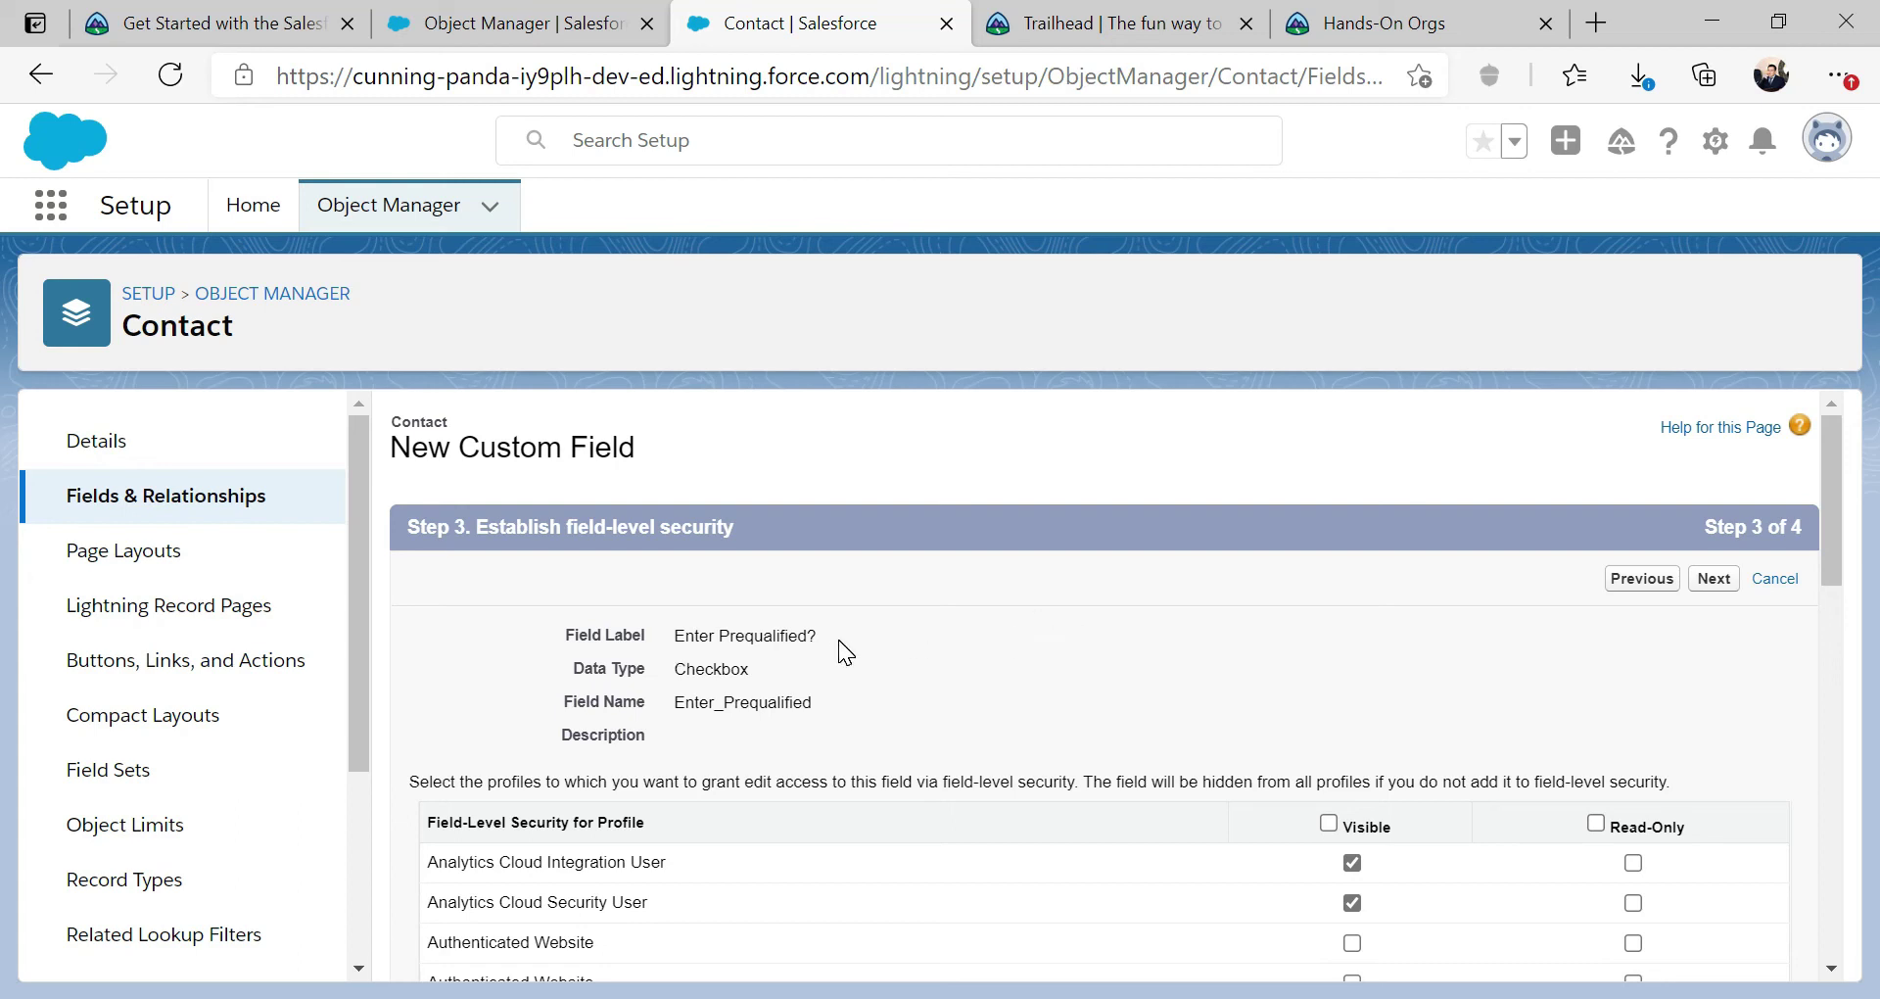
Step: Return to the field details and shorten the field label to "Prequalified?"
left_click(1642, 578)
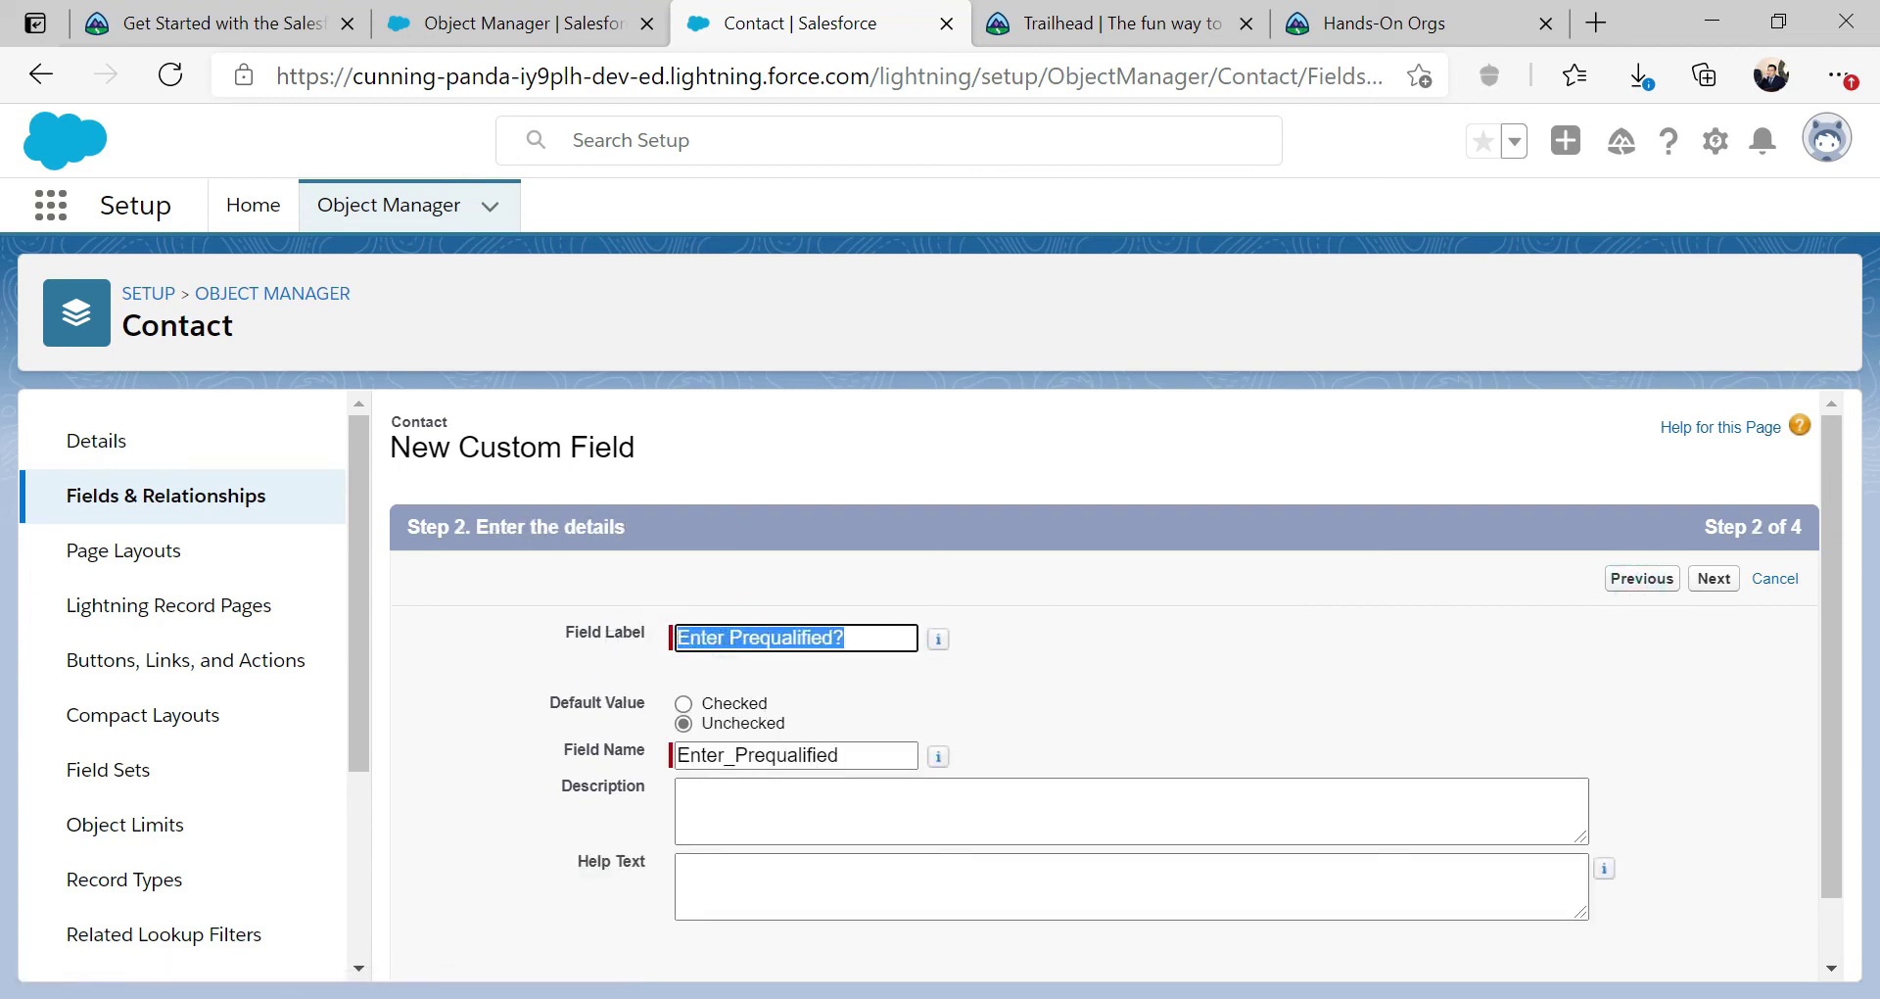
left_click(713, 638)
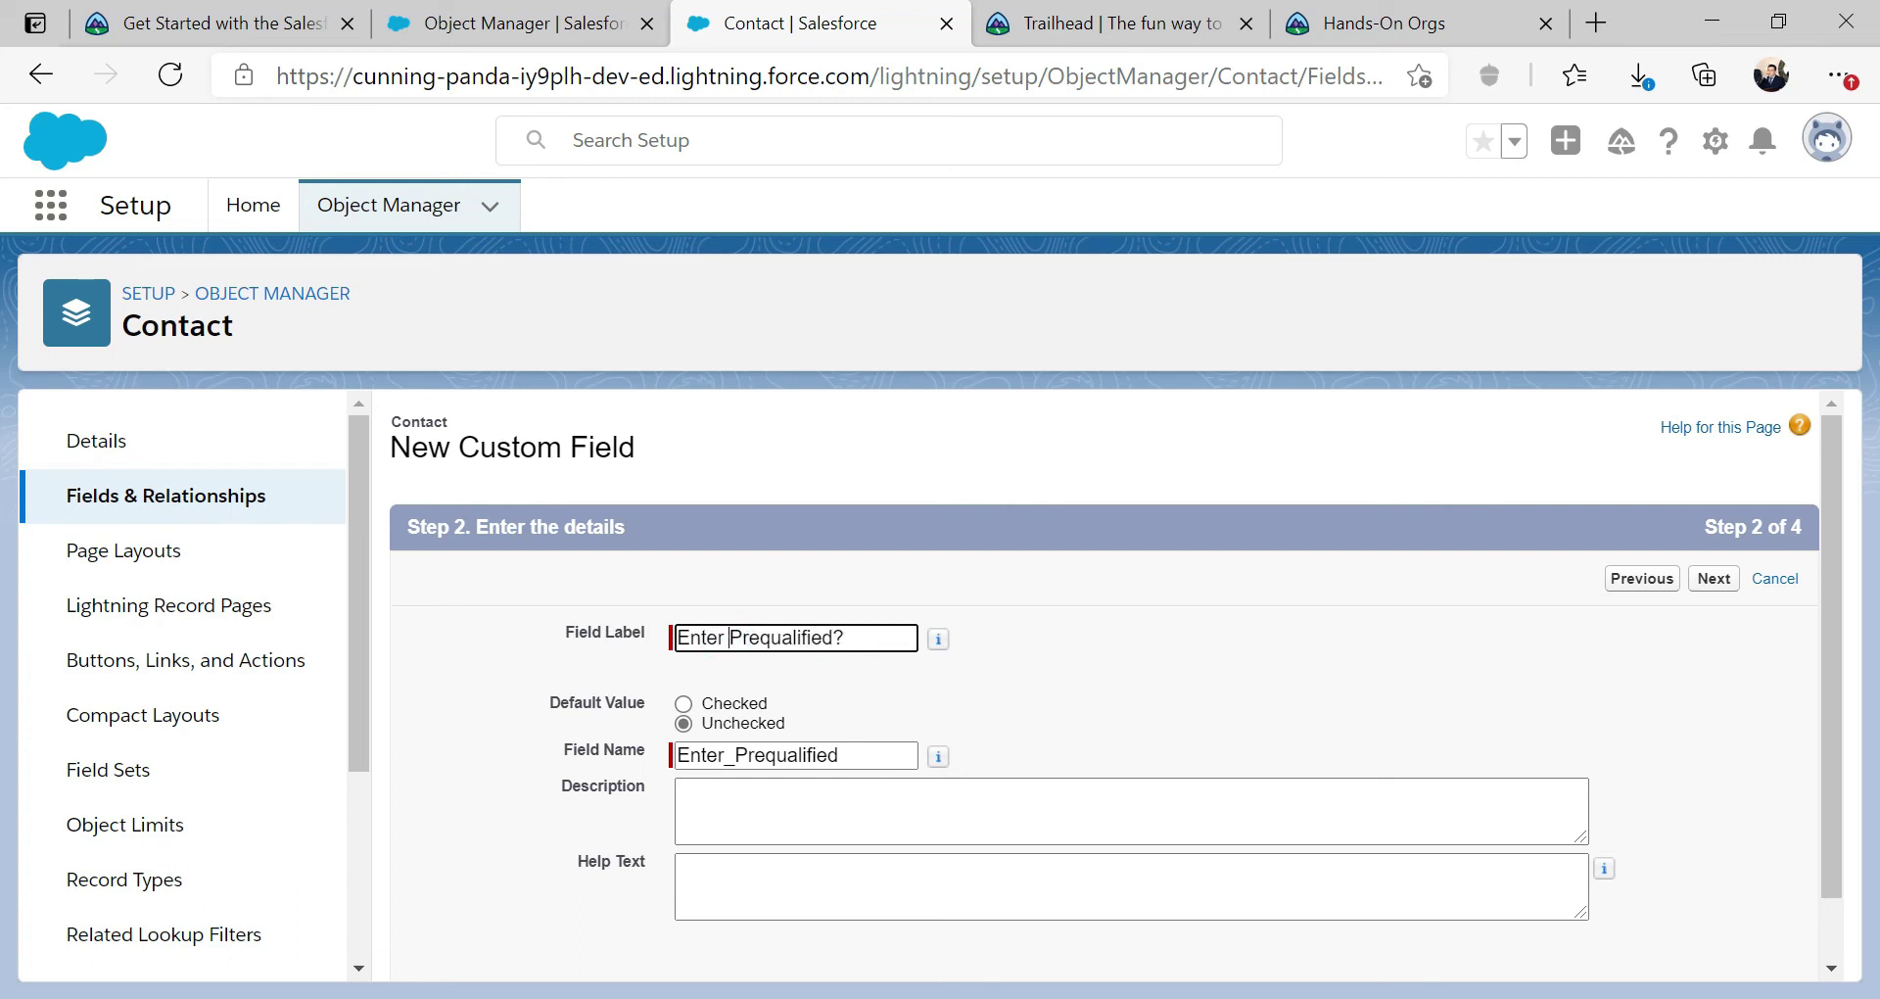
key("BackSpace")
key("BackSpace")
key("BackSpace")
key("BackSpace")
key("BackSpace")
key("BackSpace")
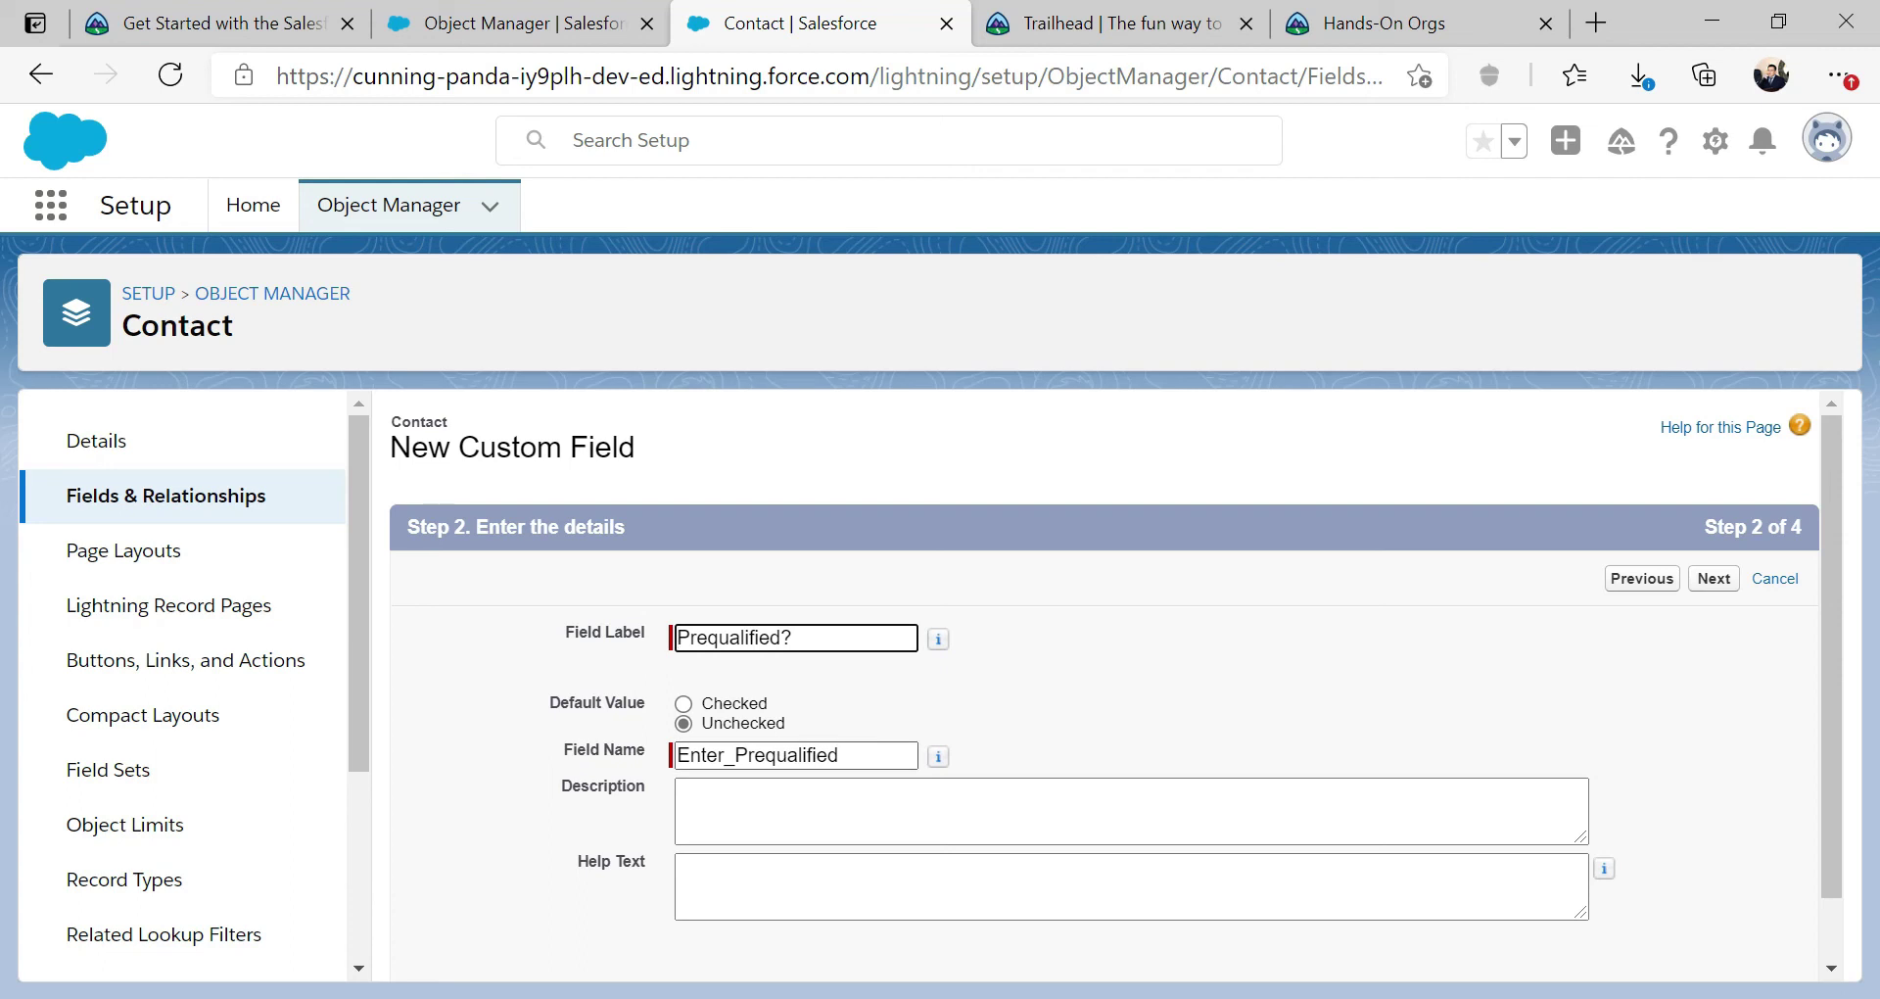
Step: Change the API field name to "Prequalified" by removing the "Enter_" prefix
left_click(738, 760)
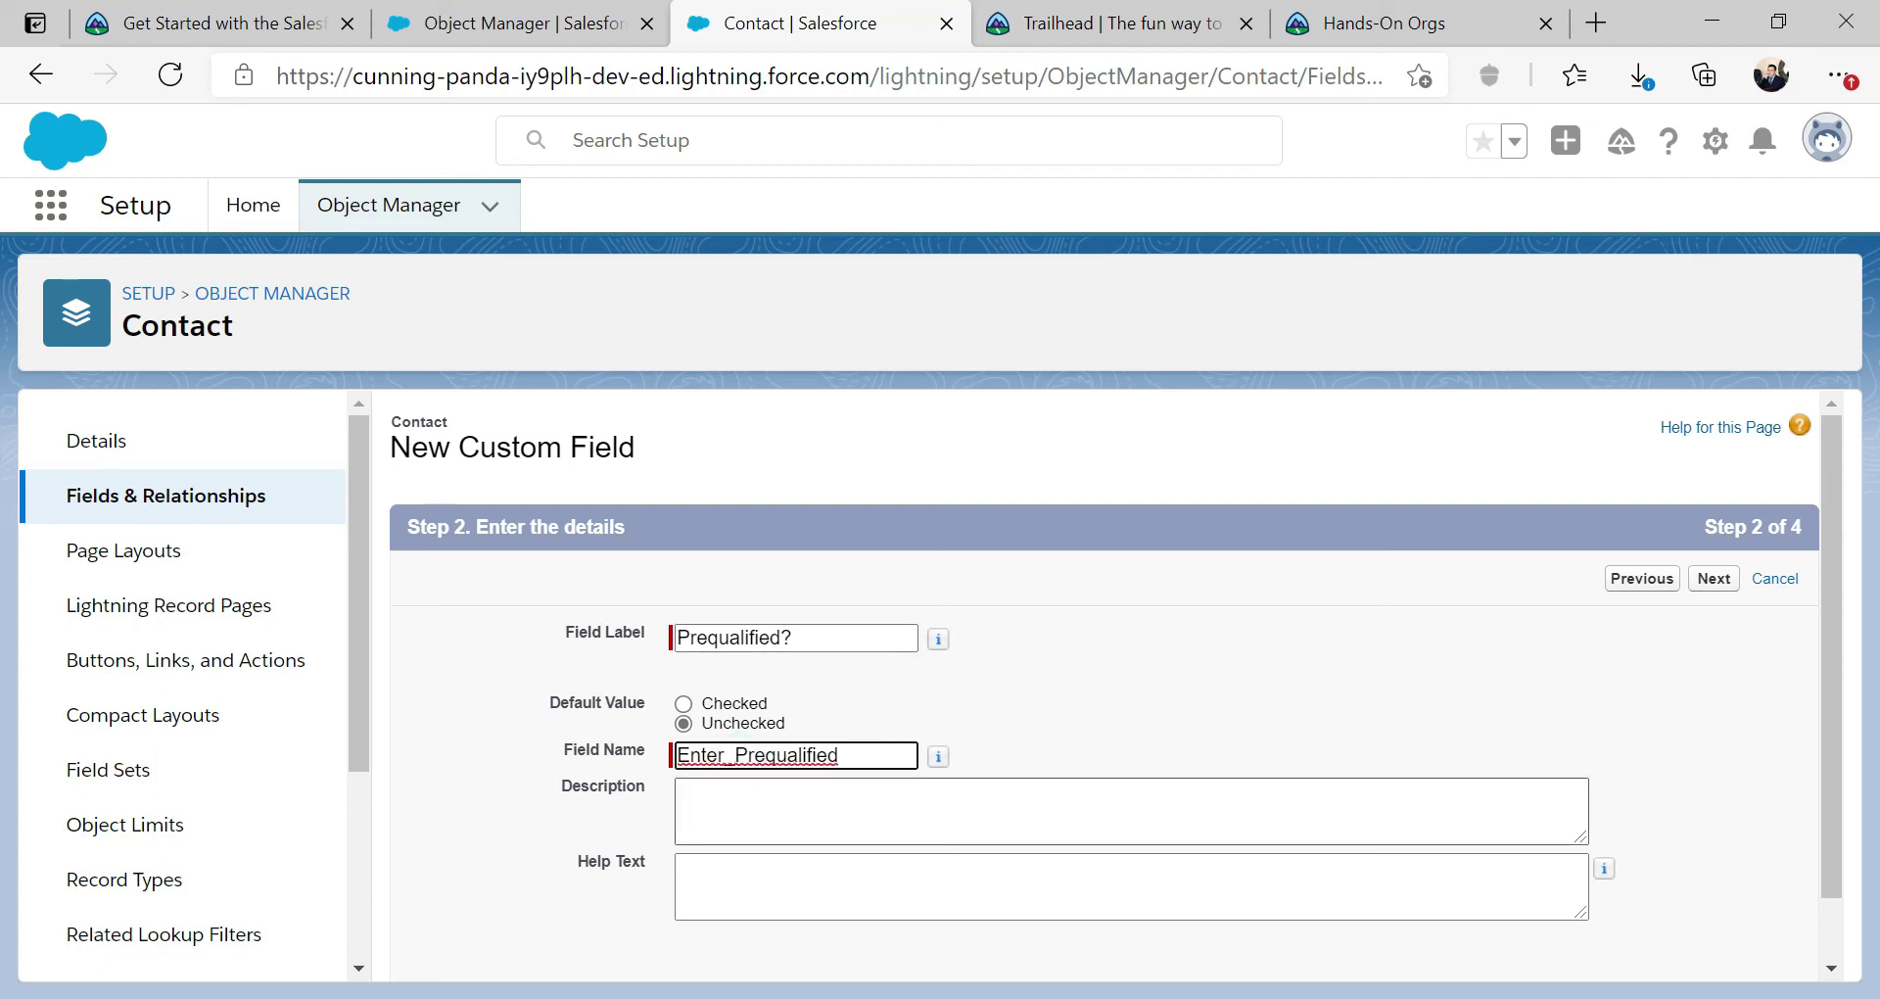
key("BackSpace")
key("BackSpace")
key("BackSpace")
key("BackSpace")
key("BackSpace")
key("BackSpace")
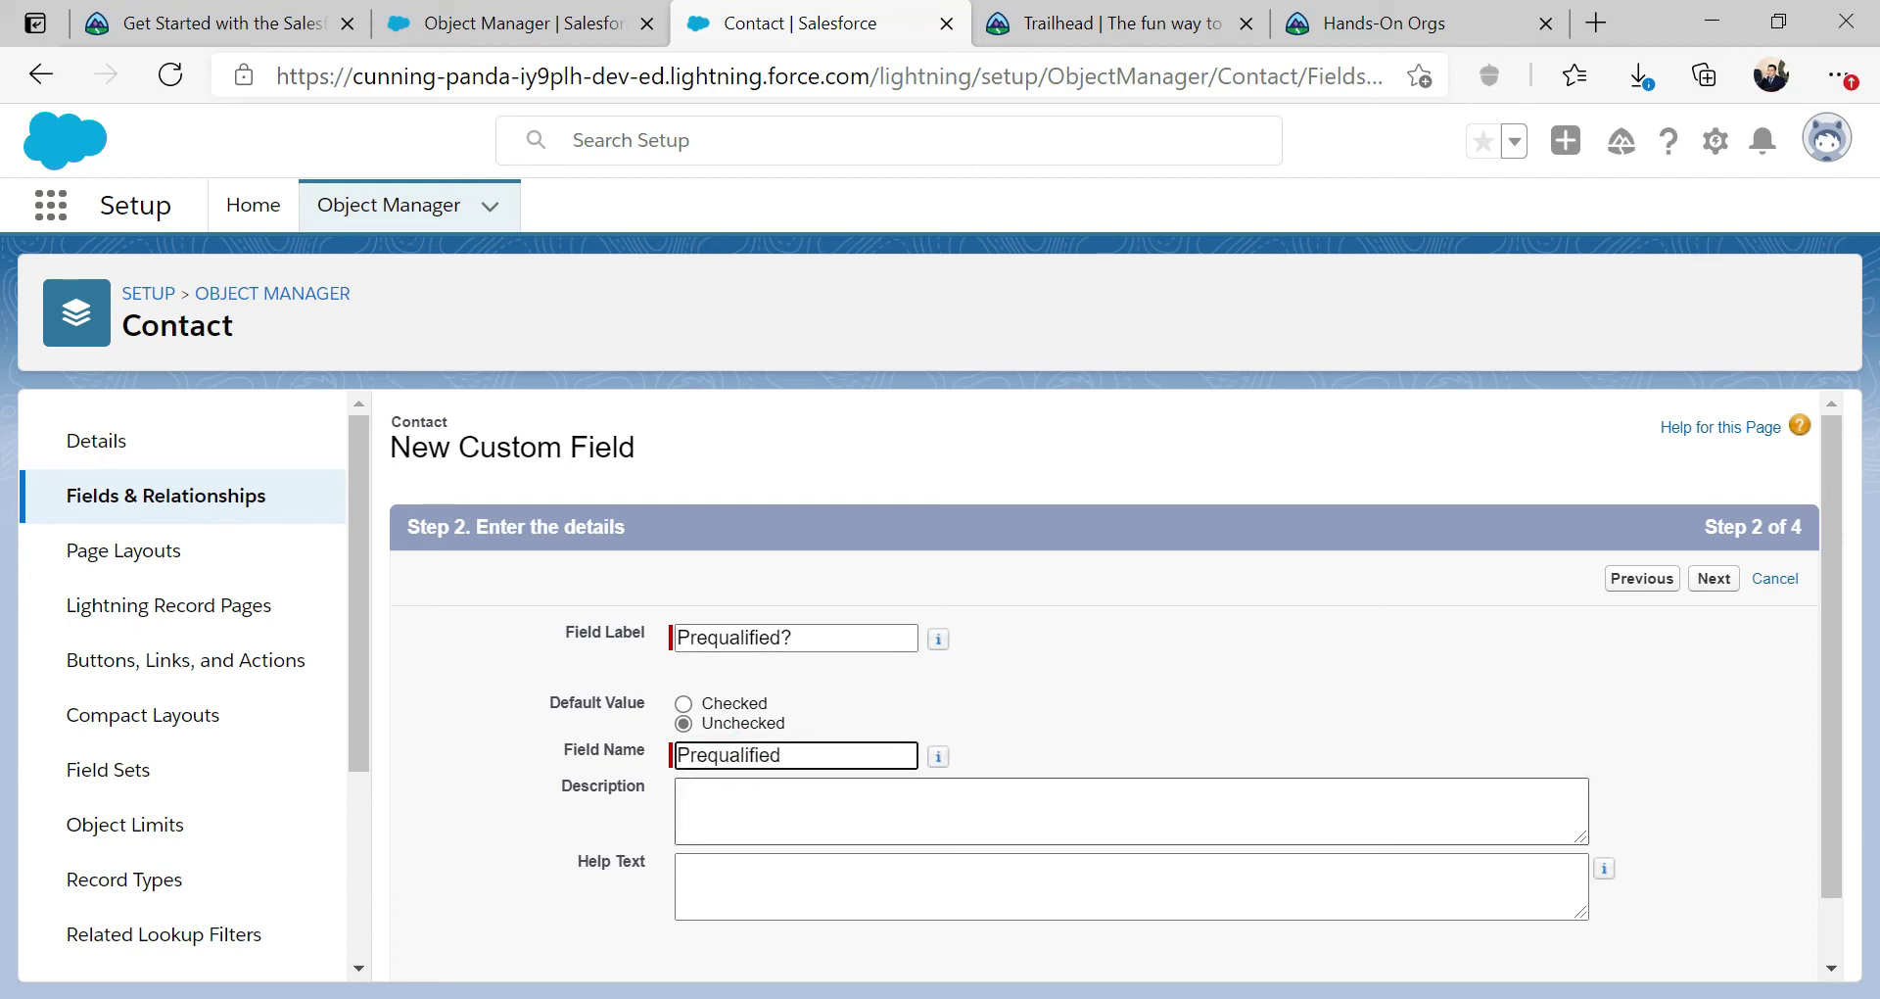
left_click(1091, 725)
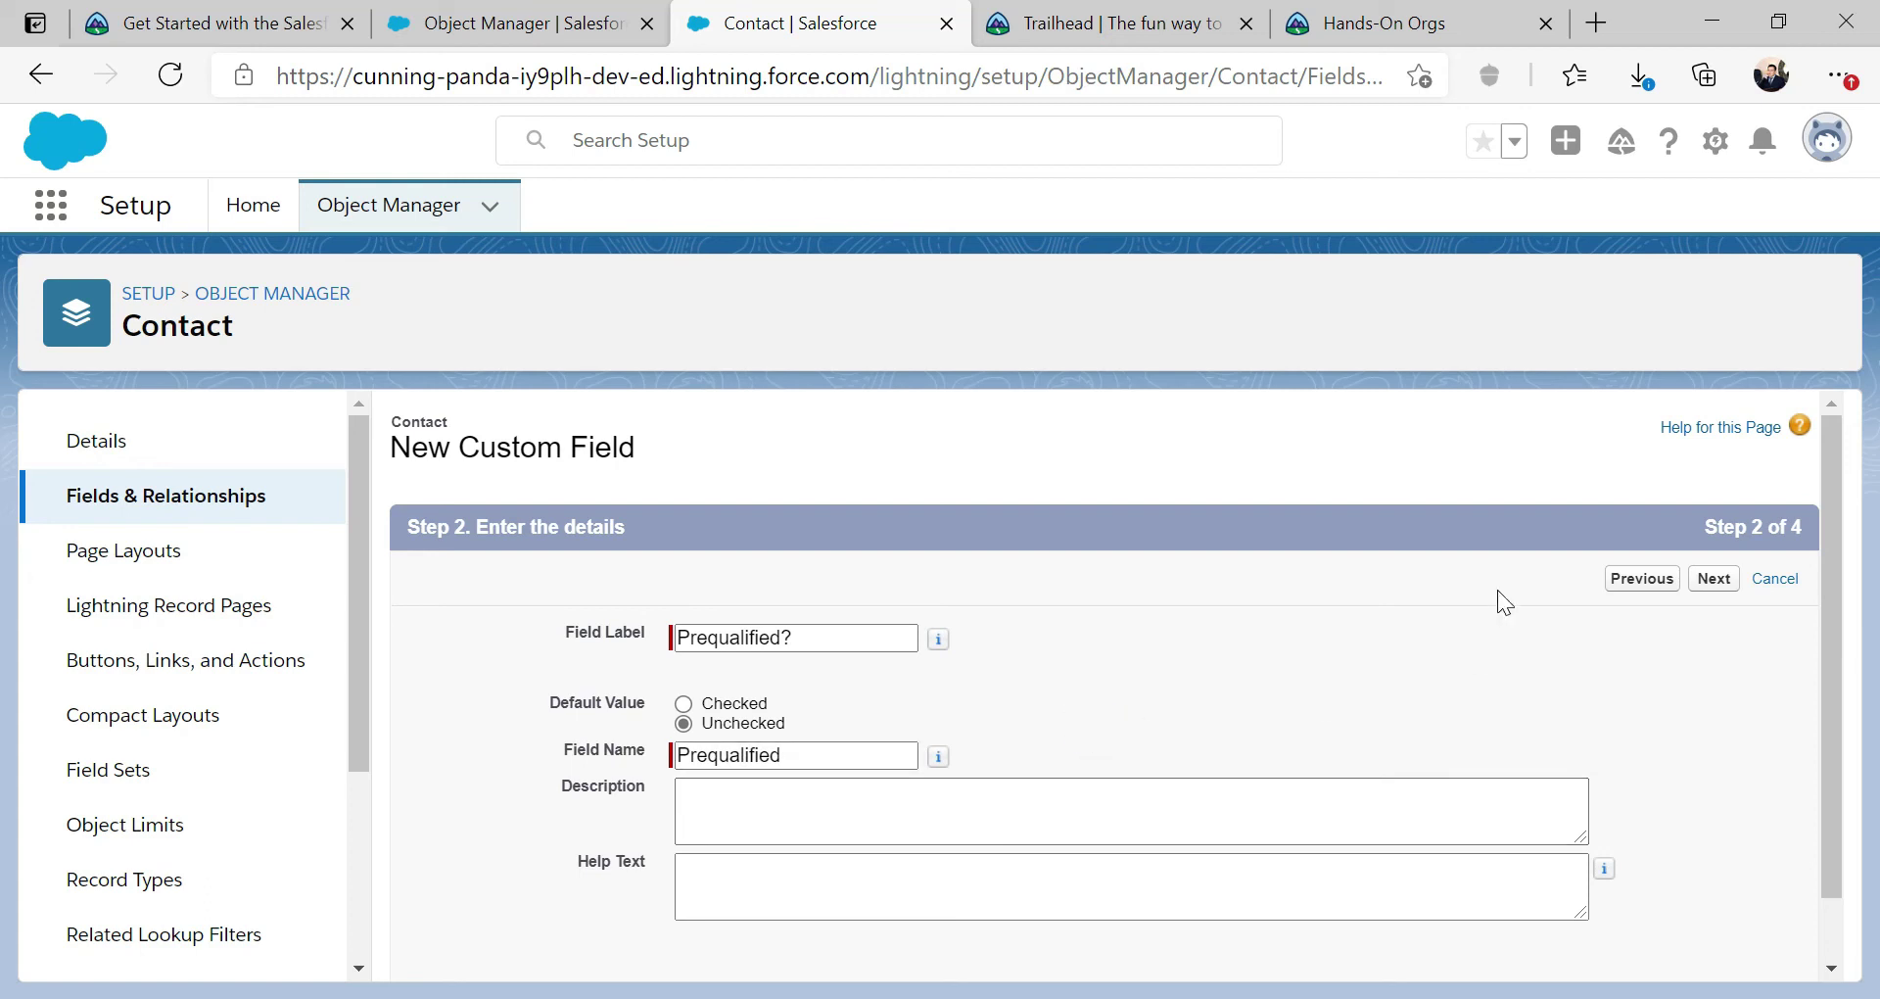
Step: Accept the default field-level security and page layout selections and save the Prequalified? field
left_click(1729, 588)
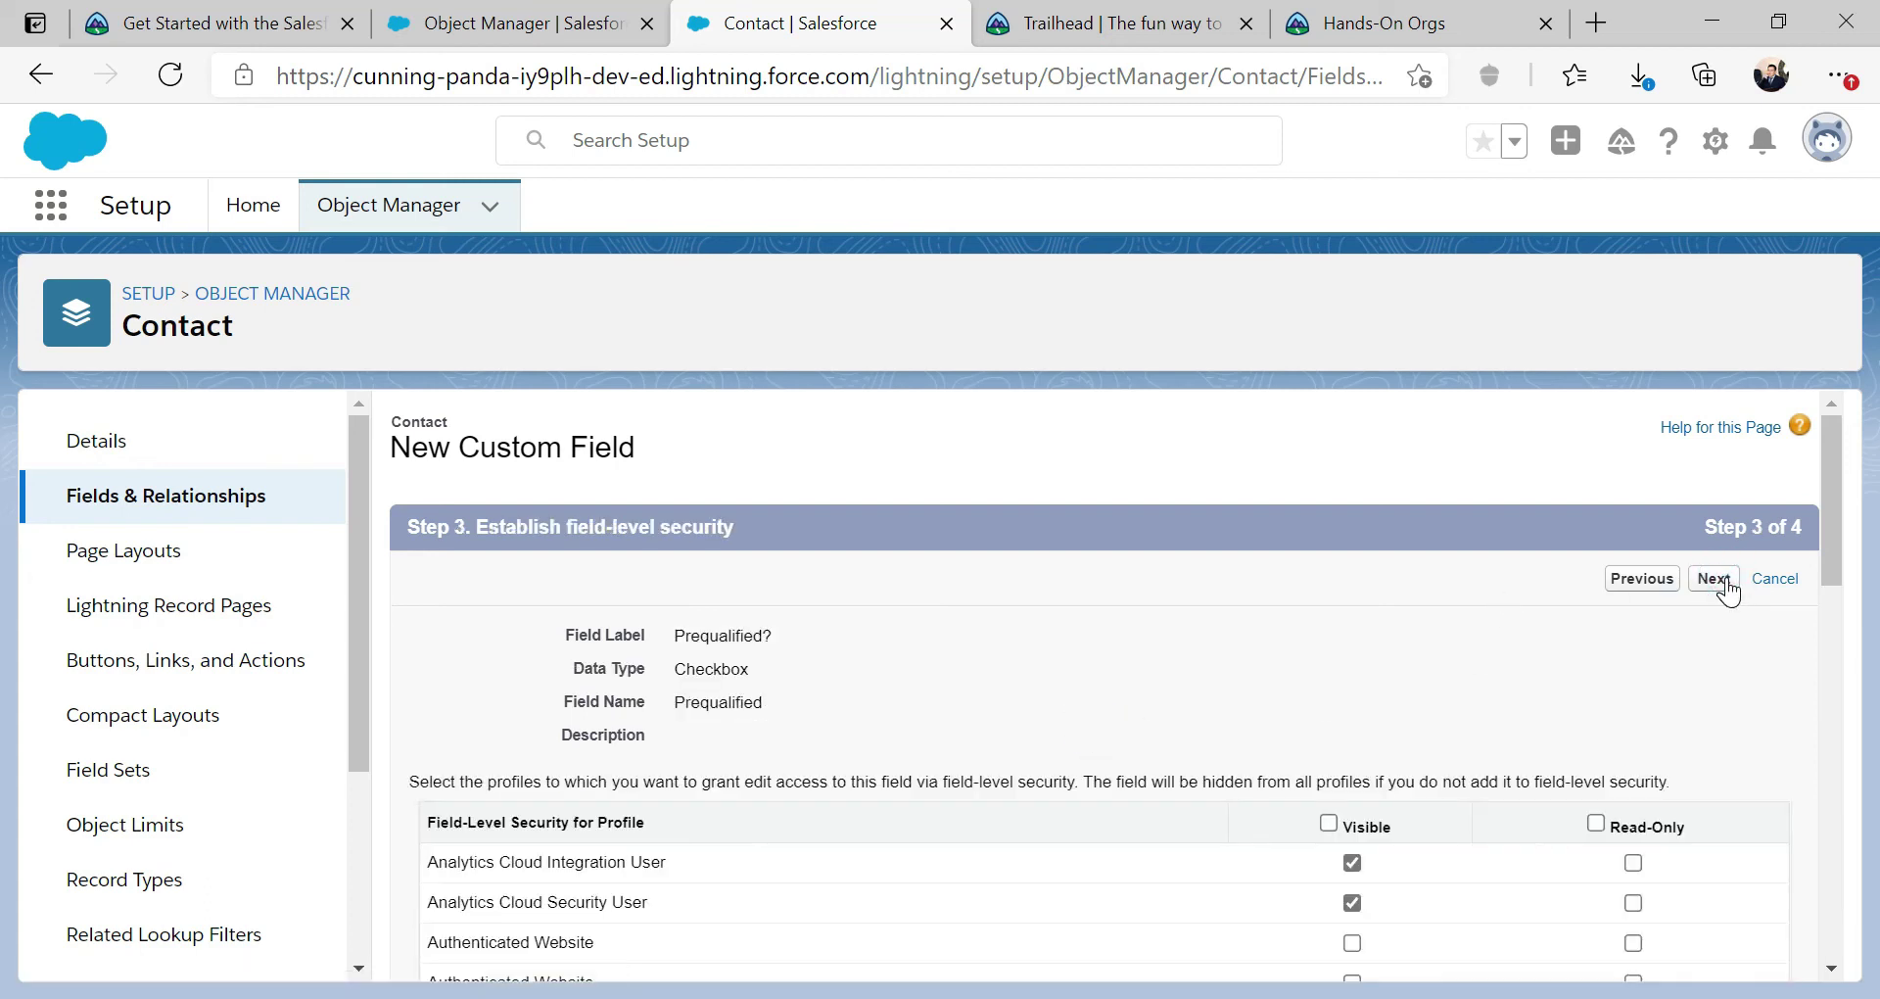
left_click(1722, 585)
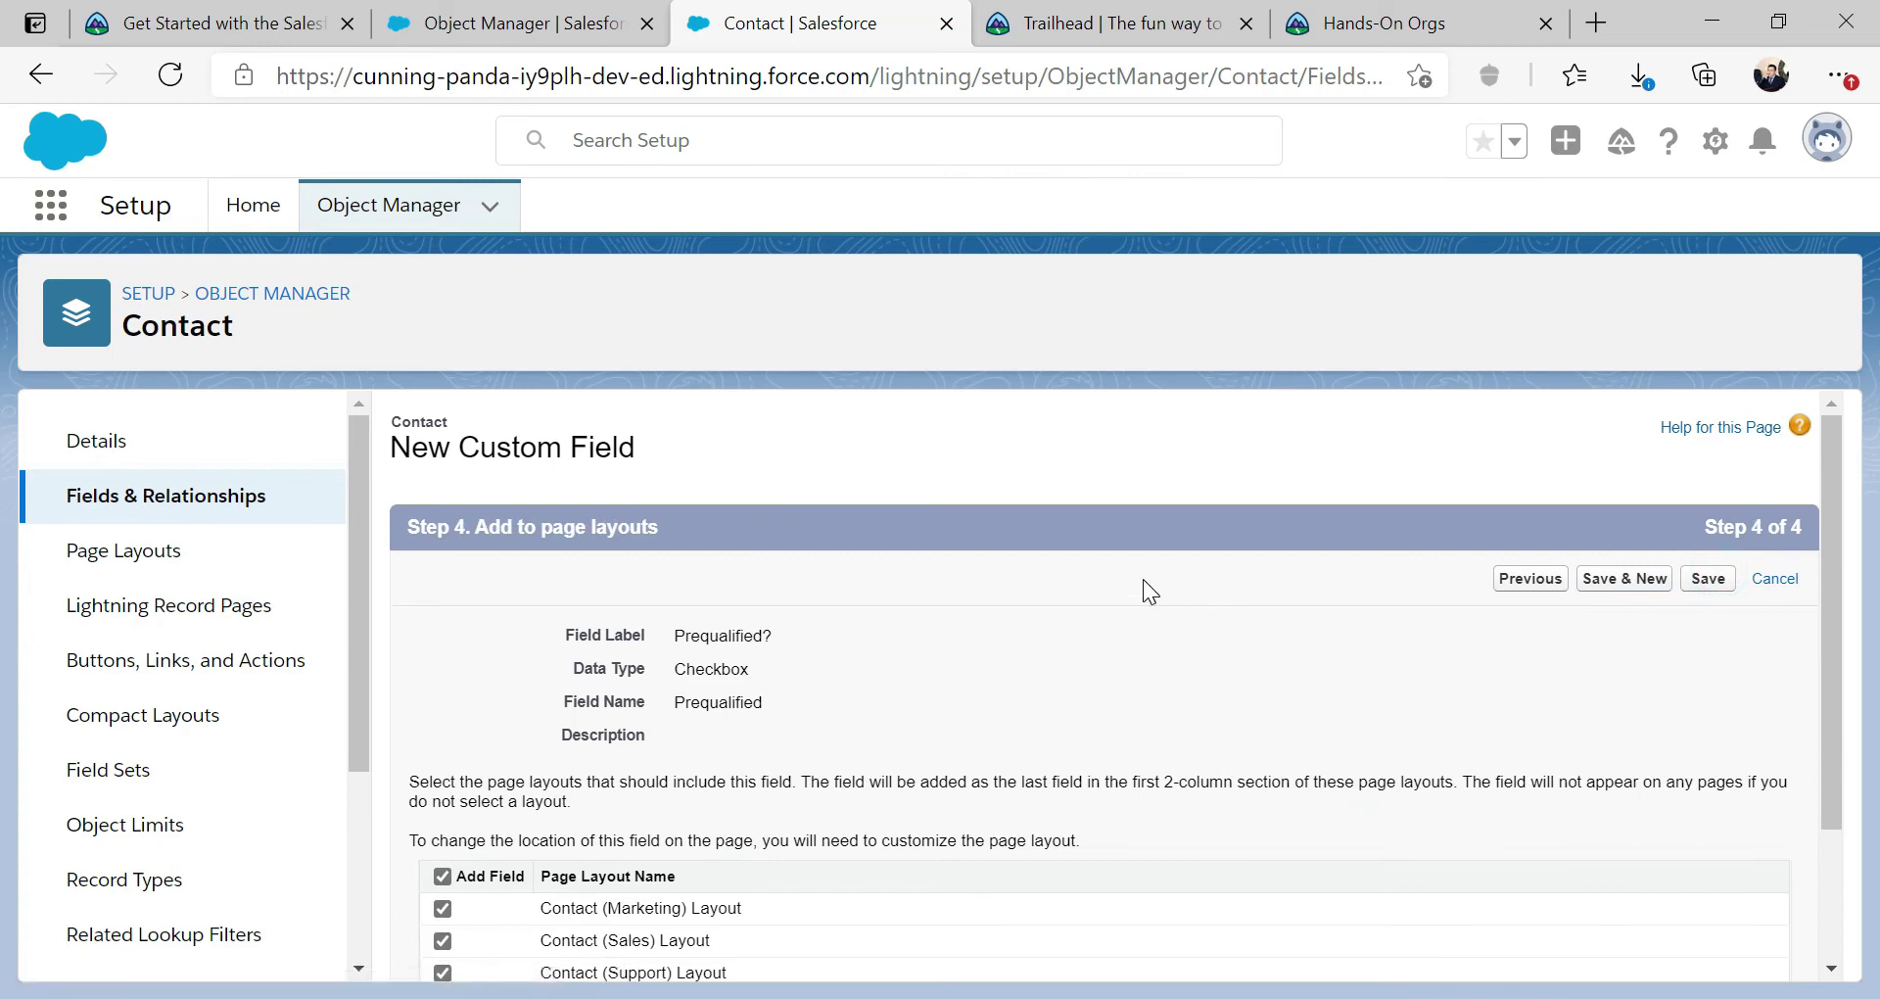
left_click(1696, 580)
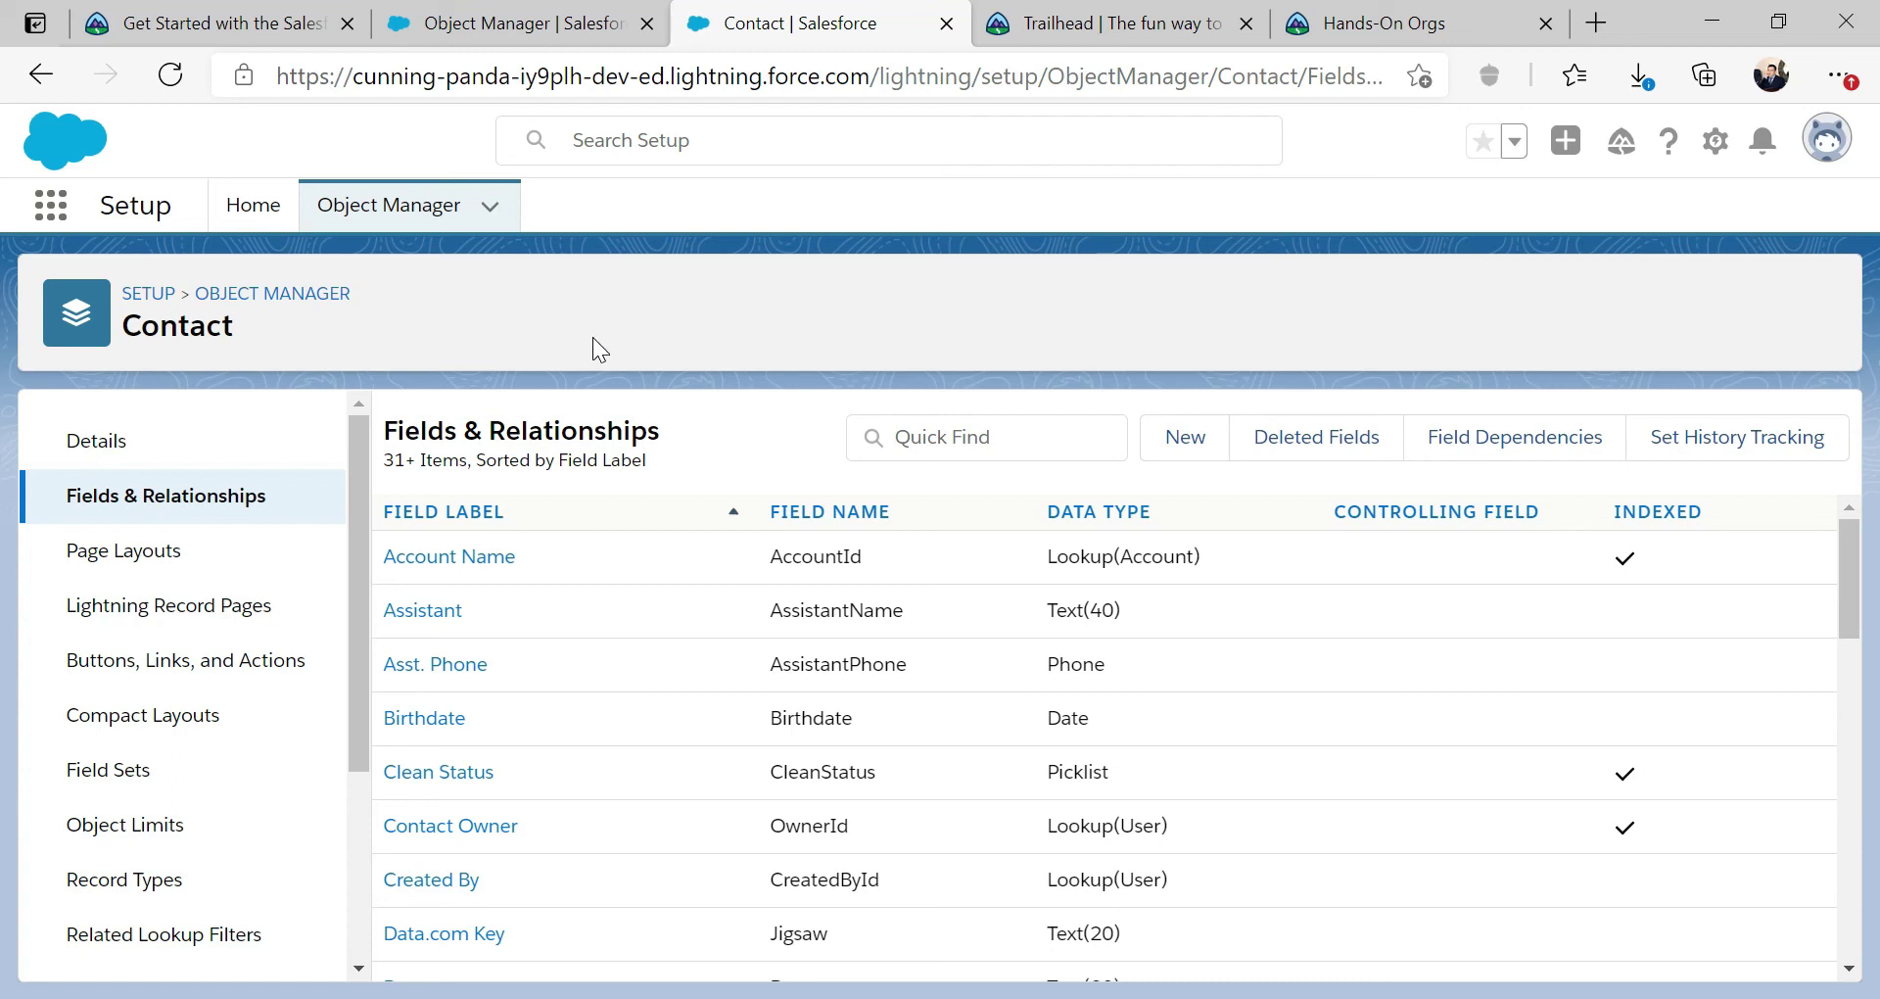
Step: Switch back to the Trailhead unit and read the instructions for viewing the new field on a contact record
left_click(231, 25)
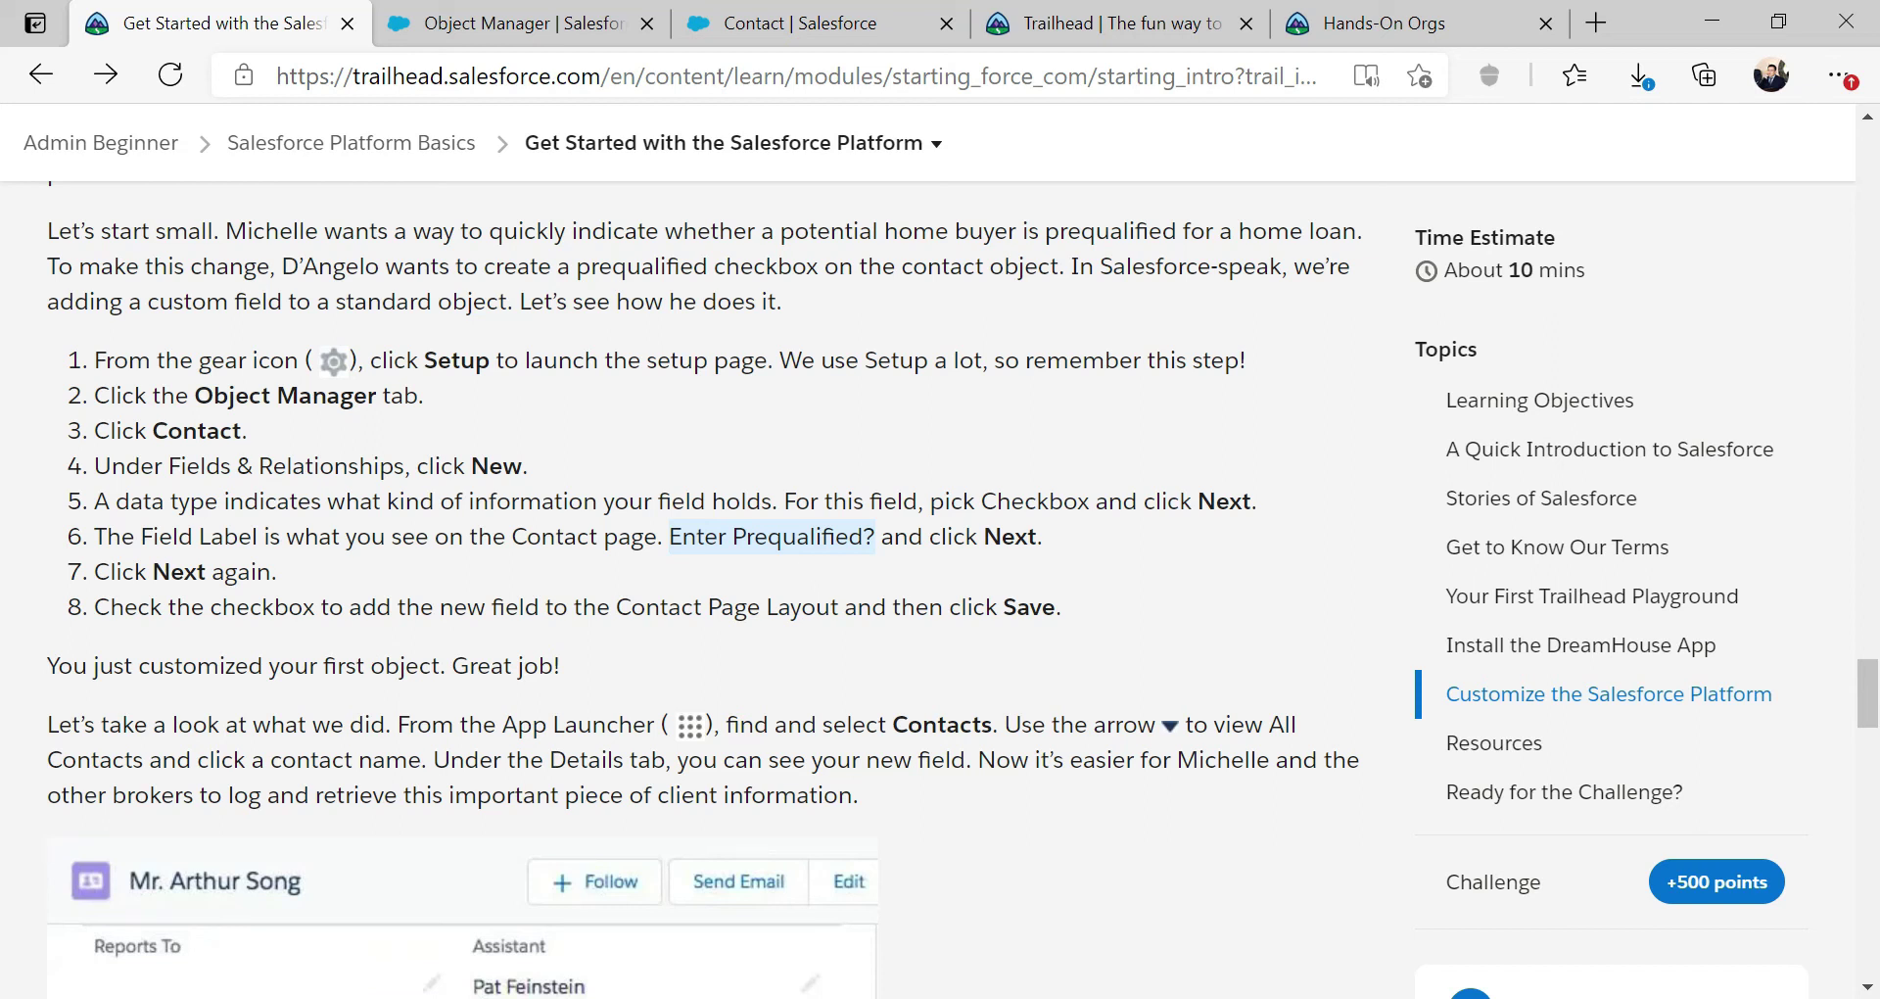
scroll(703, 587, "down", 3)
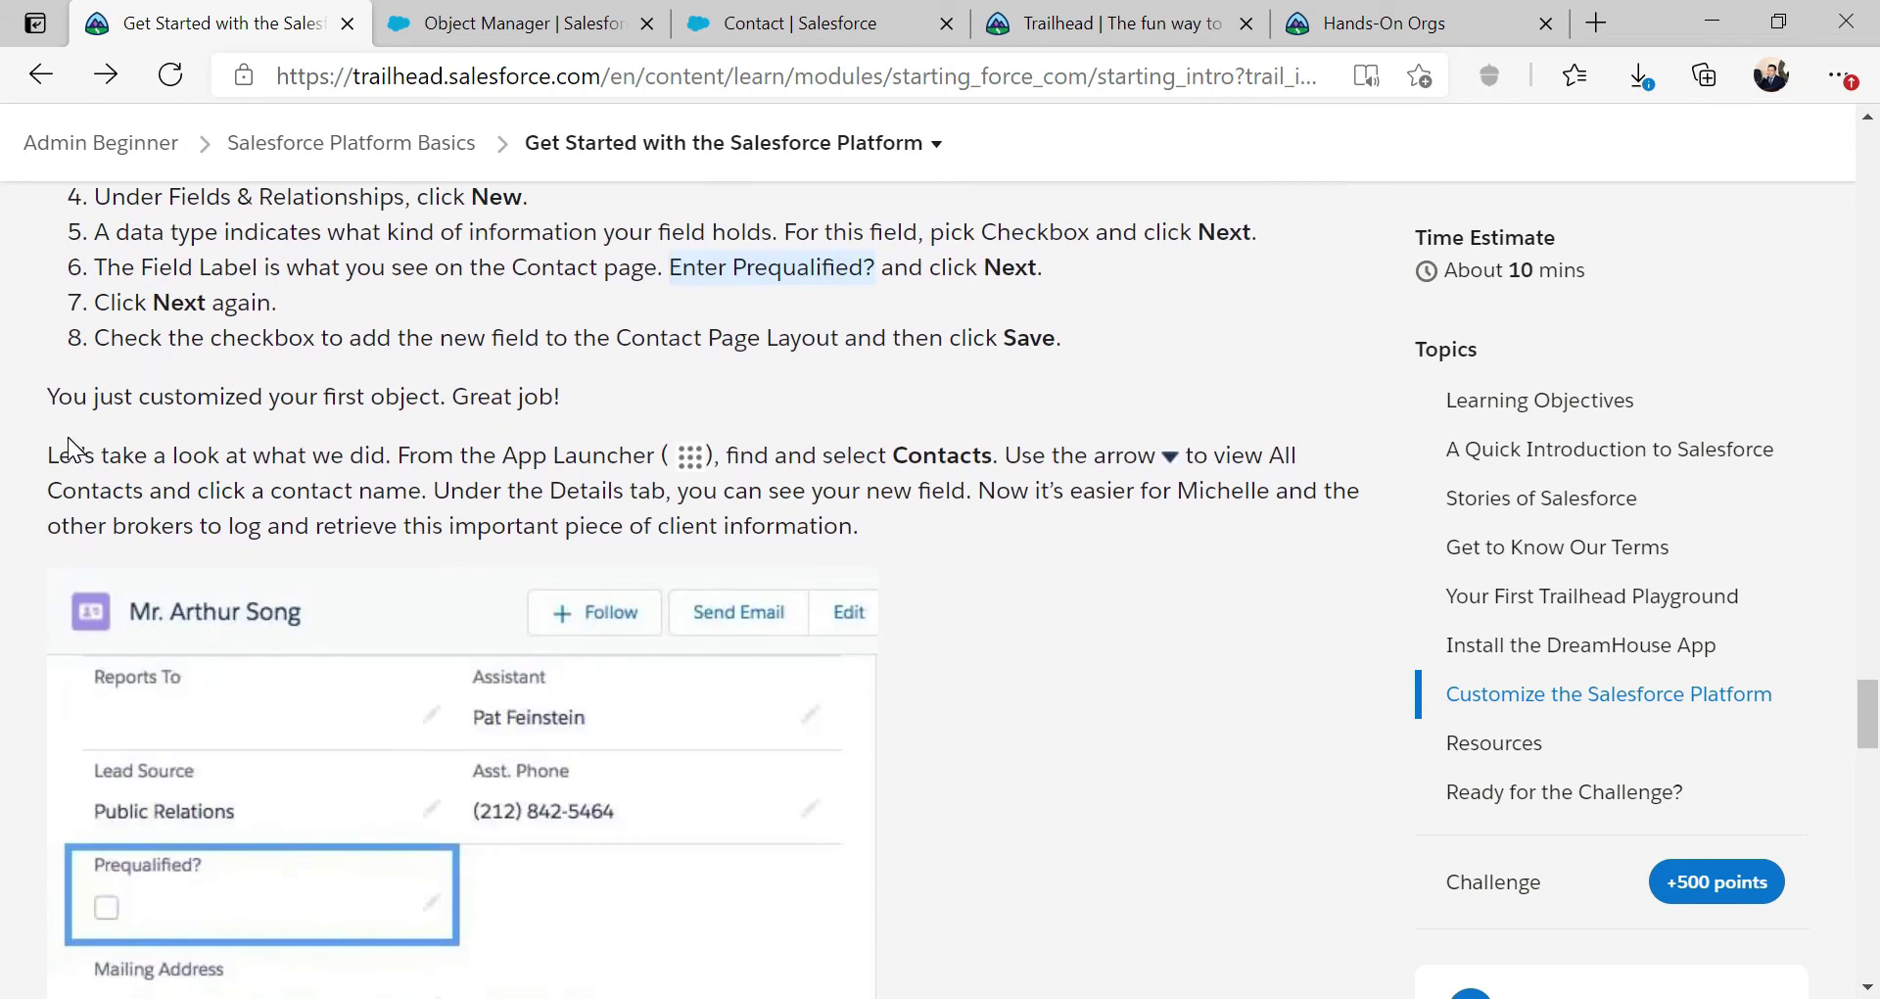
scroll(97, 418, "down", 2)
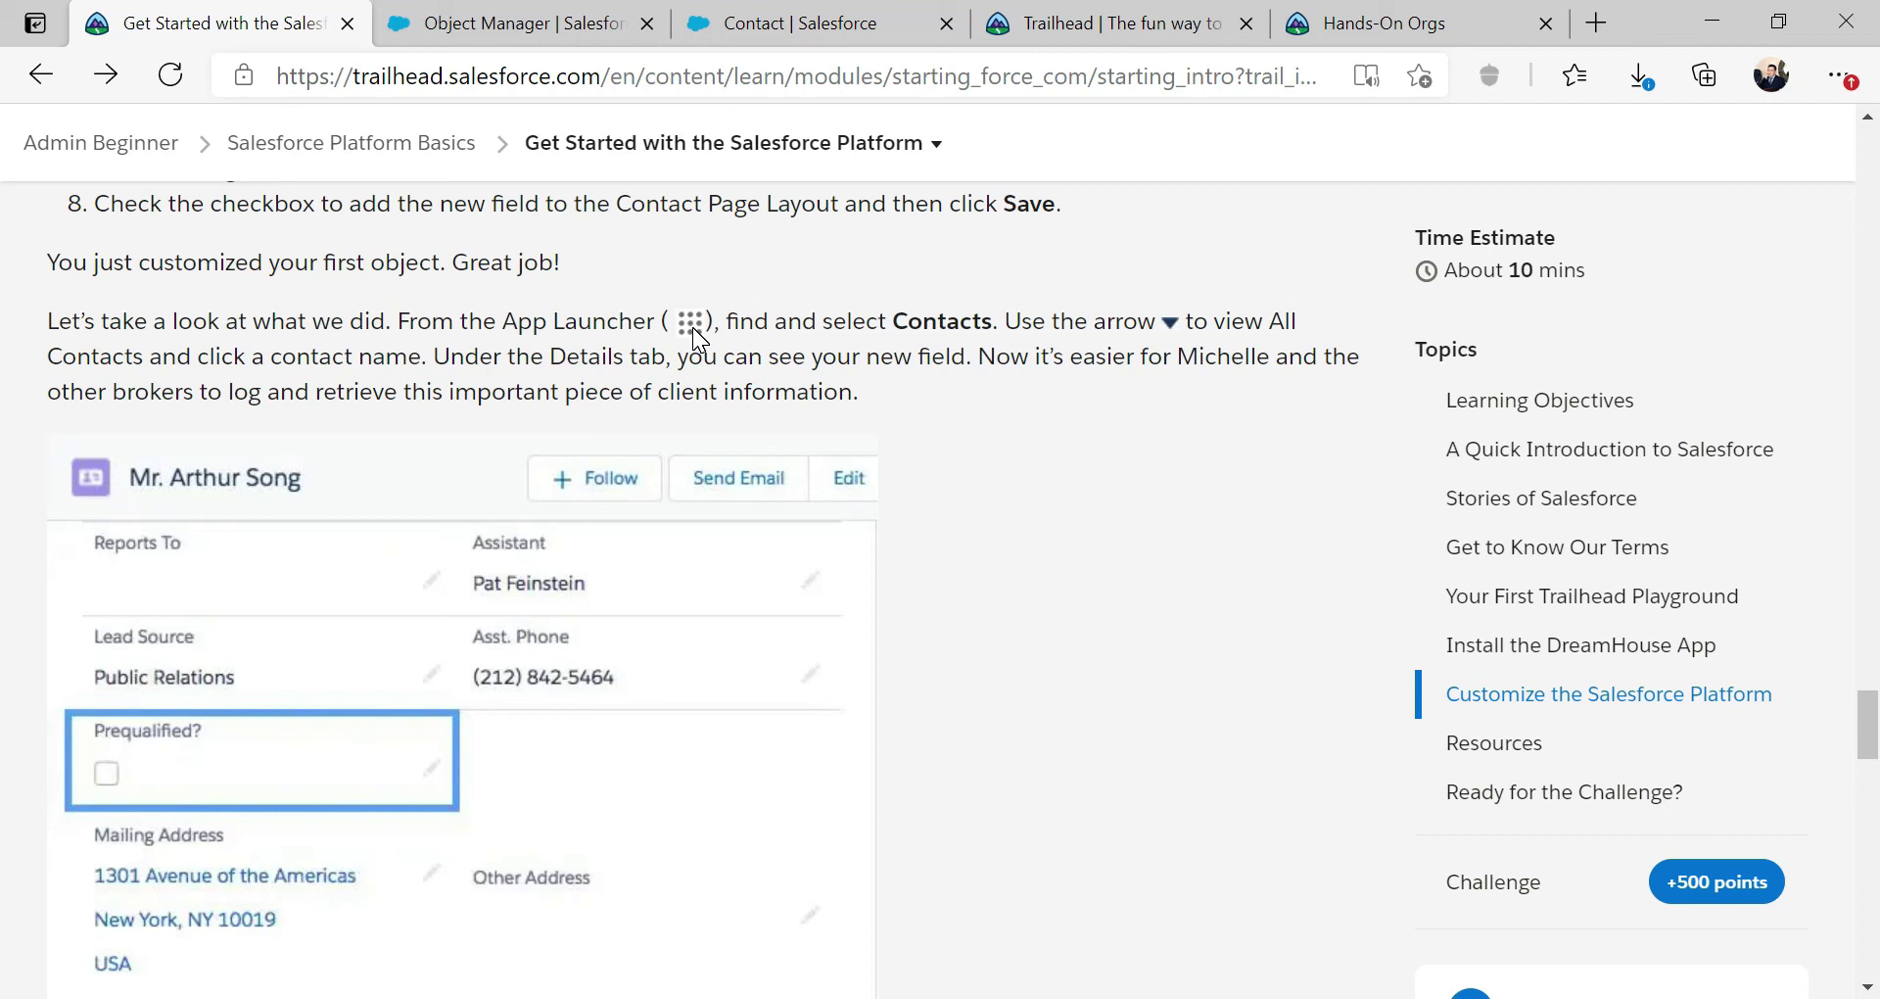
Step: Switch to the Salesforce org, launch the Sales app and open its Contacts list
left_click(590, 30)
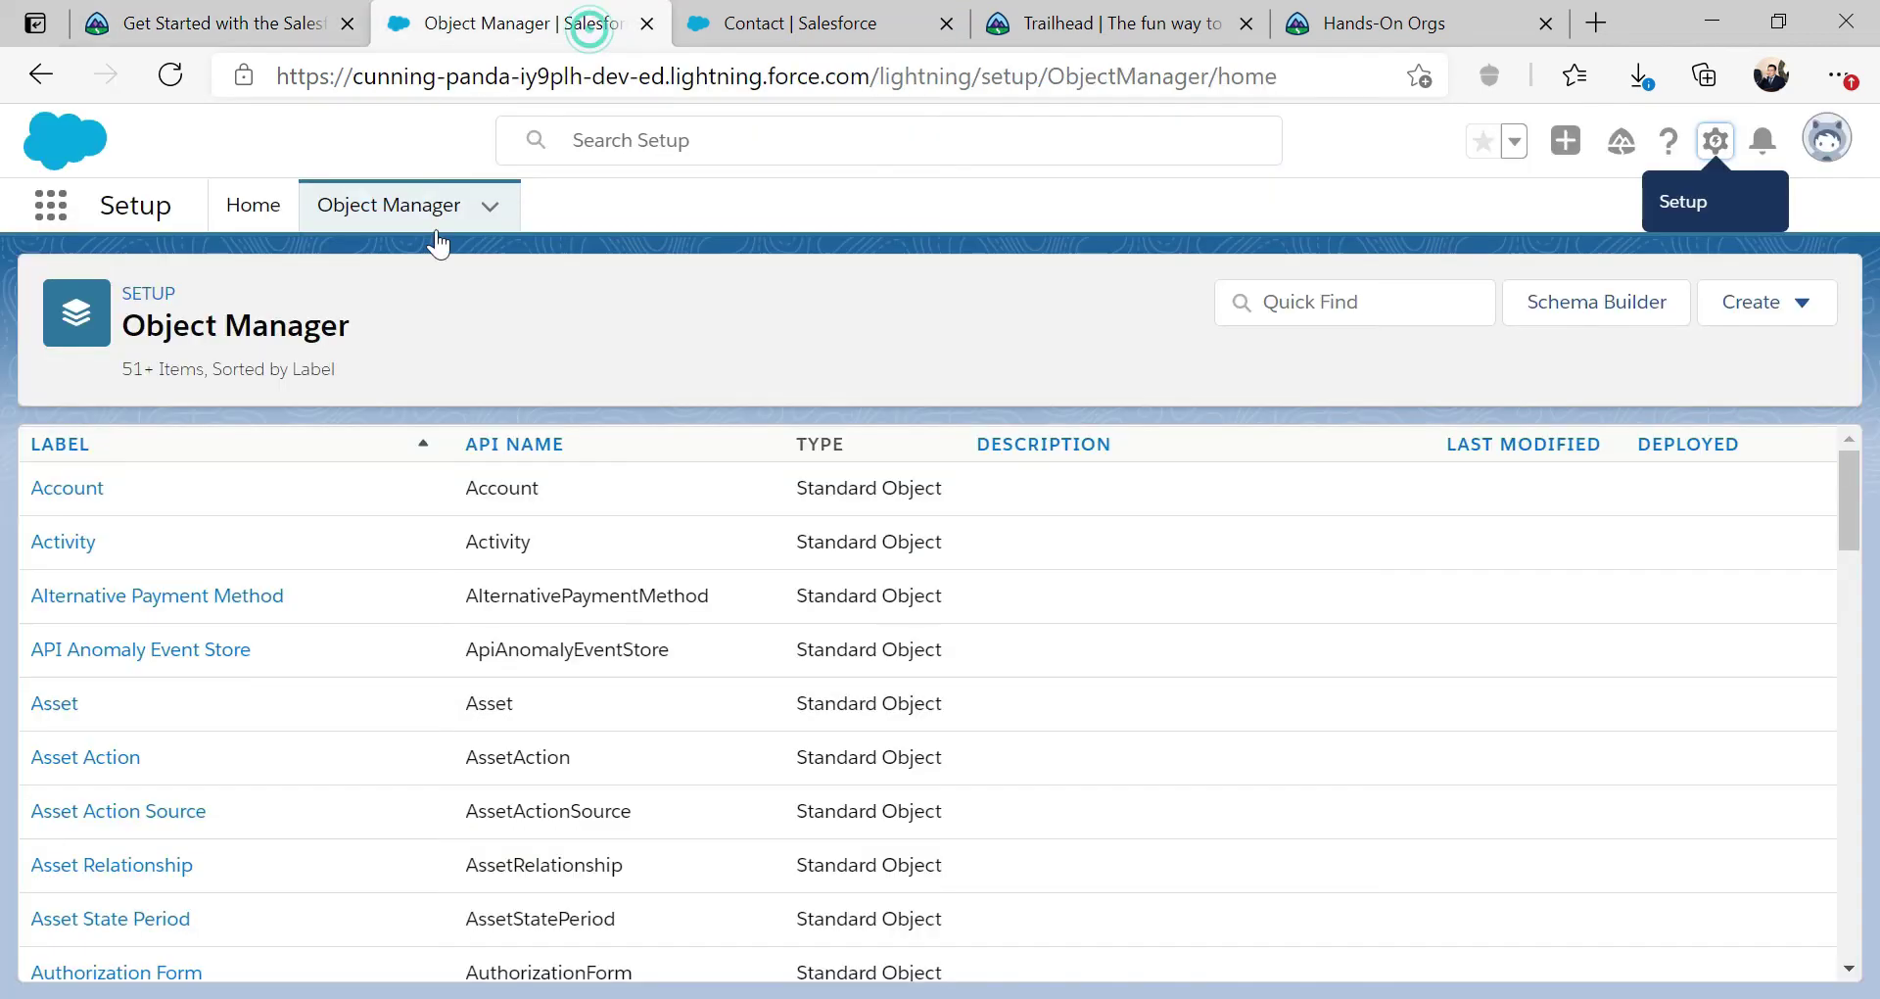
left_click(49, 207)
left_click(149, 675)
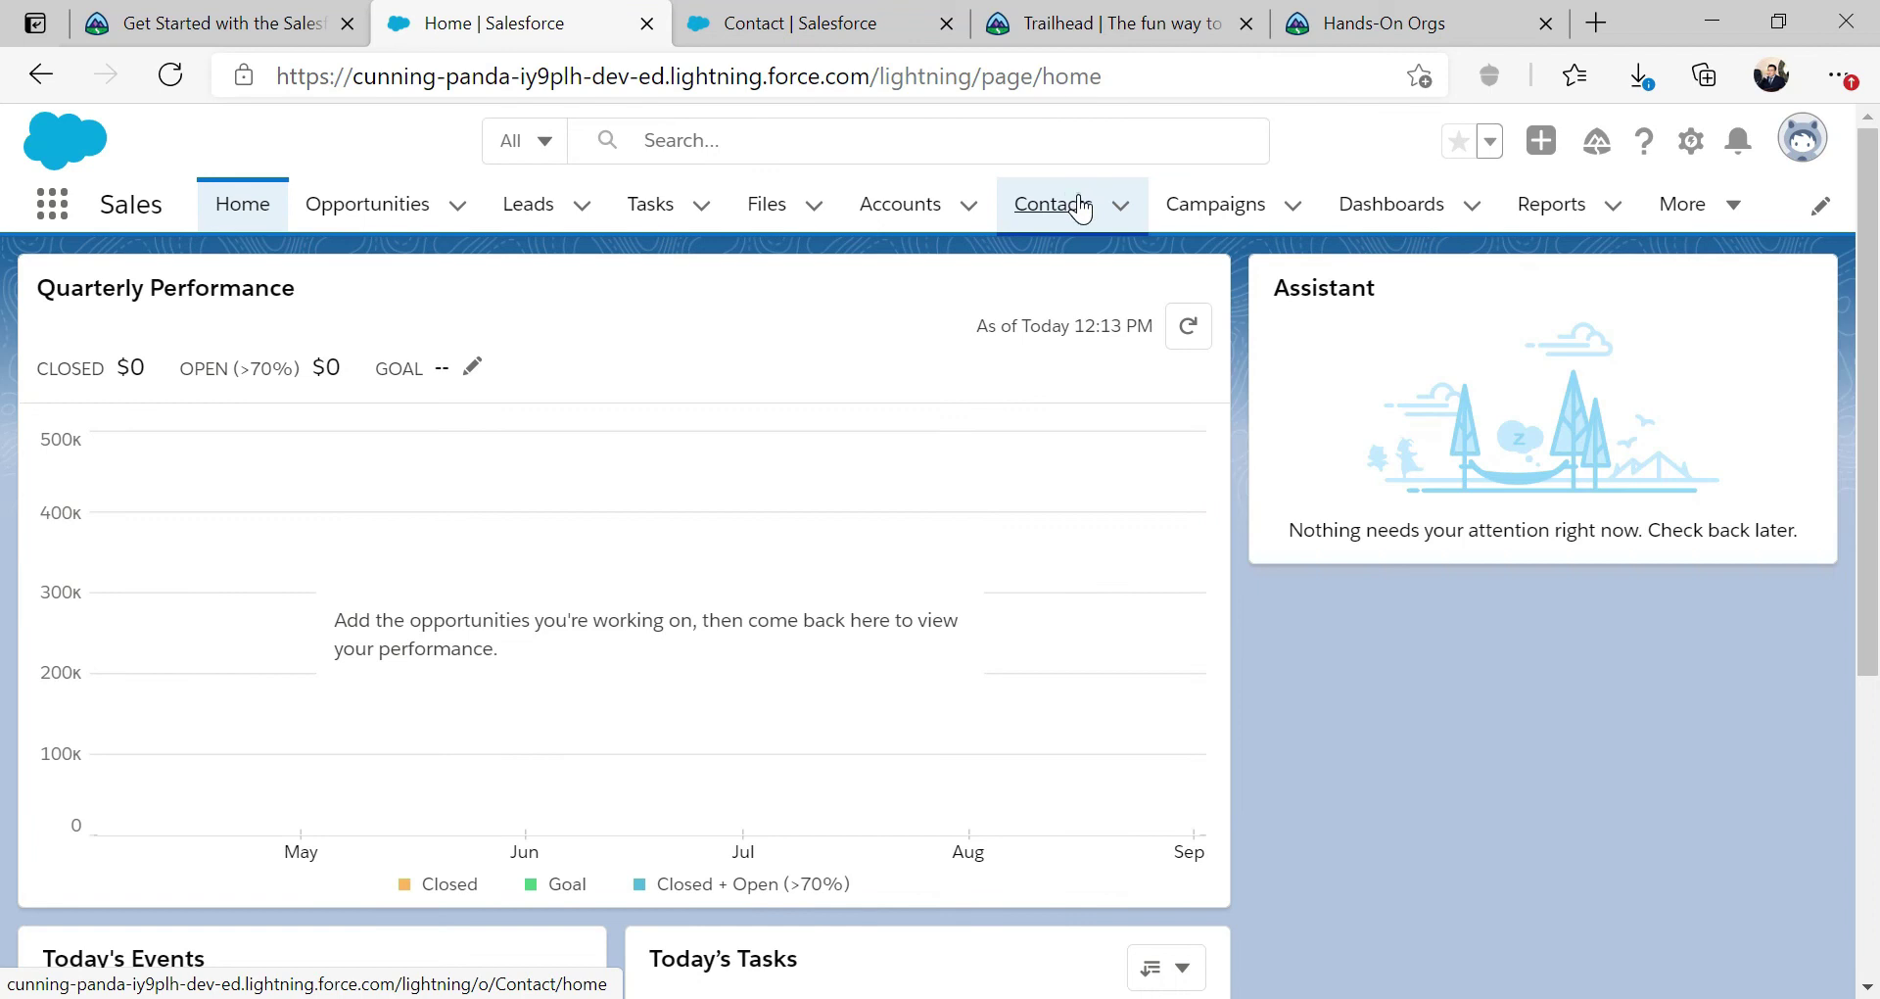
left_click(1080, 208)
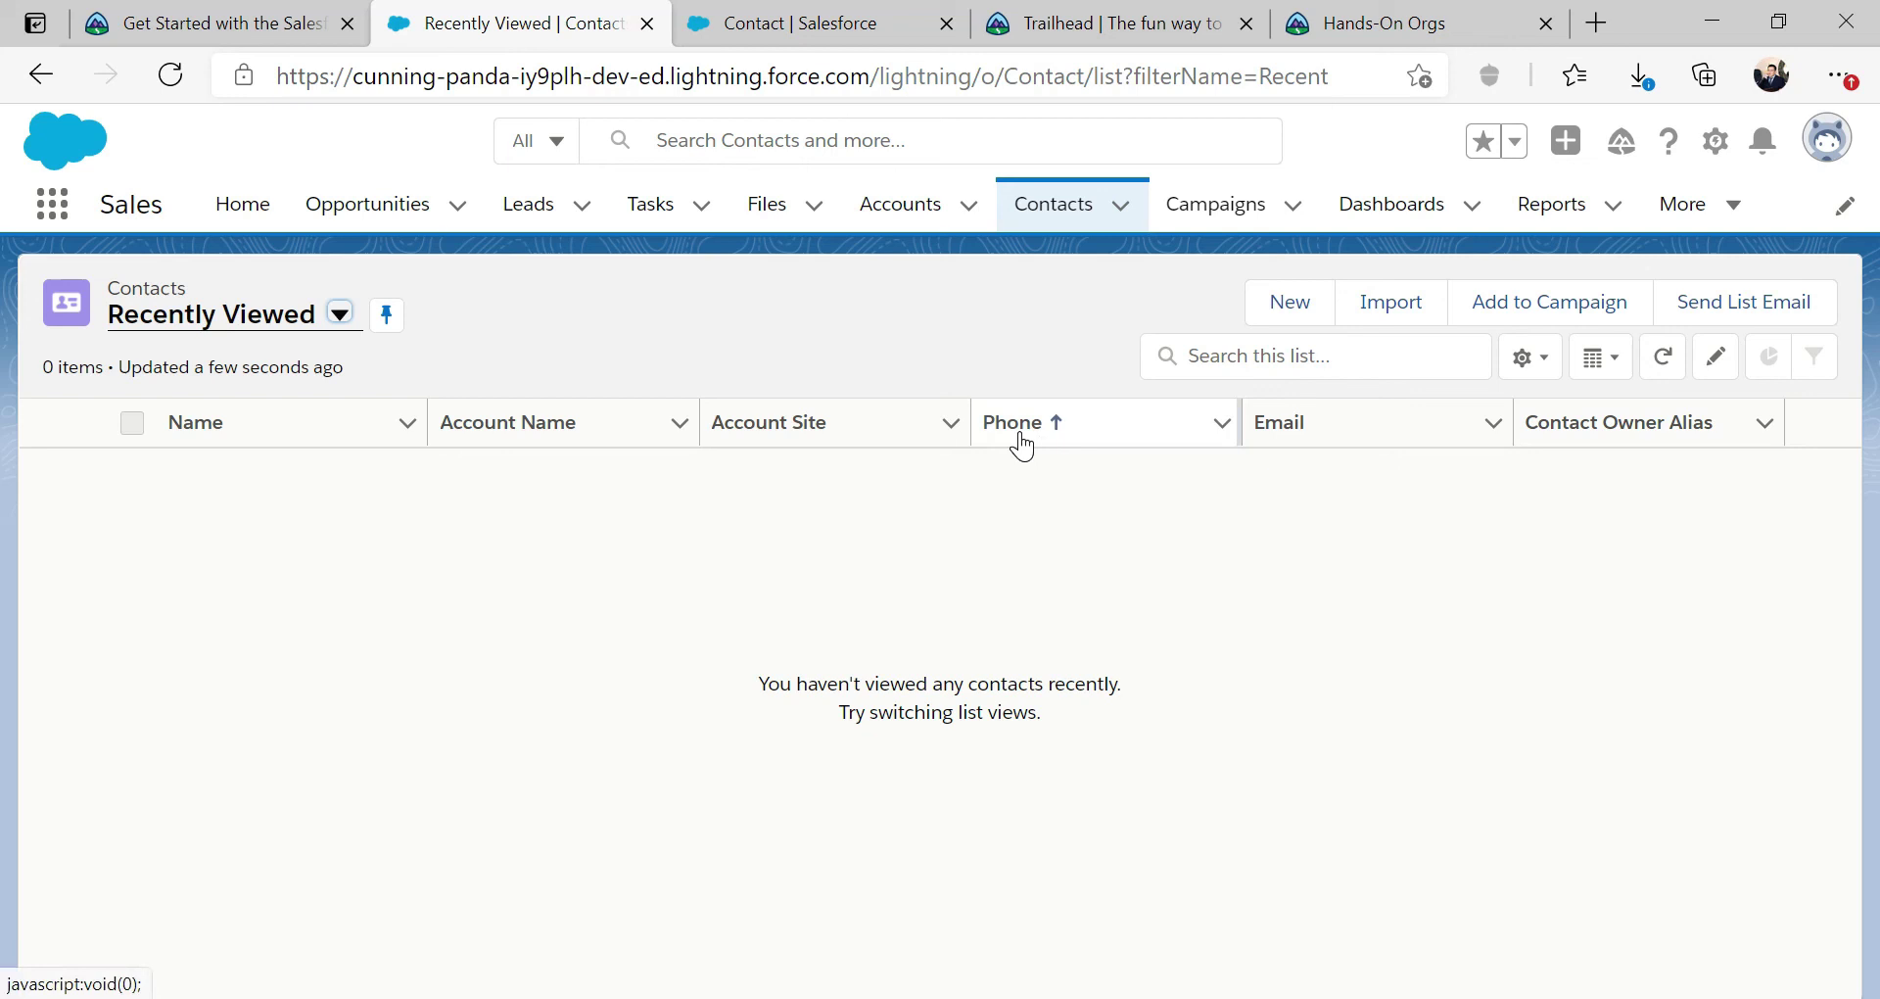
Step: Narrow the Account Site, Name, Email and Contact Owner Alias columns in the Recently Viewed contacts list
left_click_drag(973, 421, 870, 422)
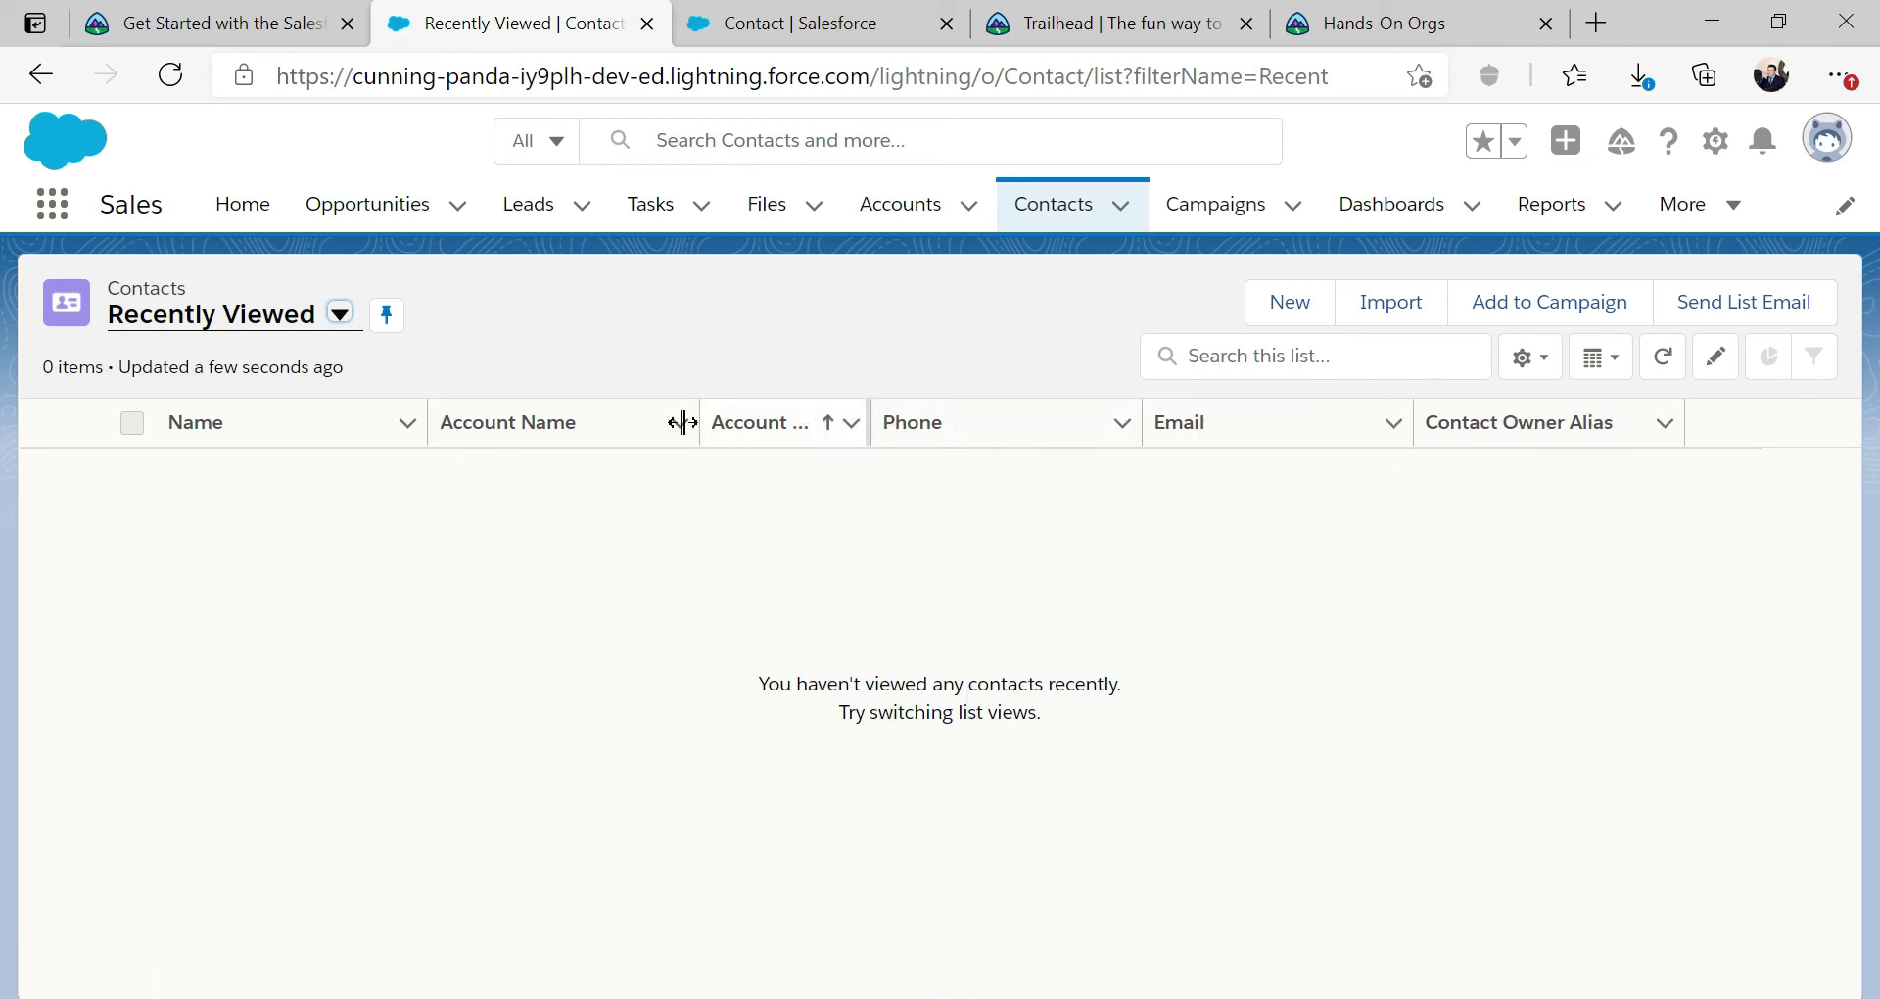
left_click_drag(424, 412, 344, 412)
left_click_drag(1322, 416, 1256, 415)
left_click_drag(1516, 414, 1445, 470)
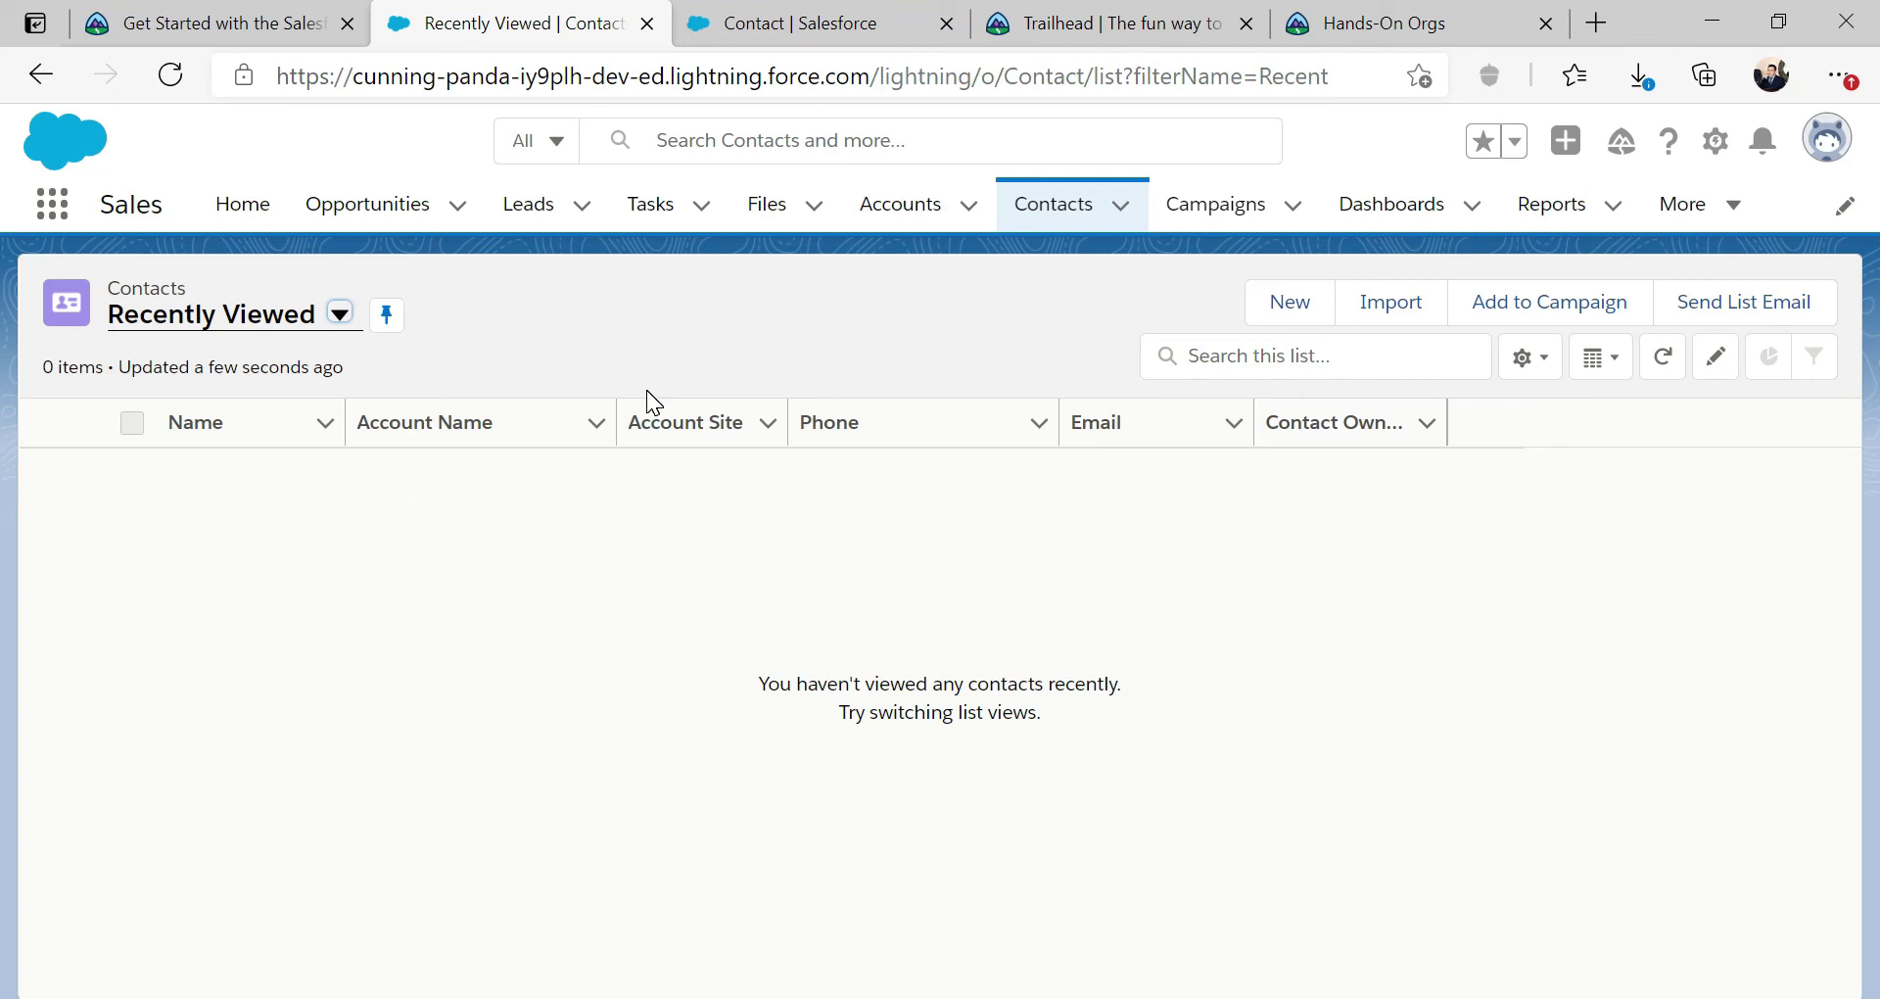
Step: Recheck the Trailhead instructions and switch the contacts list view to All Contacts
left_click(232, 25)
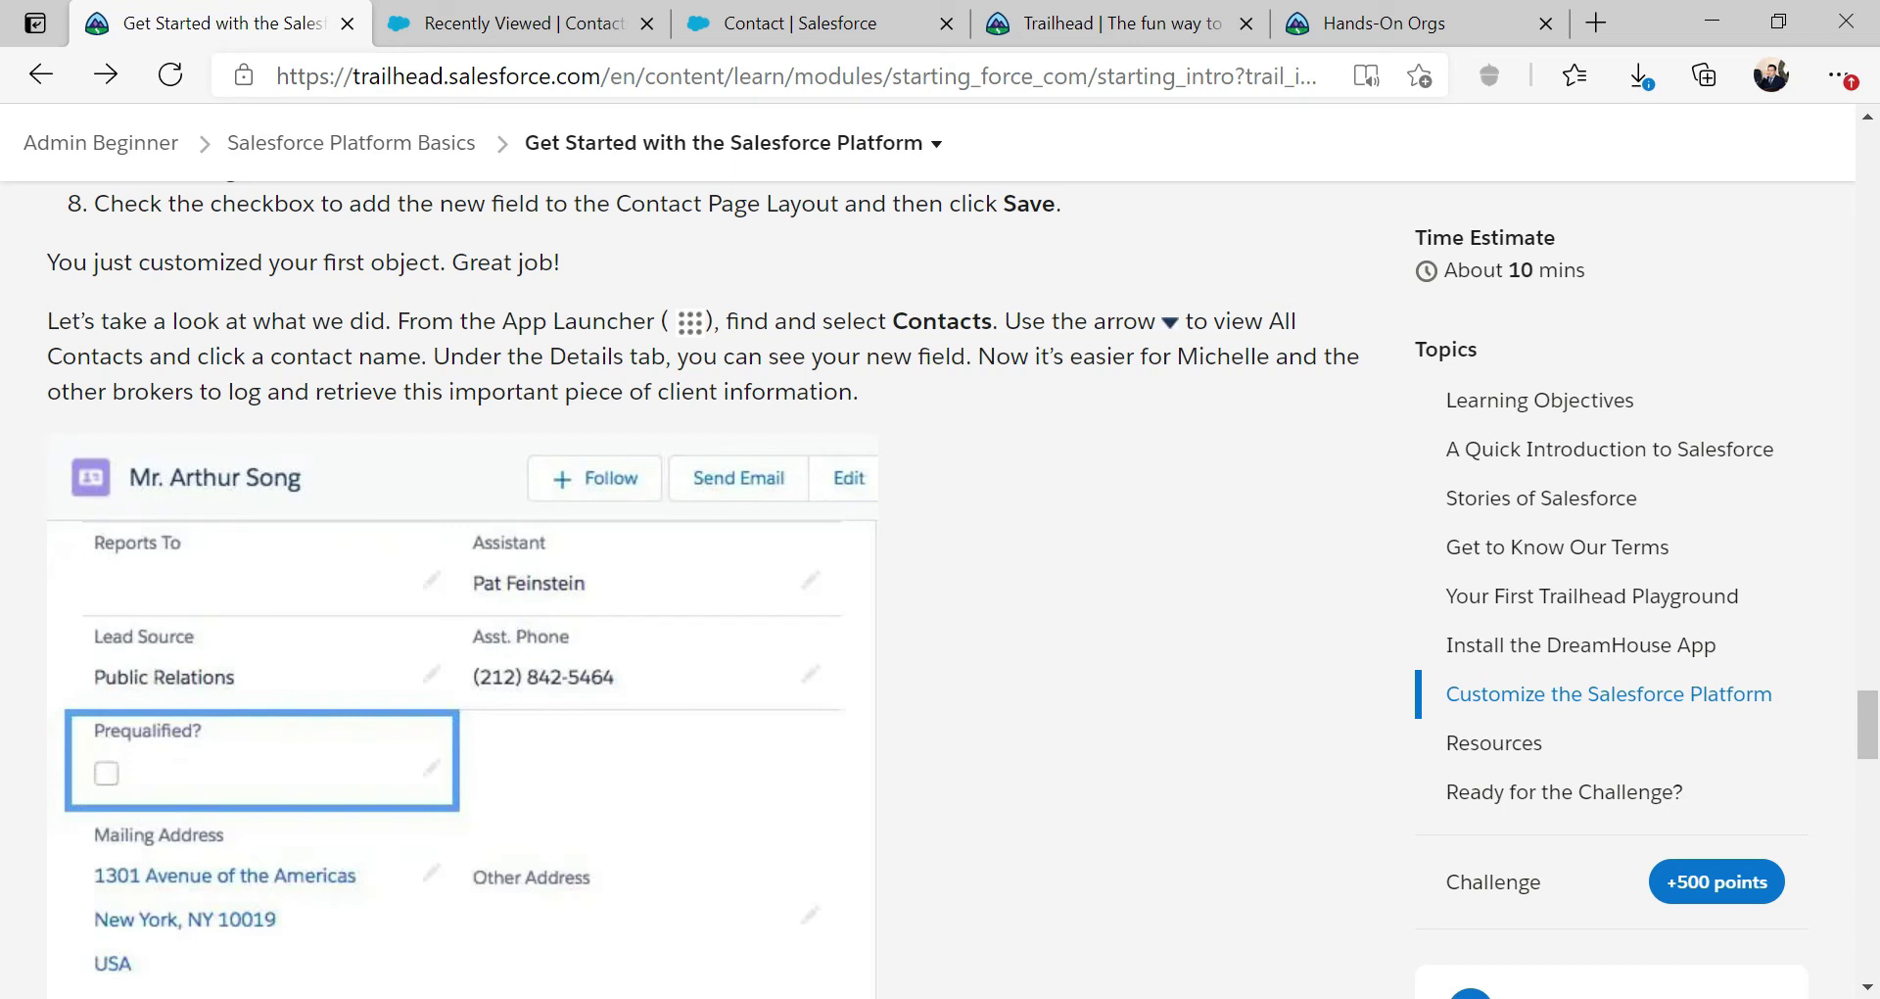
left_click(575, 22)
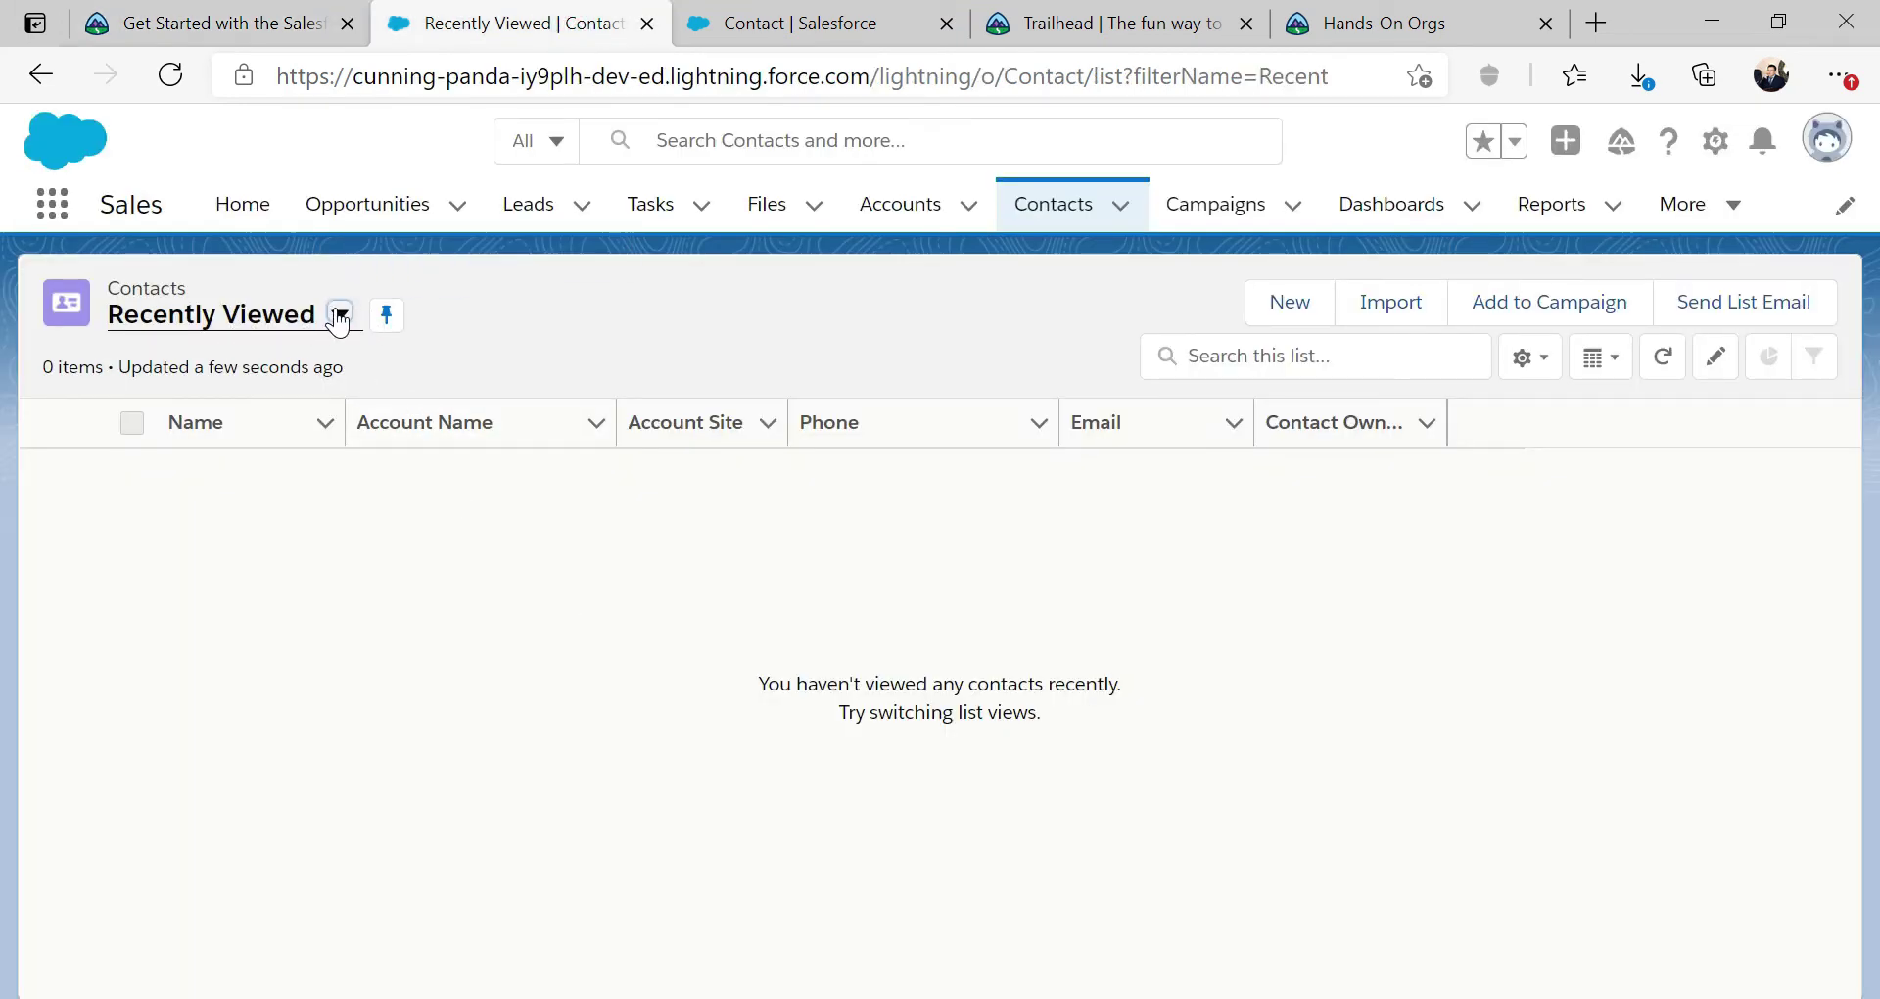
left_click(340, 315)
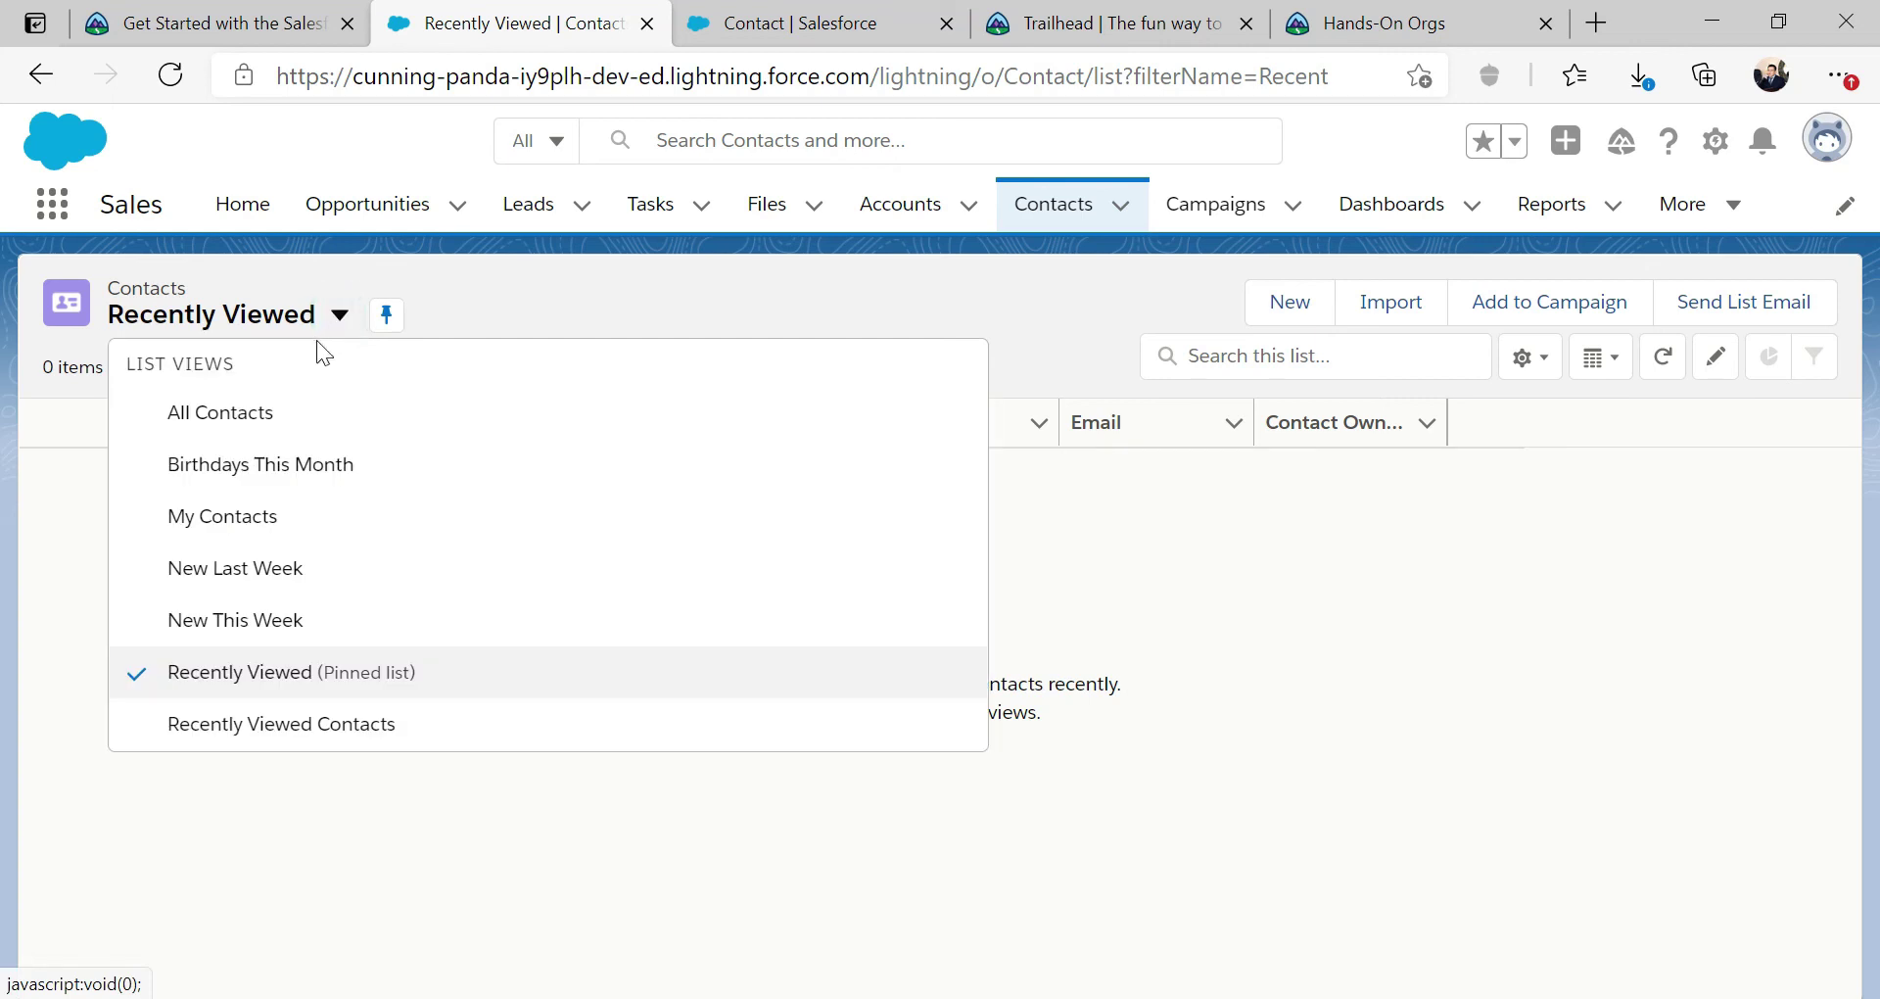
left_click(249, 419)
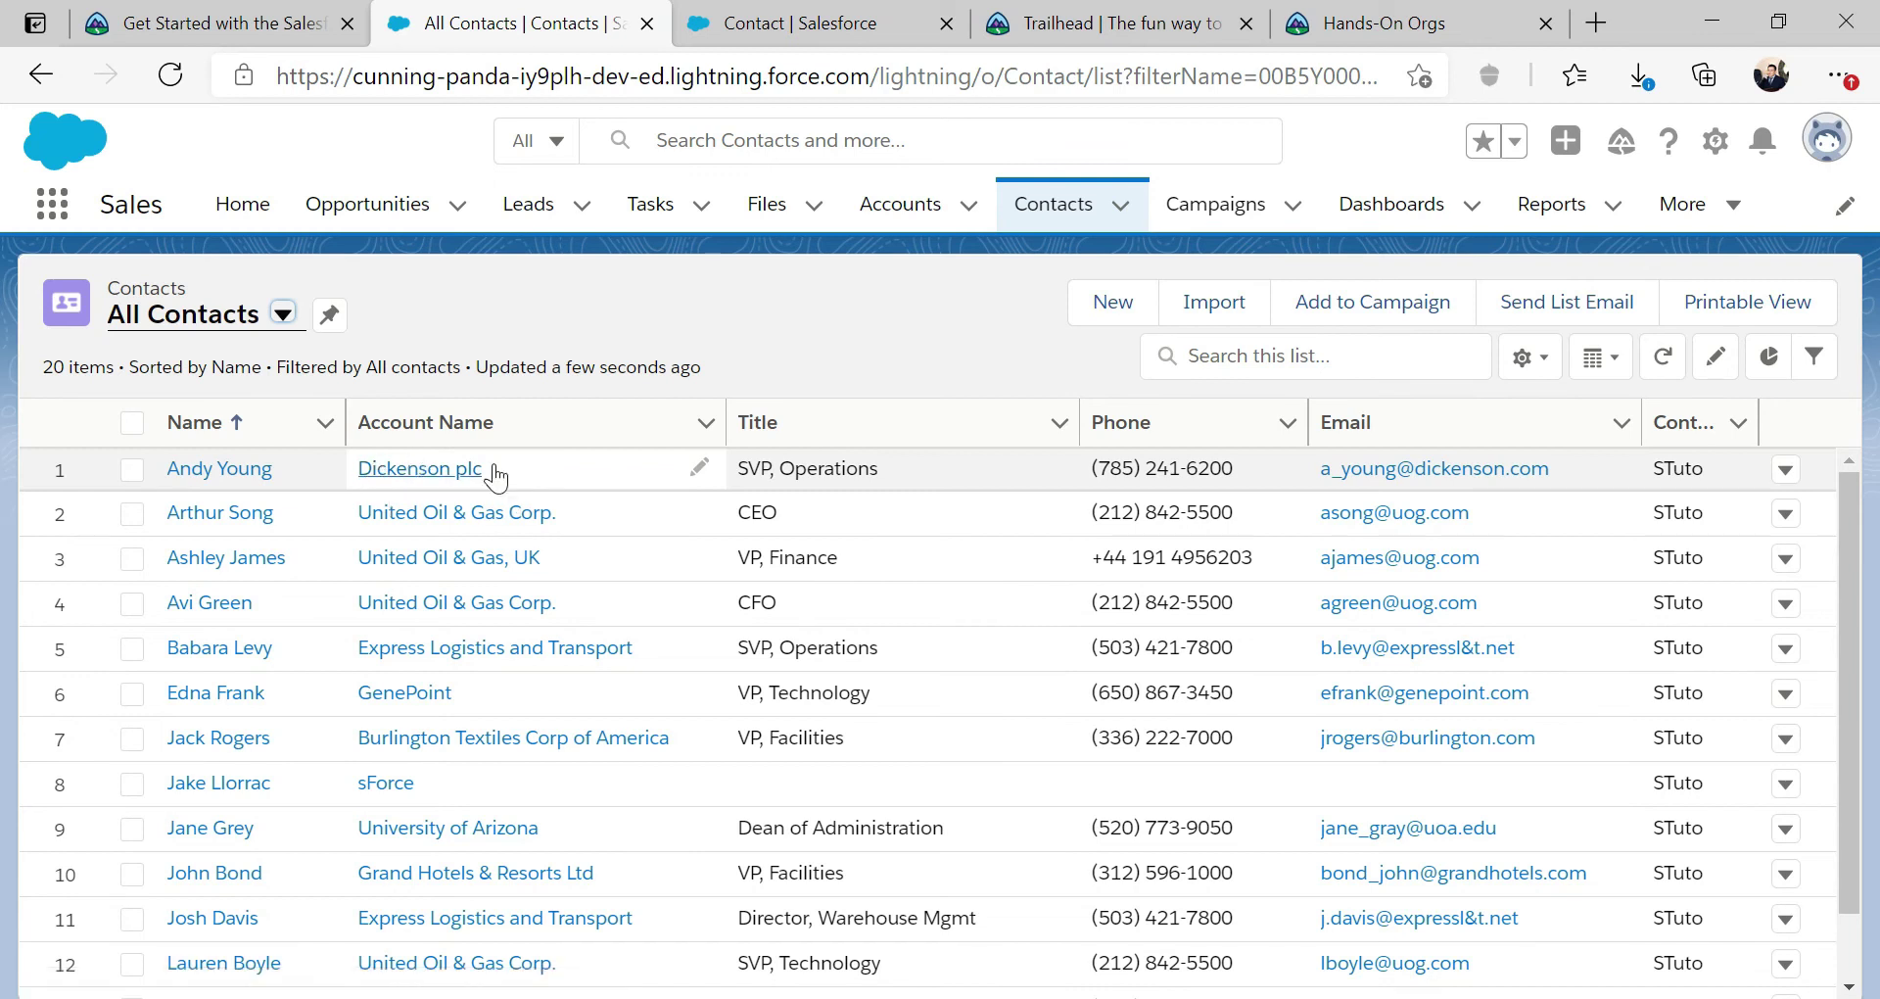
Step: Narrow the Account Name column and open the contact record of the CEO at United Oil & Gas Corp
left_click_drag(724, 416, 625, 410)
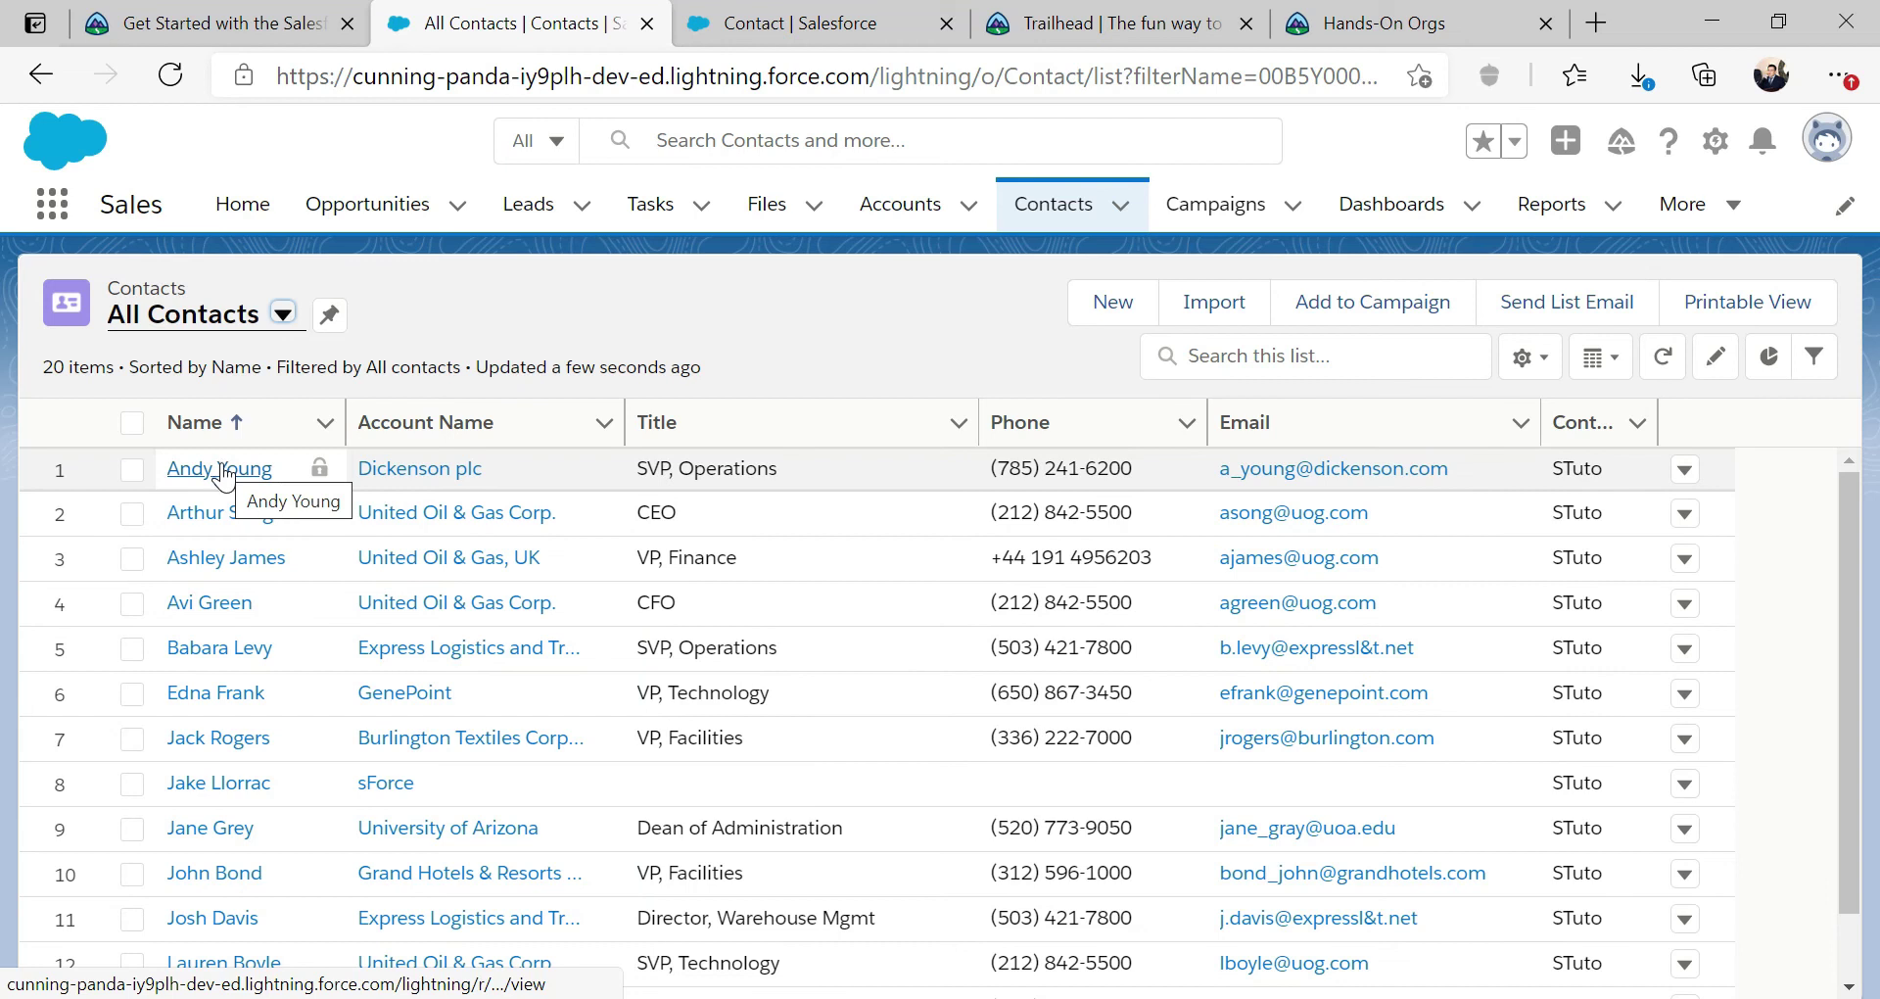
left_click(224, 516)
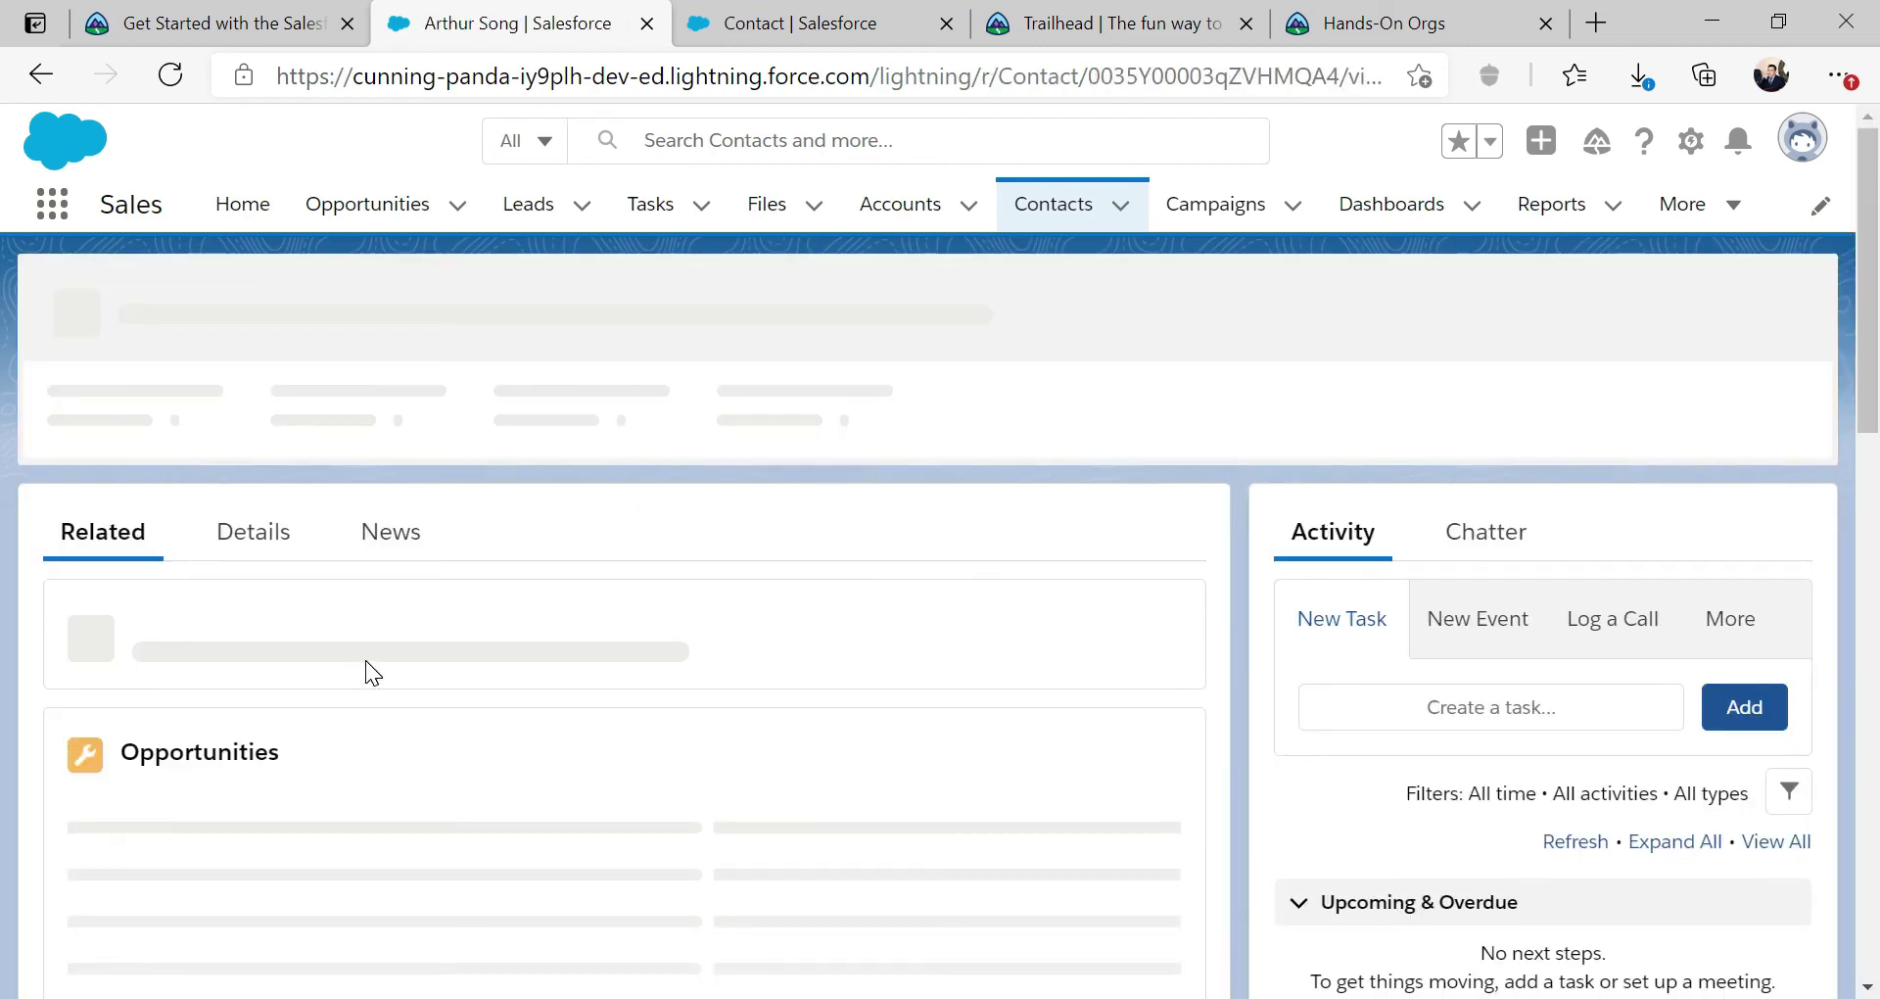
scroll(523, 486, "down", 4)
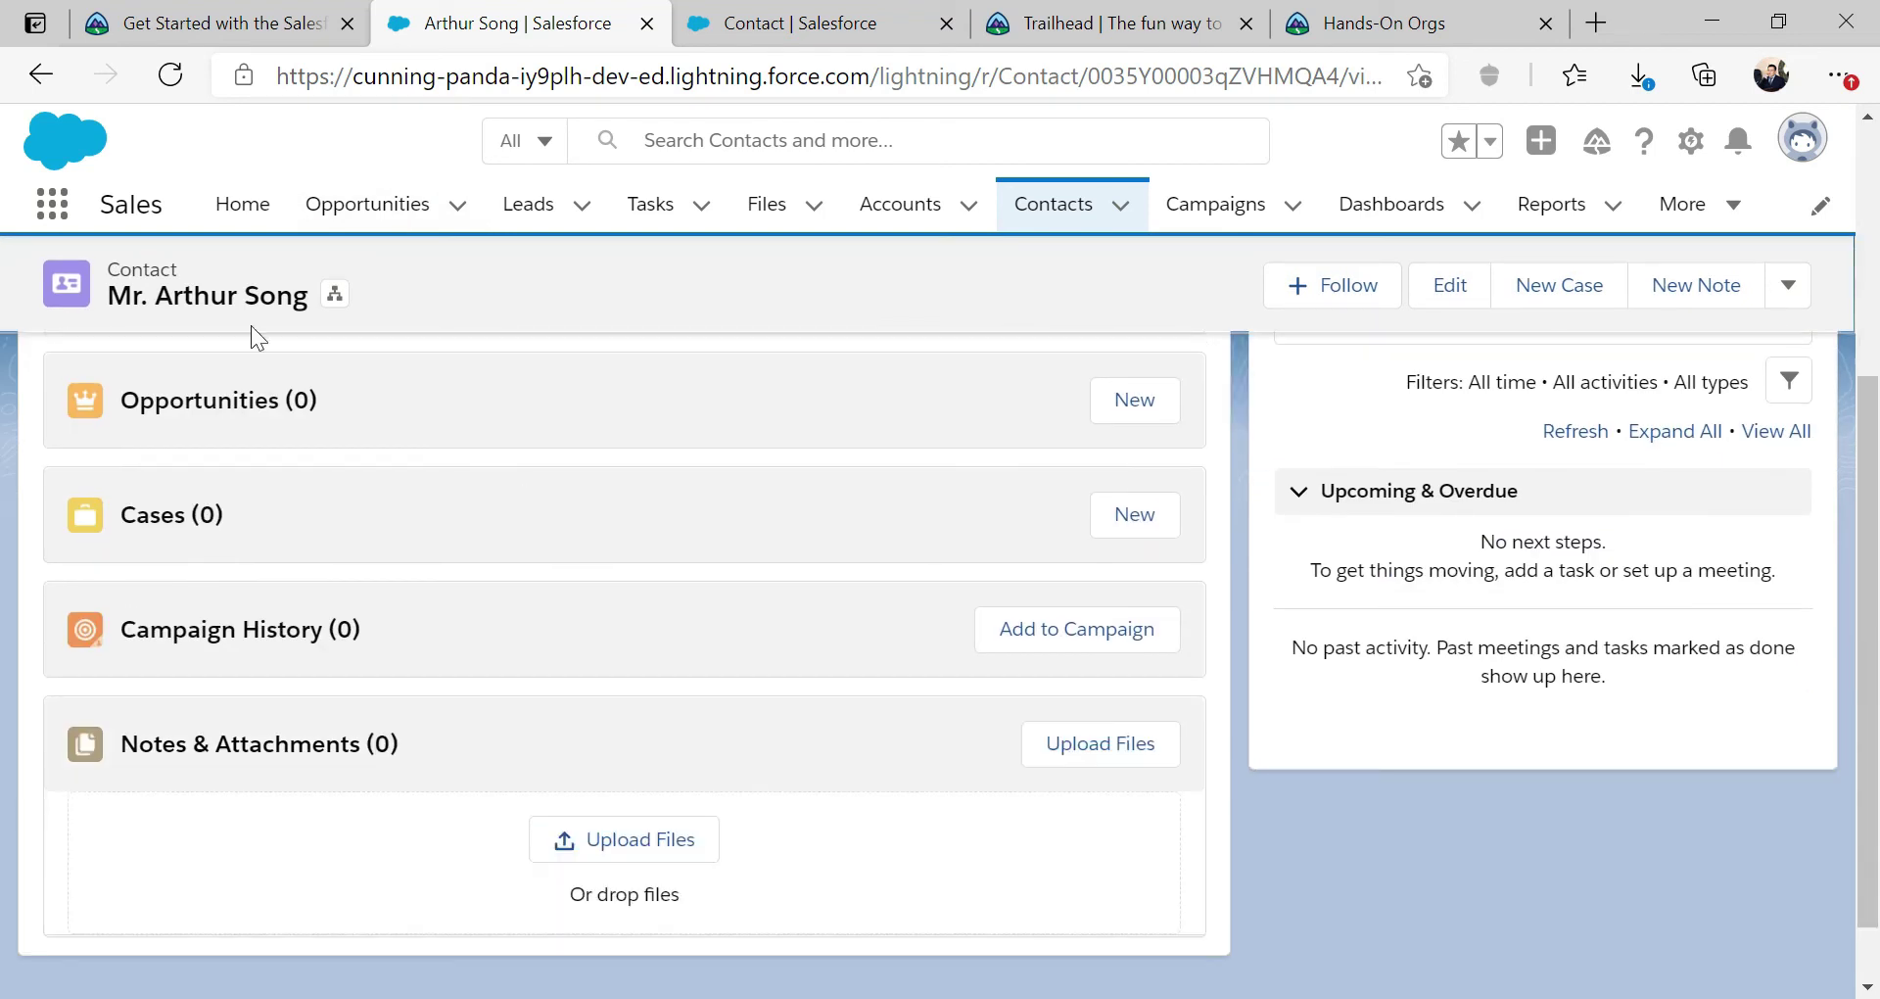
Step: Reread the Trailhead passage on where the new field appears and return to the contact record
left_click(147, 25)
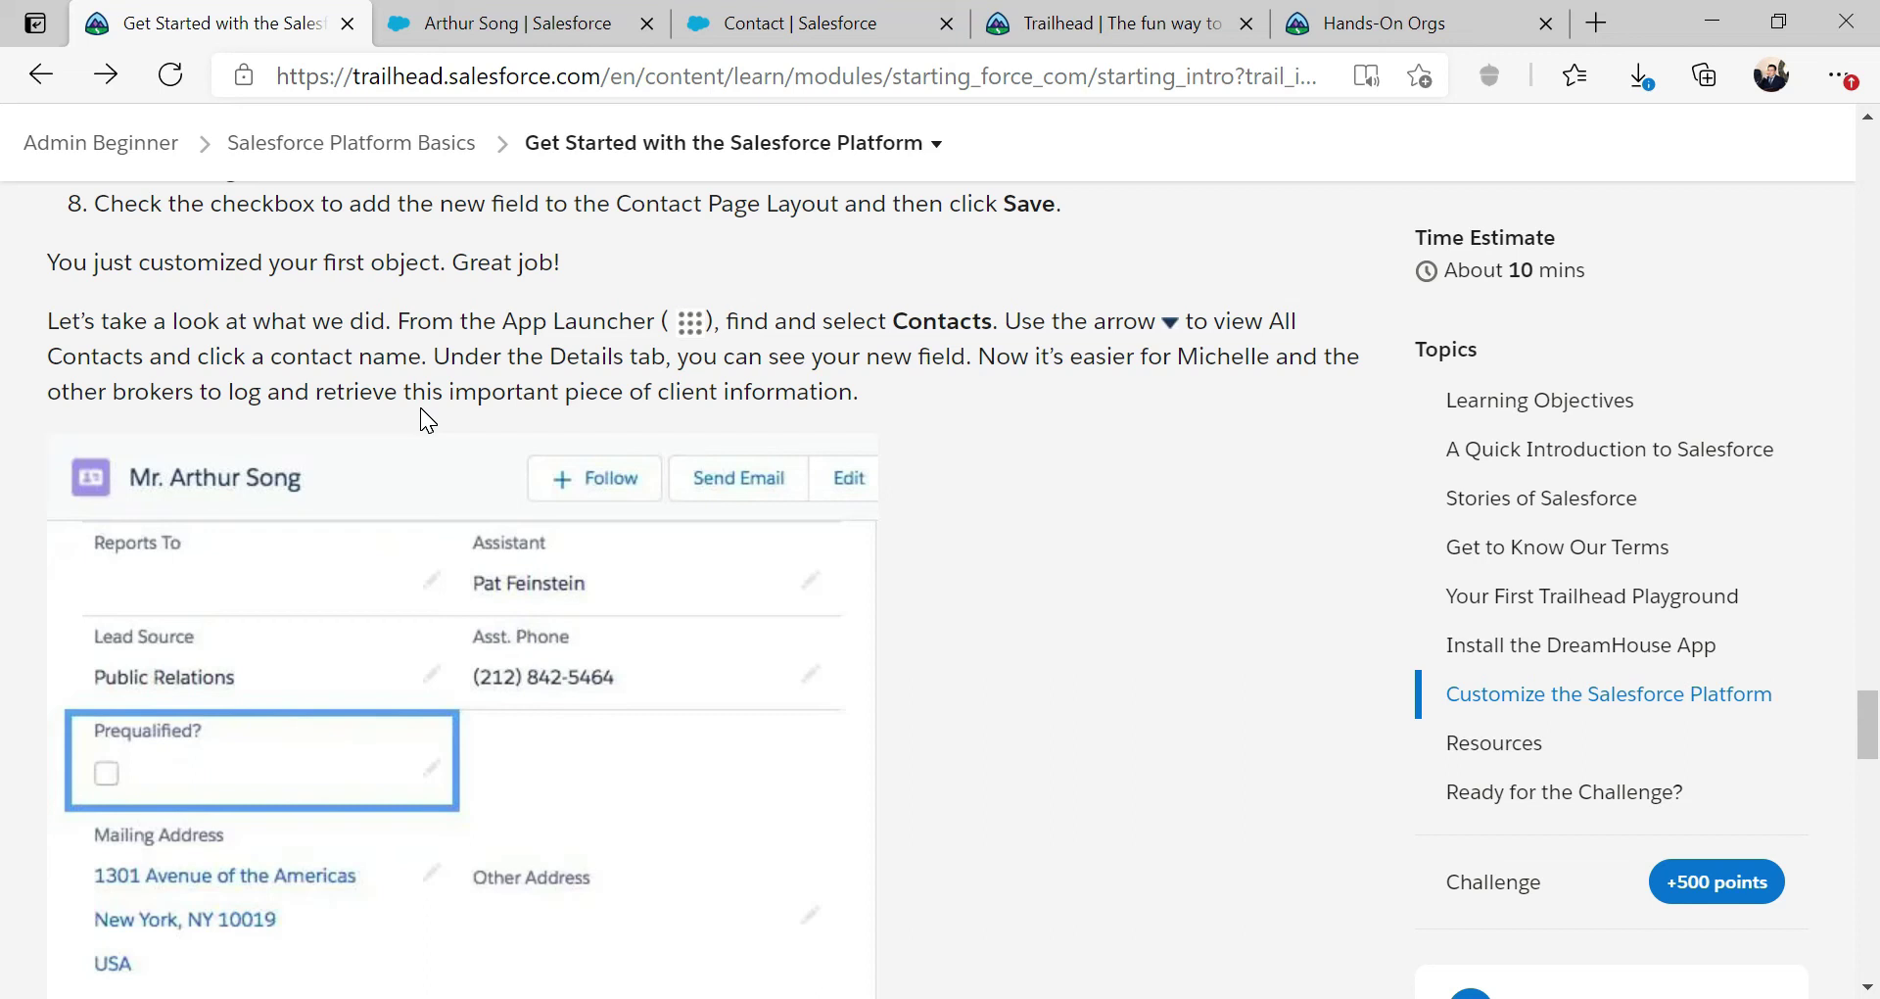
scroll(421, 410, "down", 5)
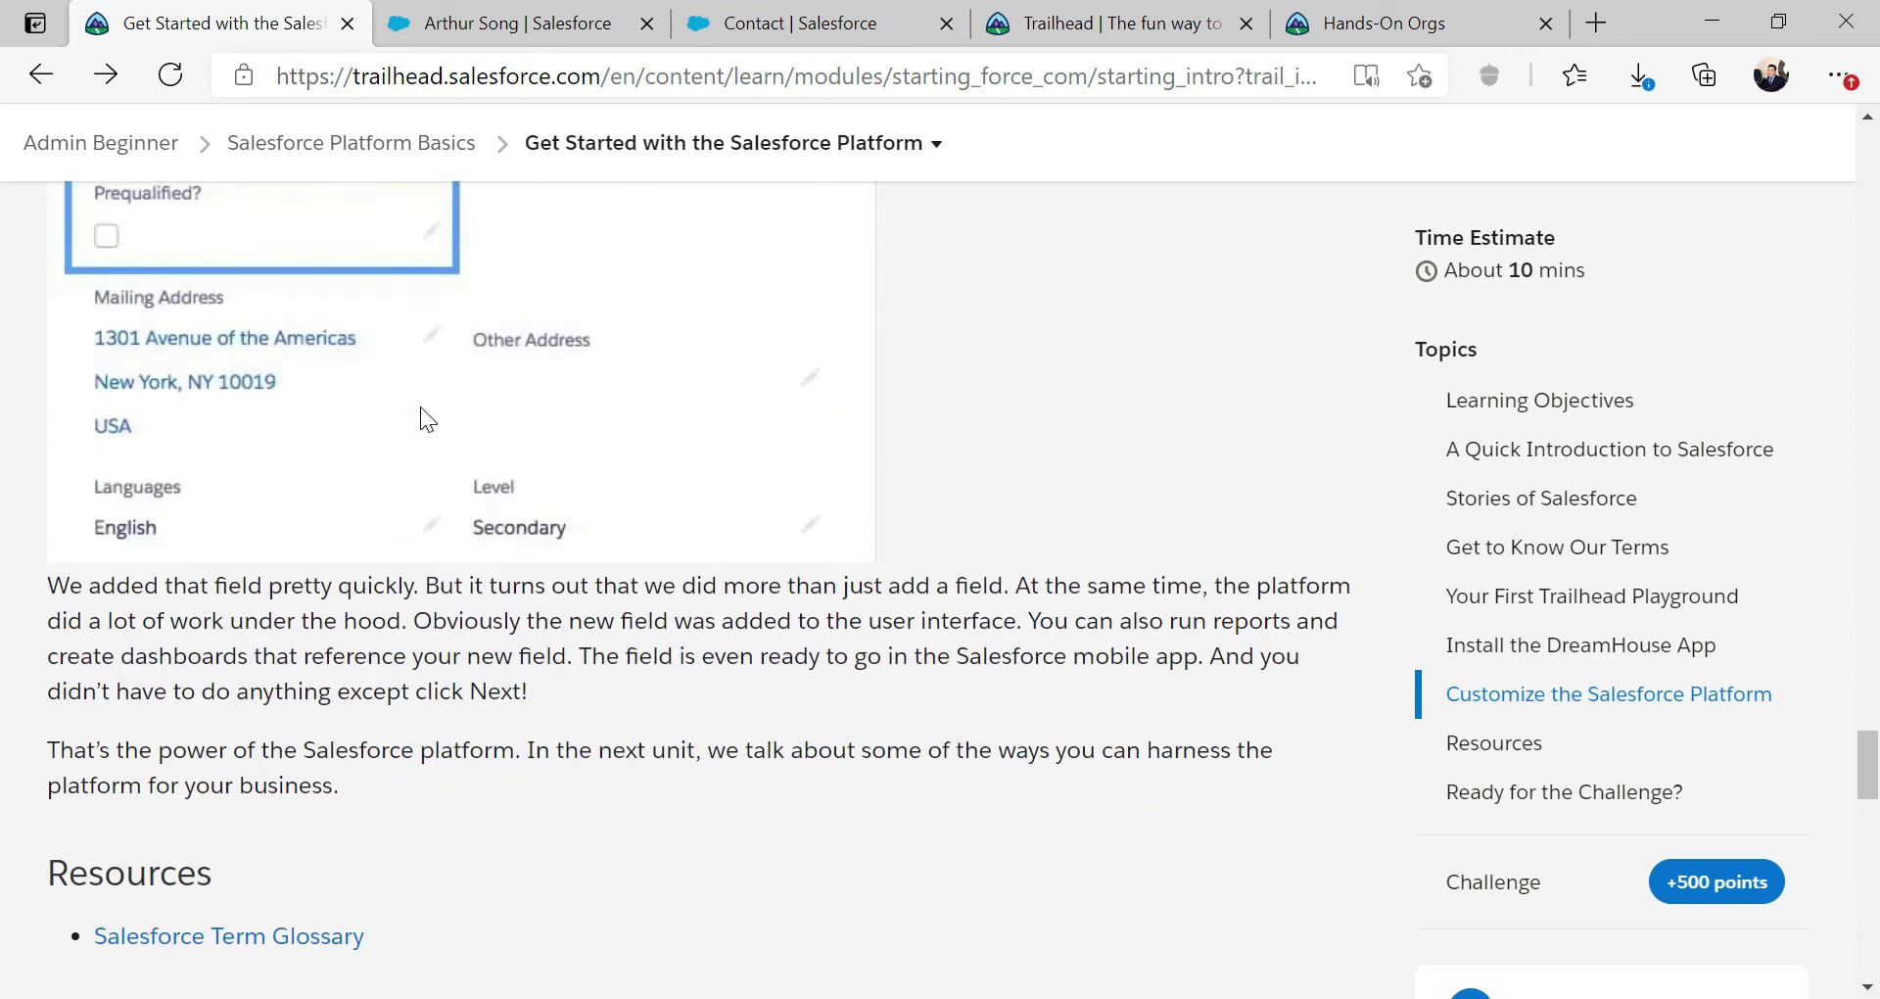
left_click(482, 26)
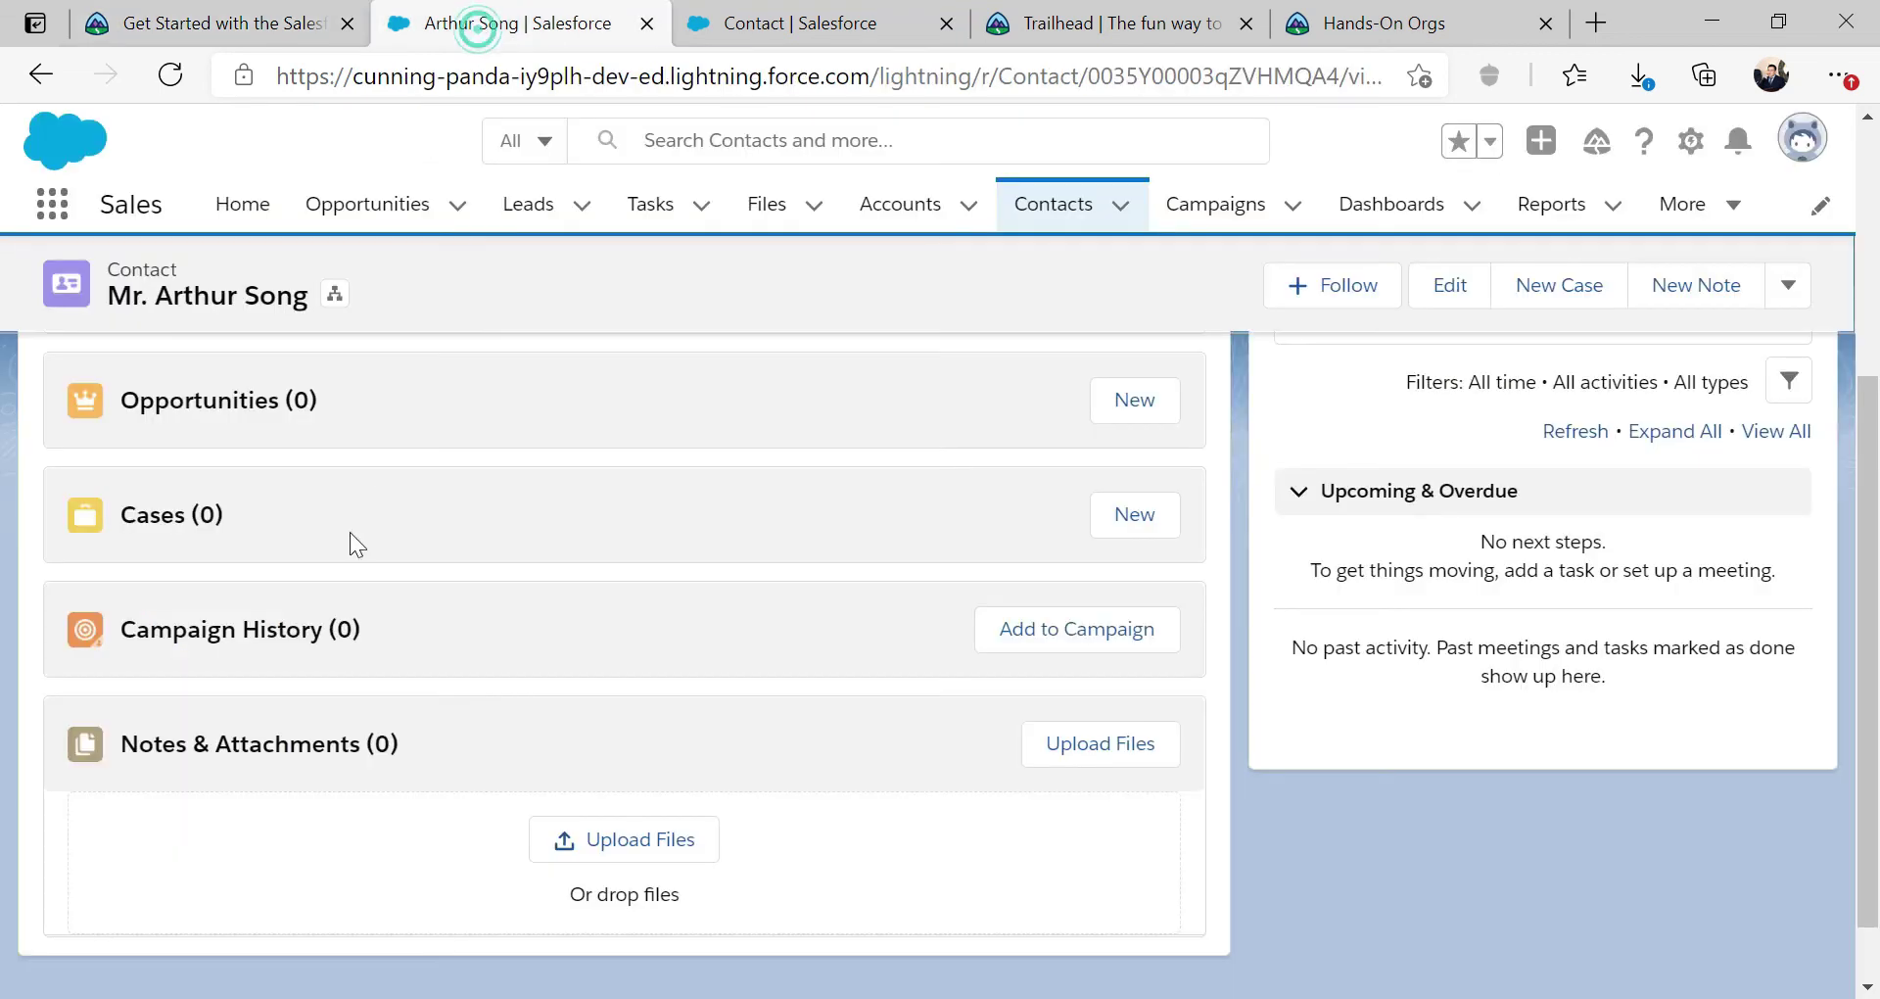
Step: Find the Prequalified? field in the contact's details and open it for editing
scroll(431, 390, "up", 4)
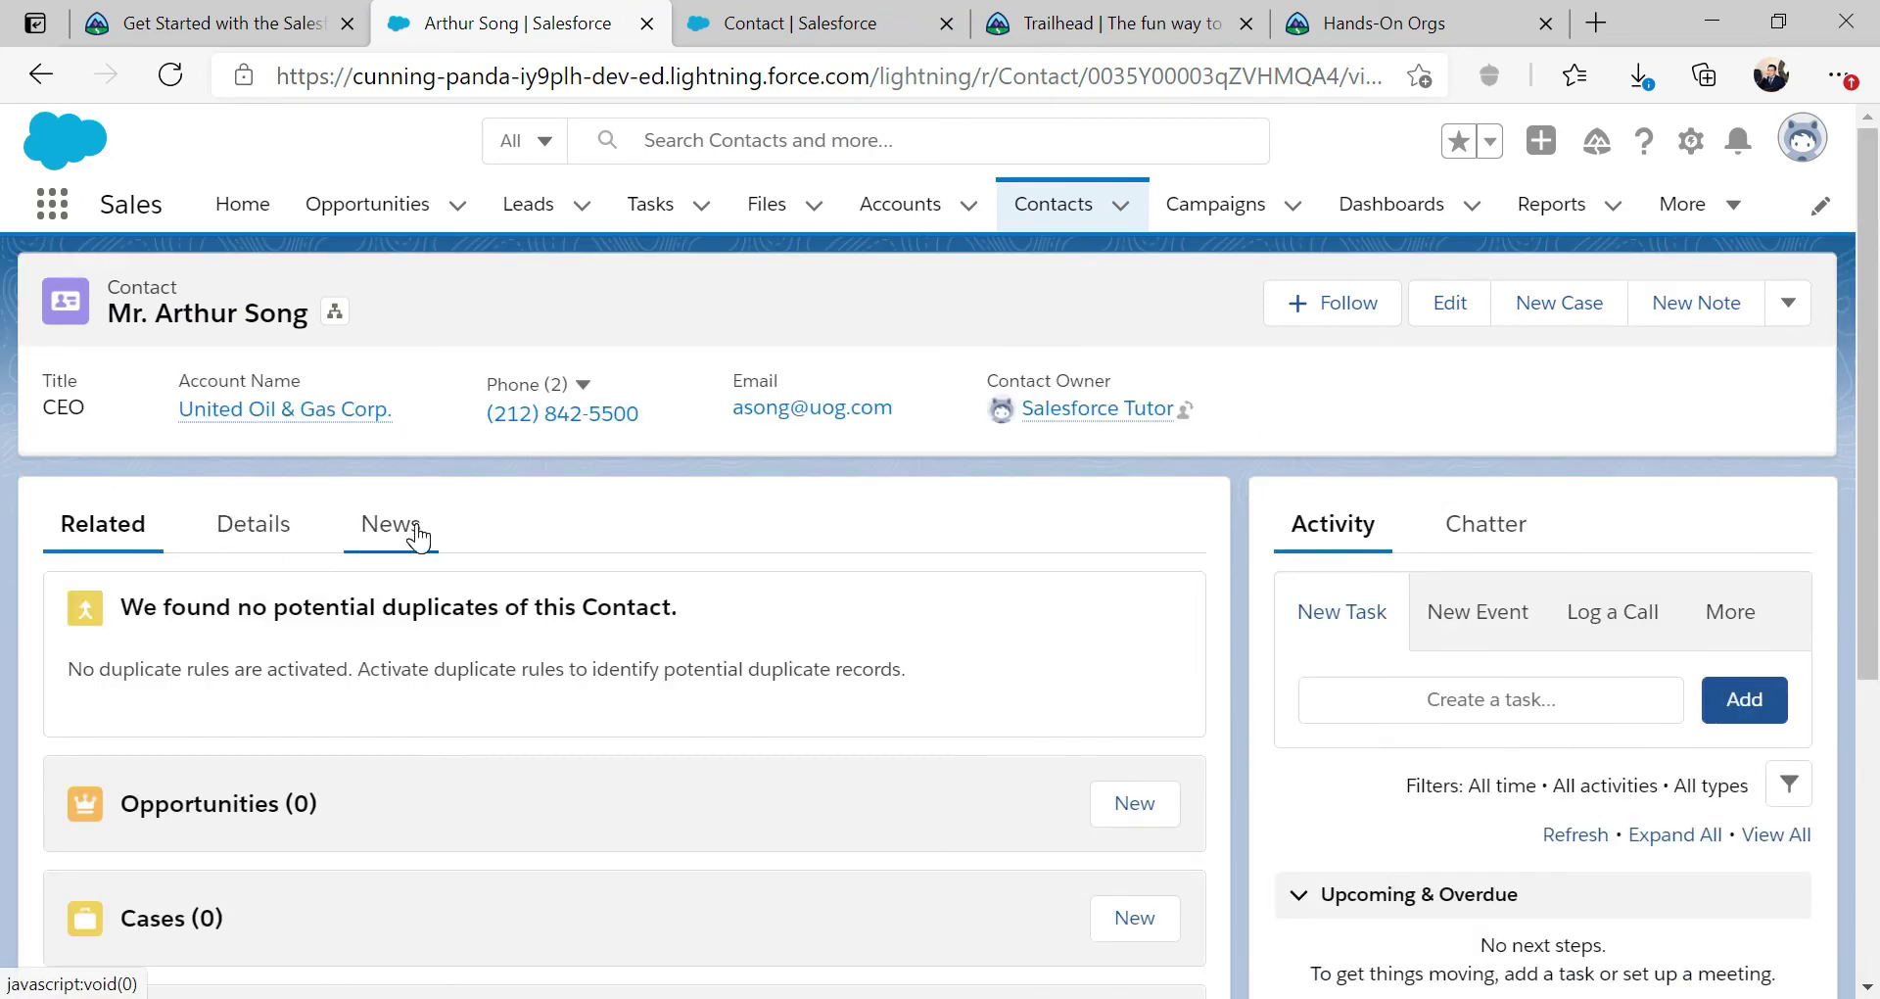
left_click(272, 535)
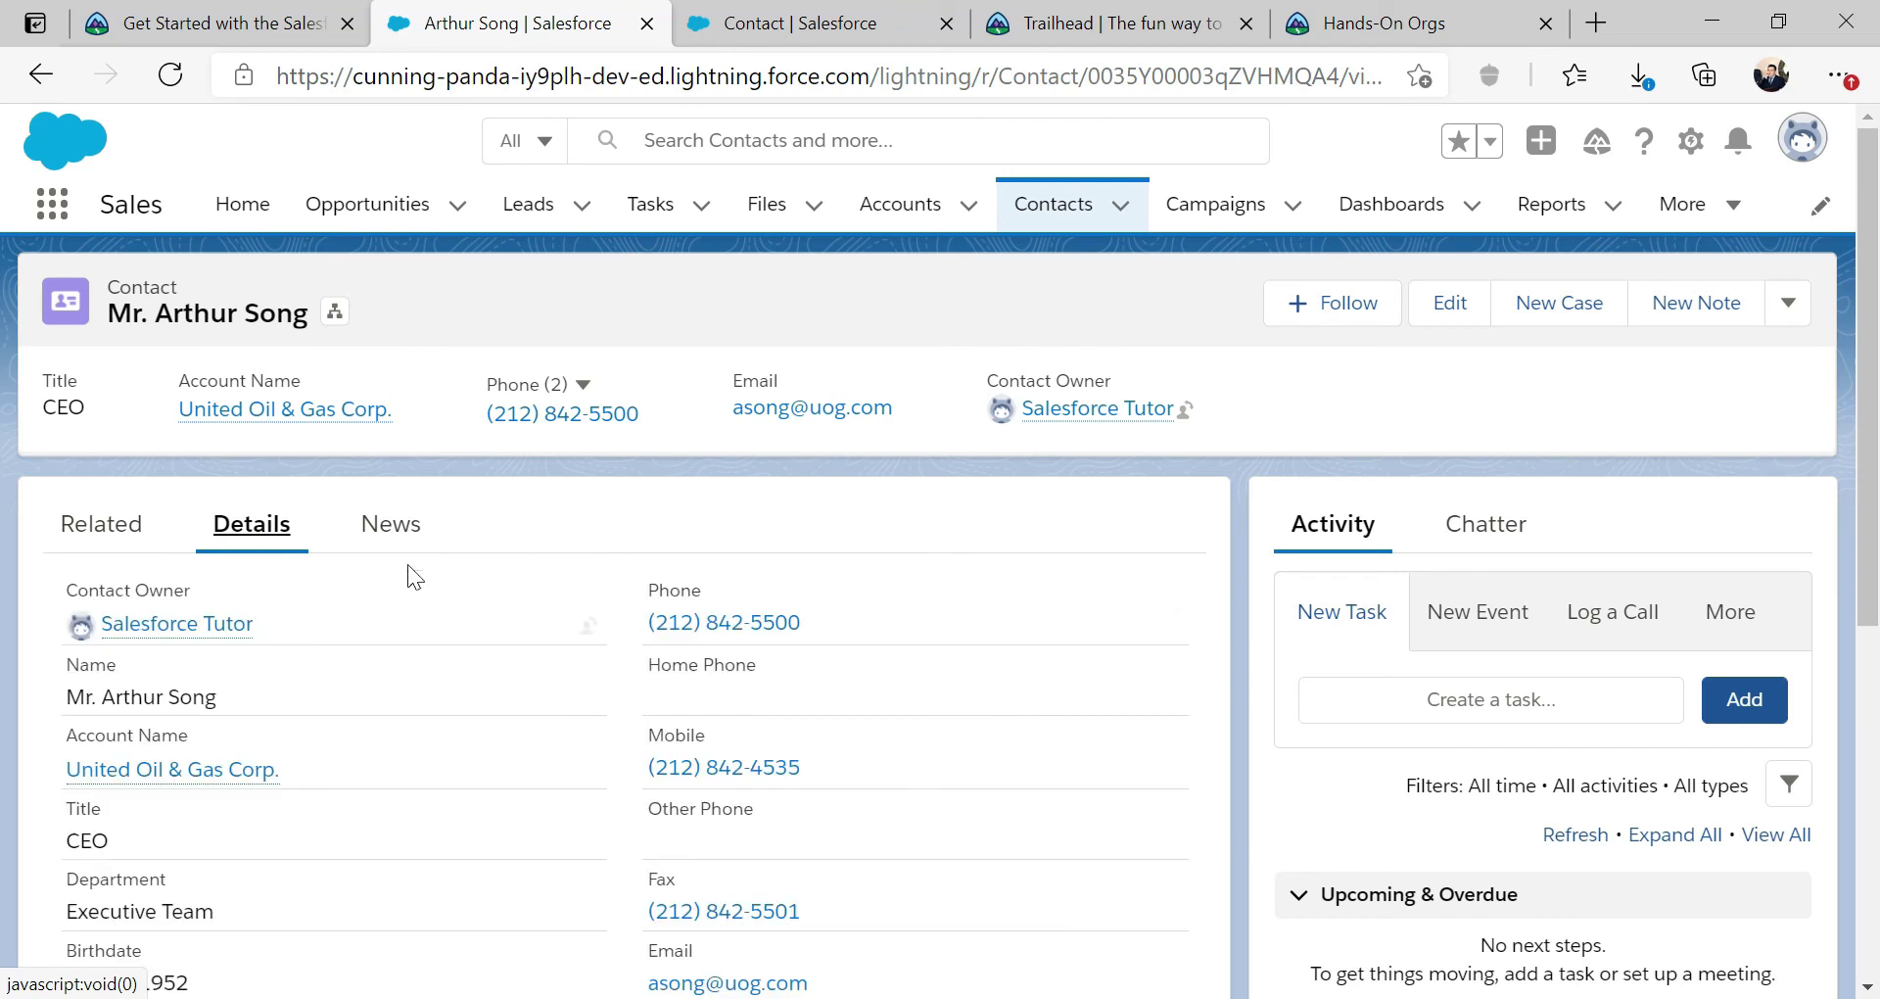
scroll(501, 591, "down", 2)
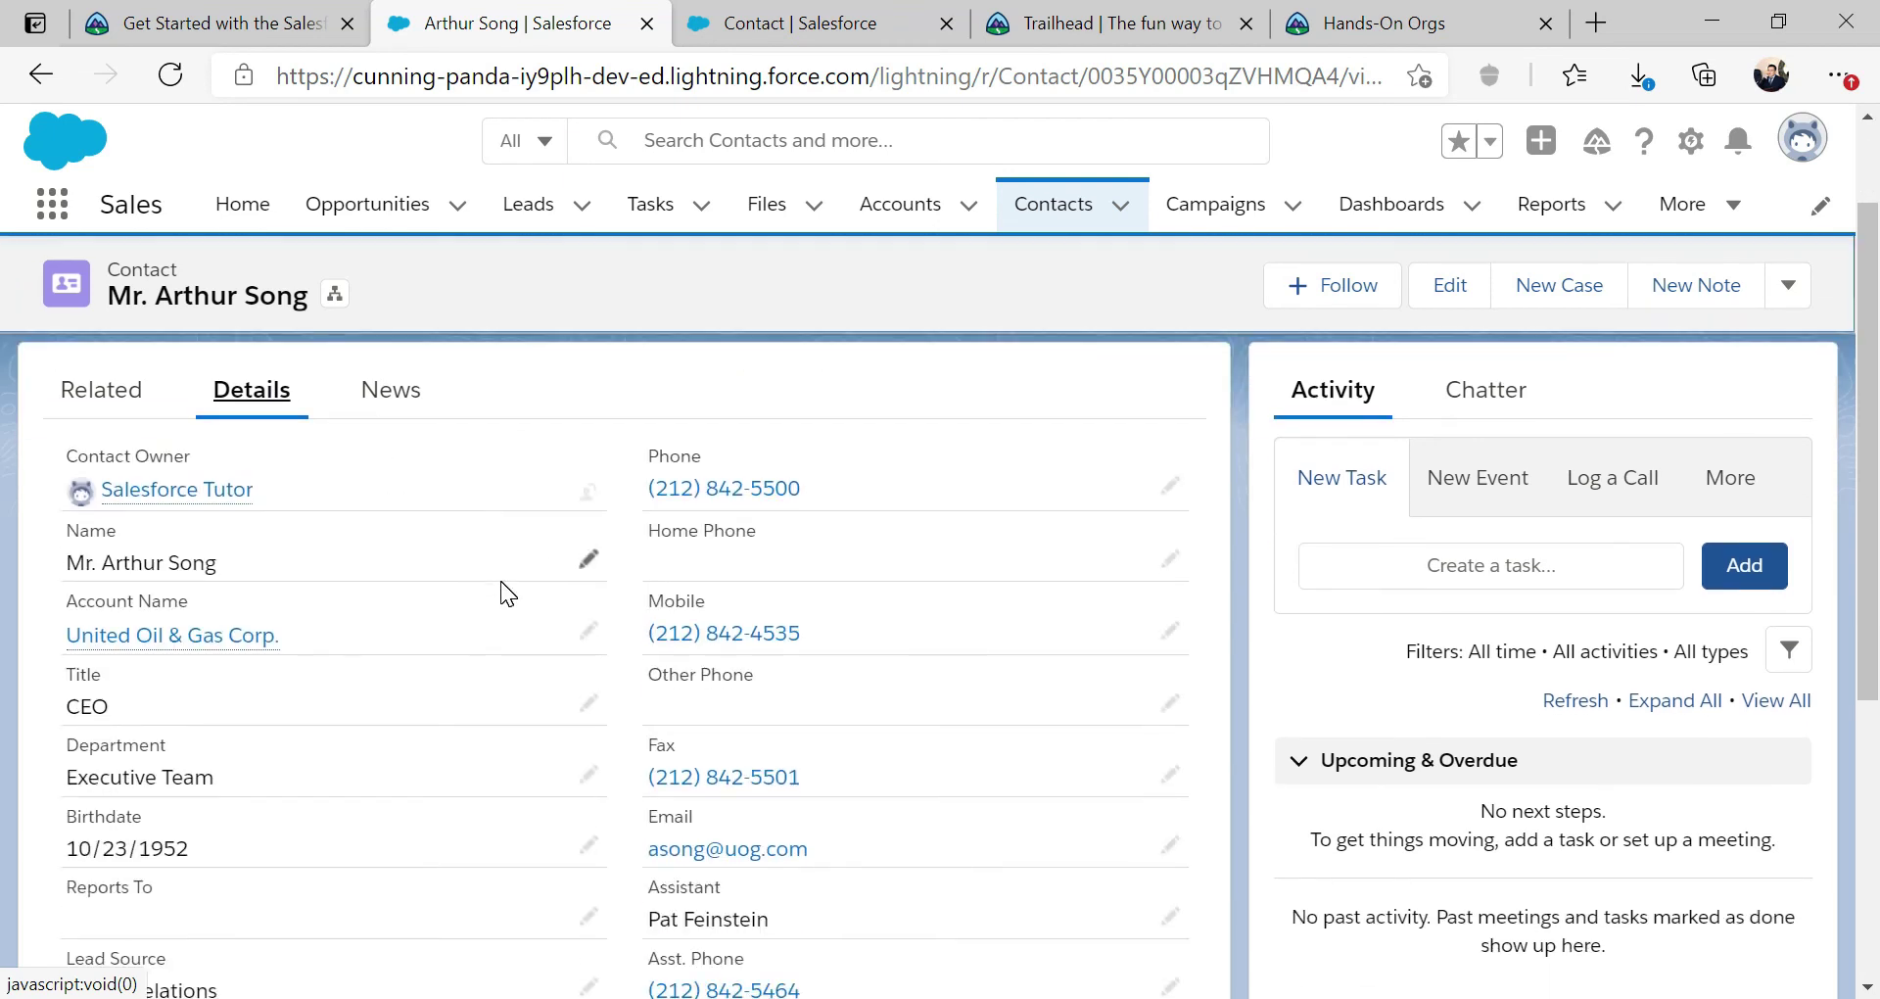
scroll(519, 589, "down", 1)
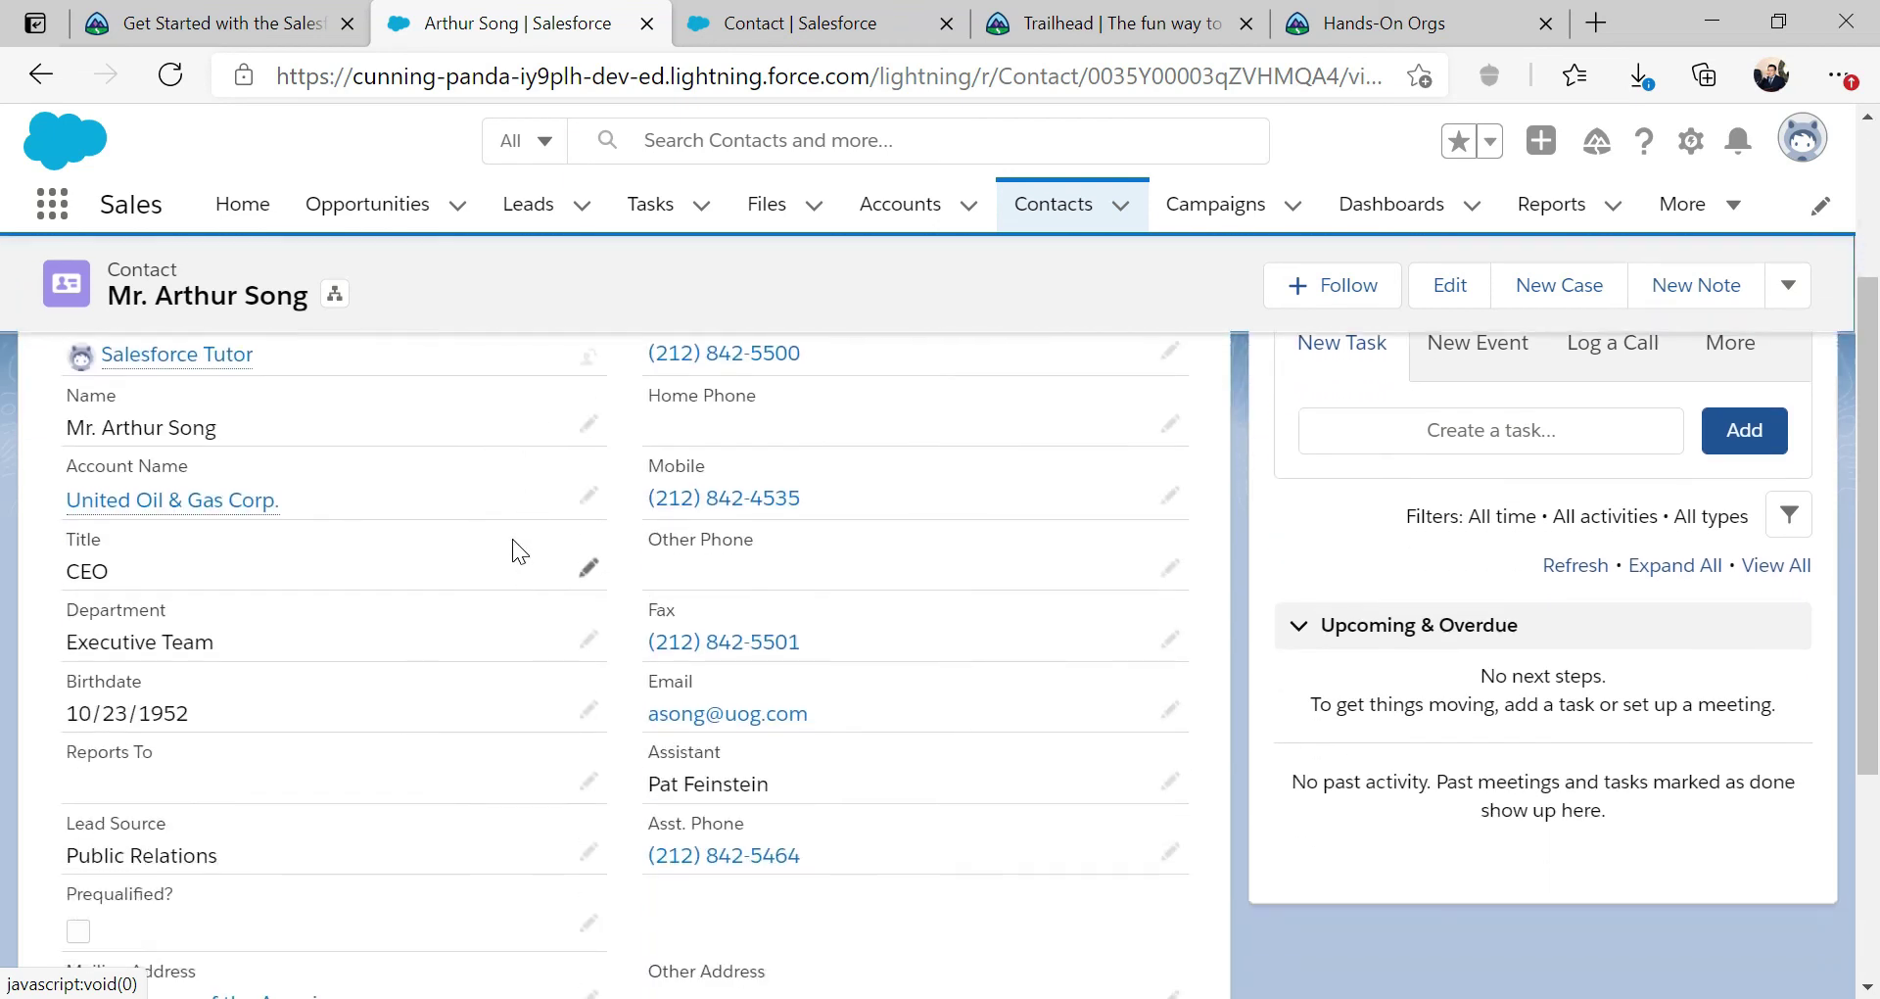
scroll(760, 572, "up", 1)
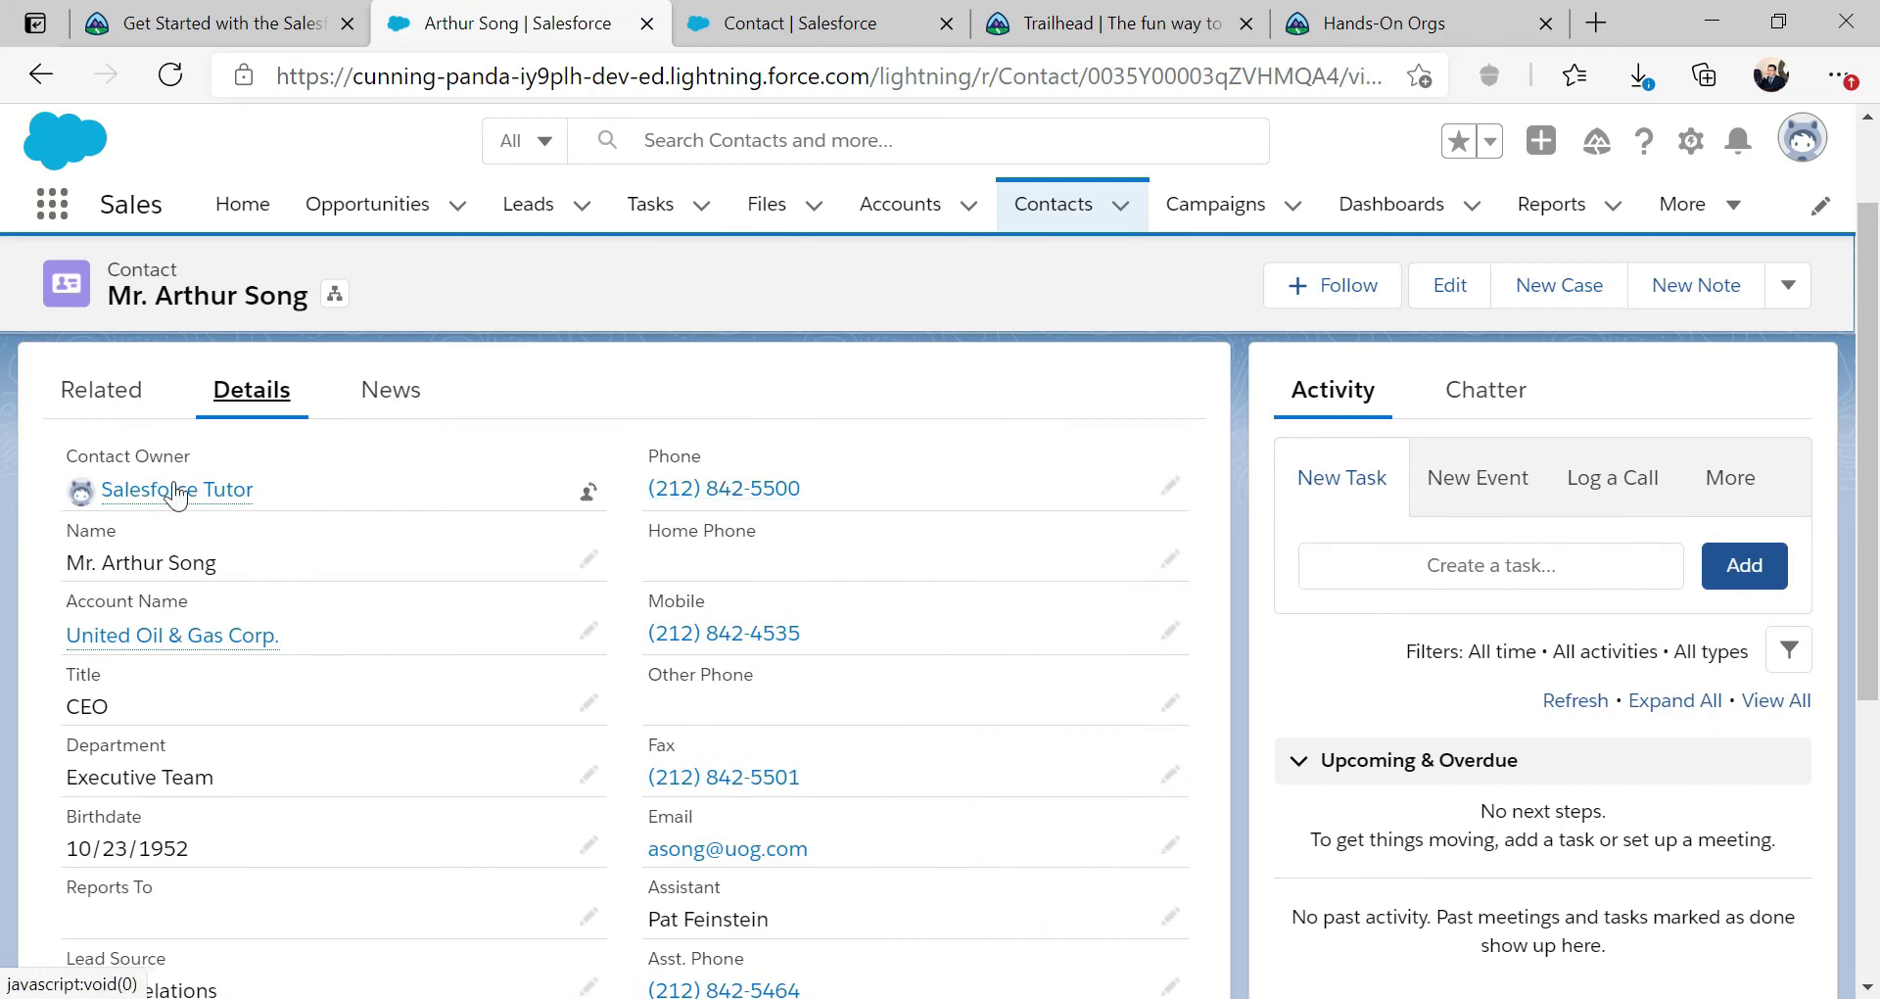
scroll(421, 550, "down", 2)
scroll(294, 607, "down", 2)
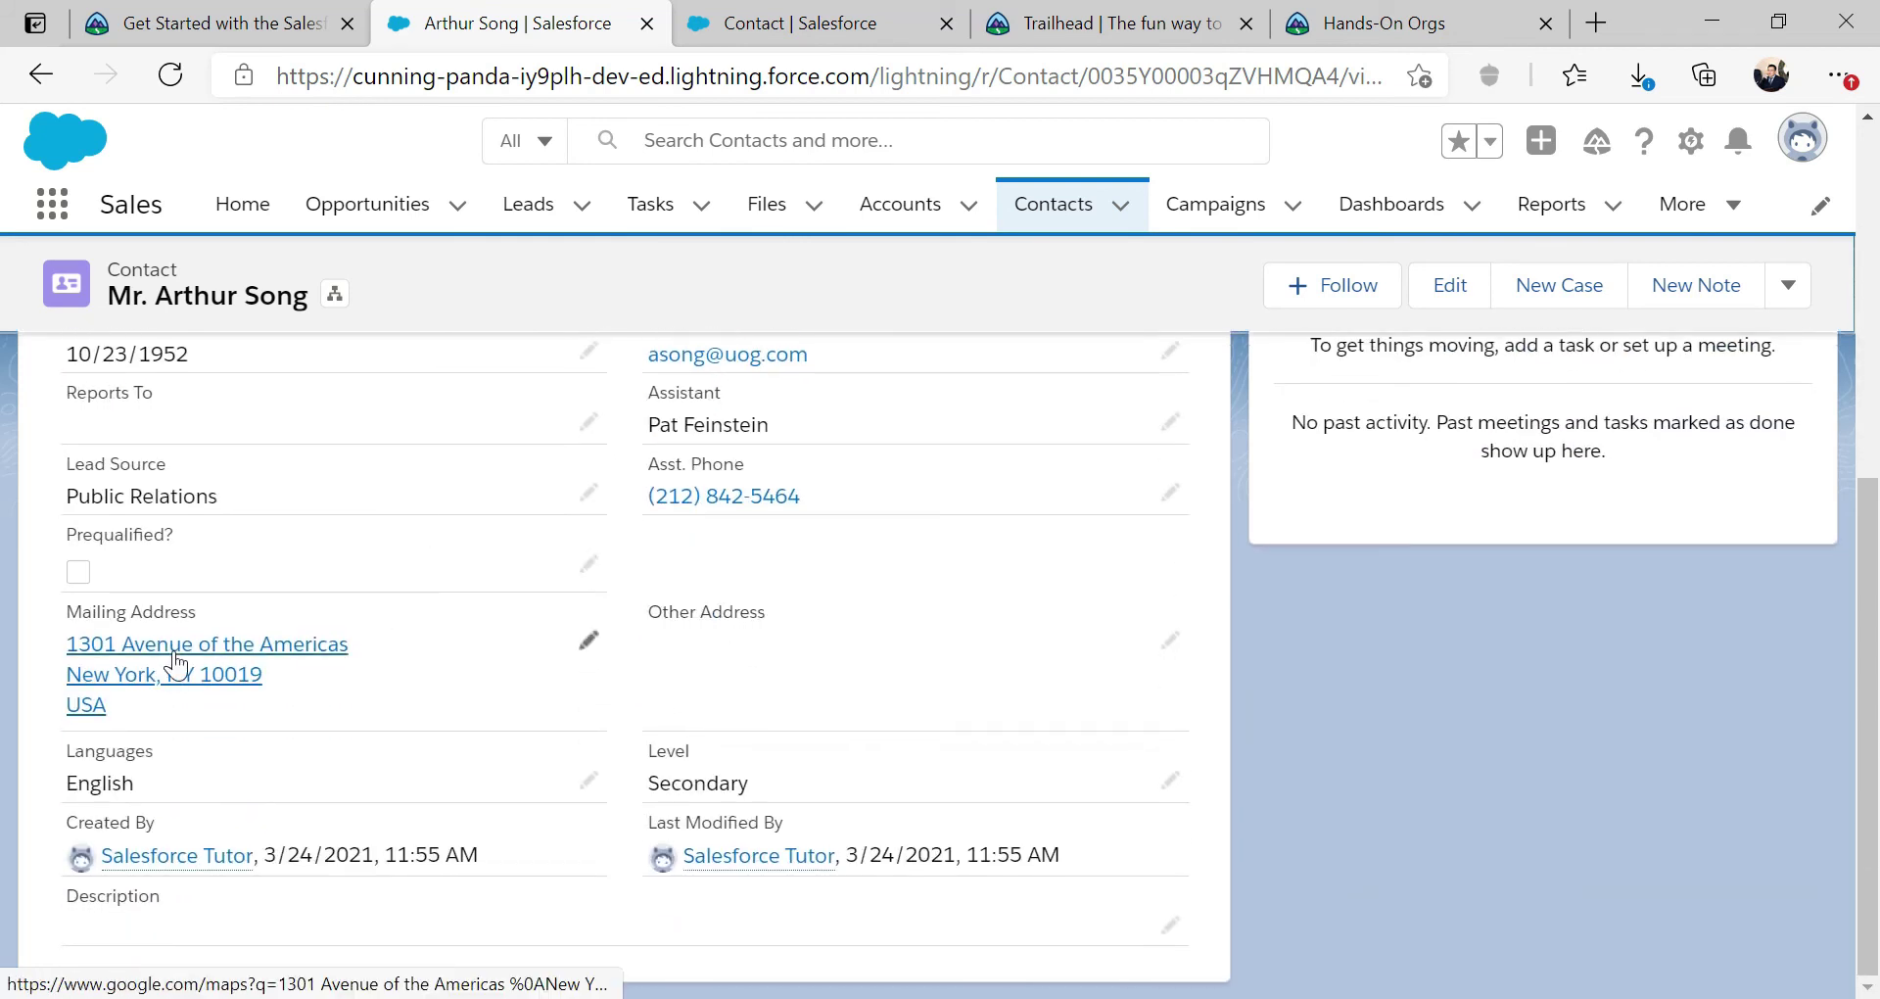
left_click(75, 573)
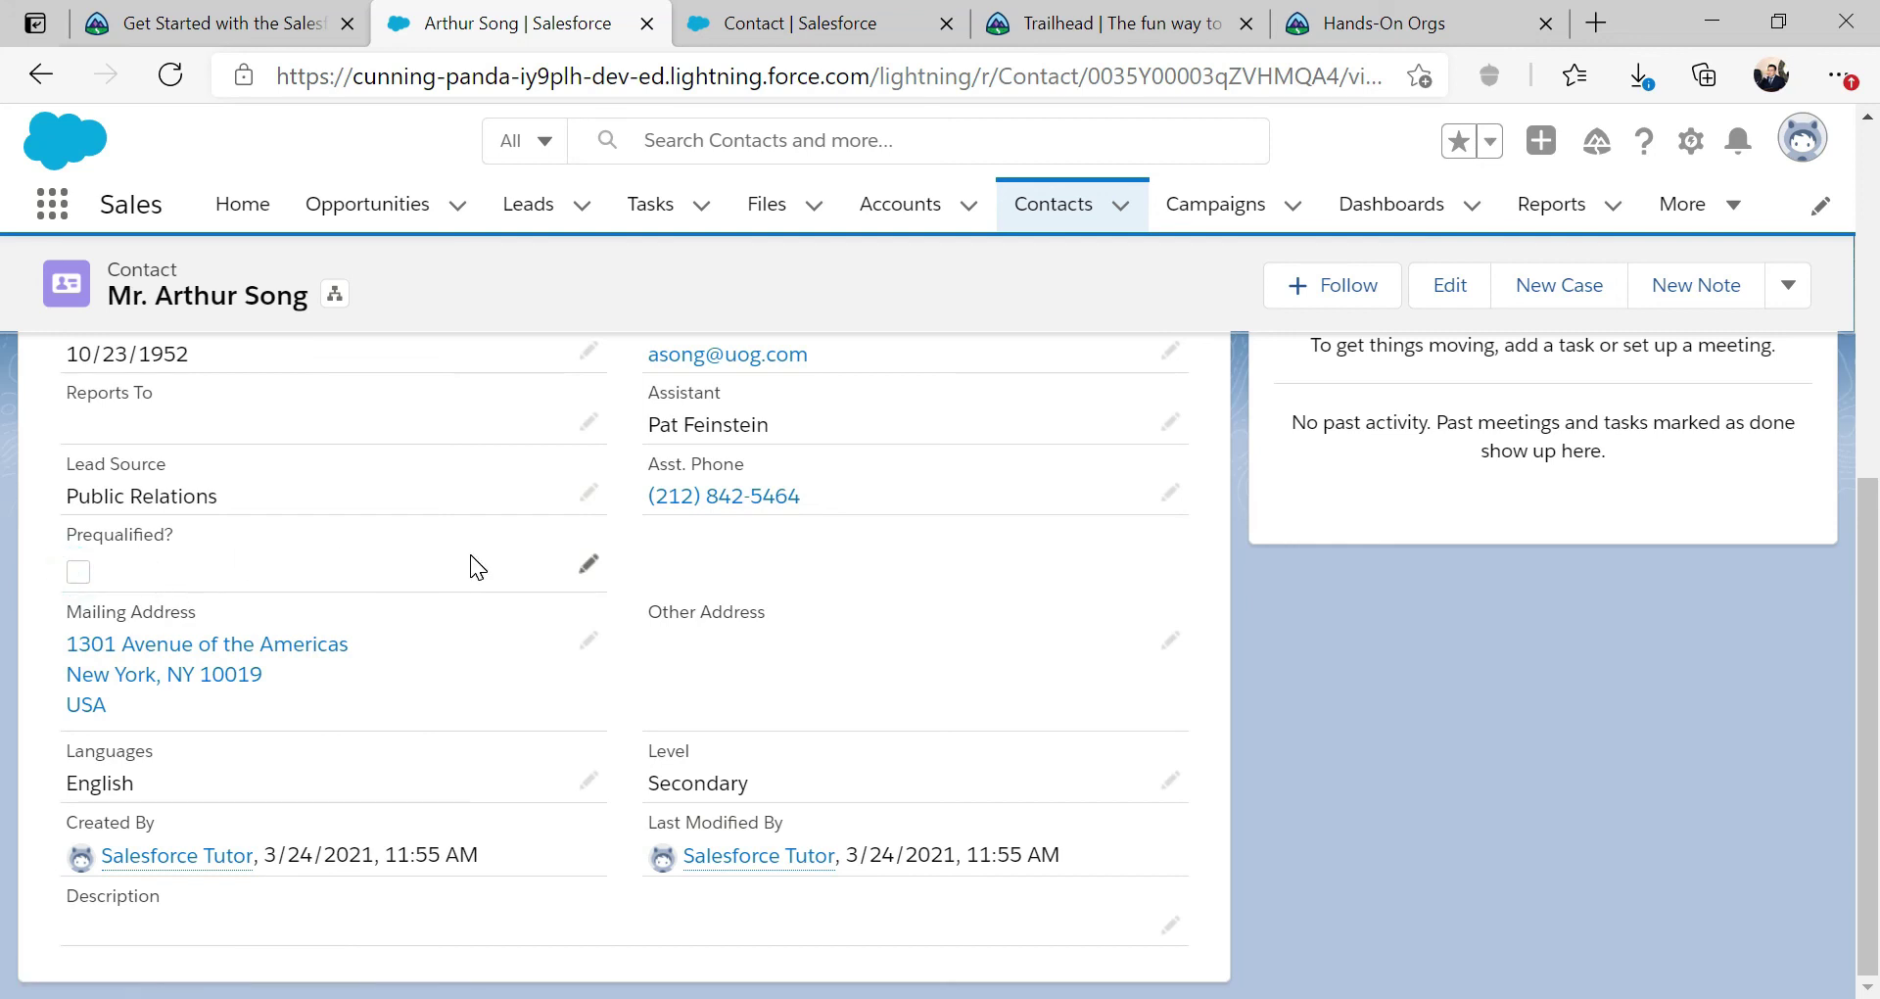
left_click(590, 566)
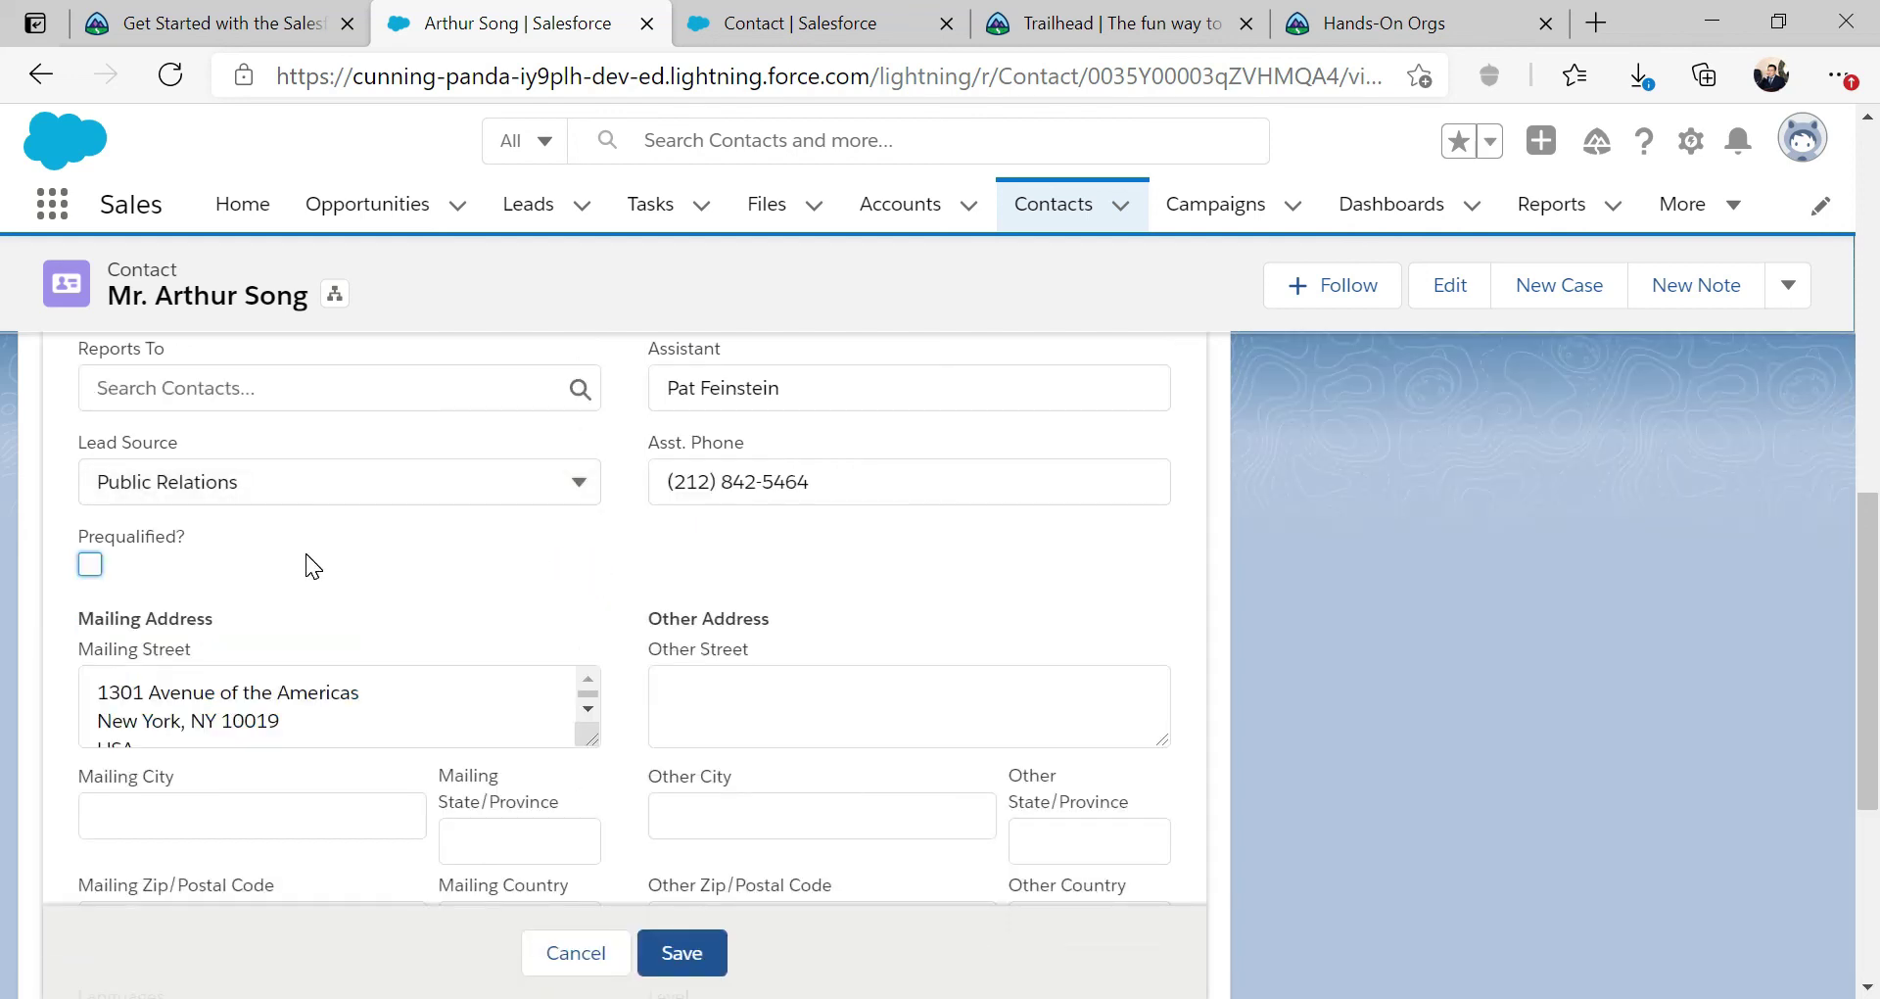
Step: Return to the All Contacts list and open the details of the CFO at United Oil & Gas Corp
left_click(40, 73)
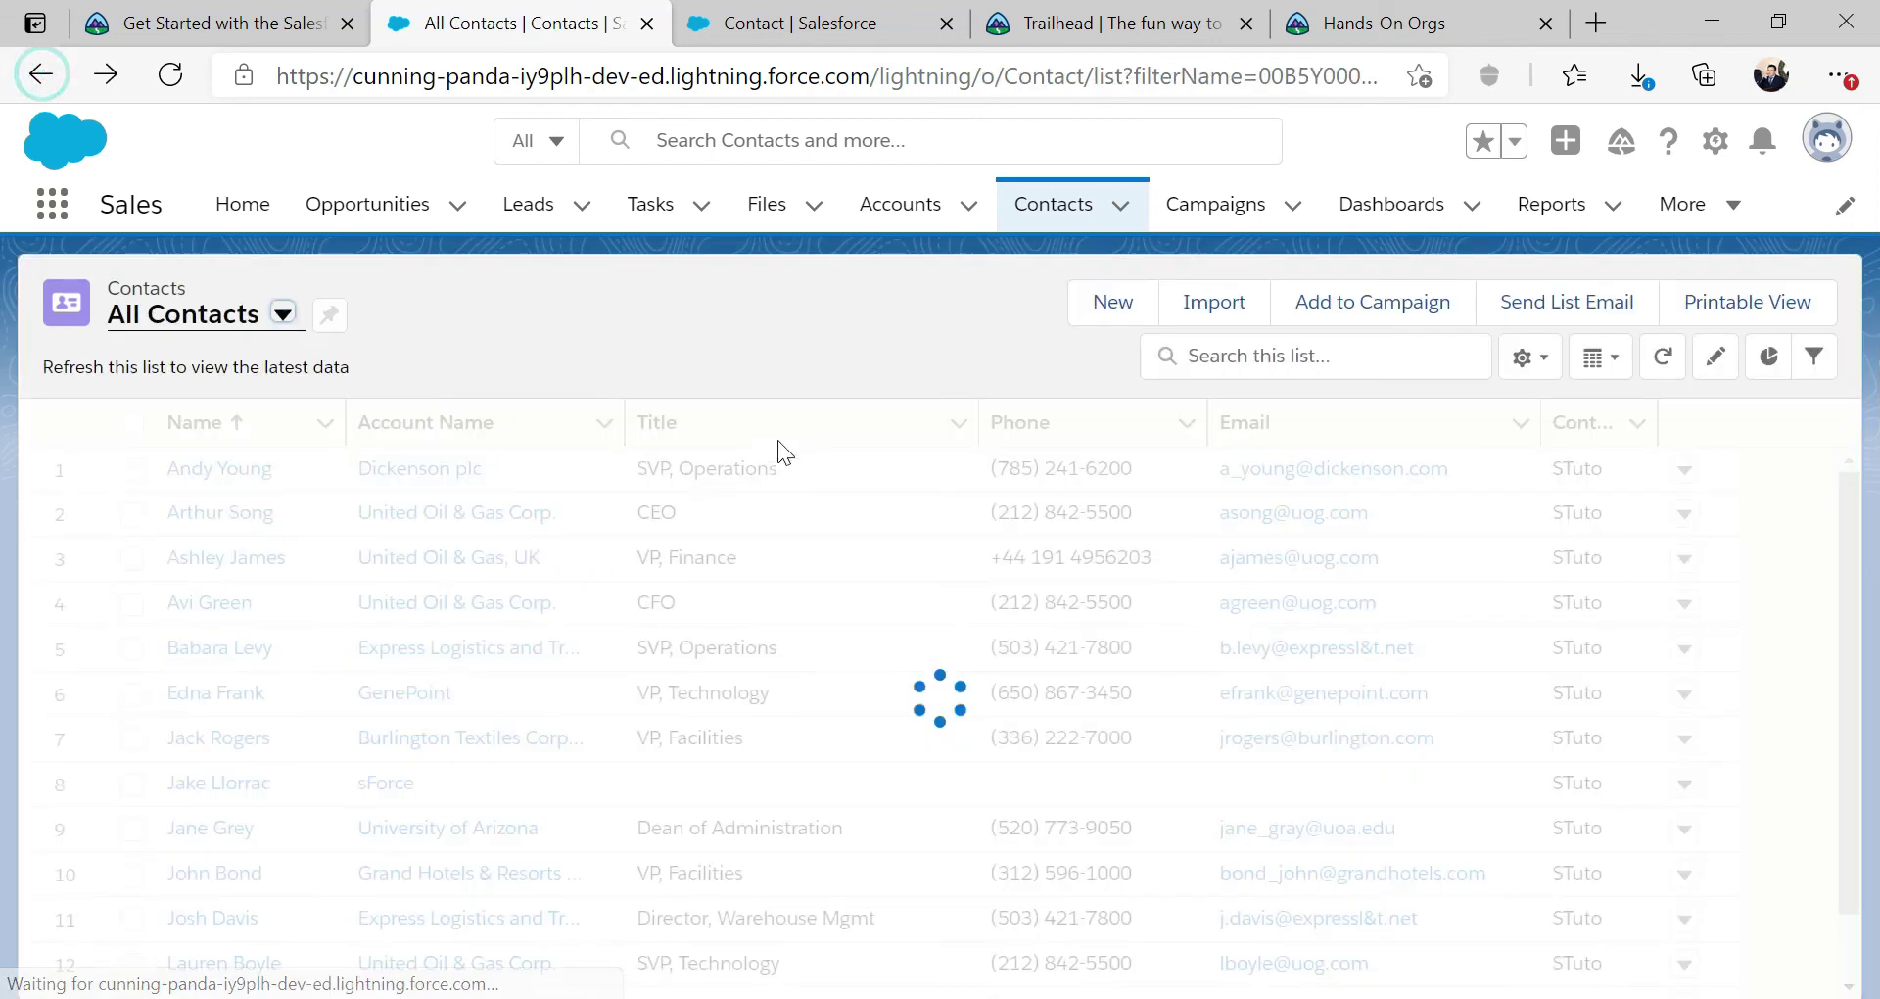
left_click(212, 600)
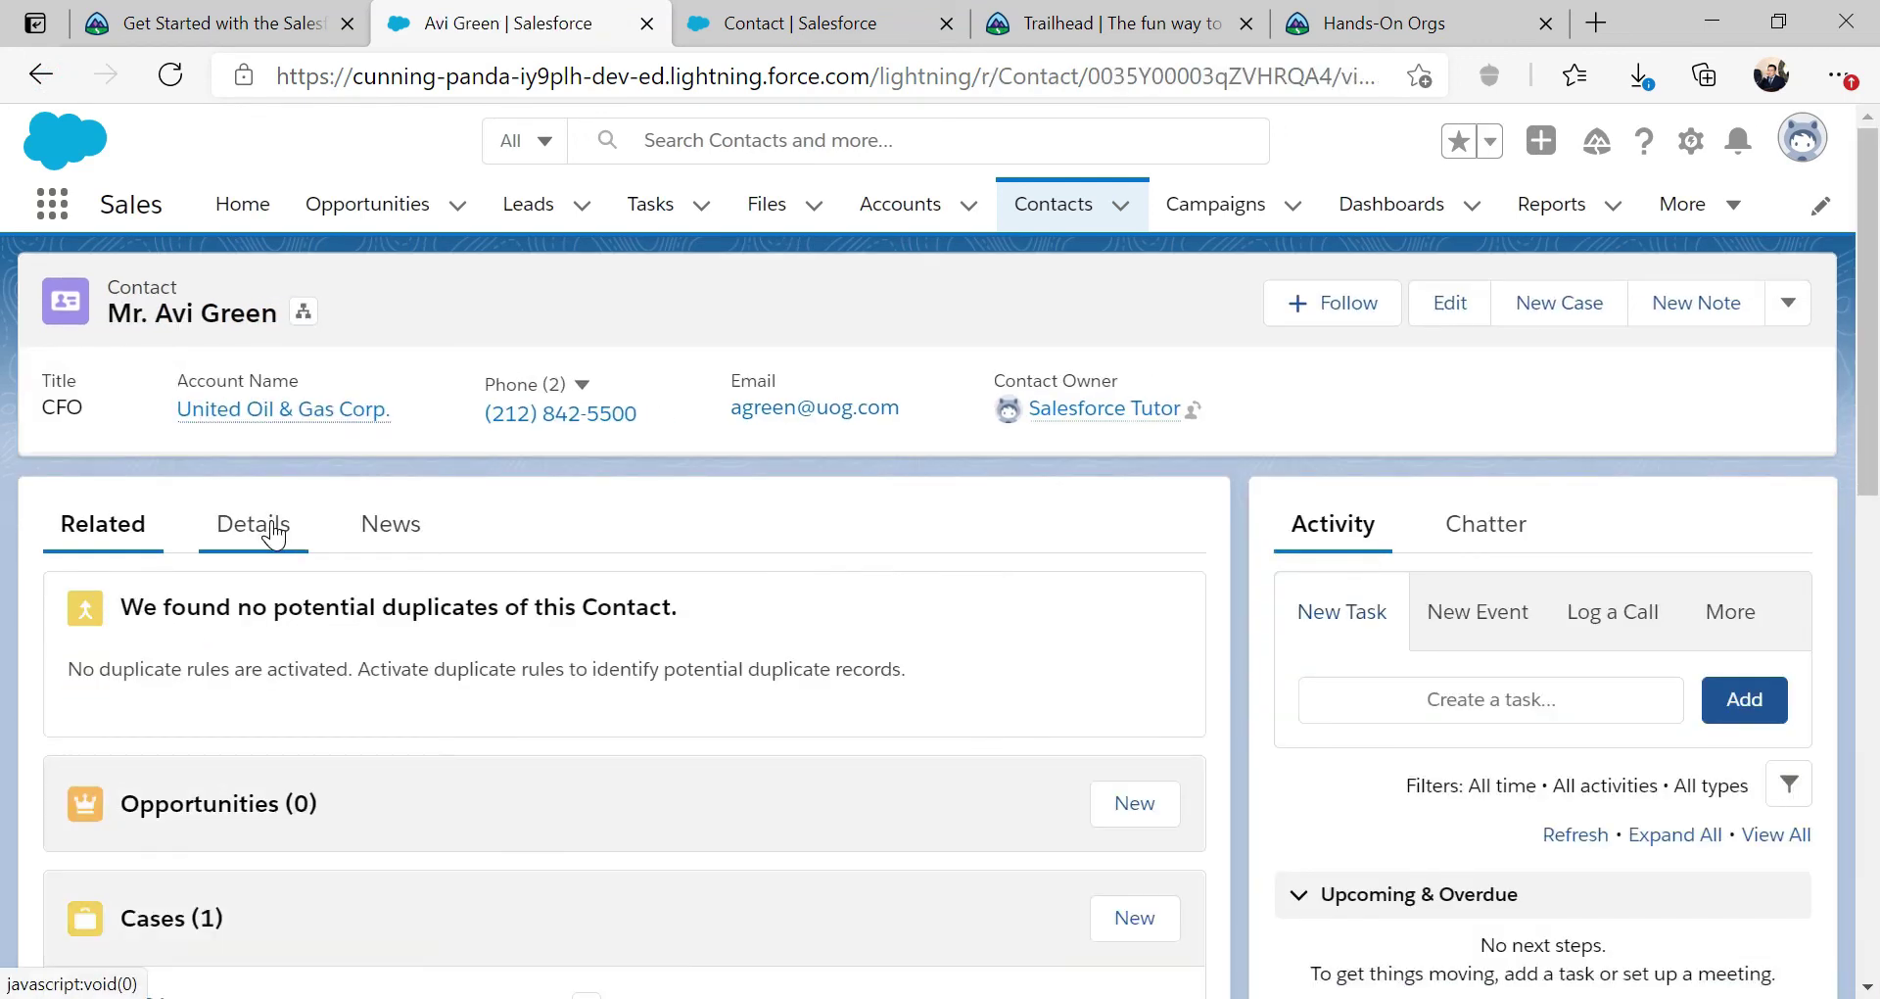
left_click(269, 521)
scroll(532, 567, "down", 5)
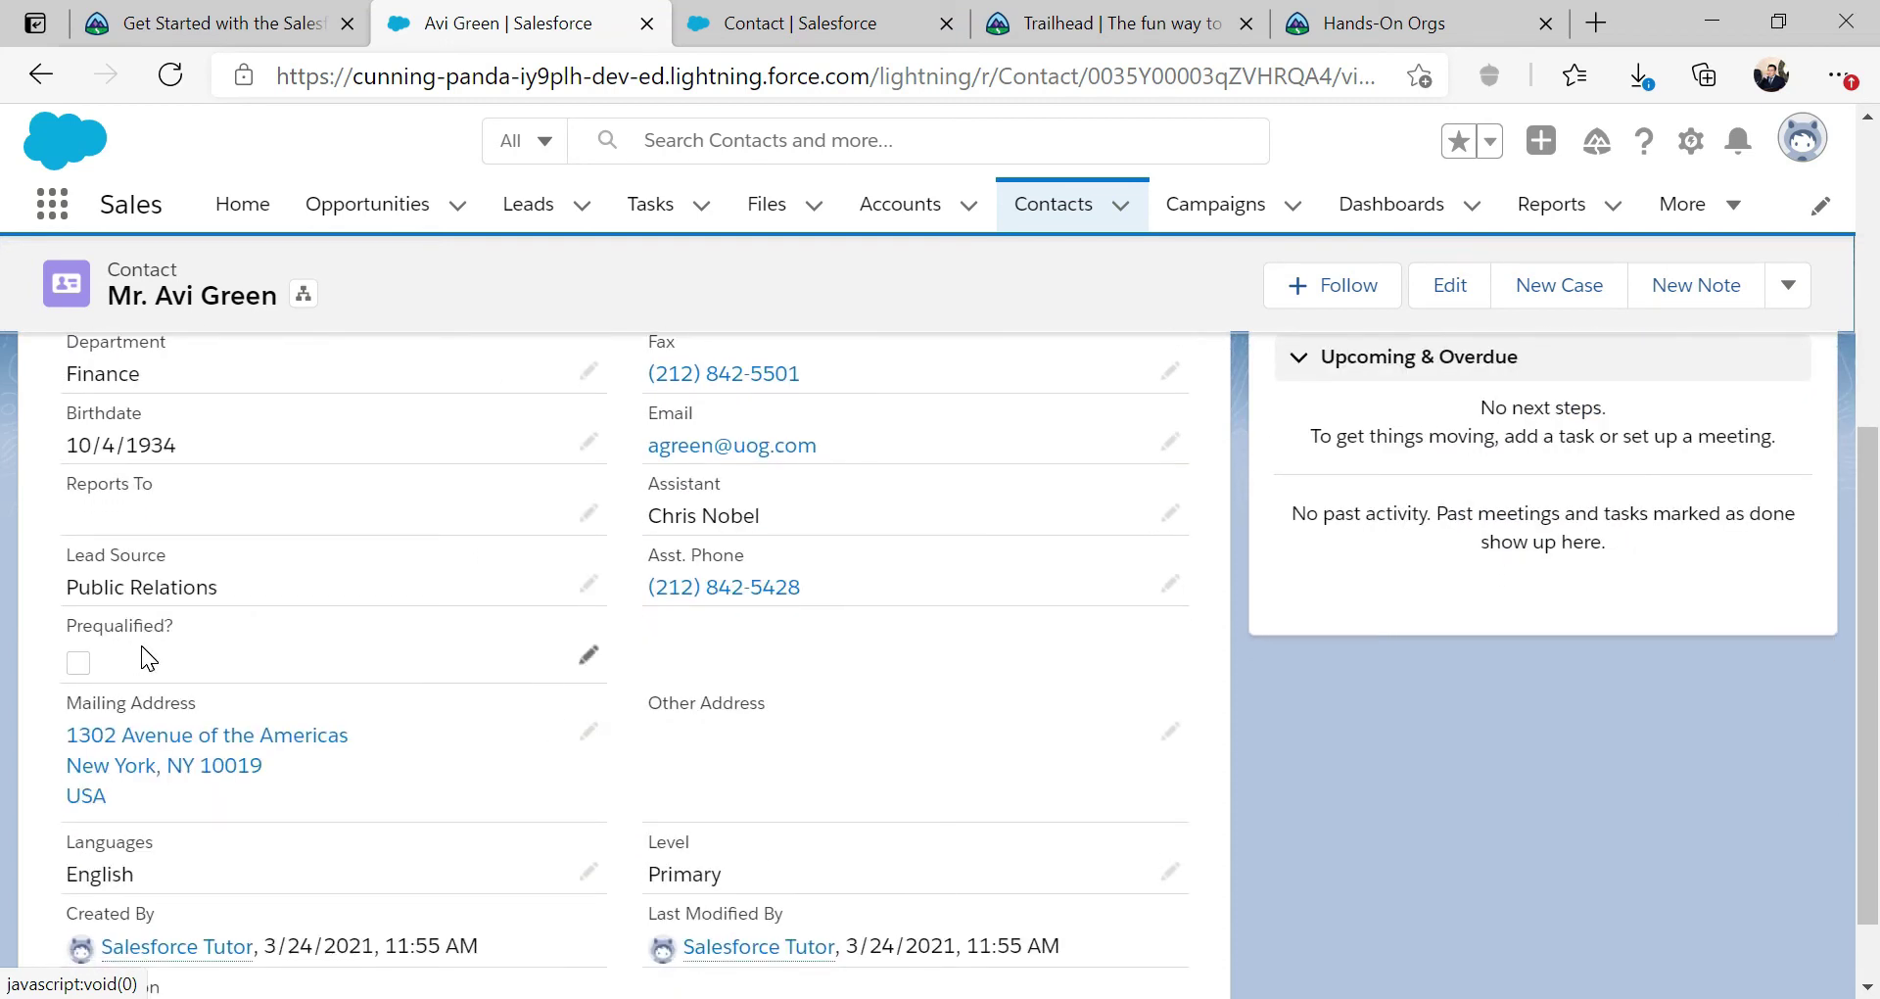
Step: Mark the CFO's contact record as Prequalified? and save it
left_click(589, 654)
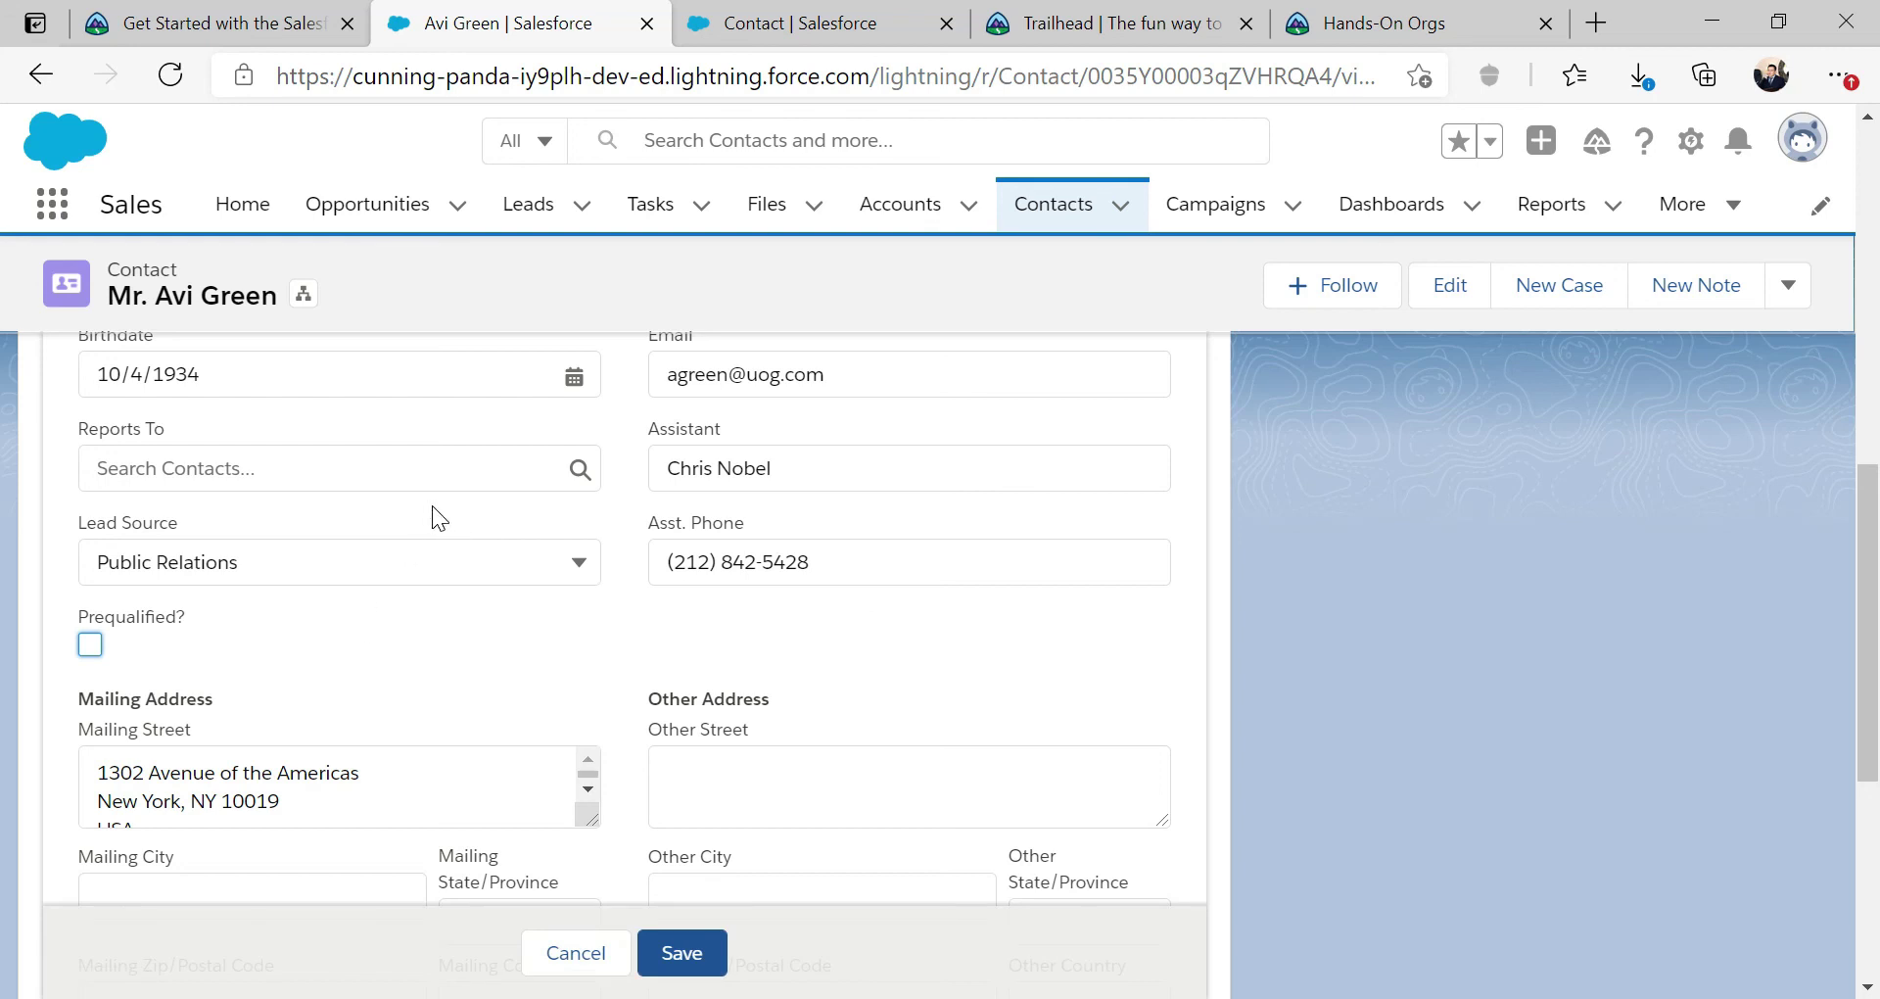
left_click(90, 644)
left_click(682, 953)
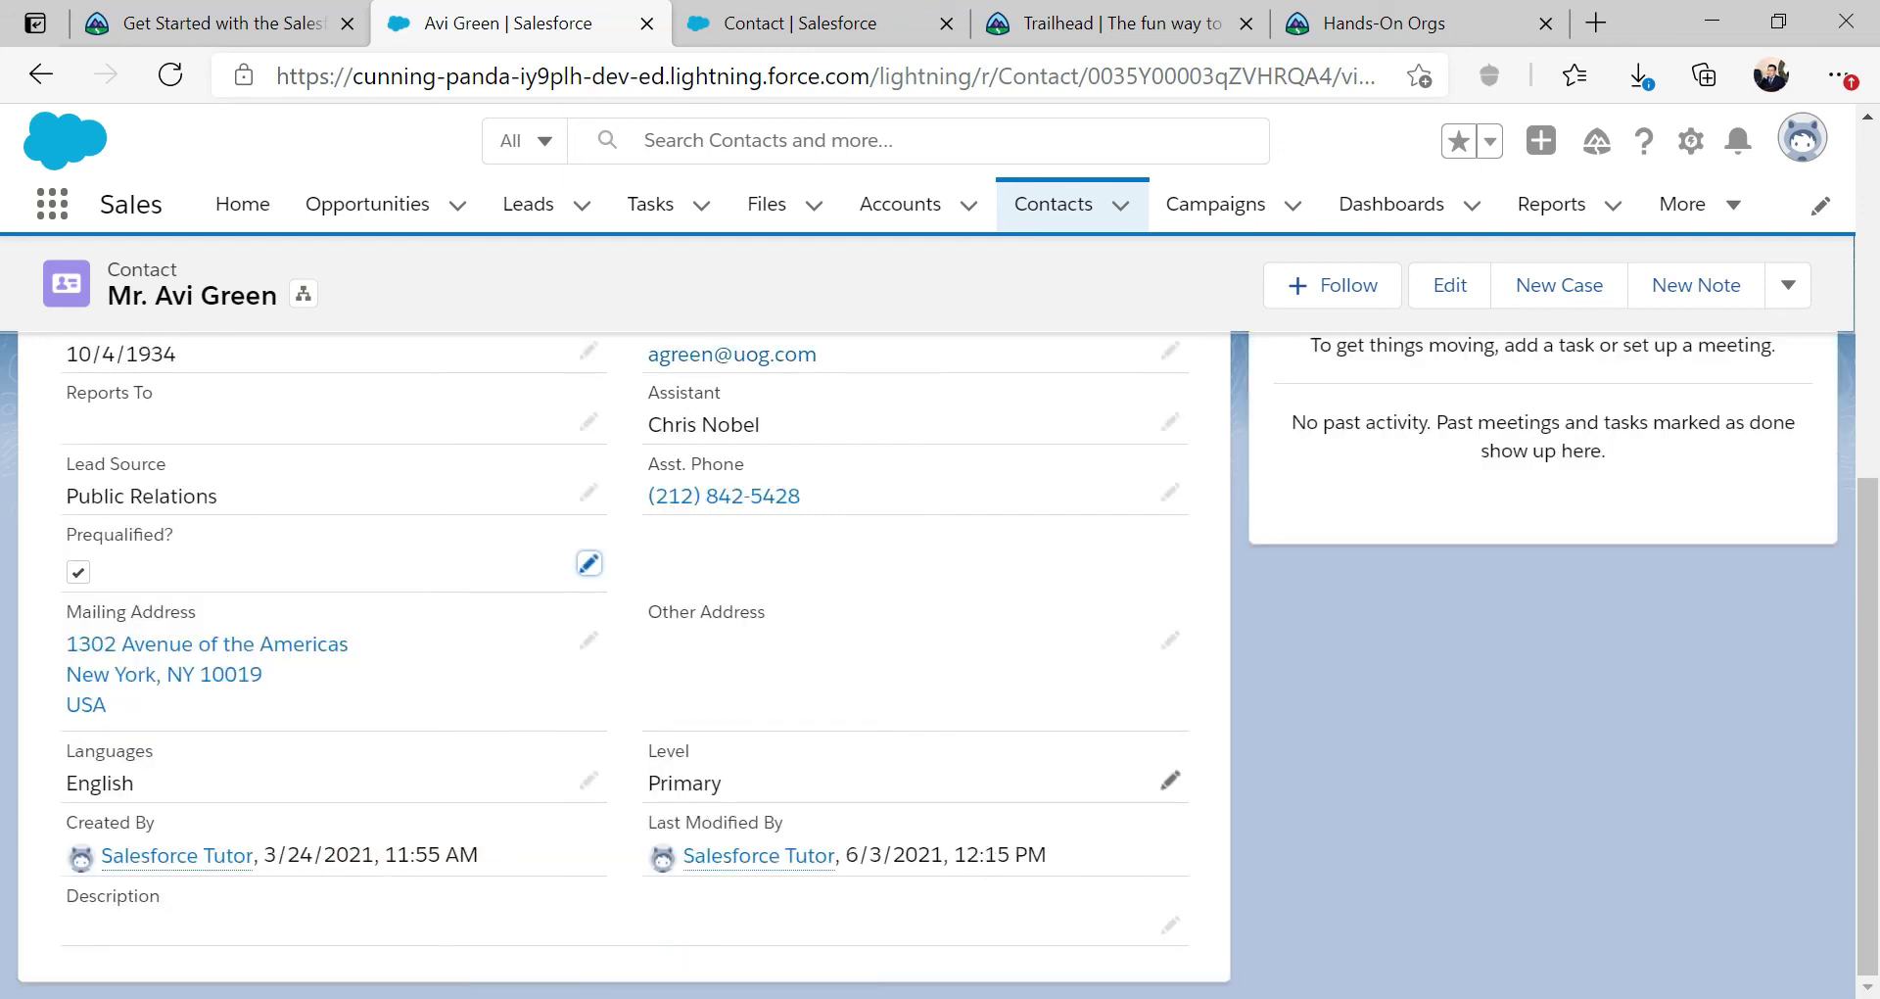
Step: Go back to the Trailhead unit and read the challenge requirements for the Loan Amount custom field on Contact
left_click(225, 23)
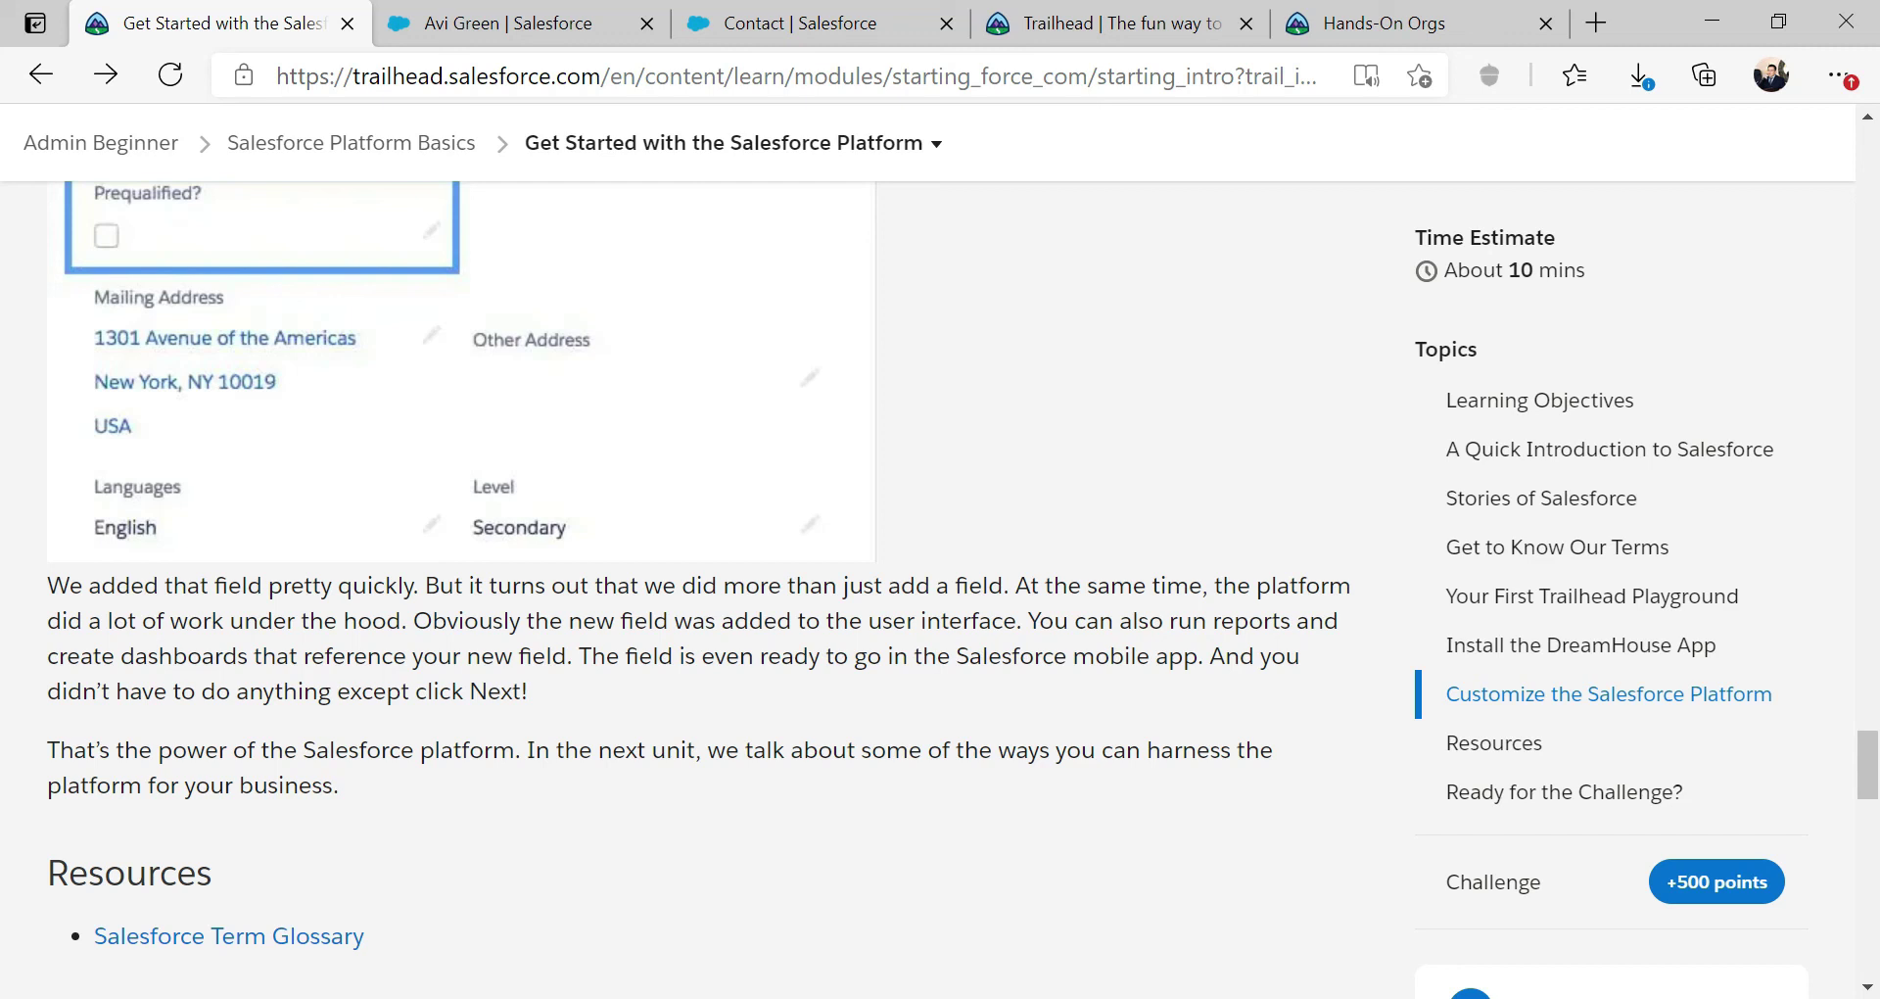
scroll(783, 605, "down", 2)
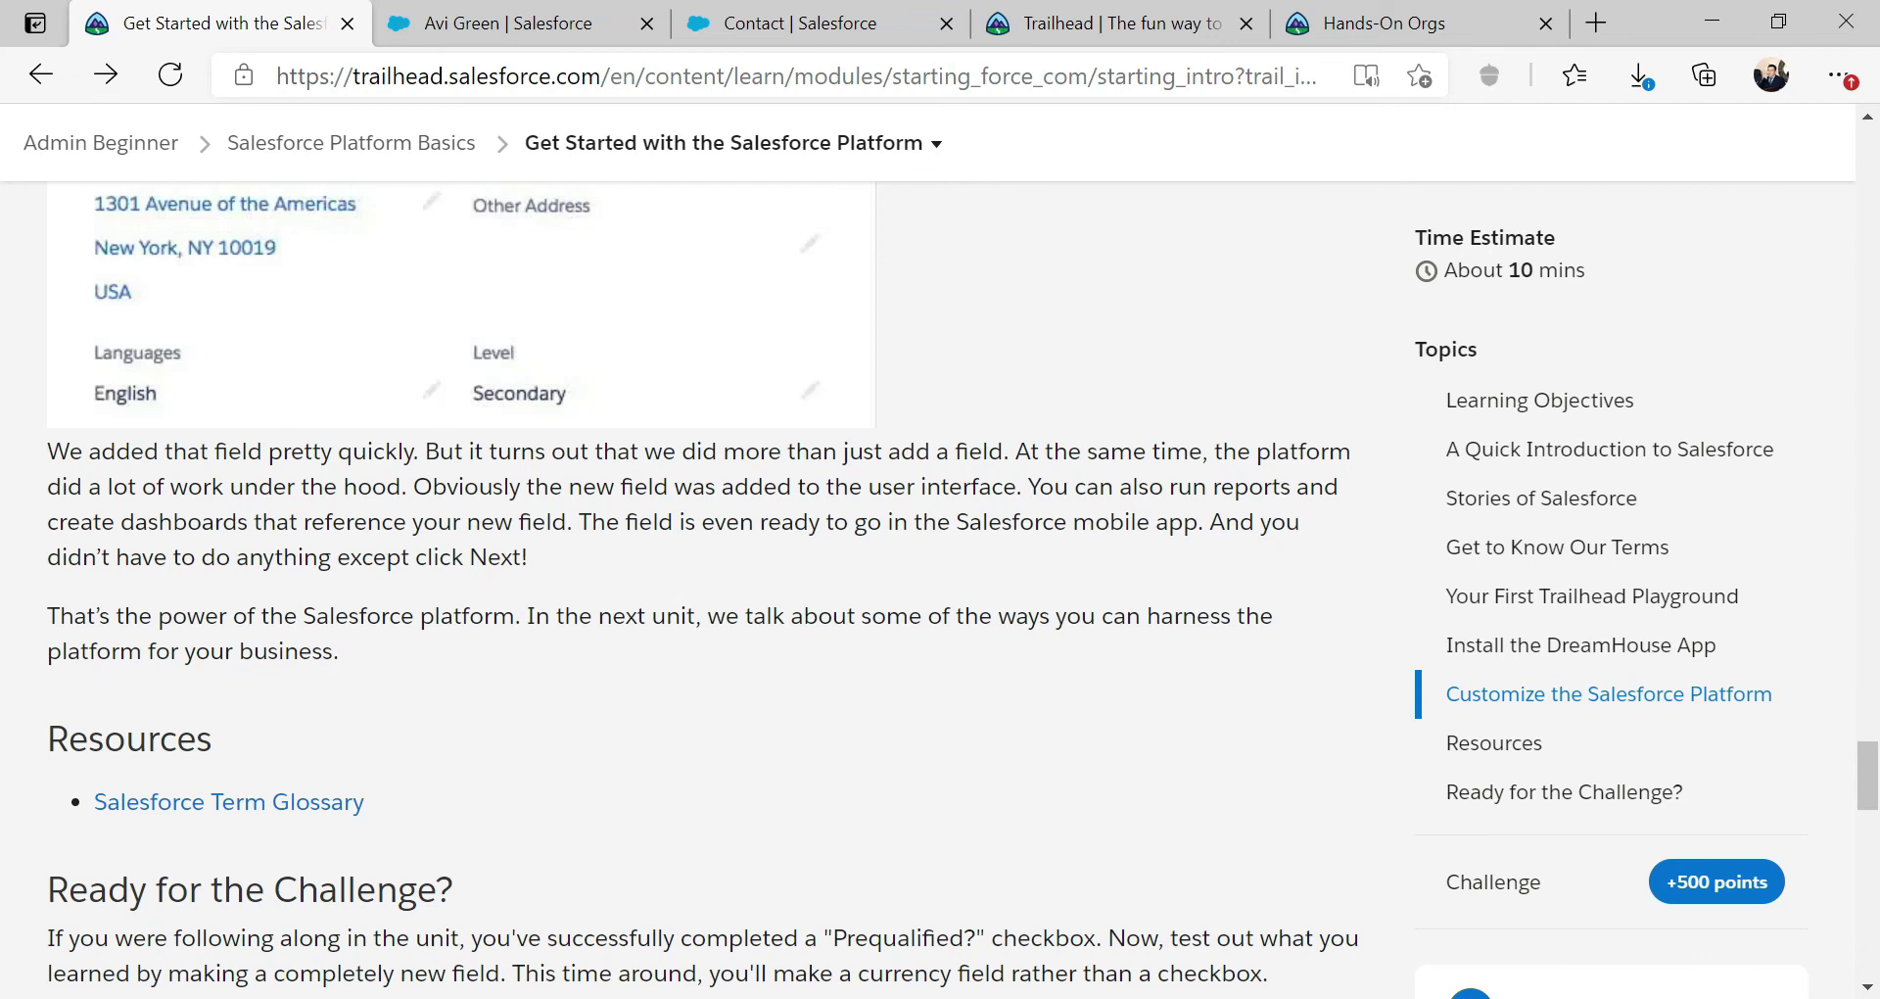
scroll(516, 542, "down", 8)
scroll(564, 411, "down", 5)
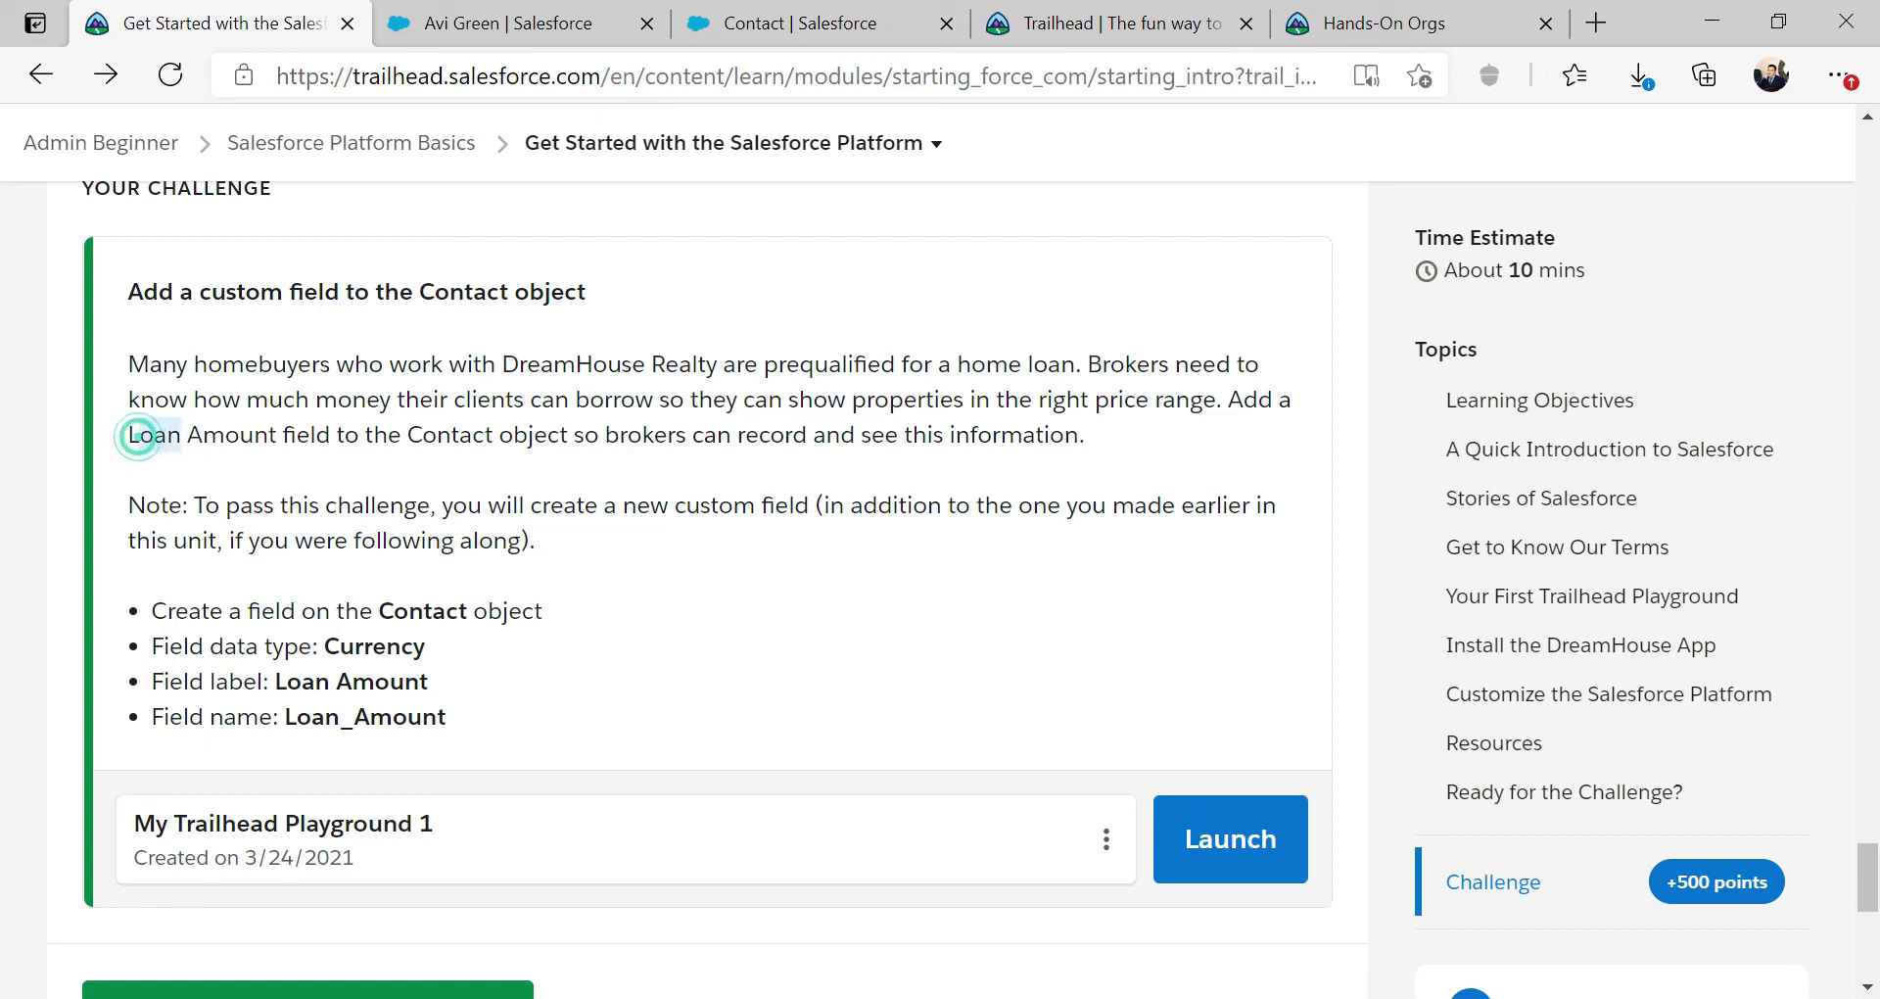
left_click_drag(137, 435, 268, 435)
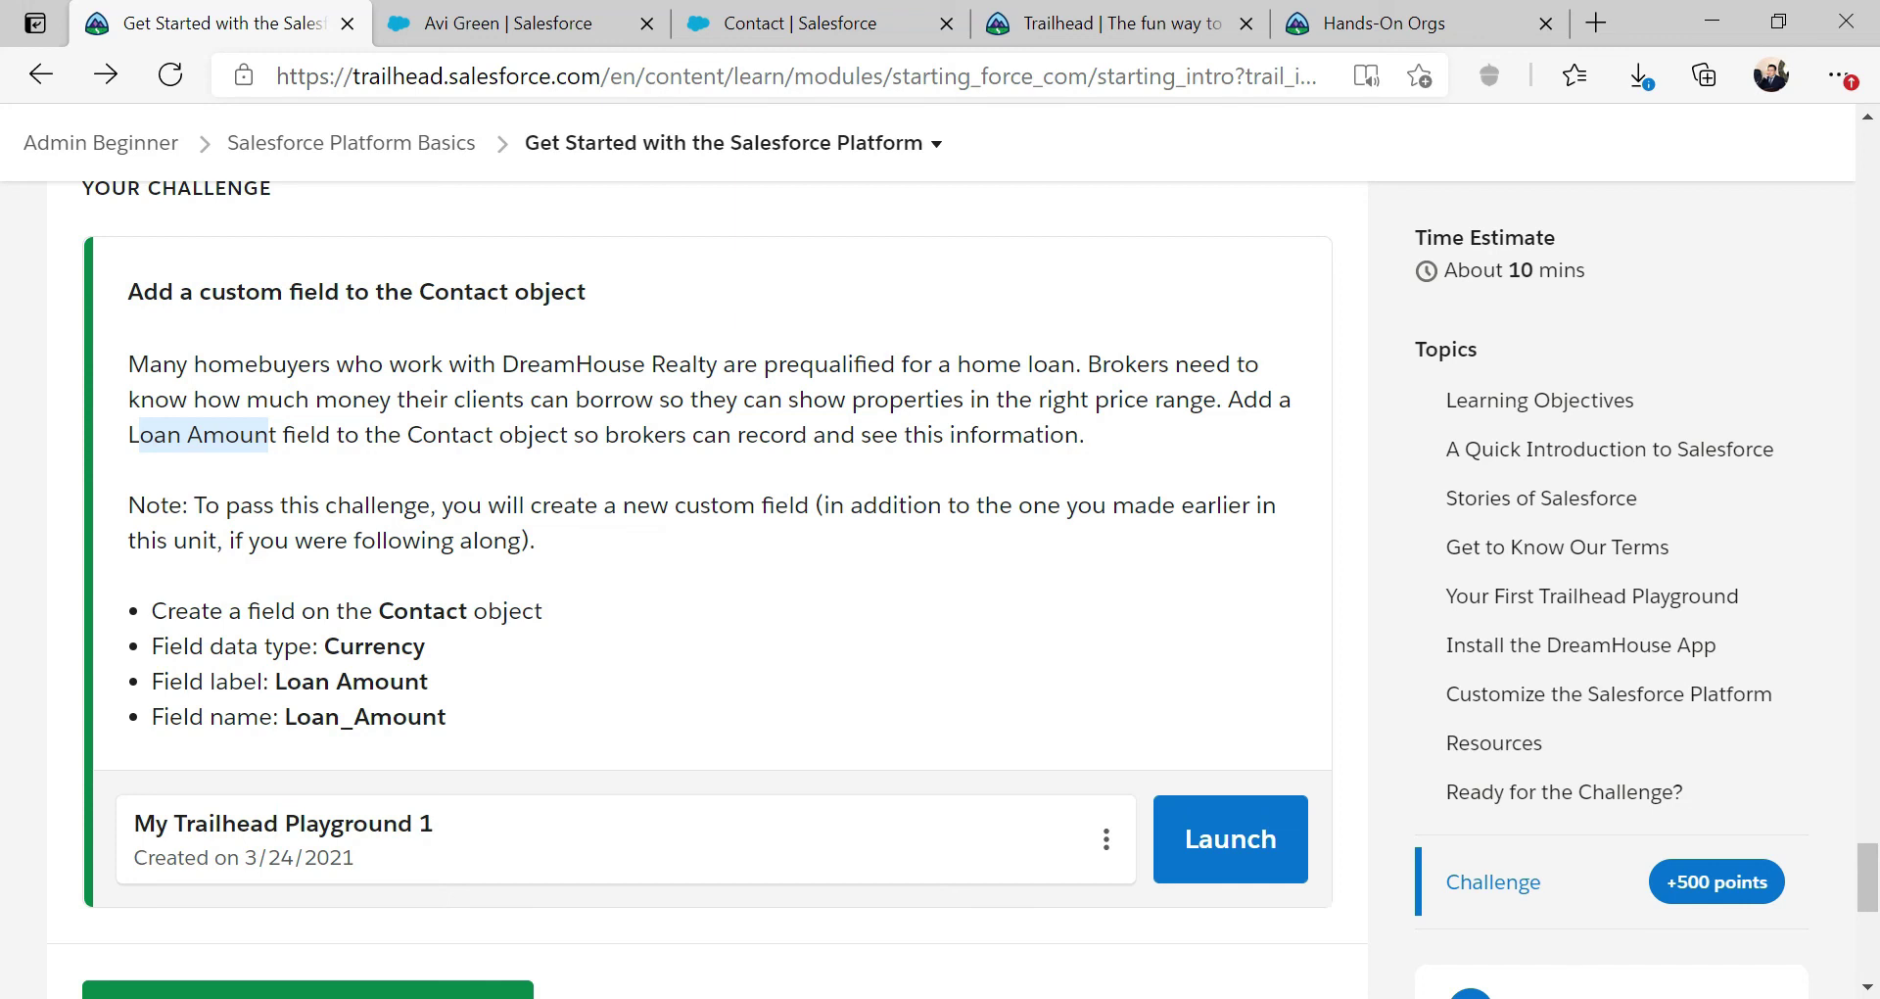
Step: Close the contact record page, open Setup in a new tab, and recheck the challenge requirements before returning to it
left_click(539, 23)
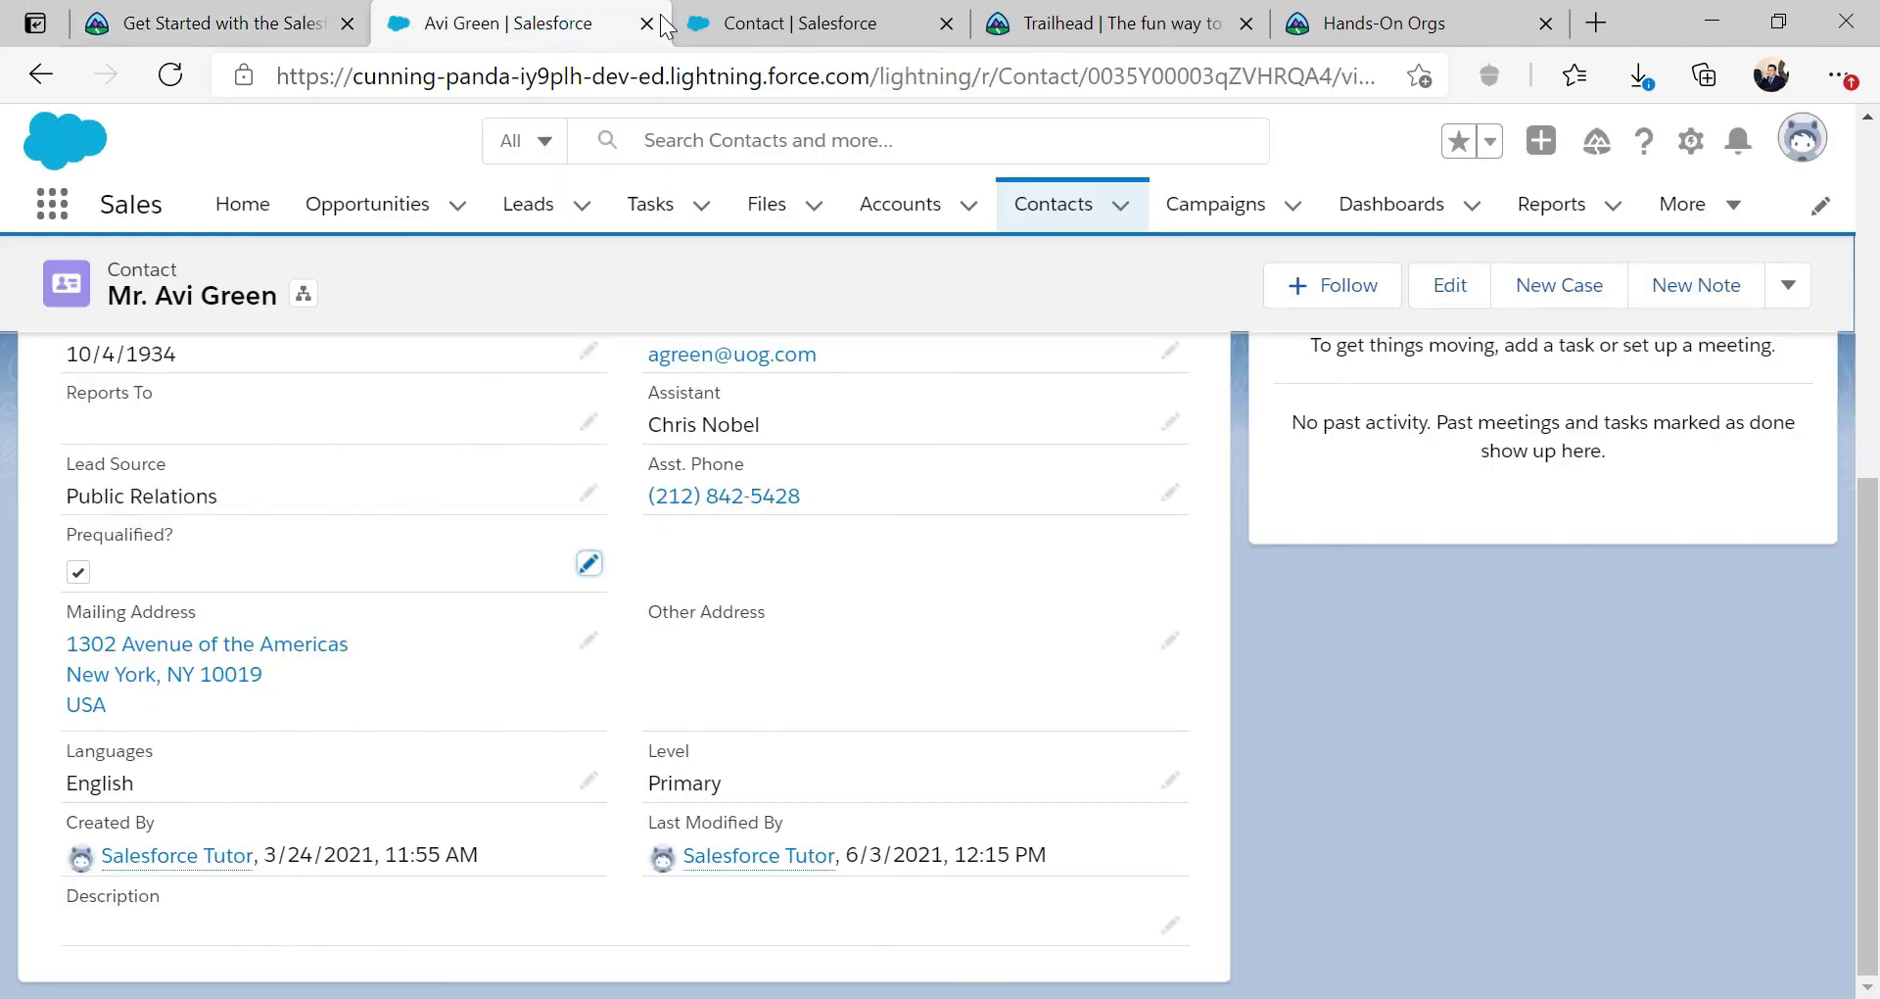
left_click(646, 23)
left_click(538, 29)
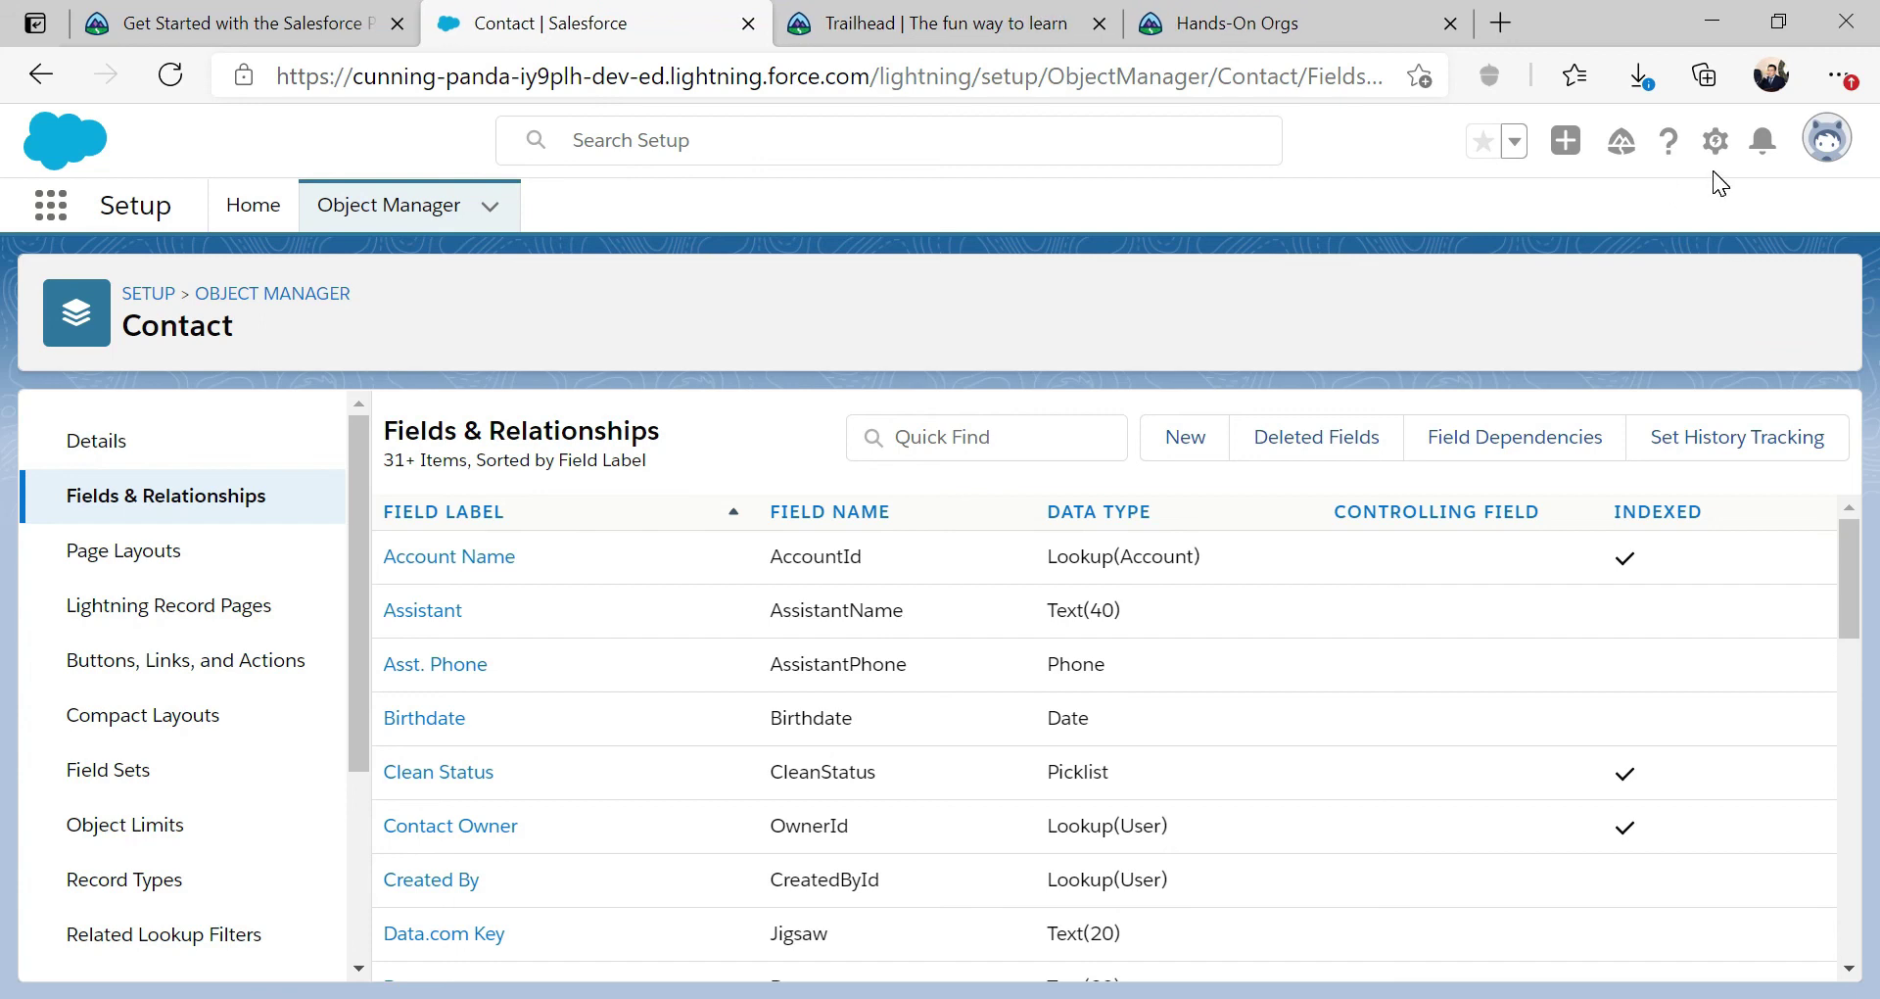
left_click(1716, 141)
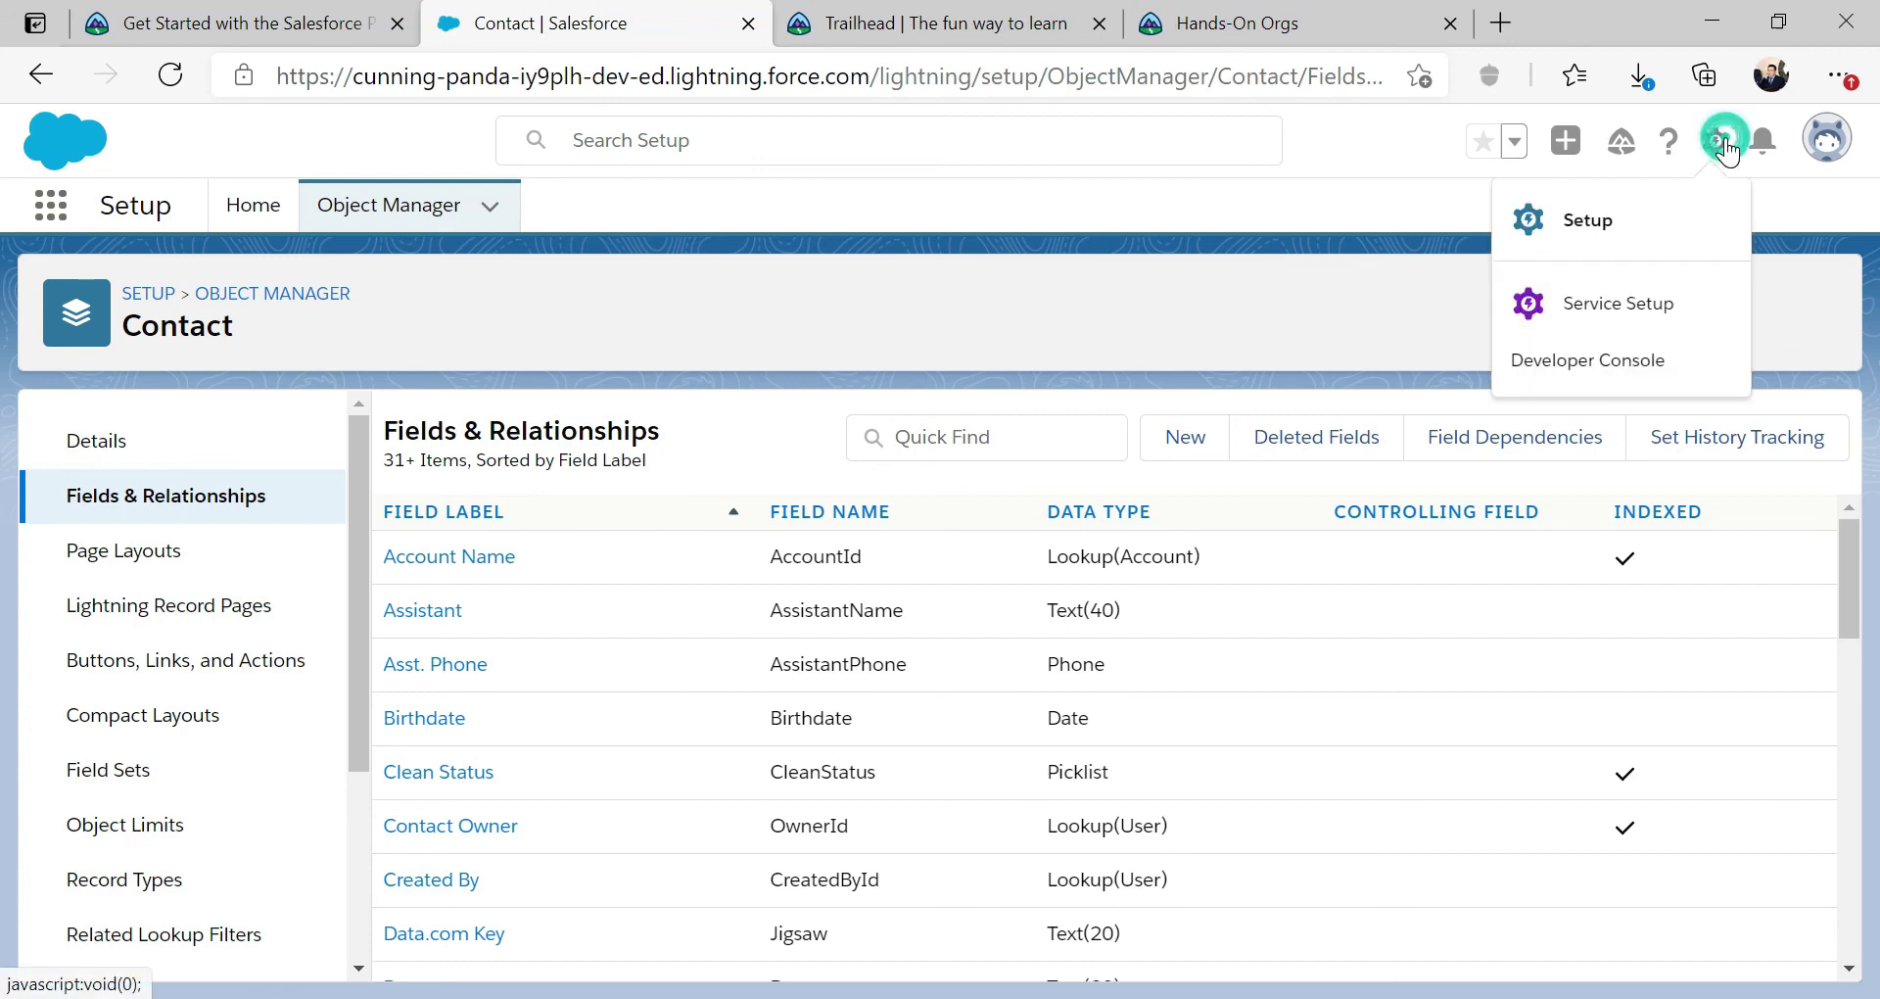
left_click(1606, 223)
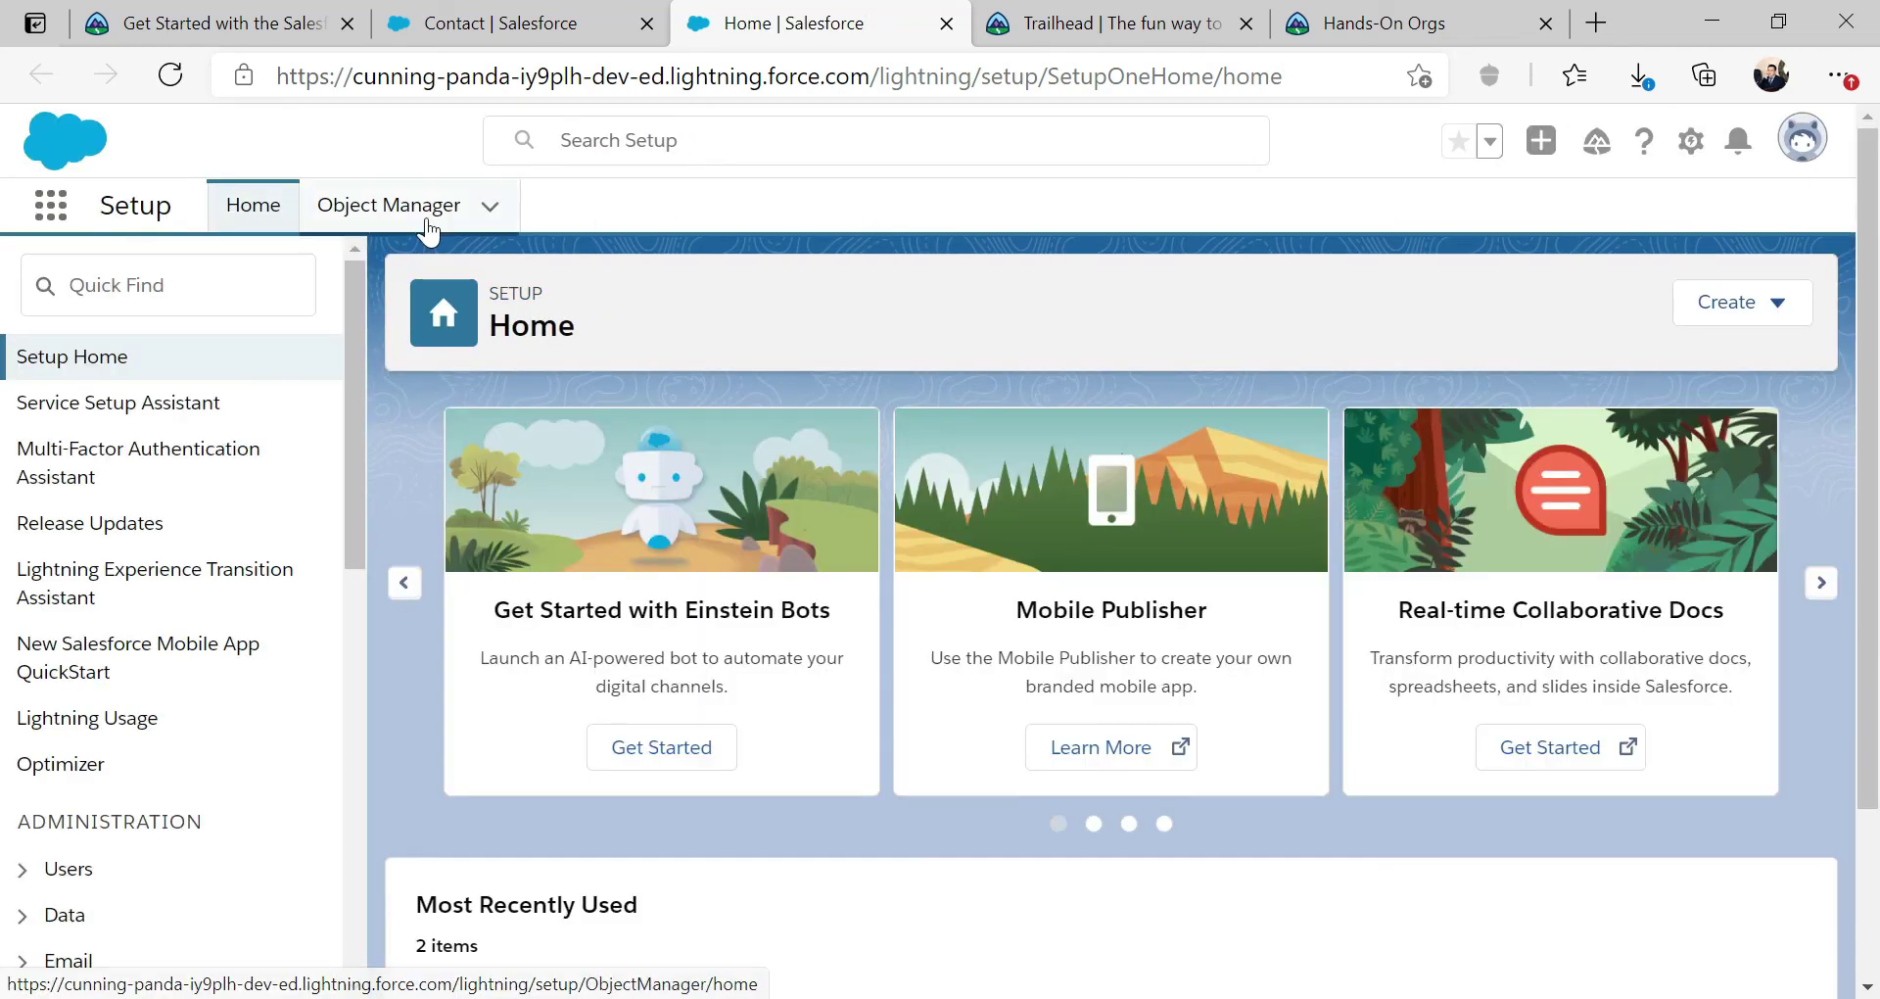
left_click(294, 25)
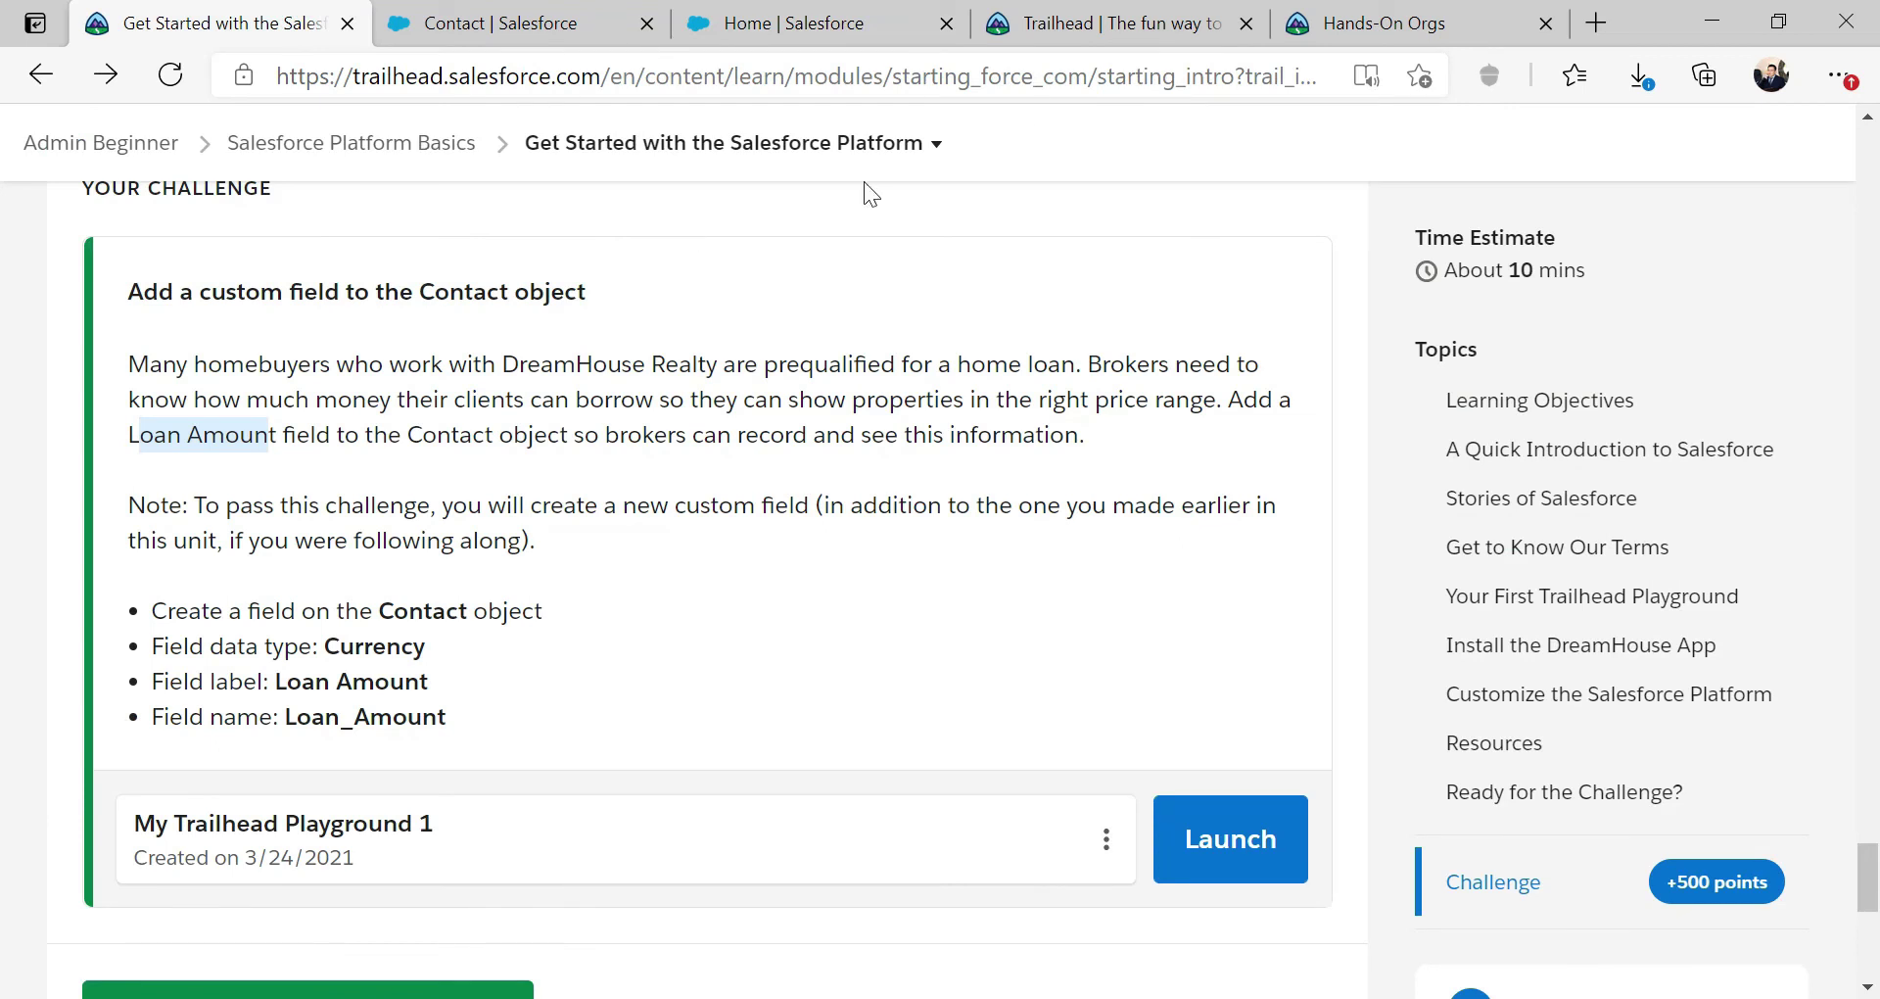
left_click(873, 21)
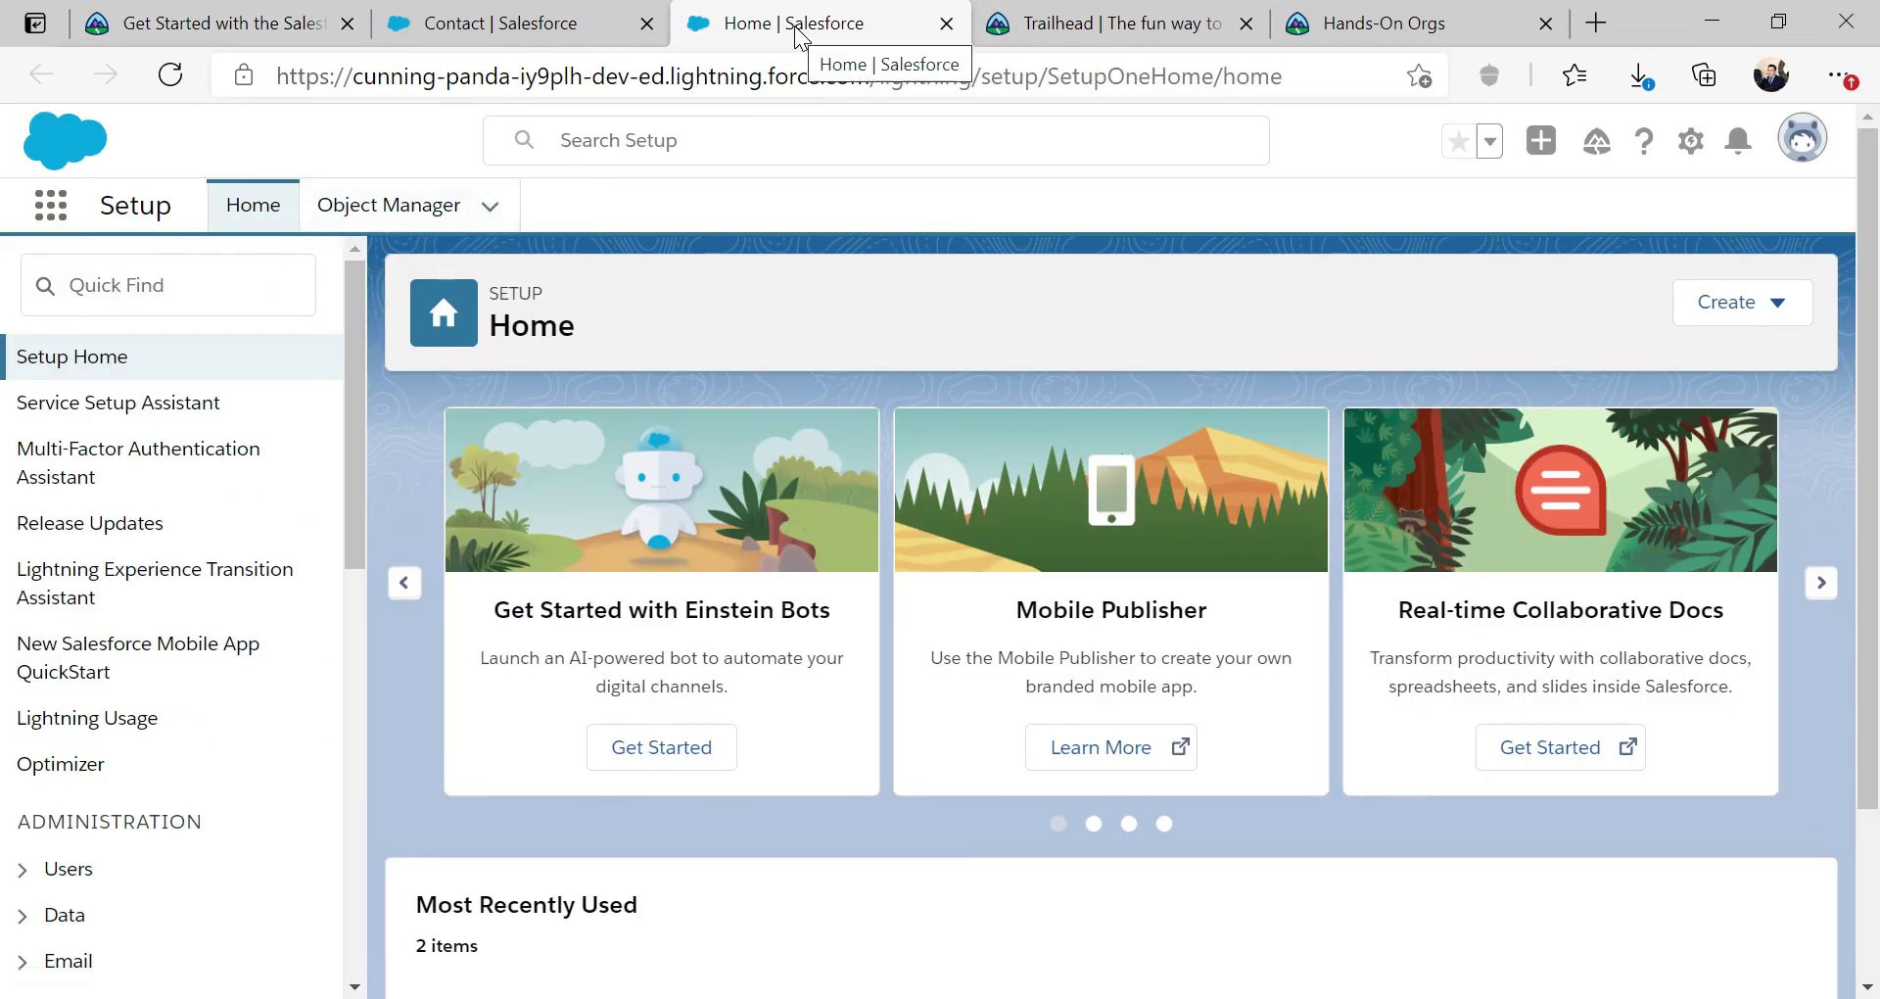
Step: Open the Contact object's Fields & Relationships in Object Manager and start a new custom field
left_click(394, 213)
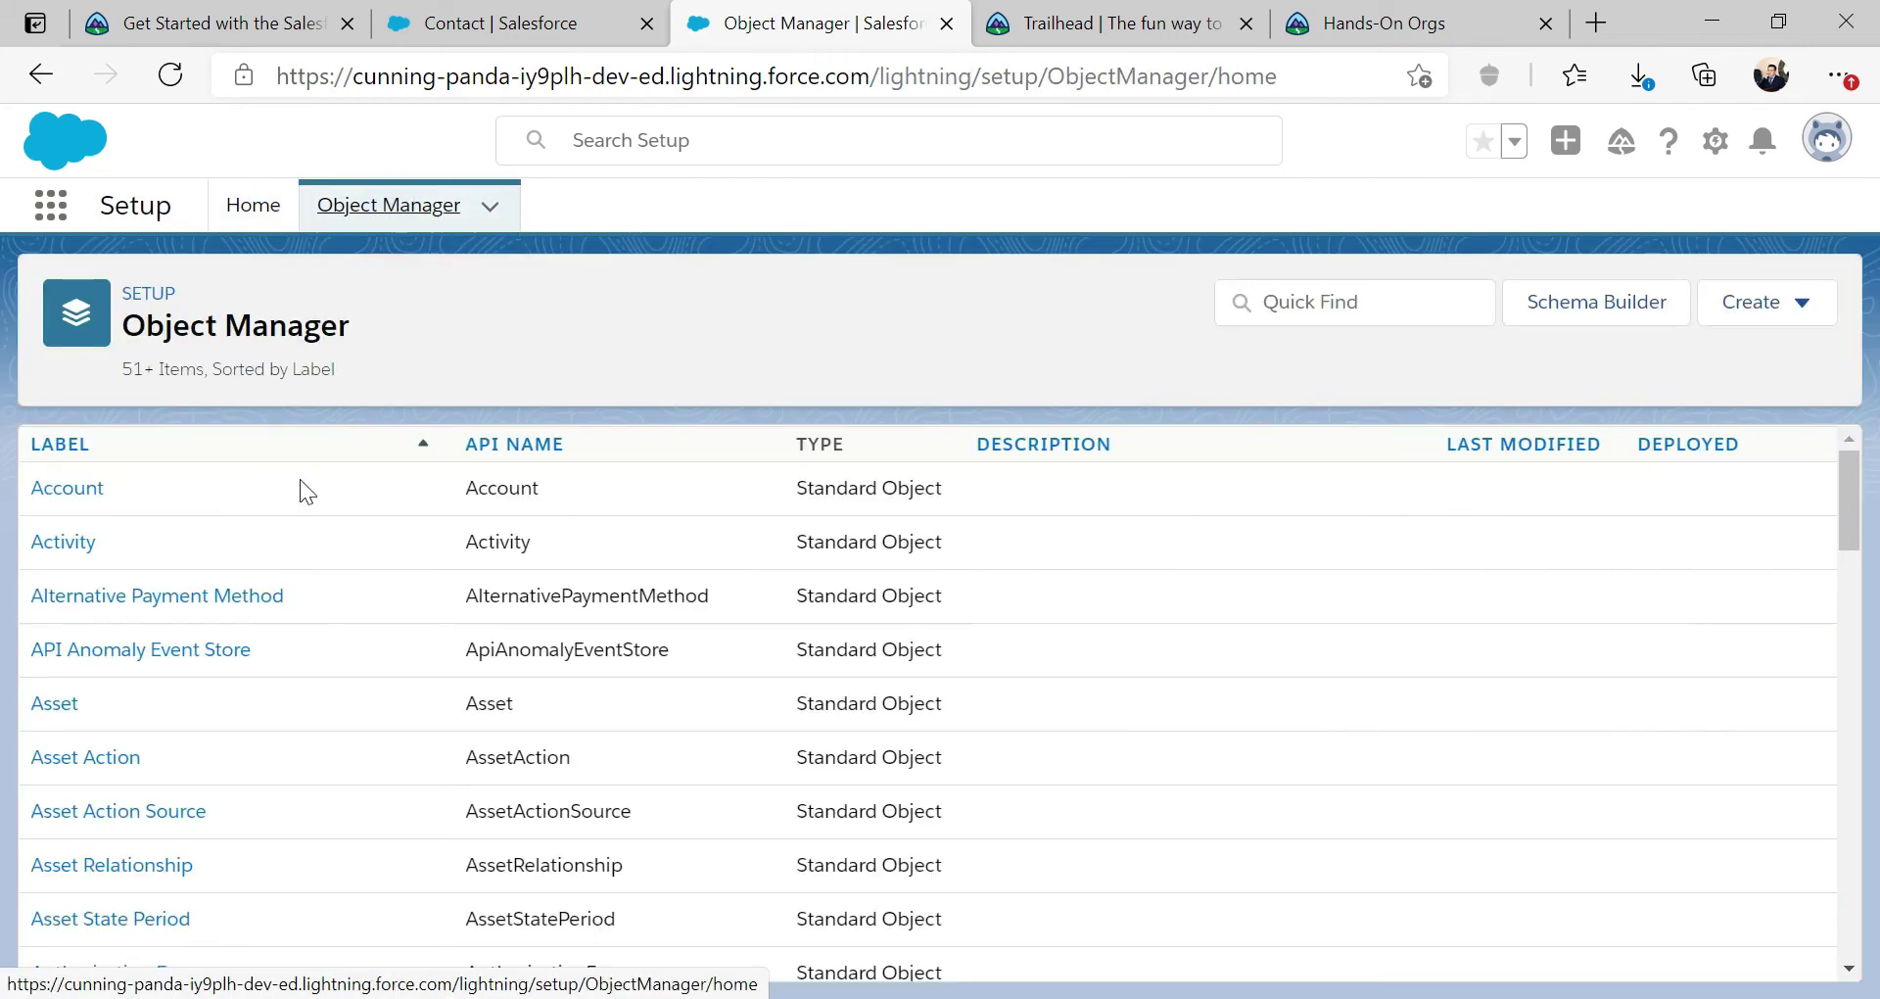
scroll(266, 652, "down", 8)
scroll(251, 652, "down", 2)
scroll(251, 663, "down", 2)
left_click(86, 797)
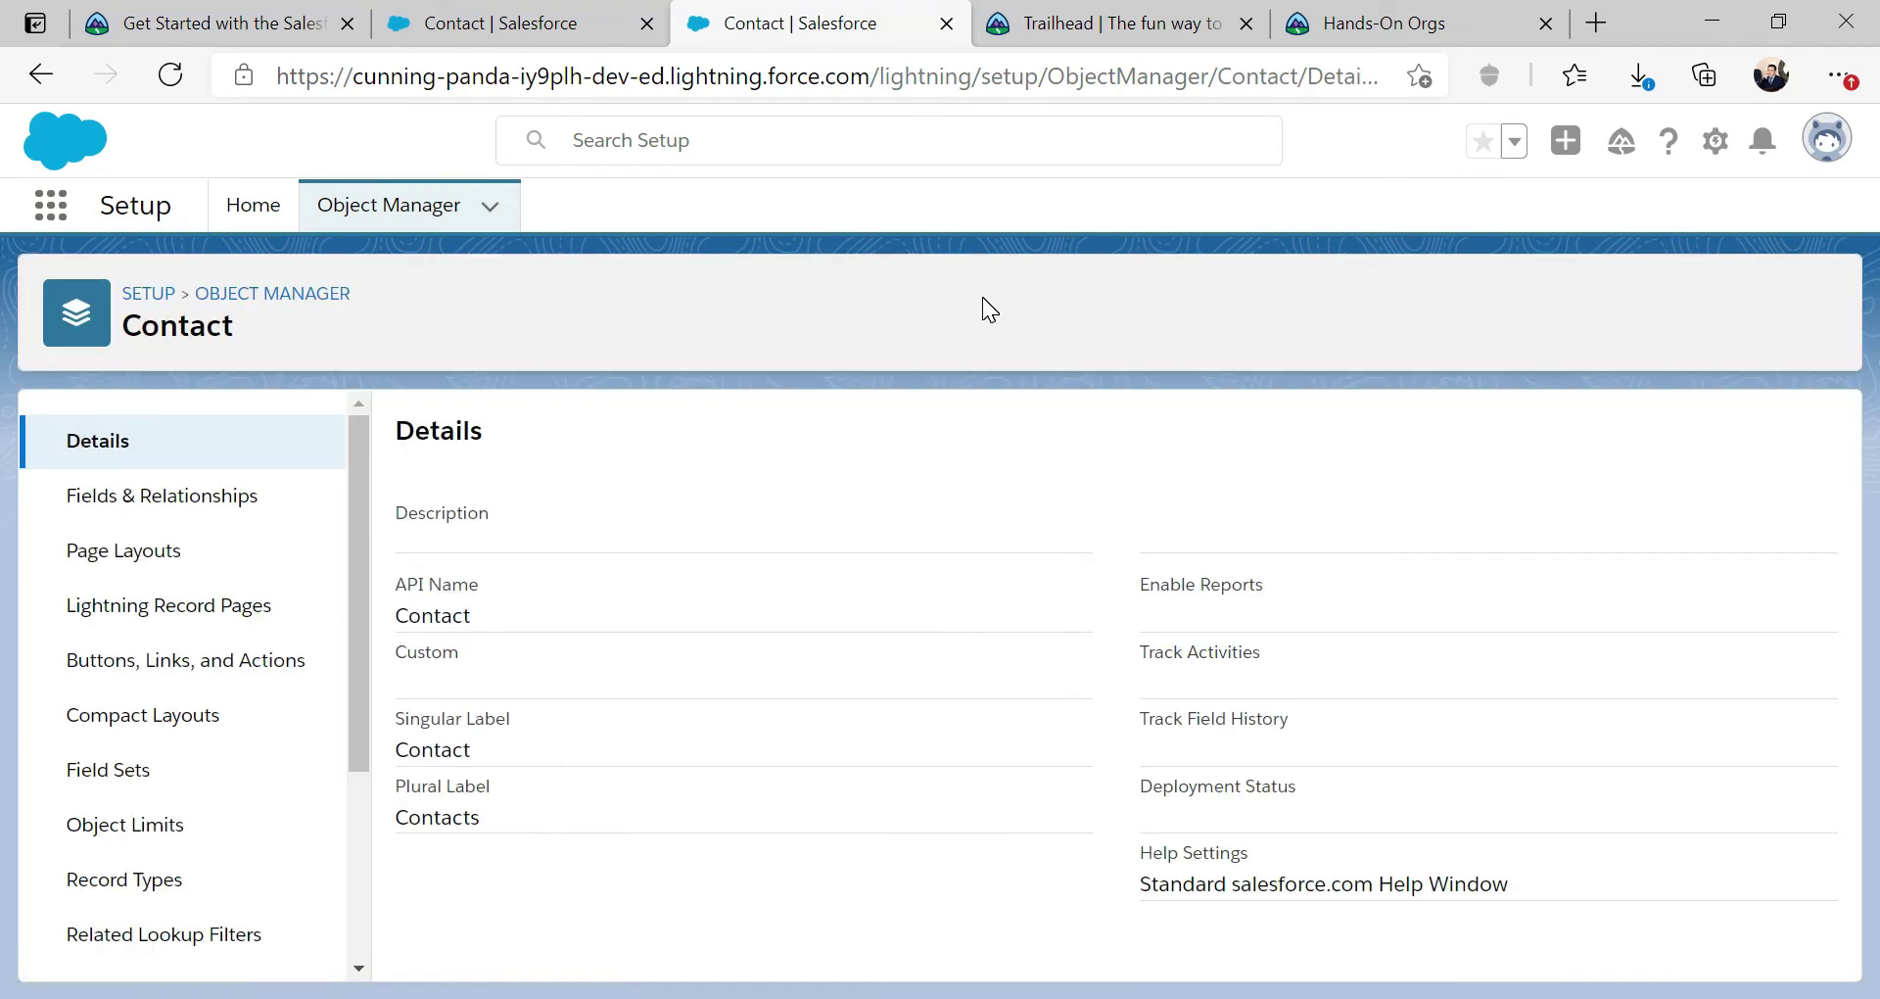
left_click(149, 499)
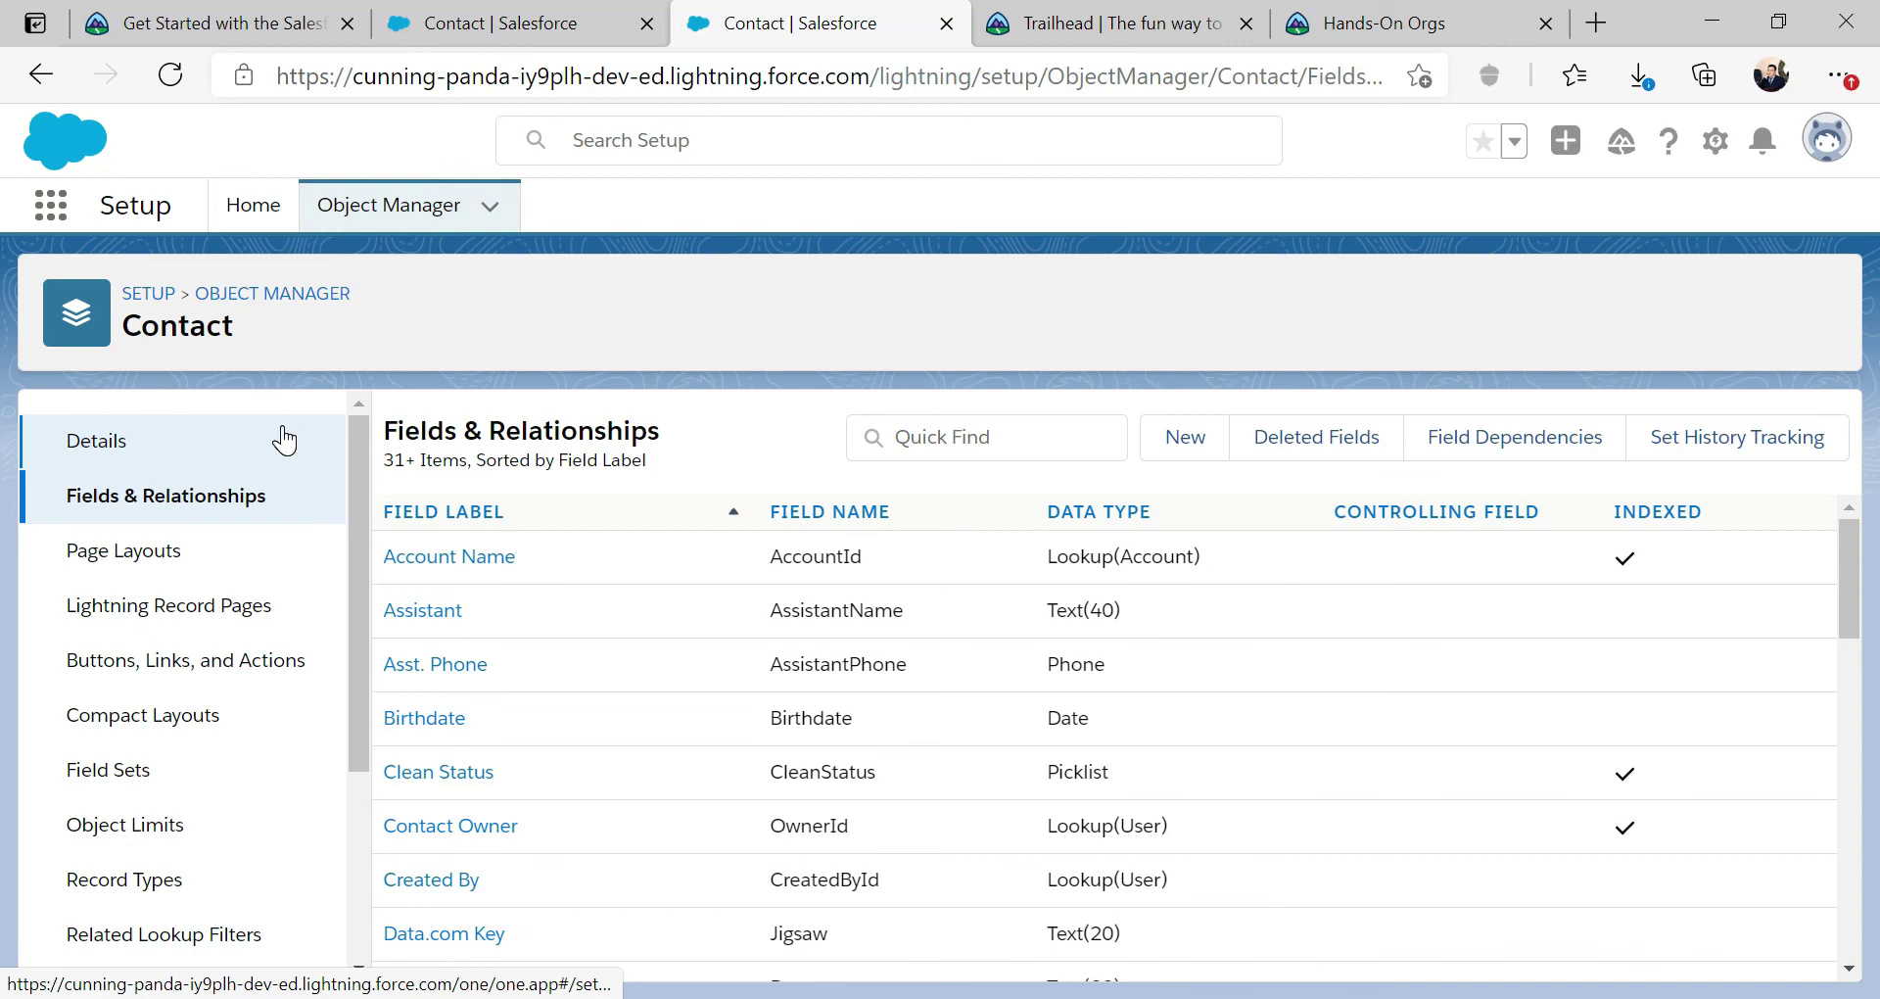
left_click(1170, 450)
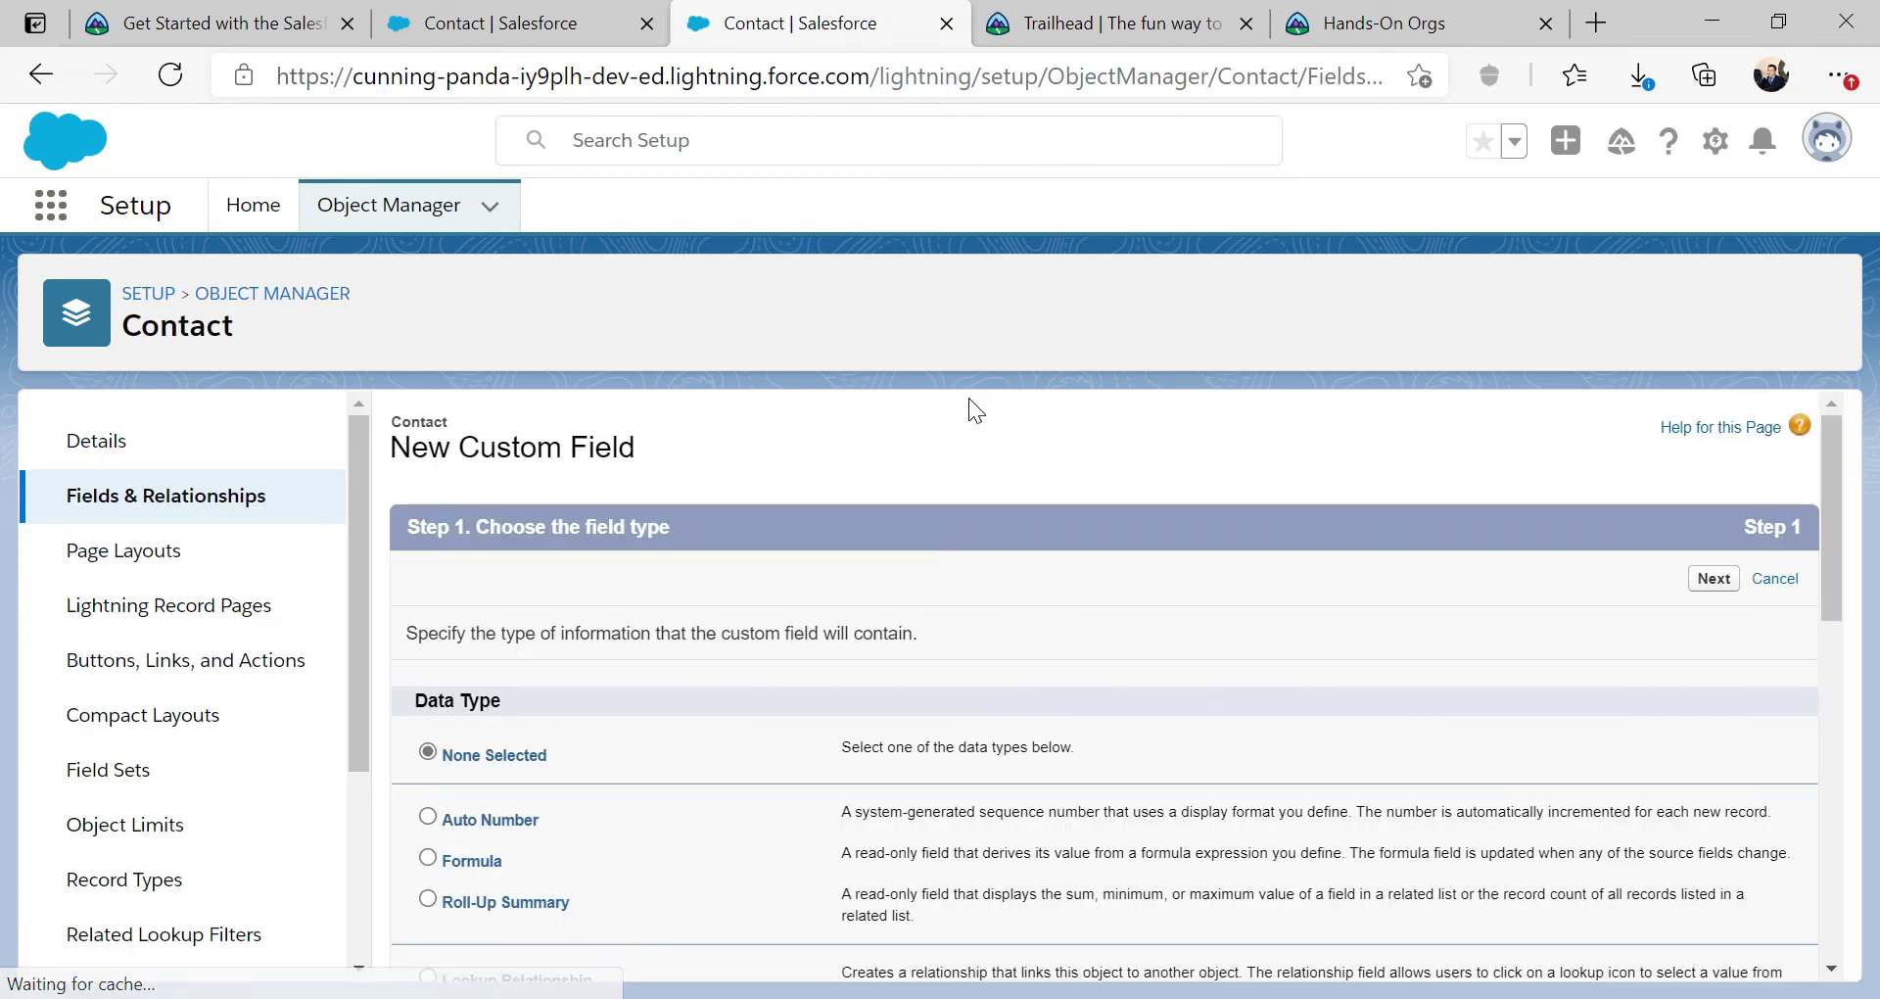
Step: Copy the field label "Loan Amount" from the Trailhead challenge and return to the new custom field setup
left_click(231, 23)
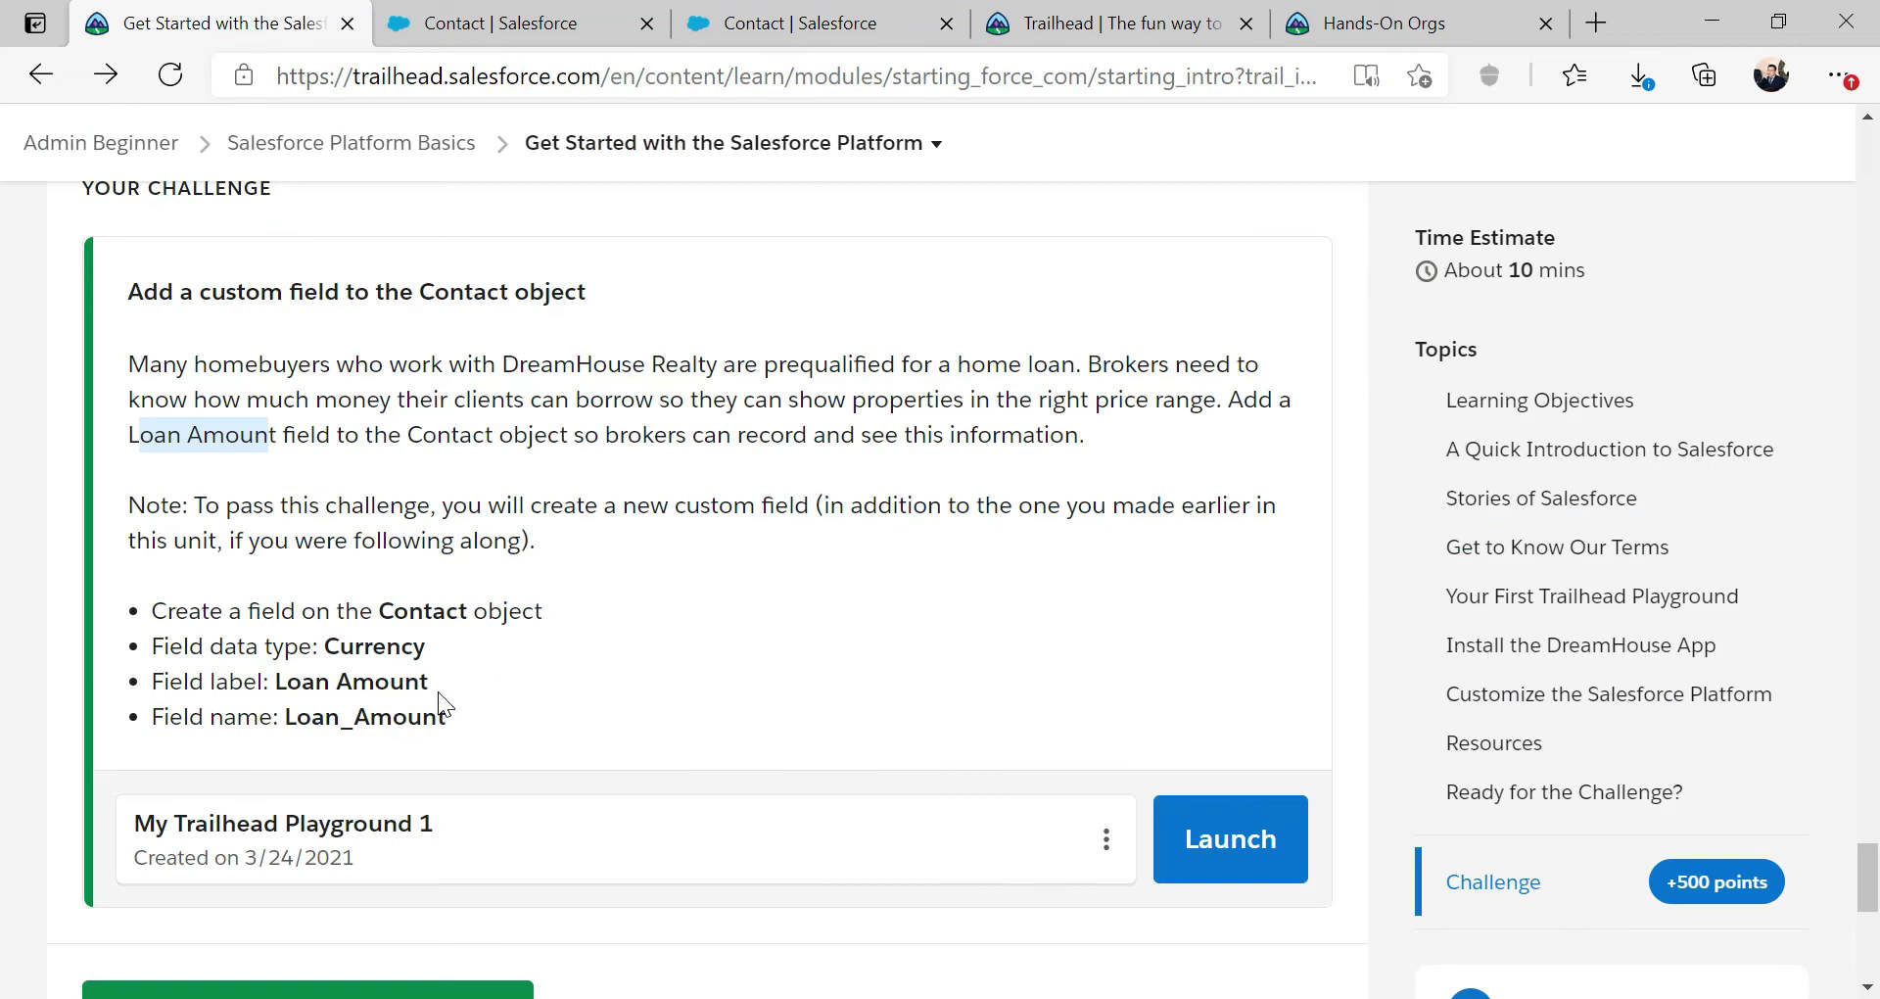
left_click_drag(429, 682, 275, 683)
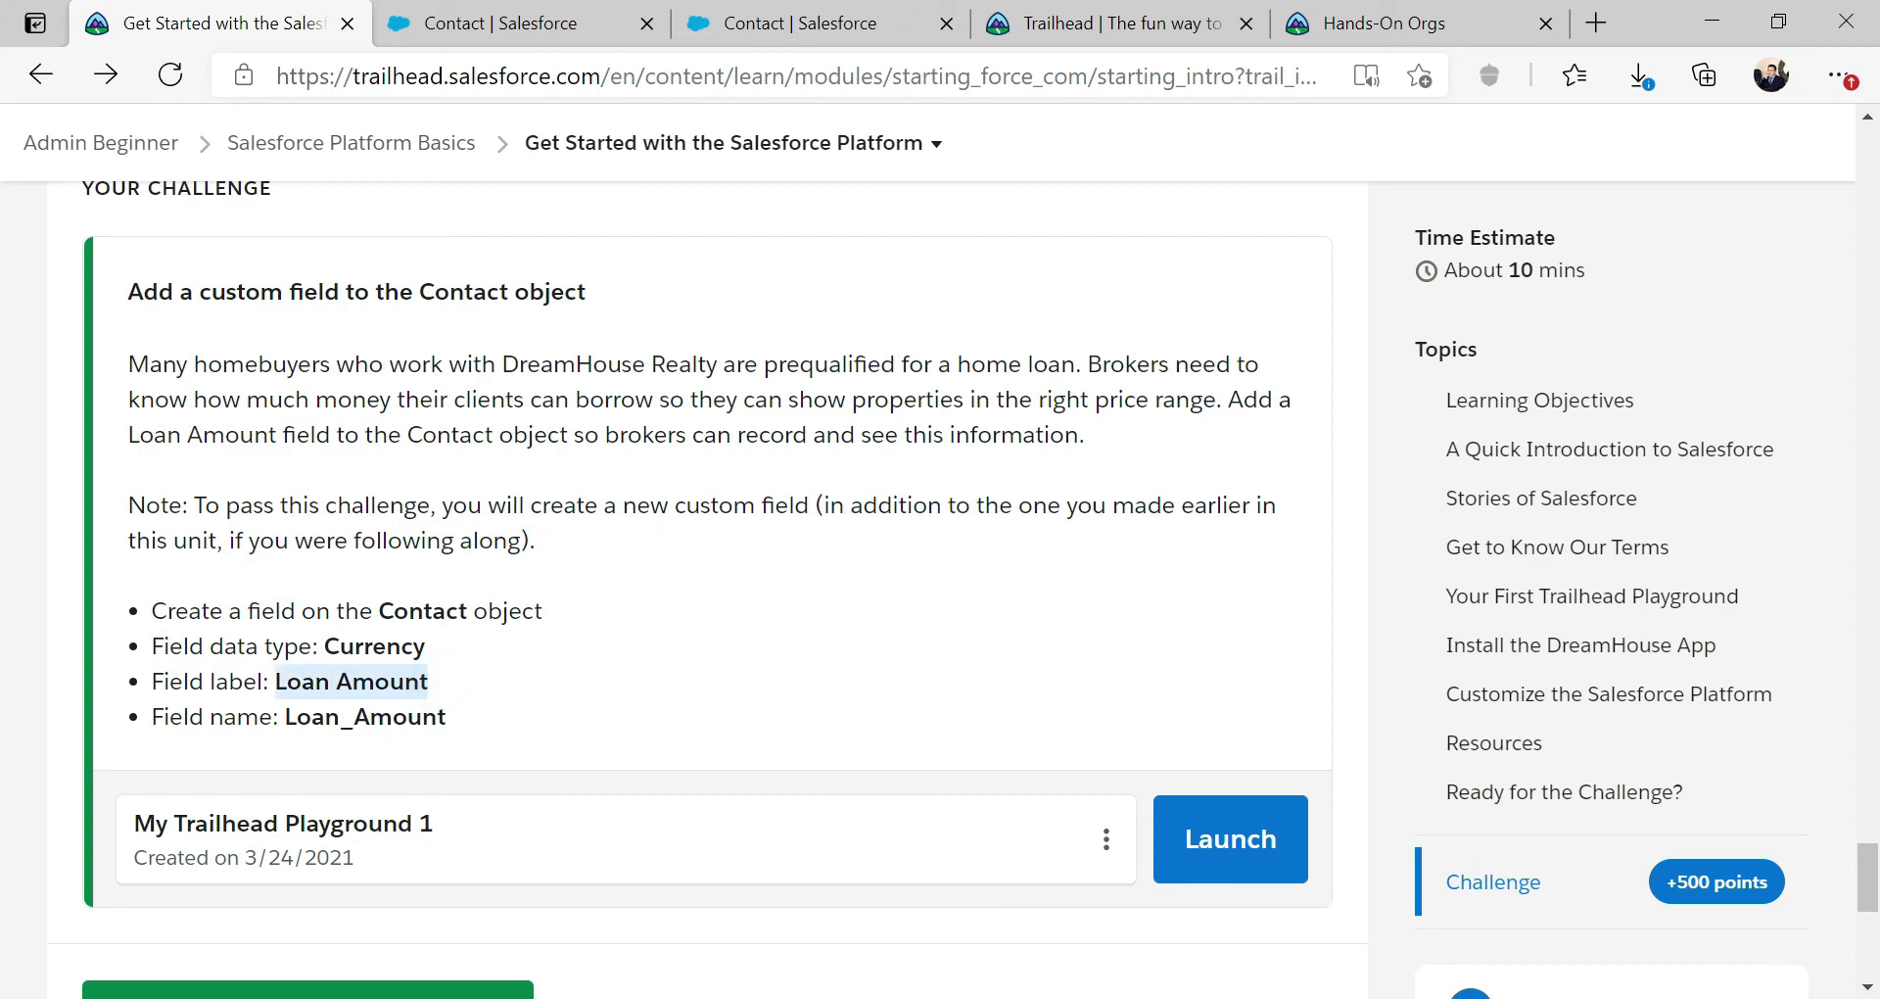
right_click(329, 680)
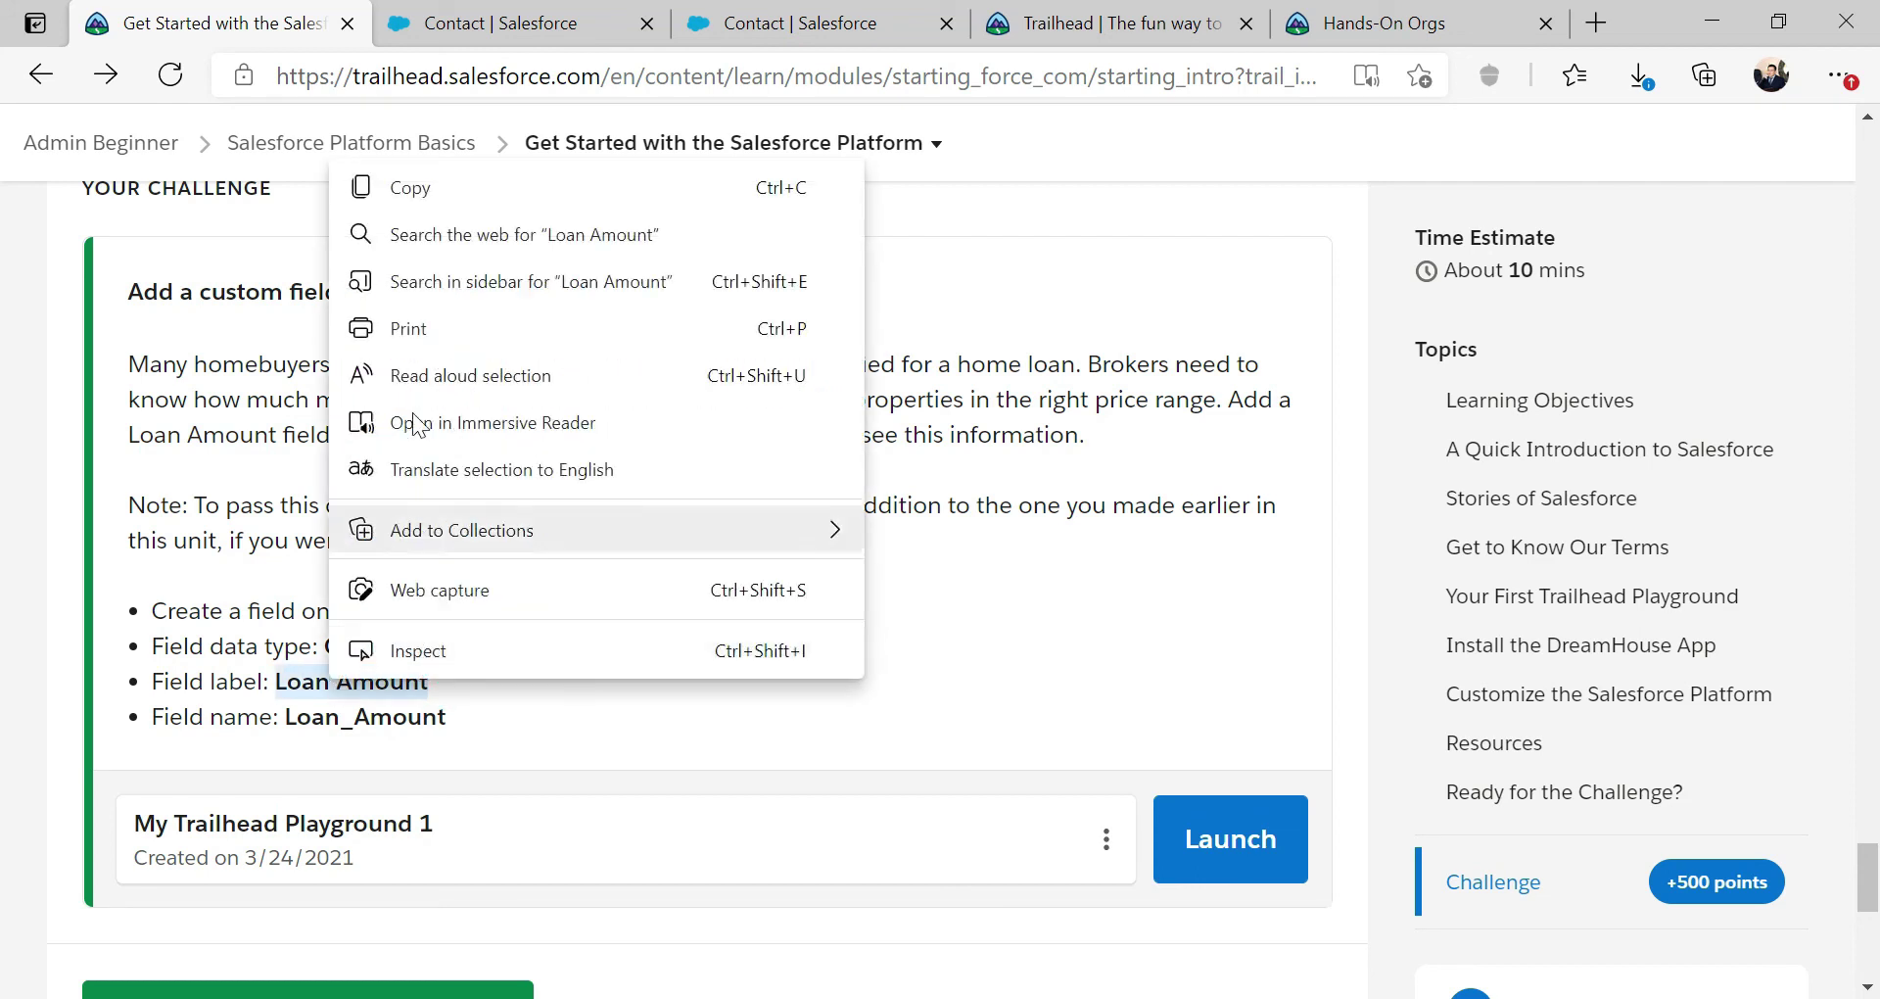
left_click(416, 189)
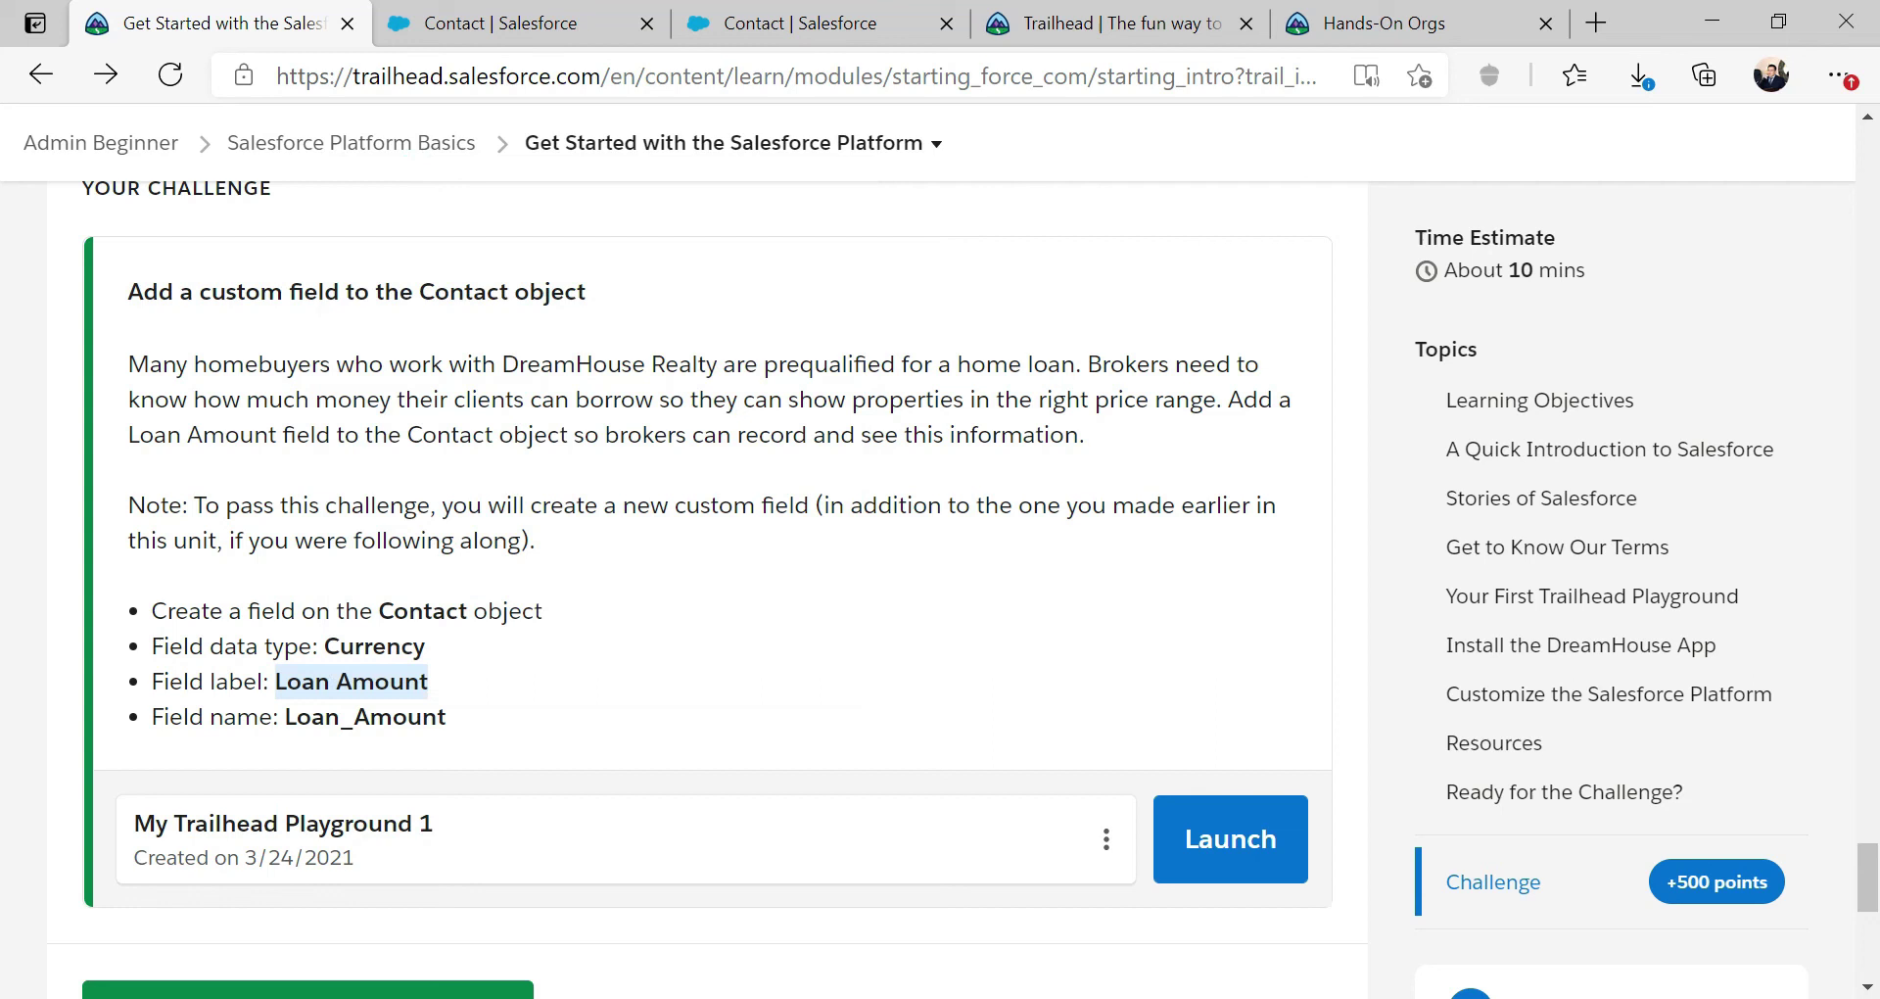
left_click(697, 29)
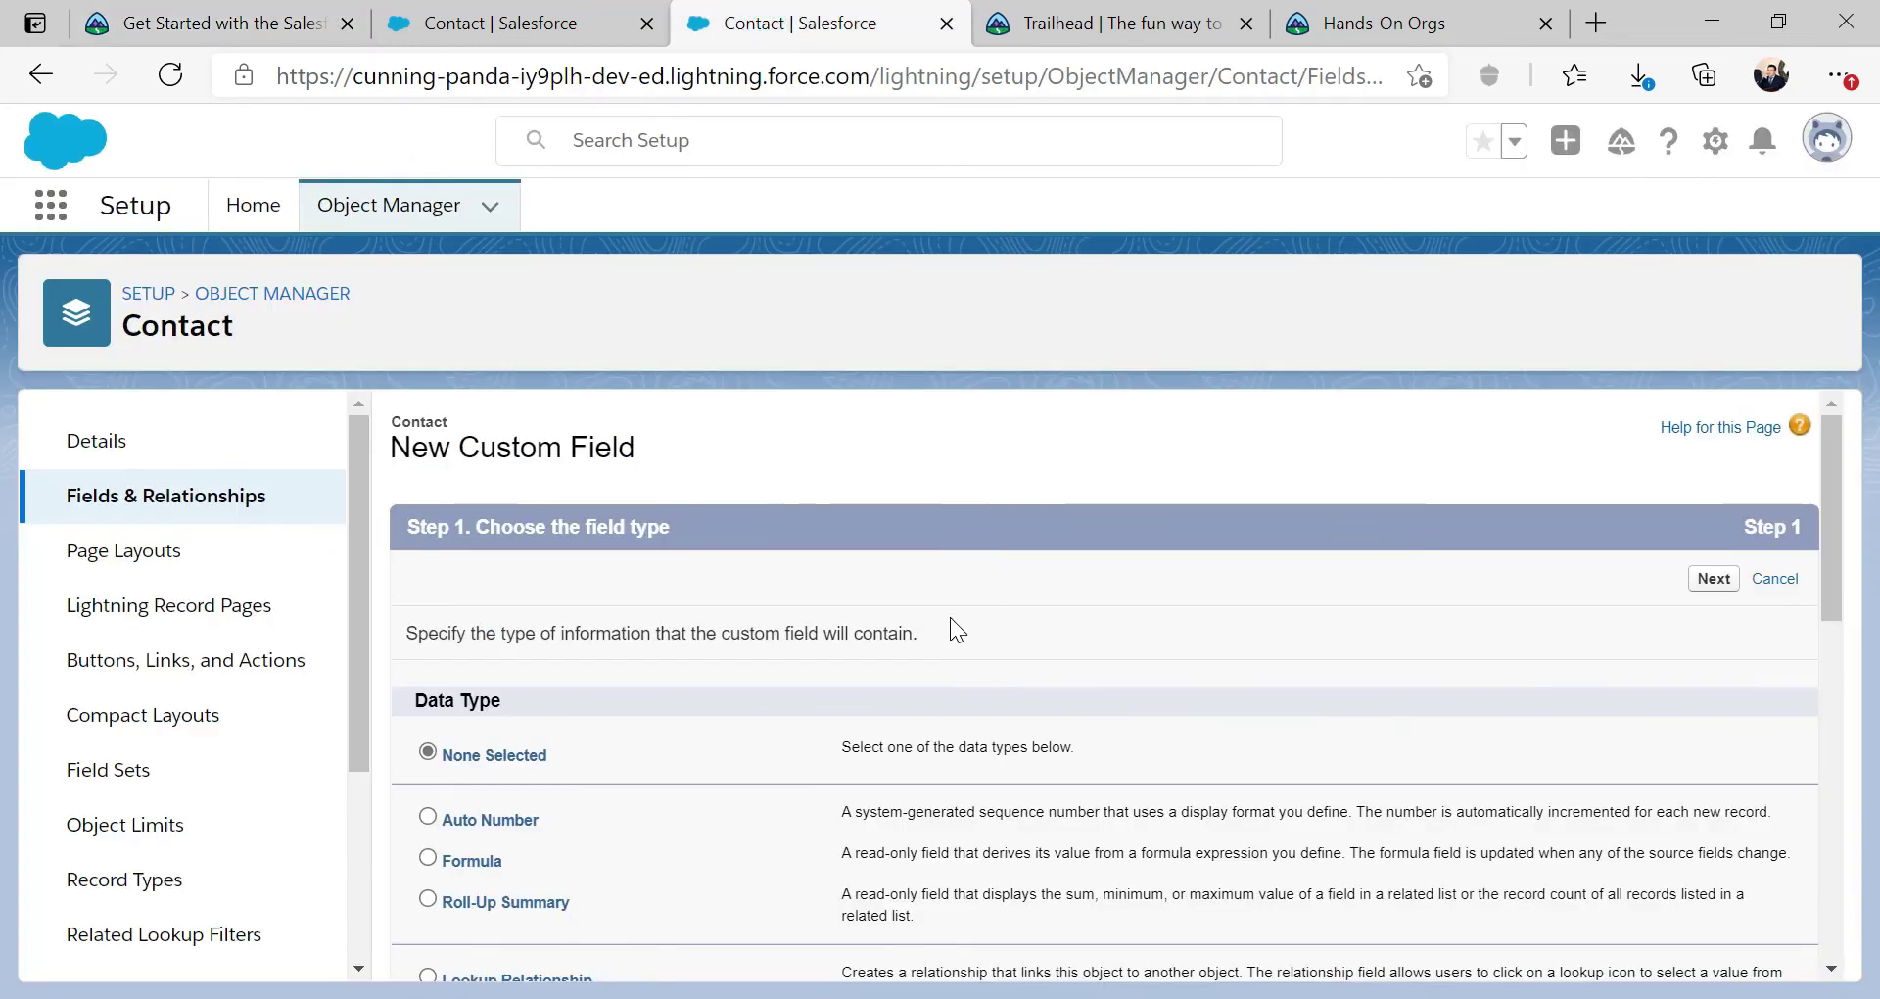
Step: Choose Currency as the new field's data type and continue to the field details
scroll(643, 699, "down", 1)
scroll(584, 584, "down", 1)
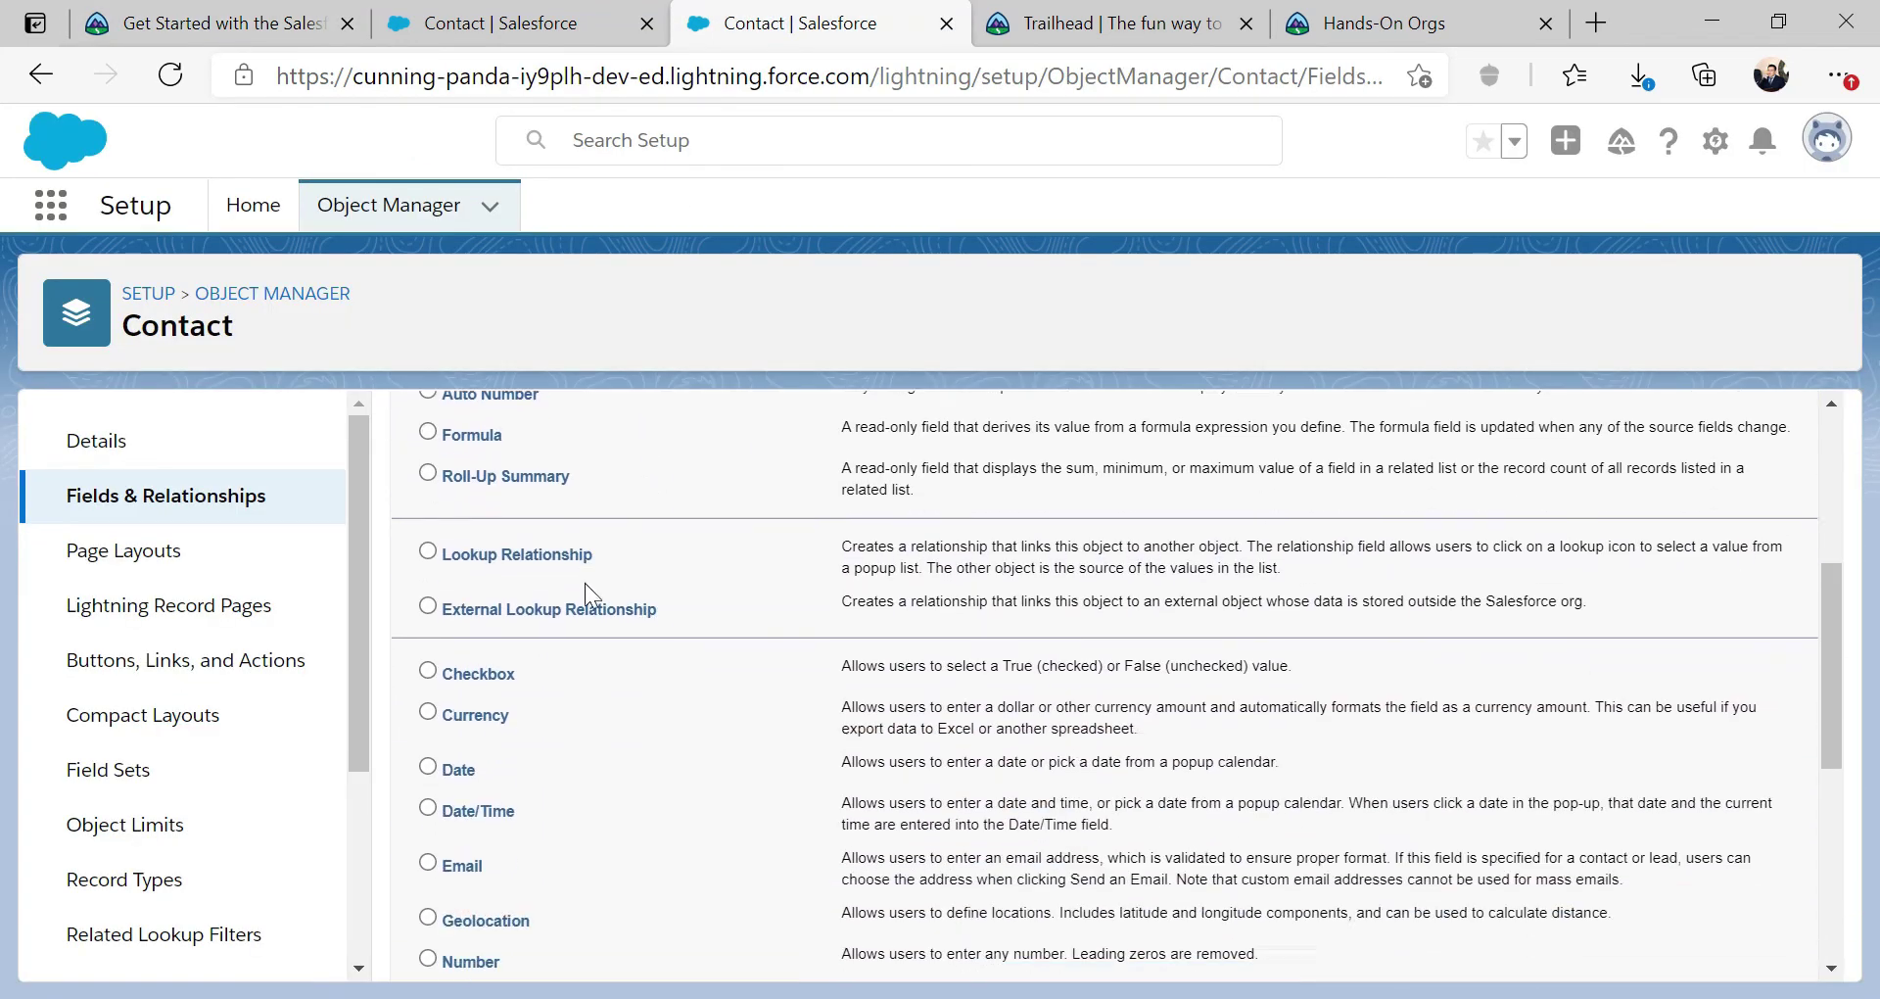
left_click(427, 697)
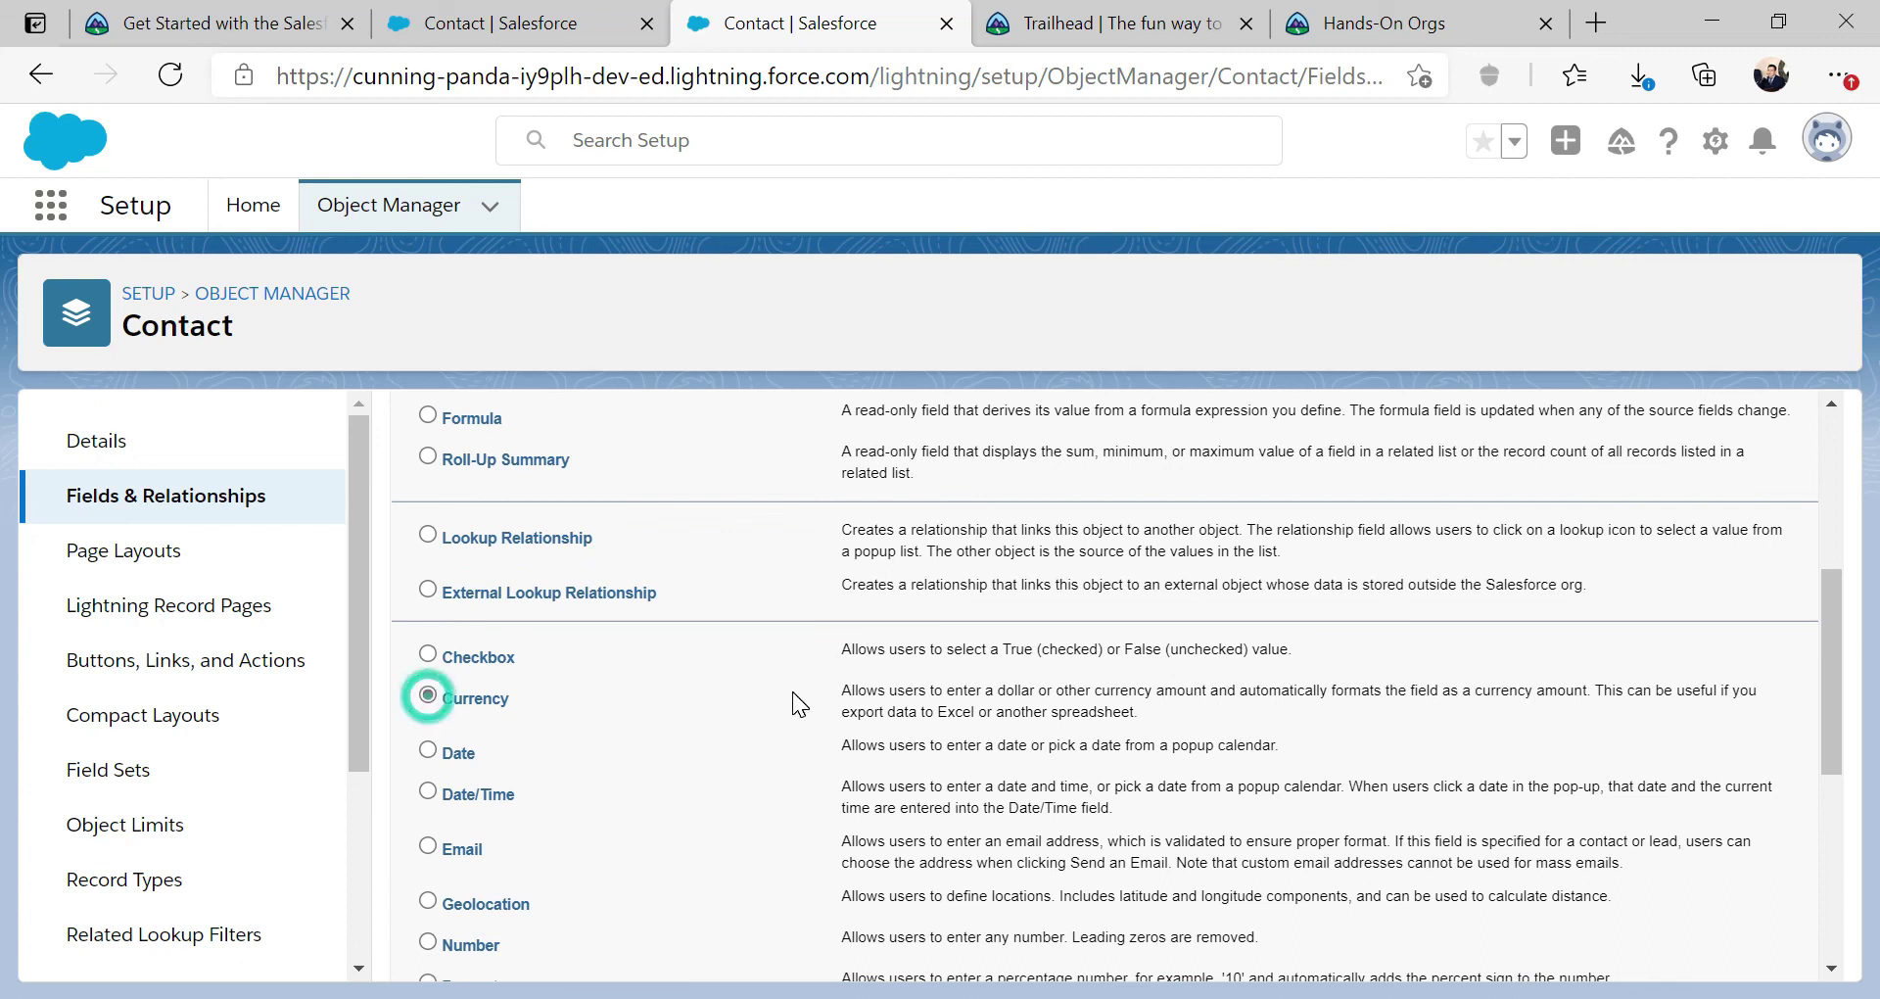
scroll(809, 683, "down", 5)
scroll(809, 681, "down", 1)
left_click(1713, 942)
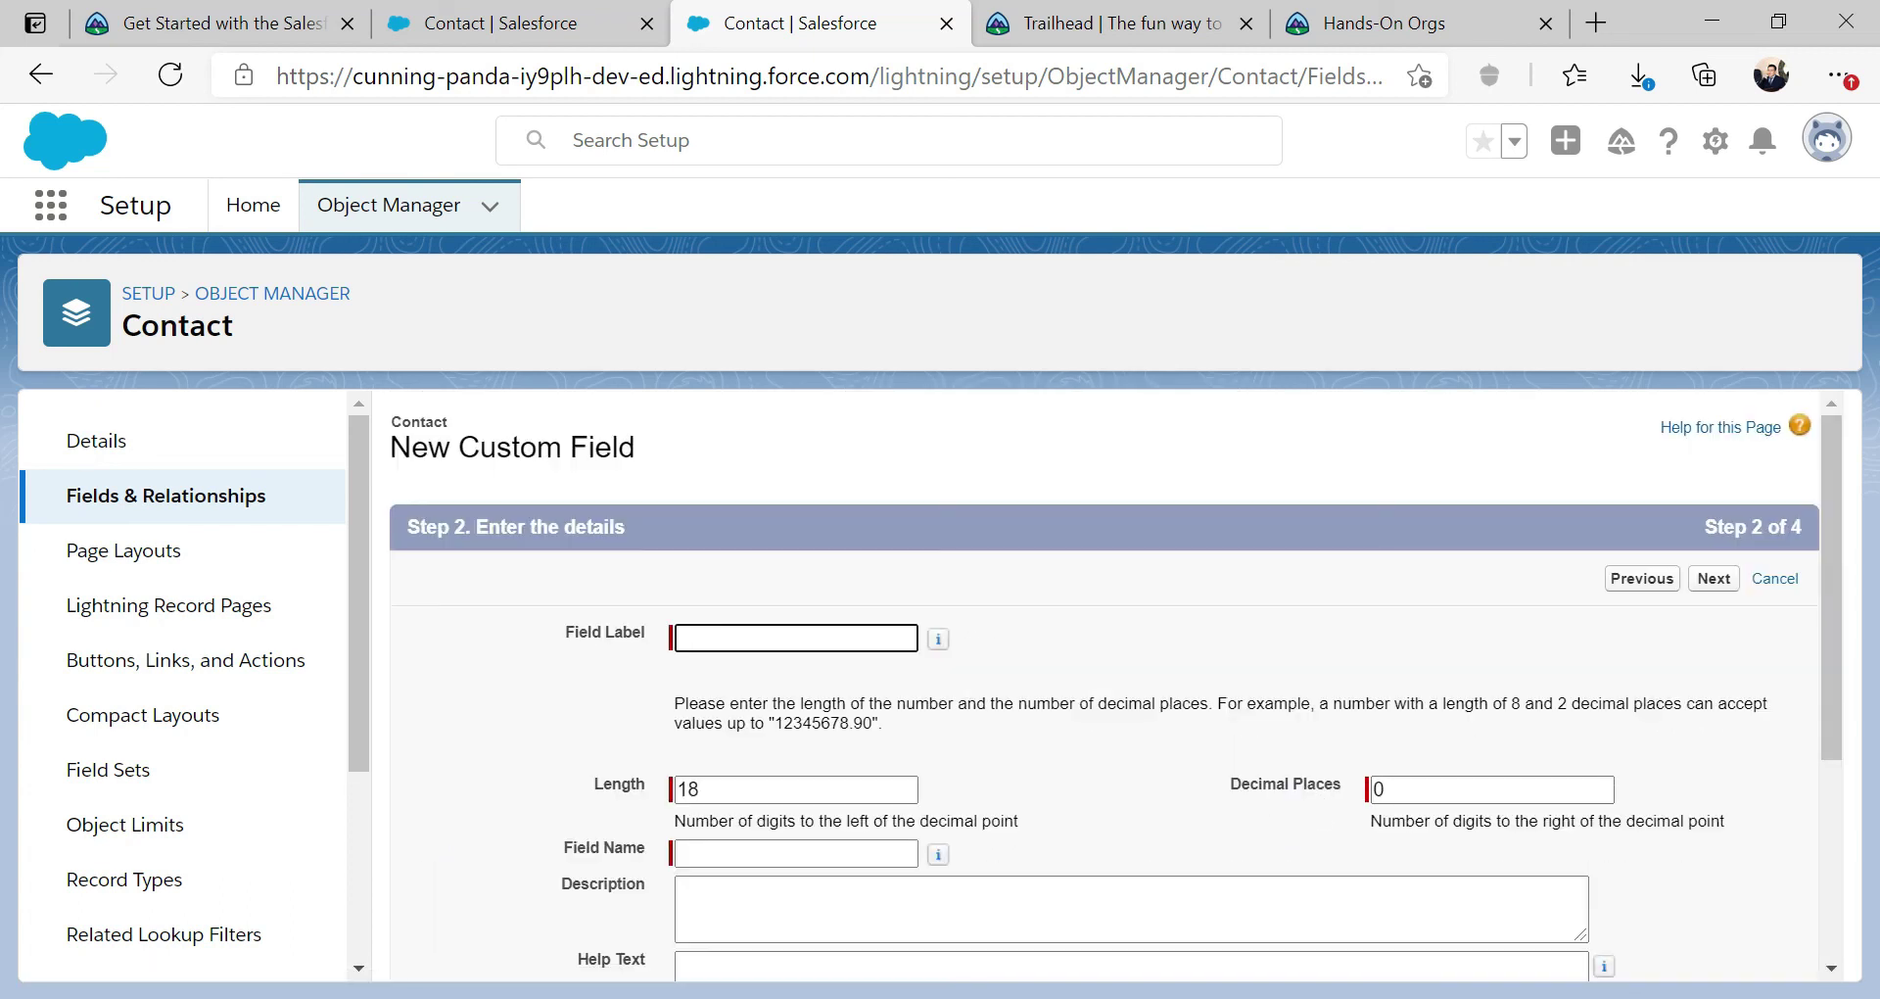
Step: Paste "Loan Amount" as the field label and let the field name fill in as Loan_Amount
left_click(748, 637)
right_click(748, 637)
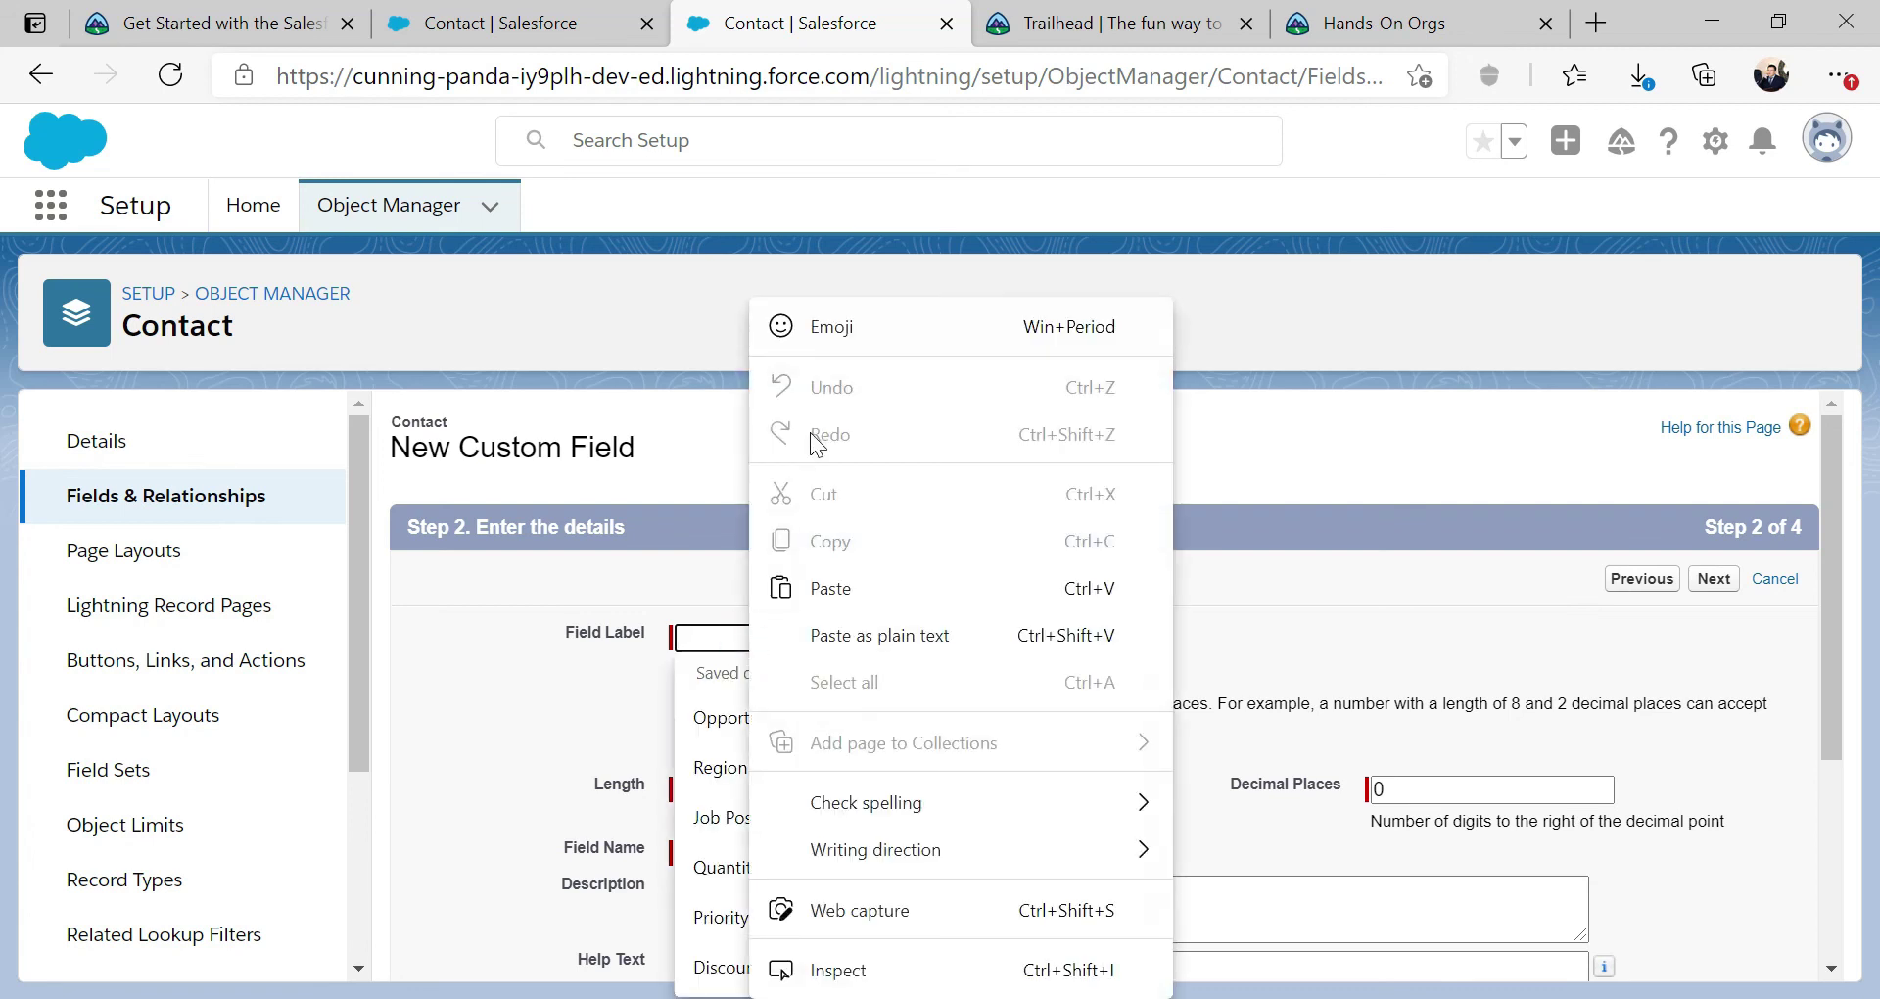
left_click(830, 588)
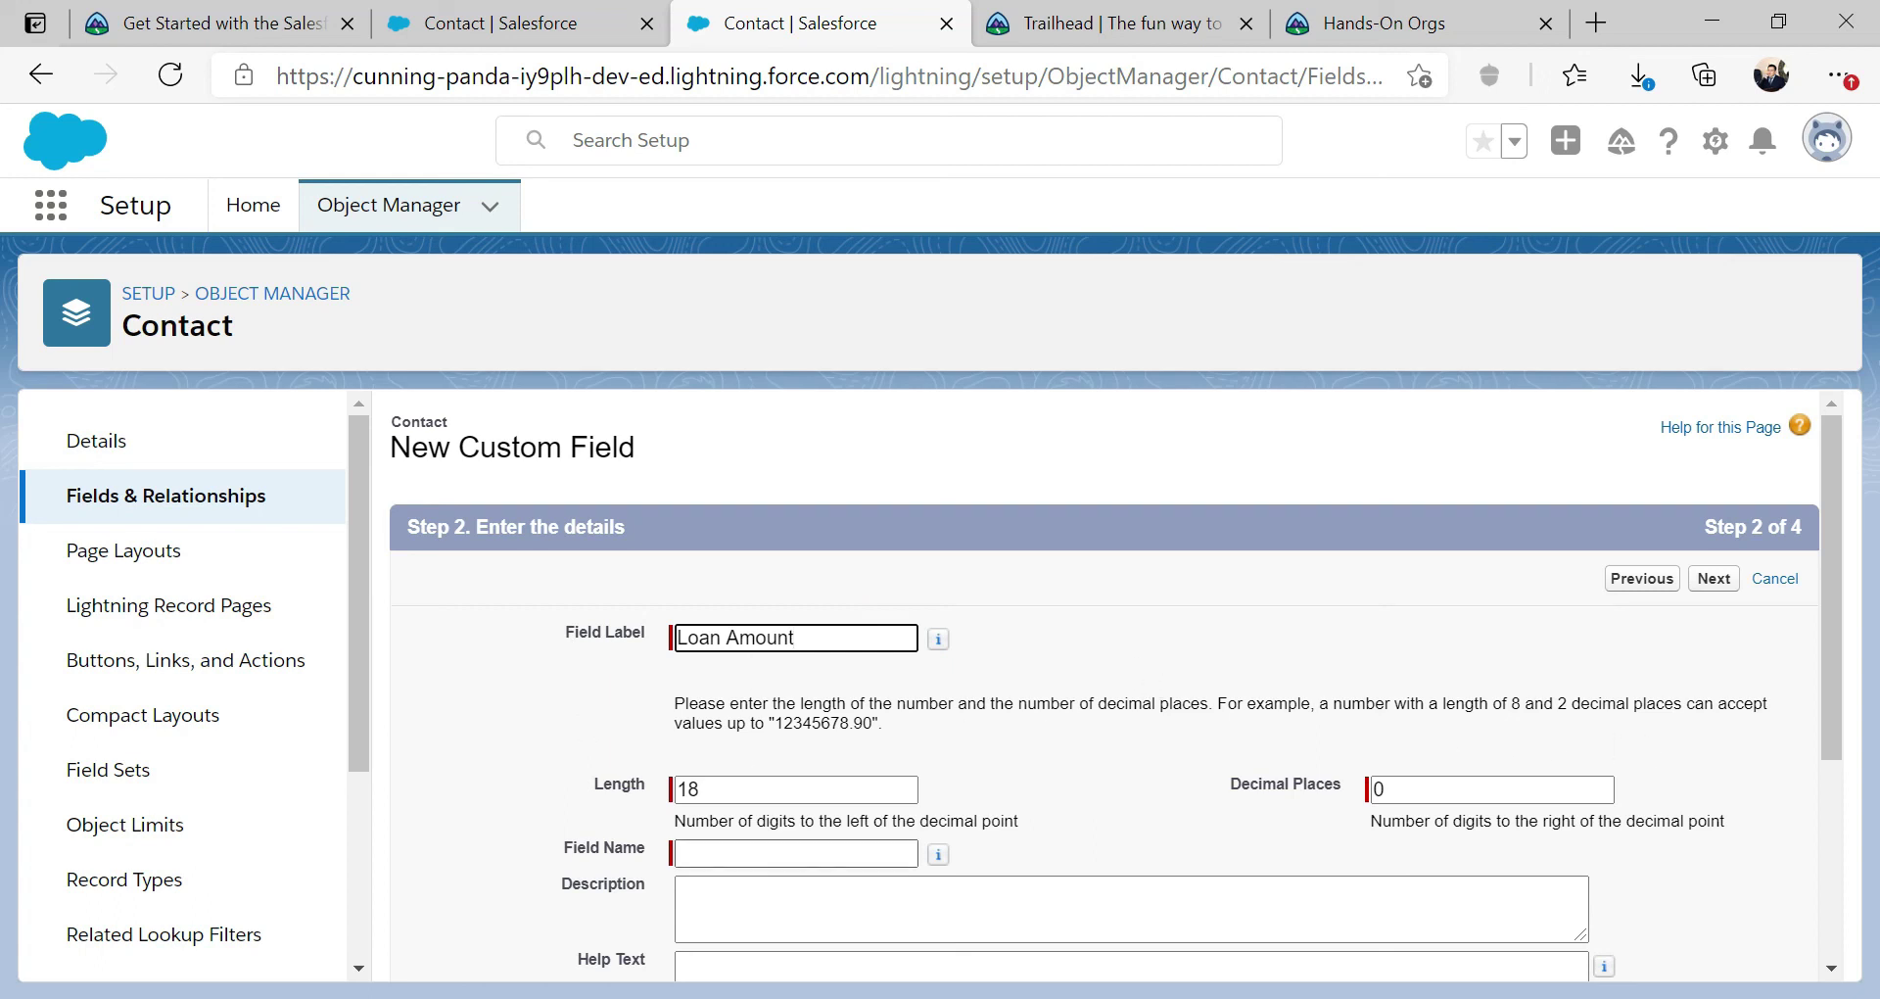
key("Tab")
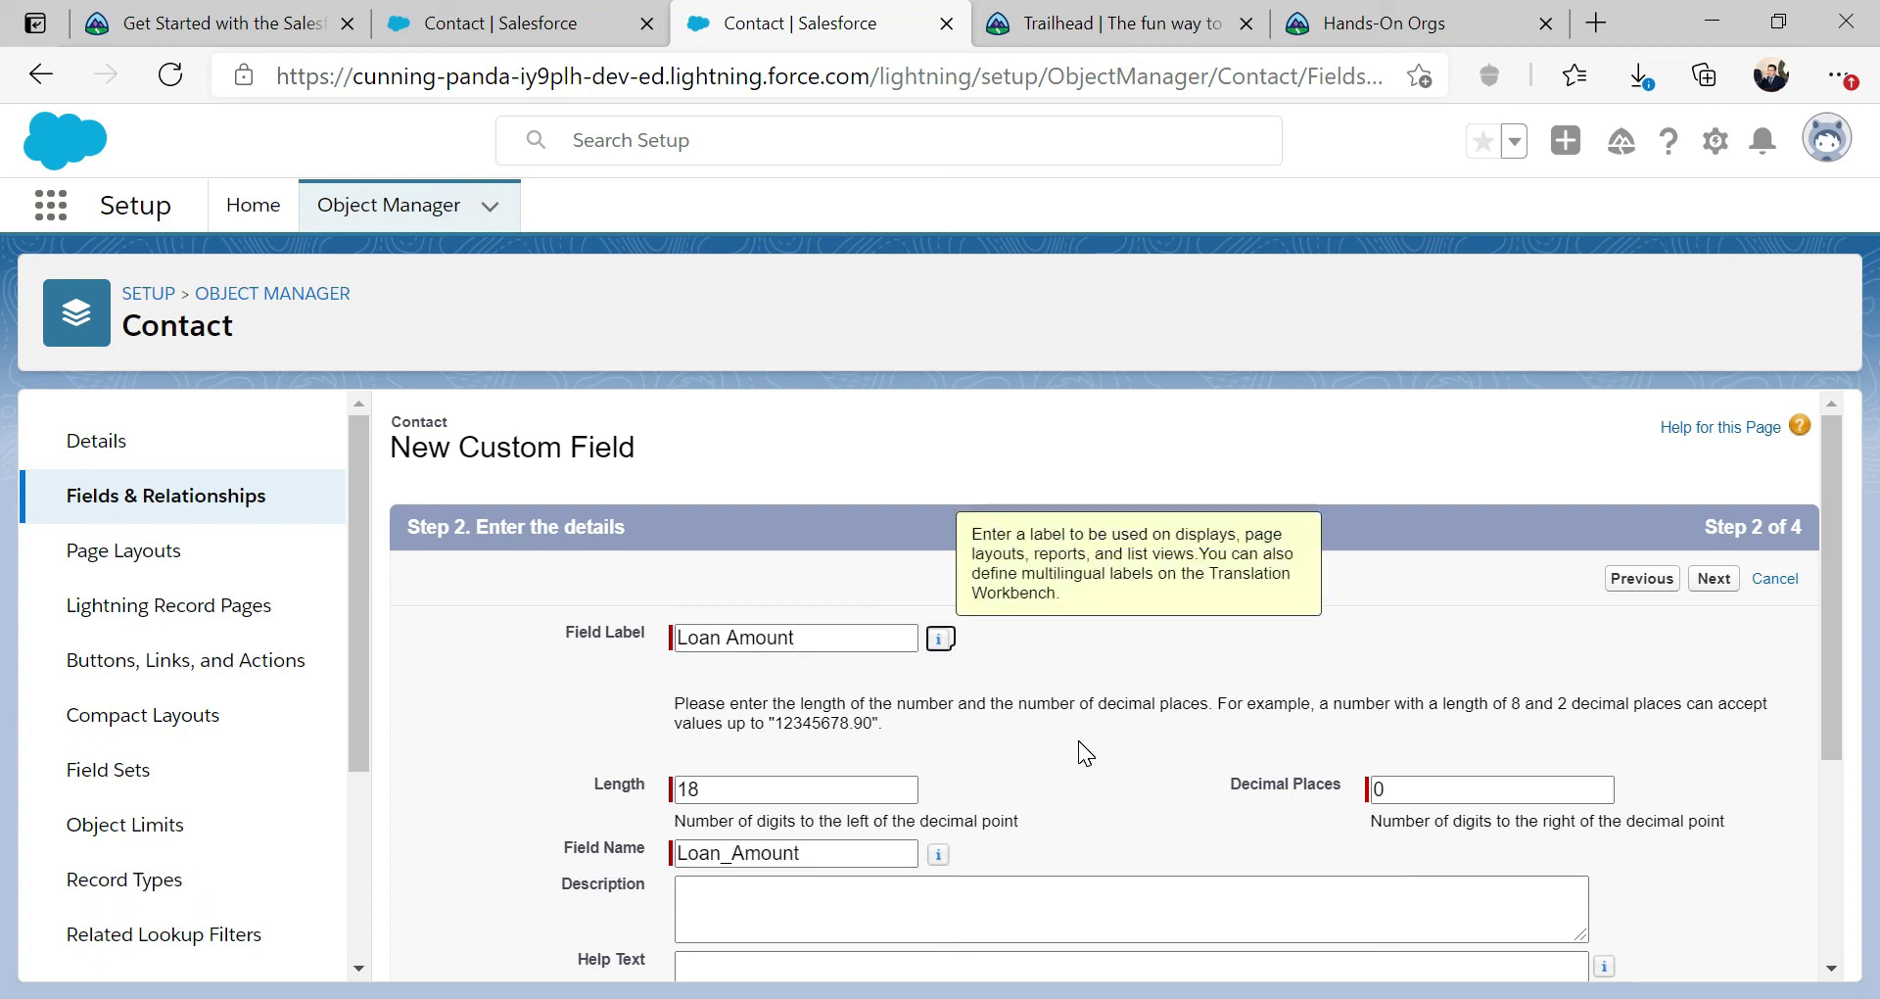
scroll(1075, 828, "down", 3)
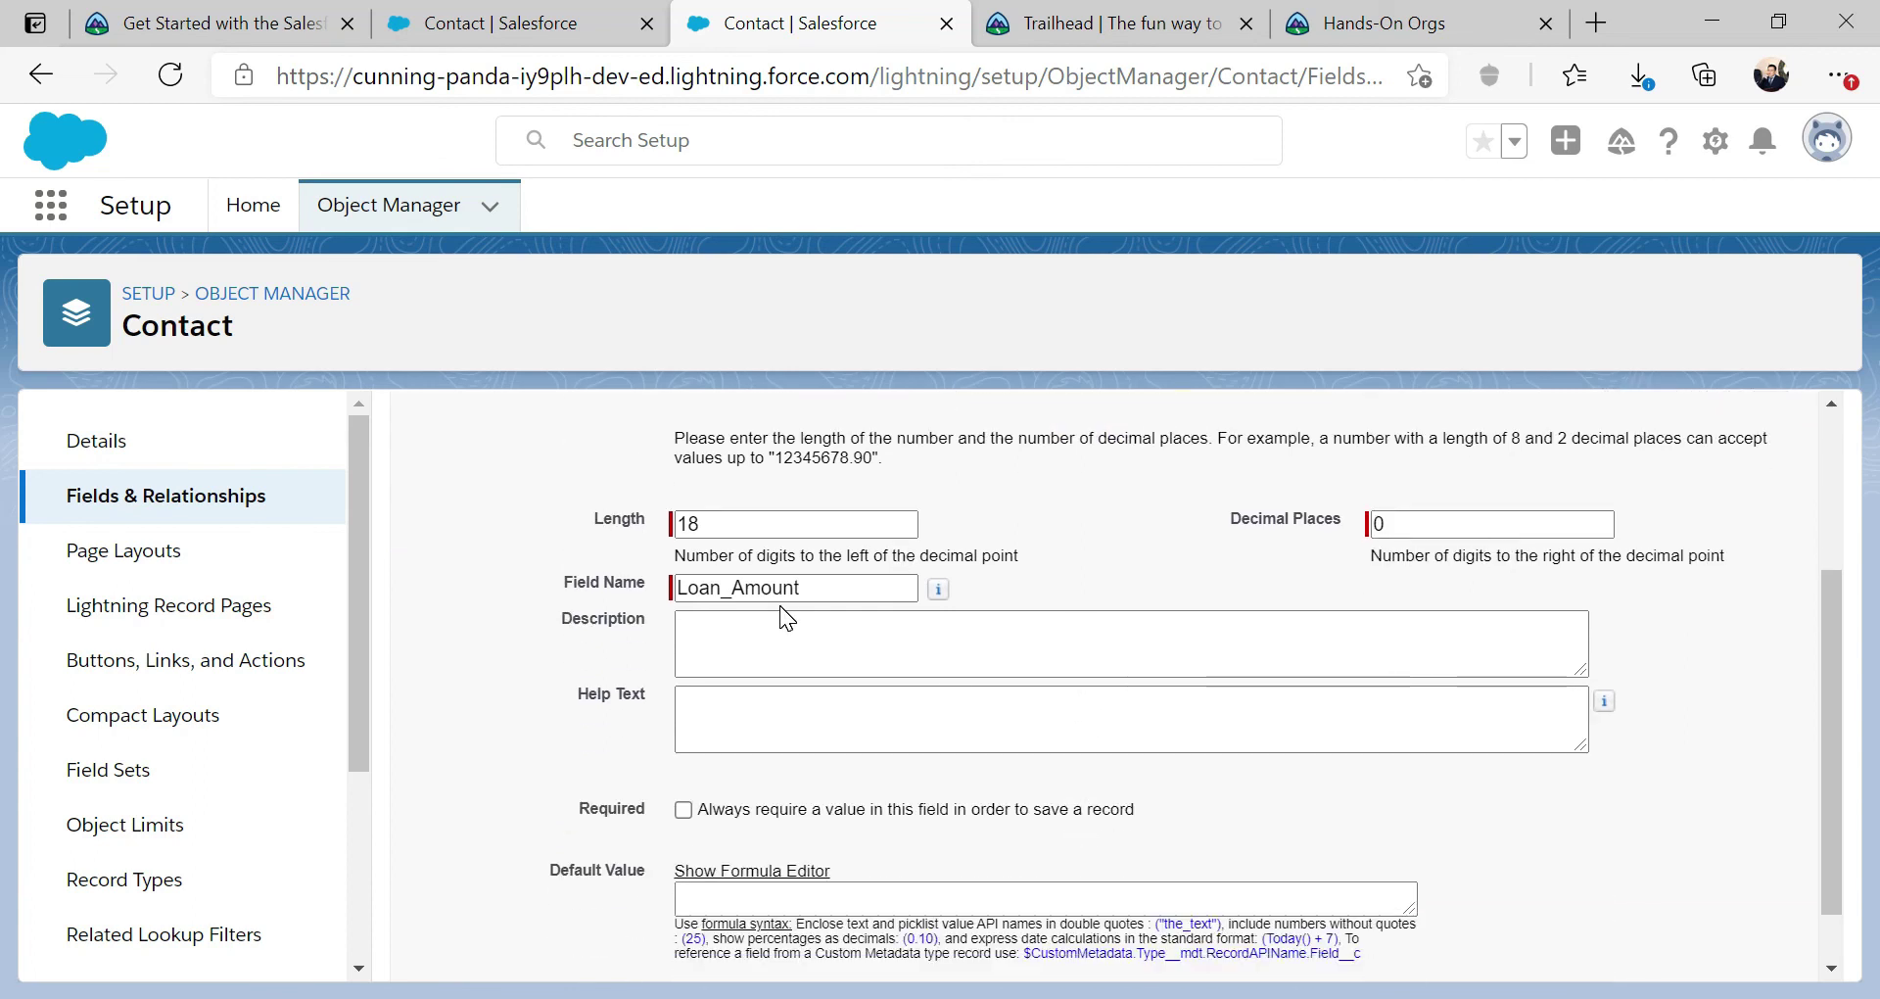
scroll(780, 605, "down", 1)
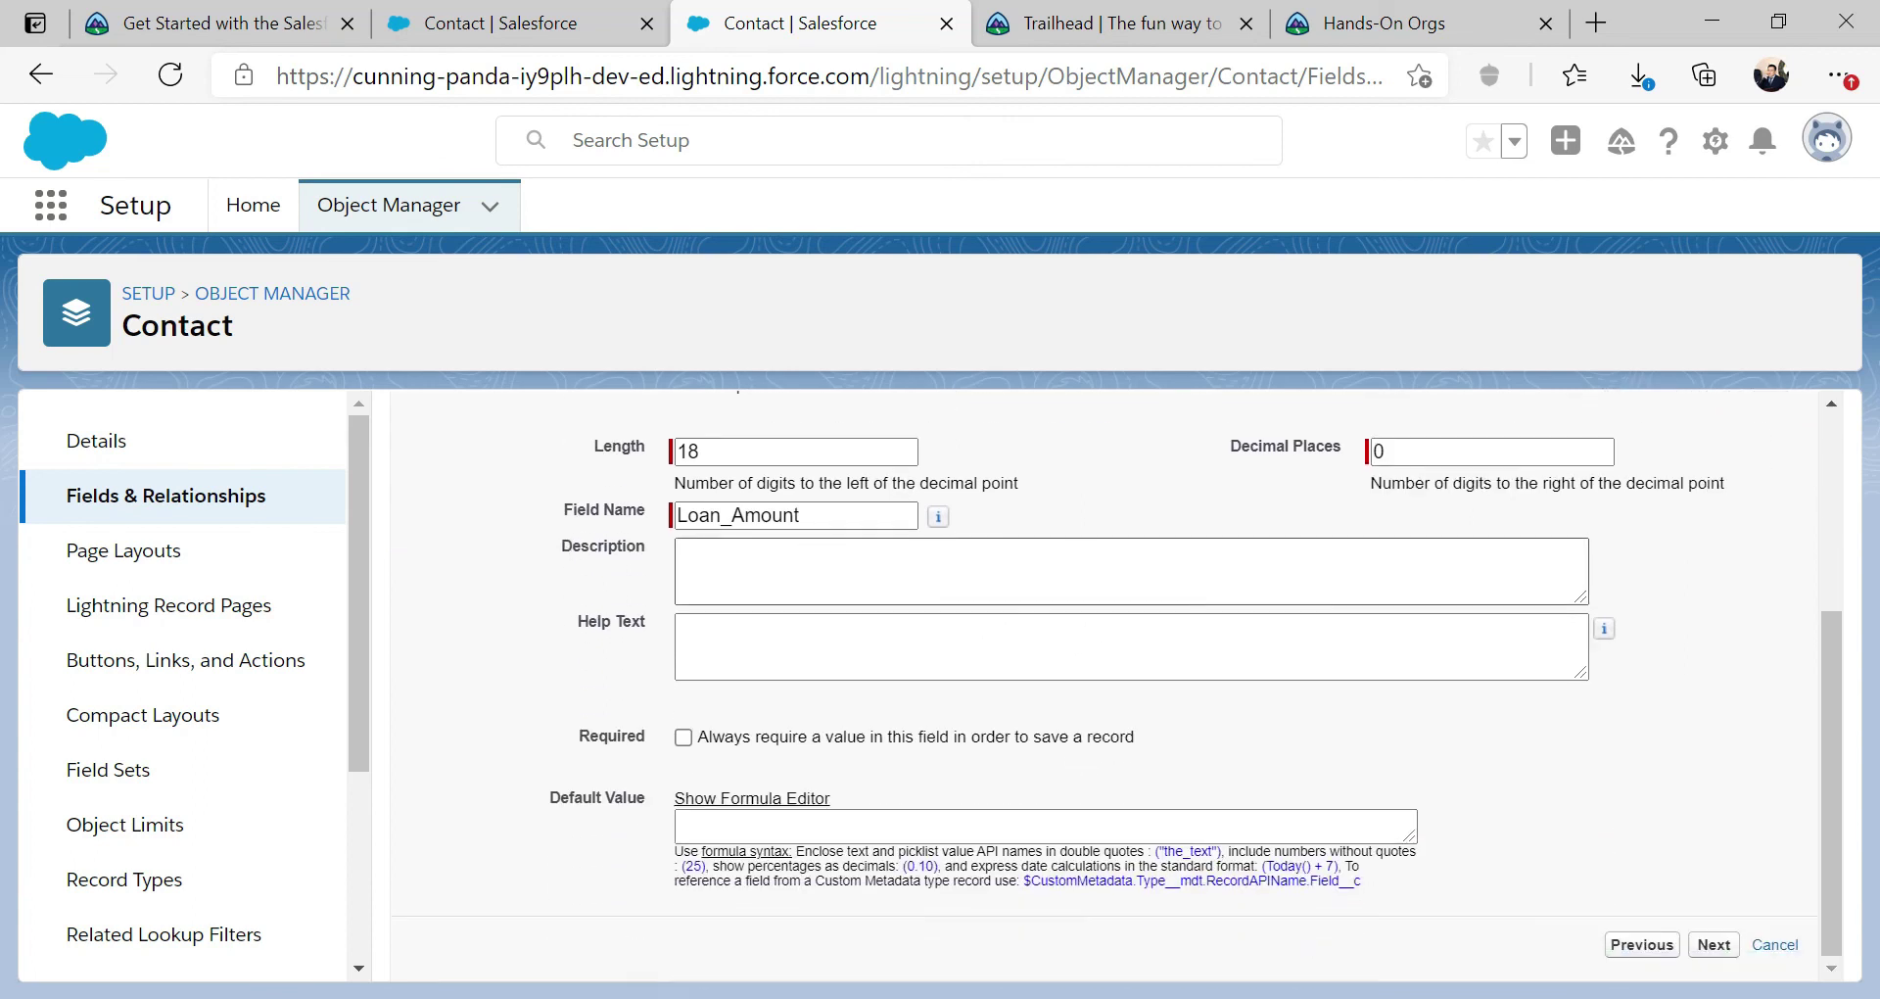
Step: Accept the default field-level security and page layouts for the Loan Amount field and save it
left_click(1728, 950)
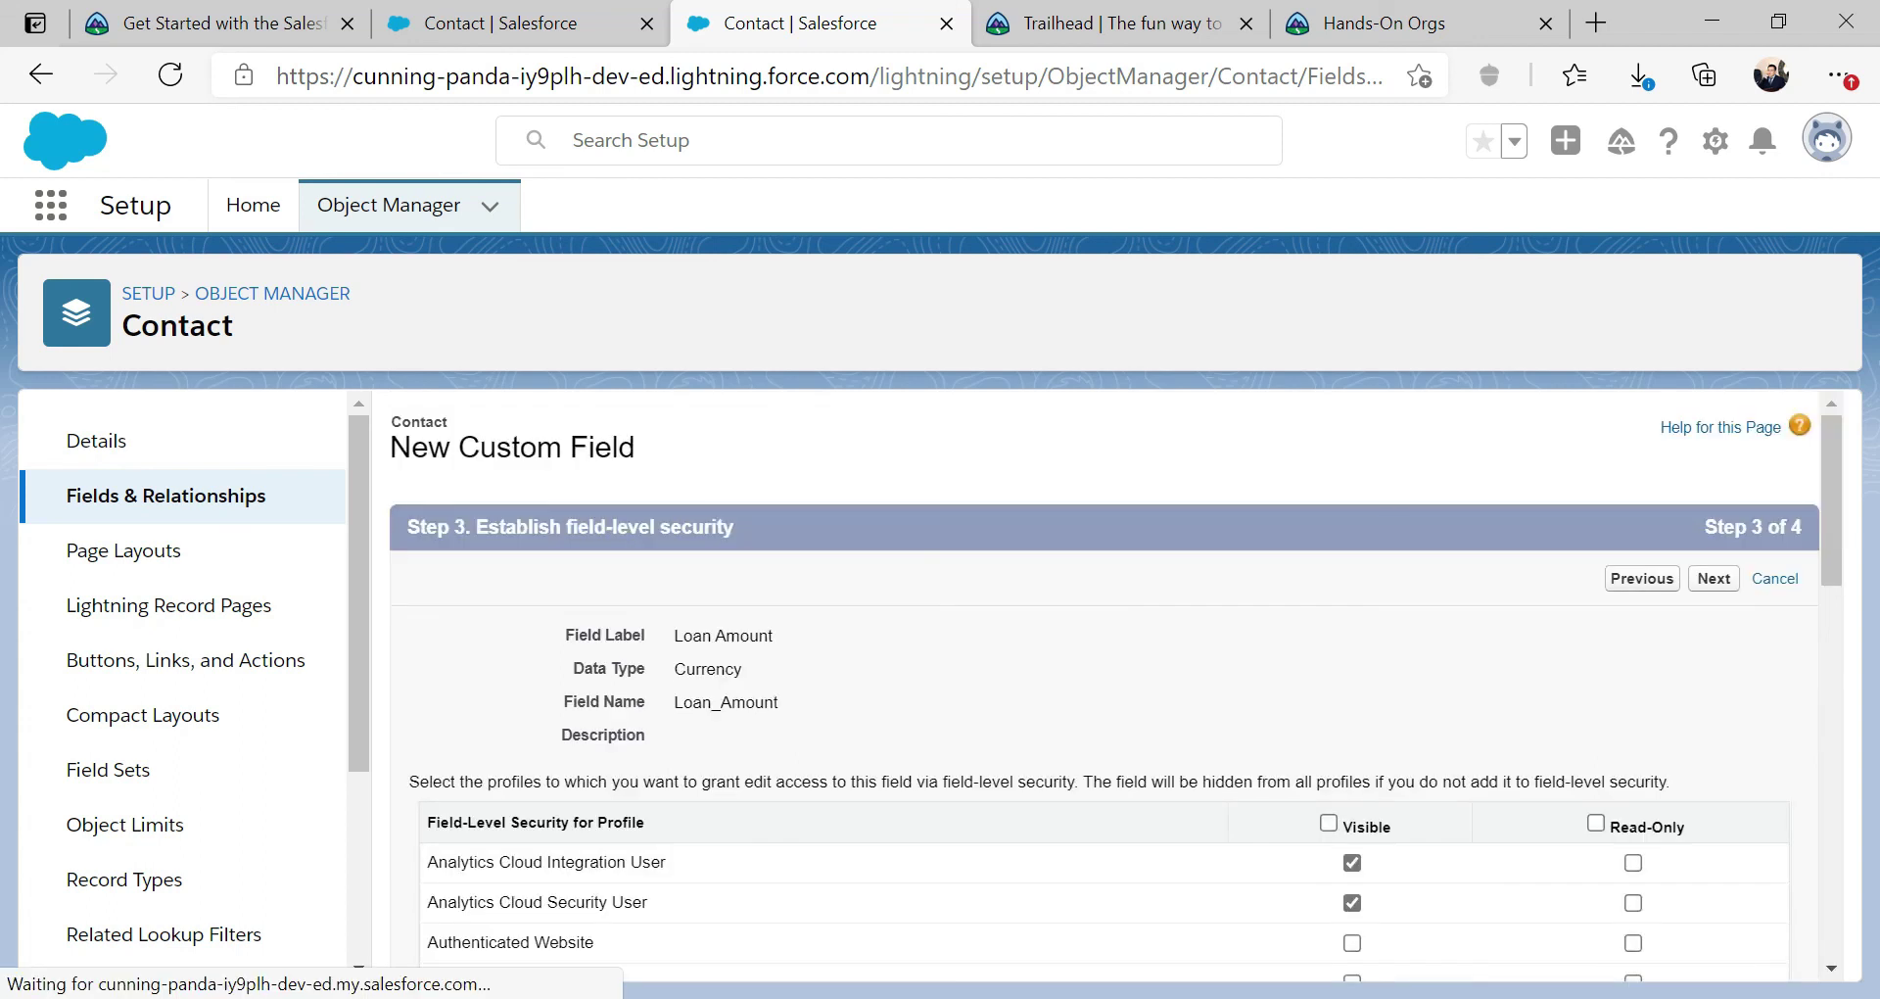
left_click(1729, 588)
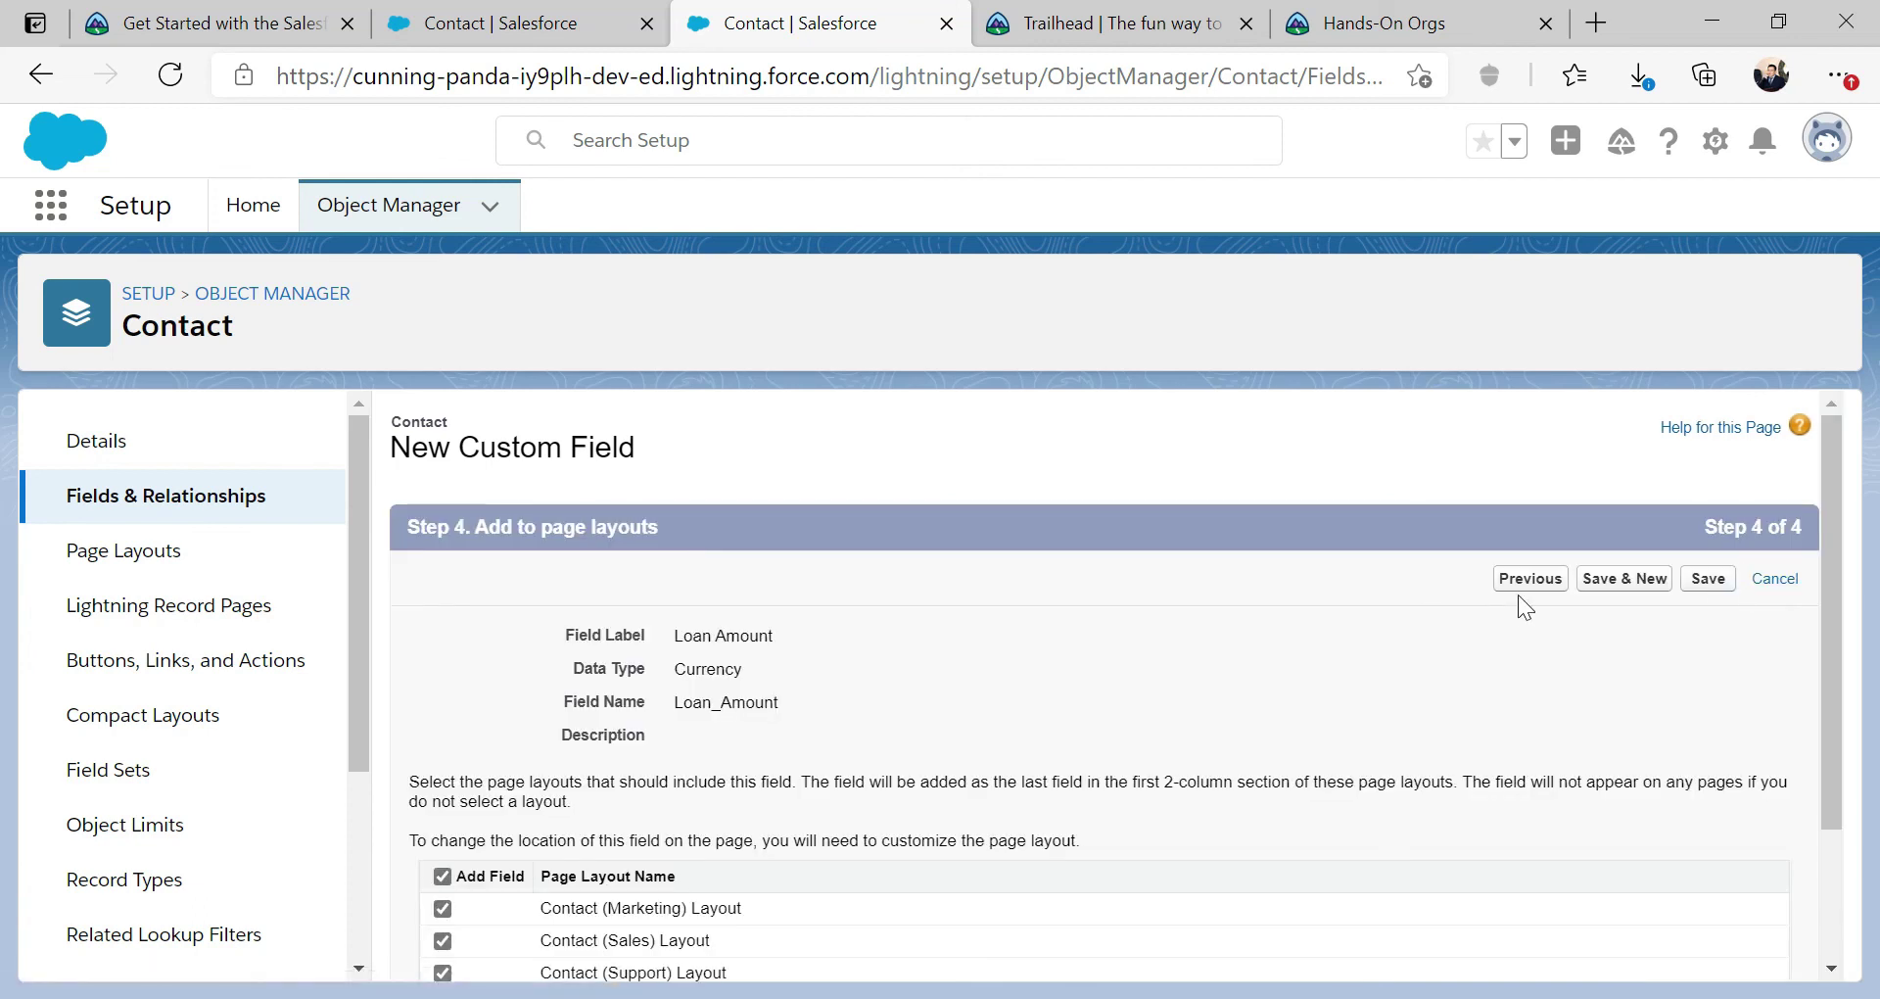
left_click(1711, 582)
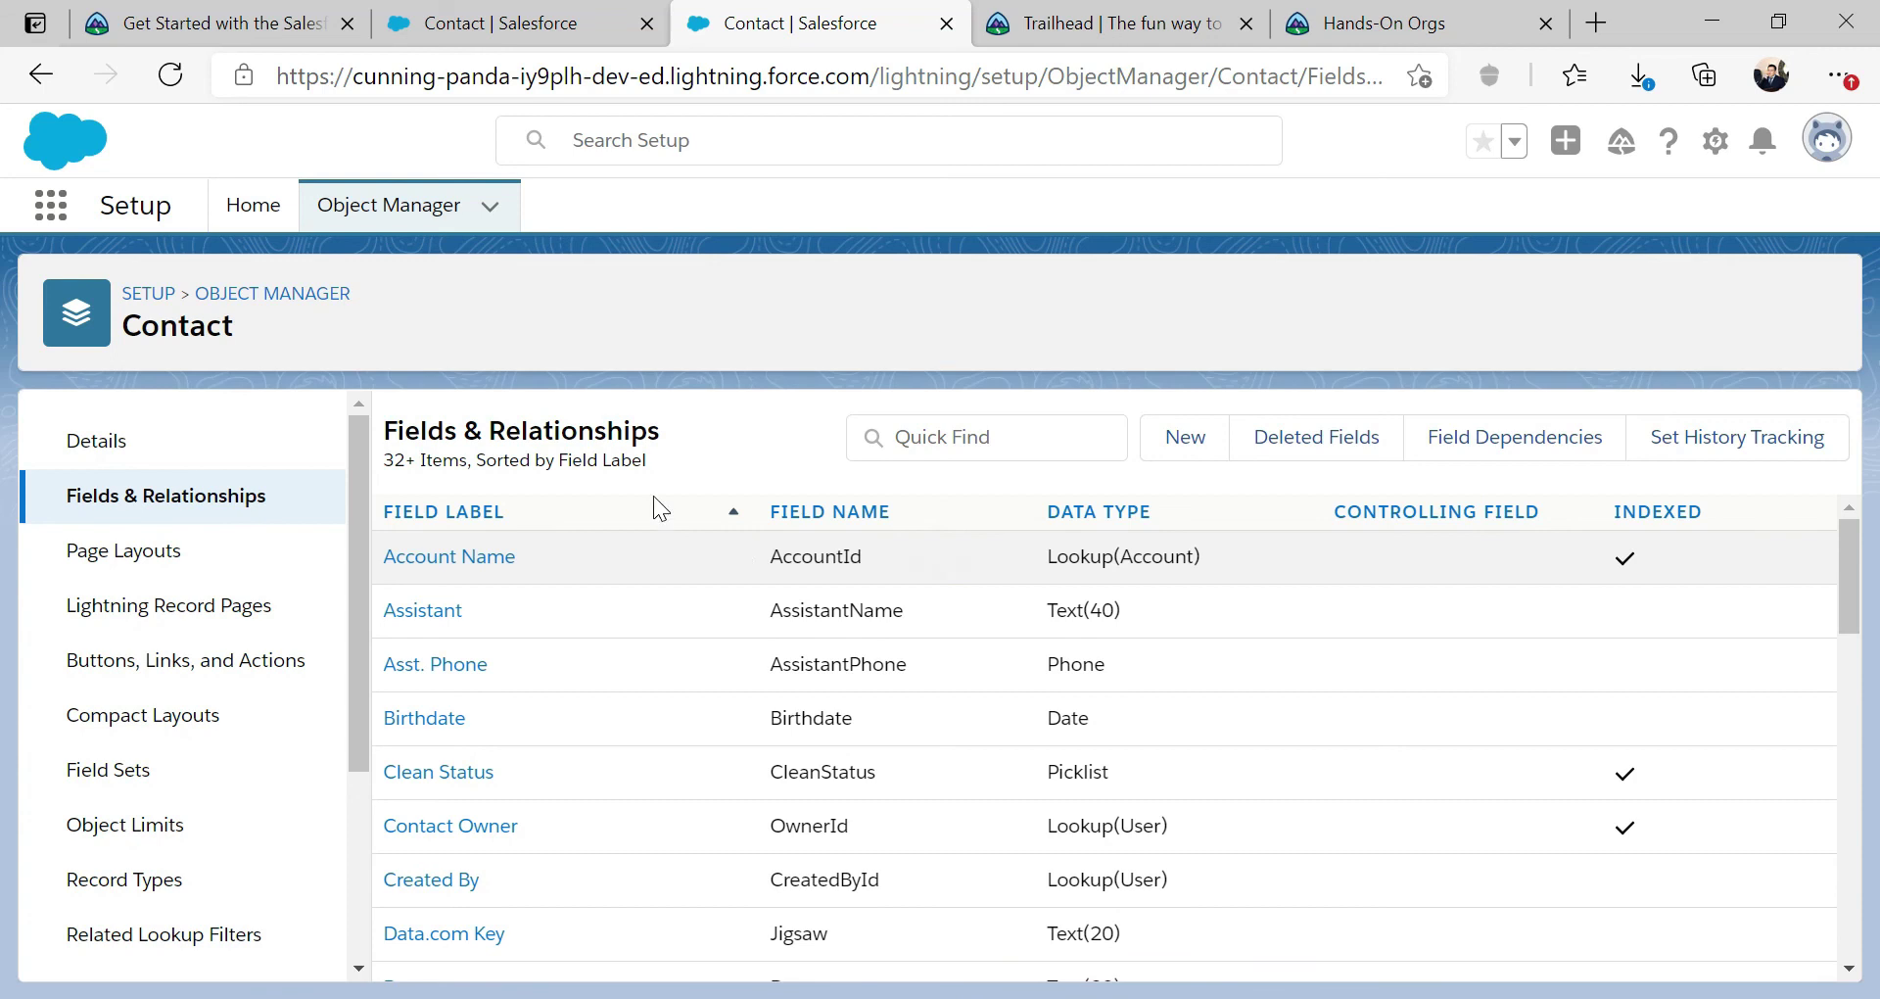
Step: Go back to the Trailhead unit, submit the challenge for checking to earn 500 points, and dismiss the completion dialog
left_click(208, 30)
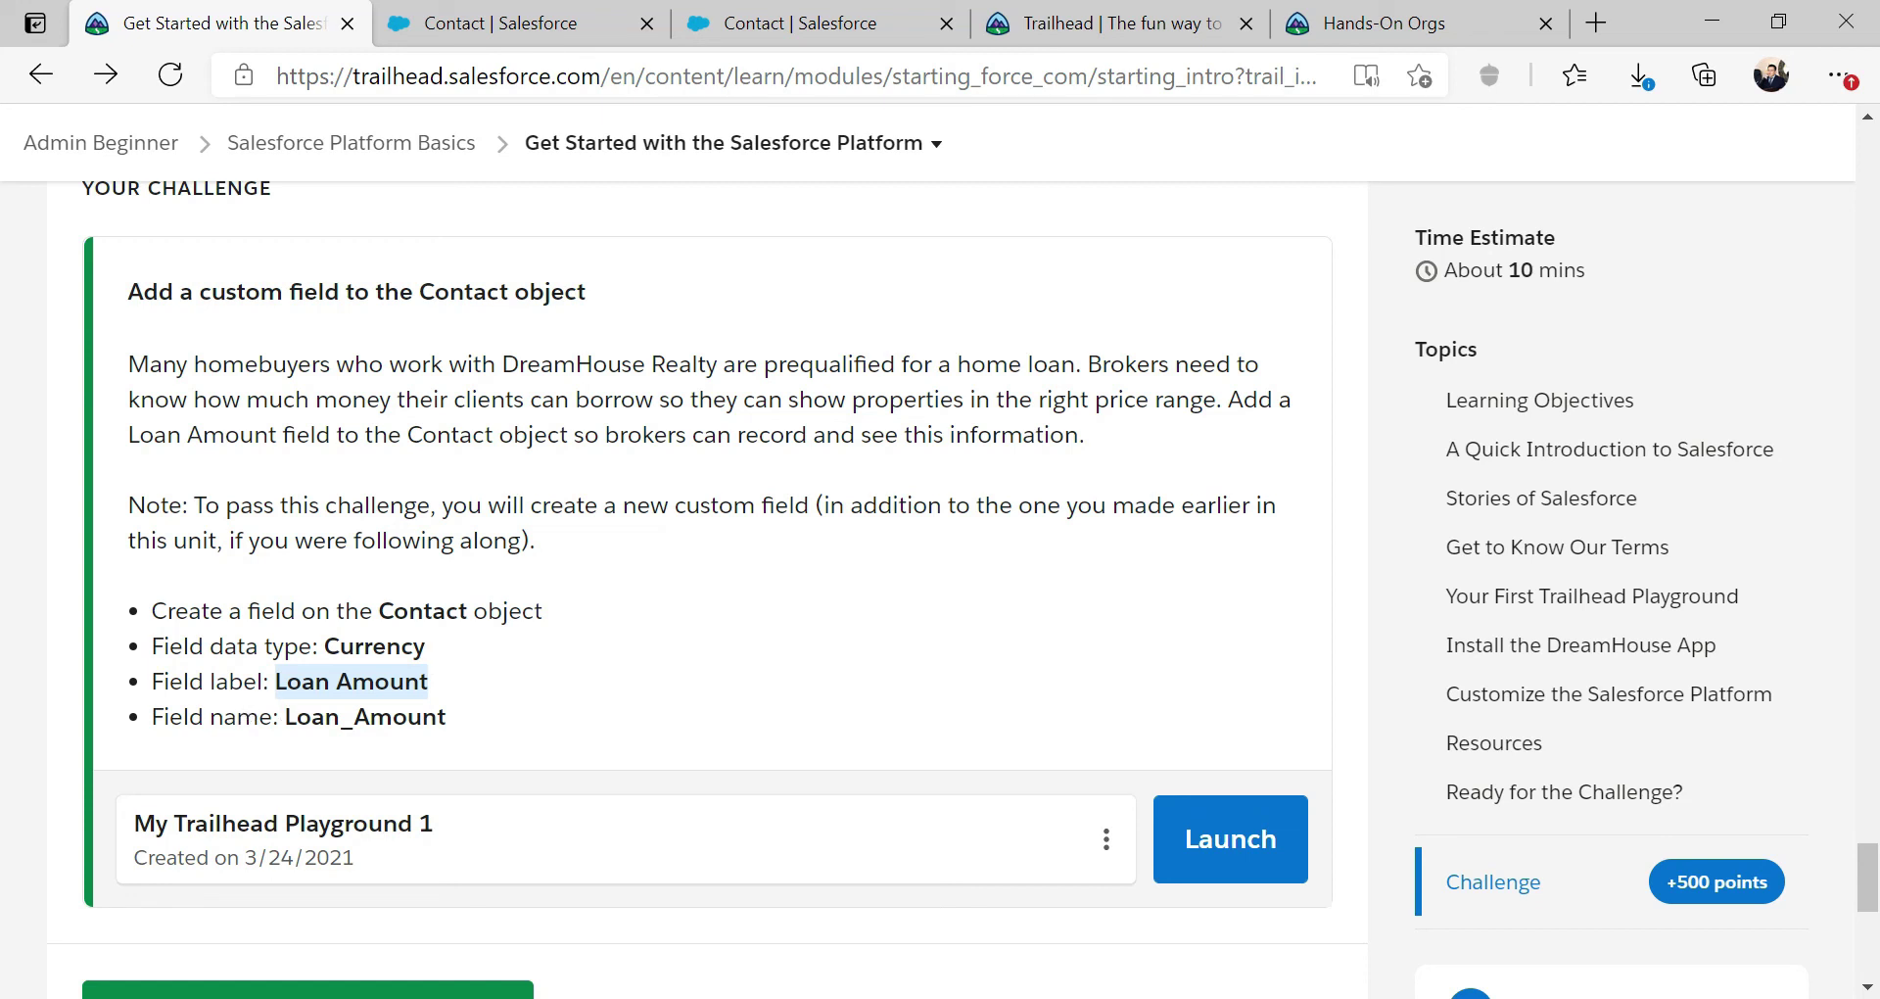
scroll(261, 759, "down", 1)
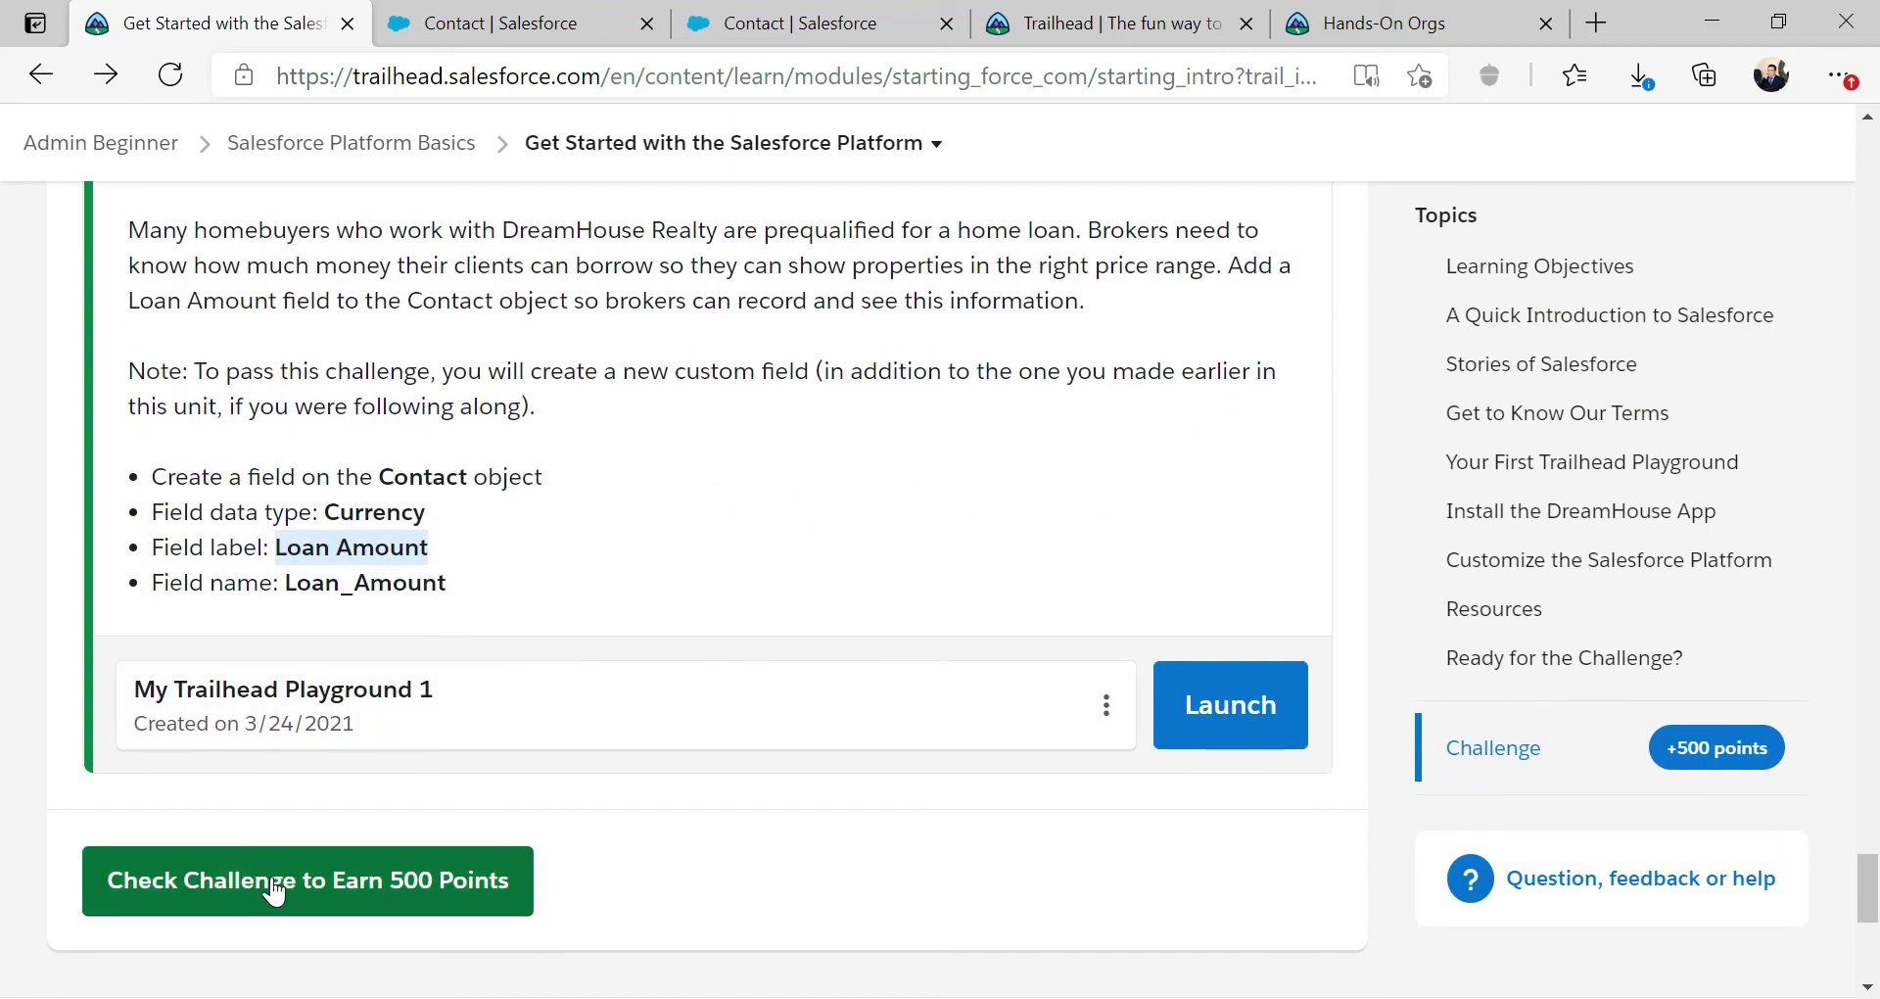
left_click(262, 871)
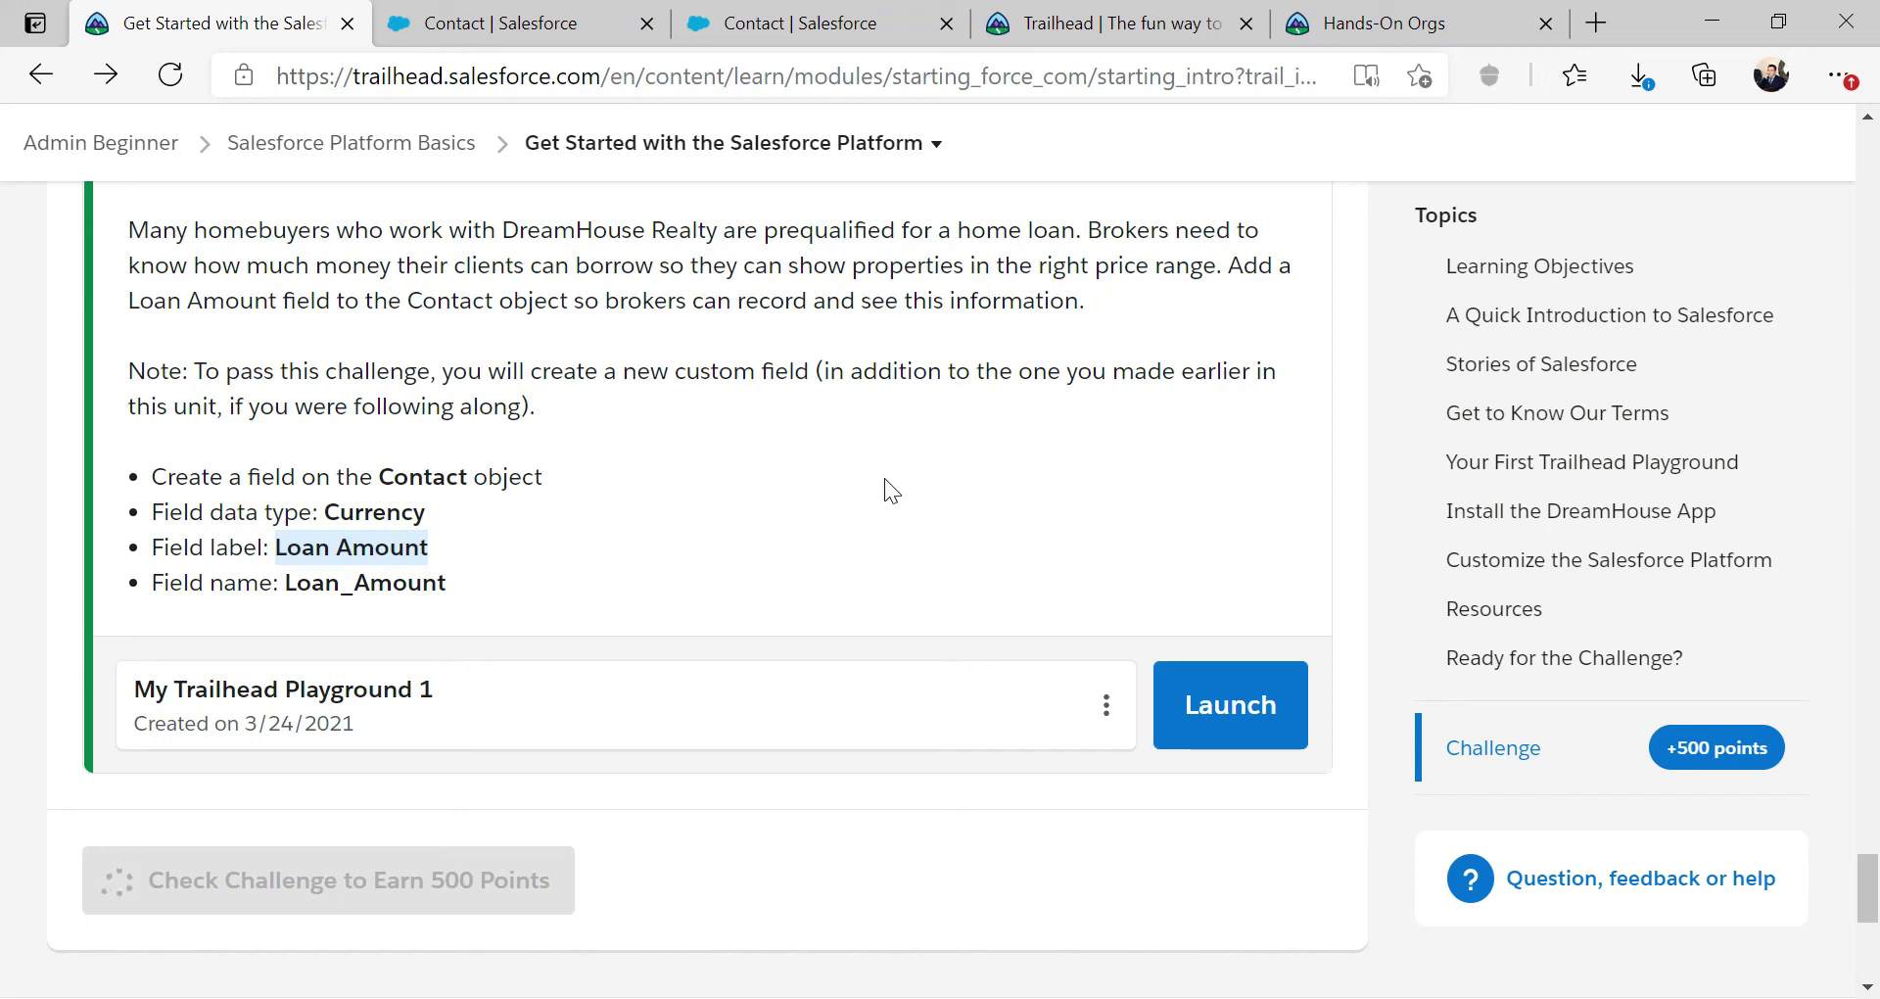
scroll(884, 479, "up", 20)
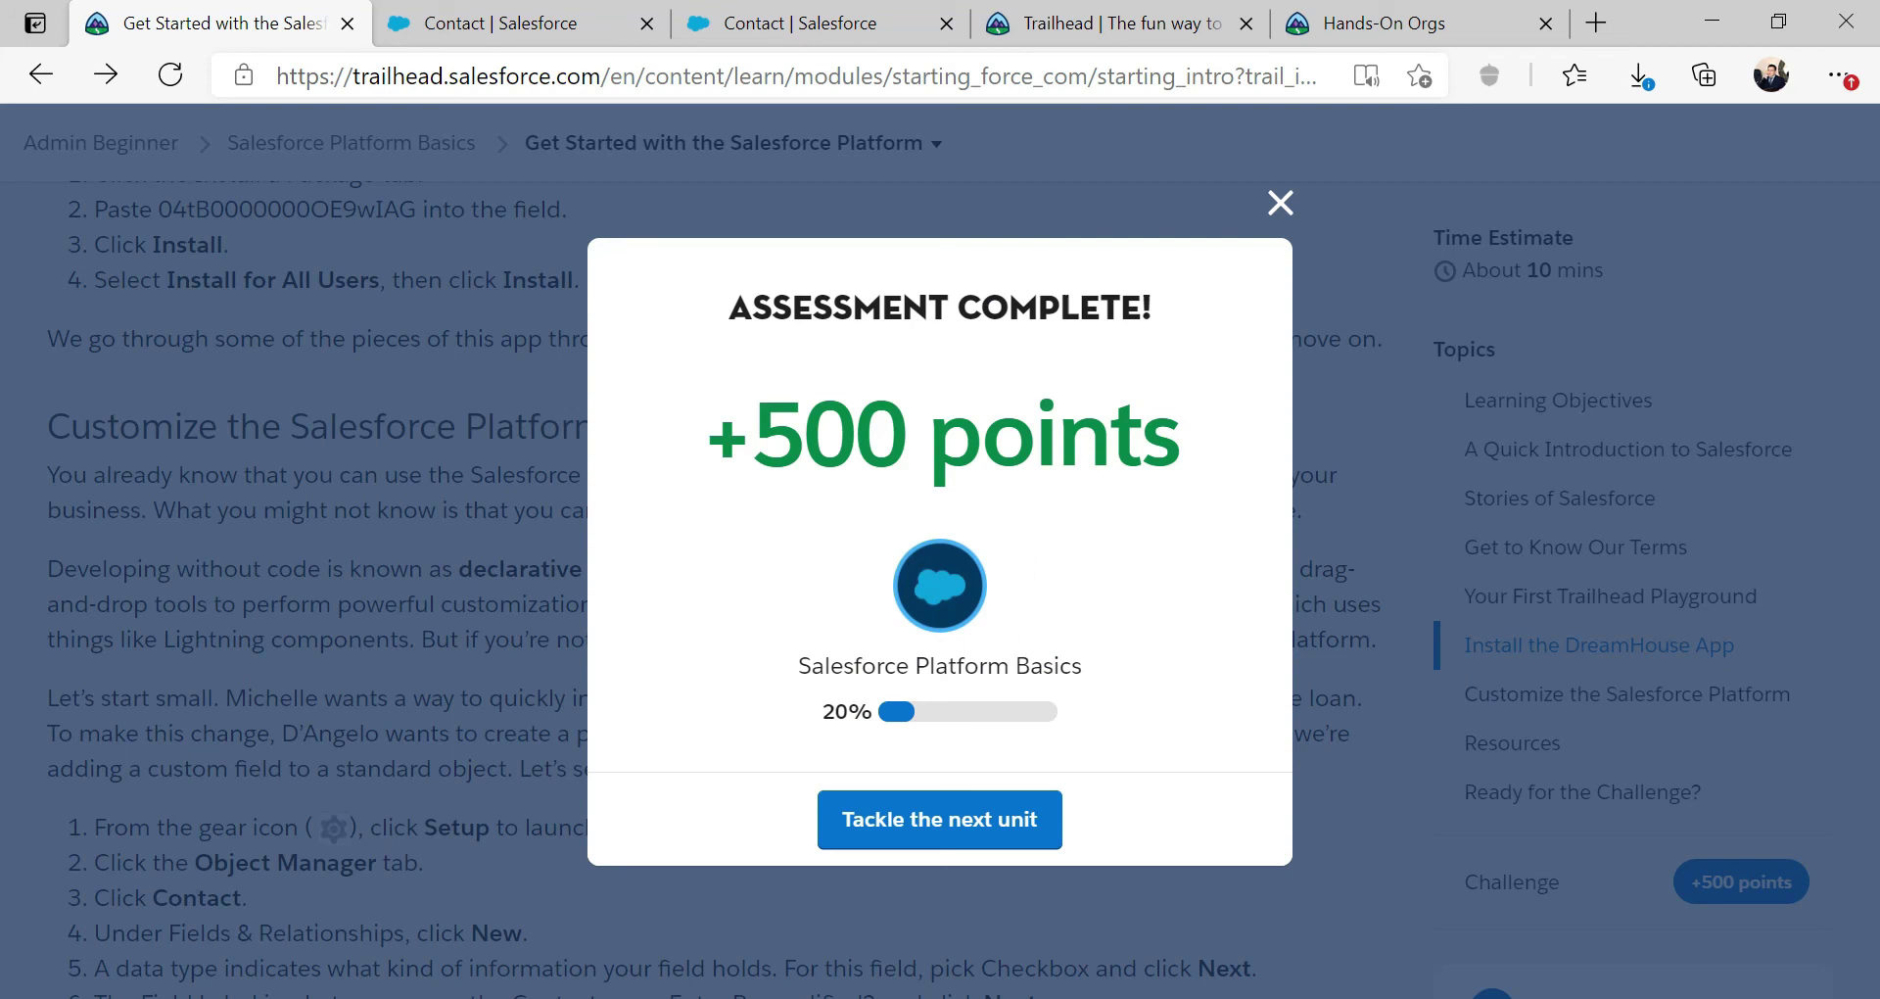
left_click(1283, 203)
Step: Return to the start of the Get Started with the Salesforce Platform unit and open its parent module, Salesforce Platform Basics
scroll(1175, 529, "up", 15)
scroll(1182, 544, "up", 10)
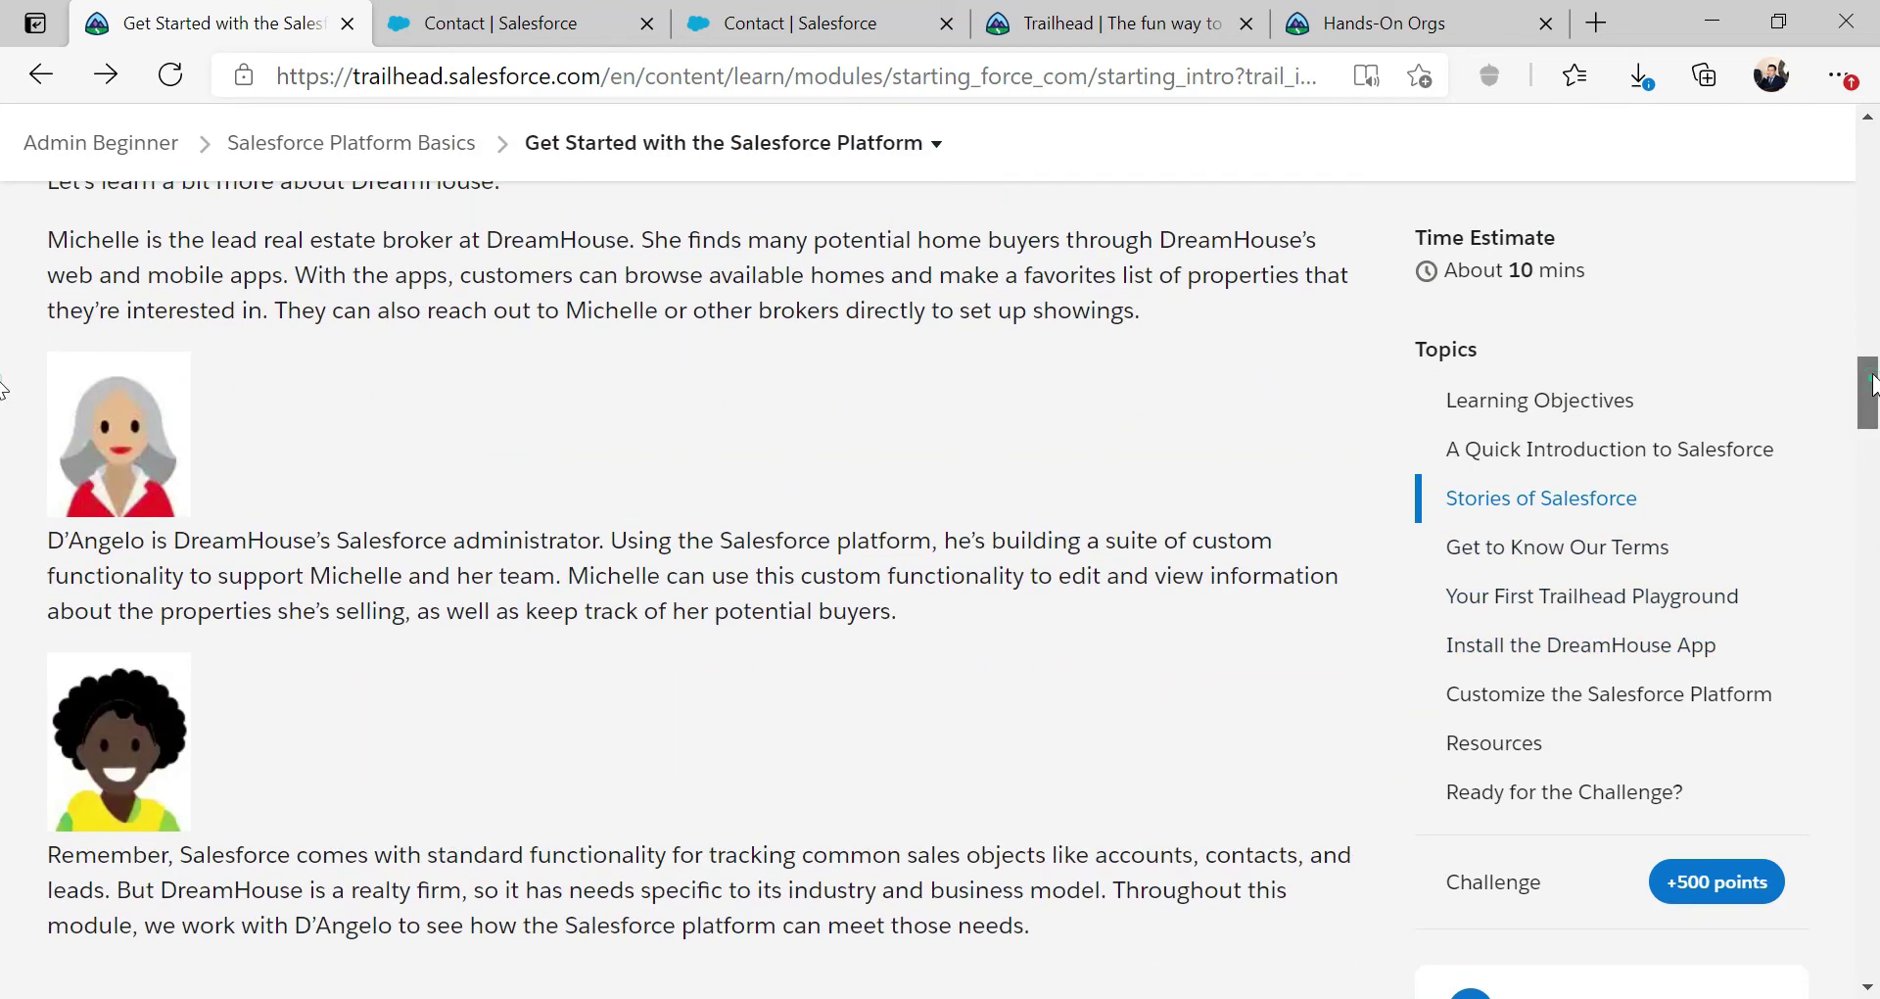
left_click_drag(1869, 392, 1868, 156)
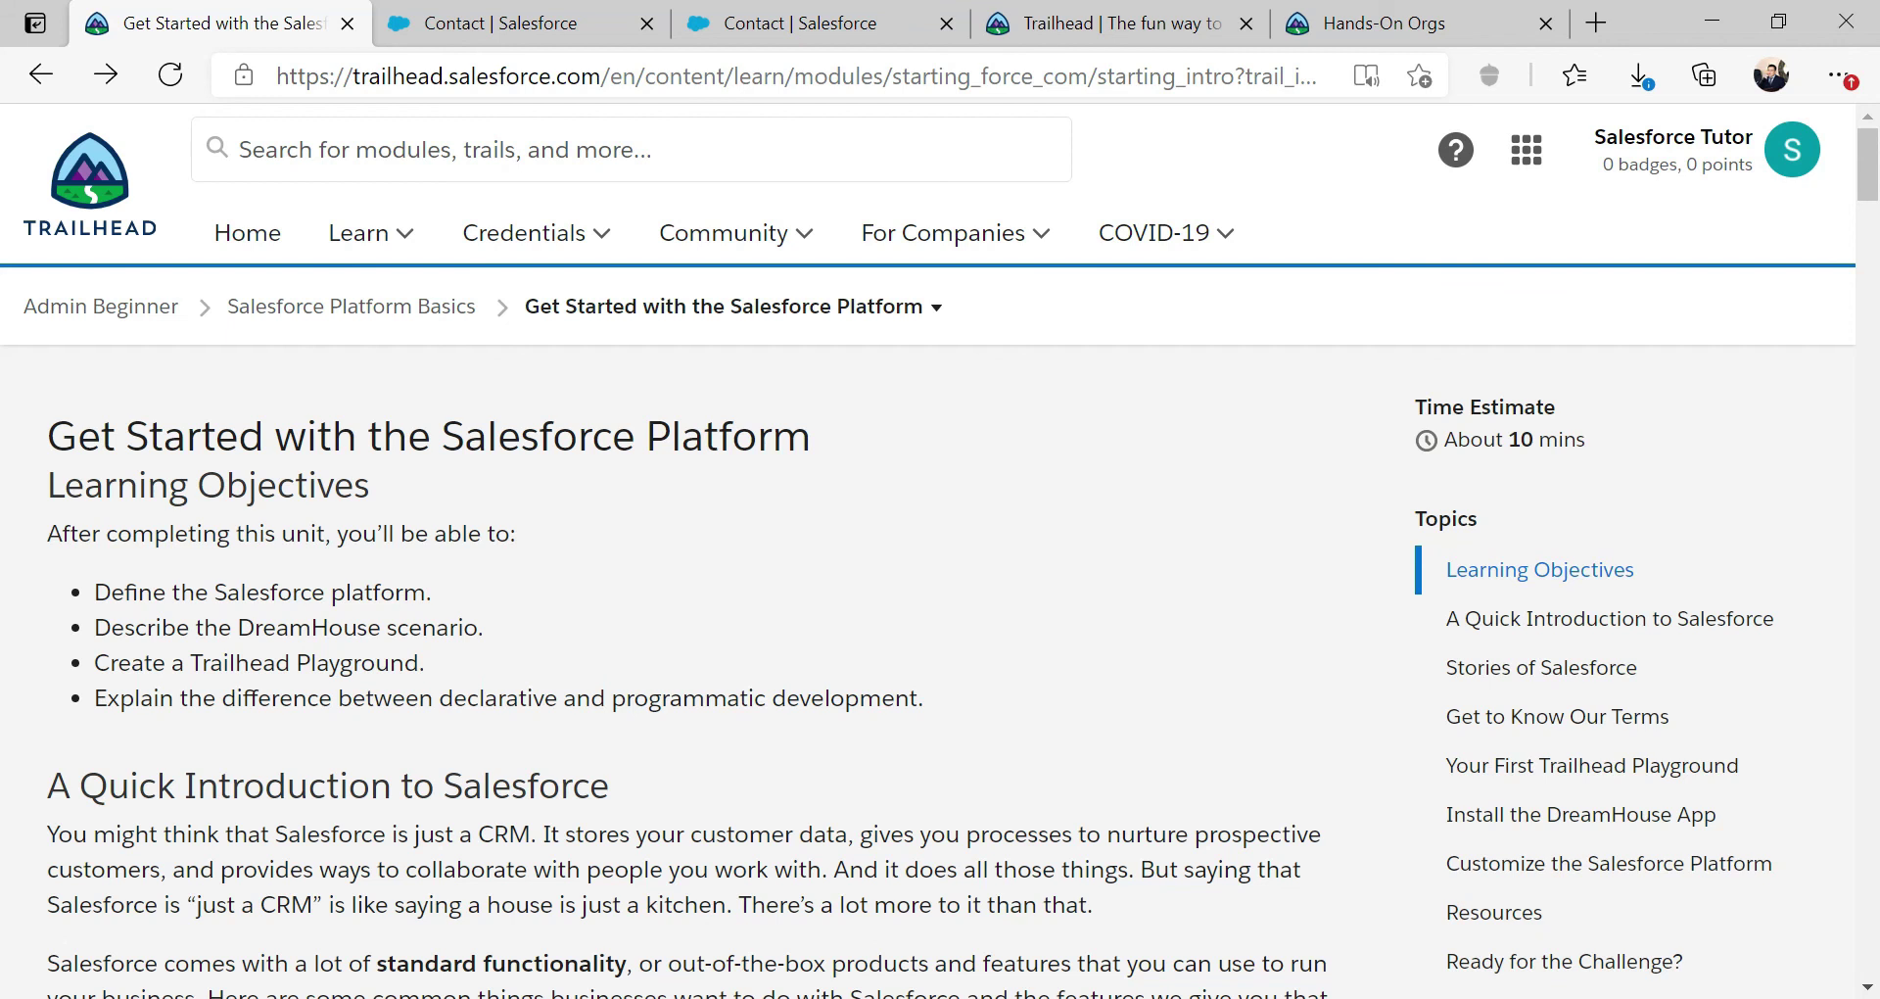
left_click_drag(49, 436, 772, 436)
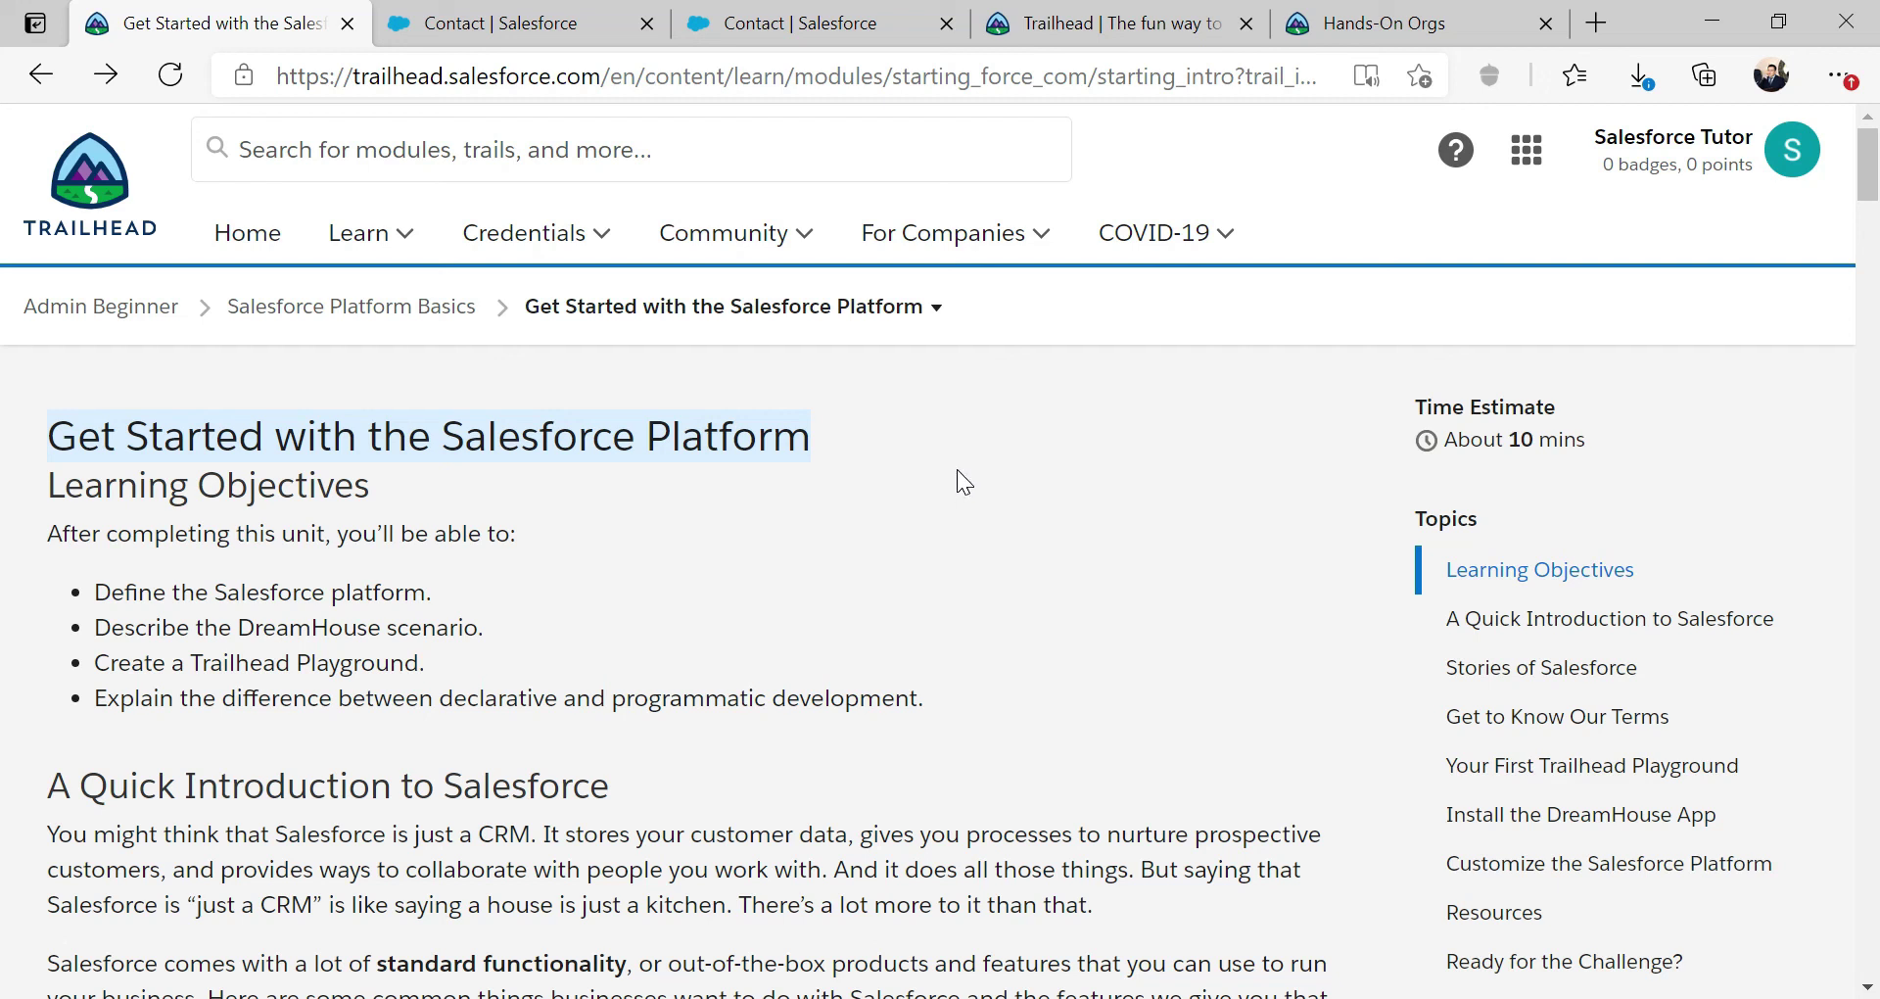
scroll(957, 471, "down", 1)
scroll(964, 482, "up", 1)
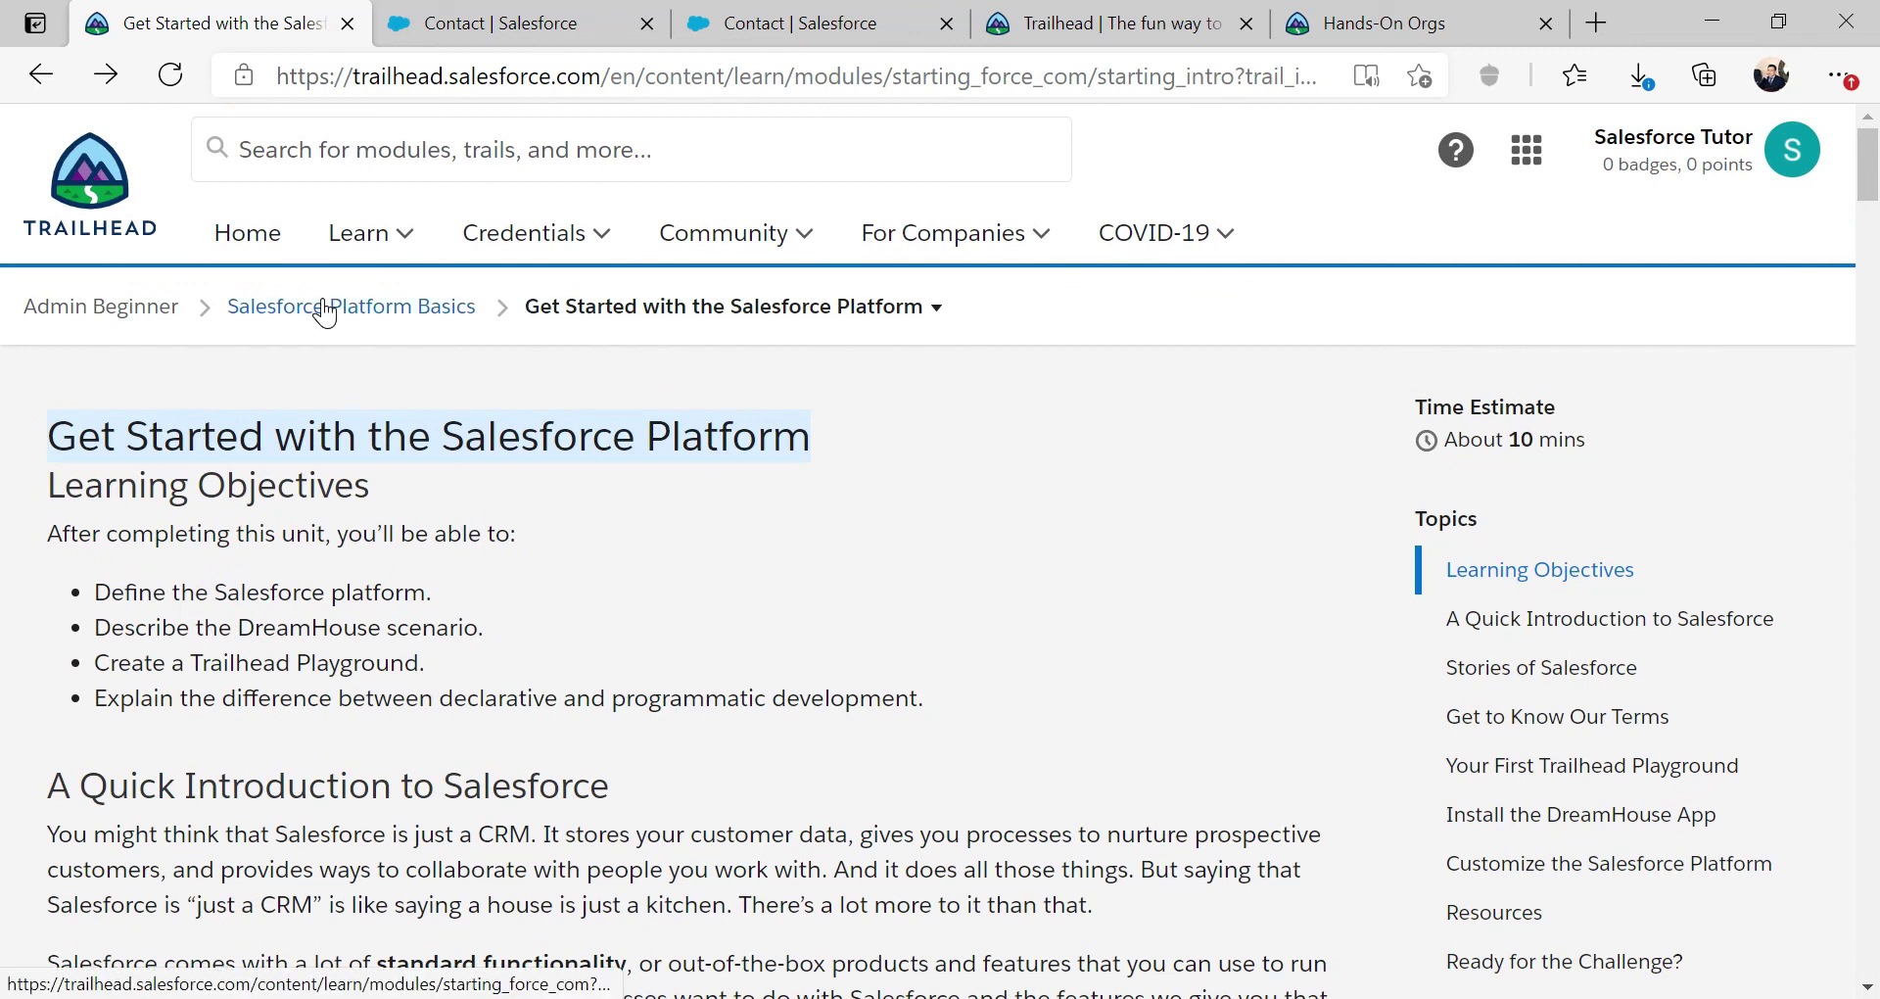
left_click(362, 235)
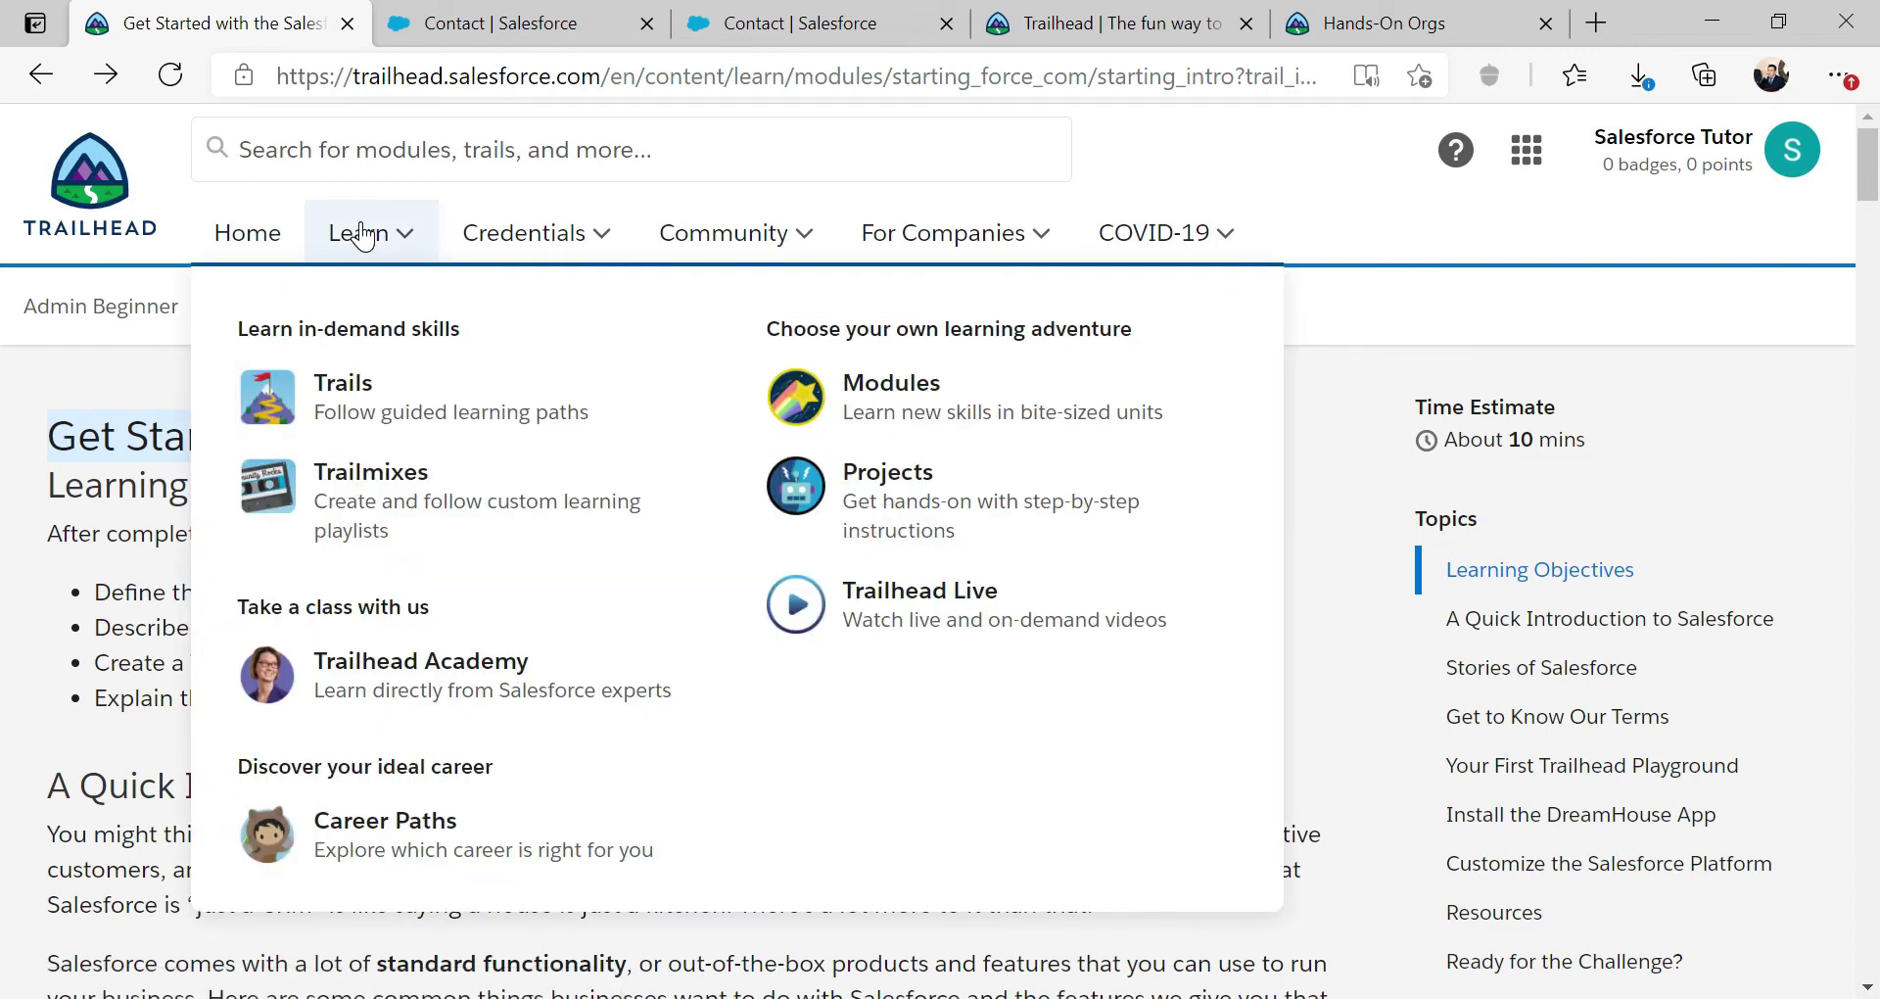
left_click(363, 235)
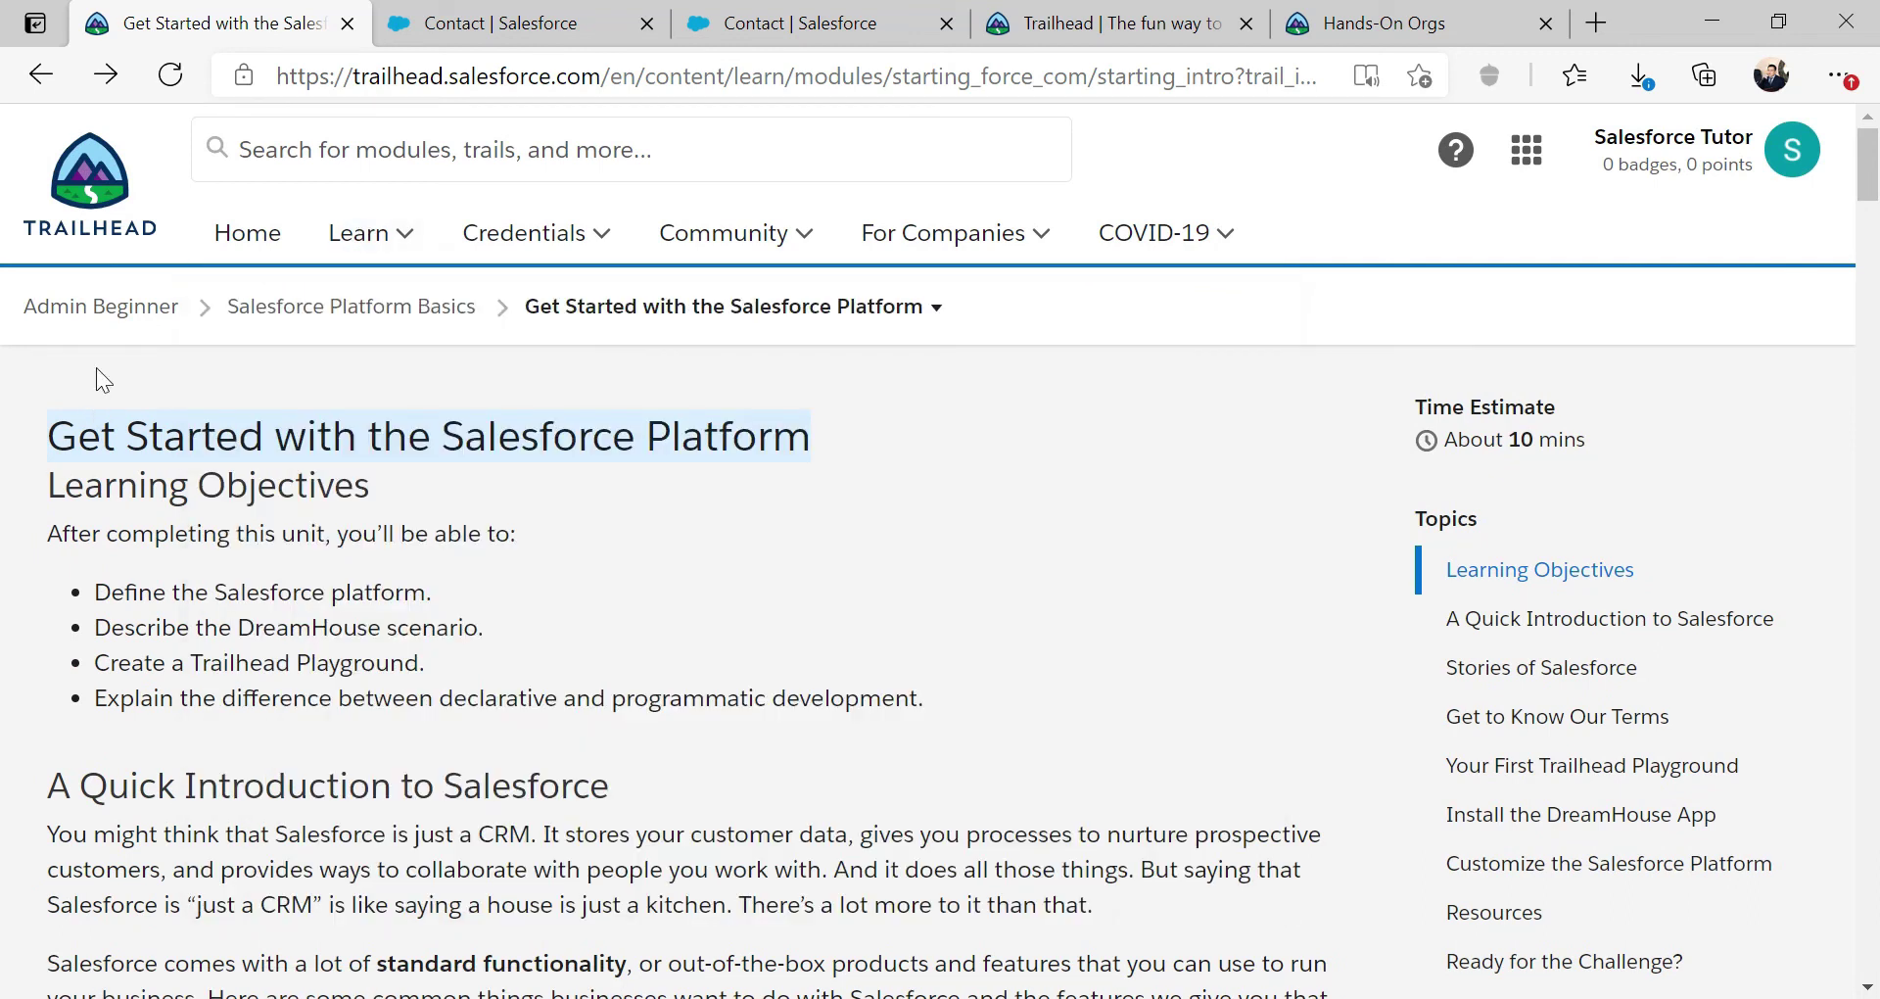
left_click(350, 310)
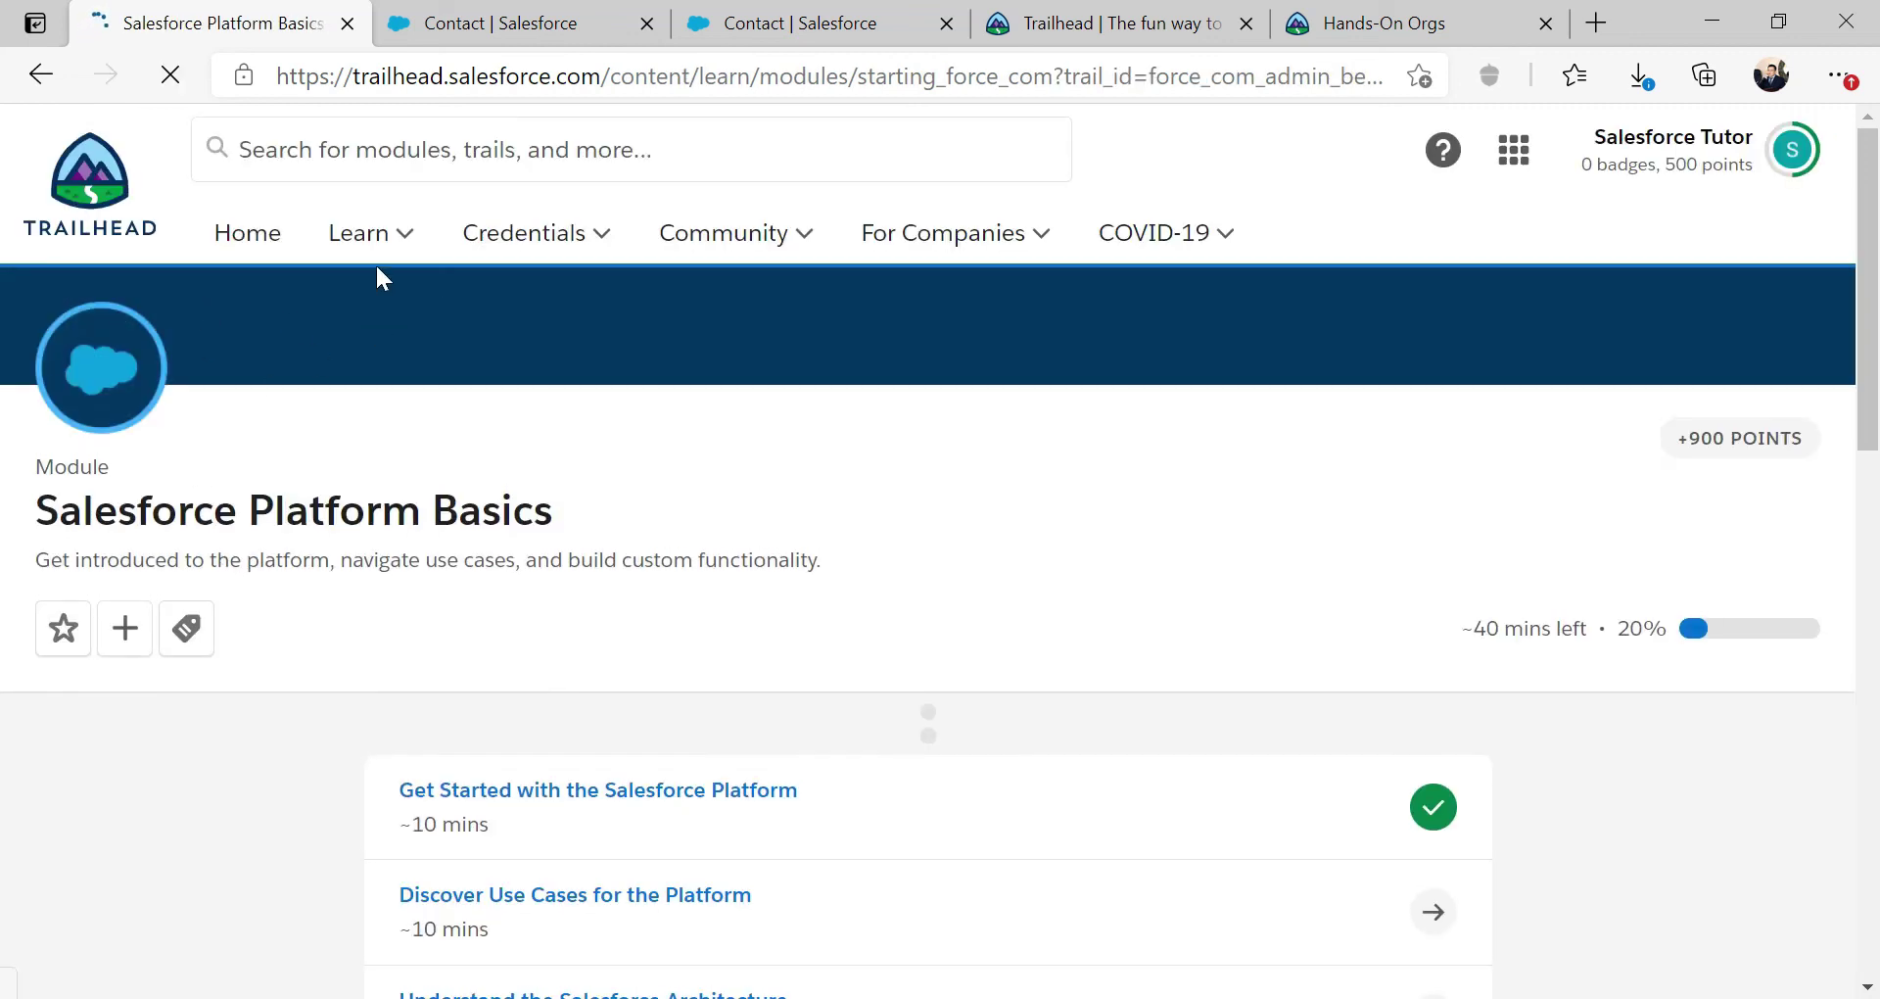
Step: Go to the account's own trailmixes and open the Build Your Admin Career on Salesforce trailmix
mouse_move(378, 251)
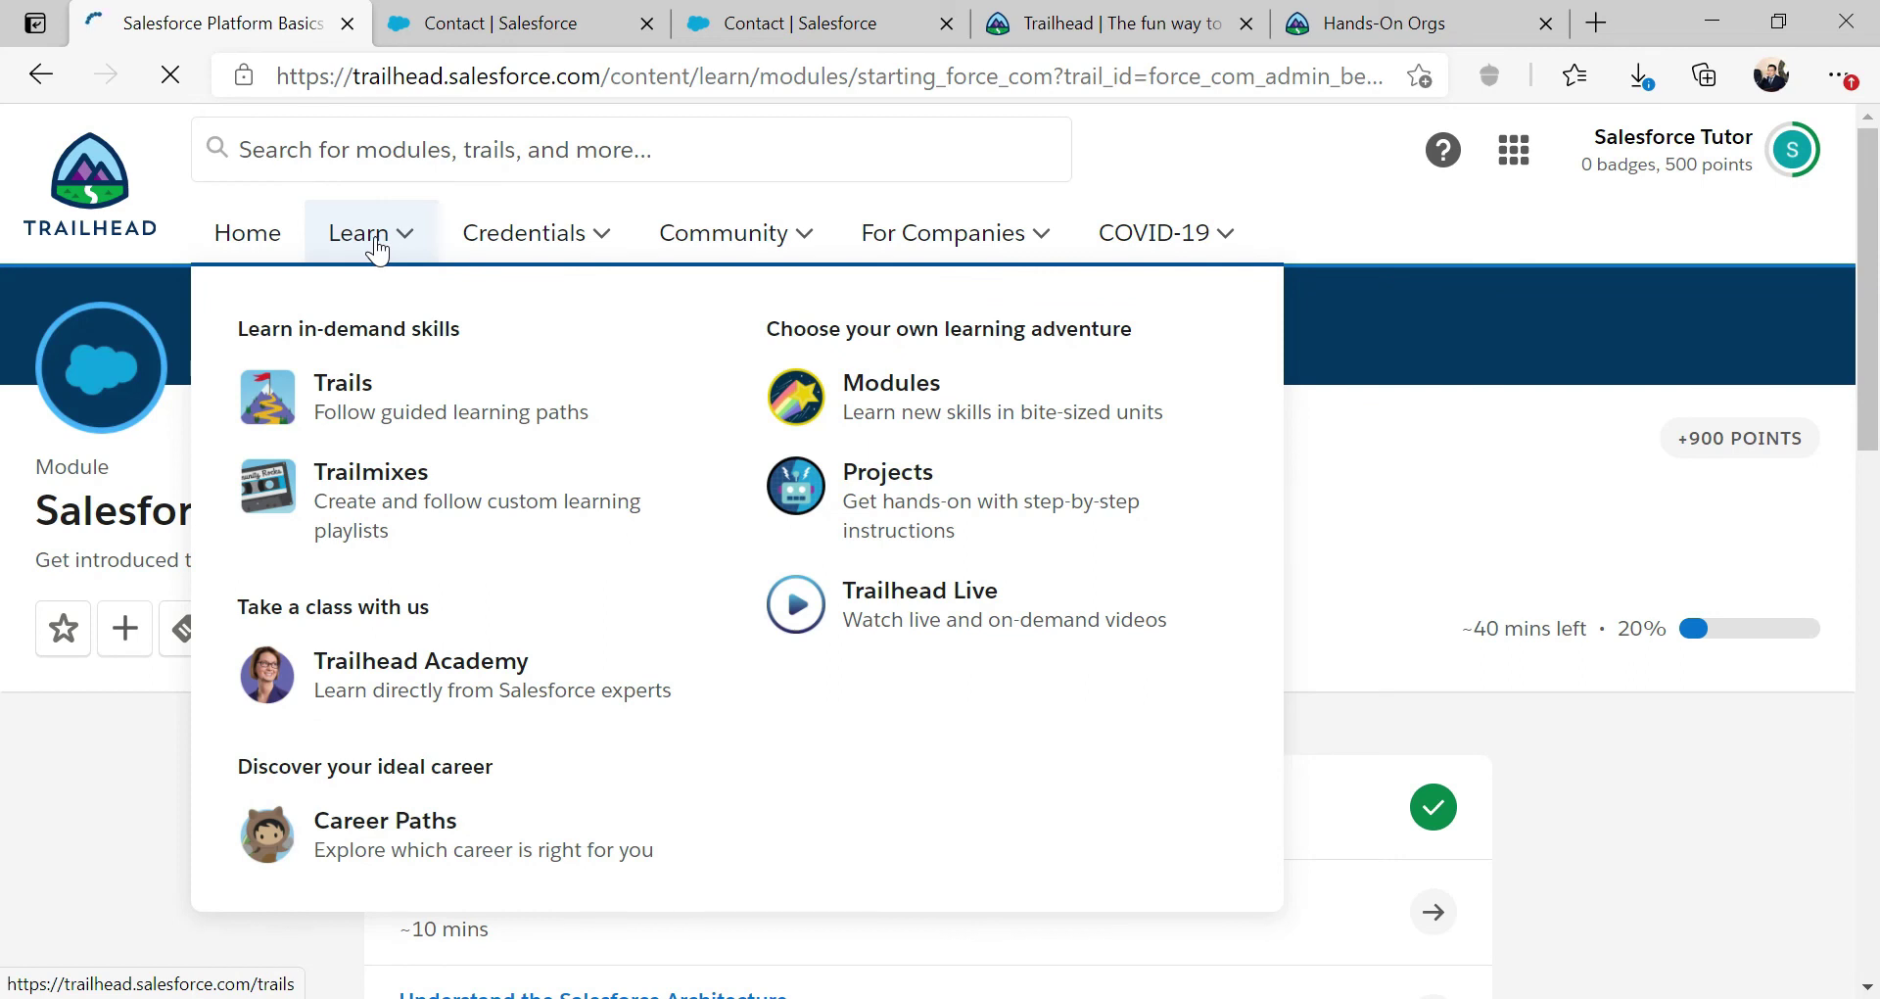
left_click(391, 545)
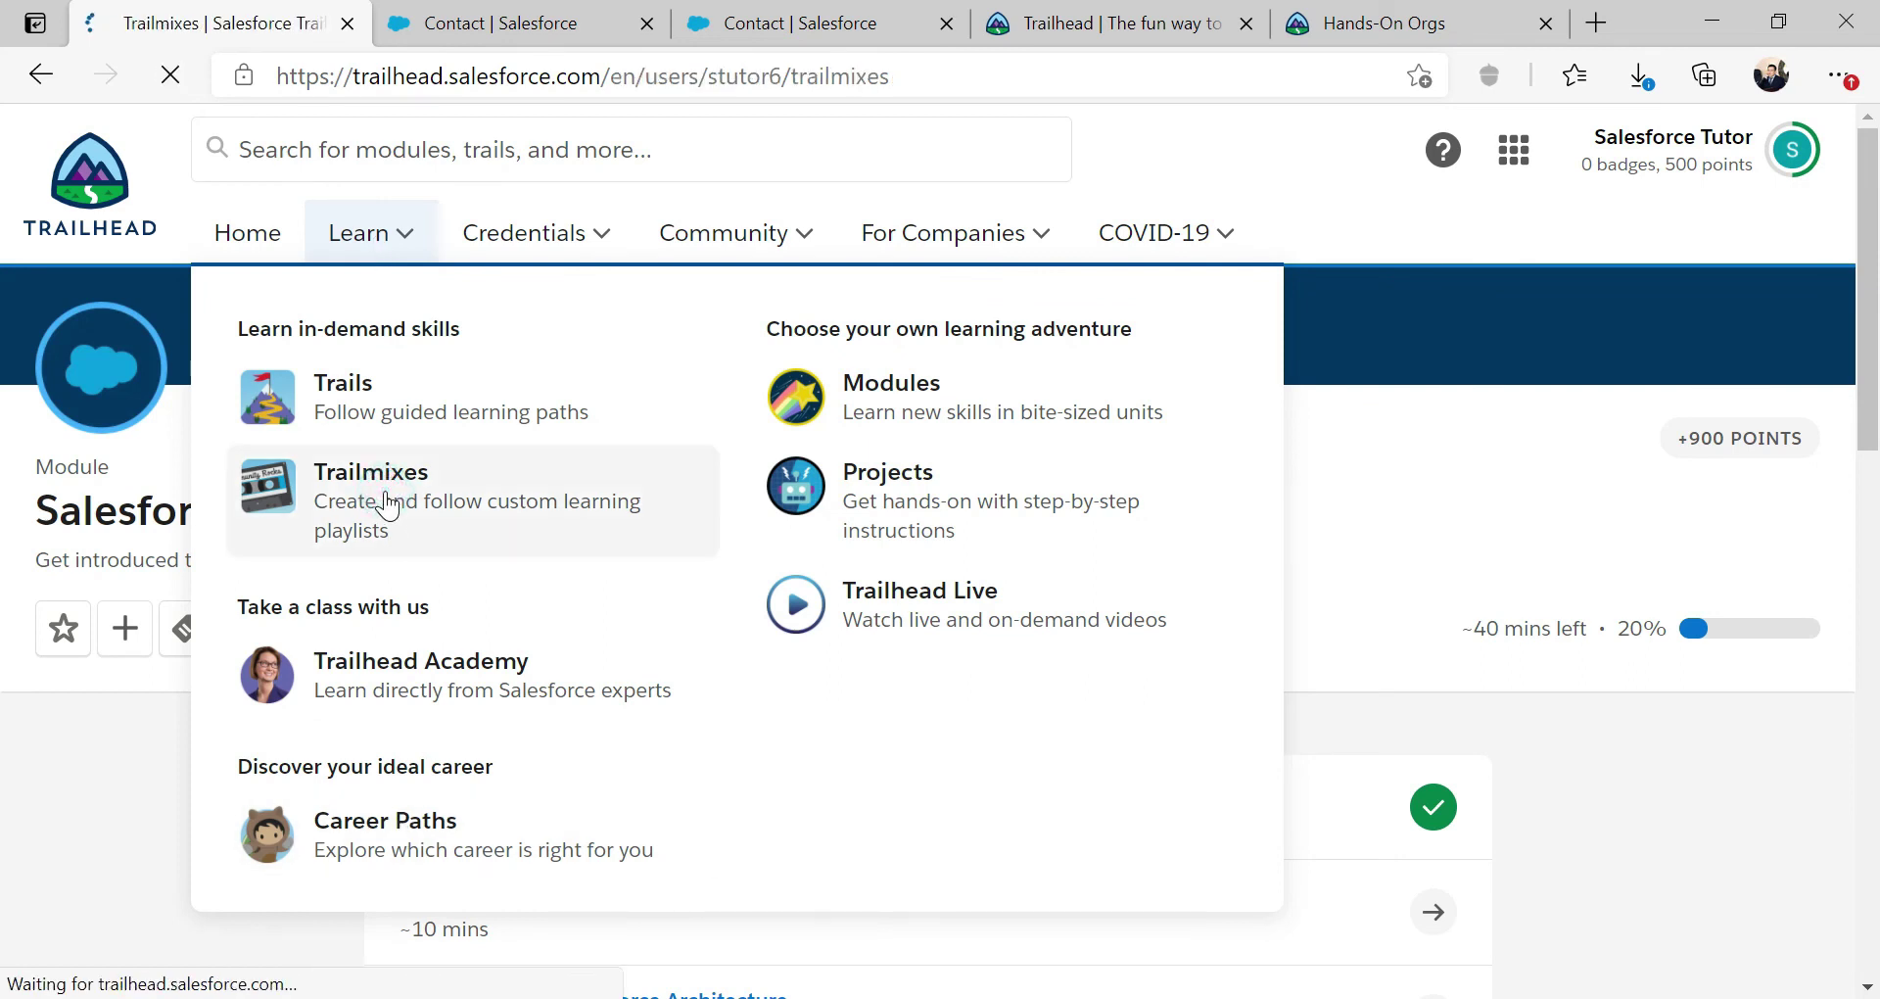
scroll(368, 509, "down", 5)
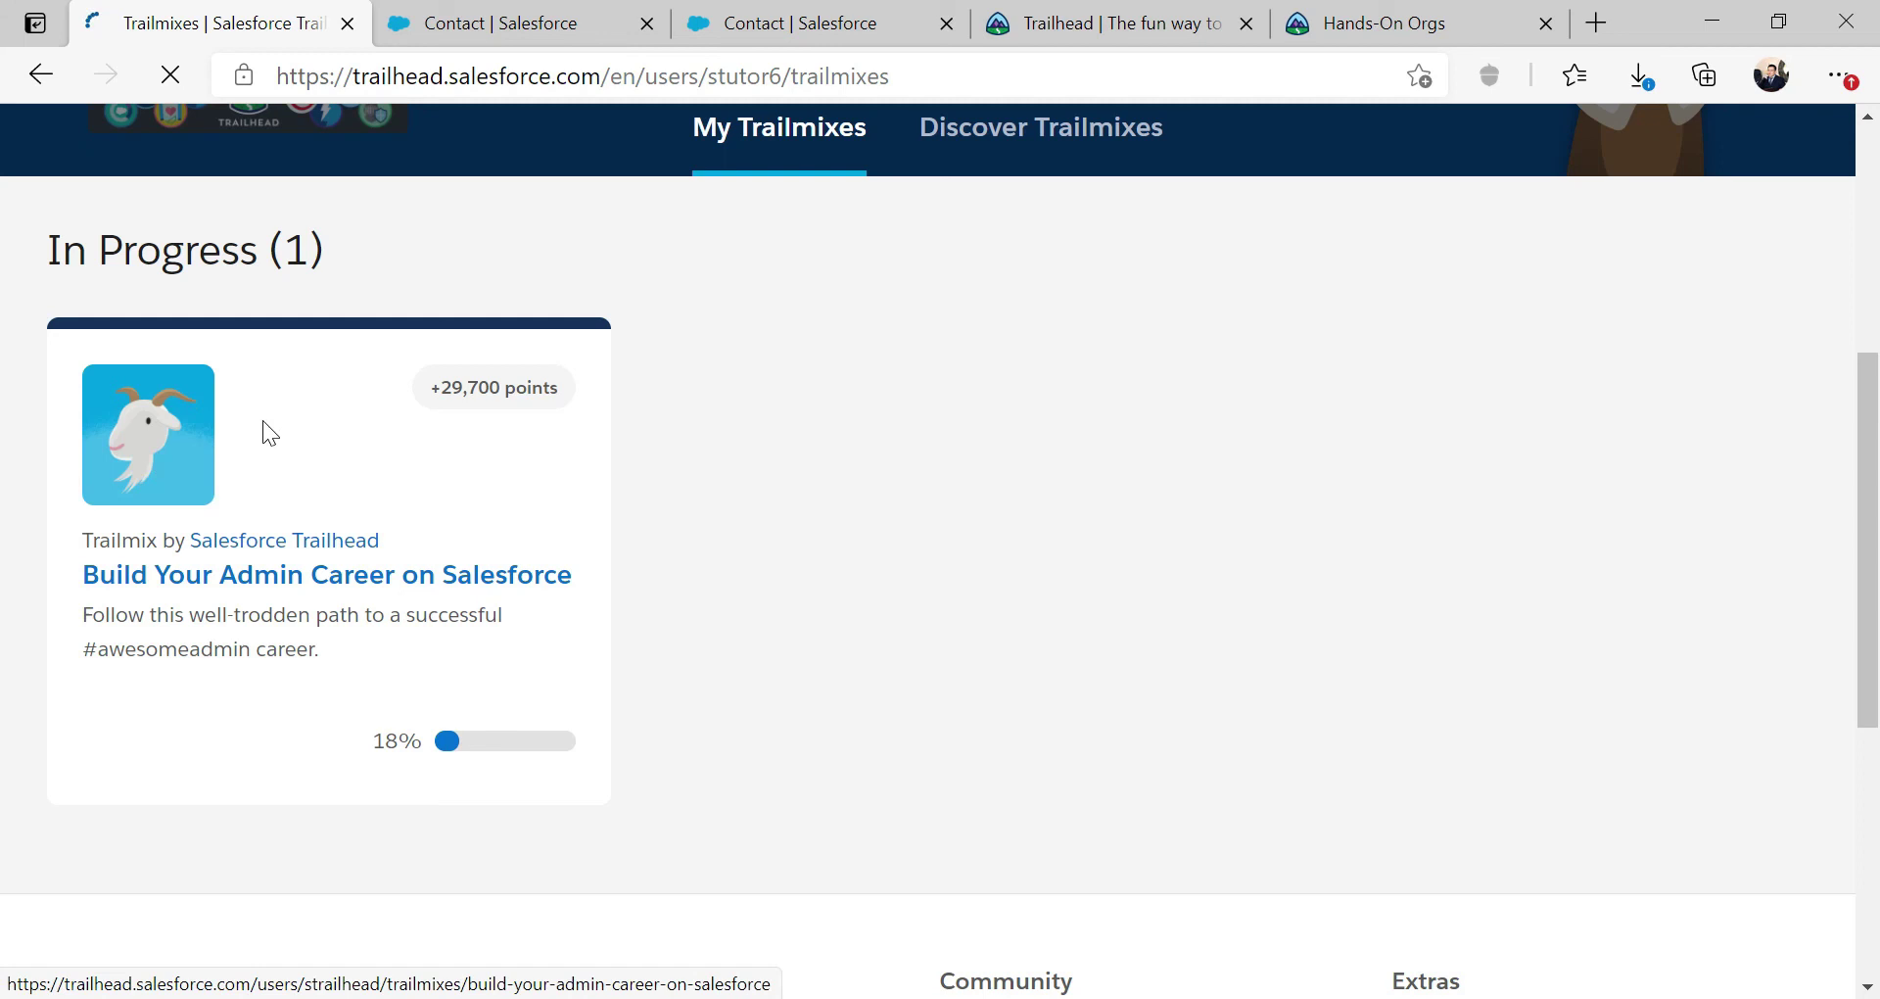
left_click(335, 576)
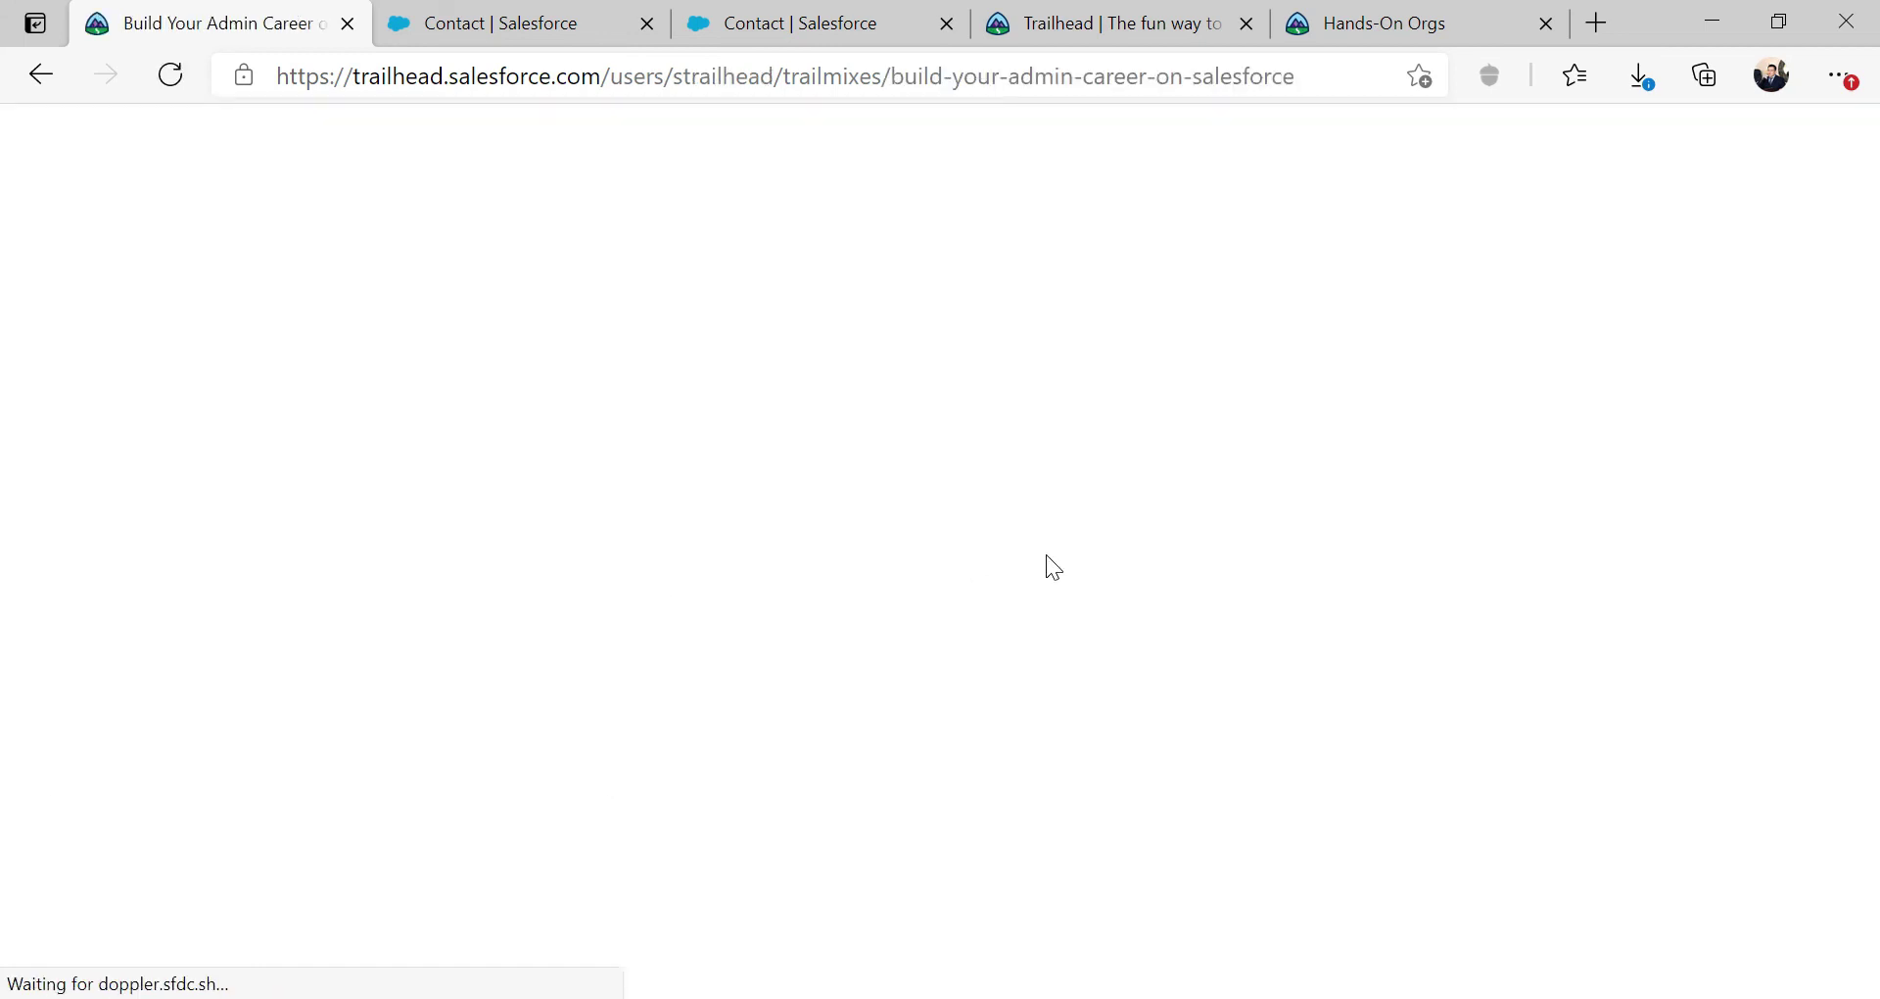
Step: Look through the trailmix's contents and progress, and open its Admin Beginner trail
scroll(754, 514, "down", 8)
scroll(725, 510, "down", 15)
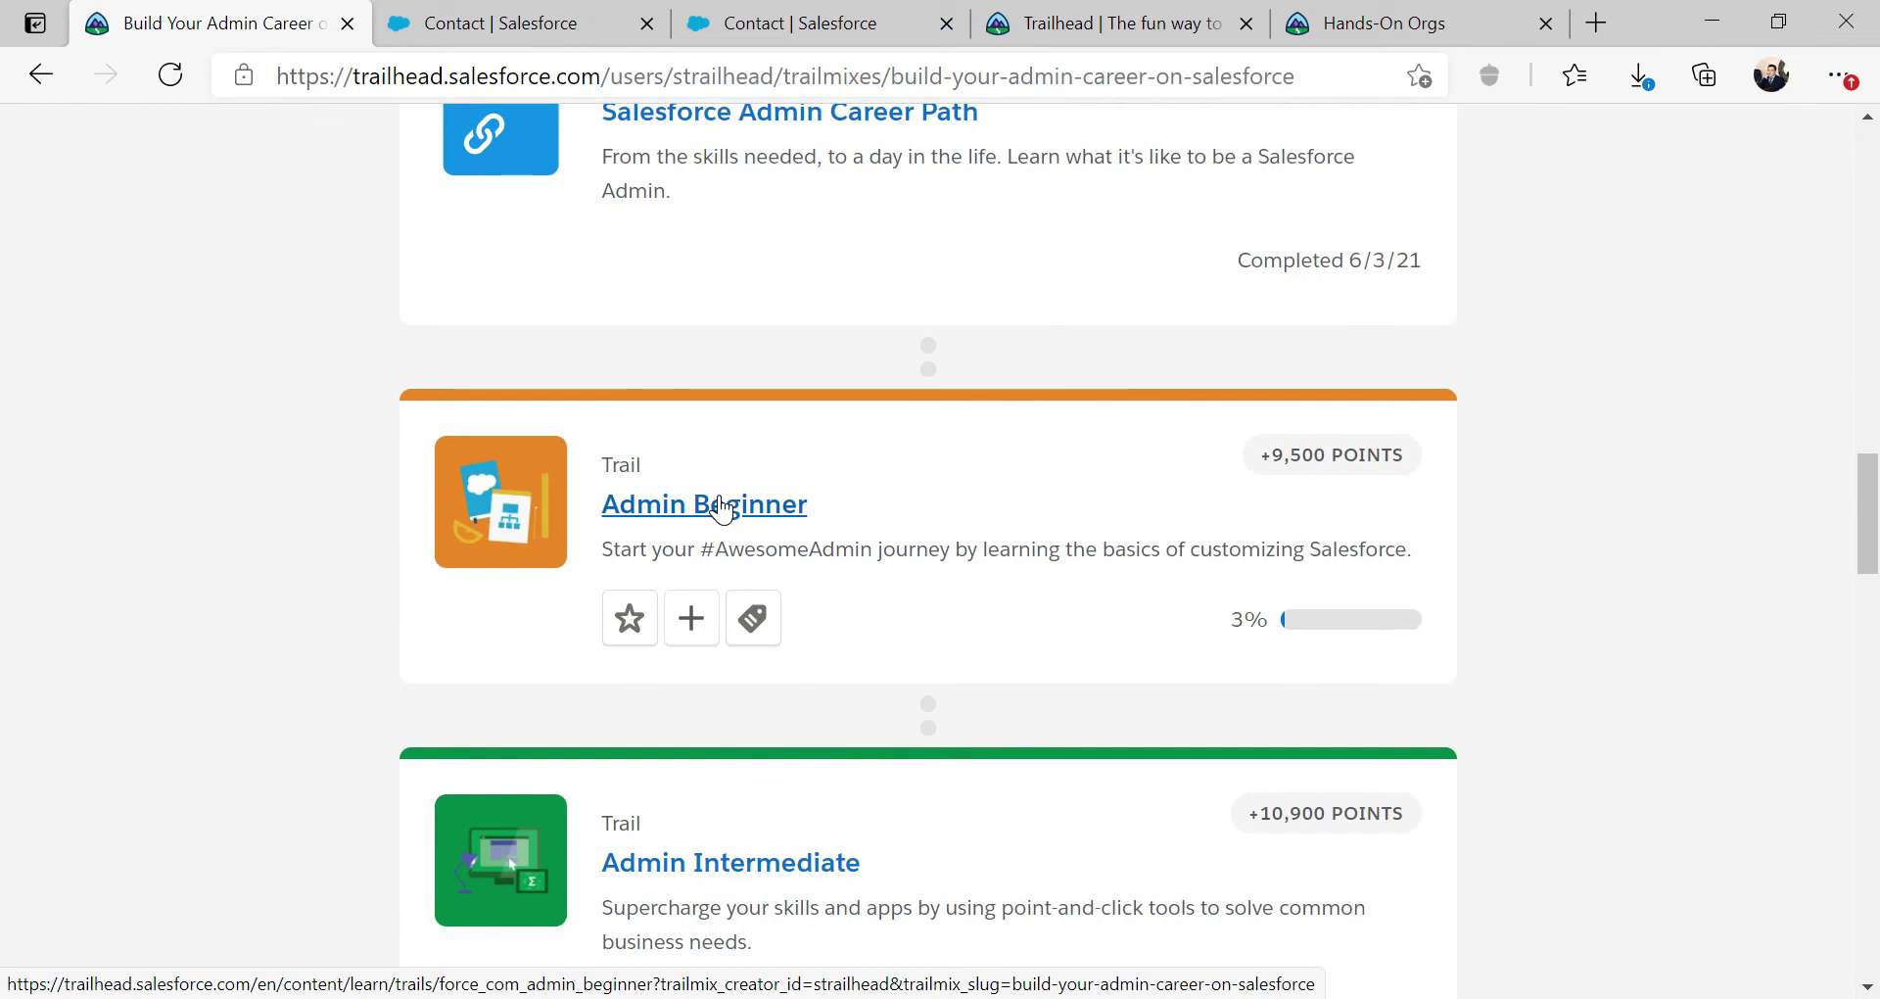
left_click(722, 508)
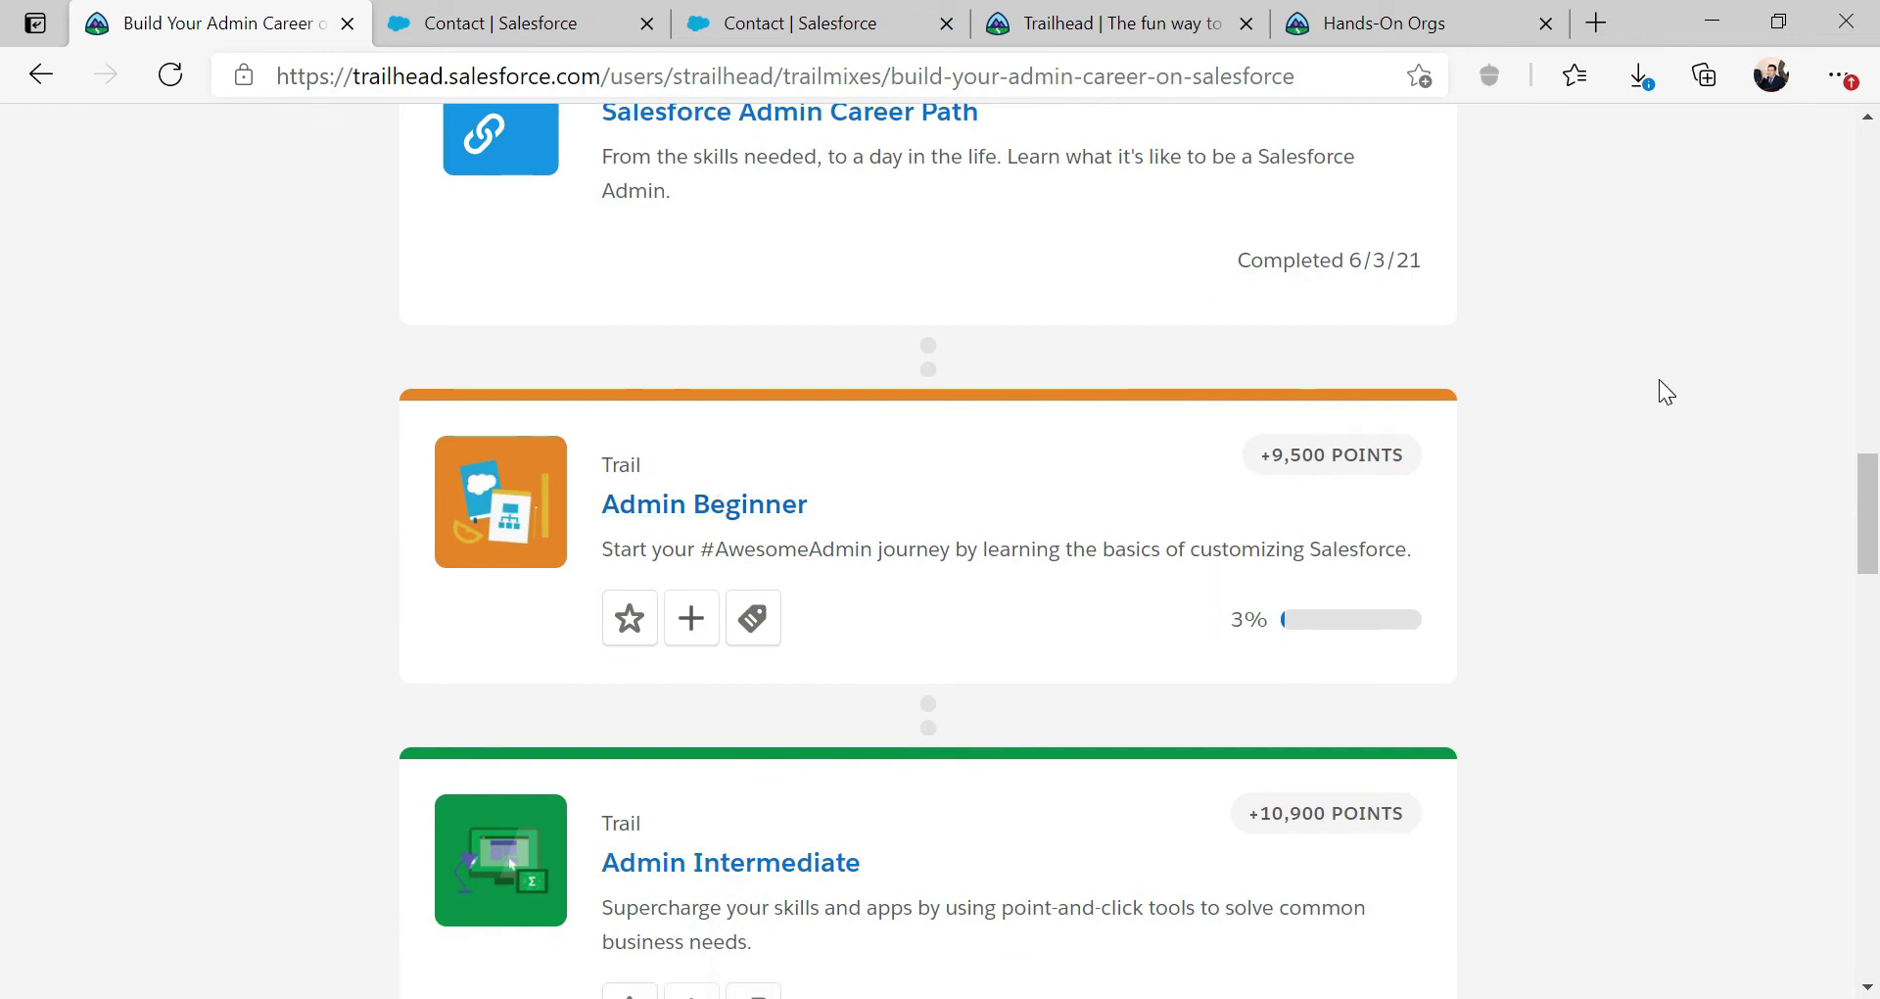
scroll(1658, 379, "up", 15)
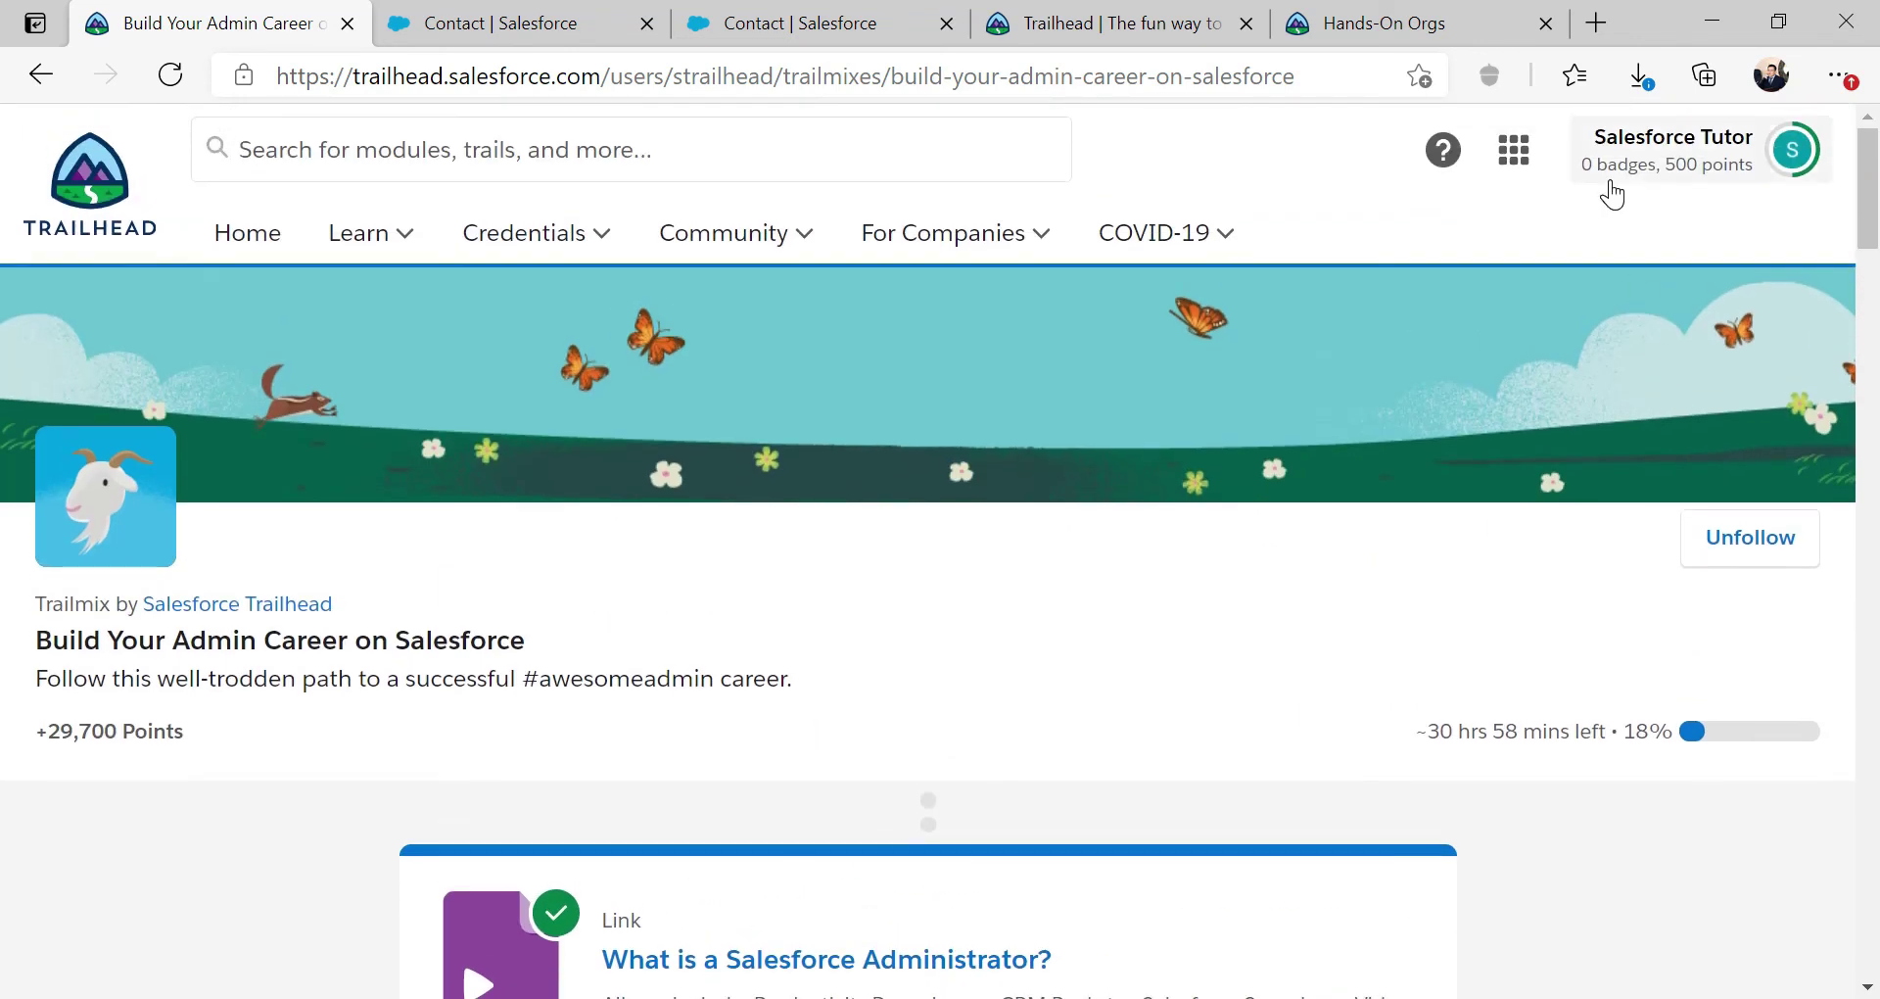
scroll(1203, 442, "down", 12)
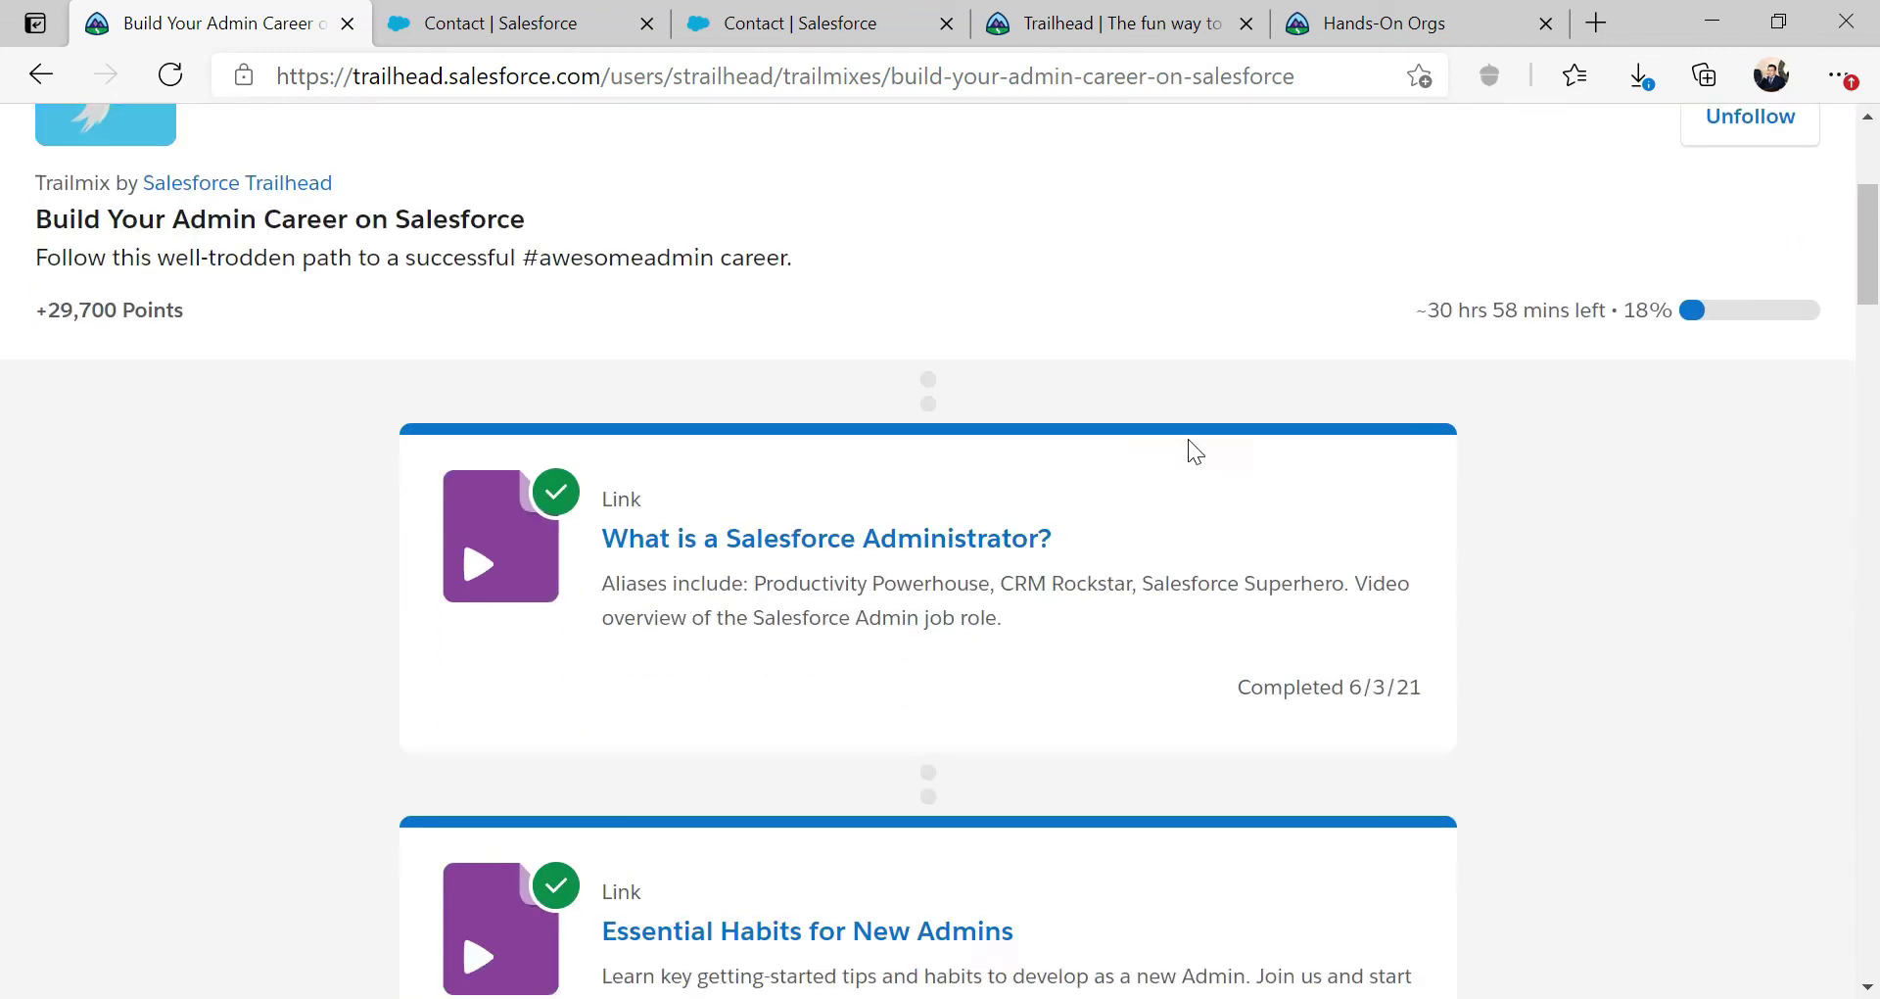
scroll(1138, 468, "down", 3)
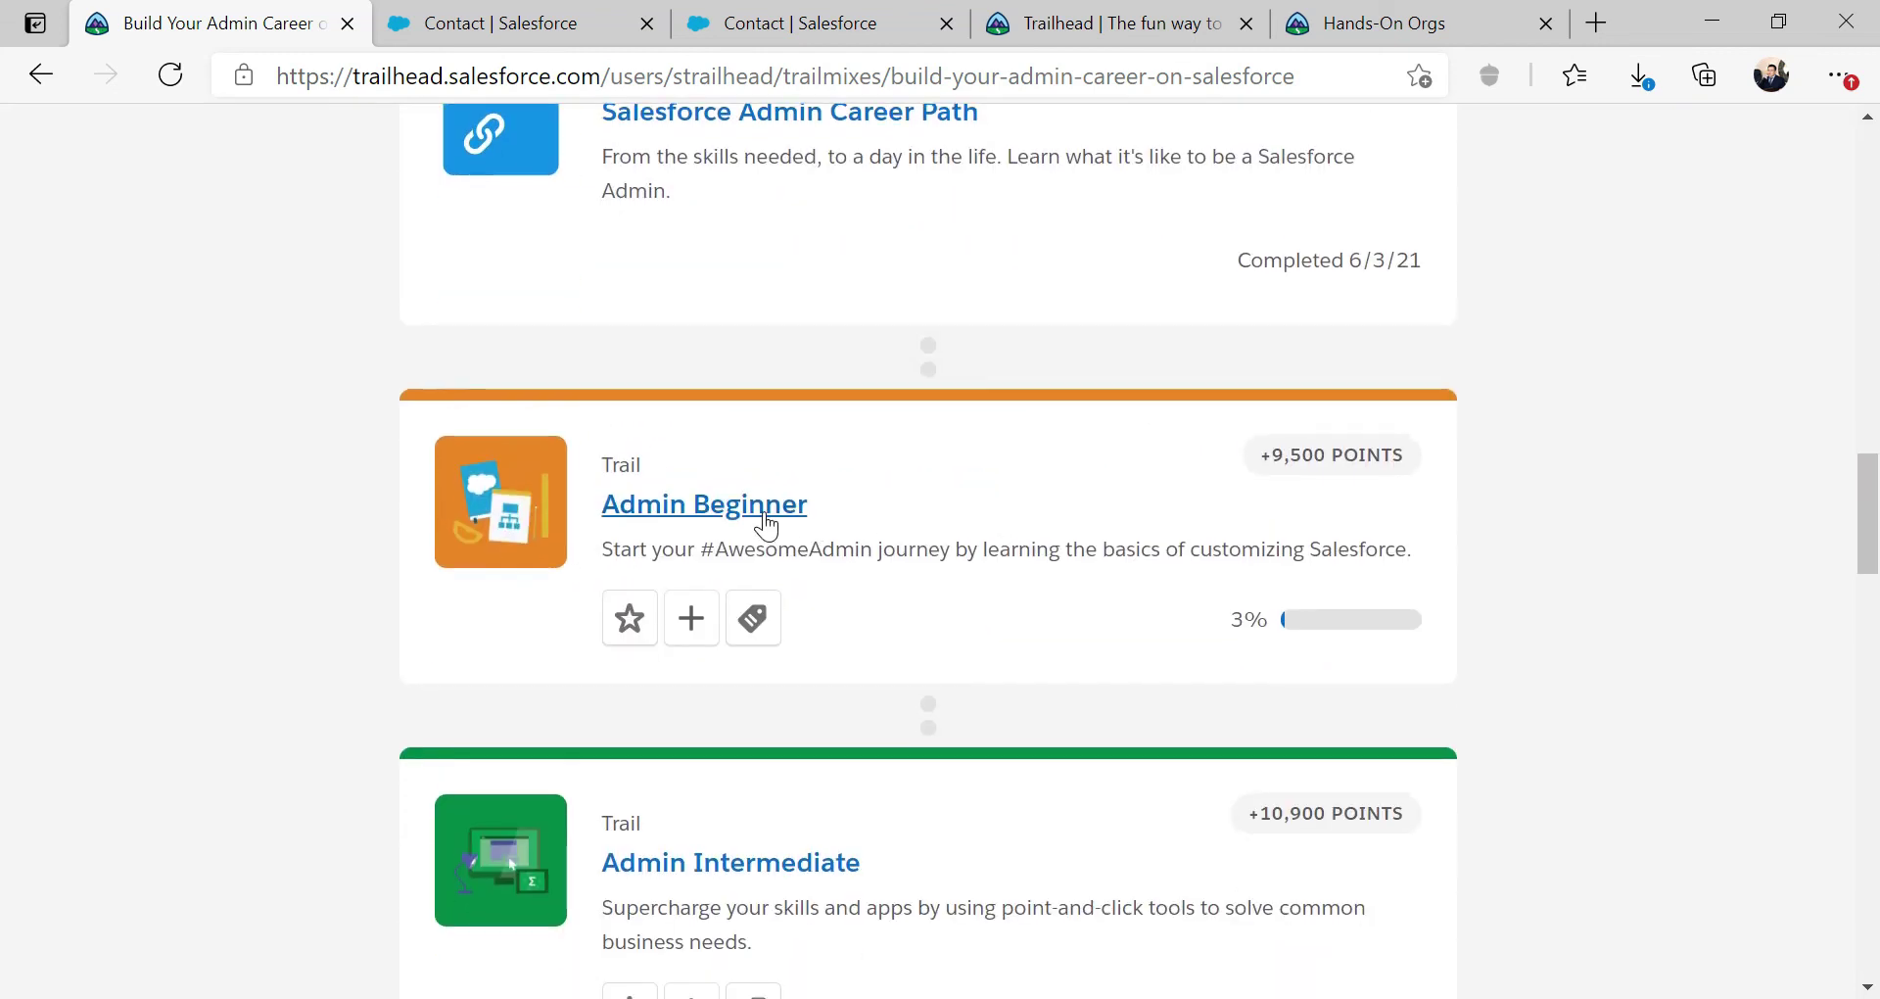
left_click(744, 509)
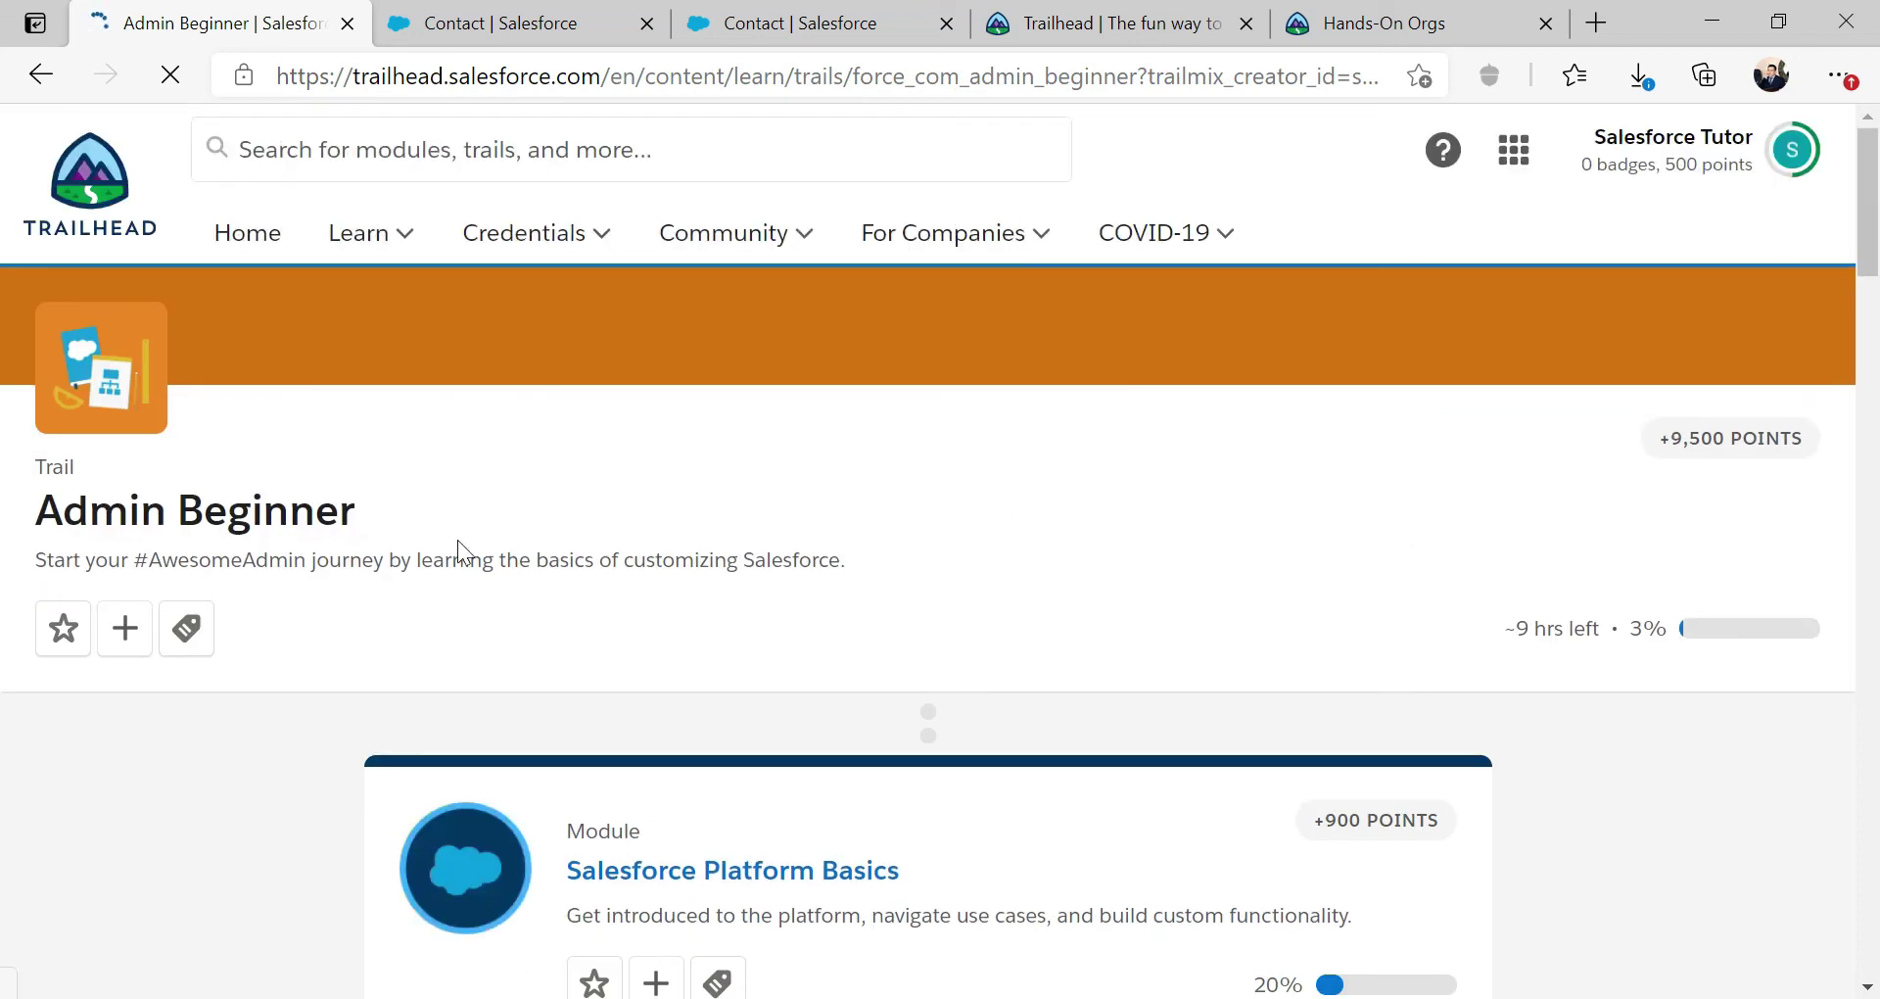
Step: Review the units and completion status of the Salesforce Platform Basics module in the Admin Beginner trail
scroll(354, 598, "down", 4)
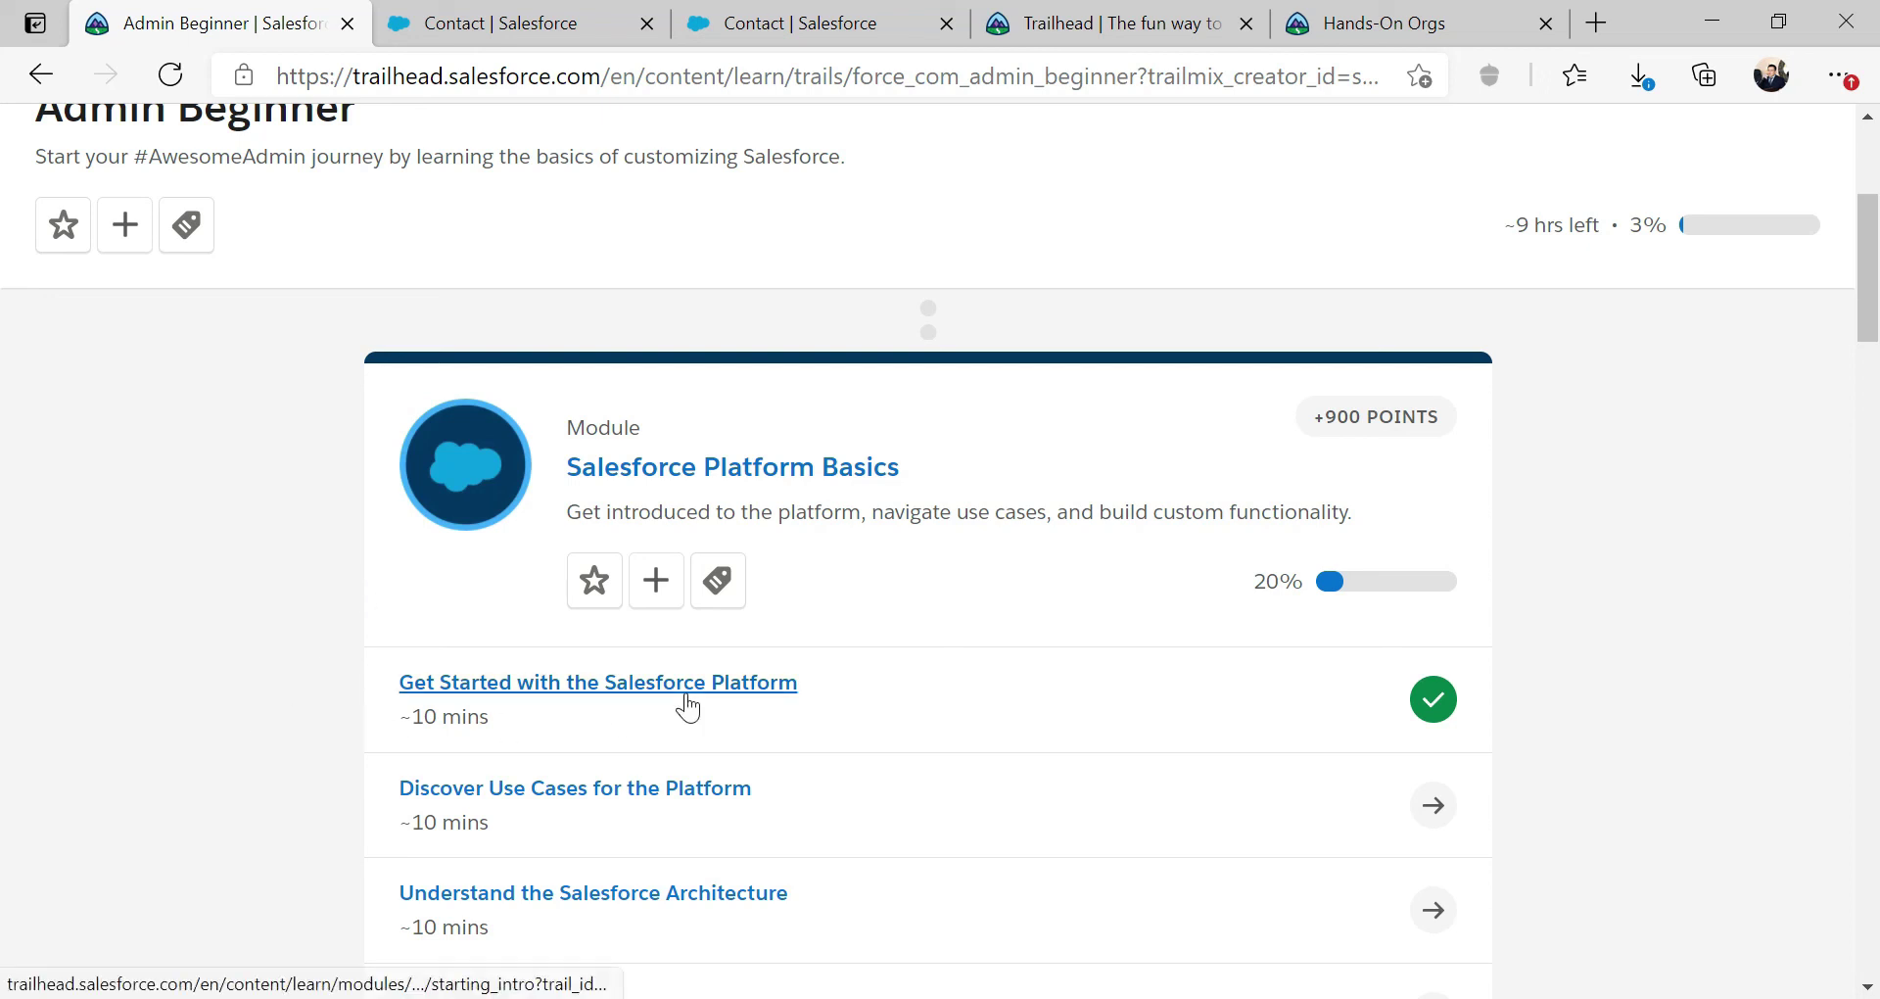
scroll(906, 676, "down", 3)
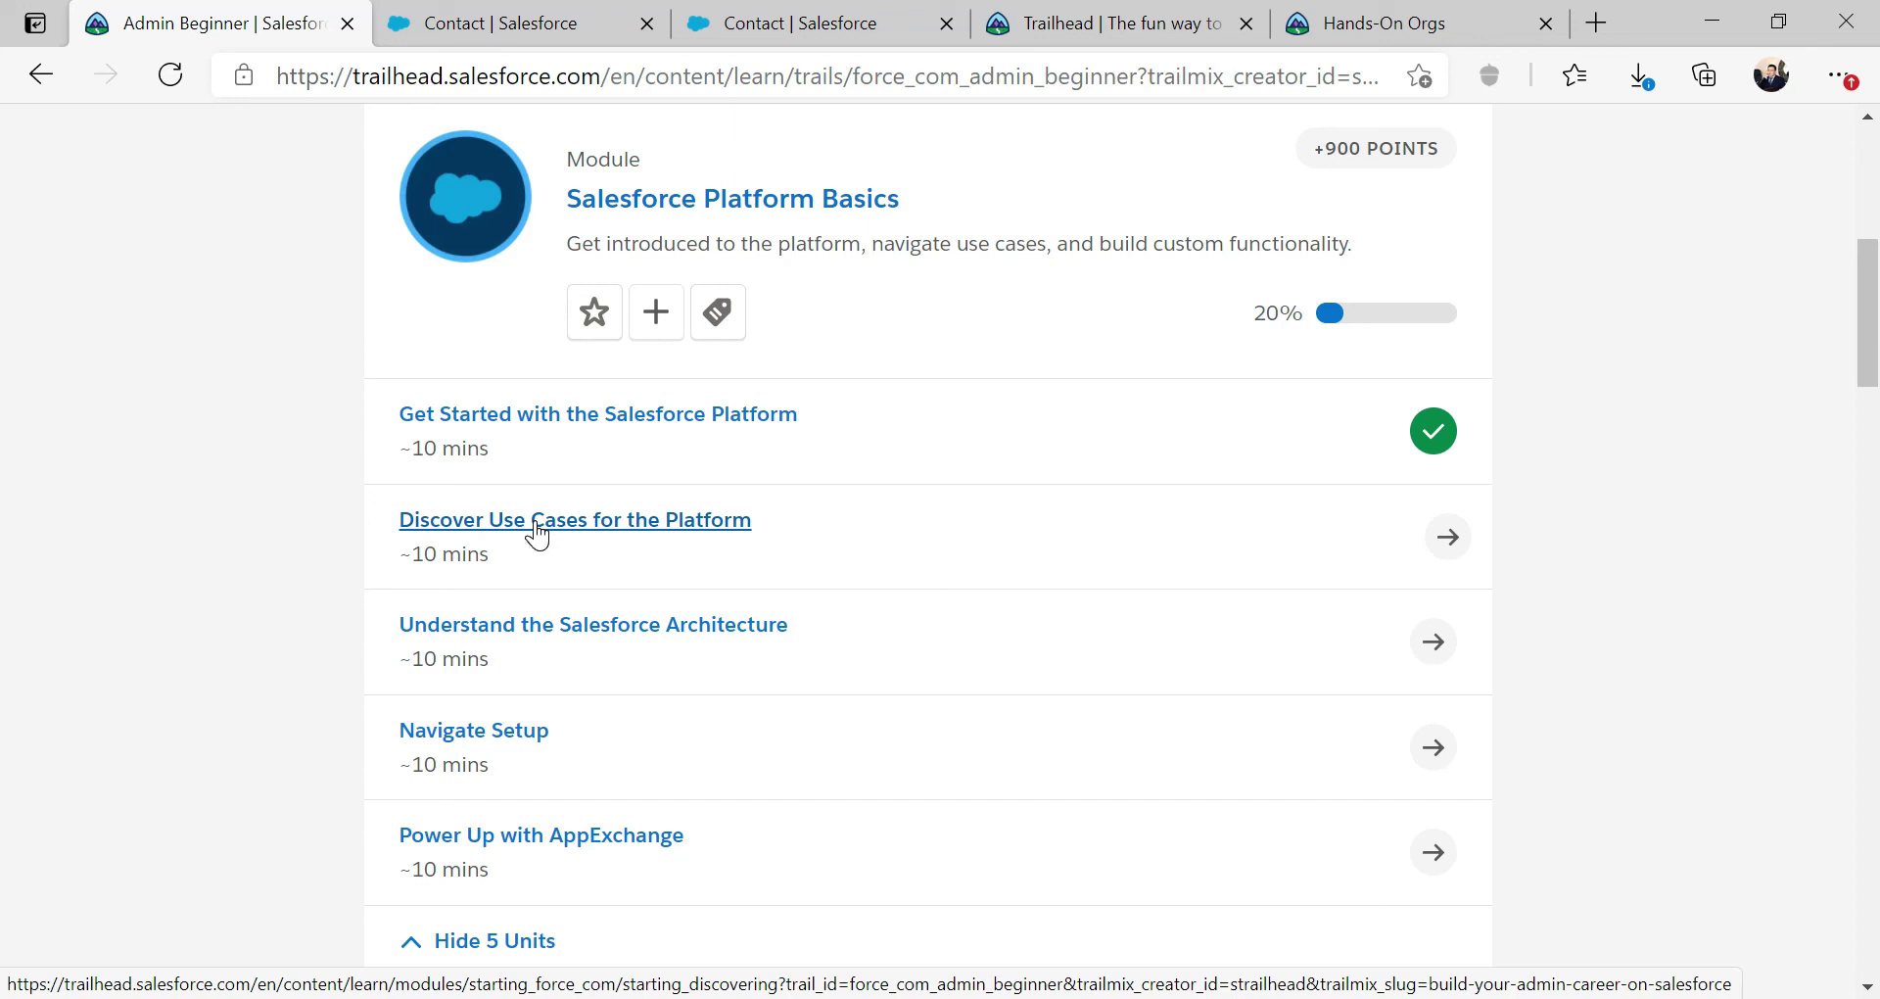
scroll(538, 535, "up", 4)
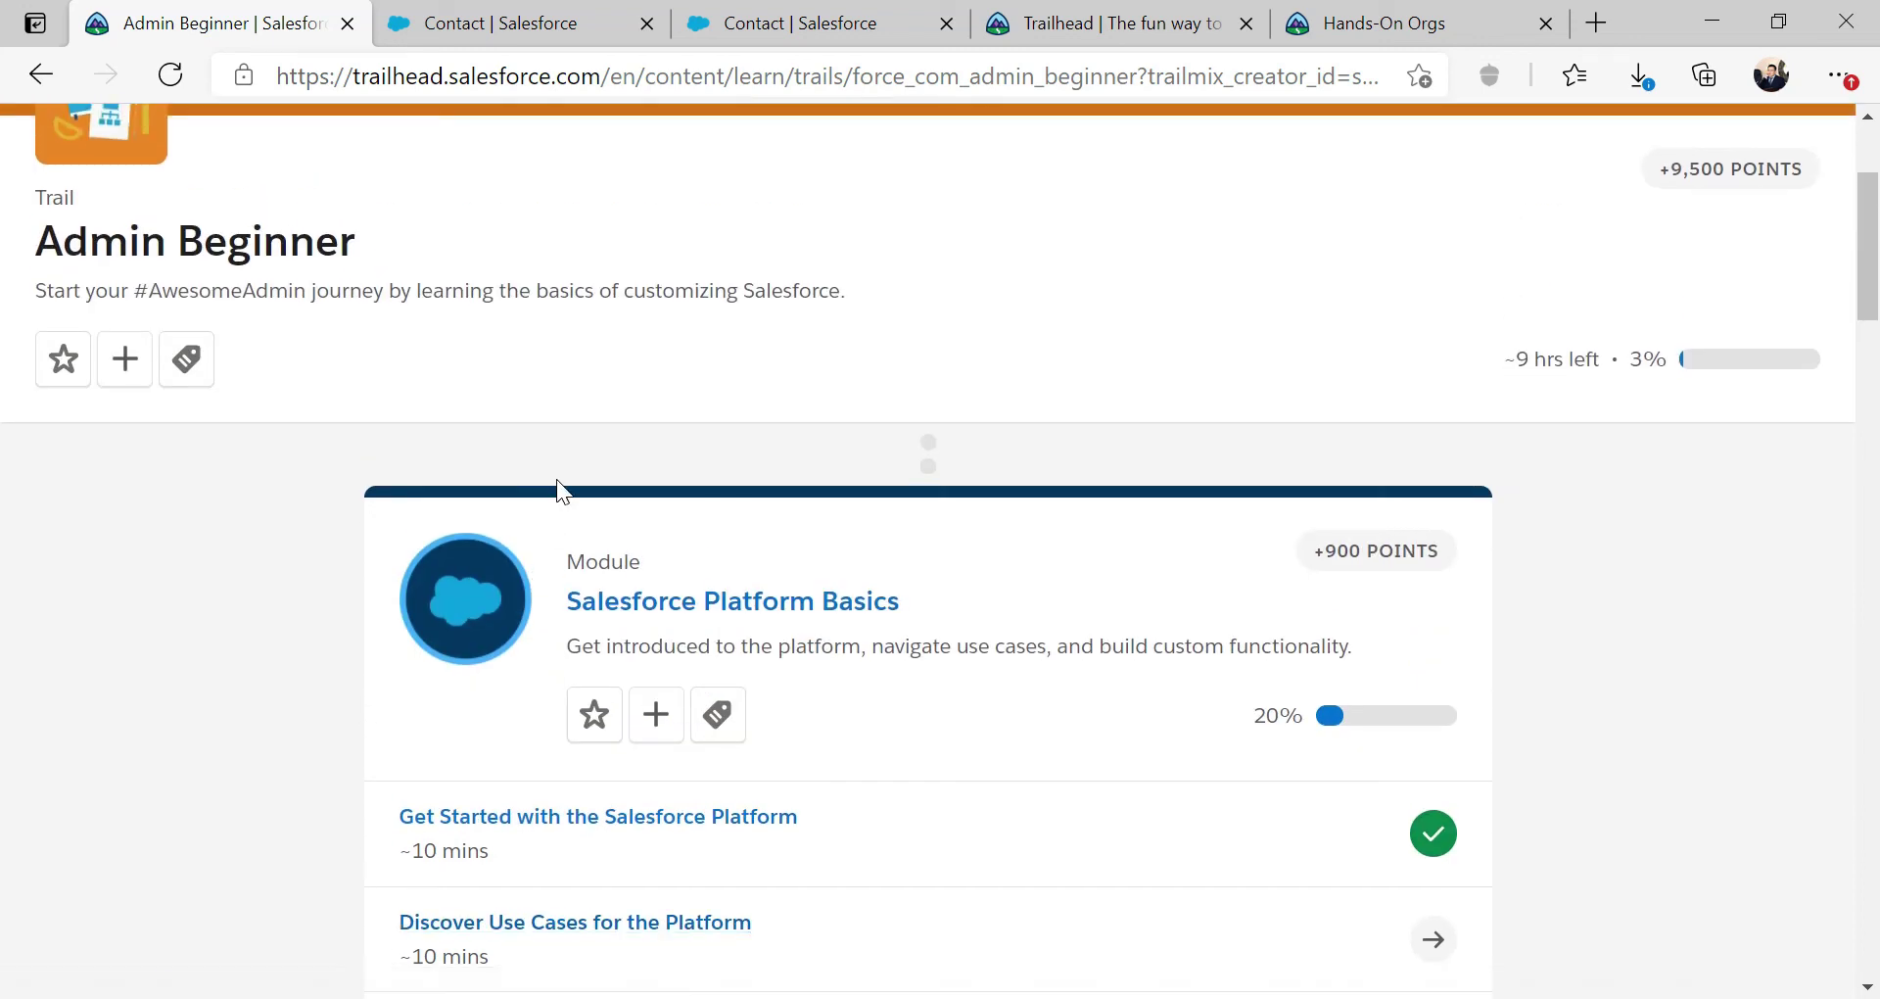